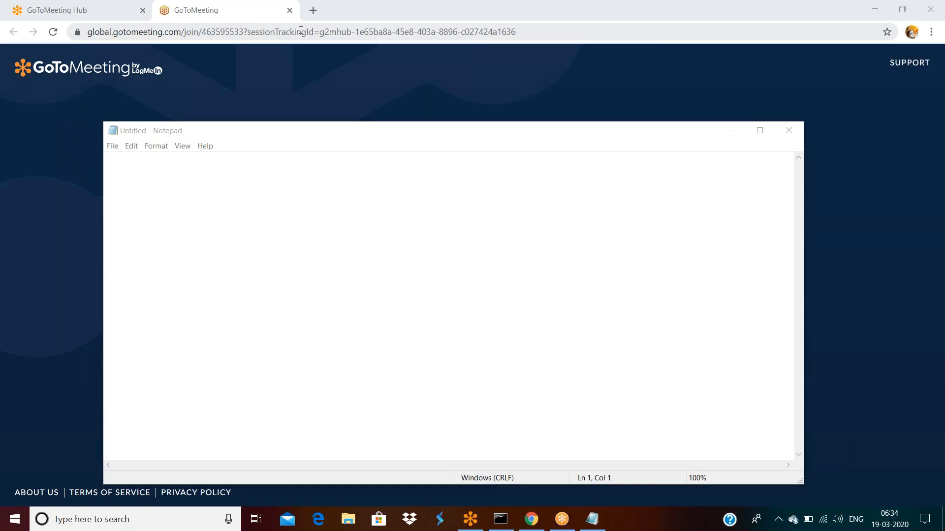
# Step: Load localhost:8080/prweb in Chrome and log in to Pega Designer Studio
pyautogui.click(300, 30)
pyautogui.write('lo')
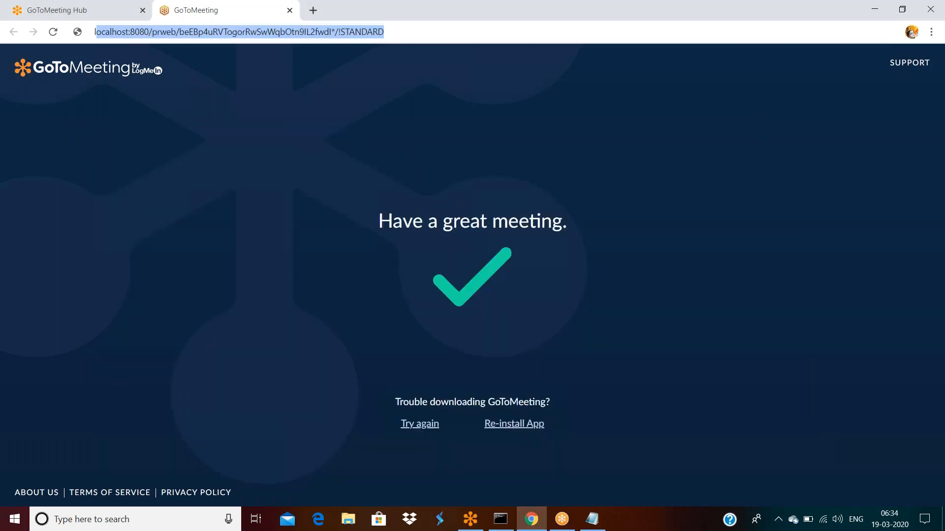
pyautogui.press('Return')
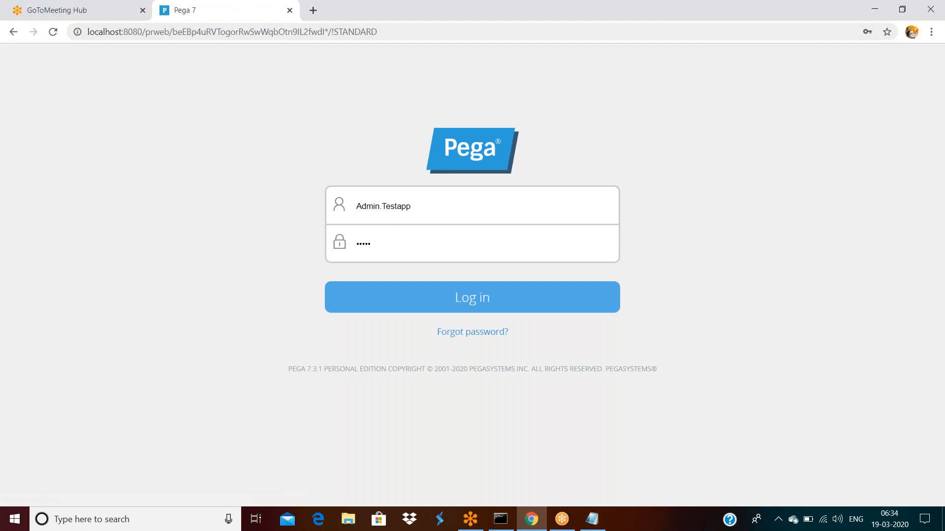
pyautogui.click(418, 298)
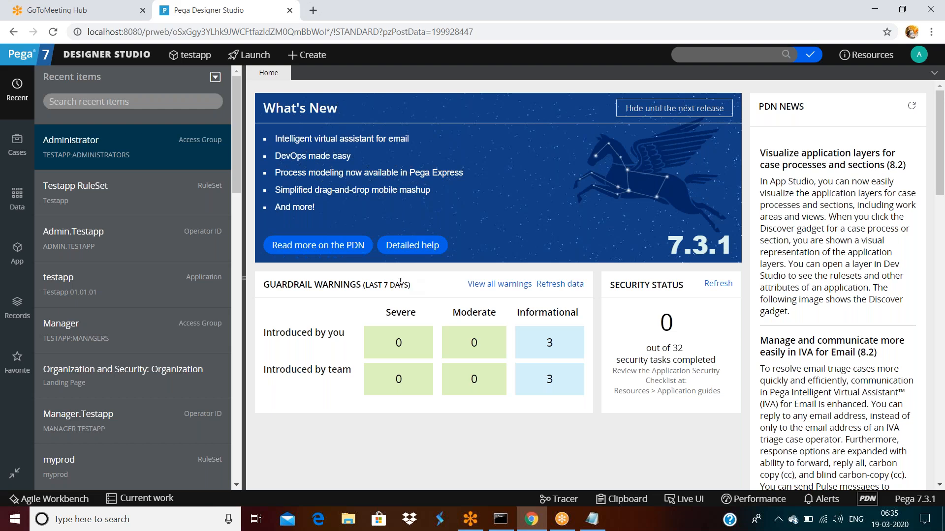
# Step: List Checkout, CheckIN, Private Edit and Branch on separate lines in Notepad, then return to the browser
pyautogui.click(593, 518)
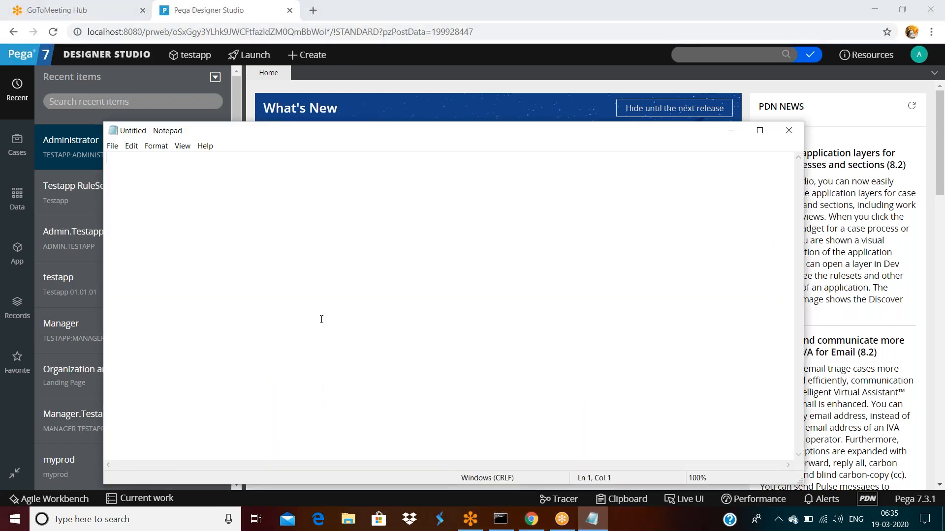
pyautogui.write('Checkout')
pyautogui.press('Return')
pyautogui.write('CheckIN')
pyautogui.press('Return')
pyautogui.write('Pri')
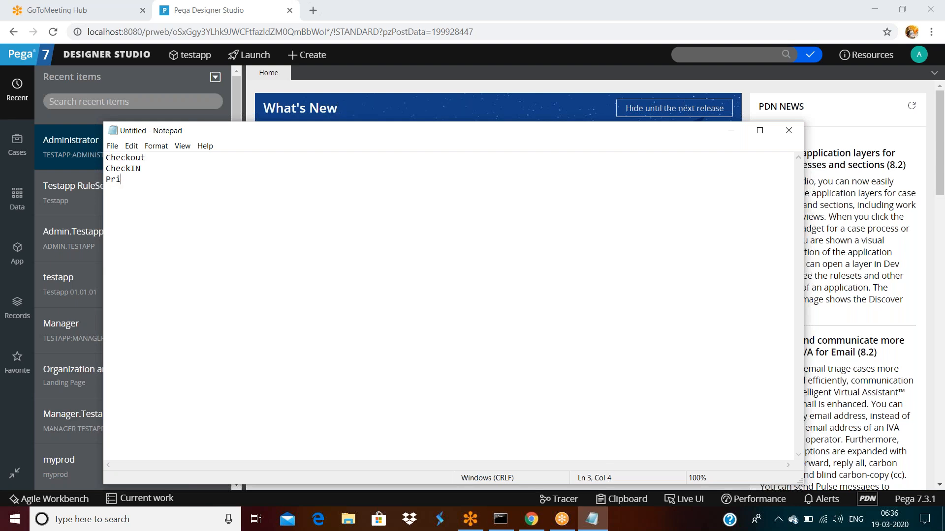
pyautogui.write('vate Edit')
pyautogui.press('Return')
pyautogui.press('Return')
pyautogui.write('Branch')
pyautogui.click(376, 70)
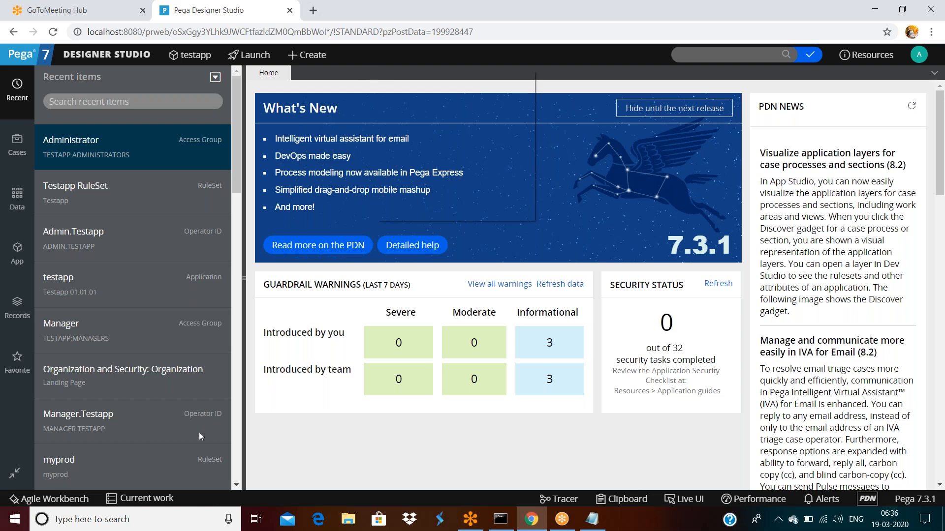
# Step: Go to Org & Security > Organization > Operators from the Designer Studio menu
pyautogui.rightClick(377, 73)
pyautogui.doubleClick(641, 89)
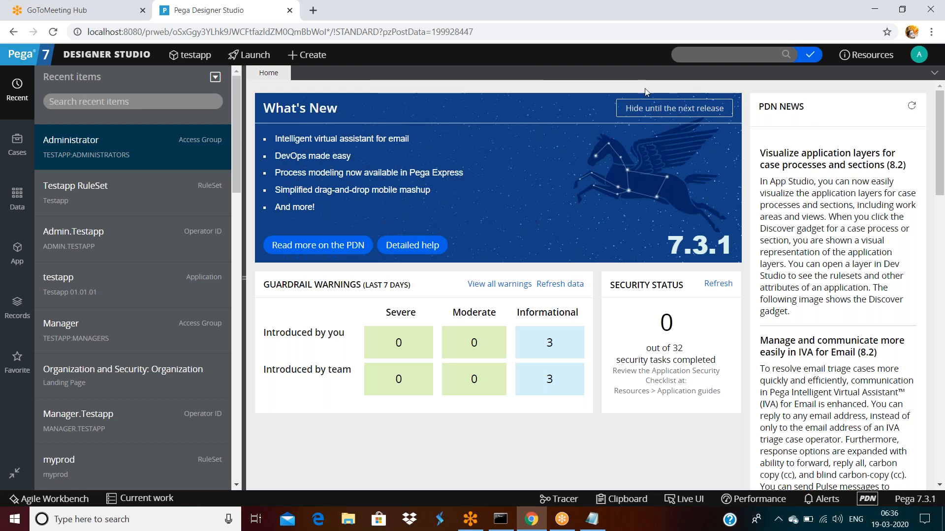
pyautogui.click(101, 59)
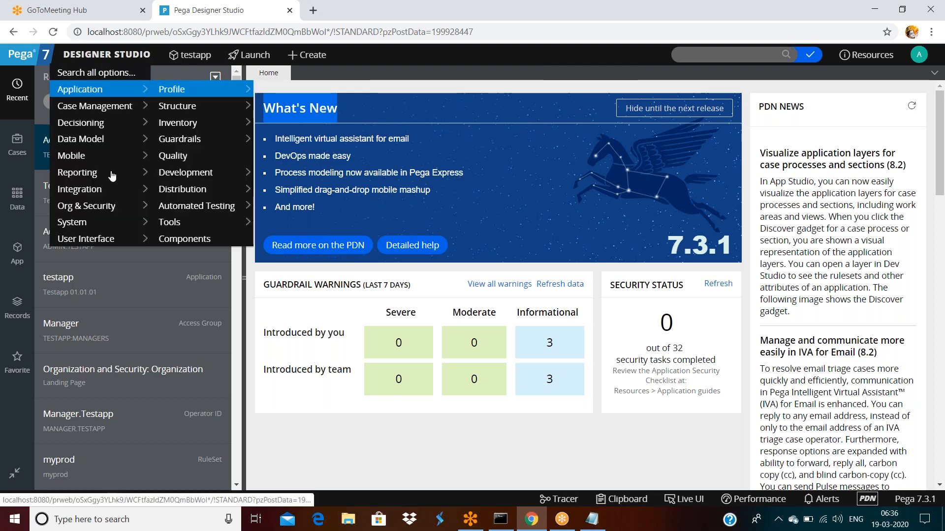
pyautogui.moveTo(123, 206)
pyautogui.moveTo(196, 207)
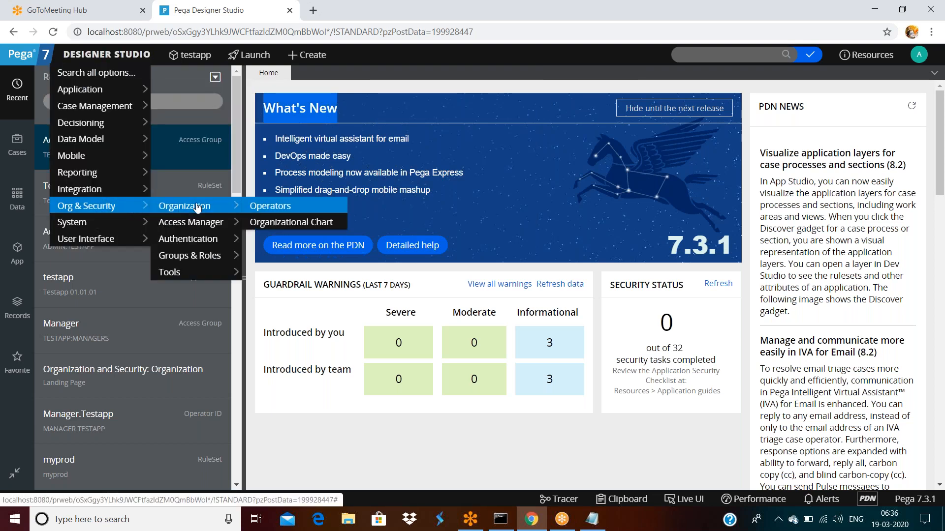
pyautogui.click(266, 207)
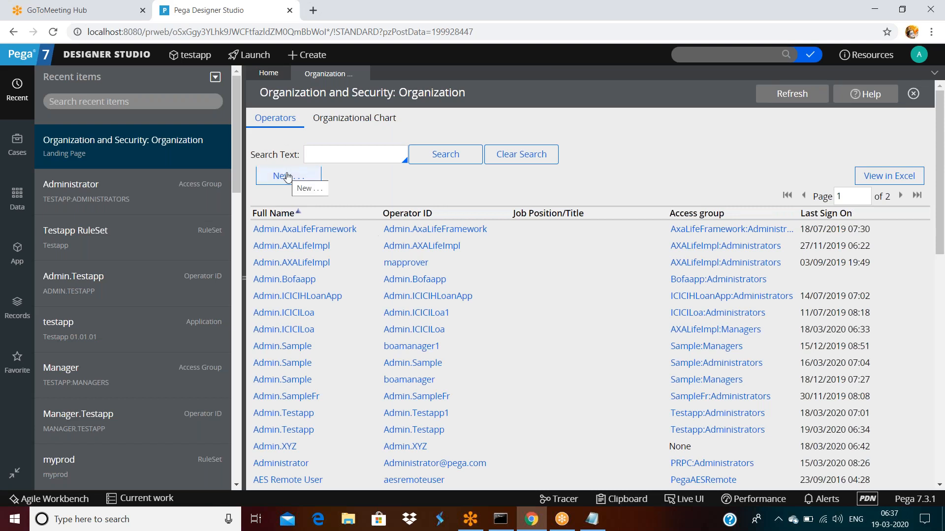
# Step: In the Records explorer, expand Organization and list all Operator ID instances
pyautogui.click(15, 311)
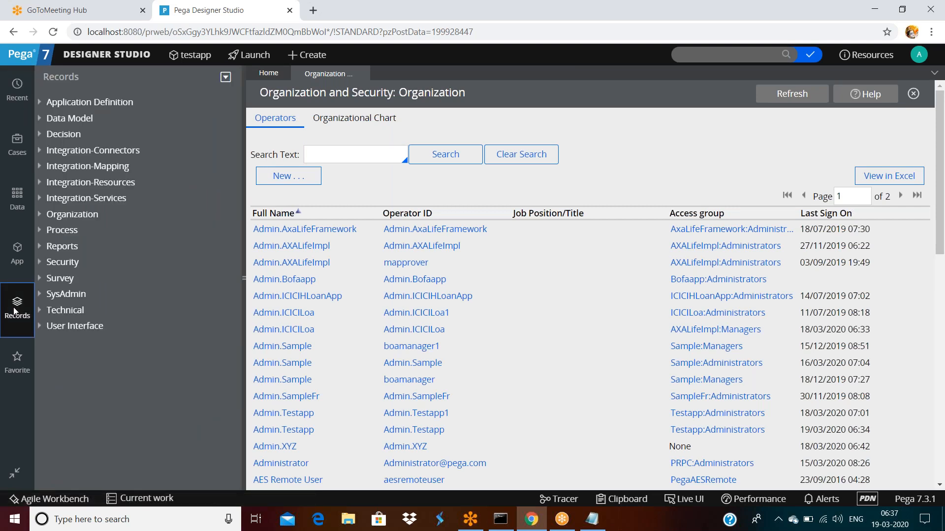
pyautogui.click(66, 294)
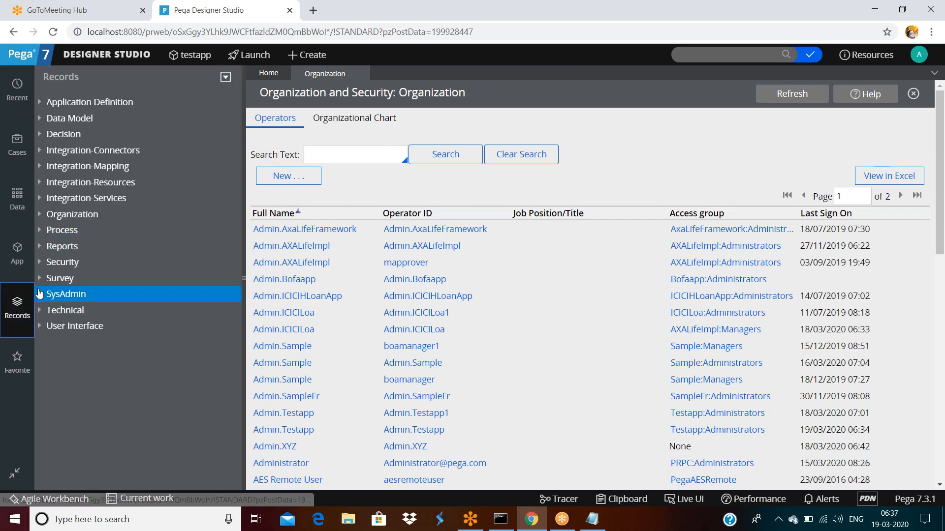
pyautogui.click(40, 294)
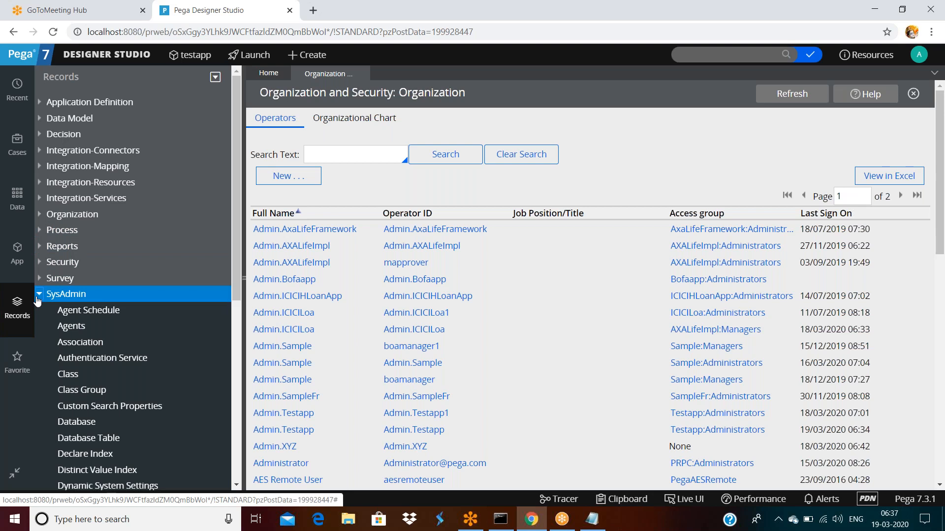
pyautogui.click(40, 295)
pyautogui.click(40, 215)
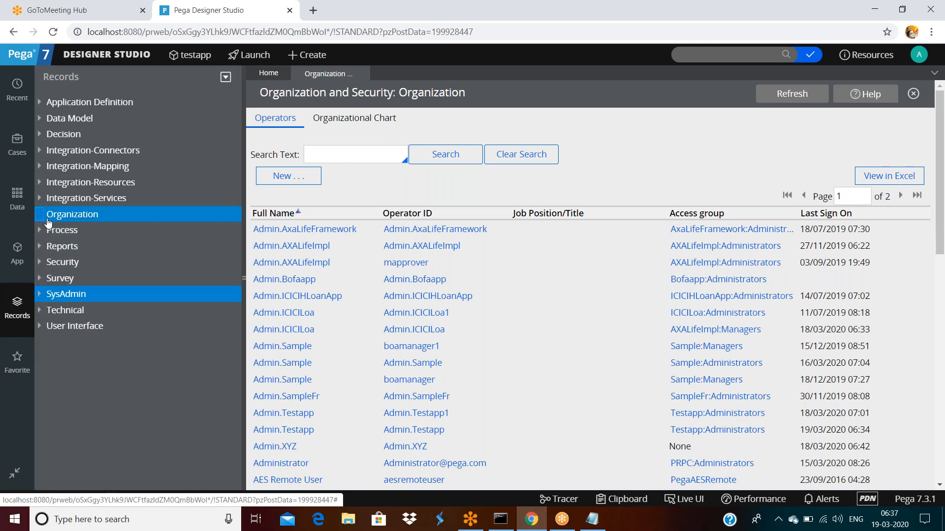
pyautogui.click(89, 263)
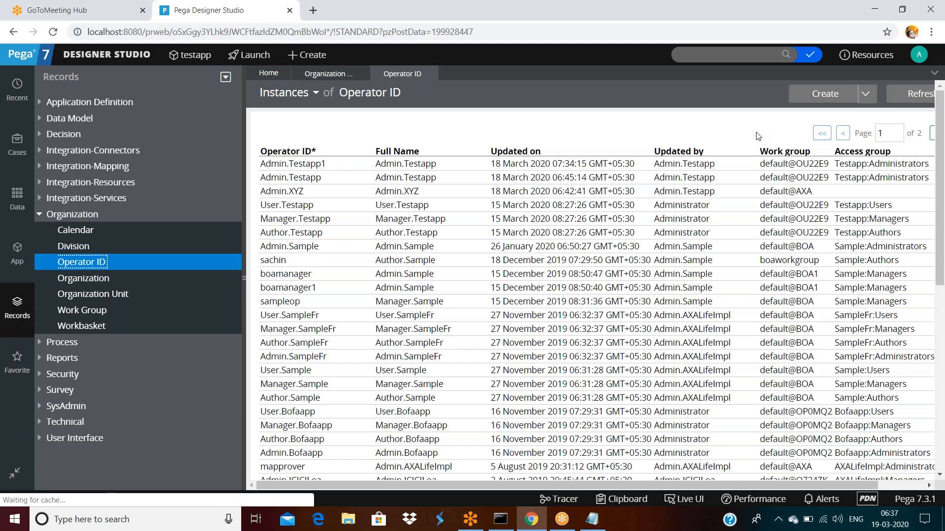
# Step: Start a new record via Create > Organization > Operator ID, ready for its short description
pyautogui.click(302, 55)
pyautogui.moveTo(345, 204)
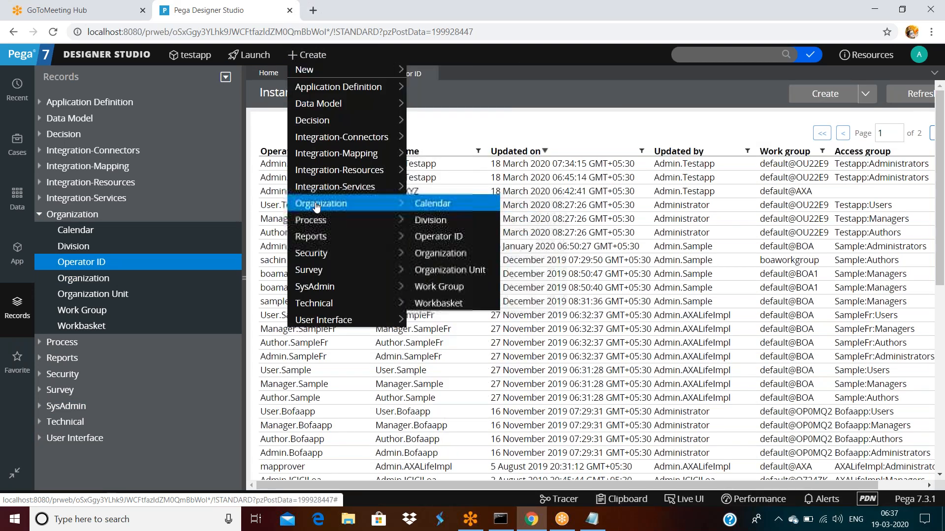
pyautogui.click(451, 237)
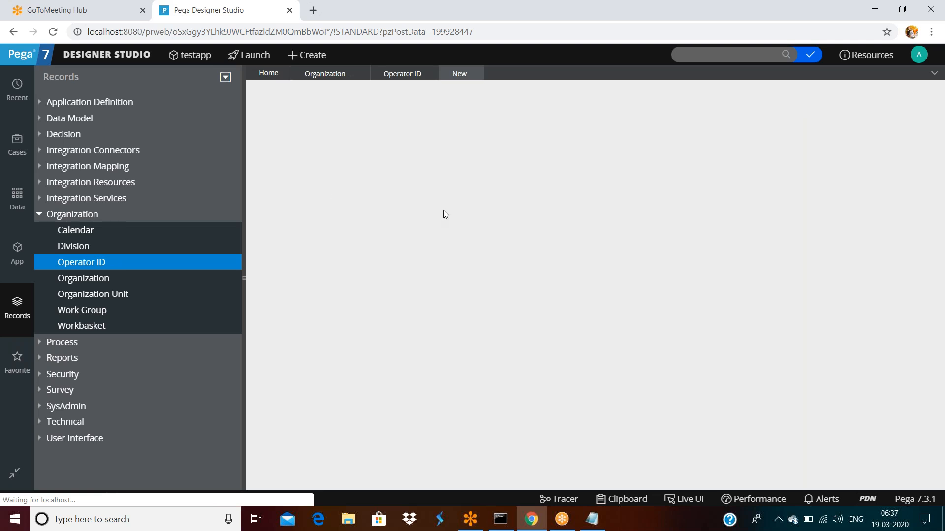
pyautogui.click(407, 143)
# Step: Create and open operator 'tesfdsa' with ID 'sadfsaf', then close it unsaved
pyautogui.write('tesfdsa')
pyautogui.press('Tab')
pyautogui.write('sadfsaf')
pyautogui.click(772, 94)
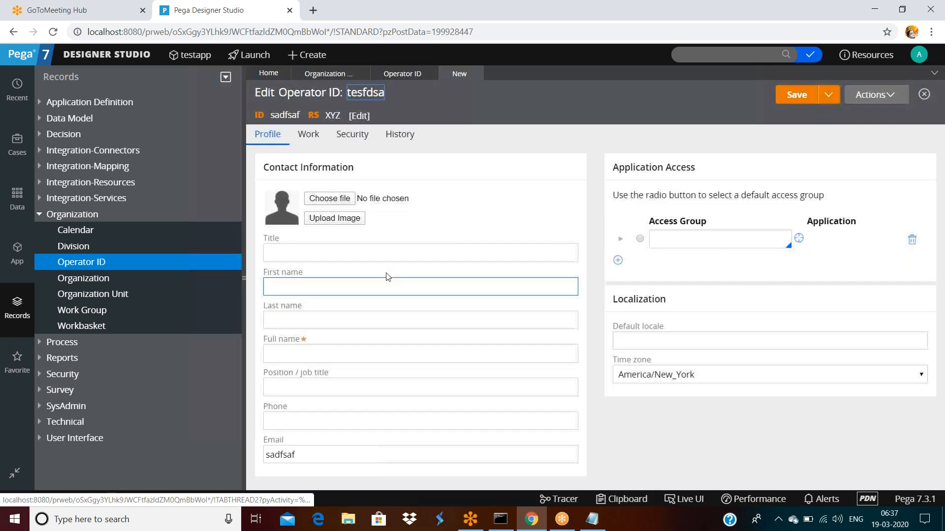
pyautogui.click(685, 241)
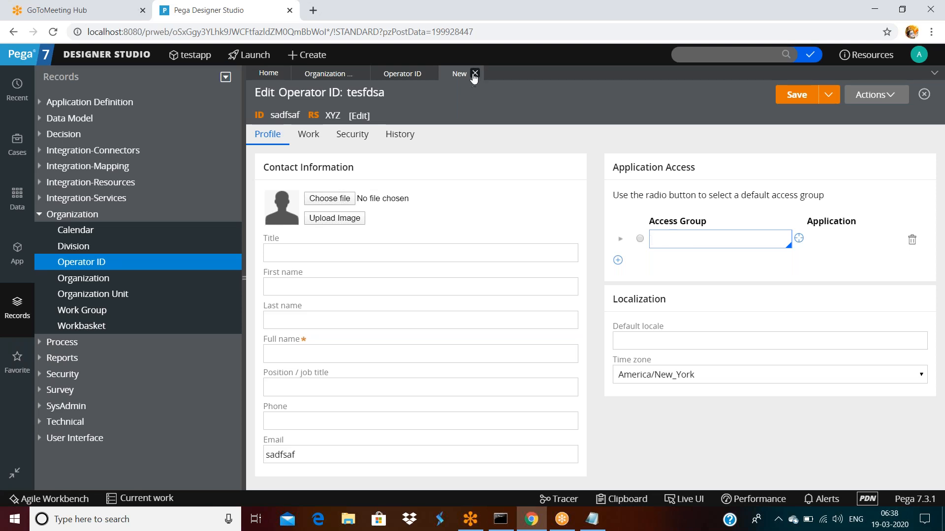
pyautogui.click(476, 74)
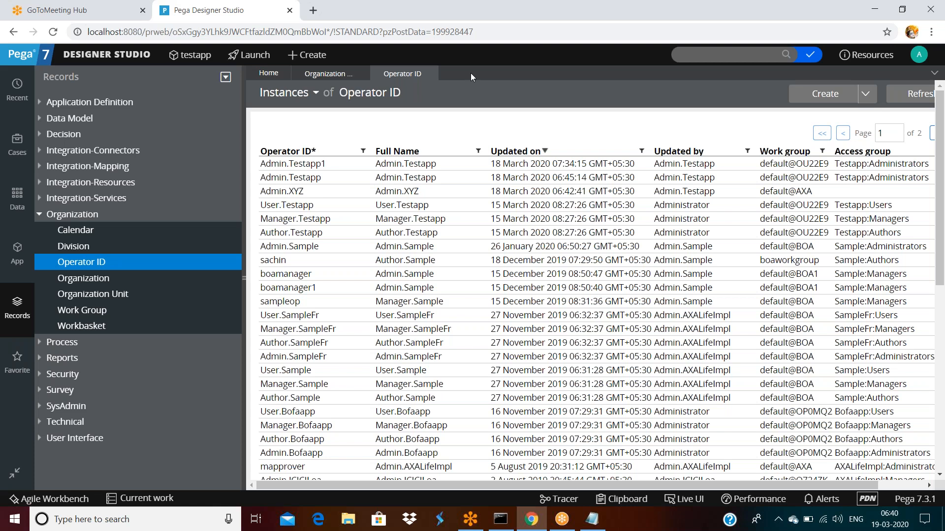
# Step: Open your own operator record, then its Testapp 01.01.01 application
pyautogui.click(920, 57)
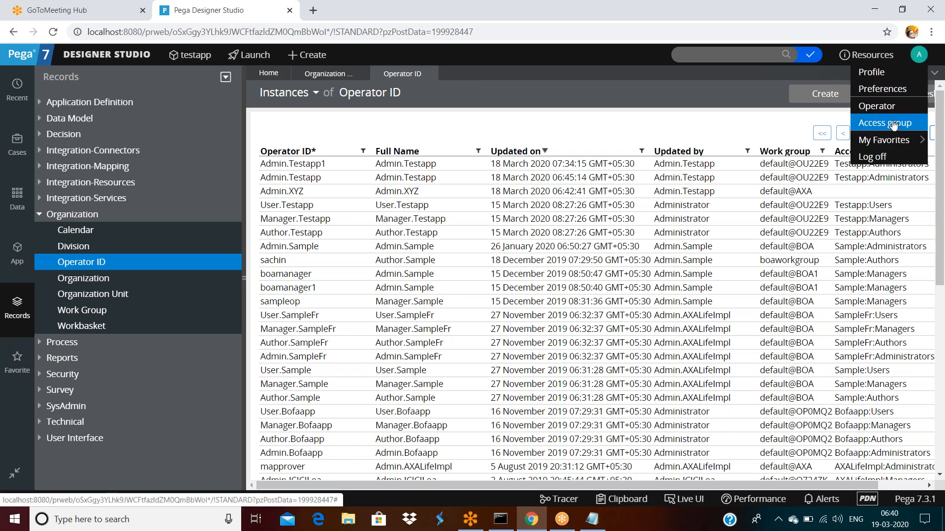
pyautogui.click(885, 107)
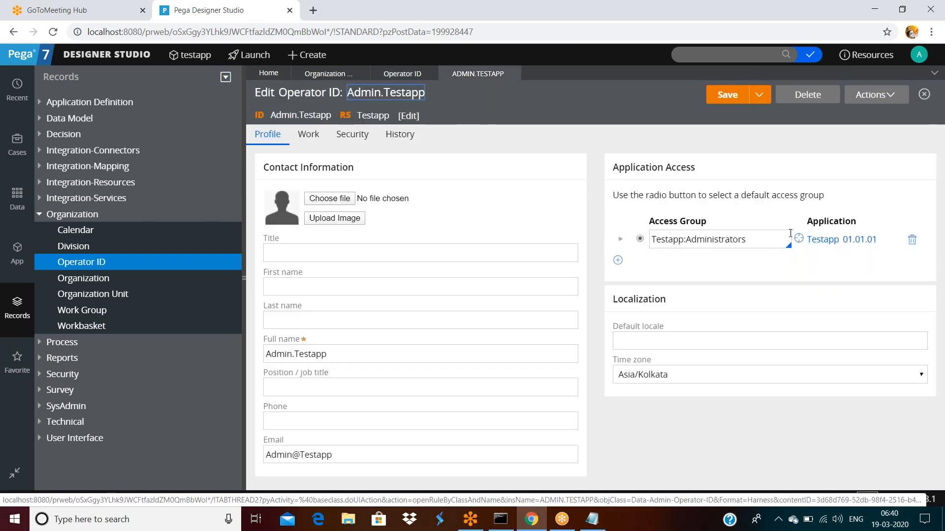
pyautogui.click(831, 240)
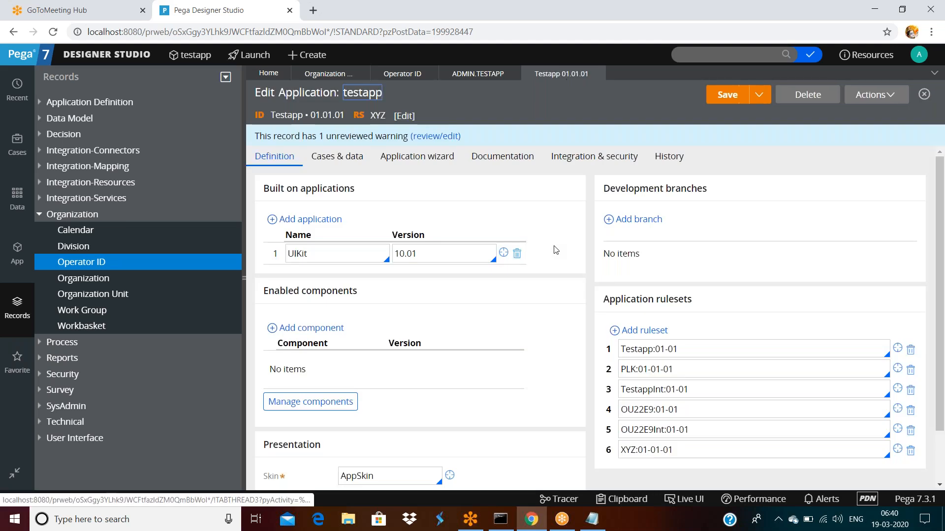
# Step: Set row 6 of the application rulesets to XYZ:01-01-01
pyautogui.scroll(-1, 590, 272)
pyautogui.moveTo(685, 388); pyautogui.dragTo(639, 388)
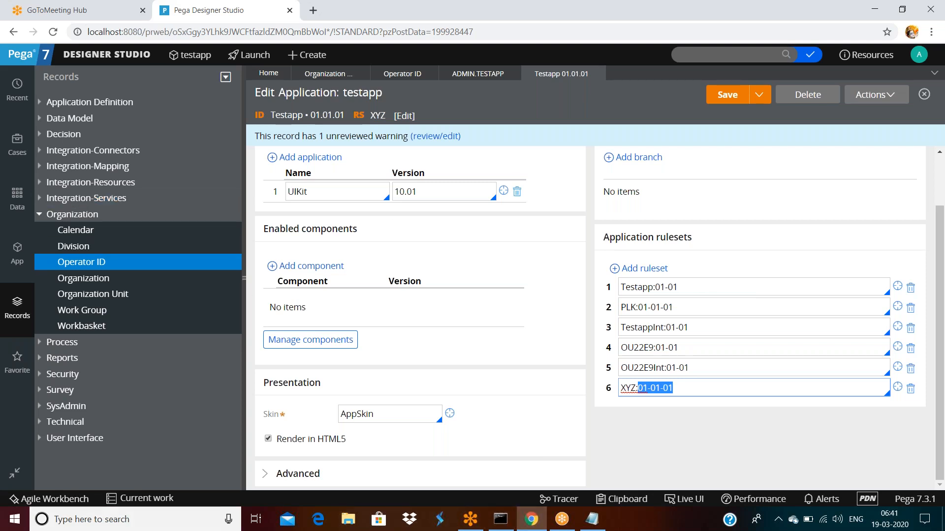
# Step: Show the +Create menu and browse its new record categories
pyautogui.click(291, 56)
pyautogui.click(291, 56)
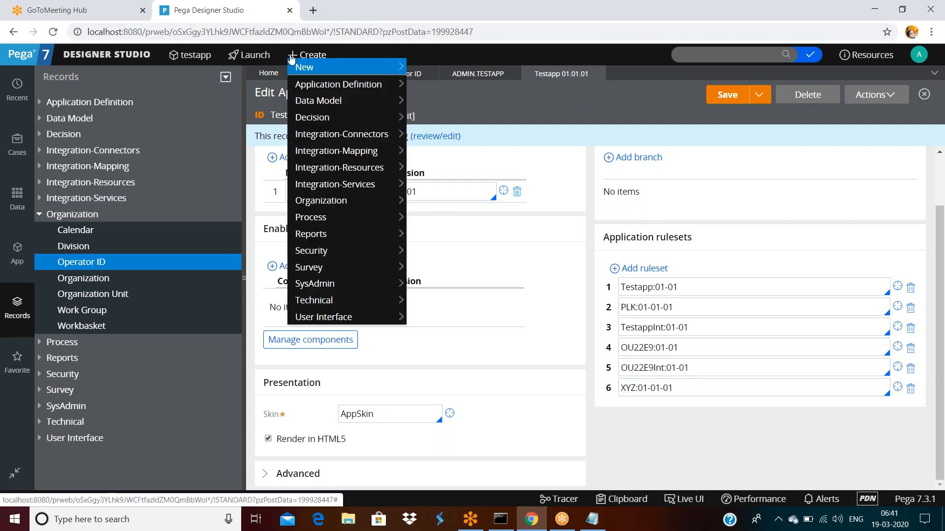
pyautogui.moveTo(320, 206)
pyautogui.moveTo(315, 68)
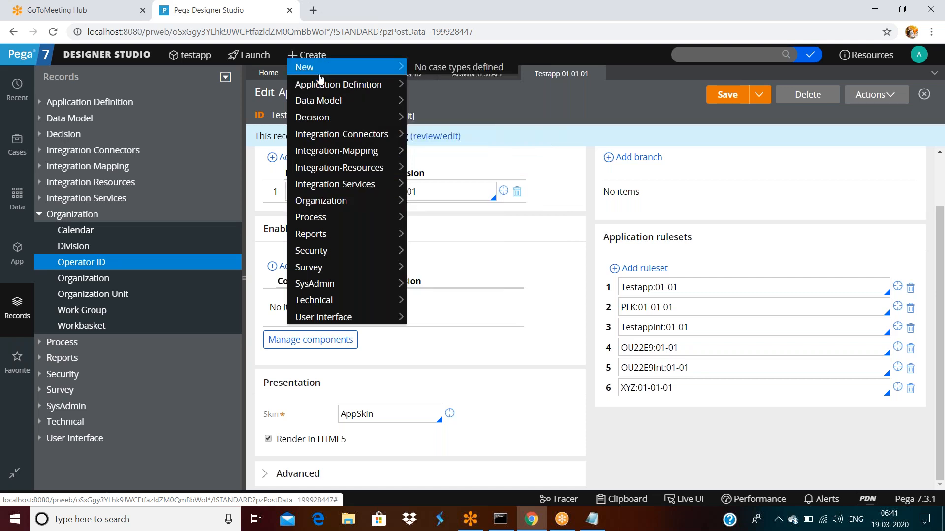
pyautogui.moveTo(321, 302)
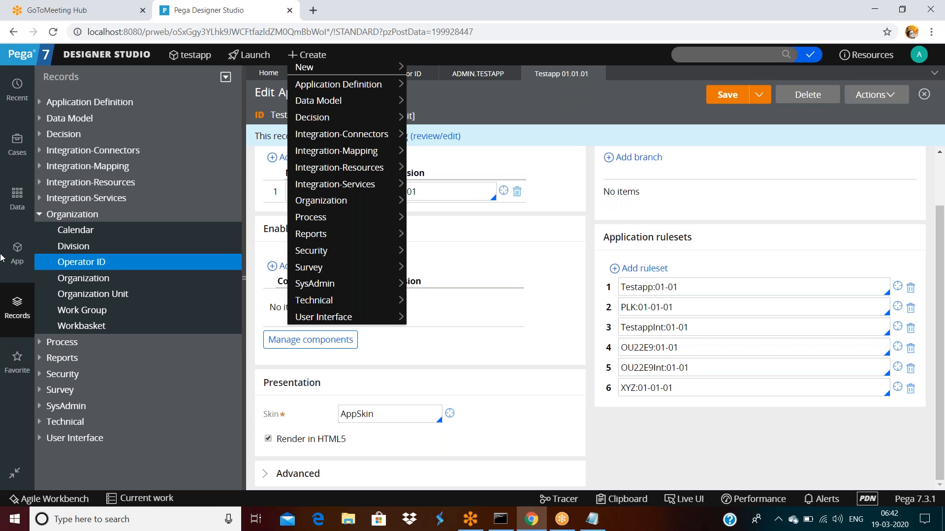
# Step: From the App explorer, create a Technical > Message record in class OU22E9-Testapp-Work-Cards
pyautogui.click(17, 254)
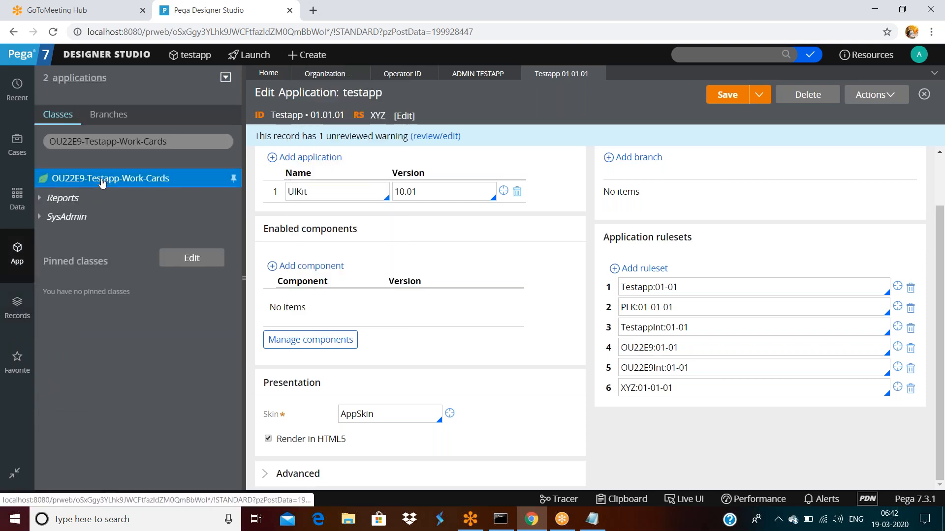
pyautogui.rightClick(102, 182)
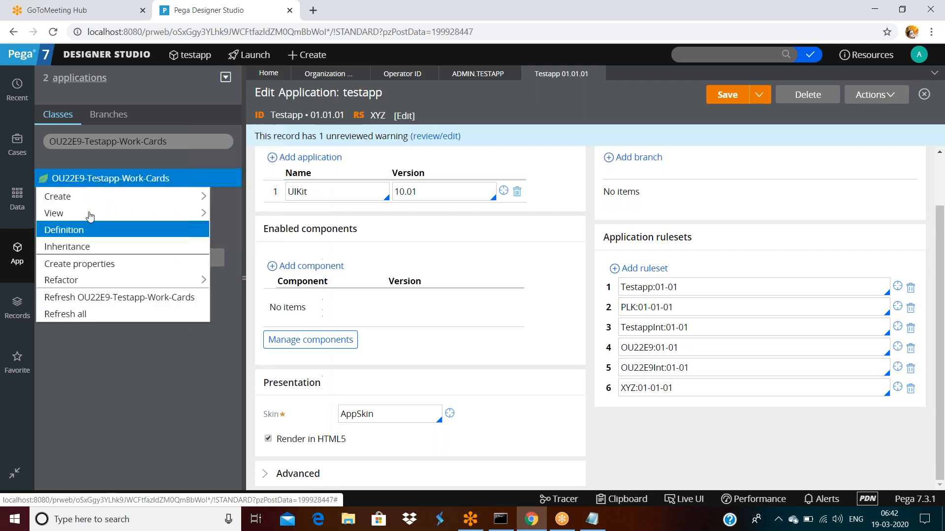
pyautogui.moveTo(148, 196)
pyautogui.moveTo(241, 413)
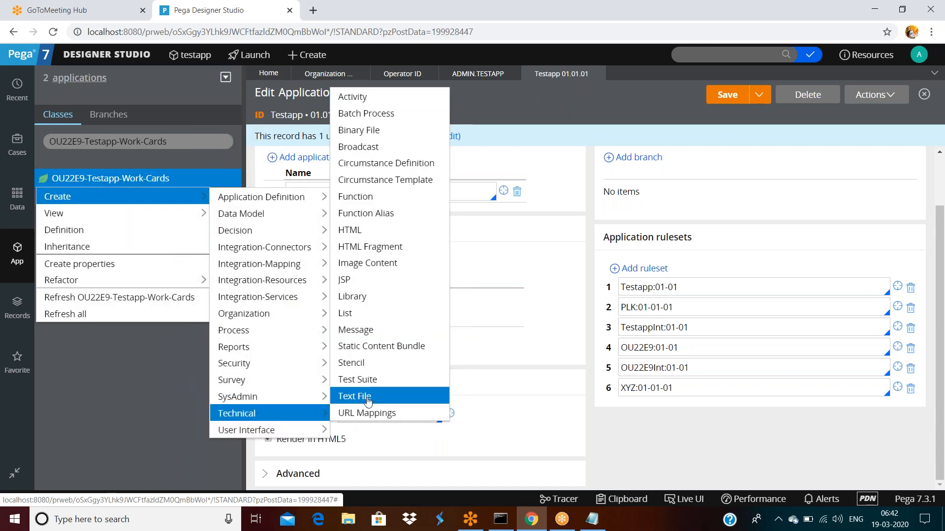
pyautogui.click(360, 329)
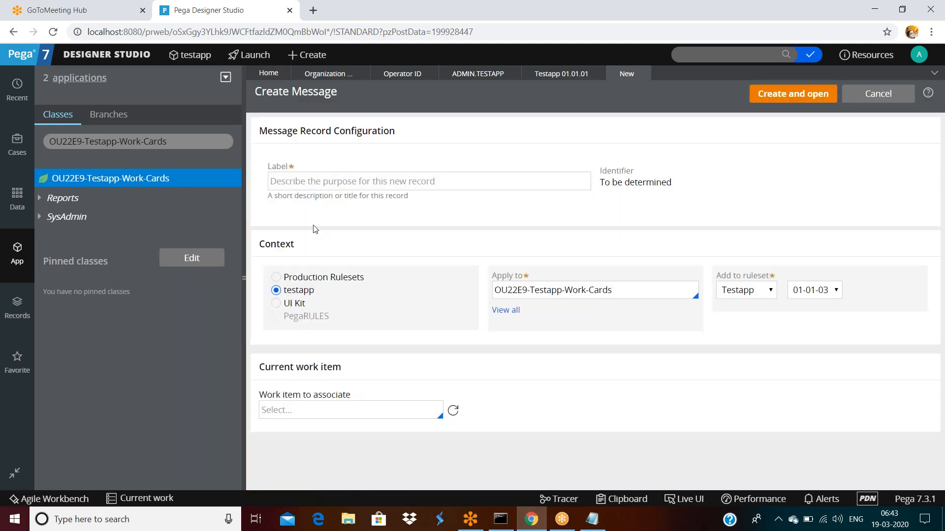
# Step: Enter 'errormessage' as the new Message record's label
pyautogui.click(292, 186)
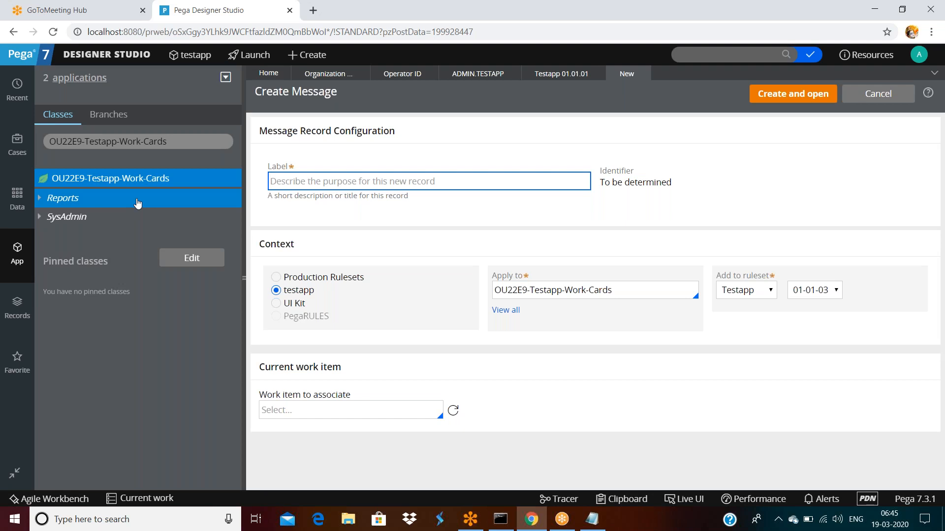
pyautogui.write('errorm')
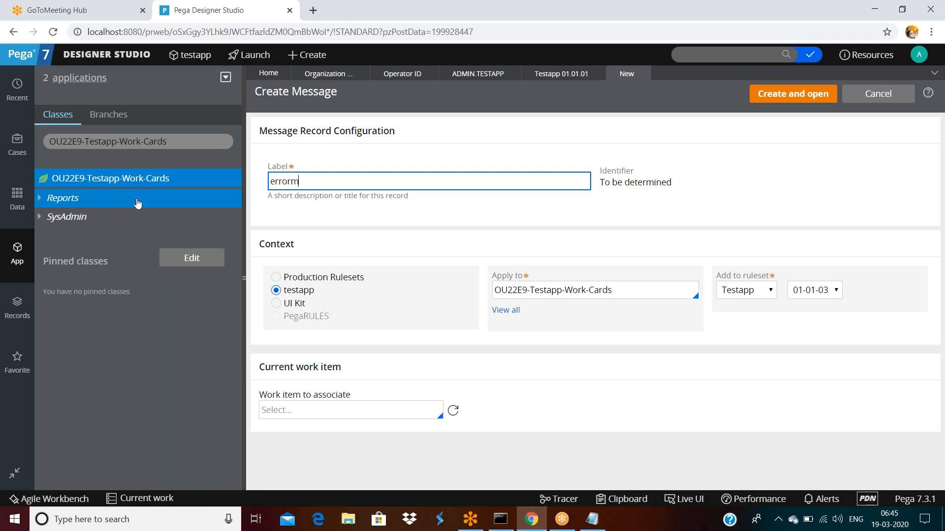
pyautogui.write('essage')
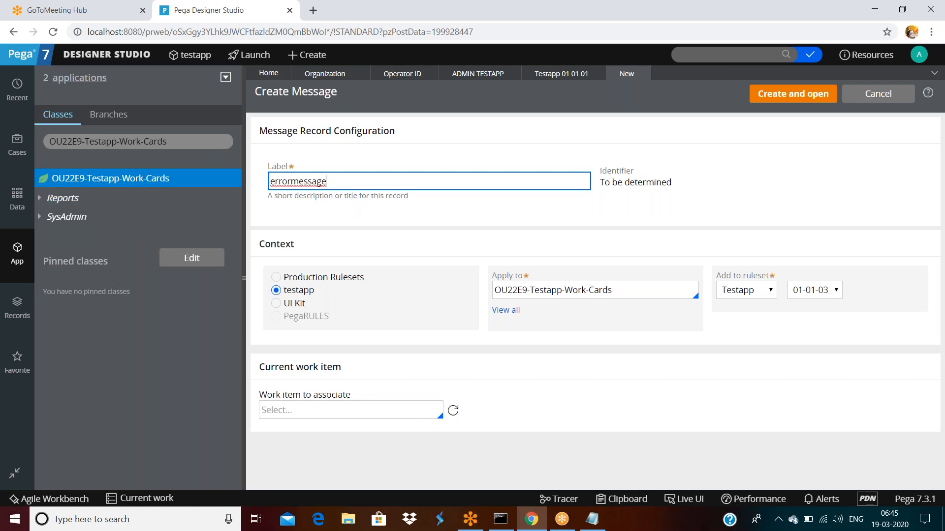
# Step: Confirm the label errormessage, which generates the identifier Errormessage, and keep ruleset Testapp 01-01-03
pyautogui.doubleClick(390, 178)
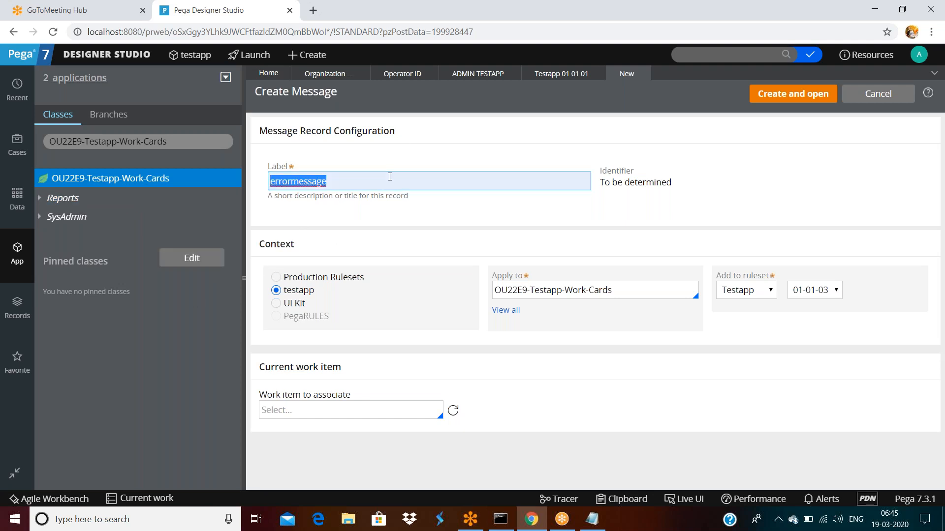
pyautogui.click(547, 208)
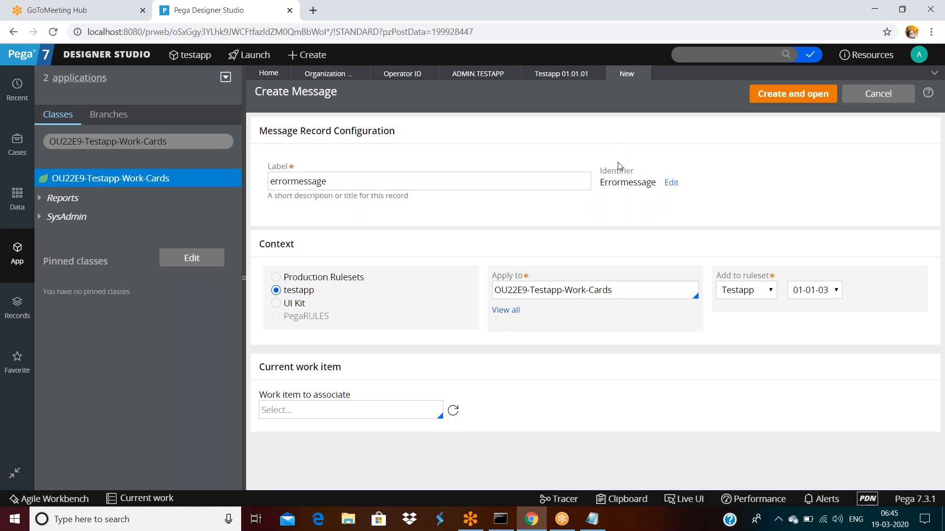
pyautogui.doubleClick(621, 182)
pyautogui.doubleClick(278, 244)
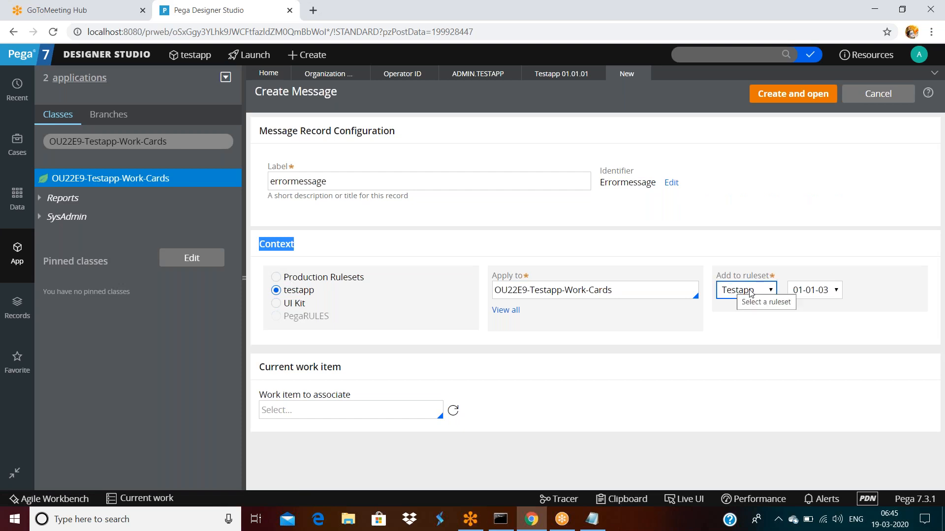
pyautogui.click(817, 294)
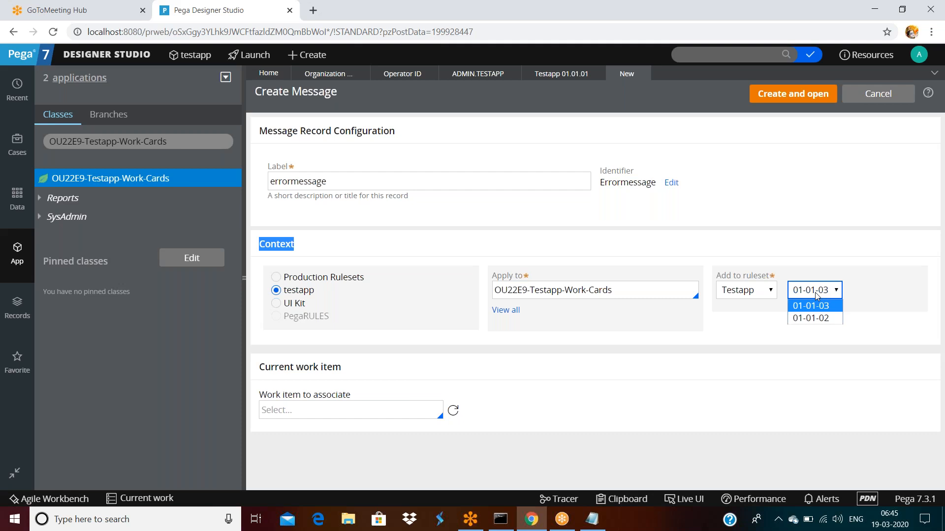
pyautogui.click(767, 293)
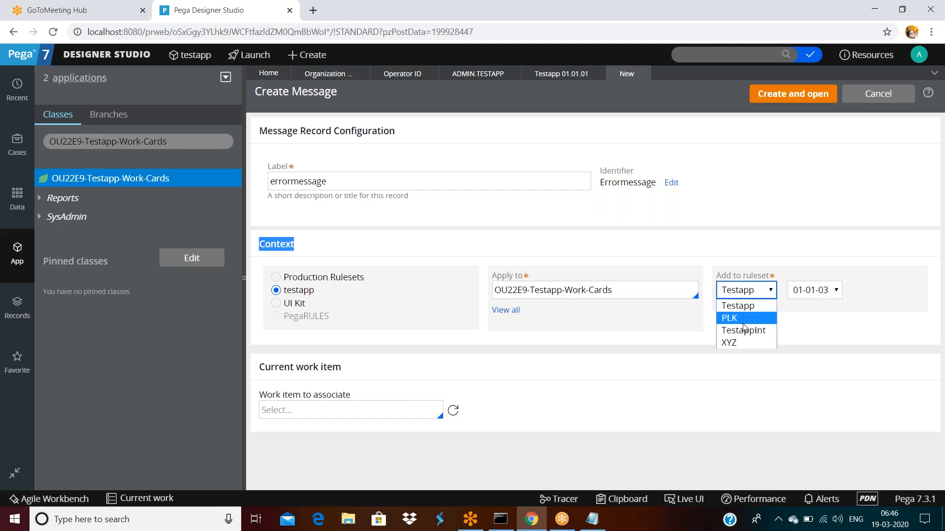
pyautogui.click(729, 381)
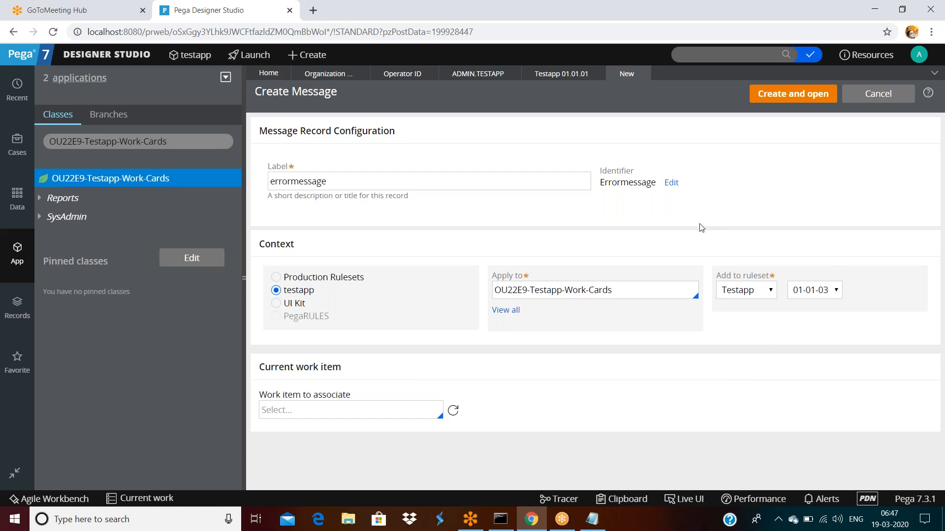
# Step: Create the errormessage Message record with Create and open
pyautogui.doubleClick(426, 179)
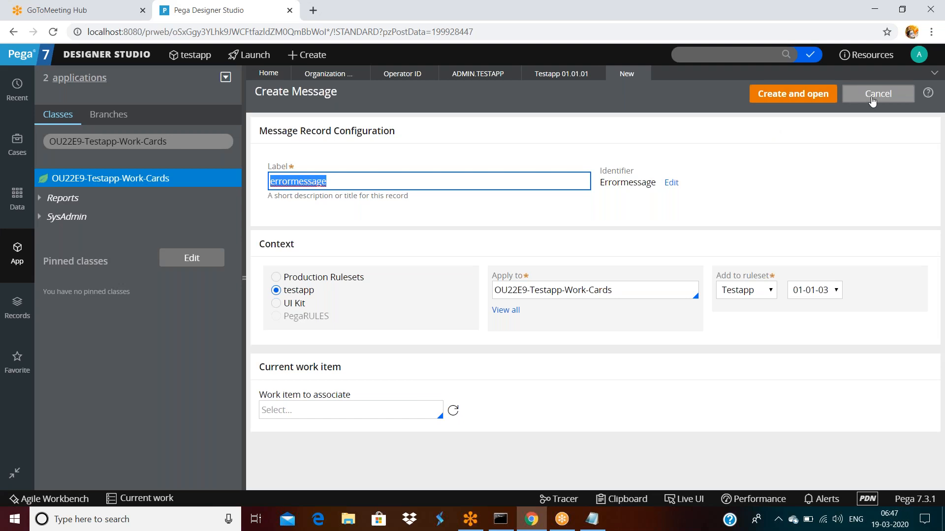
pyautogui.click(795, 96)
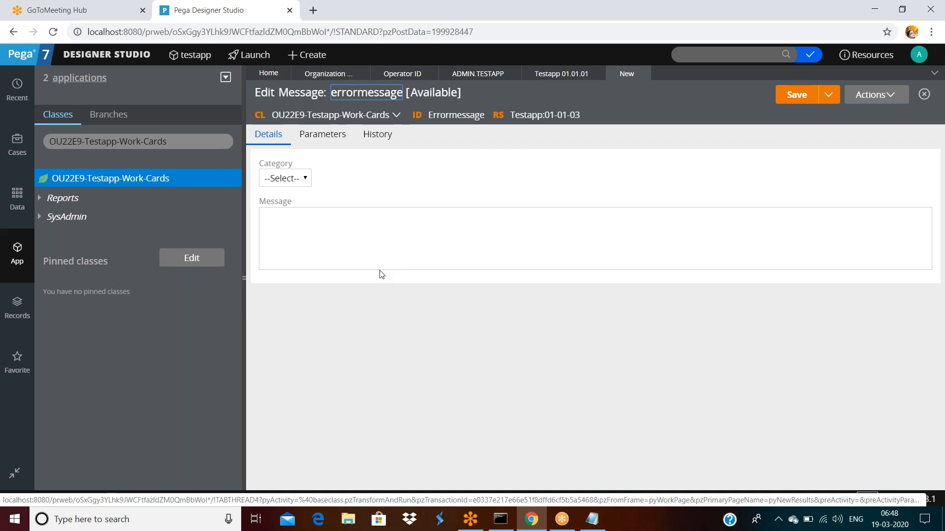
# Step: Set the errormessage message category to Error
pyautogui.doubleClick(298, 92)
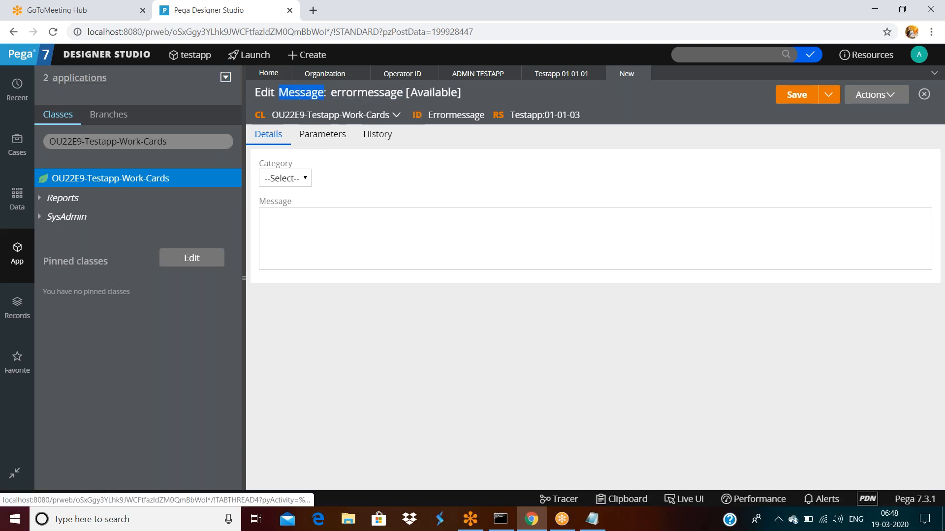
pyautogui.doubleClick(434, 113)
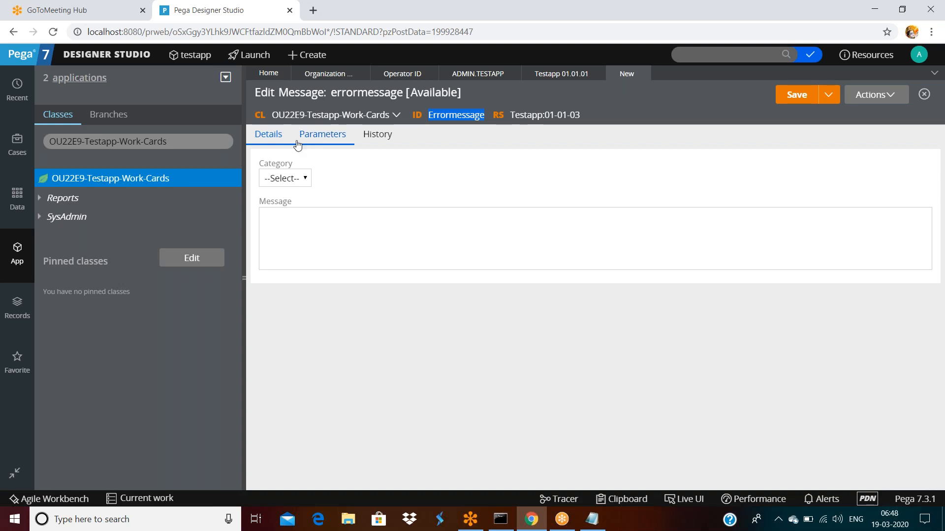
pyautogui.click(284, 180)
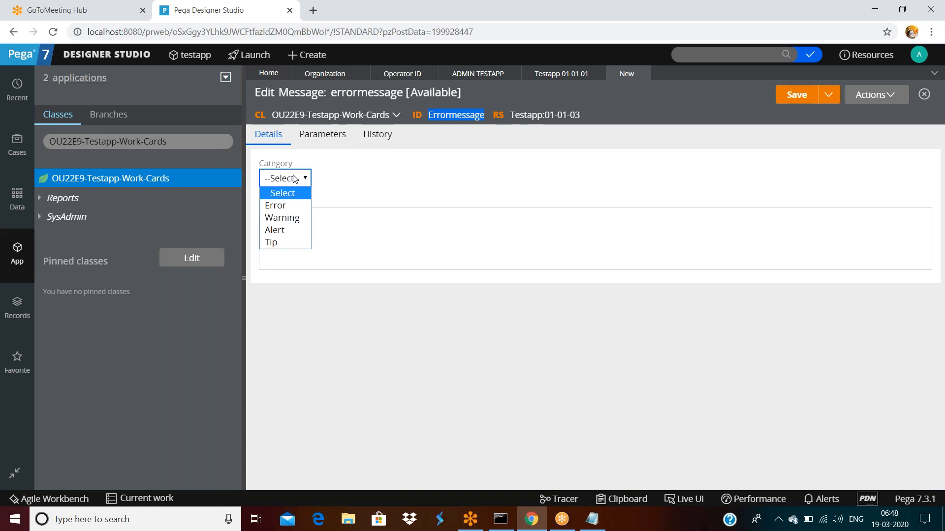
pyautogui.click(278, 206)
pyautogui.click(289, 180)
pyautogui.click(288, 210)
# Step: Enter the message text 'sadfsfdsfdsfds' and go to the History tab
pyautogui.click(300, 227)
pyautogui.write('sadfsfdsfdsfds')
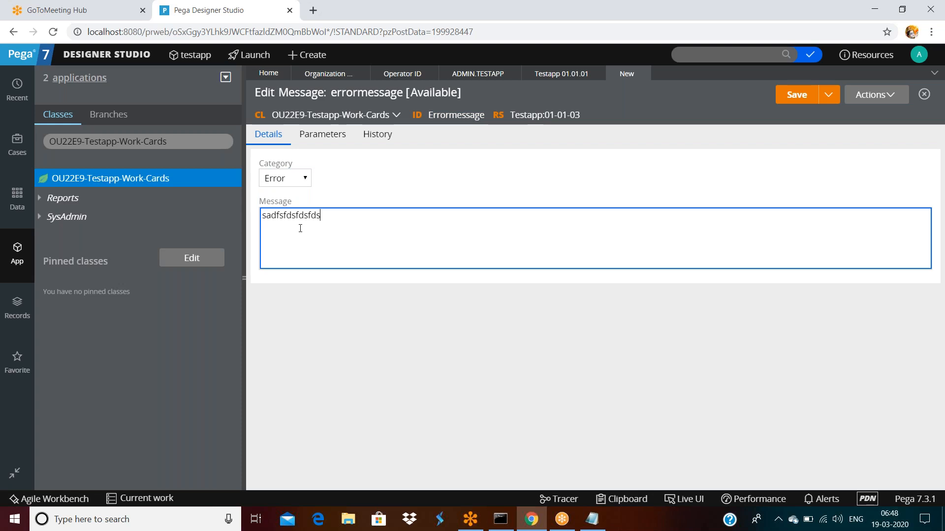
pyautogui.click(375, 138)
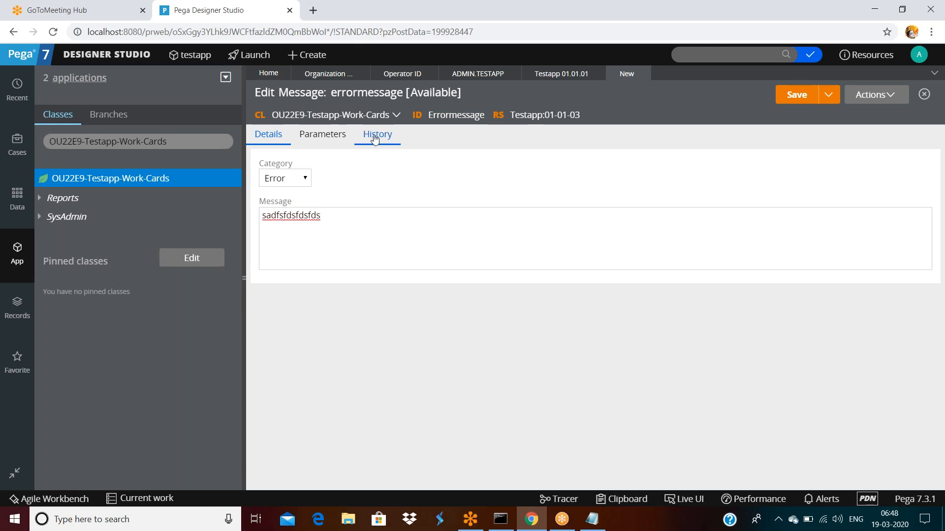
# Step: Write a Description saying the rule shows an error while validating an email
pyautogui.click(316, 221)
pyautogui.write('e')
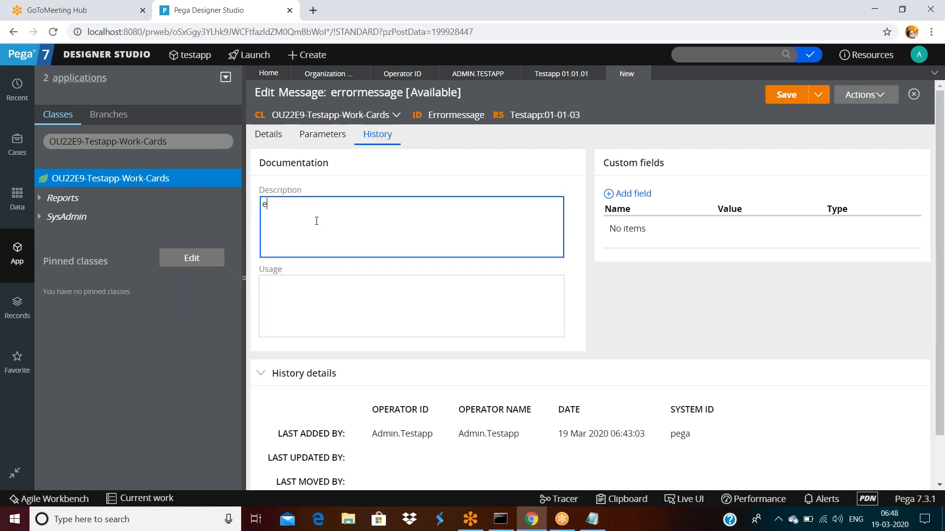
pyautogui.write('rror message rule for thwo')
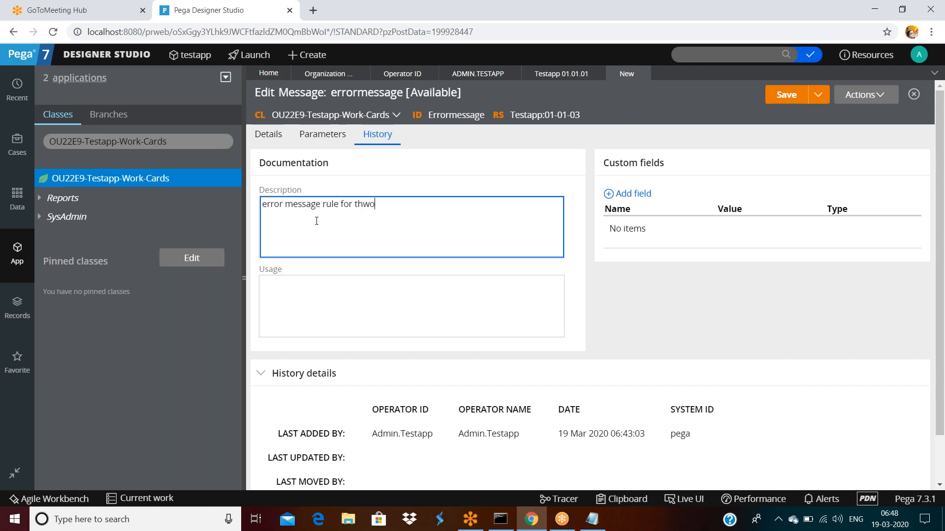
pyautogui.write('ring an er')
pyautogui.press('BackSpace')
pyautogui.press('BackSpace')
pyautogui.press('BackSpace')
pyautogui.press('BackSpace')
pyautogui.press('BackSpace')
pyautogui.press('BackSpace')
pyautogui.press('BackSpace')
pyautogui.press('BackSpace')
pyautogui.press('BackSpace')
pyautogui.press('BackSpace')
pyautogui.press('BackSpace')
pyautogui.press('BackSpace')
pyautogui.press('BackSpace')
pyautogui.press('BackSpace')
pyautogui.write('showing an error whie')
pyautogui.press('BackSpace')
pyautogui.write('le valida')
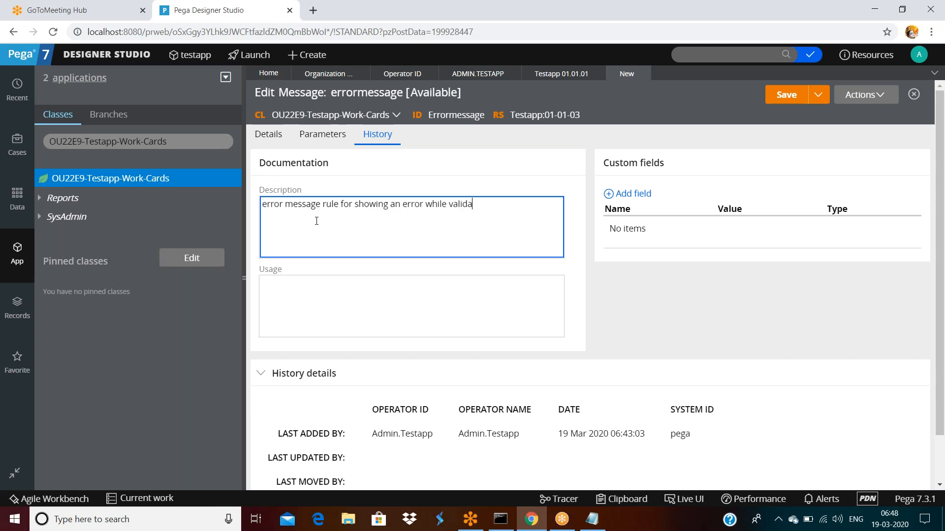
pyautogui.write('ting an email')
# Step: Enter Usage 'this has been used in customer registration form'
pyautogui.press('Tab')
pyautogui.write('usa')
pyautogui.press('BackSpace')
pyautogui.press('BackSpace')
pyautogui.press('BackSpace')
pyautogui.write('this is')
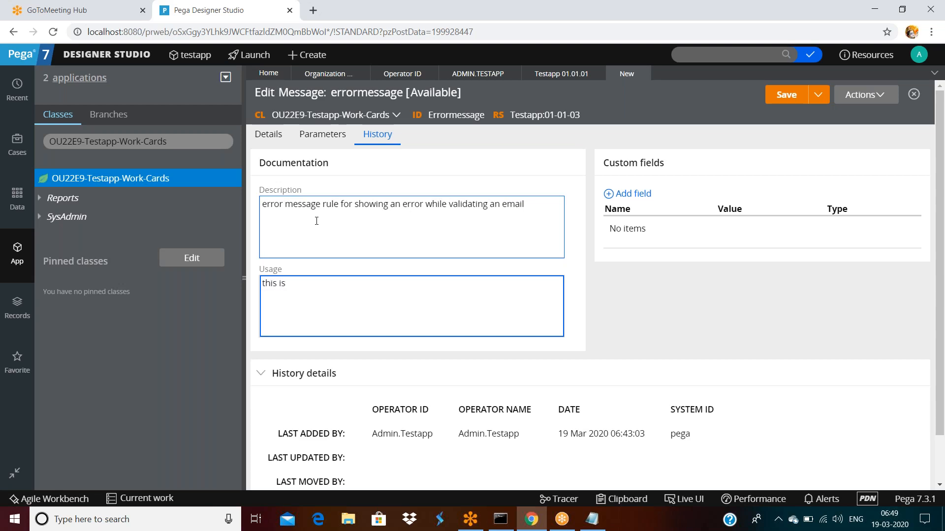
pyautogui.press('BackSpace')
pyautogui.press('BackSpace')
pyautogui.write('has been used in customer rg')
pyautogui.press('BackSpace')
pyautogui.write('egistration form')
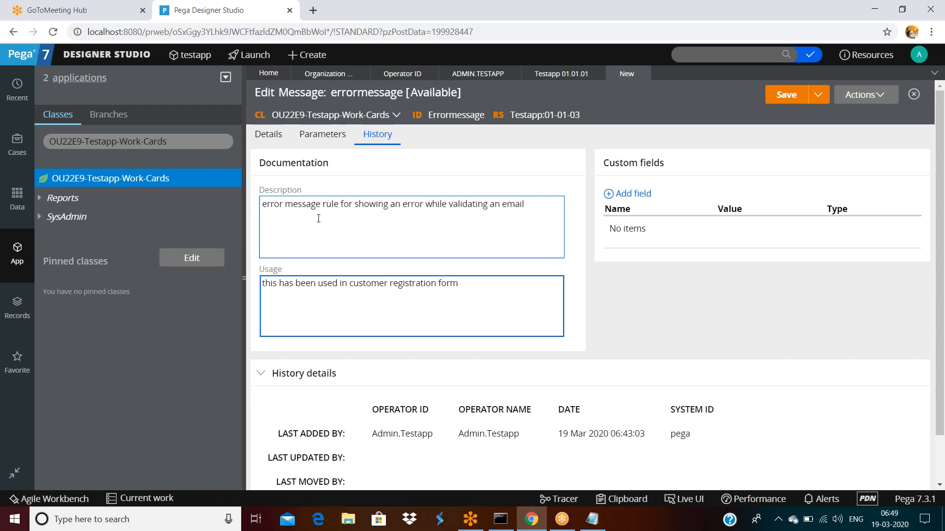
pyautogui.click(779, 305)
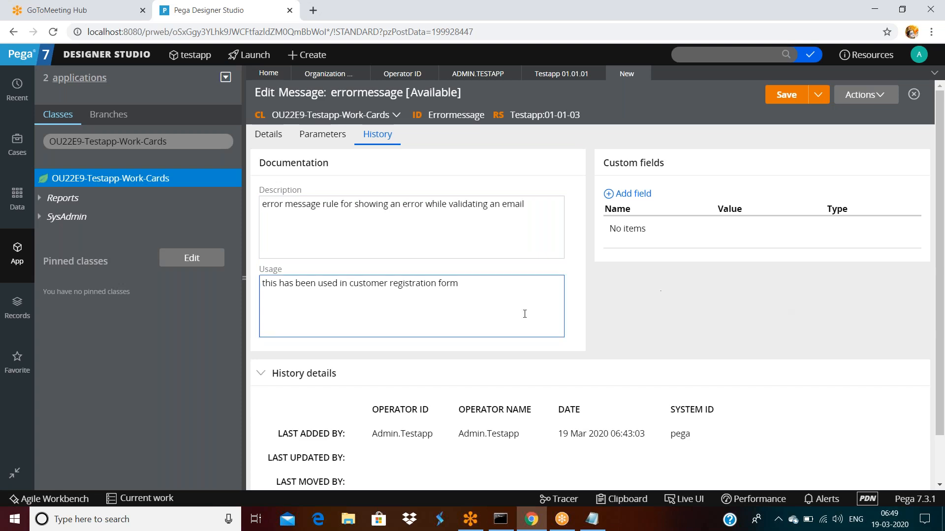
pyautogui.scroll(-2, 524, 312)
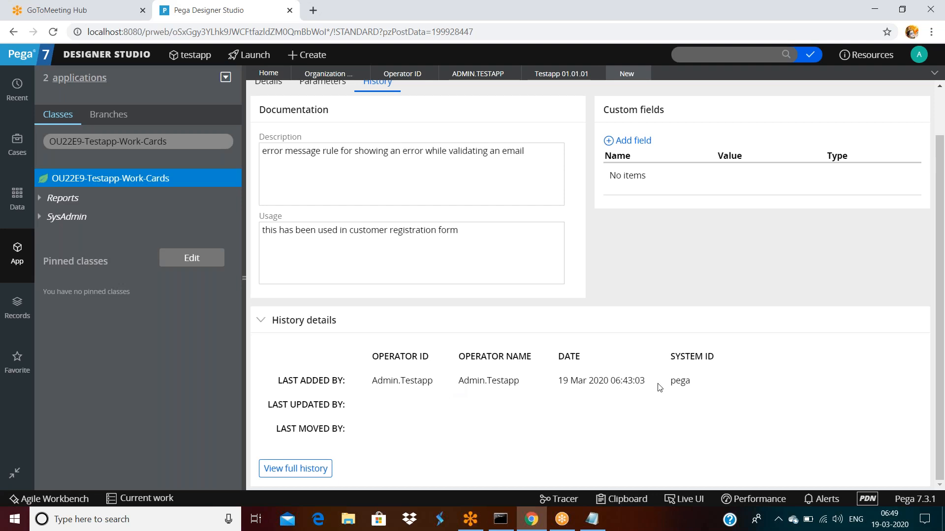
# Step: Browse Records > SysAdmin > System to list the pega and prpc system instances
pyautogui.doubleClick(681, 382)
pyautogui.click(704, 357)
pyautogui.click(17, 307)
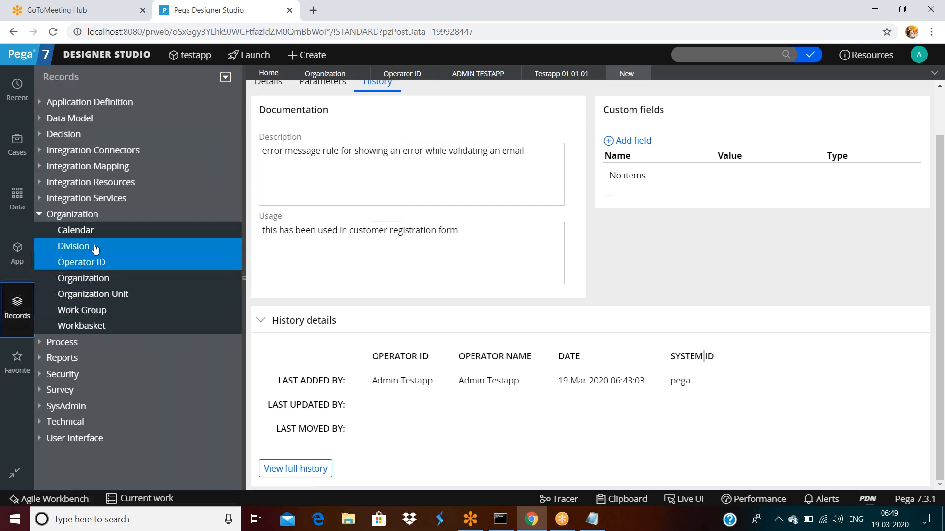
pyautogui.click(42, 407)
pyautogui.scroll(-8, 89, 399)
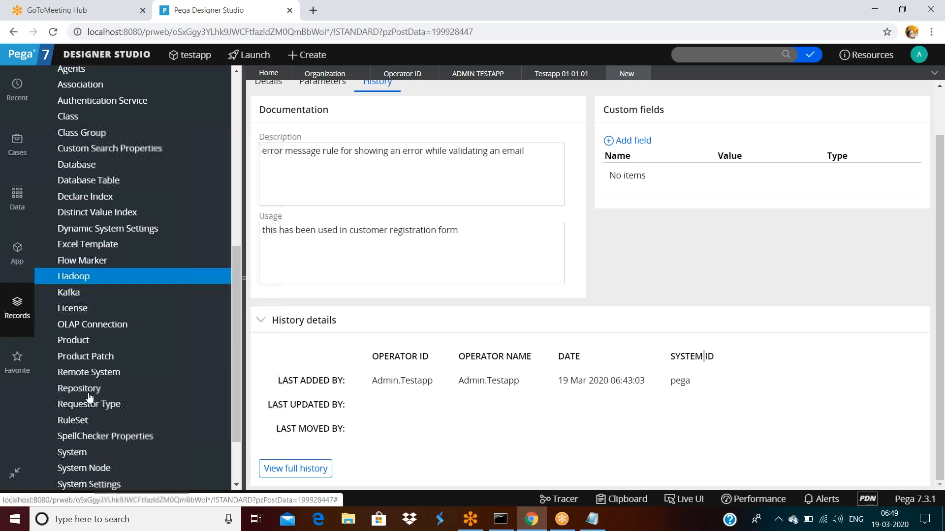
pyautogui.scroll(-2, 90, 397)
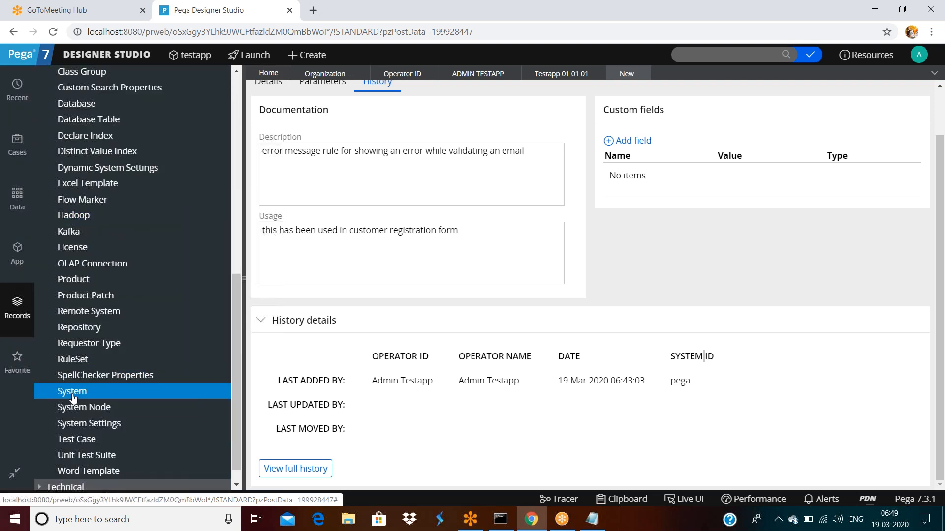
pyautogui.click(72, 397)
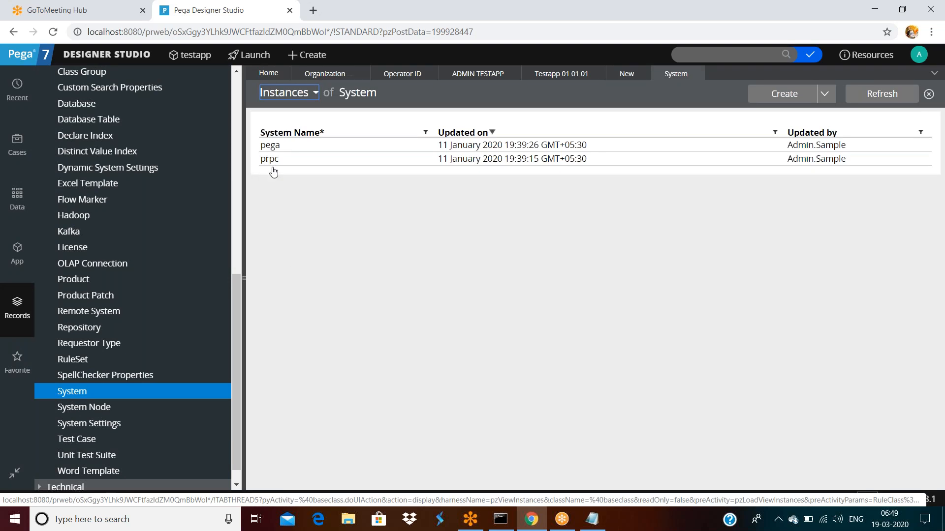
# Step: Open and close the pega and prpc System records to review them
pyautogui.click(626, 73)
pyautogui.doubleClick(681, 434)
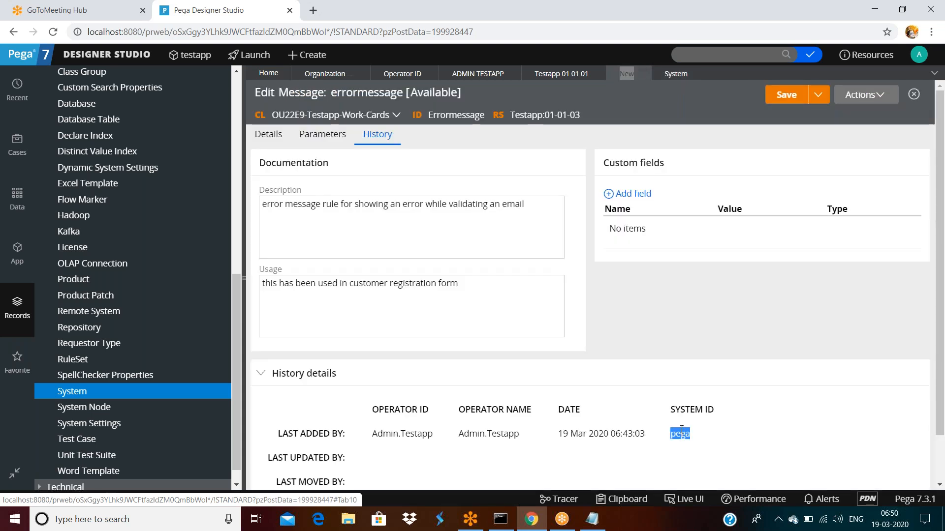
pyautogui.click(671, 76)
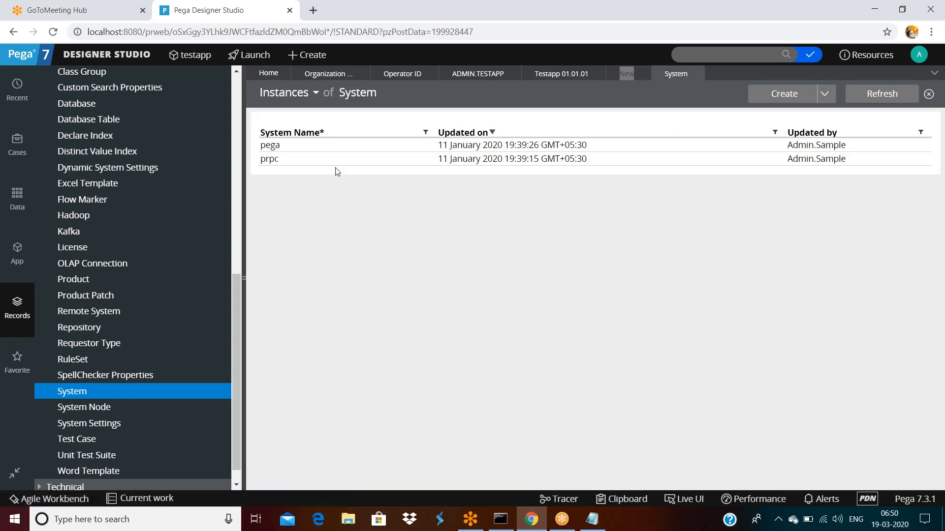
pyautogui.click(272, 146)
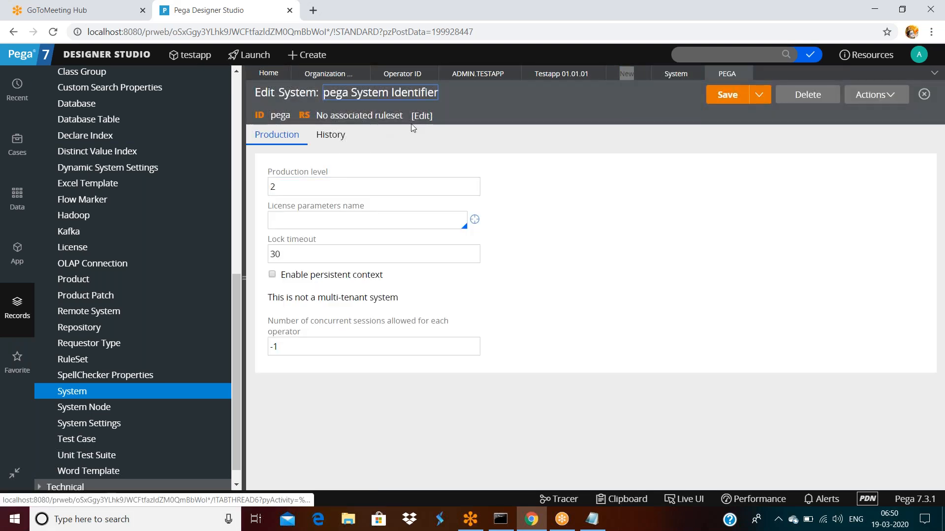
pyautogui.click(743, 73)
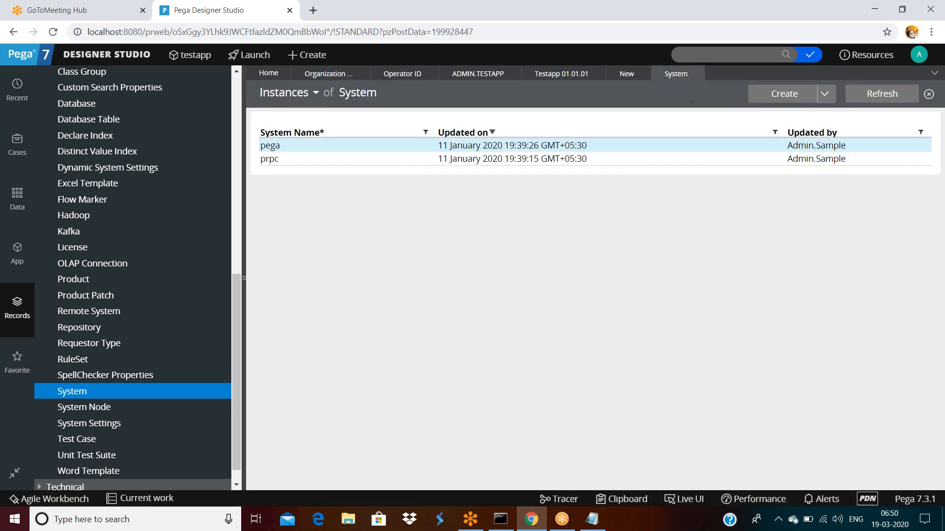
pyautogui.click(275, 159)
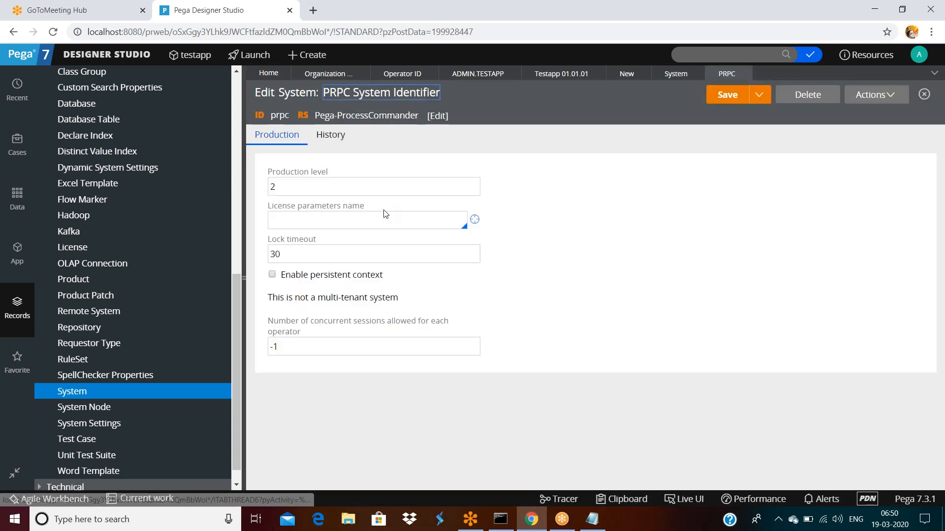
pyautogui.click(743, 73)
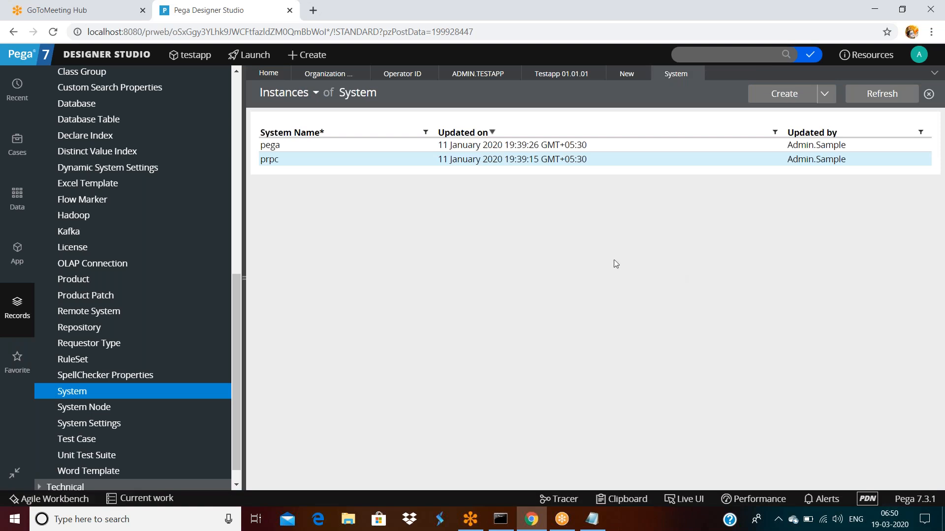
# Step: Return to errormessage and review its history: added 19 Mar 2020 06:43:03 on system pega
pyautogui.click(629, 74)
pyautogui.scroll(-2, 283, 342)
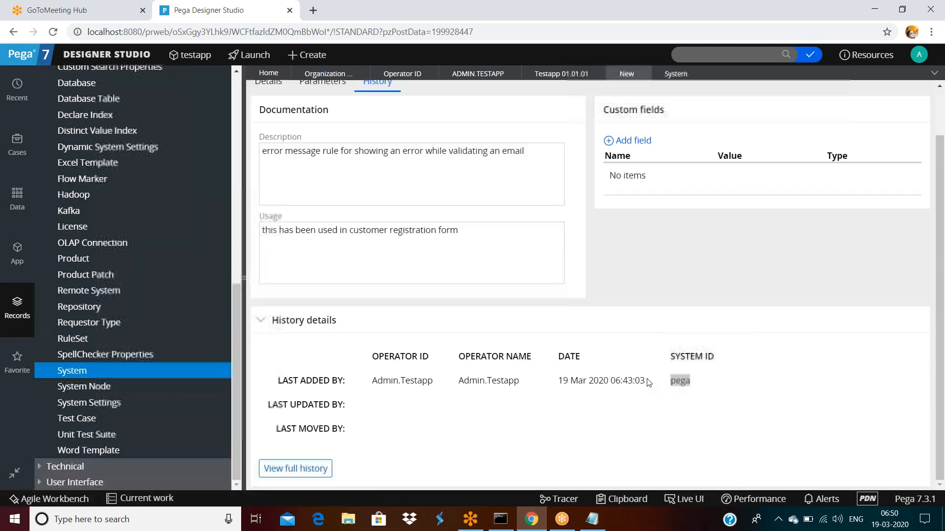
pyautogui.moveTo(373, 384); pyautogui.dragTo(692, 382)
pyautogui.doubleClick(446, 319)
pyautogui.click(395, 372)
# Step: Save the errormessage rule with its Description and Usage
pyautogui.scroll(-2, 657, 354)
pyautogui.scroll(2, 657, 354)
pyautogui.click(359, 296)
pyautogui.click(366, 302)
pyautogui.click(462, 227)
pyautogui.click(473, 305)
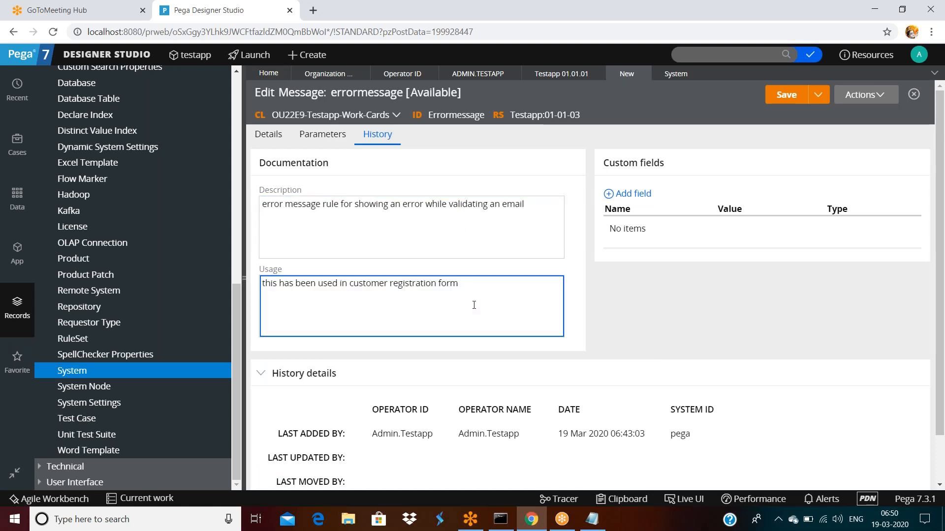
pyautogui.click(786, 94)
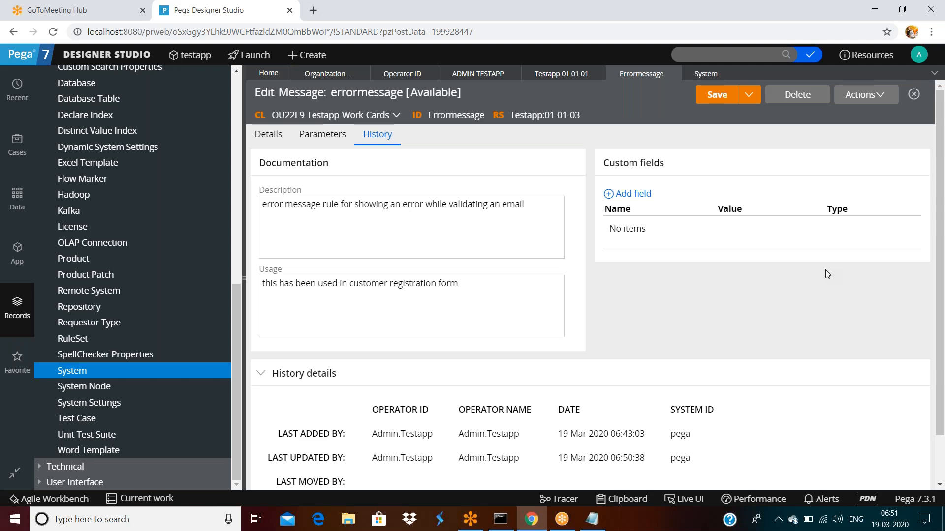
# Step: Save errormessage again (updated 06:51:22) and open the Testapp 01-01-03 ruleset
pyautogui.scroll(-1, 822, 279)
pyautogui.scroll(1, 822, 279)
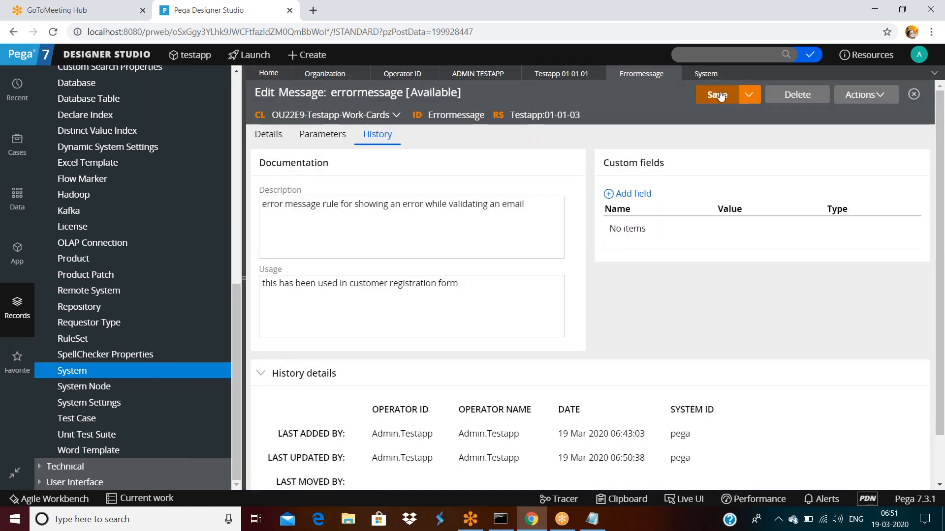
pyautogui.click(427, 206)
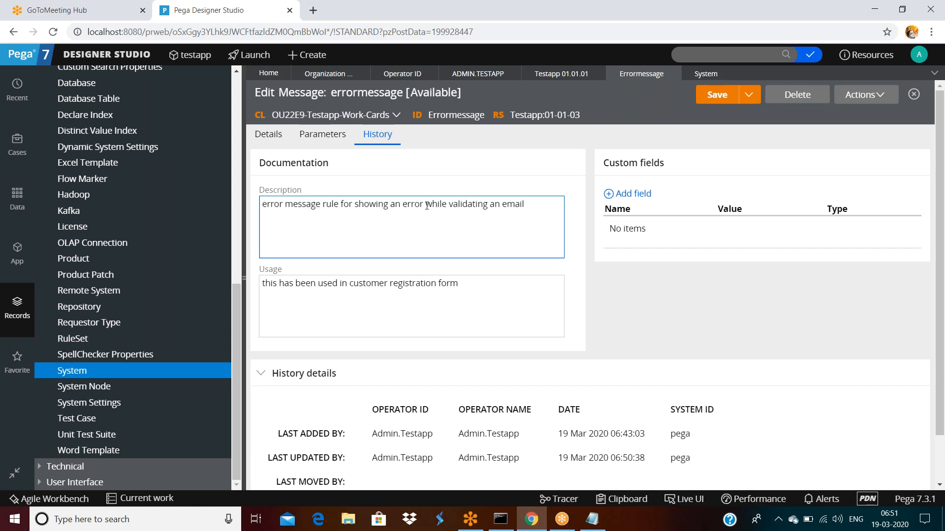
pyautogui.click(716, 96)
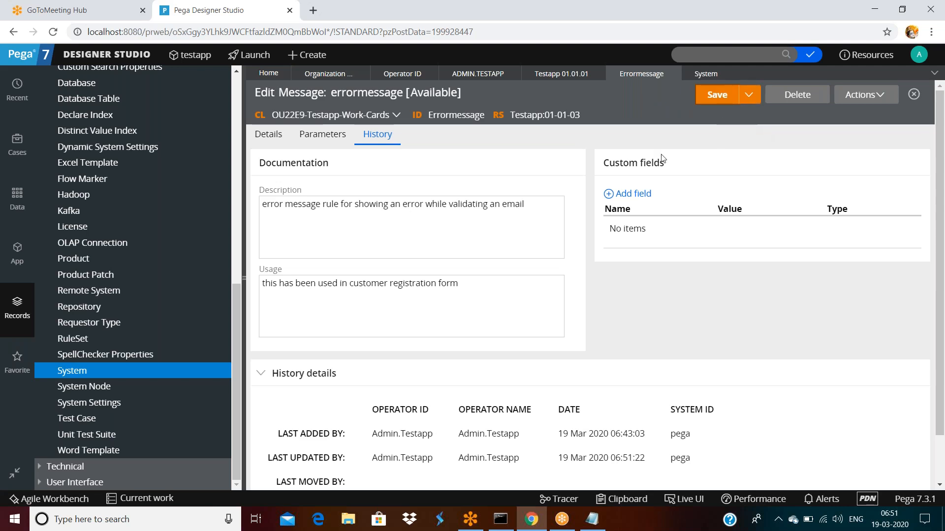
pyautogui.click(527, 116)
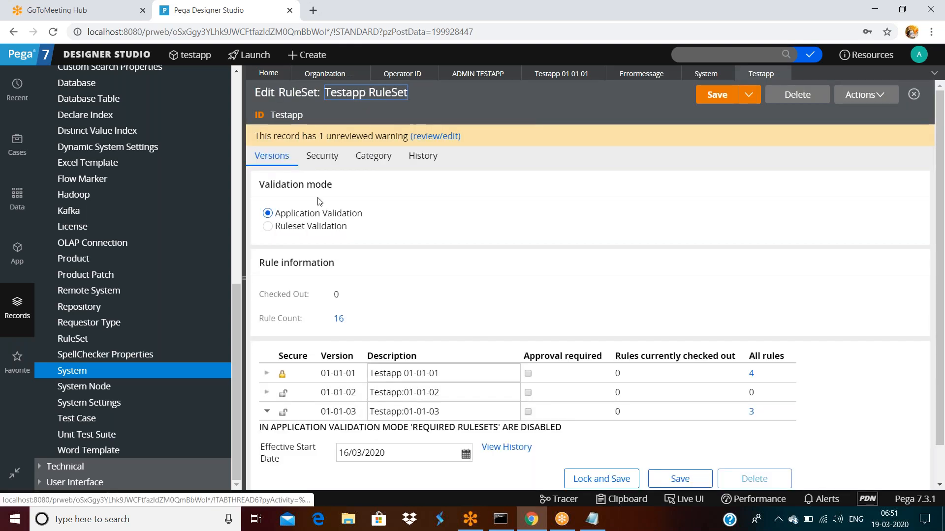
# Step: Enable Use check-out? on the Testapp ruleset's Security tab and save it
pyautogui.click(321, 159)
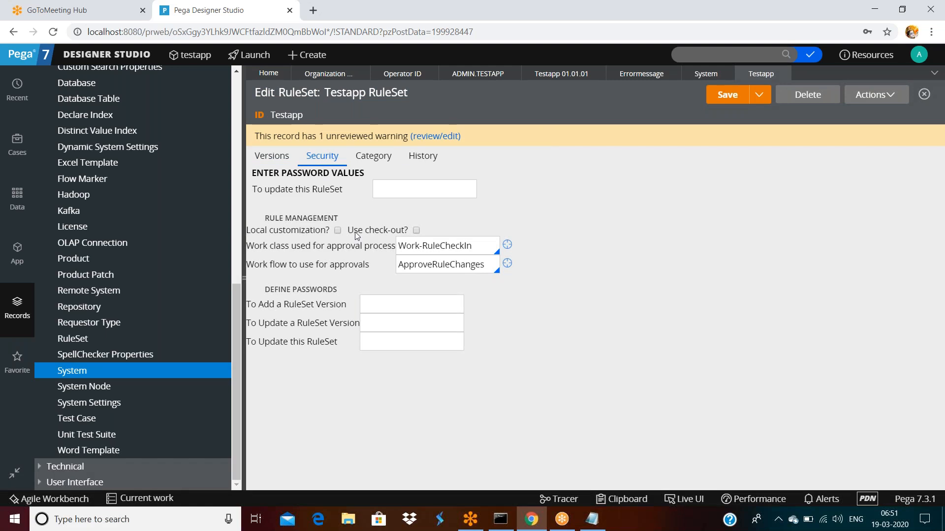
pyautogui.moveTo(348, 231); pyautogui.dragTo(417, 235)
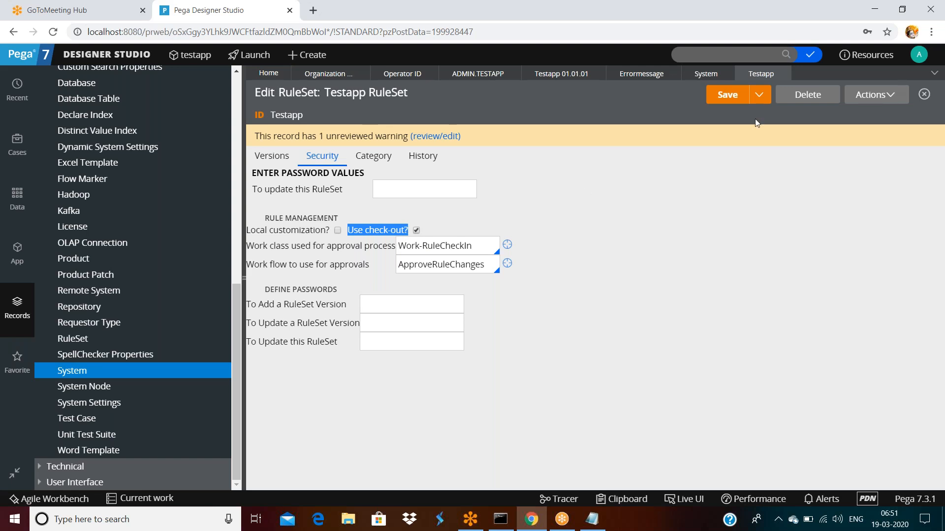
pyautogui.click(727, 97)
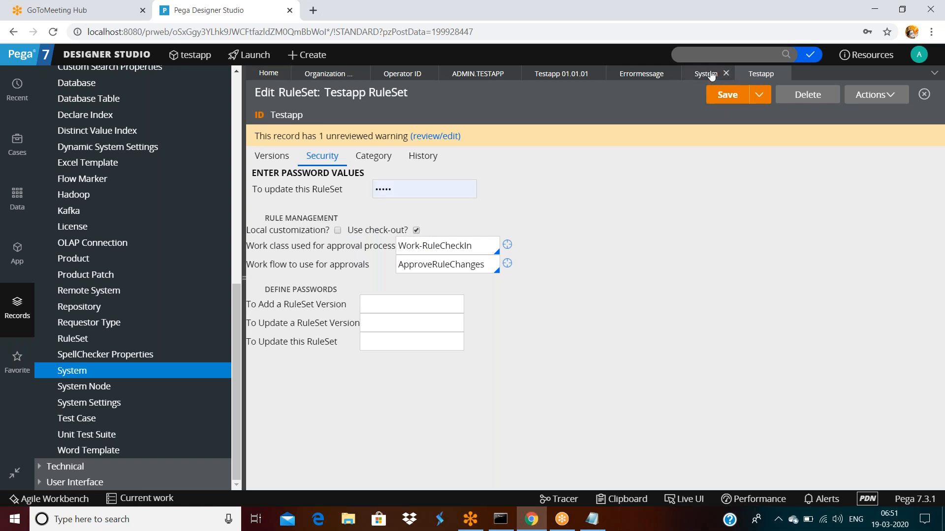
pyautogui.click(647, 75)
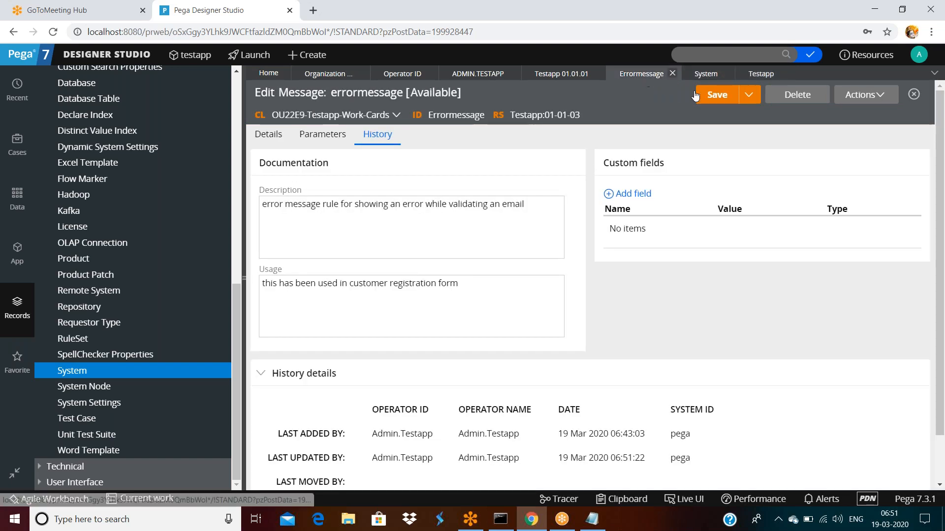
# Step: Refresh the errormessage rule via Actions > Refresh, then go back to the Testapp ruleset
pyautogui.click(879, 96)
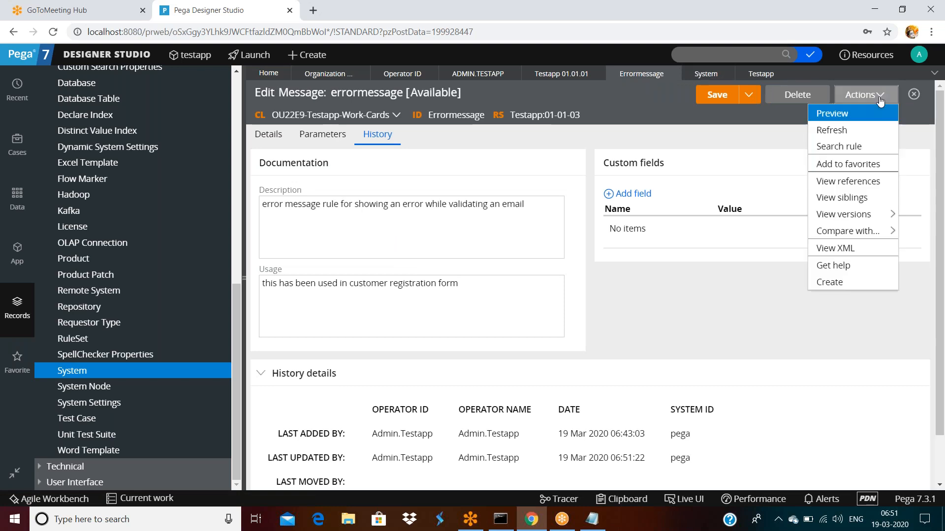
pyautogui.click(831, 131)
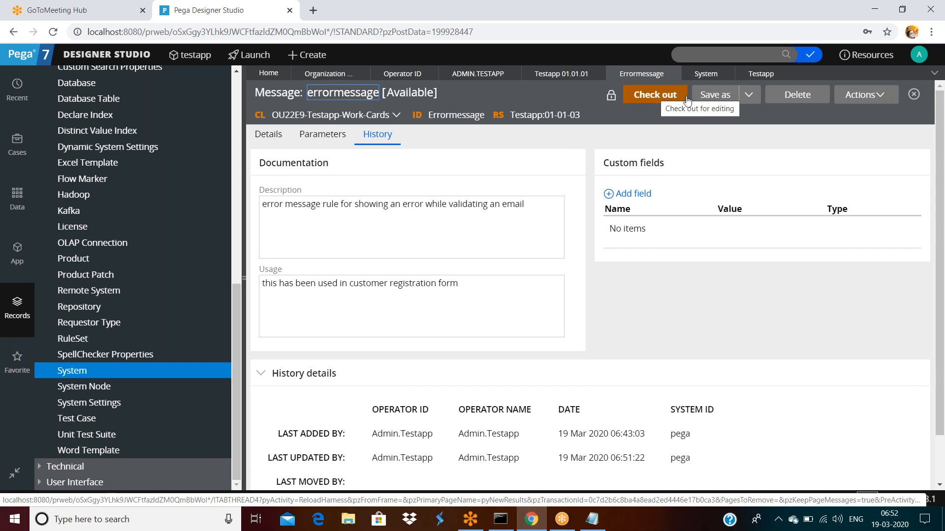
pyautogui.click(755, 74)
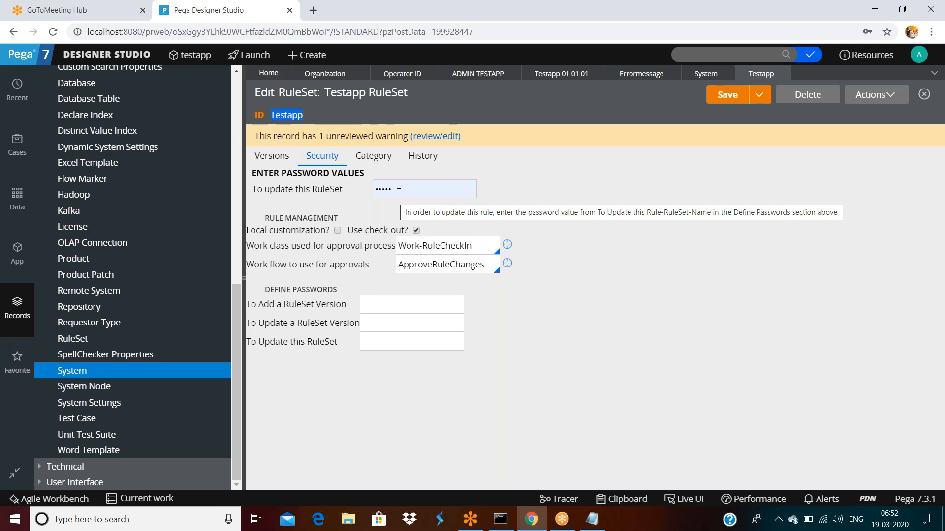
# Step: Dismiss the browser's saved-password suggestions, then view Category settings with RuleSet Type Standard
pyautogui.click(371, 312)
pyautogui.click(386, 323)
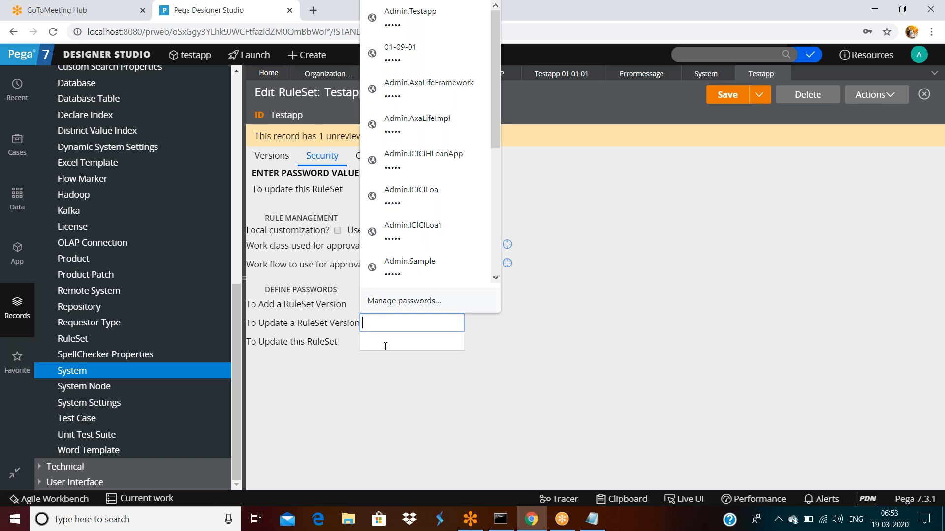
pyautogui.click(387, 342)
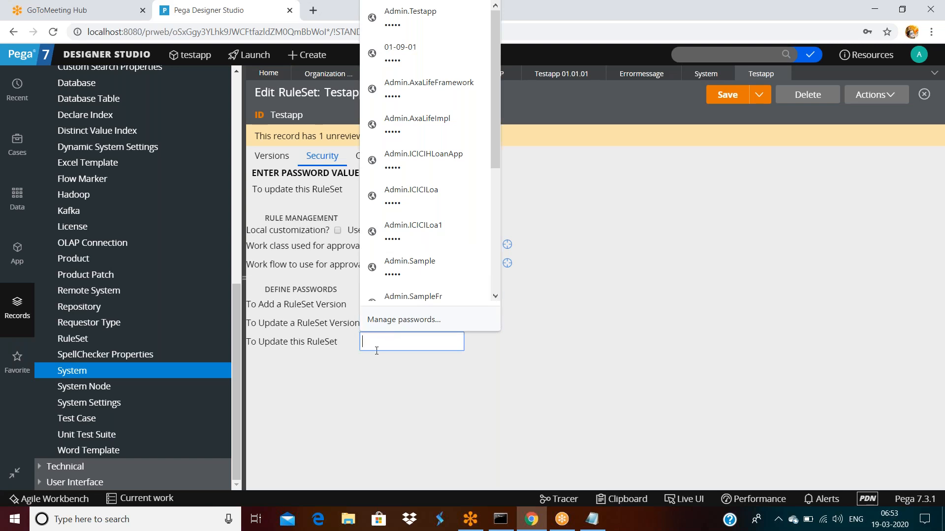
pyautogui.click(352, 354)
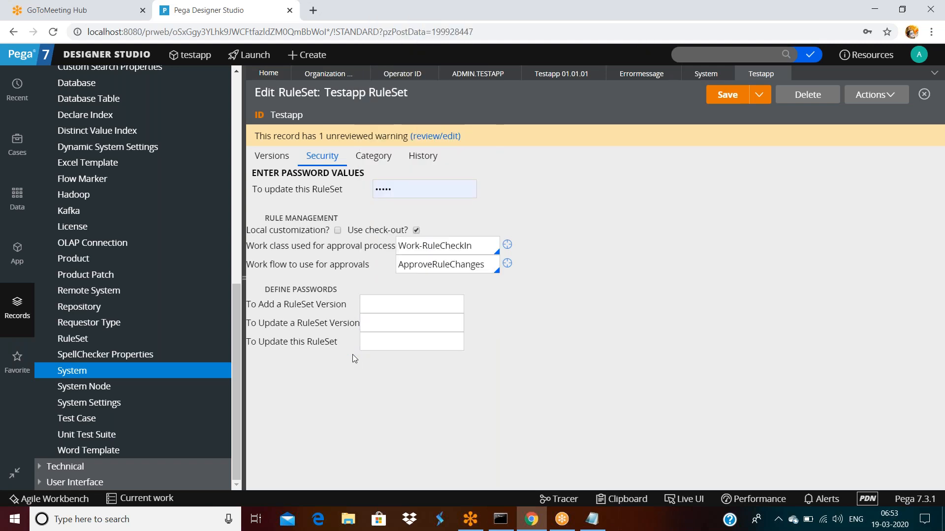
pyautogui.click(373, 341)
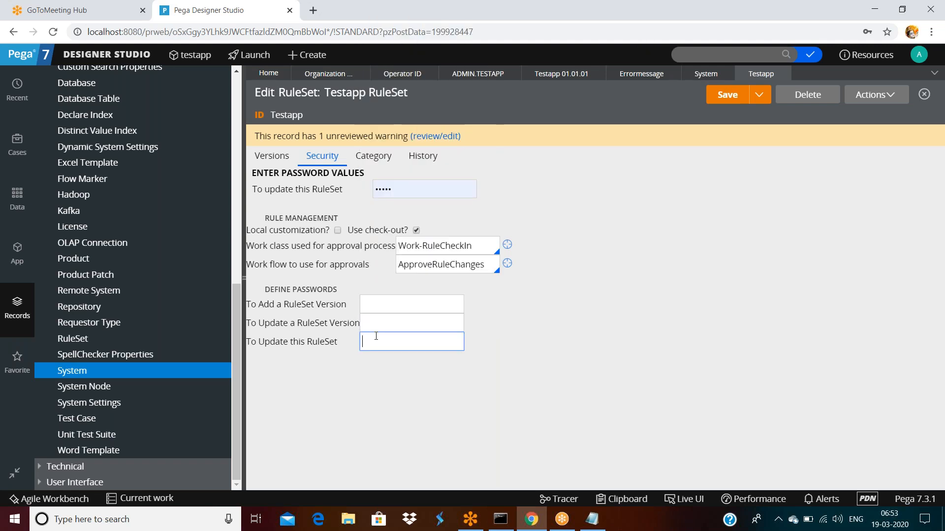
pyautogui.click(307, 302)
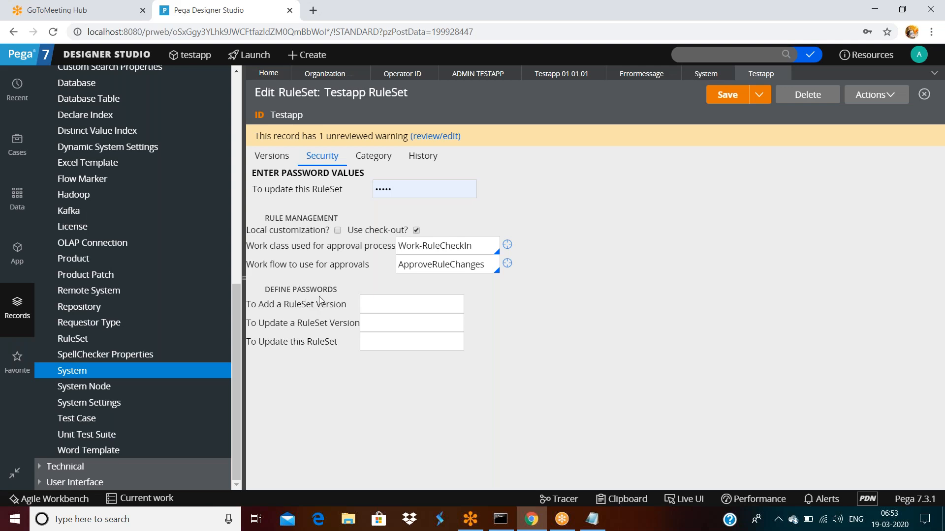
pyautogui.click(380, 301)
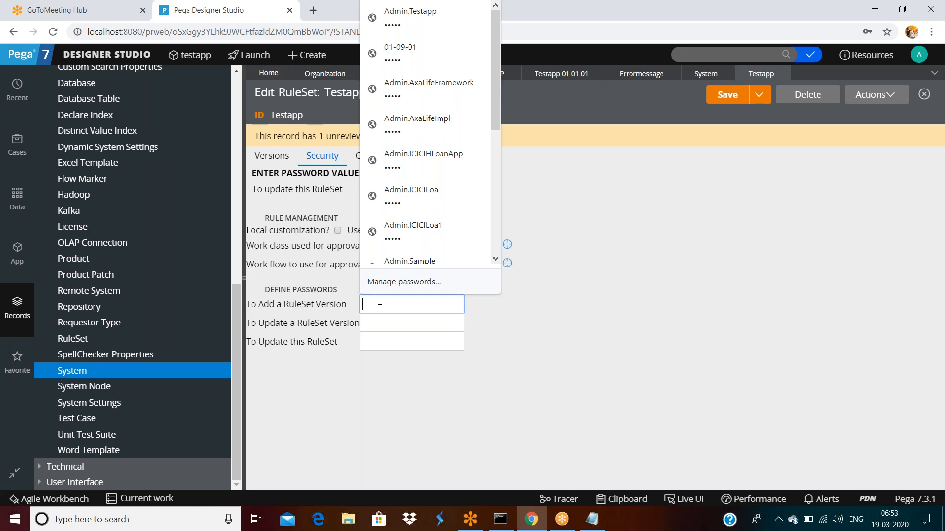
pyautogui.click(332, 156)
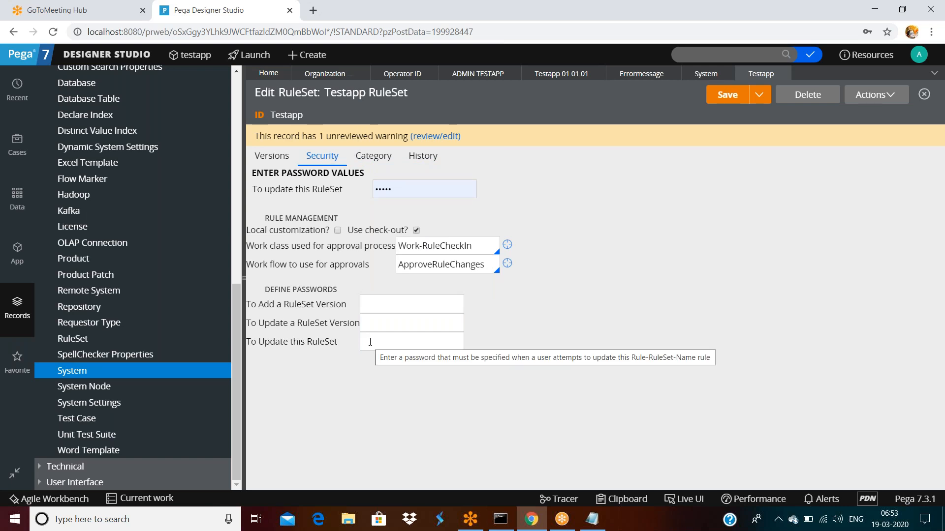
pyautogui.click(372, 162)
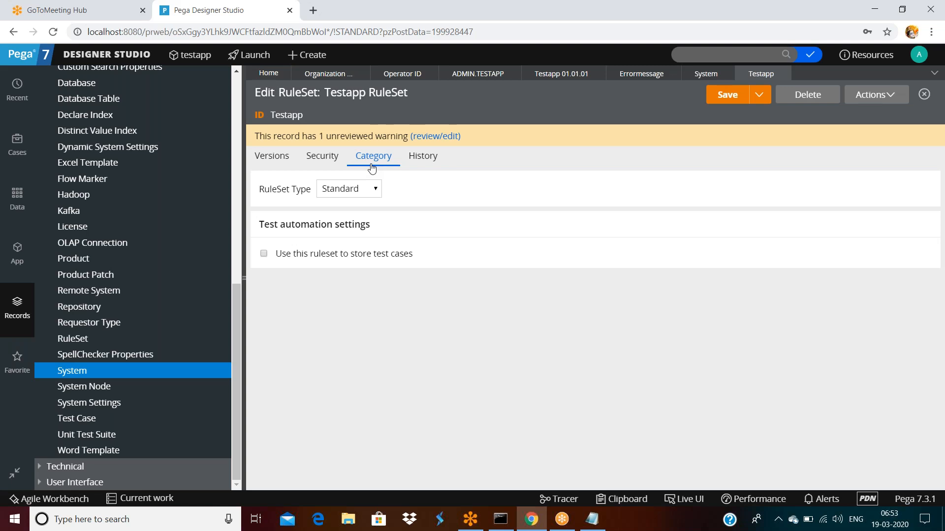
pyautogui.click(343, 194)
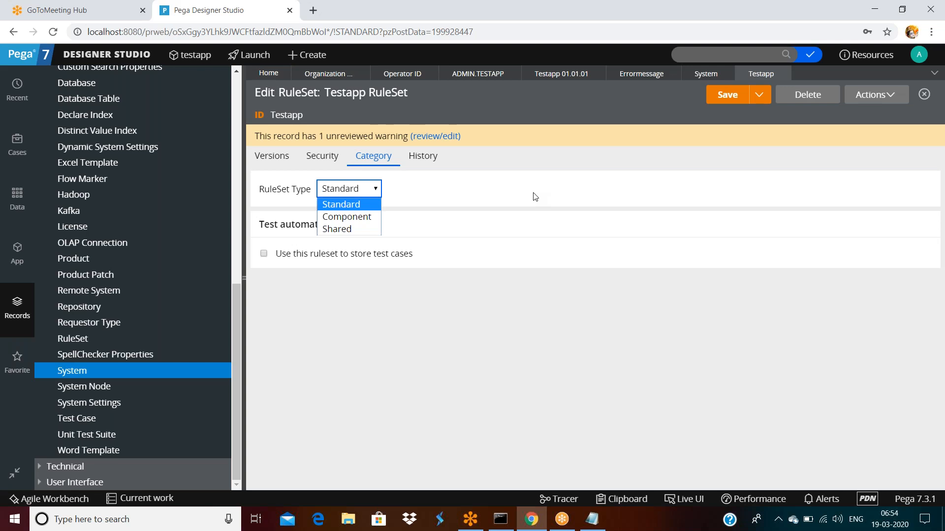
# Step: Bring up the Designer Studio main menu of areas
pyautogui.click(94, 56)
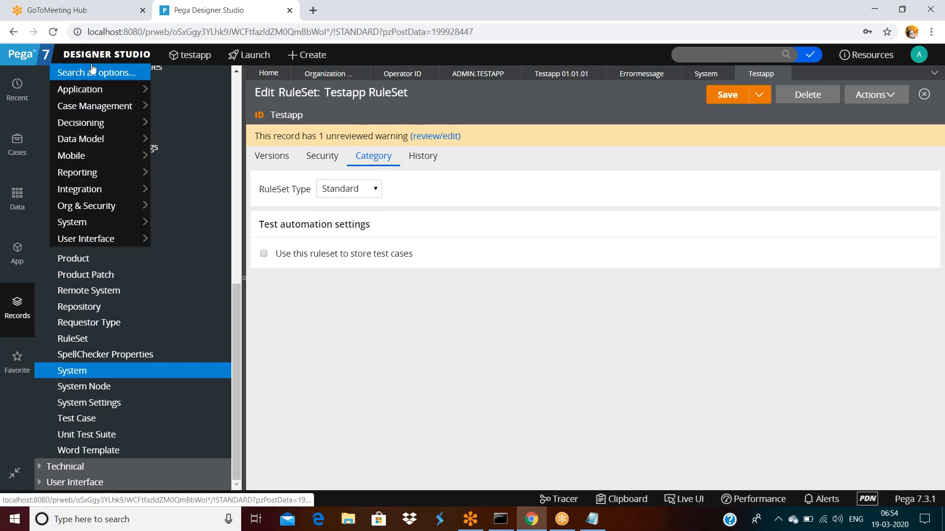
# Step: Open the Application > Components landing page, which lists no components yet
pyautogui.moveTo(92, 91)
pyautogui.moveTo(175, 128)
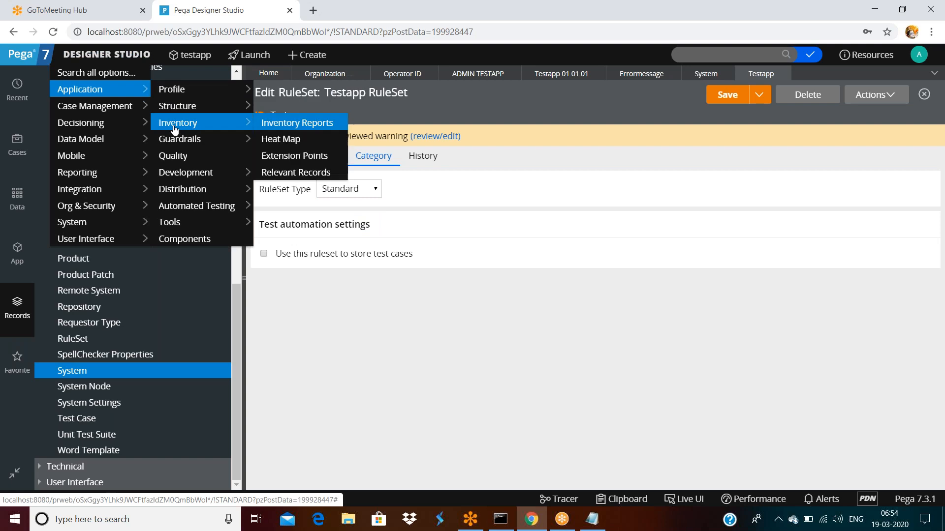
pyautogui.moveTo(181, 178)
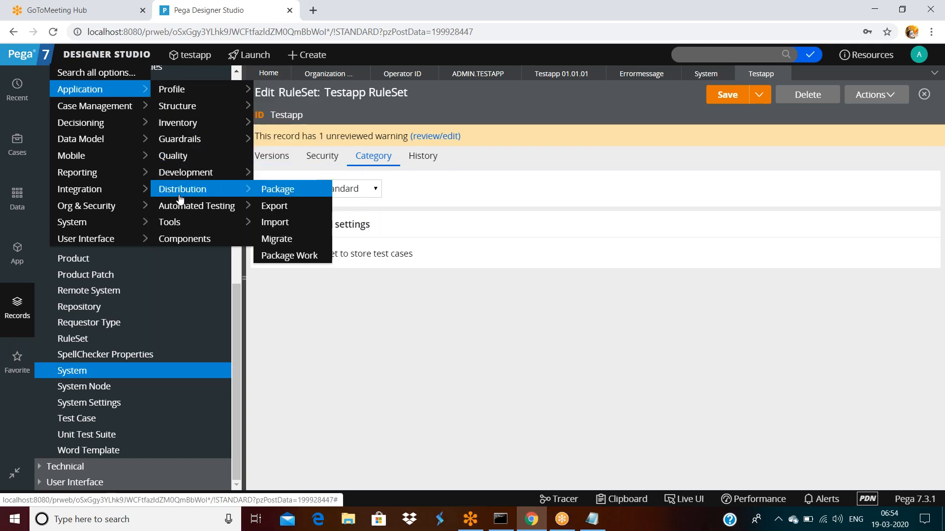
pyautogui.moveTo(180, 206)
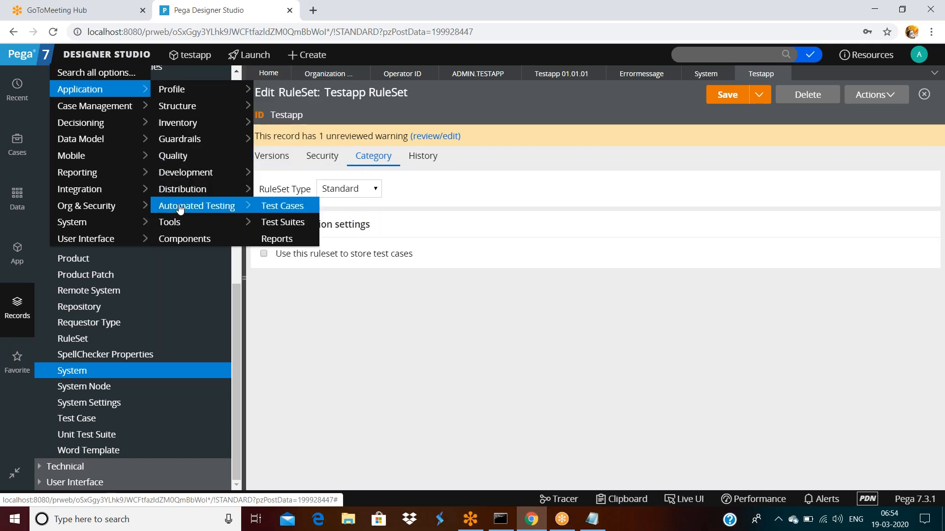
pyautogui.click(178, 240)
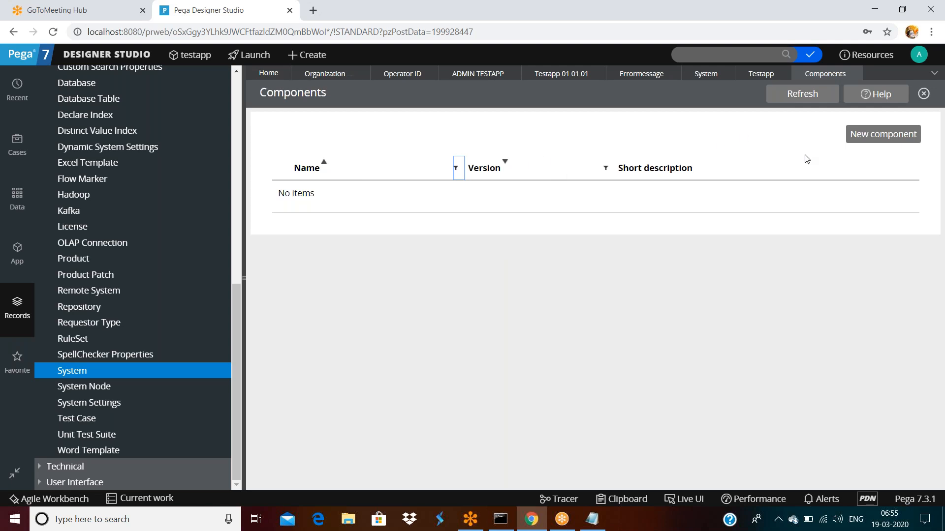
# Step: Create component 'tedssfsaf', correcting its version to 01.01.01, and open it
pyautogui.click(871, 134)
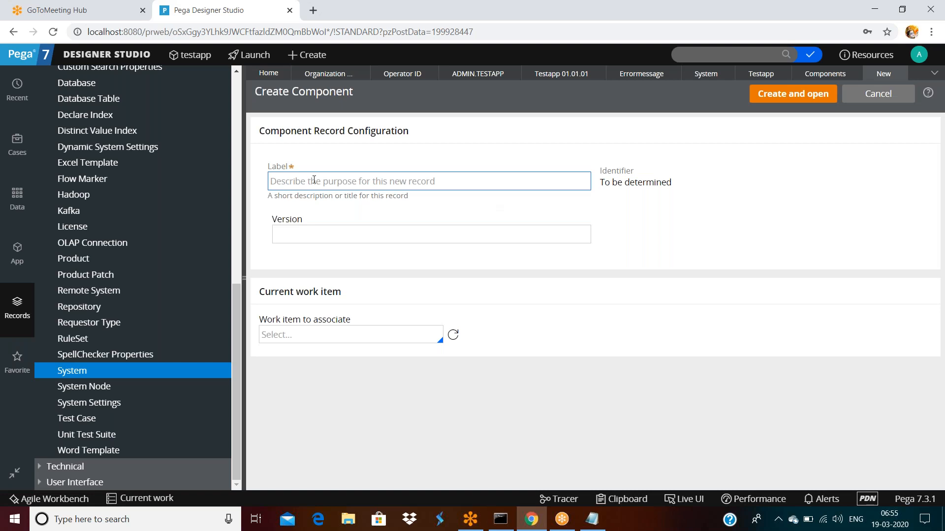
pyautogui.click(408, 189)
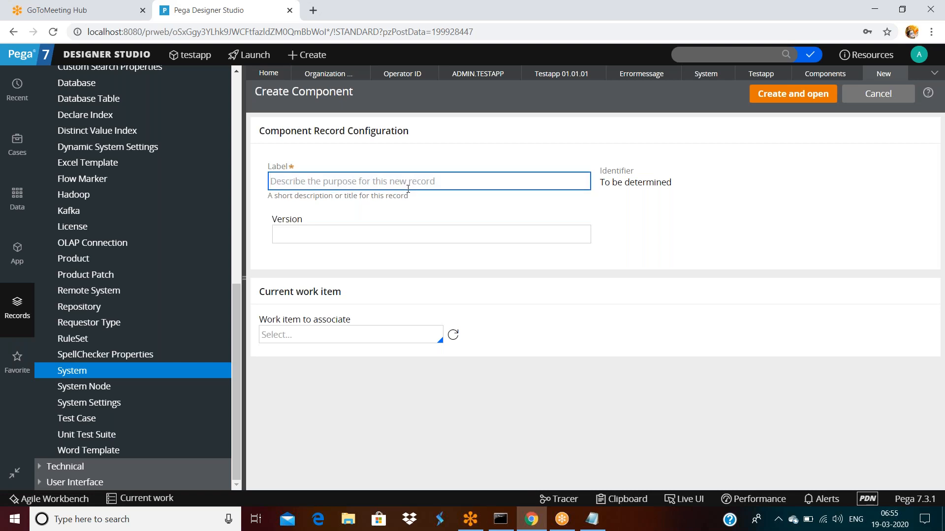
pyautogui.write('tedssfsaf')
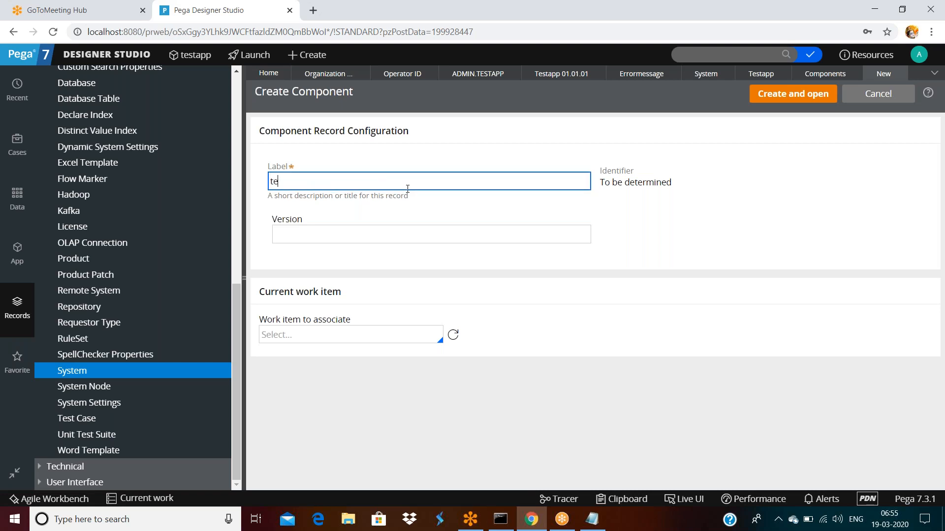
pyautogui.click(397, 235)
pyautogui.write('dsfasd')
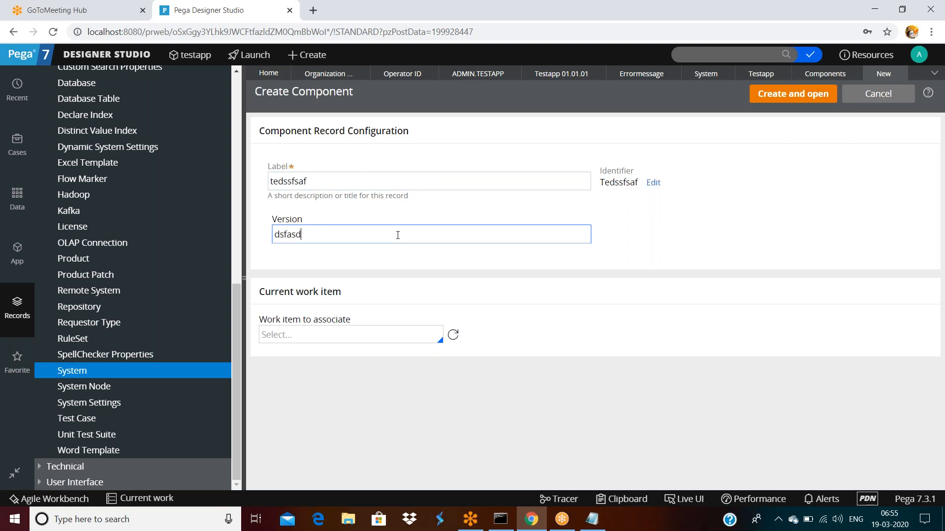
pyautogui.hotkey('ctrl', 'a')
pyautogui.write('01-01-01')
pyautogui.click(795, 94)
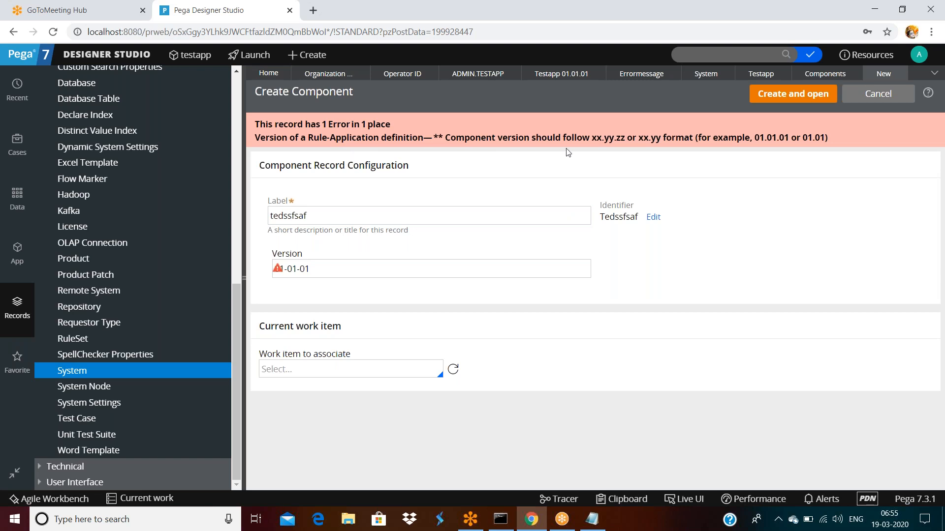
pyautogui.tripleClick(285, 269)
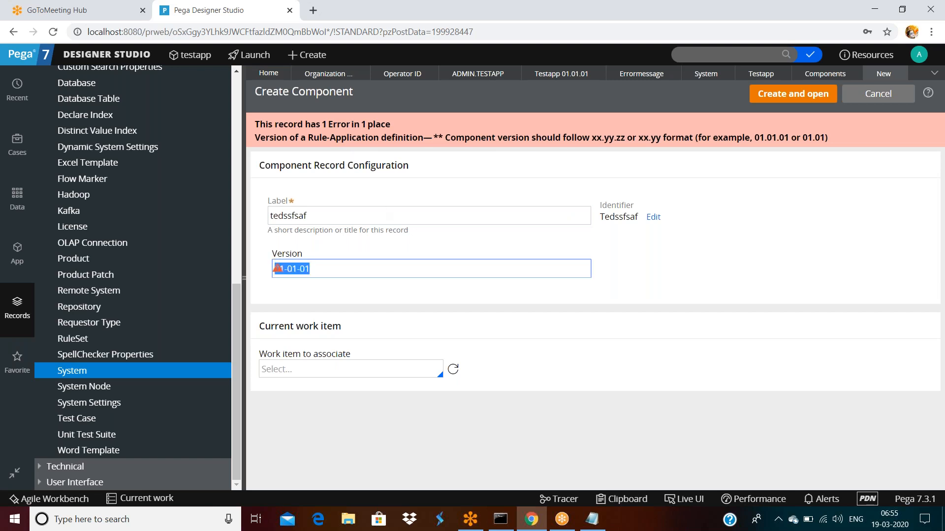
pyautogui.write('01.01.01')
pyautogui.press('Return')
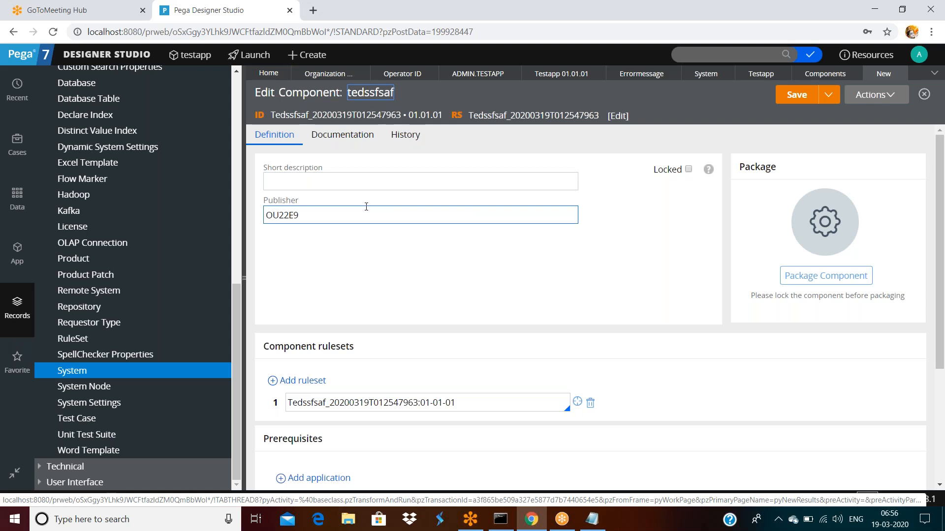
# Step: Inspect the component's PegaRULES prerequisite, ruleset 01-01-01, Documentation and History tabs, and Publisher field
pyautogui.scroll(-4, 366, 207)
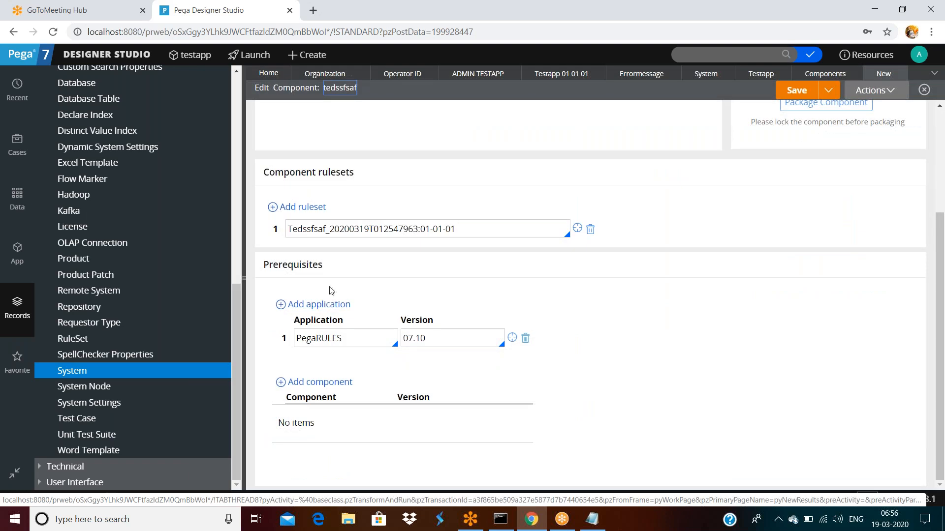
pyautogui.doubleClick(351, 337)
pyautogui.scroll(4, 359, 295)
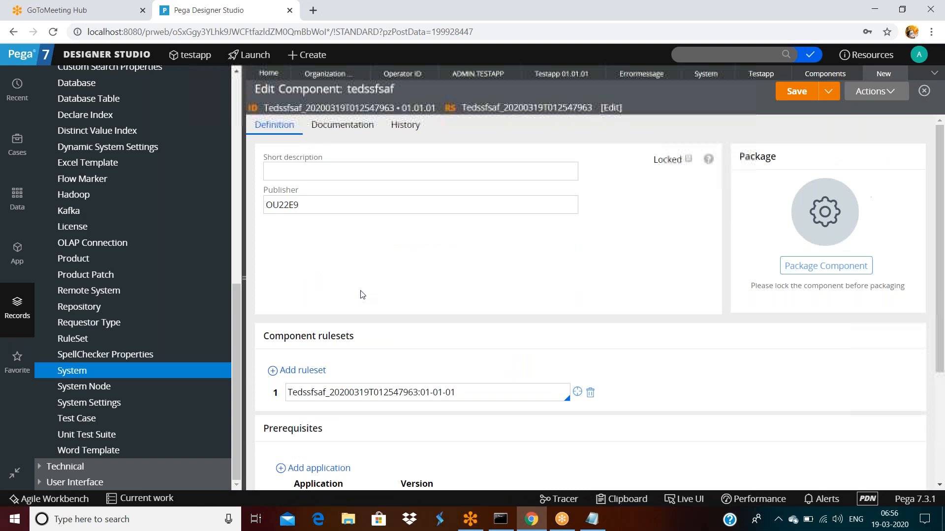
pyautogui.doubleClick(473, 407)
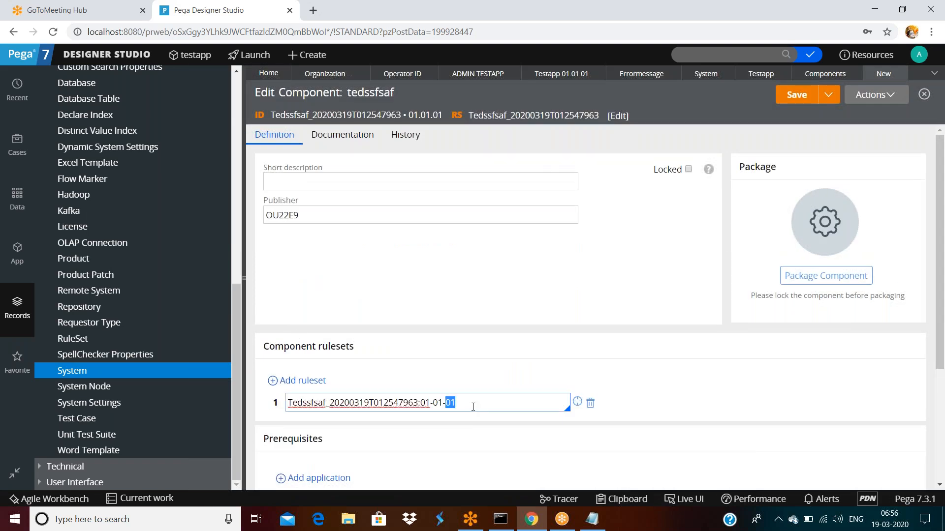
pyautogui.tripleClick(473, 407)
pyautogui.tripleClick(471, 407)
pyautogui.tripleClick(337, 142)
pyautogui.click(407, 143)
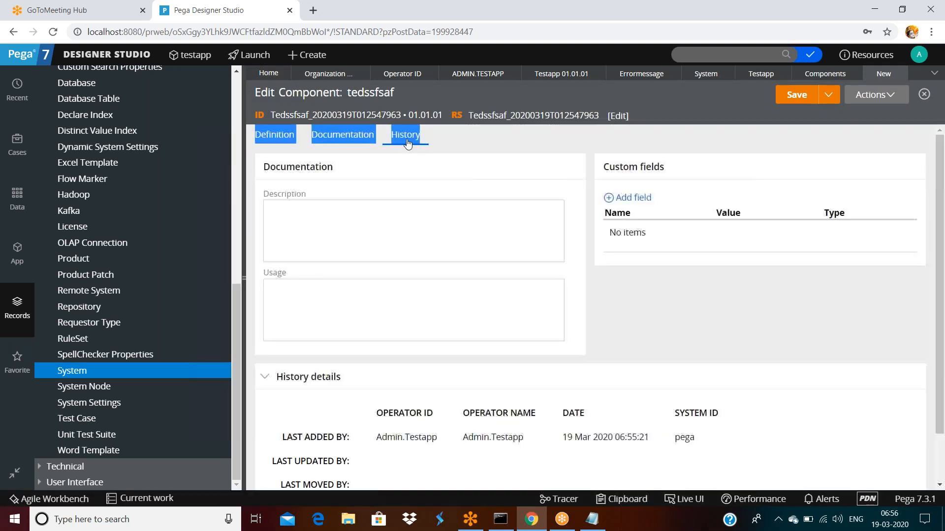
pyautogui.click(273, 141)
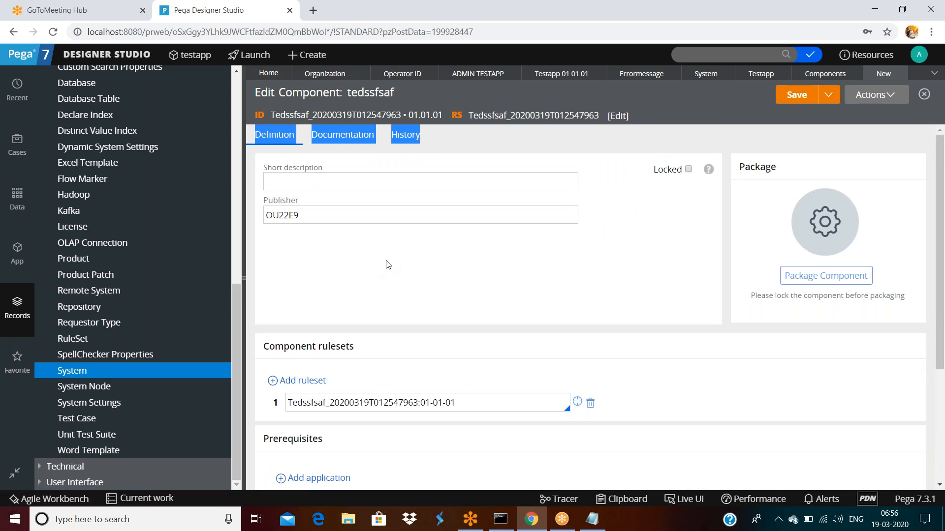
pyautogui.click(475, 215)
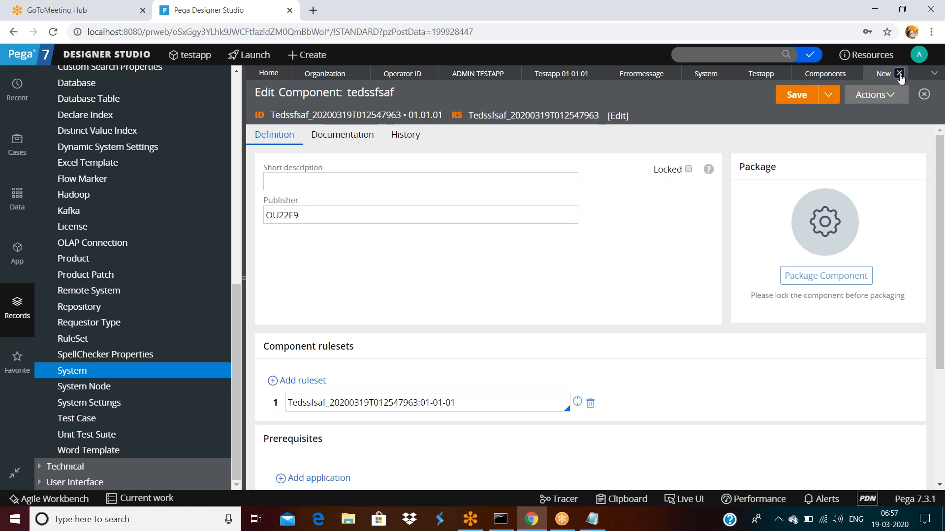
# Step: Close the component tabs, keep Testapp's RuleSet Type Standard, and return to testapp
pyautogui.click(900, 74)
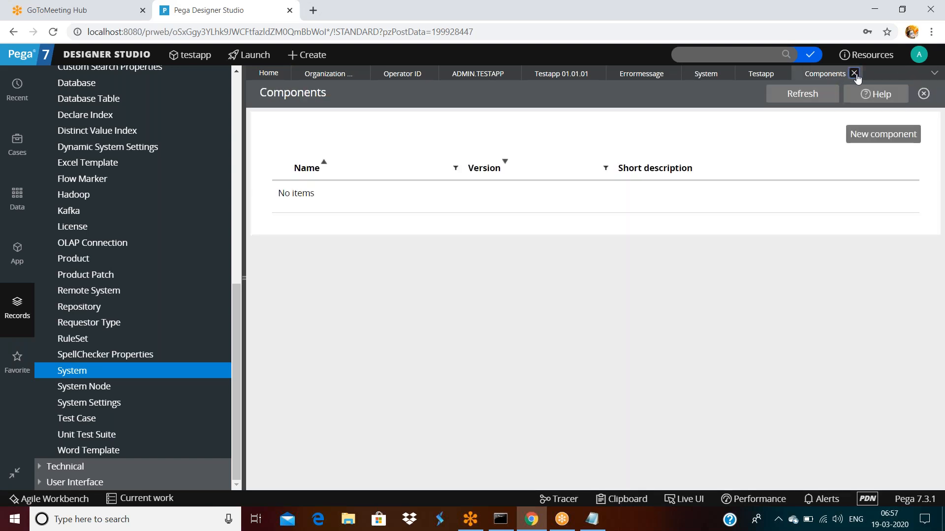
pyautogui.click(856, 74)
pyautogui.click(341, 191)
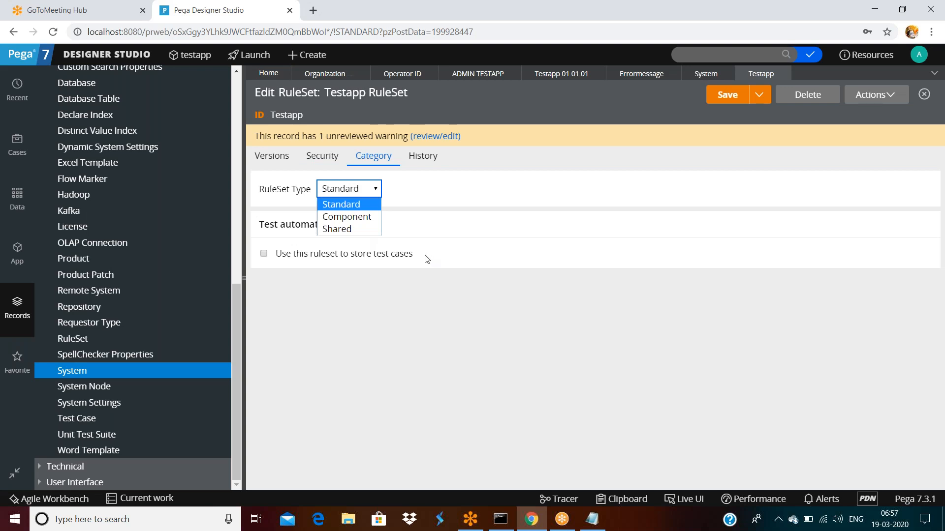
pyautogui.click(437, 199)
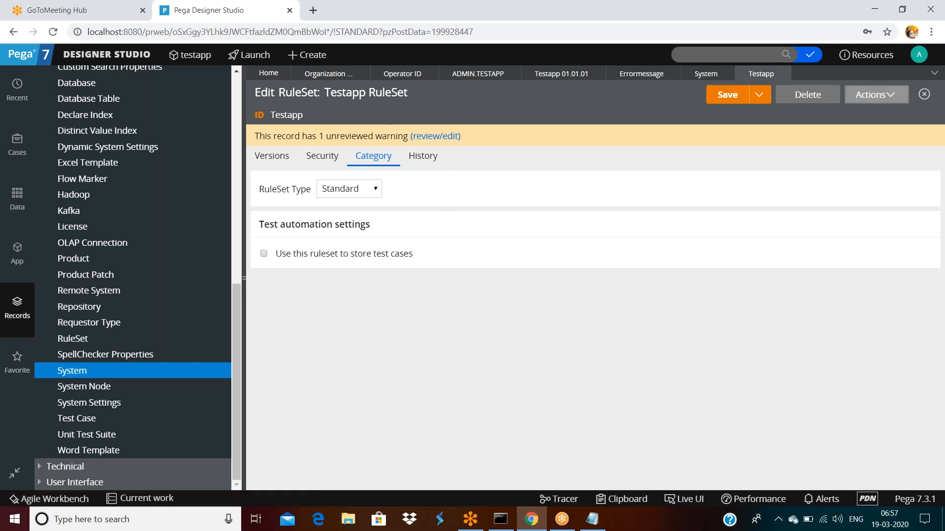
pyautogui.click(561, 74)
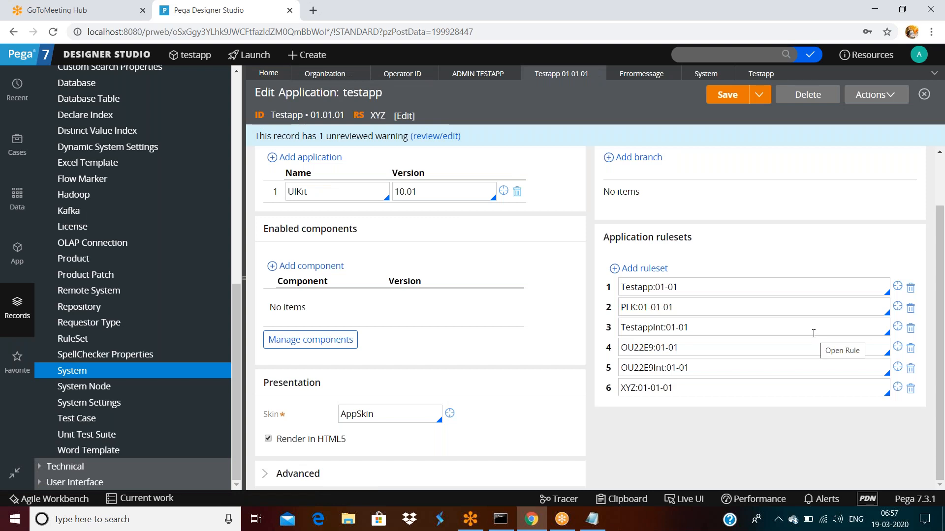
# Step: Go from UIKit 10.01 through PegaRULES 07.10 to Pega-RULES' Category, showing type Pega
pyautogui.click(503, 191)
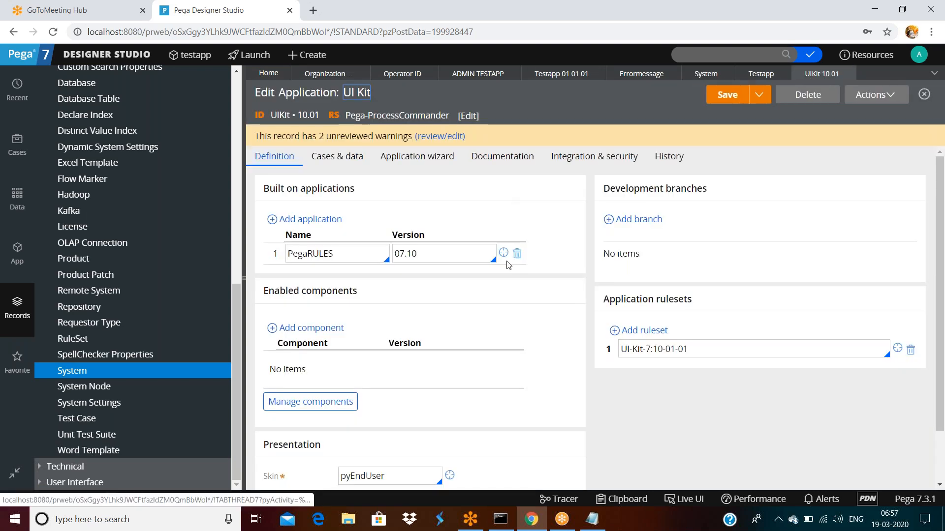
pyautogui.click(502, 256)
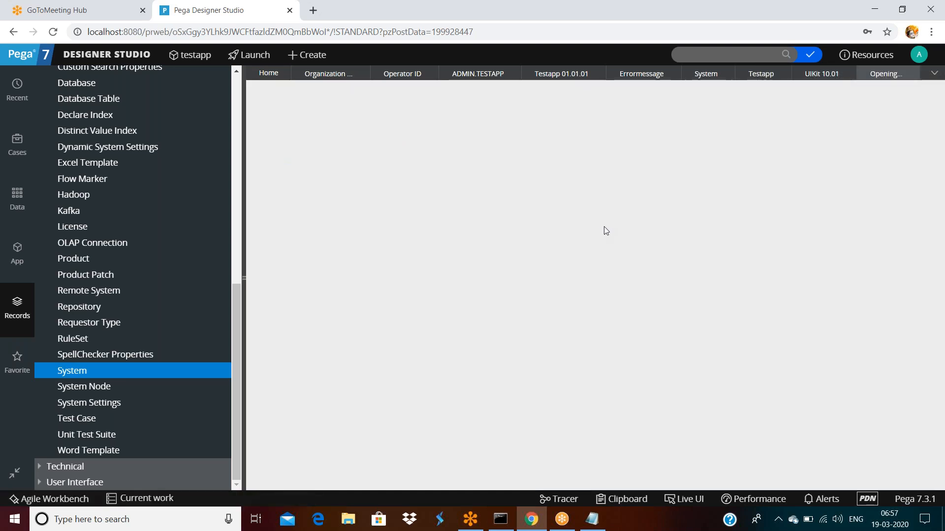
pyautogui.scroll(-15, 746, 303)
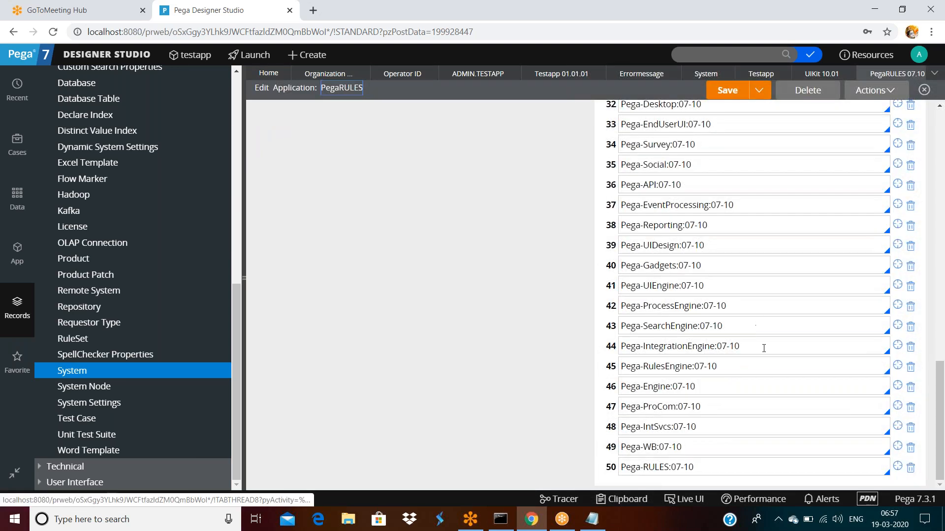
pyautogui.click(897, 466)
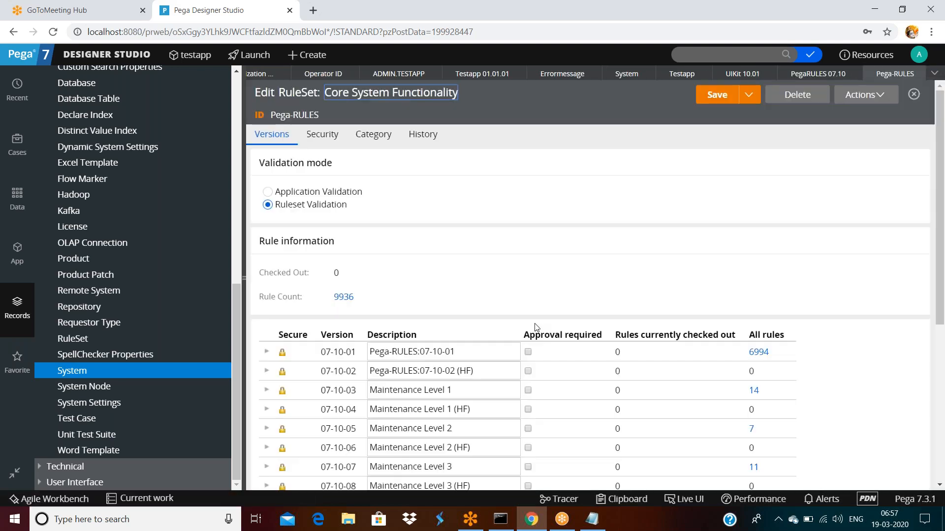
pyautogui.click(373, 136)
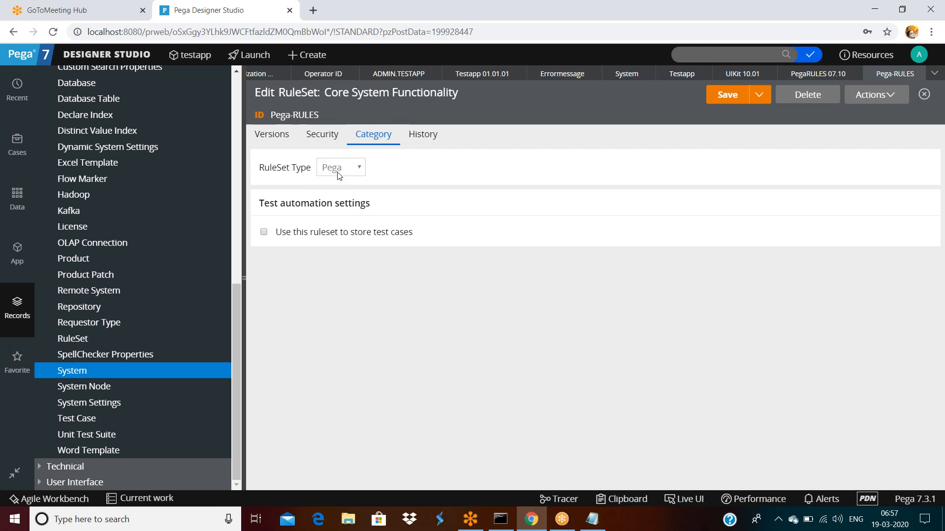
# Step: Confirm Pega-Engine, Pega-Gadgets and Pega-Social are Pega-type rulesets, then return to testapp
pyautogui.click(922, 75)
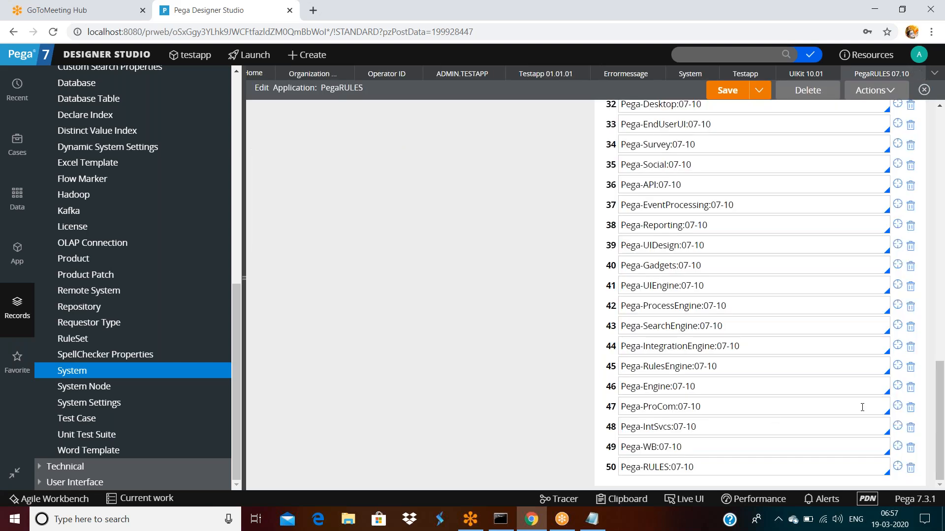
pyautogui.click(898, 386)
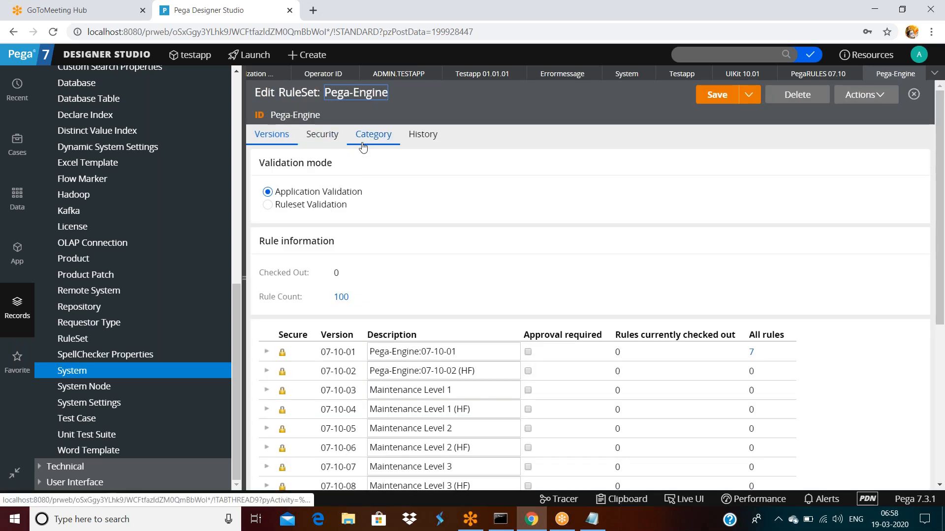
pyautogui.click(363, 146)
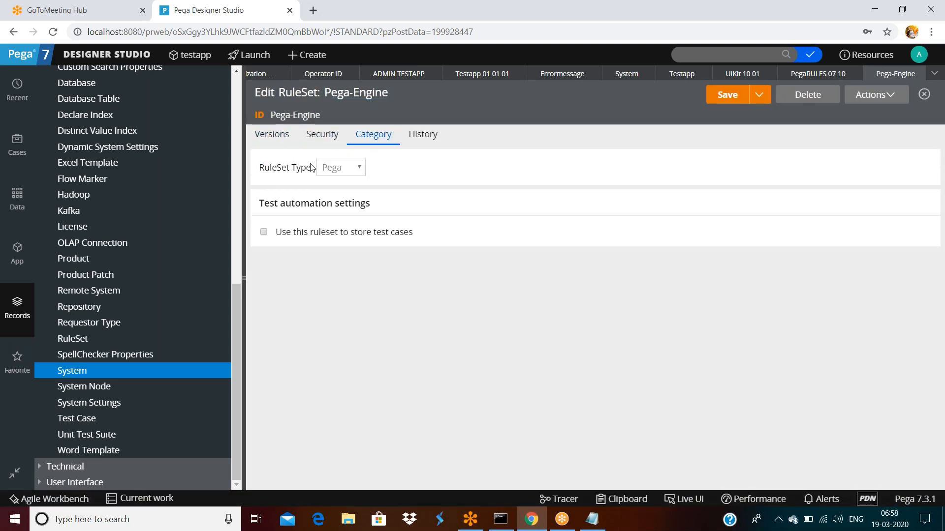
pyautogui.moveTo(277, 168); pyautogui.dragTo(259, 168)
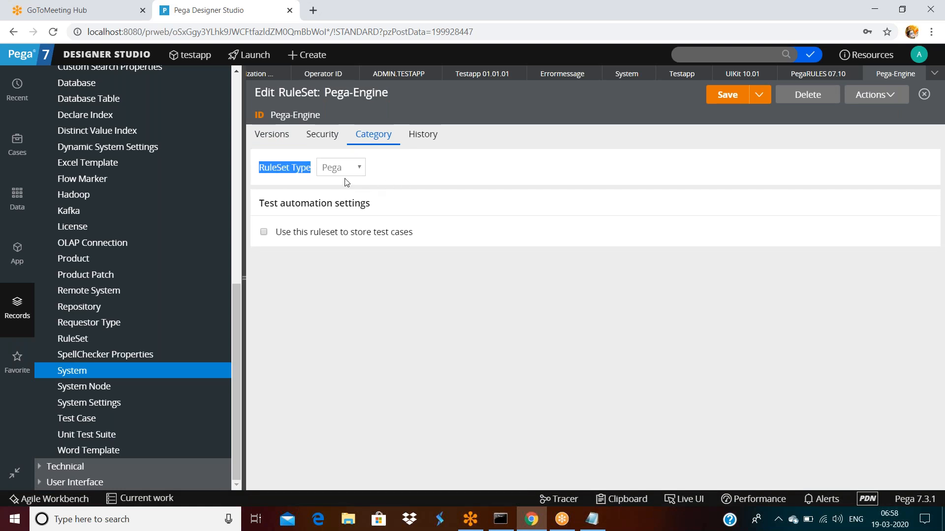
pyautogui.click(924, 94)
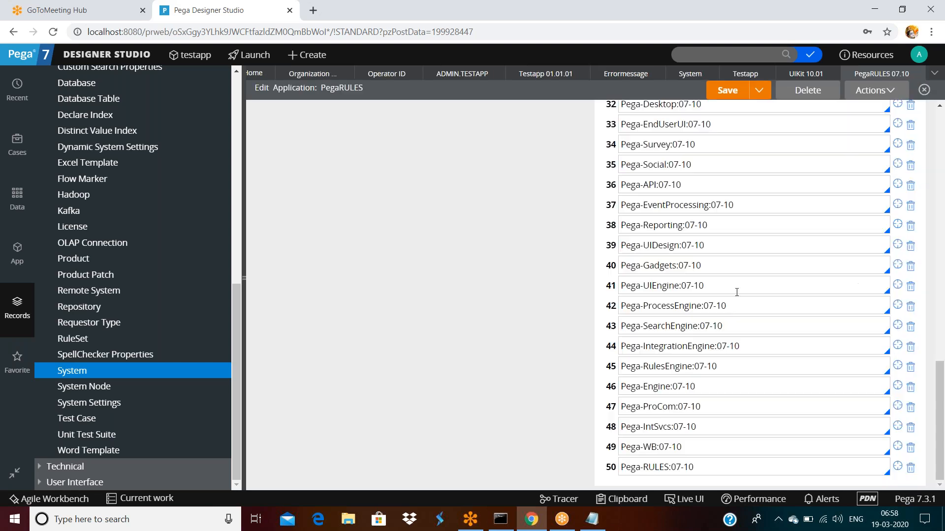
pyautogui.click(897, 265)
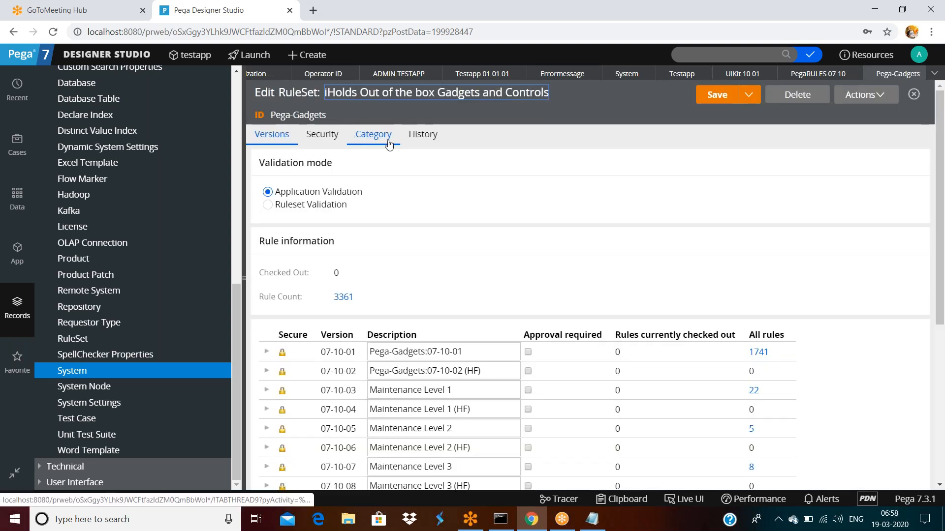
pyautogui.click(385, 142)
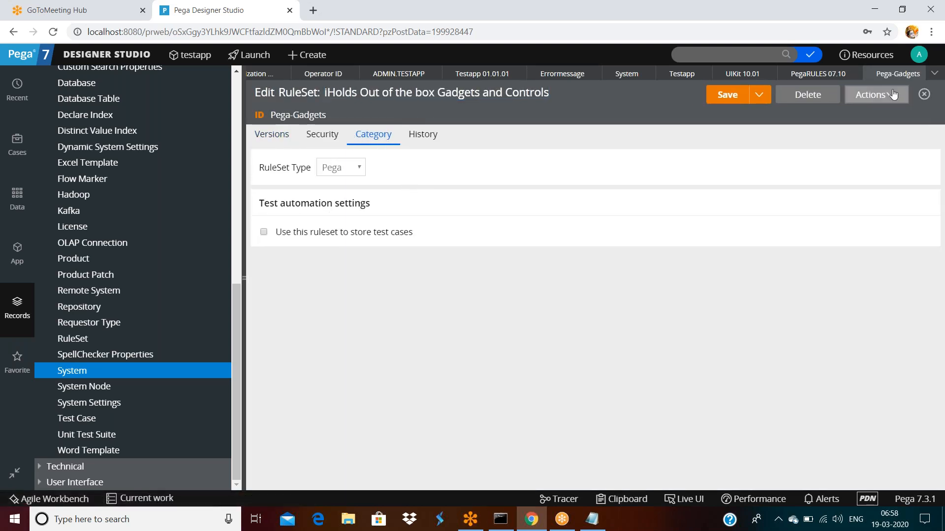
pyautogui.click(918, 74)
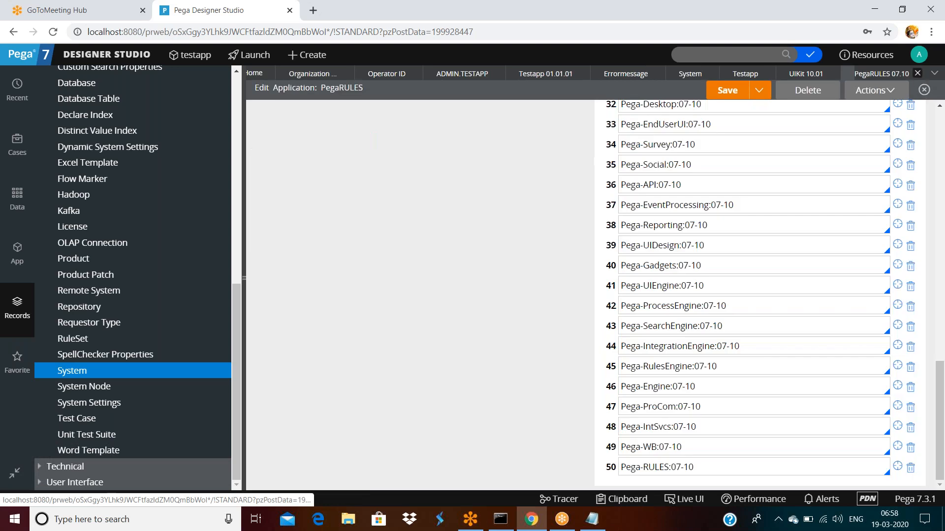
pyautogui.click(897, 164)
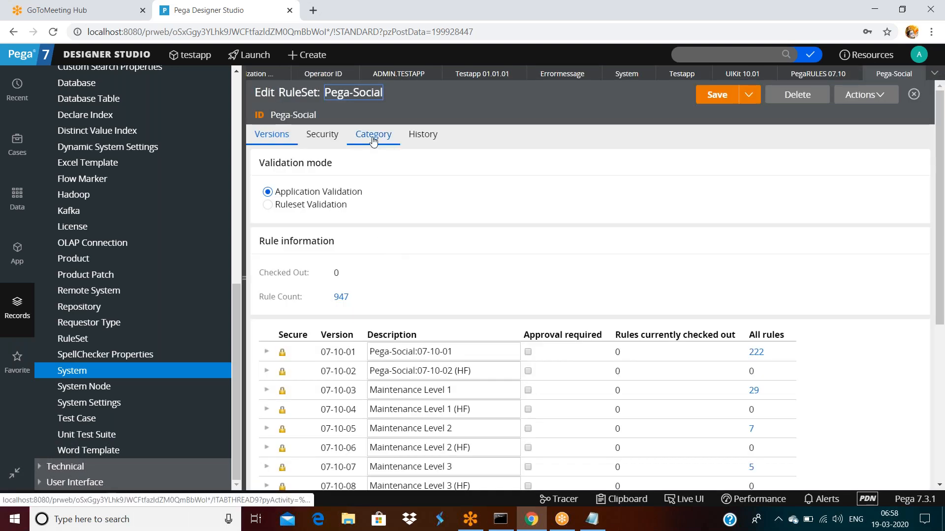
pyautogui.click(375, 143)
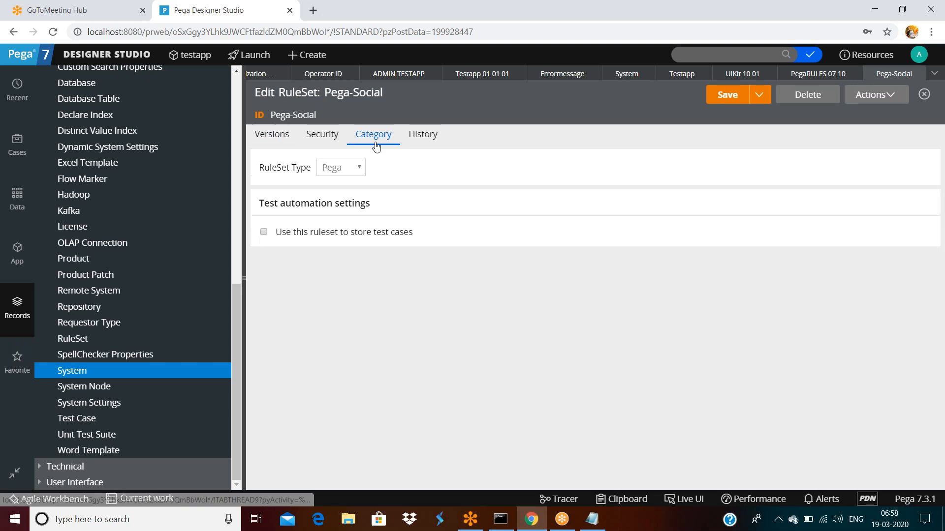
pyautogui.click(917, 73)
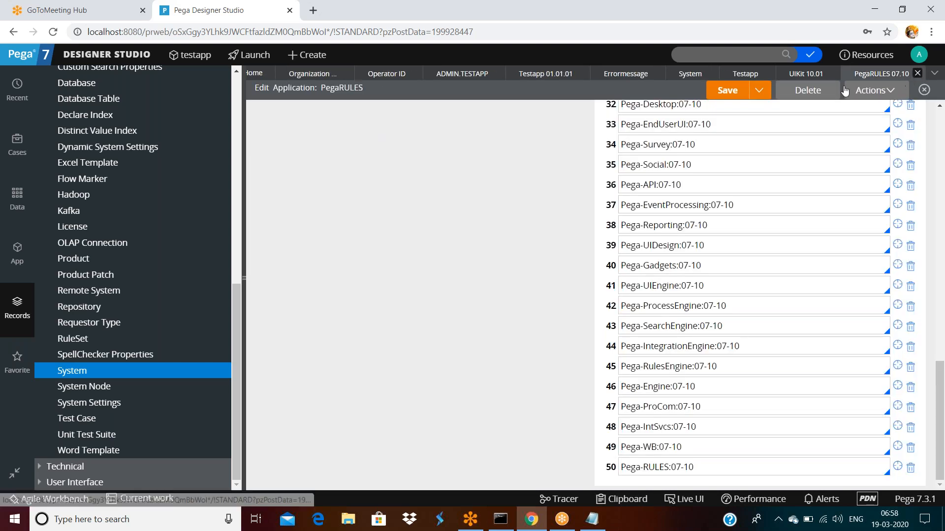
pyautogui.click(544, 74)
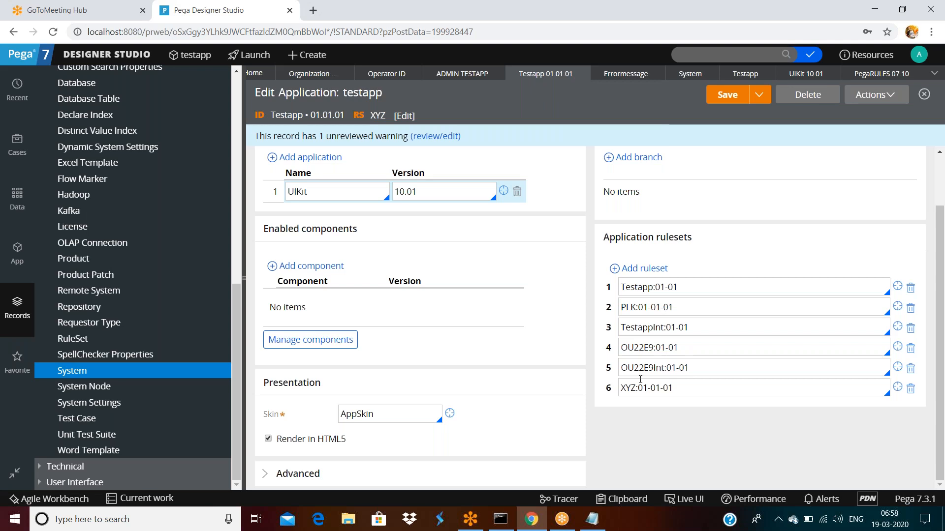
# Step: Confirm OU22E9 is a Standard ruleset, discard its changes, and open the ADMIN.TESTAPP operator record
pyautogui.click(897, 347)
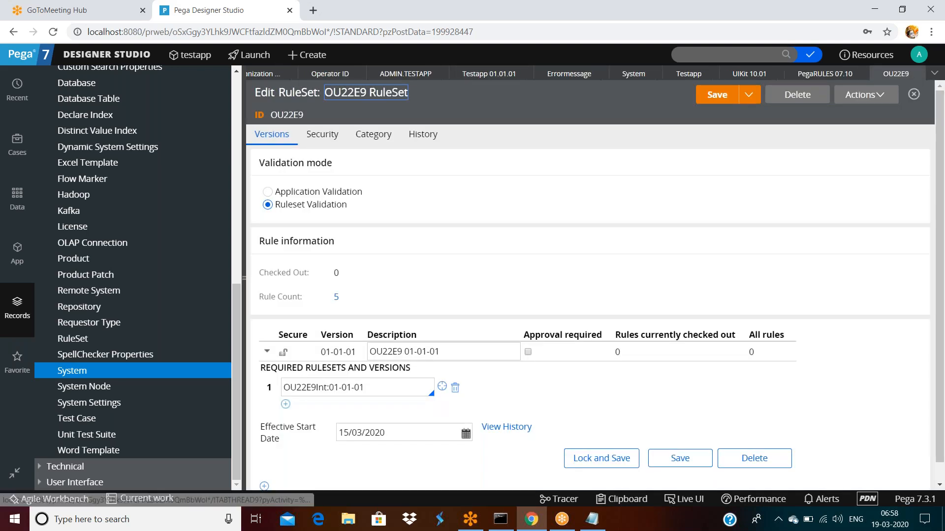
pyautogui.click(373, 135)
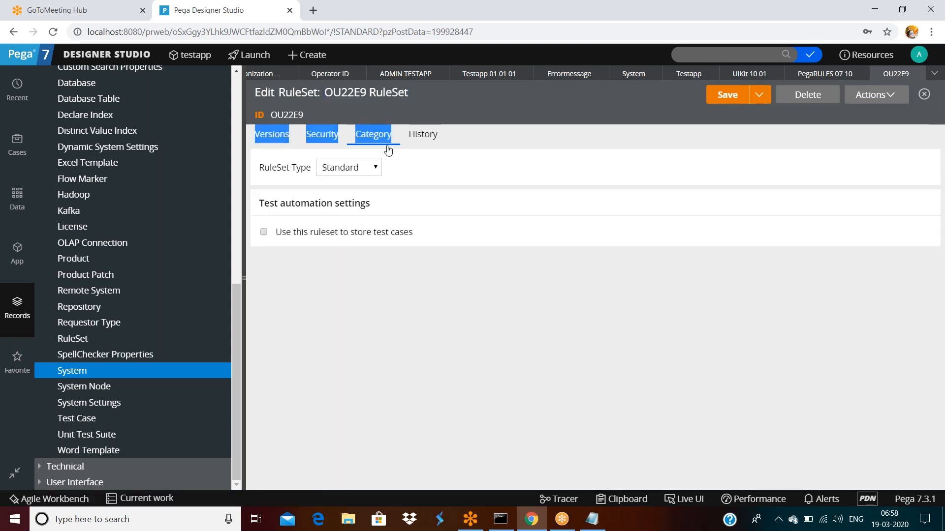
pyautogui.click(480, 199)
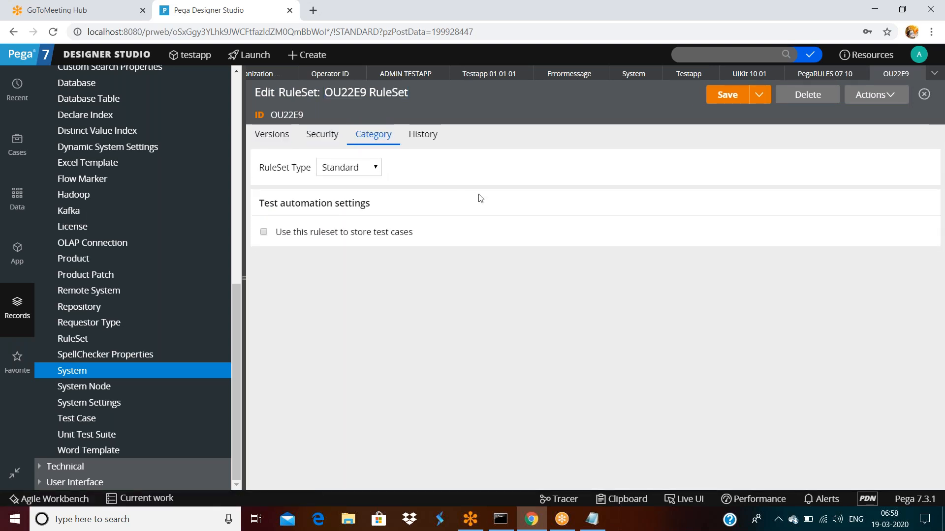
pyautogui.click(924, 94)
pyautogui.click(734, 306)
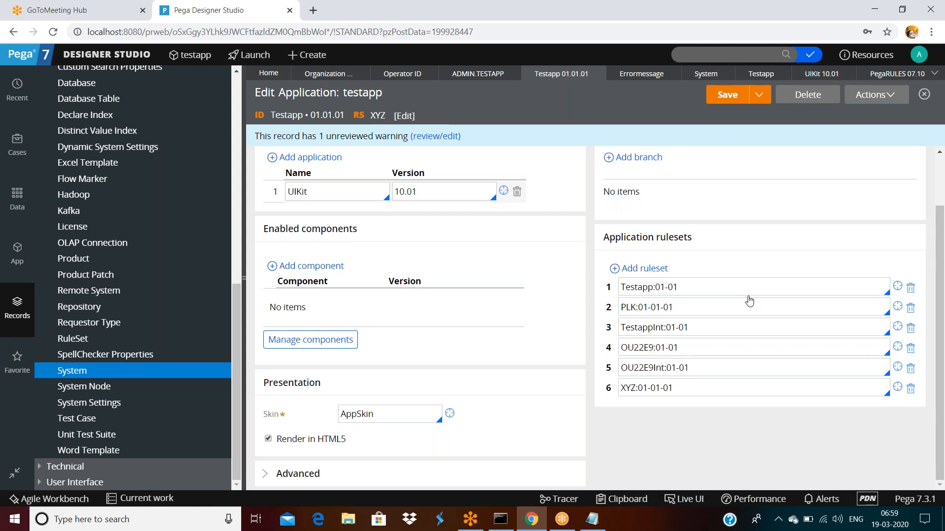
pyautogui.click(245, 278)
pyautogui.click(219, 75)
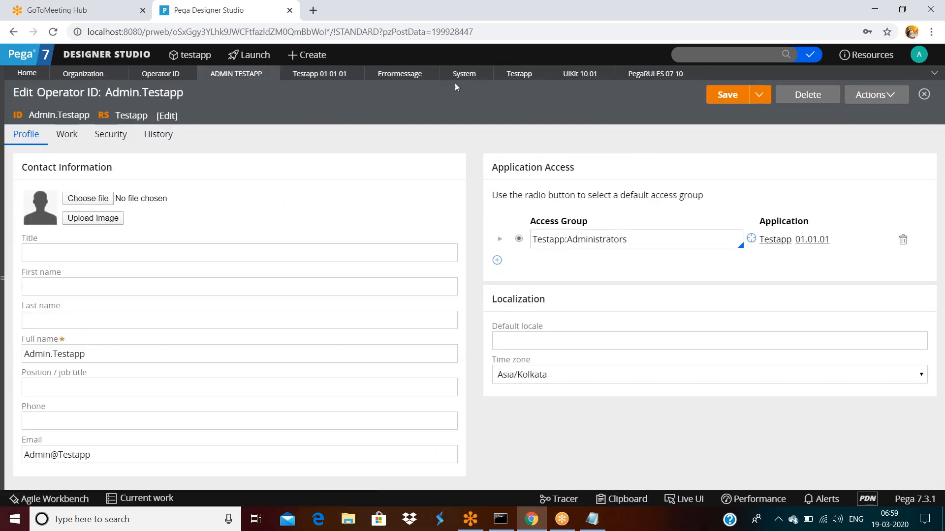
# Step: Look over the Testapp ruleset's versions, then switch back to the errormessage message rule
pyautogui.click(528, 79)
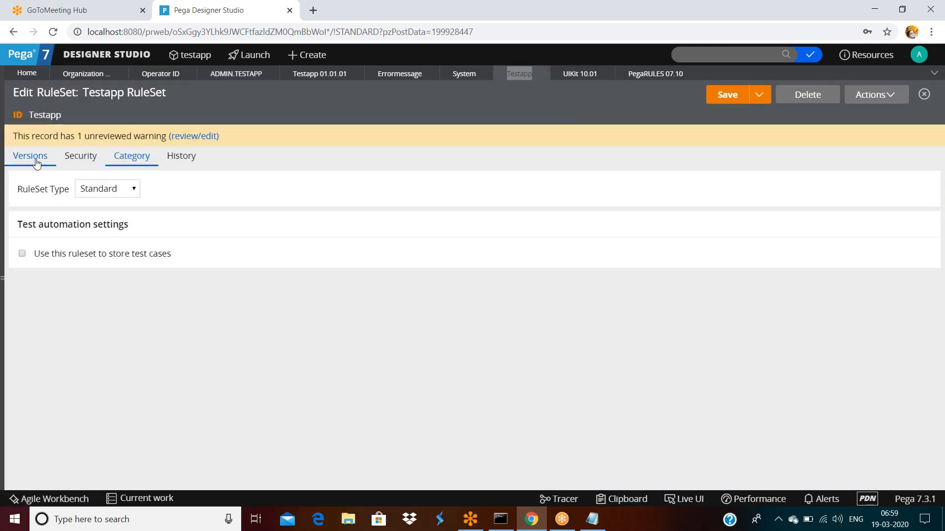
pyautogui.click(35, 160)
pyautogui.moveTo(26, 199); pyautogui.dragTo(101, 197)
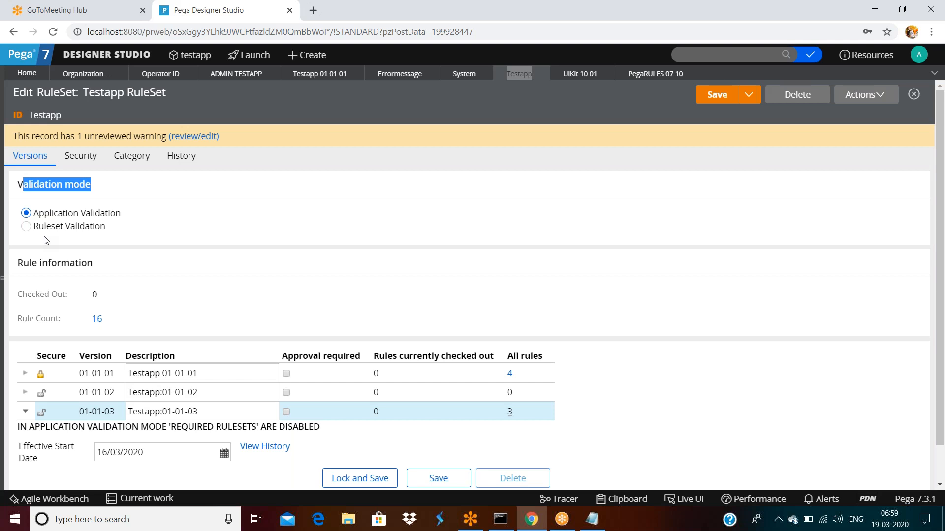
pyautogui.click(408, 77)
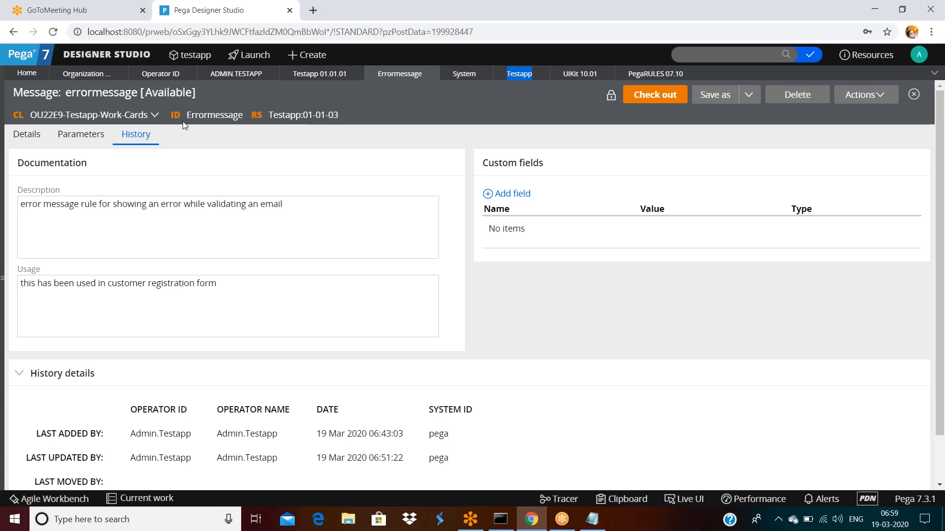
# Step: Show the App explorer and close the Operator ID, ADMIN.TESTAPP, Testapp, System, UIKit, PegaRULES tabs
pyautogui.click(6, 278)
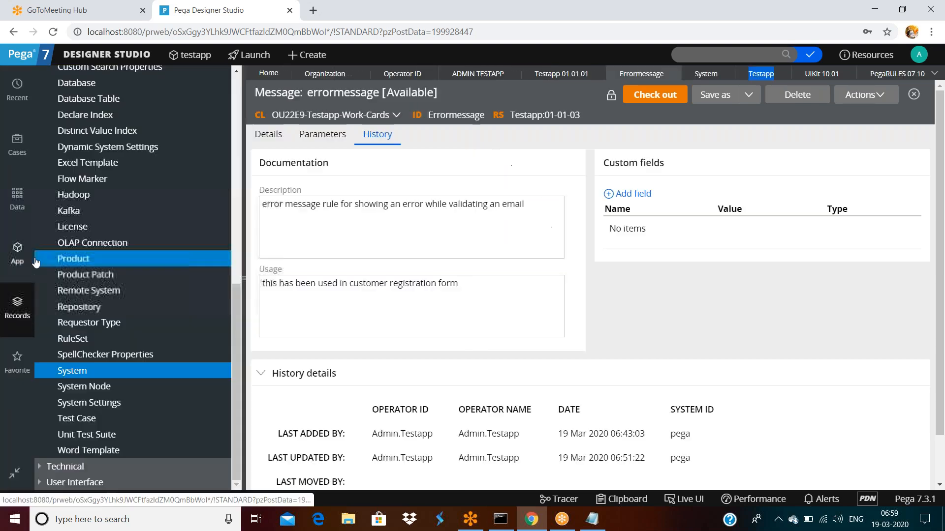
pyautogui.click(35, 259)
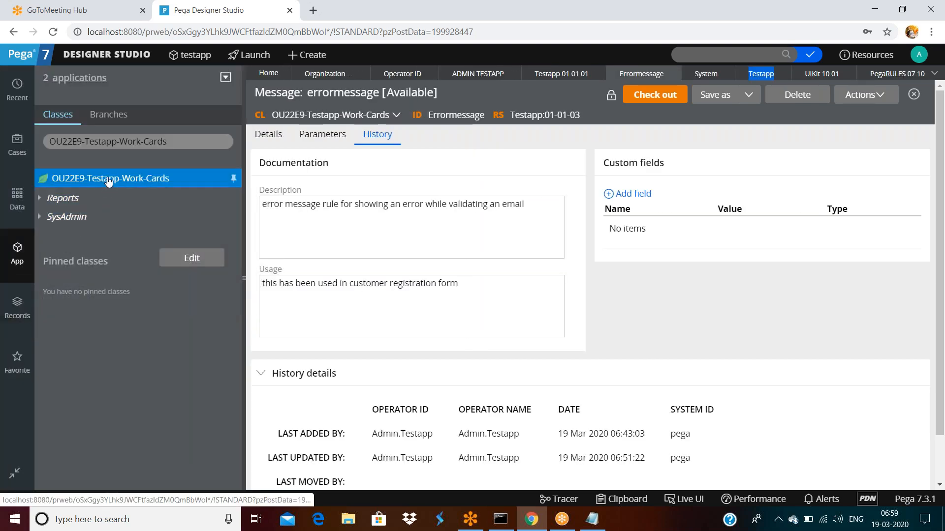
pyautogui.click(108, 182)
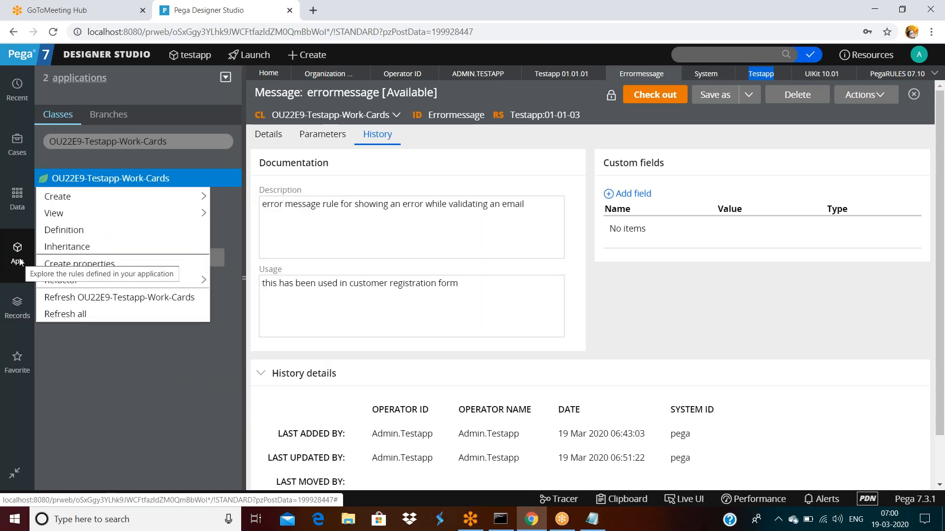
pyautogui.click(403, 284)
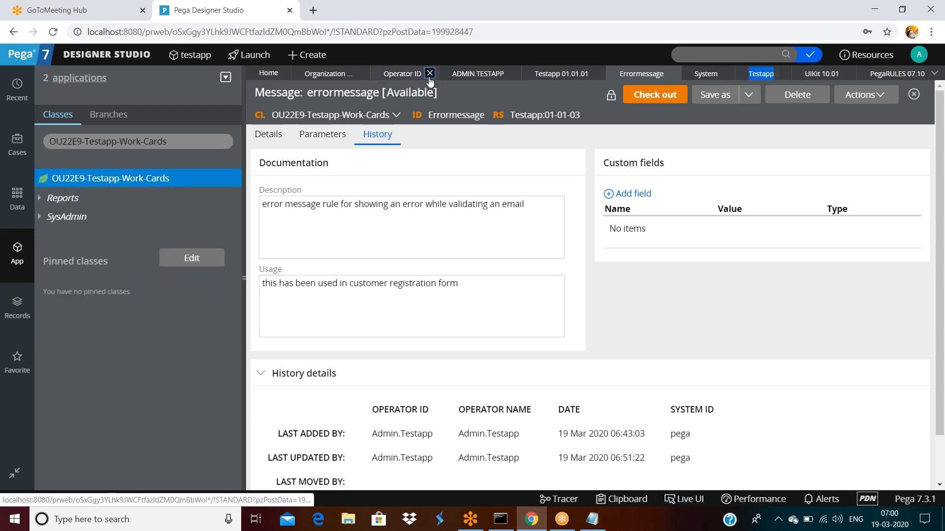
pyautogui.click(431, 73)
pyautogui.click(444, 73)
pyautogui.click(444, 73)
pyautogui.click(491, 73)
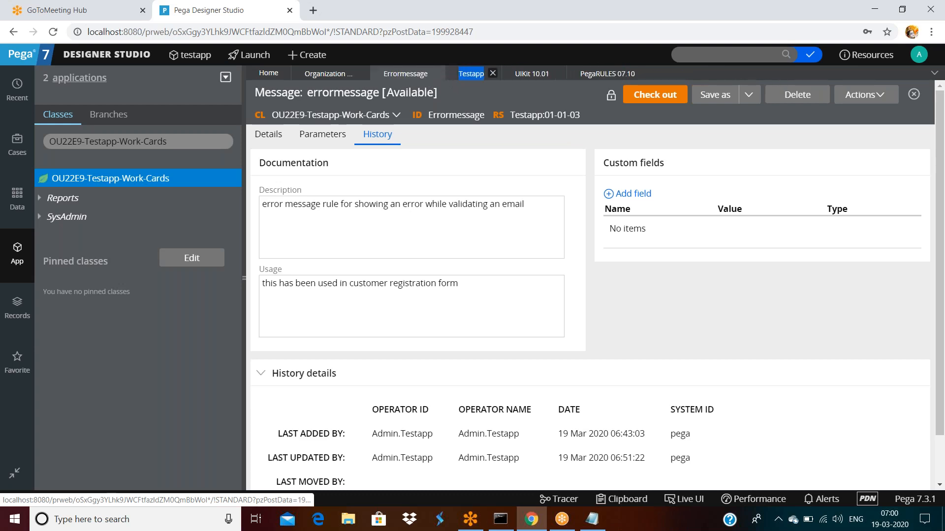
pyautogui.click(558, 74)
pyautogui.click(578, 73)
# Step: Start a new Activity for OU22E9-Testapp-Work-Cards via the class menu's Create > Technical
pyautogui.rightClick(113, 179)
pyautogui.moveTo(74, 196)
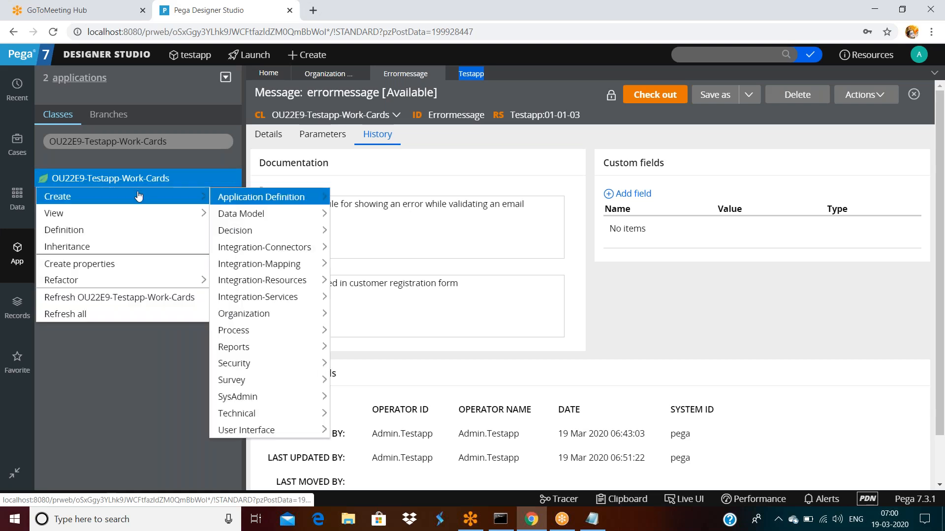
pyautogui.moveTo(241, 414)
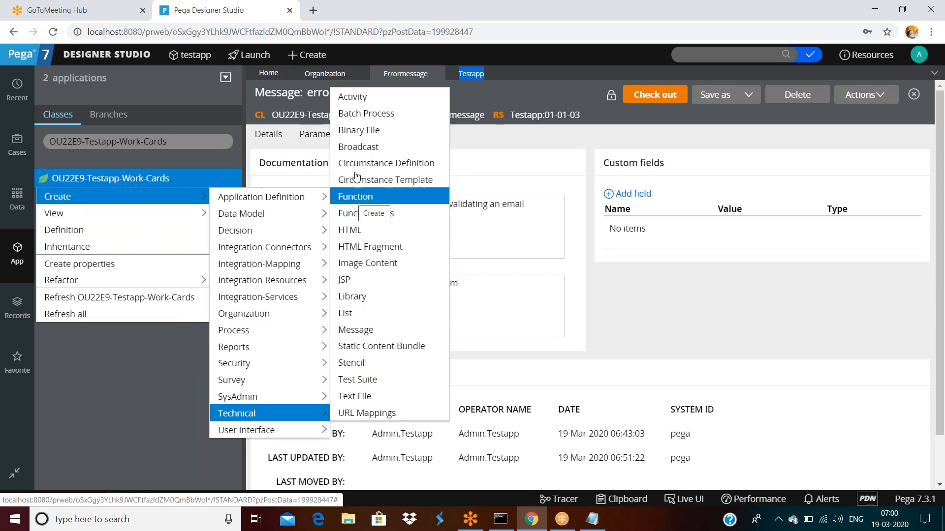
pyautogui.click(367, 97)
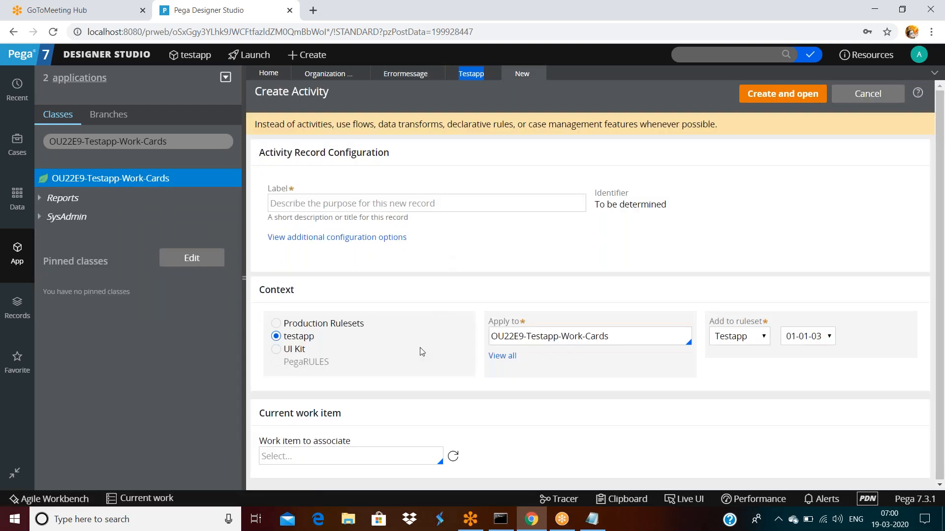
# Step: Review the Create Activity form's testapp context, target ruleset and Apply to class
pyautogui.click(301, 339)
pyautogui.click(737, 337)
pyautogui.click(635, 340)
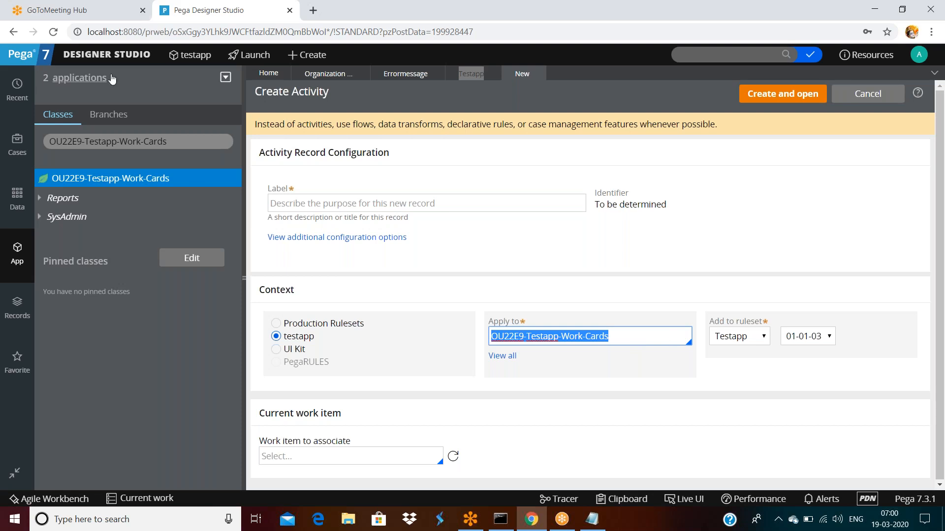
# Step: Open another blank Create Activity form from the header Create menu
pyautogui.click(291, 57)
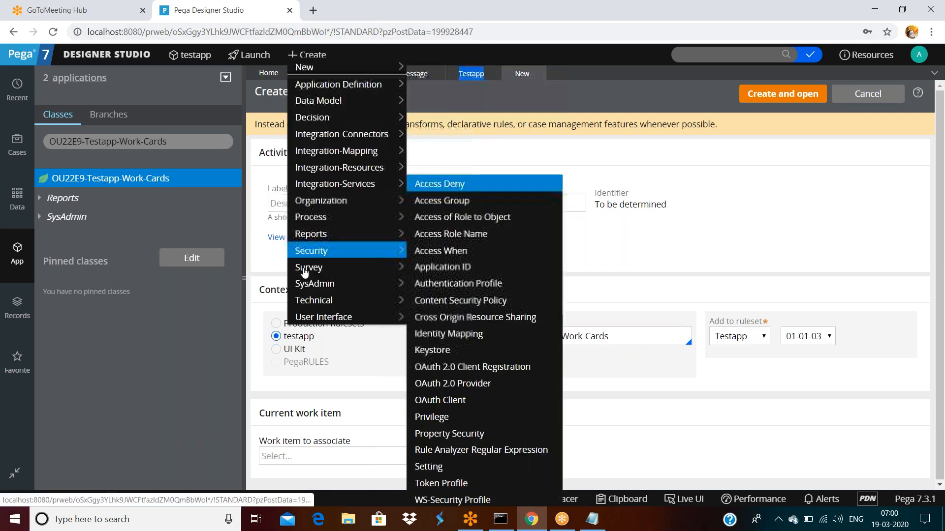
pyautogui.moveTo(345, 300)
pyautogui.click(457, 53)
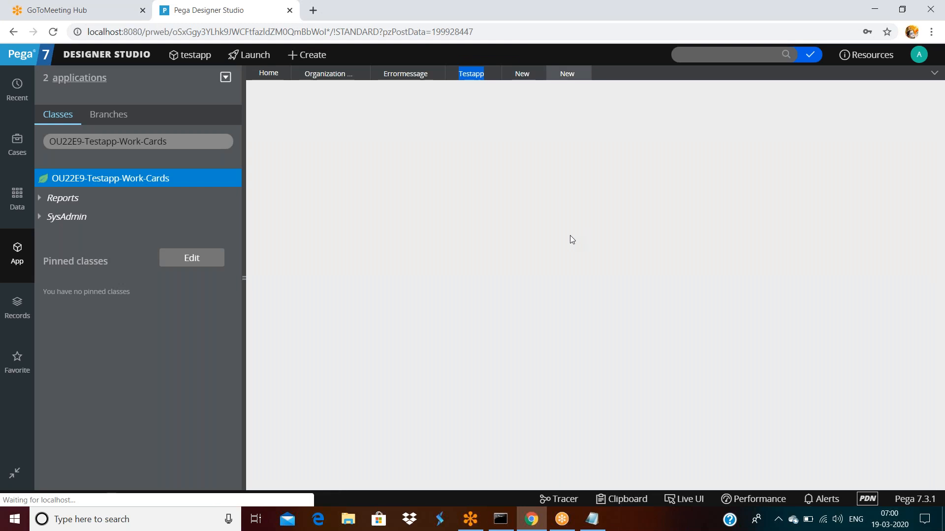
pyautogui.click(608, 335)
# Step: List all Activity instances under Records > Technical, then start a new Activity from there
pyautogui.click(17, 306)
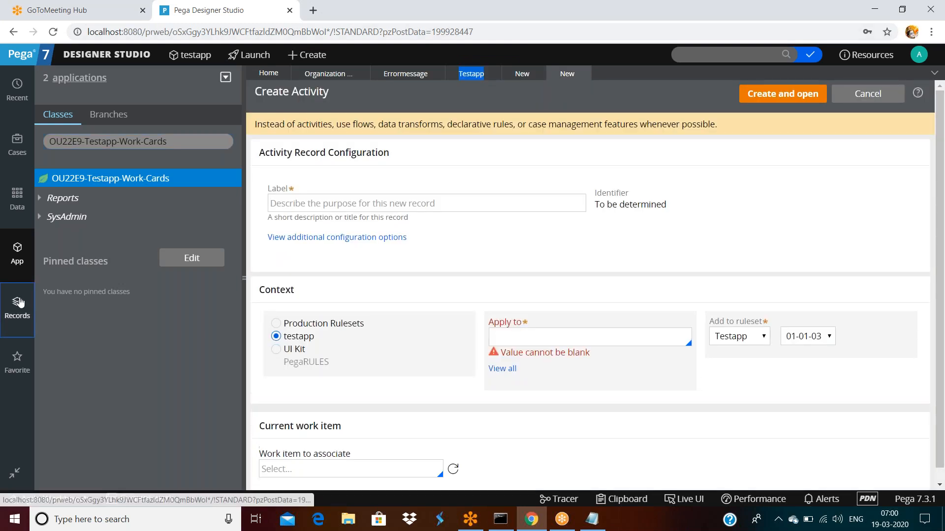
pyautogui.click(44, 218)
pyautogui.click(44, 217)
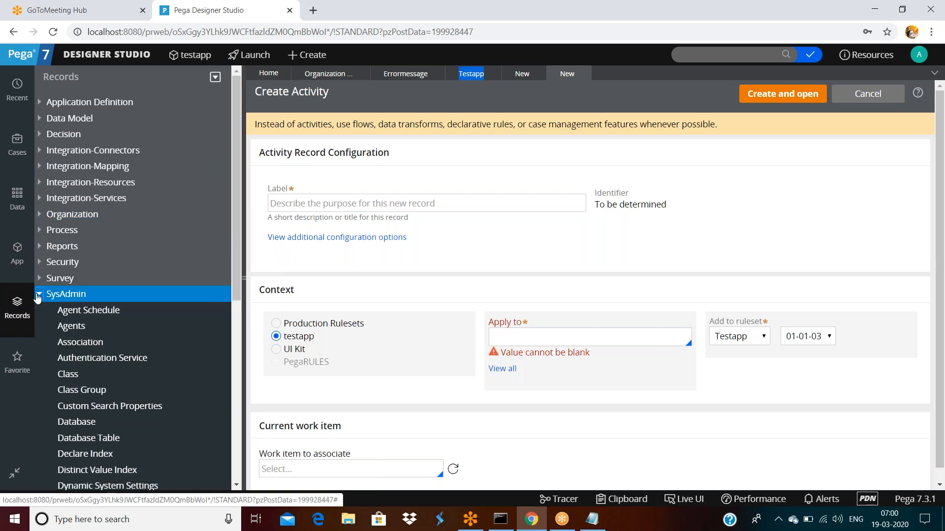
pyautogui.click(39, 294)
pyautogui.click(39, 310)
pyautogui.scroll(-3, 82, 320)
pyautogui.click(72, 162)
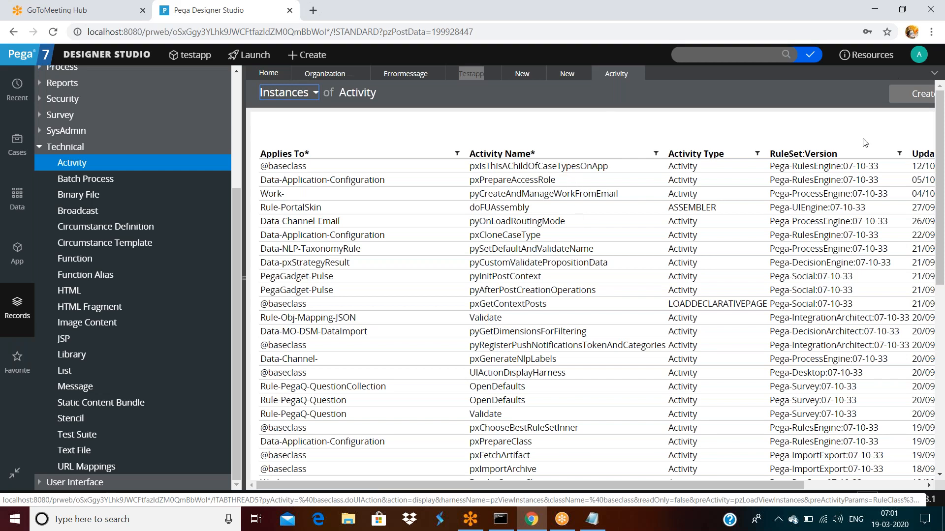
pyautogui.click(919, 94)
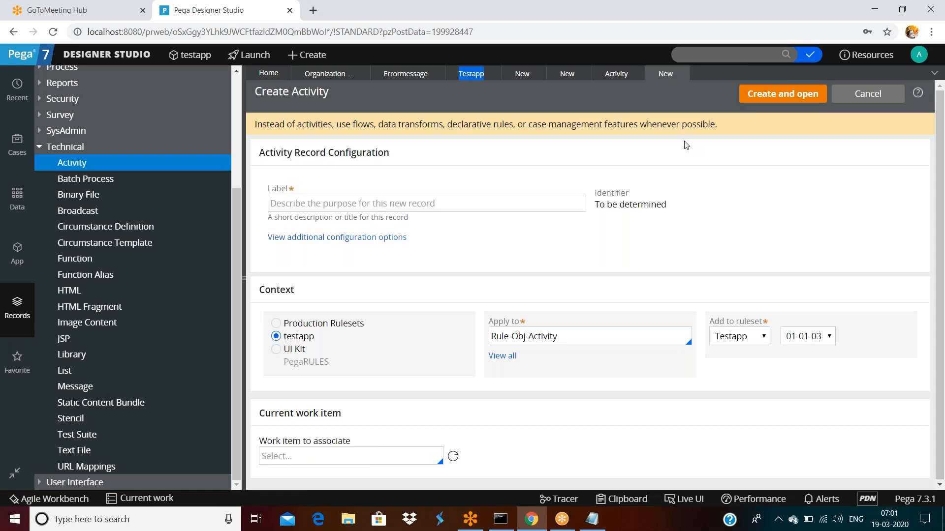
# Step: Select and inspect the class value in the Apply to field of the Create Activity form
pyautogui.click(567, 334)
pyautogui.hotkey('ctrl', 'shift', 'Left')
pyautogui.hotkey('ctrl', 'shift', 'Left')
pyautogui.hotkey('ctrl', 'shift', 'Left')
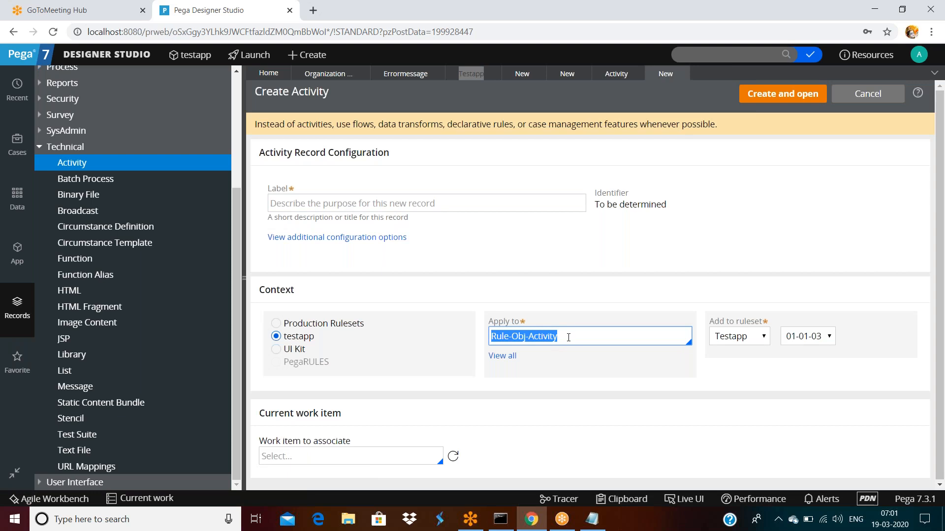
pyautogui.click(569, 337)
pyautogui.tripleClick(569, 337)
pyautogui.click(573, 337)
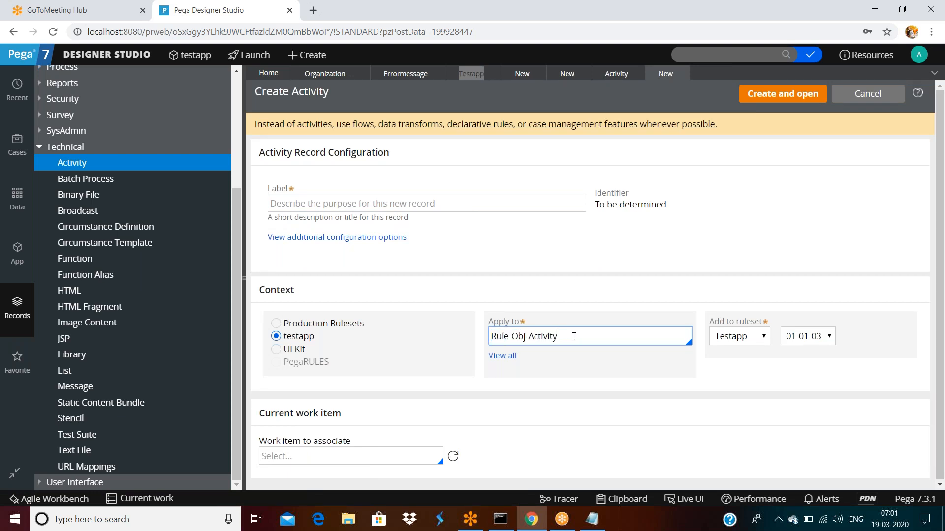
pyautogui.tripleClick(575, 334)
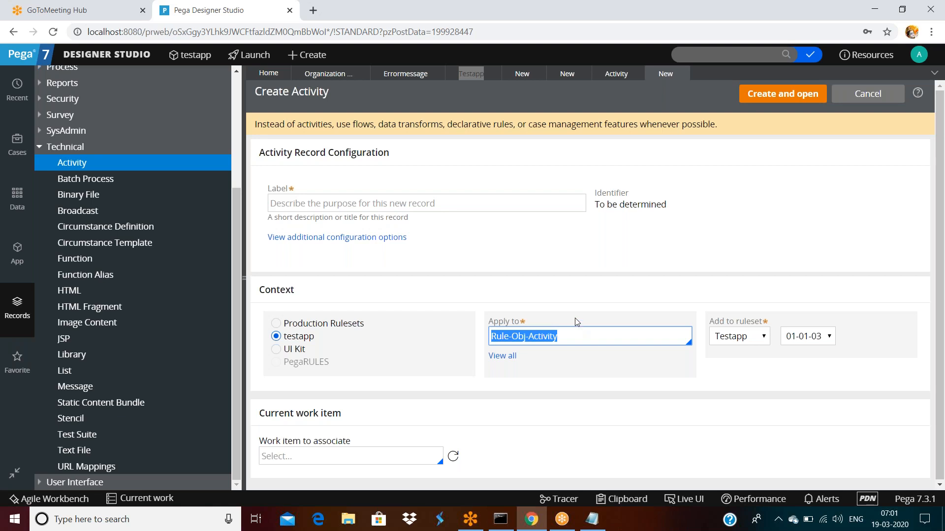
# Step: Leave Apply to unchanged, discard the extra Create Activity form, and show the application class tree
pyautogui.click(534, 271)
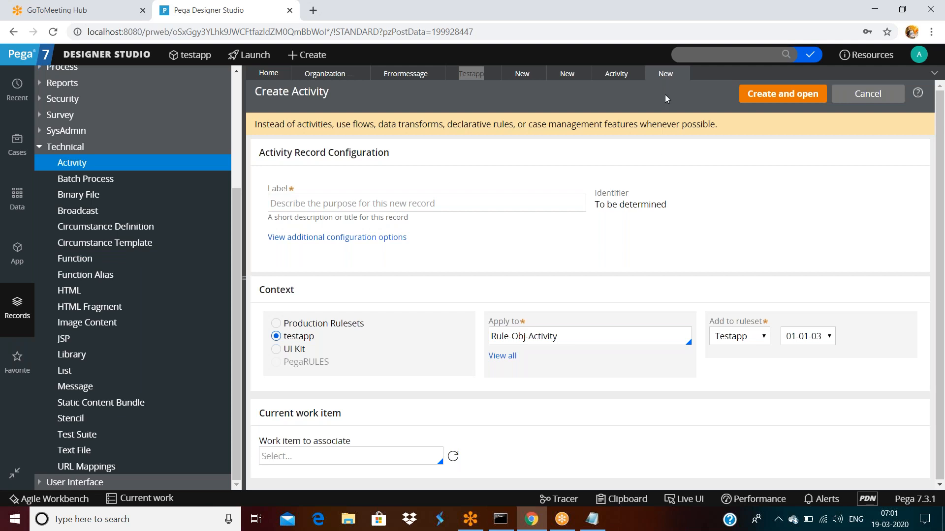
pyautogui.click(685, 73)
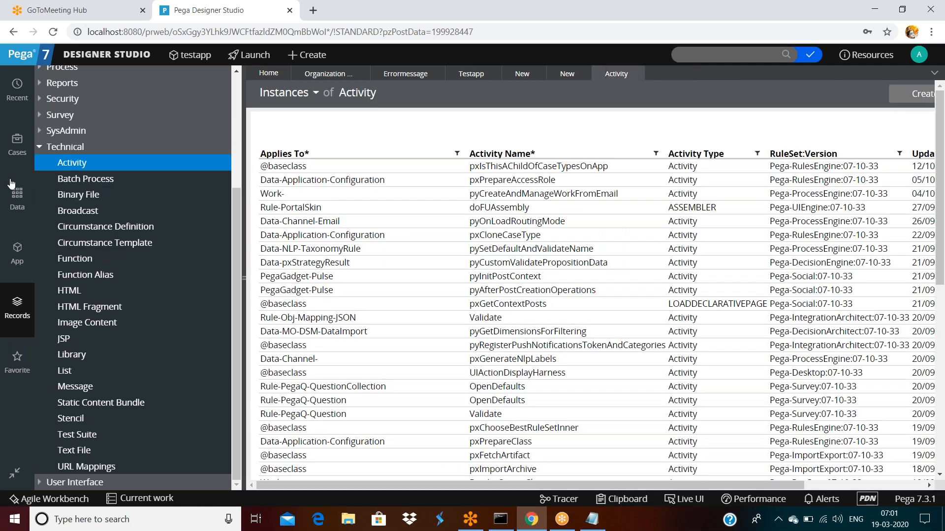
pyautogui.click(18, 253)
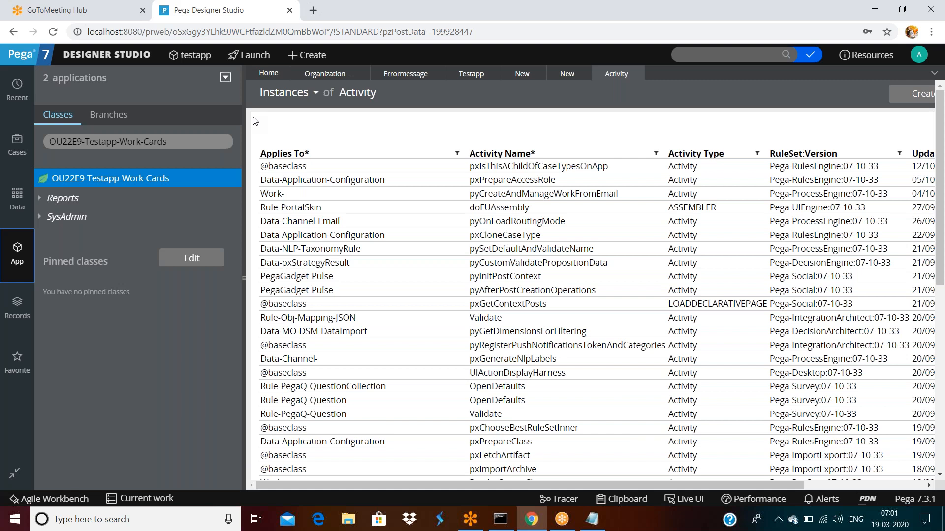
# Step: Close the Activity instances list and discard the second, unsaved Create Activity form
pyautogui.click(636, 73)
pyautogui.click(384, 204)
pyautogui.write('tes')
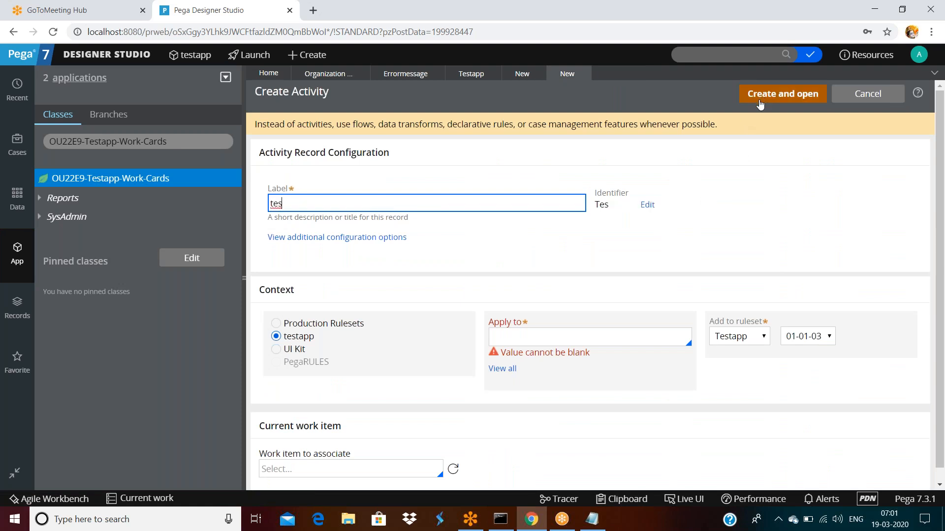
pyautogui.click(583, 74)
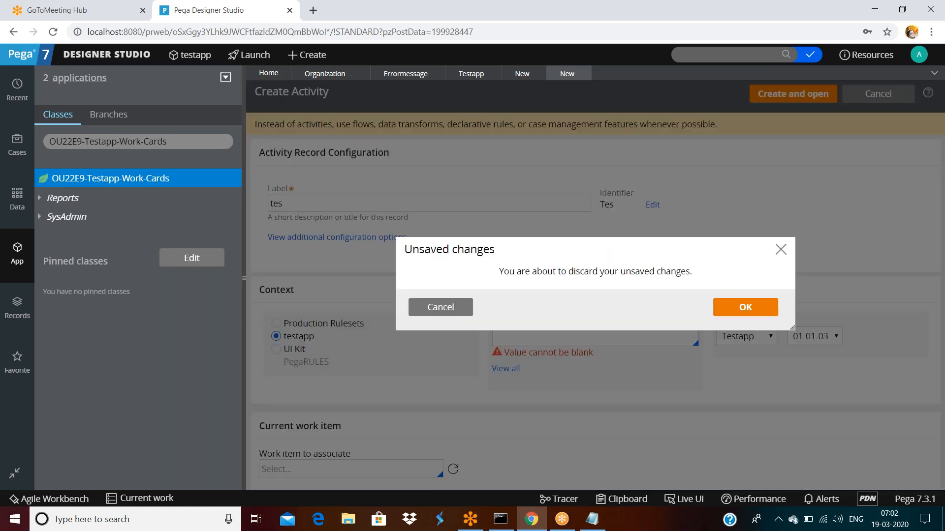
pyautogui.click(744, 307)
# Step: Create the Activity rule labelled 'test' and save it
pyautogui.click(423, 205)
pyautogui.write('test')
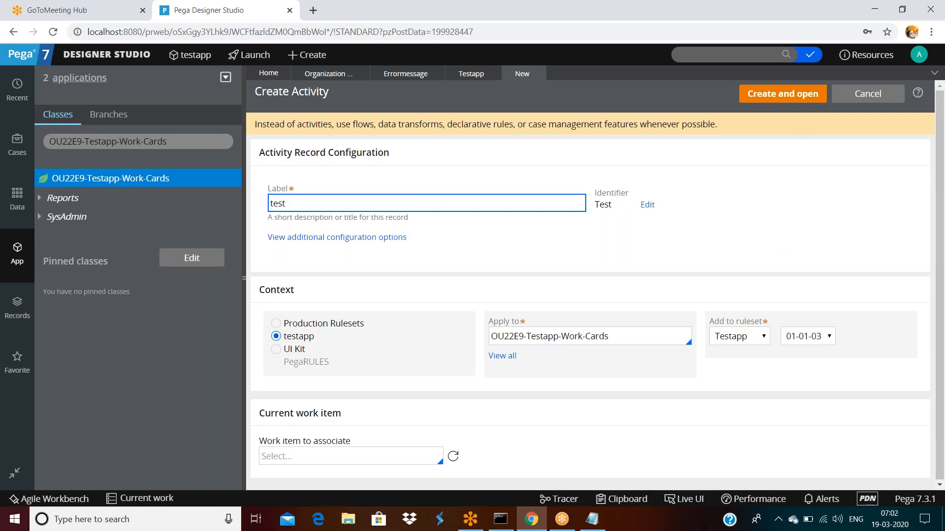
pyautogui.click(791, 94)
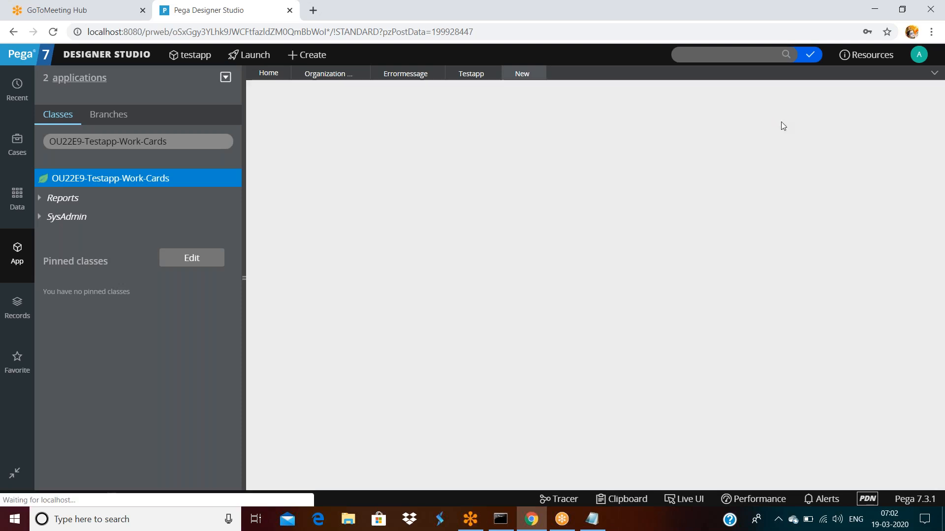
pyautogui.click(795, 96)
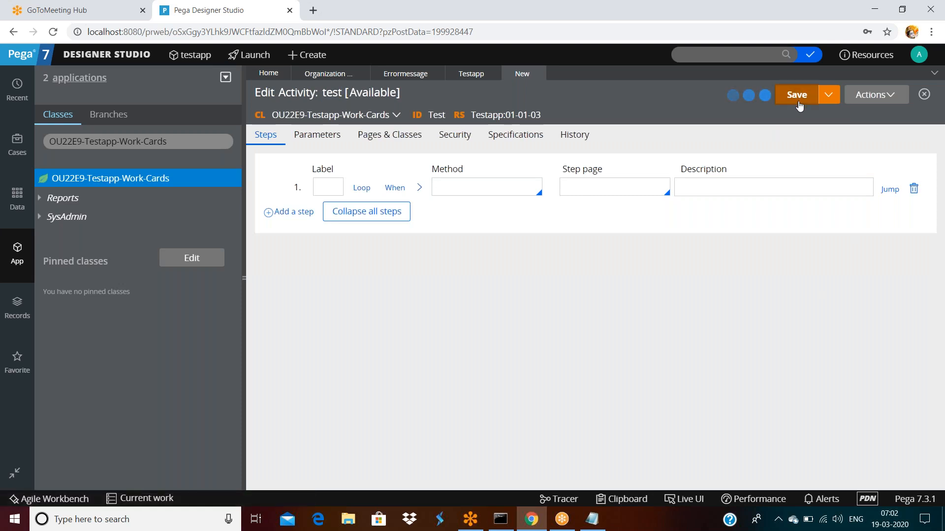
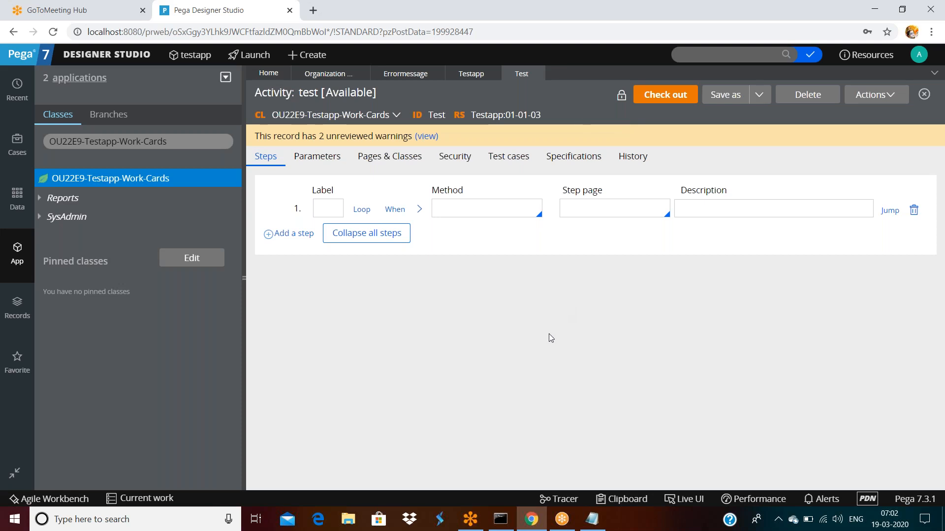
# Step: Close the Test activity and Testapp rule tabs and show the App explorer
pyautogui.click(537, 73)
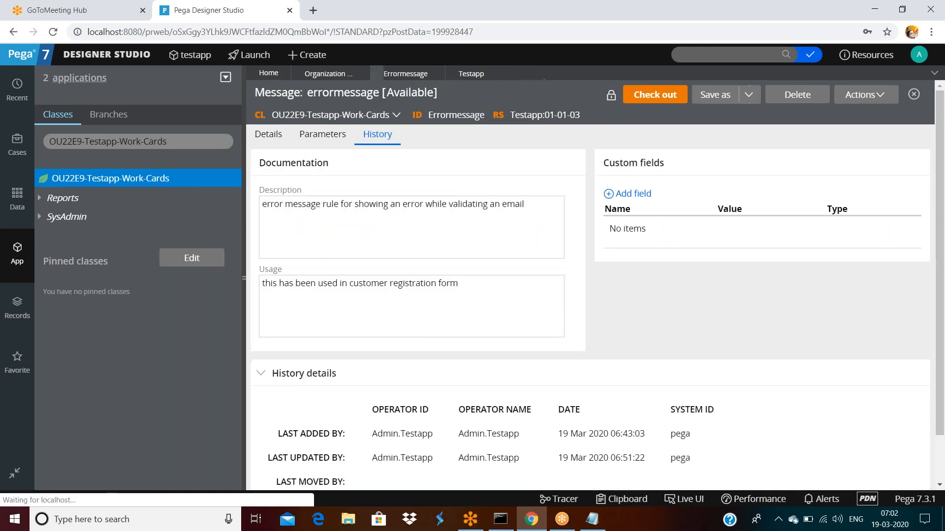
pyautogui.click(490, 73)
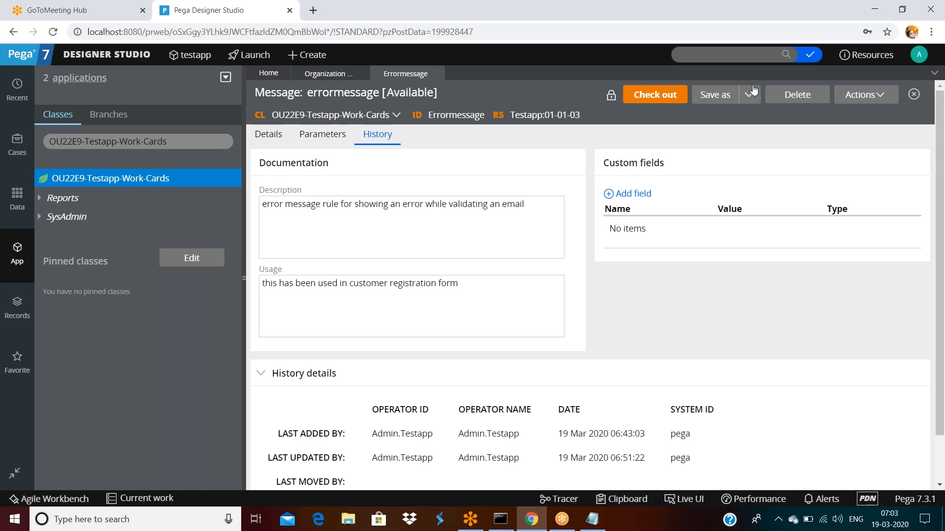
pyautogui.click(32, 256)
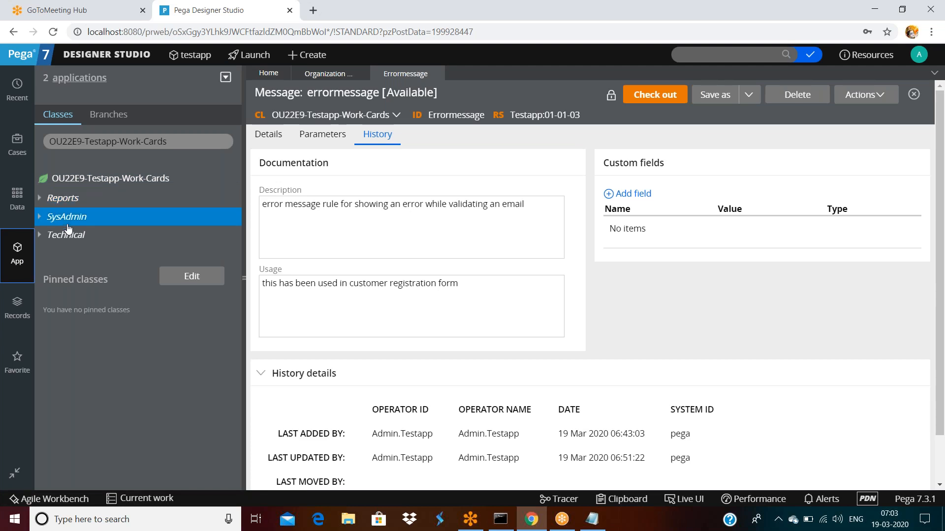
# Step: Select the Cards text in the class filter box
pyautogui.click(172, 140)
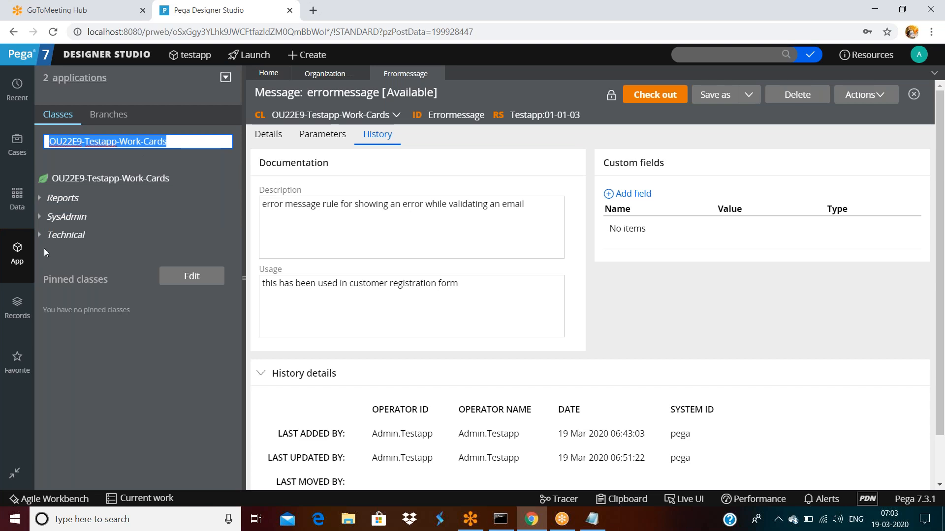
pyautogui.tripleClick(168, 142)
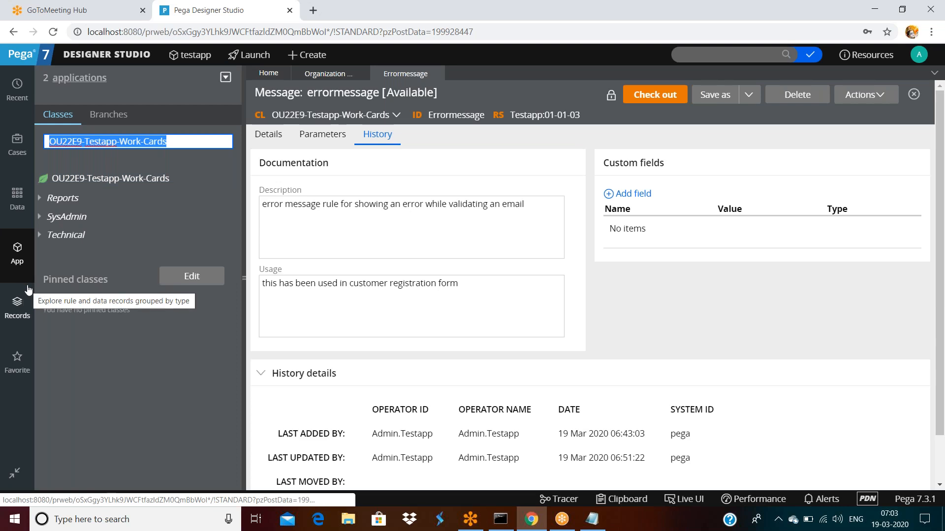
pyautogui.doubleClick(174, 141)
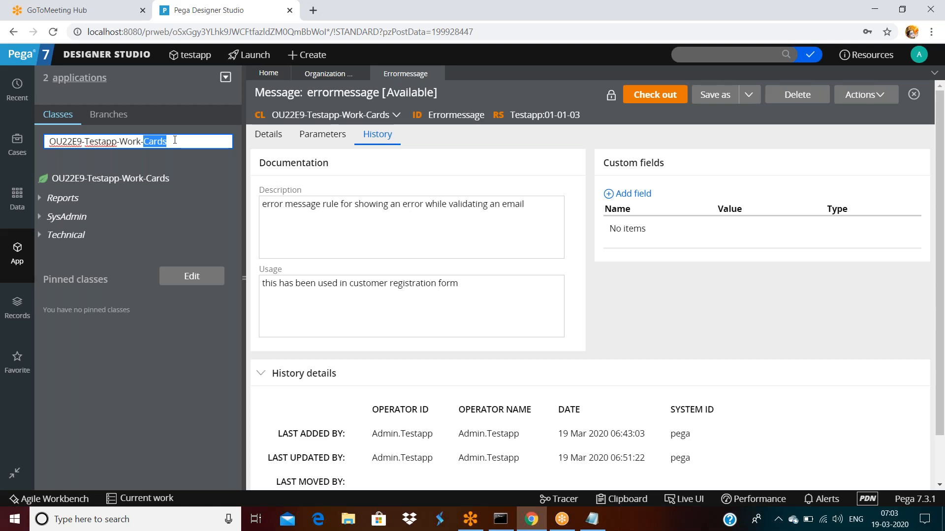
# Step: Start a new HTML rule from the OU22E9-Testapp-Work-Cards class via Create > Technical > HTML
pyautogui.rightClick(17, 260)
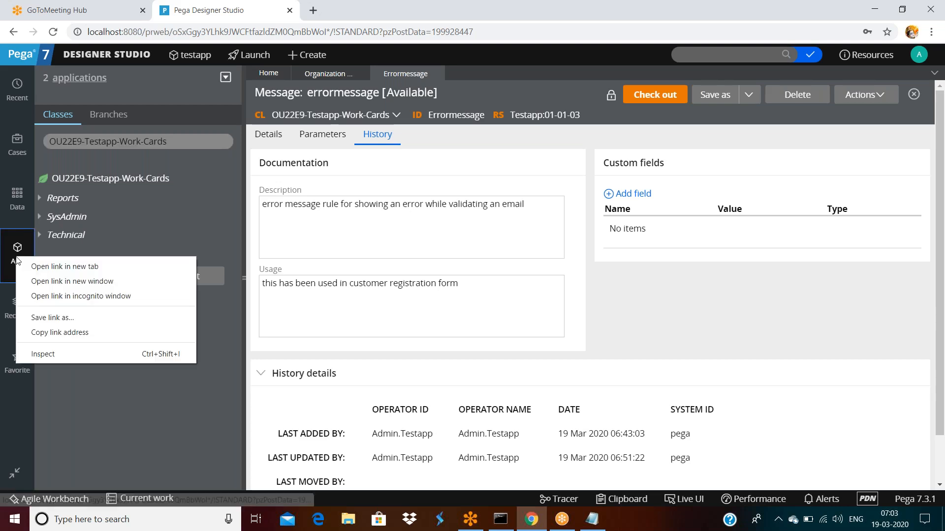
pyautogui.click(164, 176)
pyautogui.rightClick(158, 179)
pyautogui.click(157, 178)
pyautogui.rightClick(155, 178)
pyautogui.moveTo(153, 197)
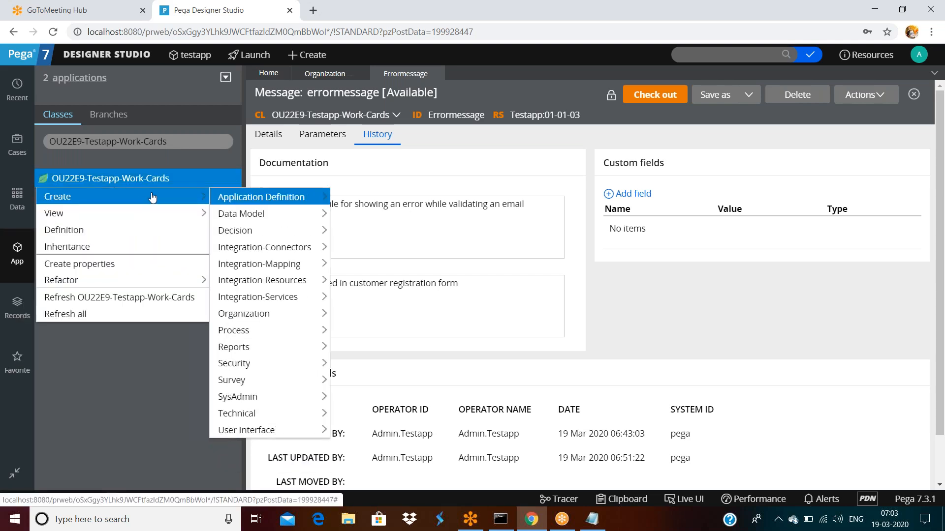
pyautogui.moveTo(254, 414)
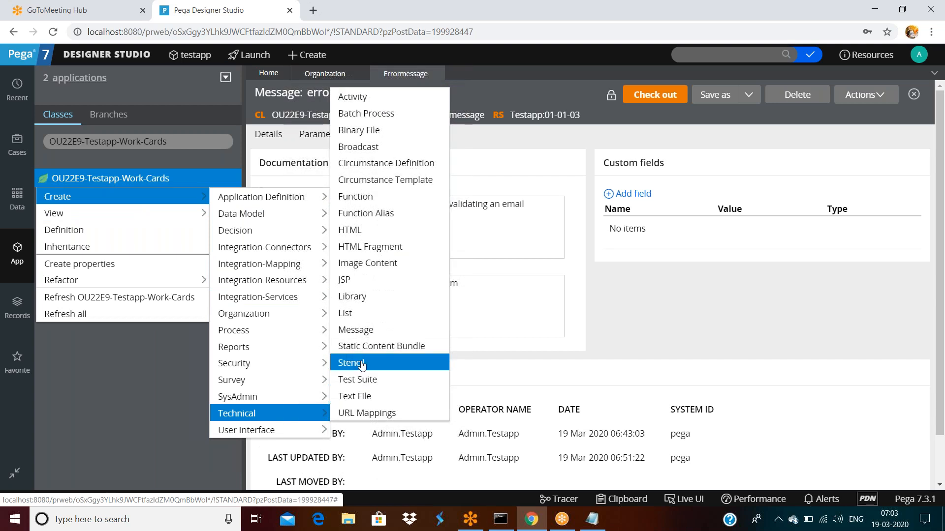
pyautogui.click(350, 231)
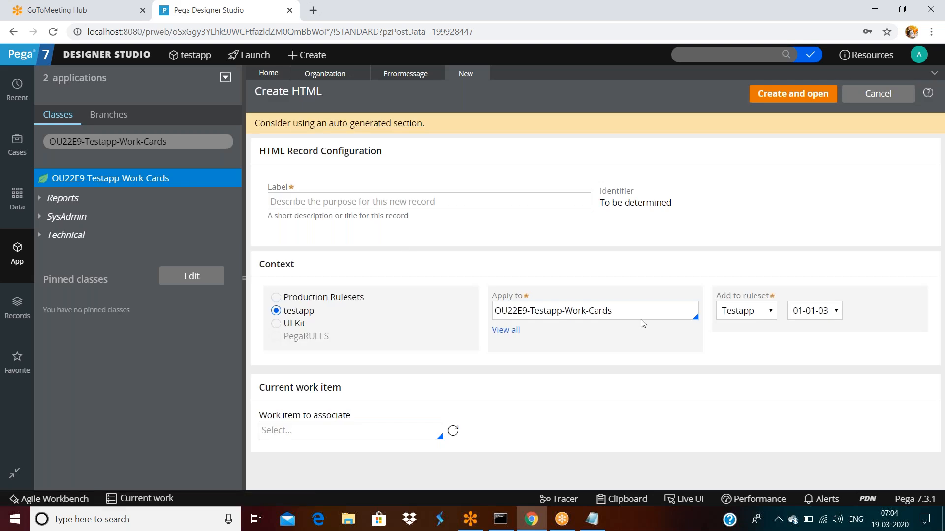
# Step: Apply the rule to OU22E9, label it asdadfsf, then create, save it and view its history
pyautogui.click(641, 306)
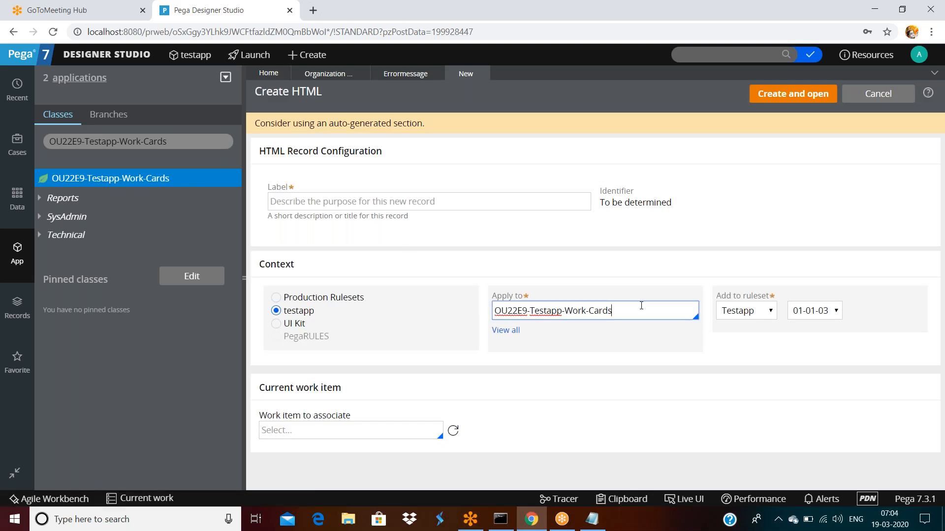
pyautogui.press('BackSpace')
pyautogui.press('BackSpace')
pyautogui.press('BackSpace')
pyautogui.press('BackSpace')
pyautogui.press('BackSpace')
pyautogui.press('BackSpace')
pyautogui.press('BackSpace')
pyautogui.press('BackSpace')
pyautogui.press('BackSpace')
pyautogui.press('BackSpace')
pyautogui.press('BackSpace')
pyautogui.press('BackSpace')
pyautogui.press('BackSpace')
pyautogui.press('BackSpace')
pyautogui.press('BackSpace')
pyautogui.press('BackSpace')
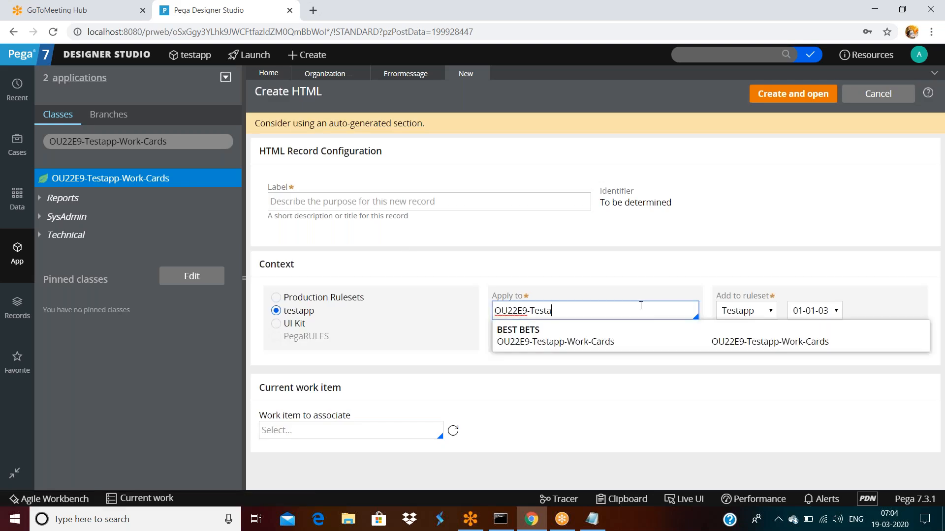
pyautogui.press('BackSpace')
pyautogui.press('BackSpace')
pyautogui.press('BackSpace')
pyautogui.click(541, 236)
pyautogui.click(508, 201)
pyautogui.write('asdadfsf')
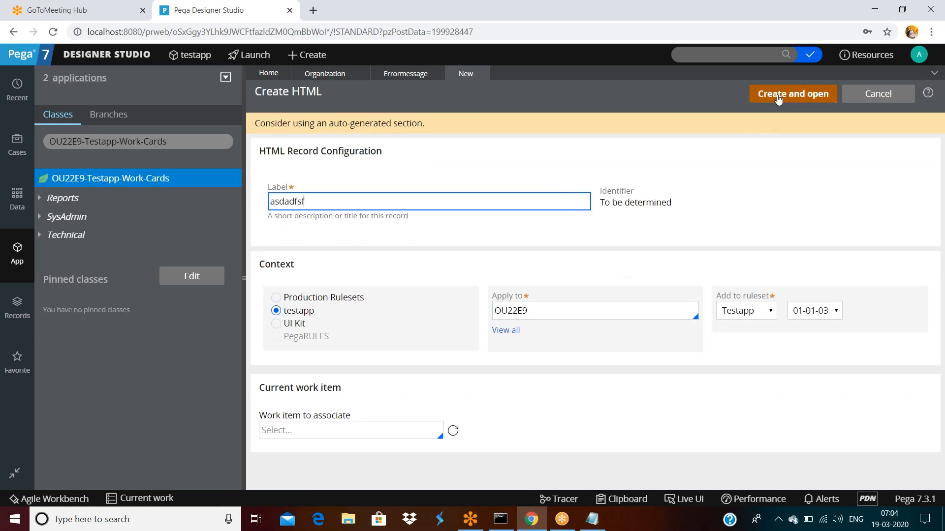
pyautogui.click(775, 93)
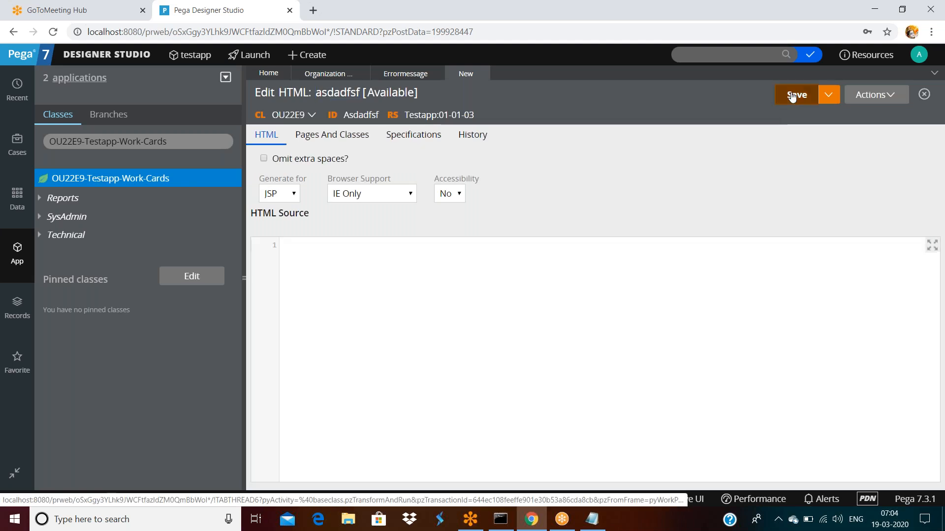
pyautogui.click(792, 95)
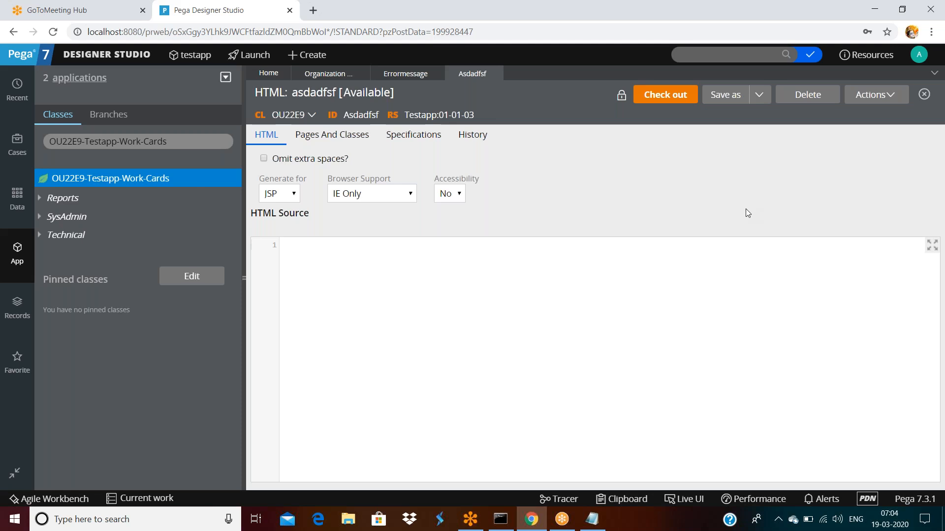
pyautogui.click(467, 144)
# Step: Review the asdadfsf rule's Last added by and Last updated by history entries
pyautogui.scroll(-1, 379, 374)
pyautogui.doubleClick(310, 383)
pyautogui.moveTo(309, 382); pyautogui.dragTo(721, 385)
pyautogui.click(717, 387)
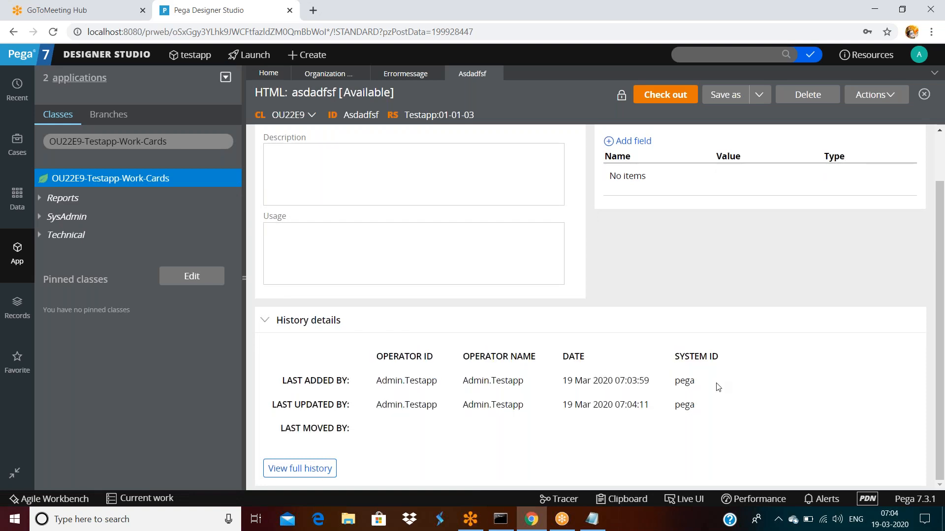
pyautogui.moveTo(375, 405); pyautogui.dragTo(715, 406)
pyautogui.click(732, 364)
pyautogui.moveTo(306, 404); pyautogui.dragTo(727, 397)
pyautogui.click(725, 405)
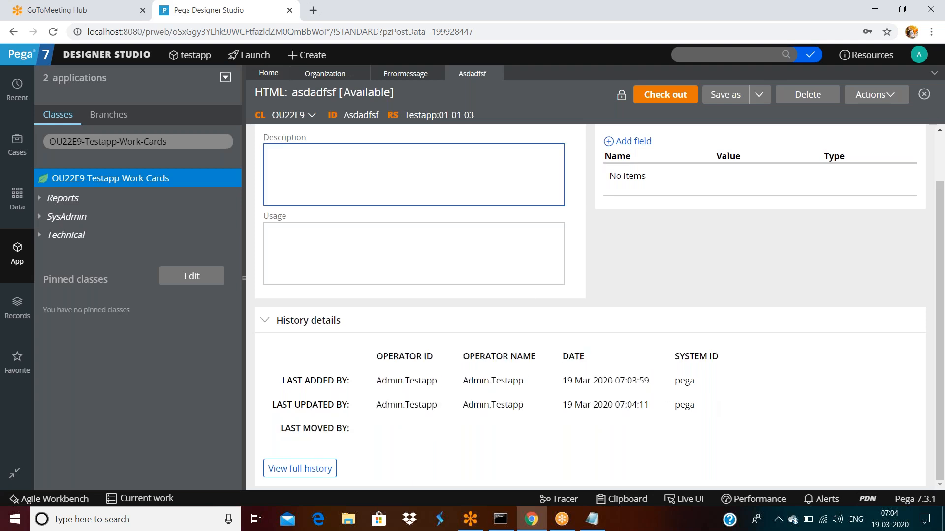
# Step: Reload the class tree, expand Technical, and trim the class filter down to OU22E9
pyautogui.click(168, 143)
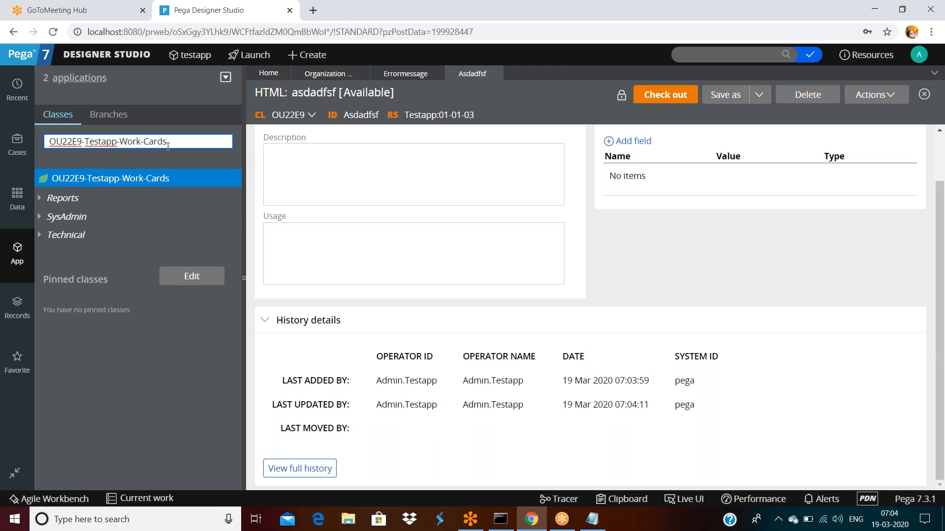
pyautogui.press('Return')
pyautogui.click(40, 240)
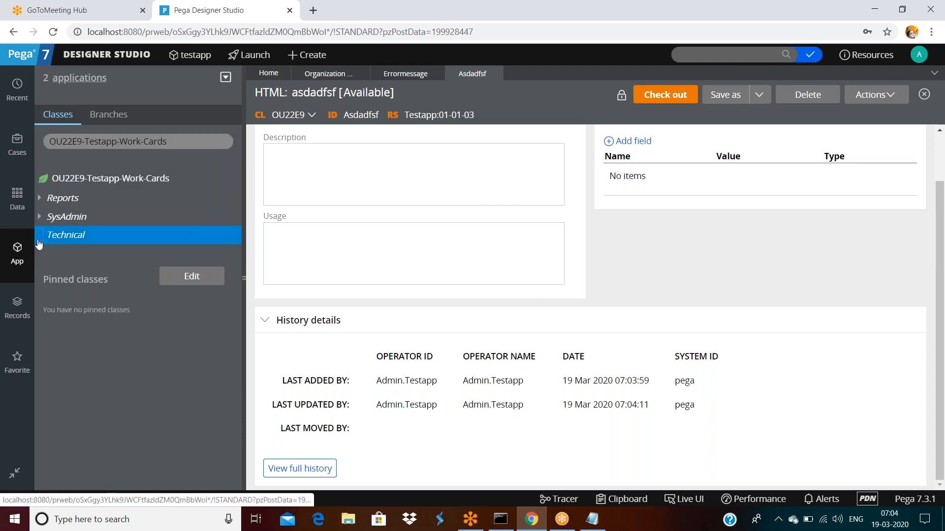
pyautogui.click(40, 235)
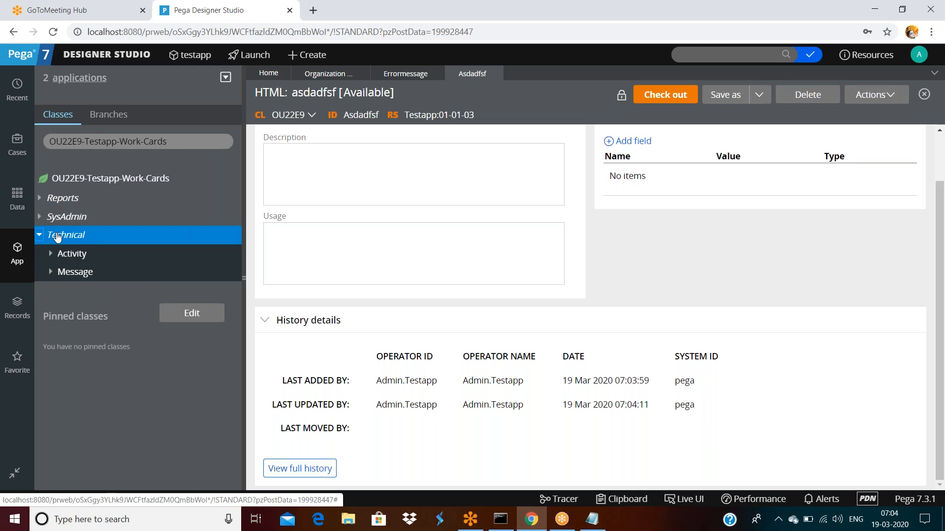
pyautogui.rightClick(89, 183)
pyautogui.moveTo(98, 196)
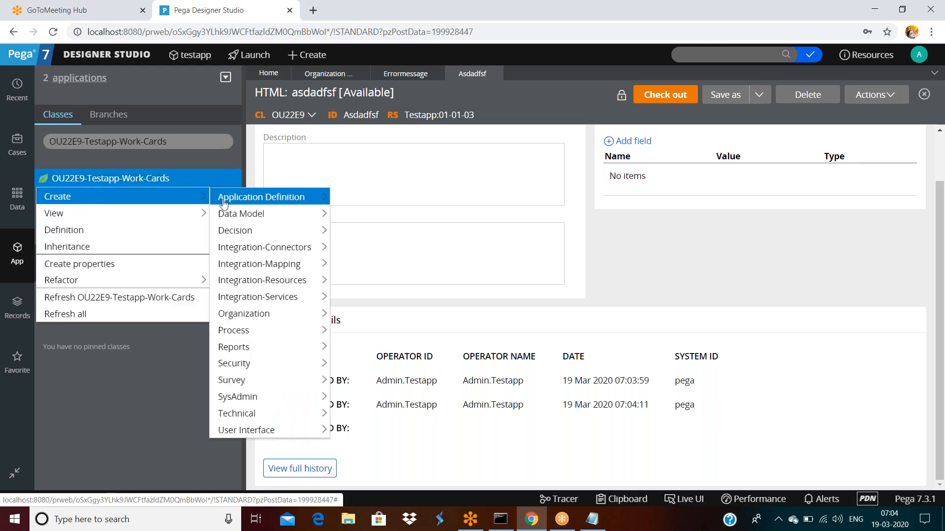
pyautogui.moveTo(236, 414)
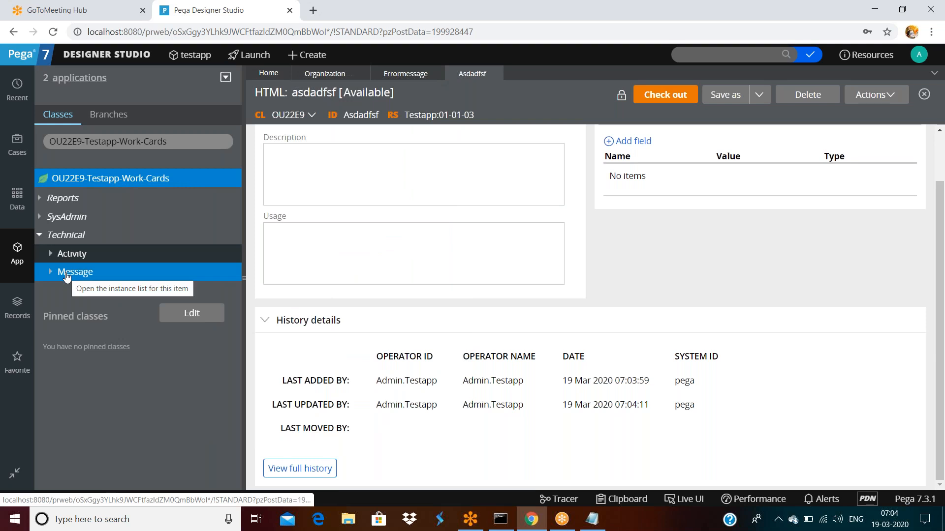
pyautogui.click(177, 140)
pyautogui.press('BackSpace')
pyautogui.press('BackSpace')
pyautogui.press('BackSpace')
pyautogui.press('BackSpace')
pyautogui.press('BackSpace')
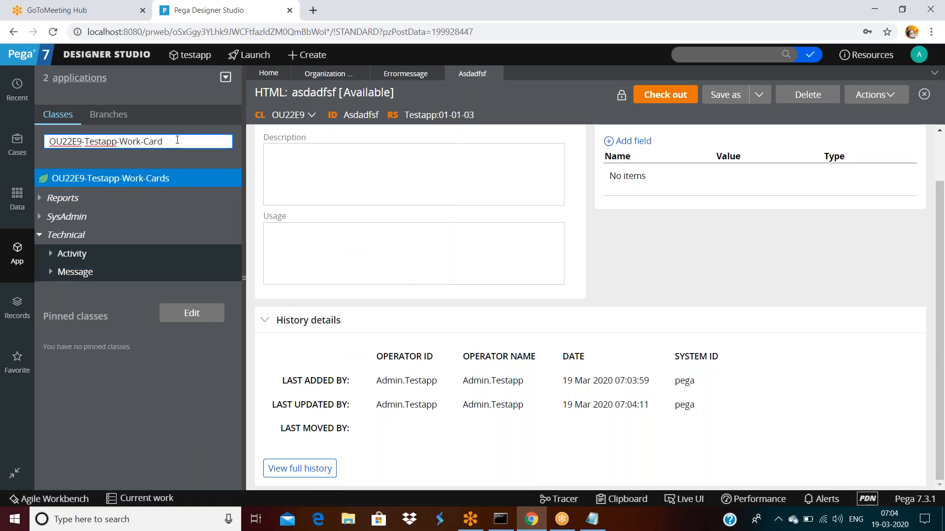
pyautogui.press('BackSpace')
pyautogui.press('BackSpace')
pyautogui.press('BackSpace')
pyautogui.press('BackSpace')
pyautogui.press('BackSpace')
pyautogui.press('BackSpace')
pyautogui.press('BackSpace')
pyautogui.press('BackSpace')
pyautogui.press('BackSpace')
pyautogui.press('BackSpace')
pyautogui.press('BackSpace')
pyautogui.press('BackSpace')
pyautogui.press('BackSpace')
pyautogui.press('BackSpace')
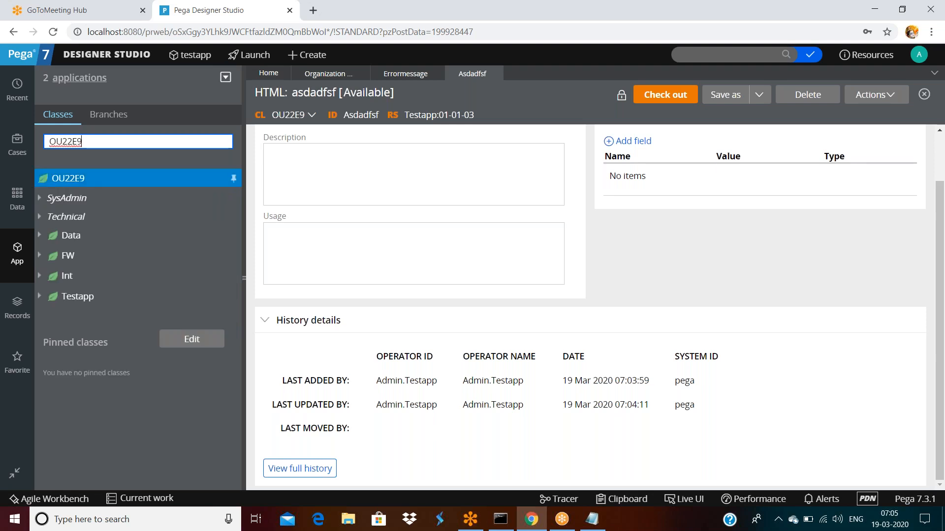
# Step: Expand Technical under OU22E9 and reload the Designer Studio page
pyautogui.click(39, 218)
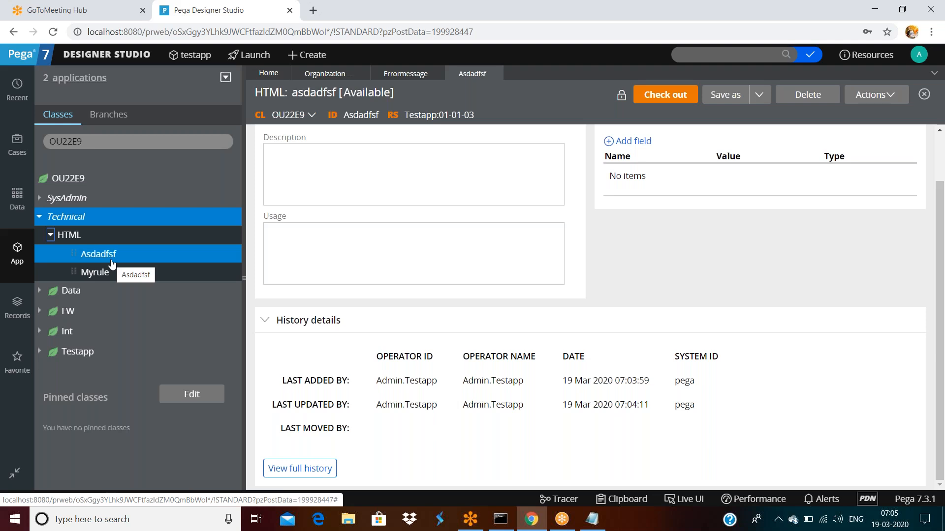
pyautogui.click(22, 263)
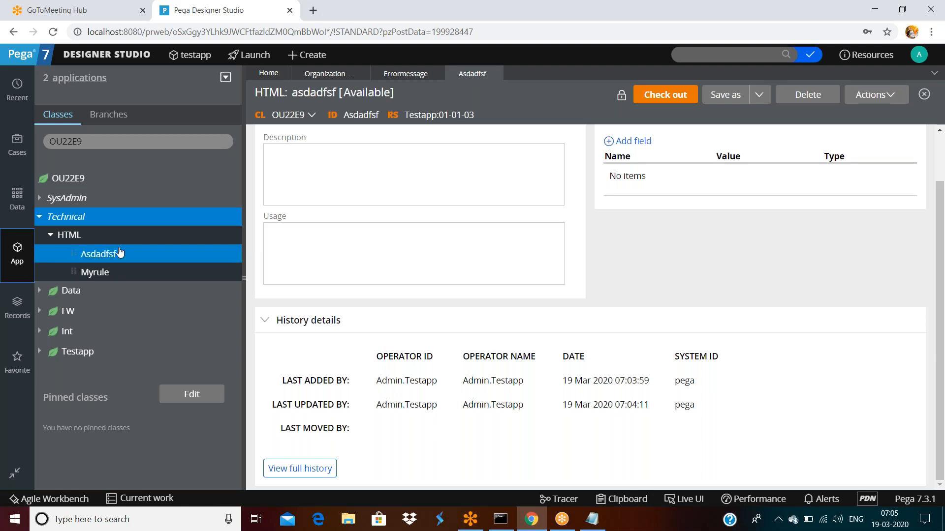
pyautogui.click(497, 30)
pyautogui.press('Return')
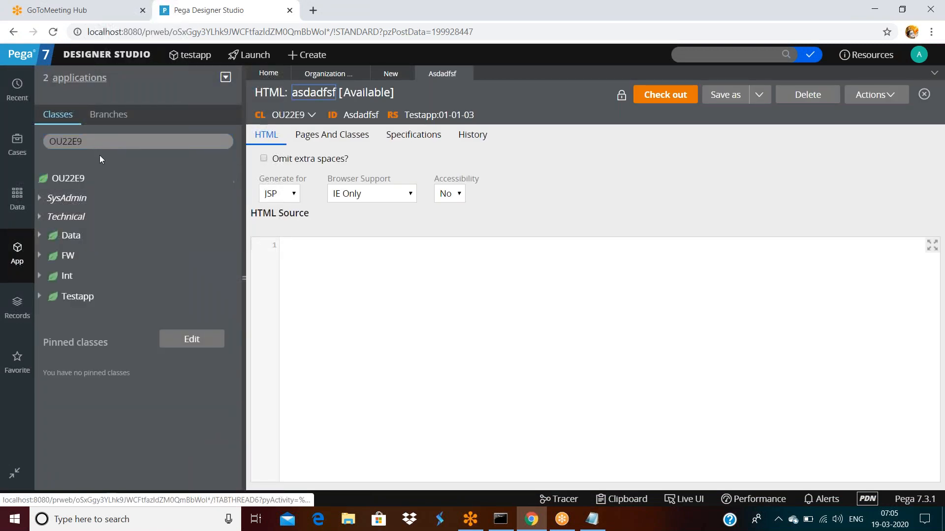
# Step: Pin the OU22E9 class, collapse the explorer, and close the asdadfsf HTML rule
pyautogui.click(96, 144)
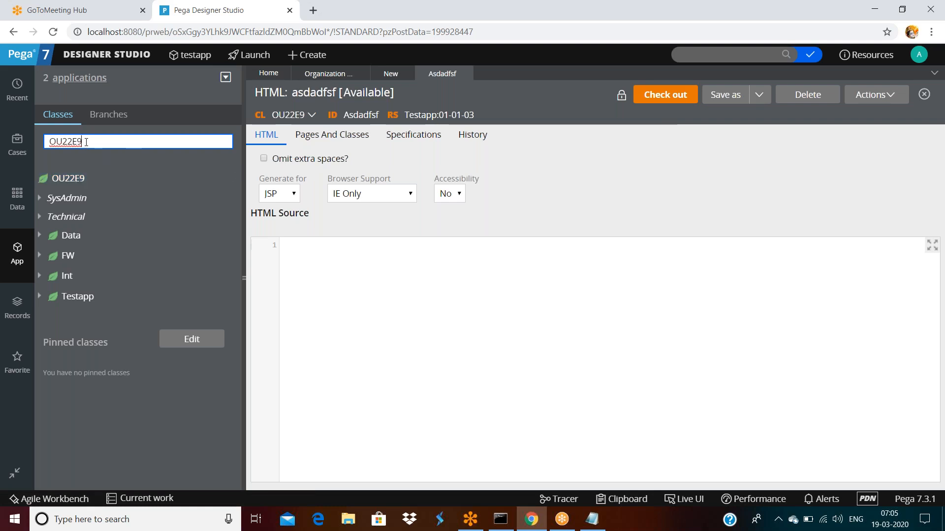
pyautogui.click(234, 180)
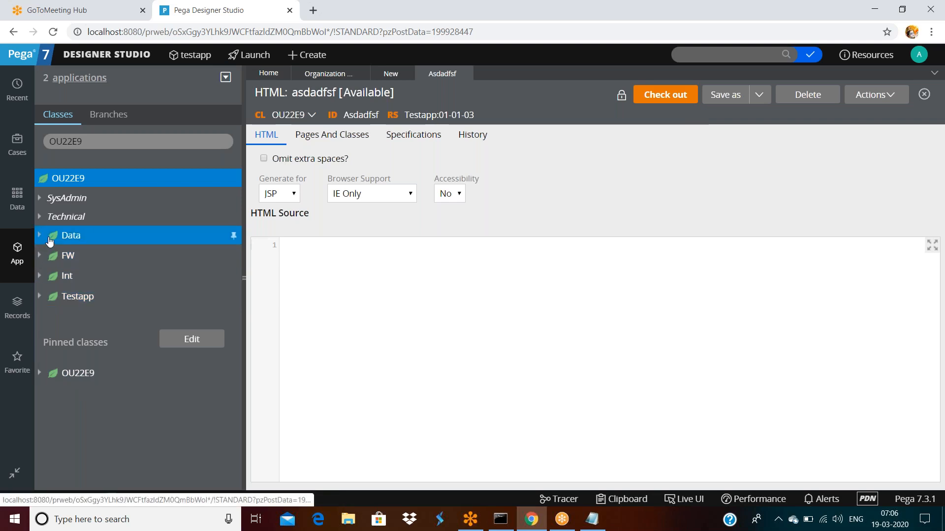
pyautogui.click(243, 277)
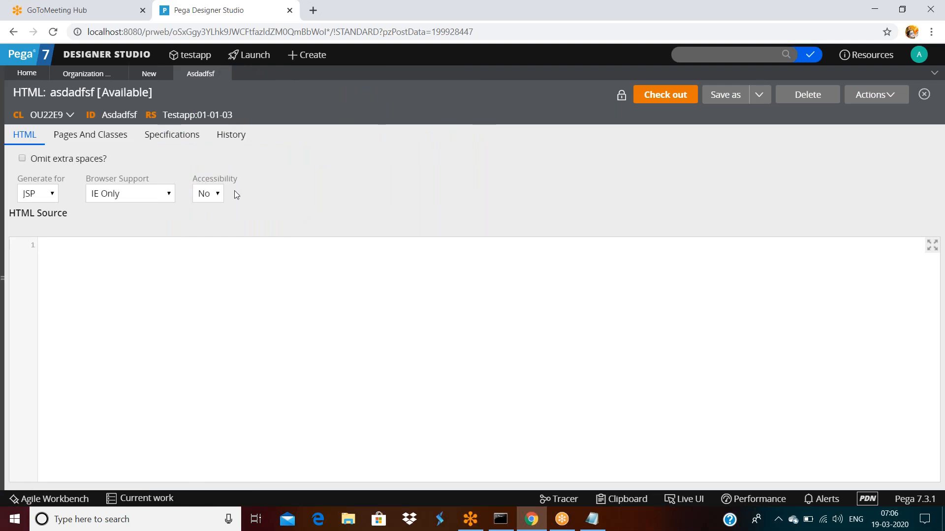
pyautogui.click(226, 75)
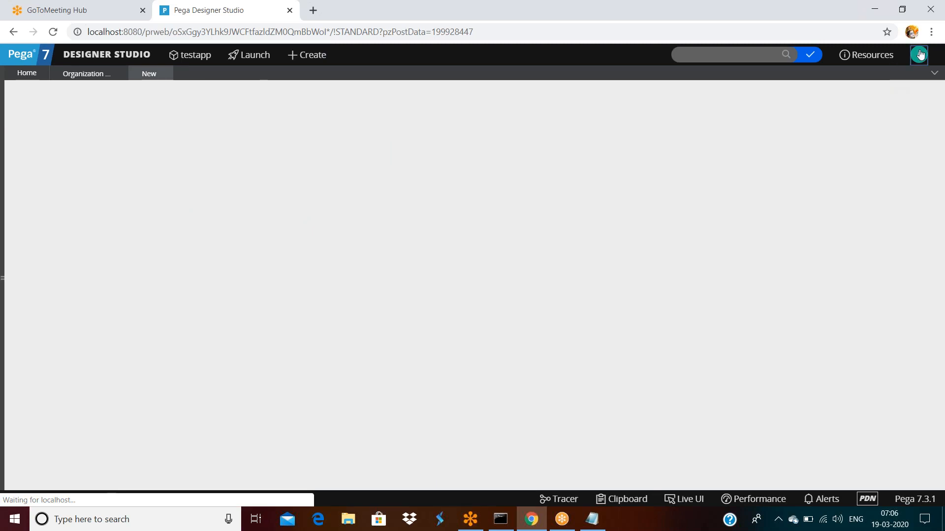
# Step: Sign back in to Designer Studio and show the App explorer class tree
pyautogui.click(919, 55)
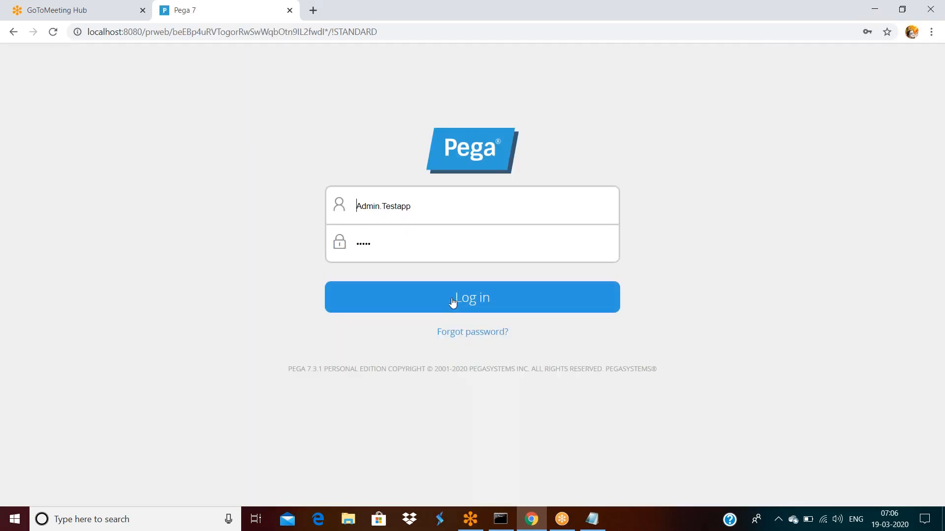
pyautogui.click(452, 302)
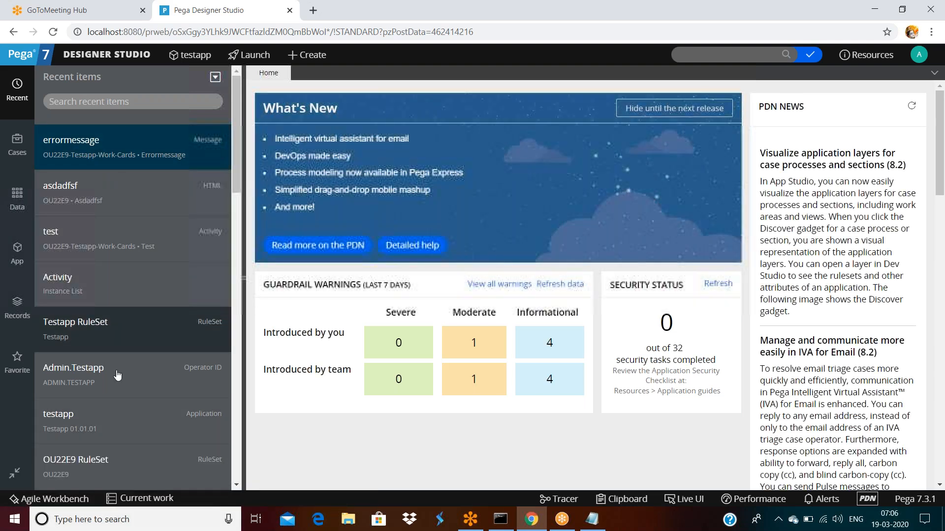
pyautogui.click(17, 260)
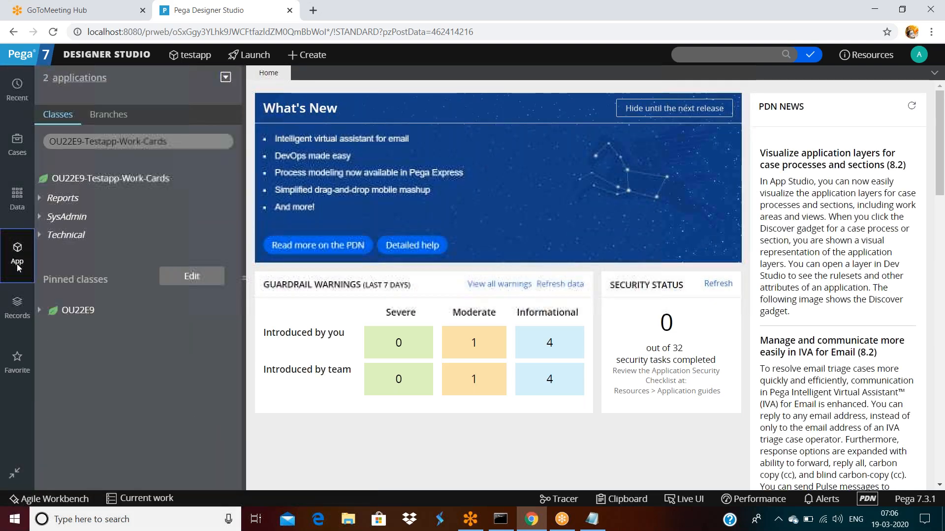
# Step: Open the Errormessage rule under Technical > Message and check it out
pyautogui.click(39, 235)
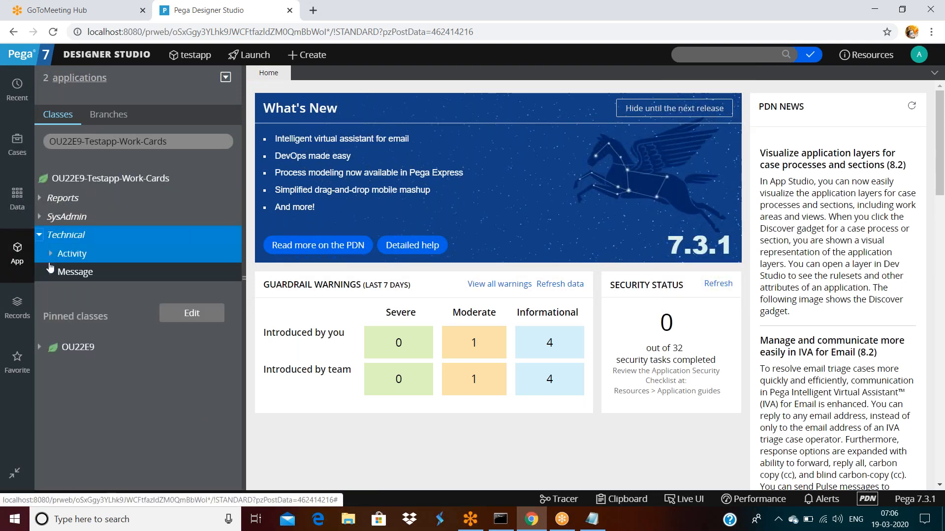
pyautogui.click(50, 270)
pyautogui.click(108, 293)
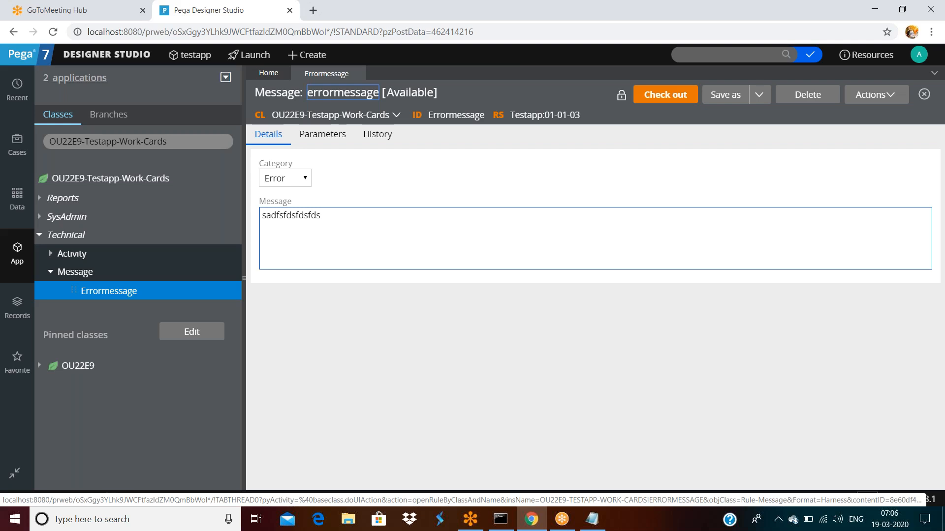
pyautogui.click(670, 102)
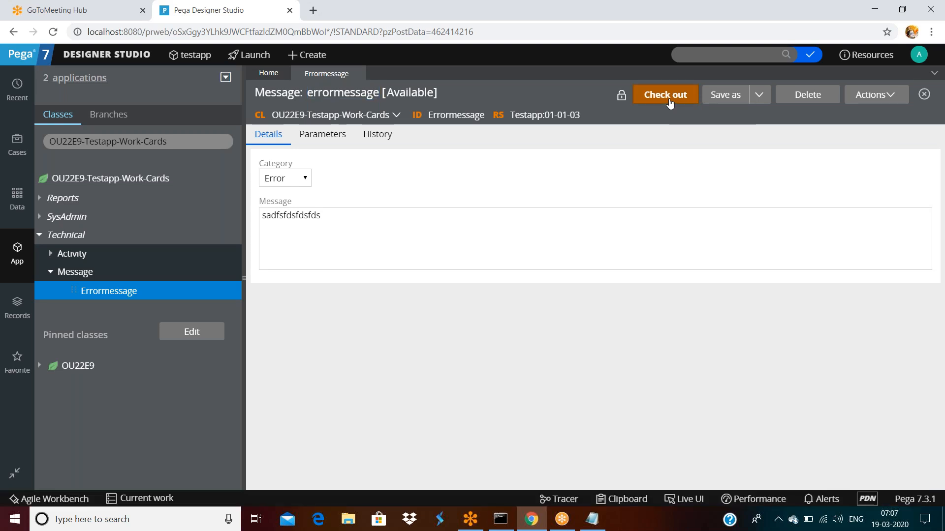
# Step: Replace its message text with 'ivalid email pelase enter proper email id'
pyautogui.click(372, 219)
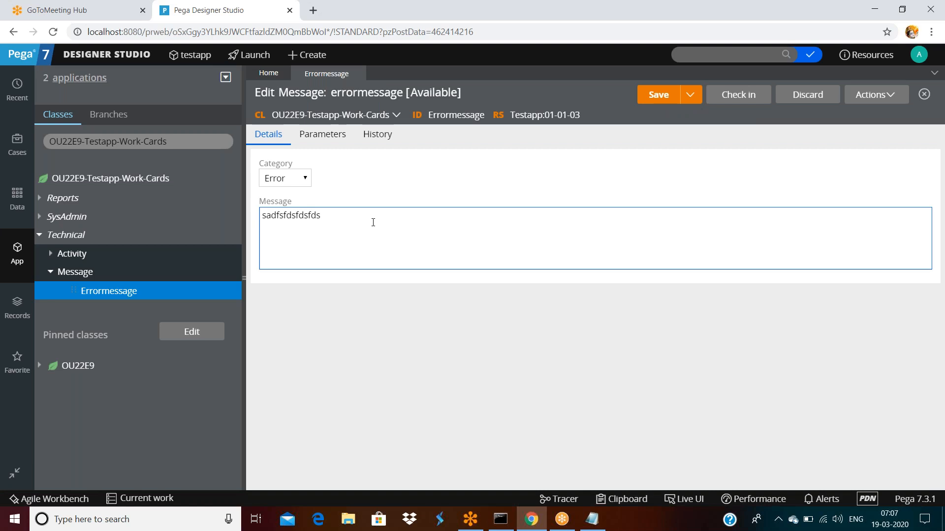
pyautogui.hotkey('ctrl', 'a')
pyautogui.press('BackSpace')
pyautogui.write('ivalid email pelase enea')
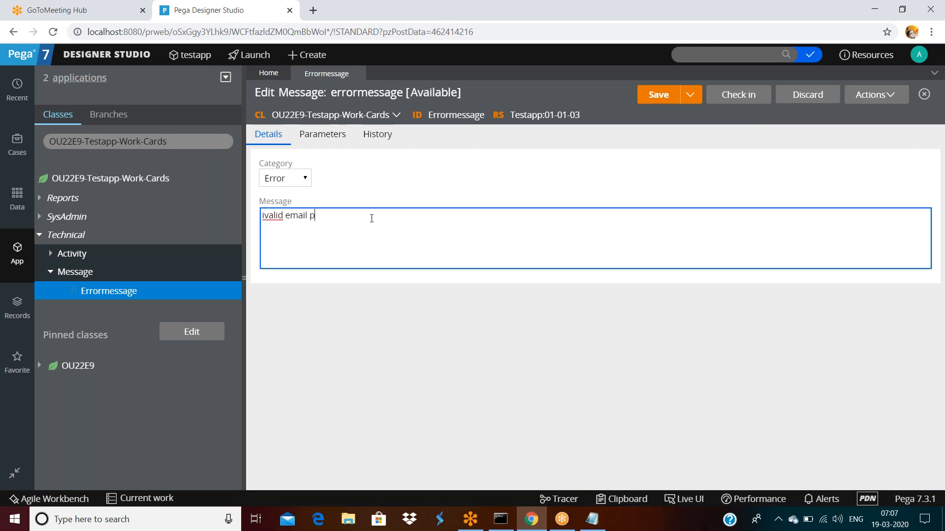
pyautogui.press('BackSpace')
pyautogui.press('BackSpace')
pyautogui.write('ter proper email id')
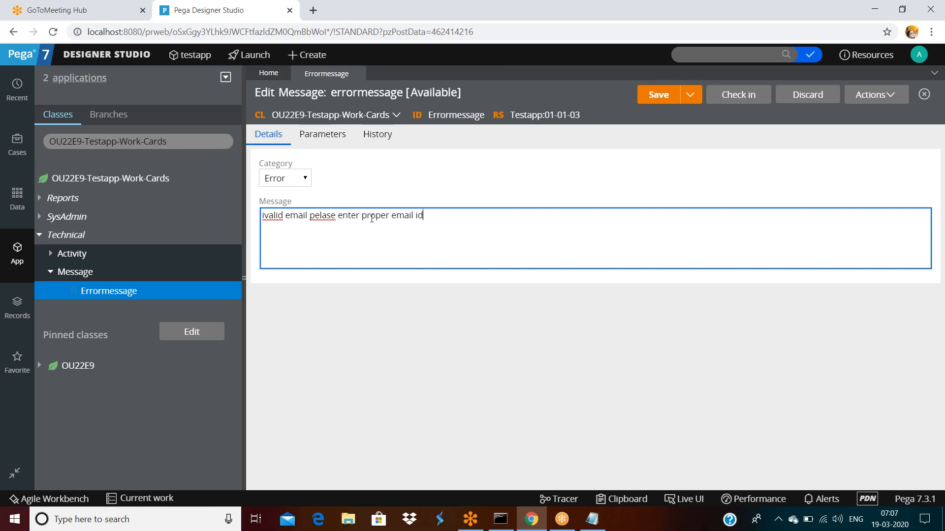
# Step: Review the Errormessage history entries, then save the rule, updating it at 07:07:30
pyautogui.click(379, 140)
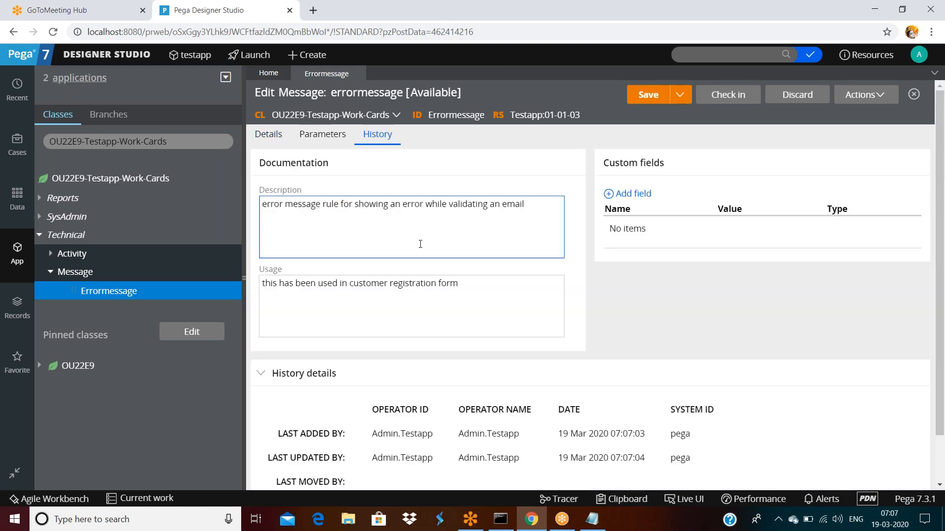
pyautogui.scroll(-1, 389, 344)
pyautogui.moveTo(389, 380); pyautogui.dragTo(686, 382)
pyautogui.click(369, 396)
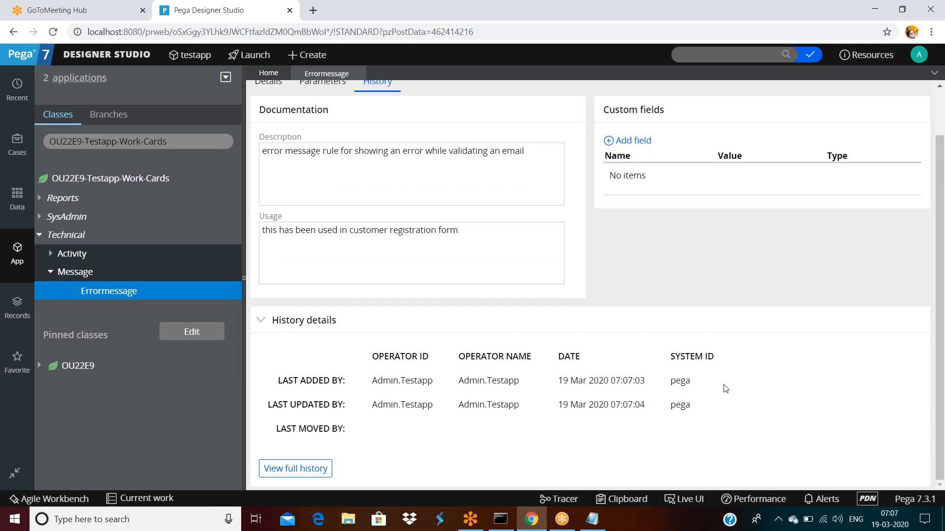
pyautogui.moveTo(410, 380); pyautogui.dragTo(680, 404)
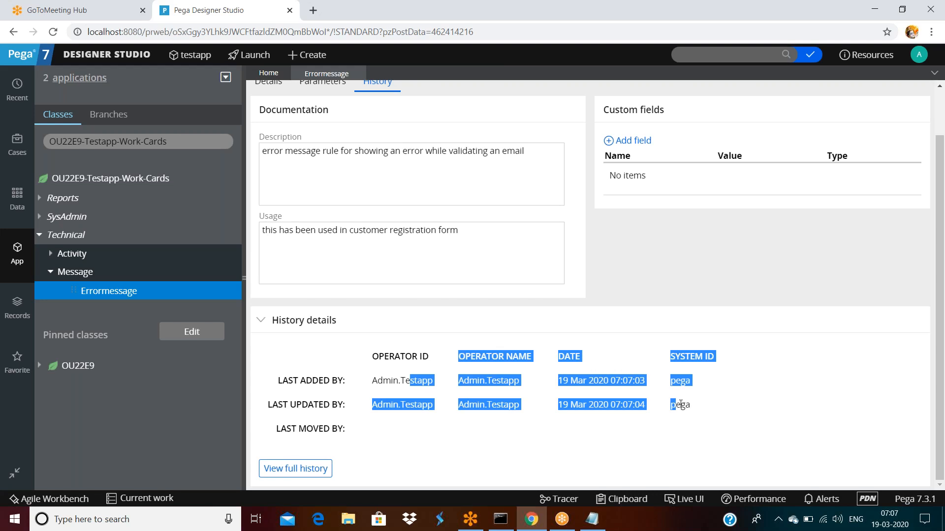
pyautogui.click(700, 411)
pyautogui.scroll(2, 590, 286)
pyautogui.click(639, 97)
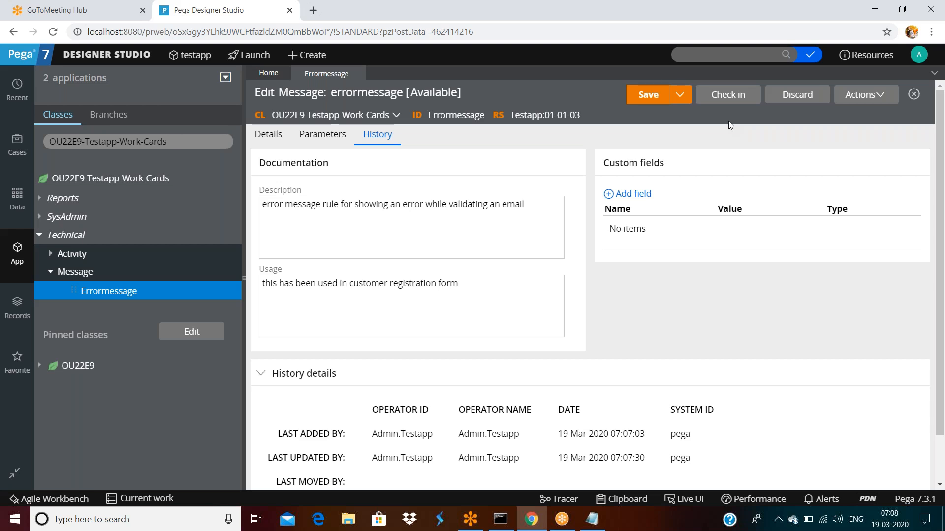
# Step: Copy the rule ID Errormessage and search for it in the developer search
pyautogui.doubleClick(443, 114)
pyautogui.hotkey('ctrl', 'c')
pyautogui.click(705, 54)
pyautogui.hotkey('ctrl', 'v')
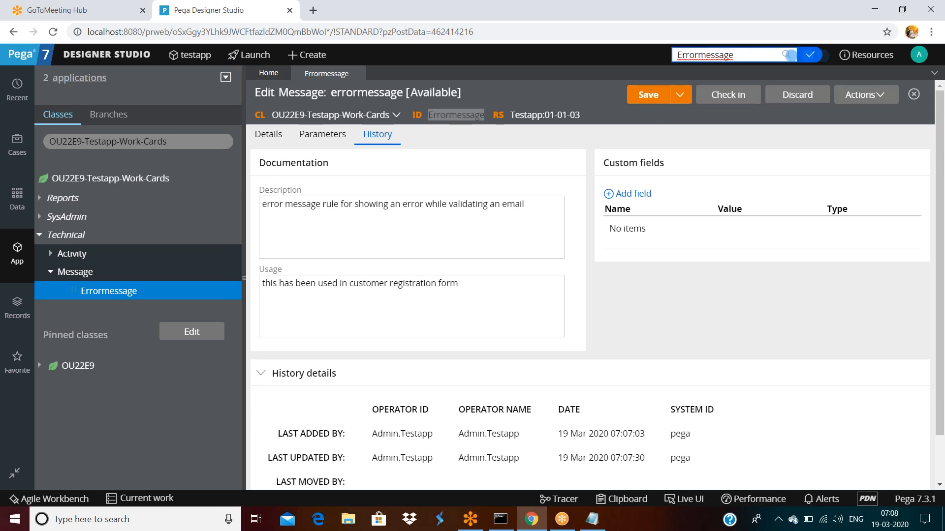
pyautogui.click(787, 54)
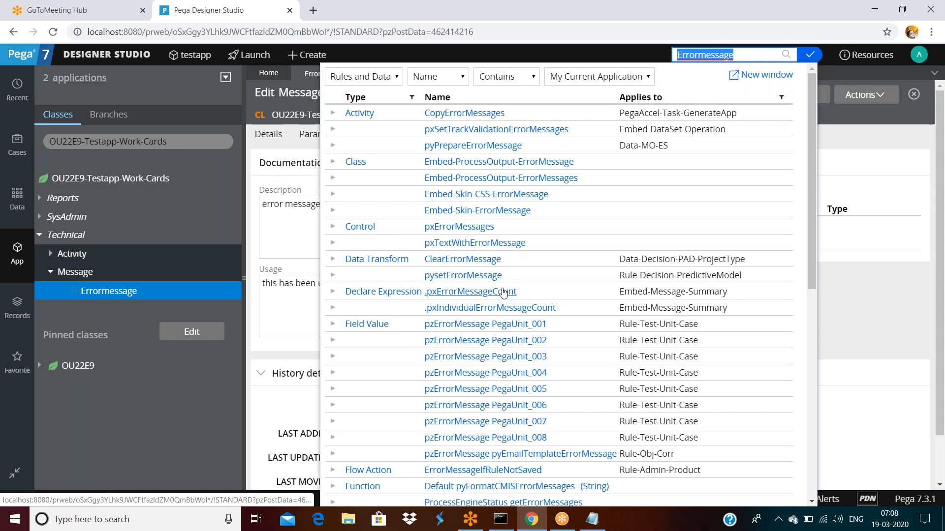
pyautogui.scroll(-4, 508, 236)
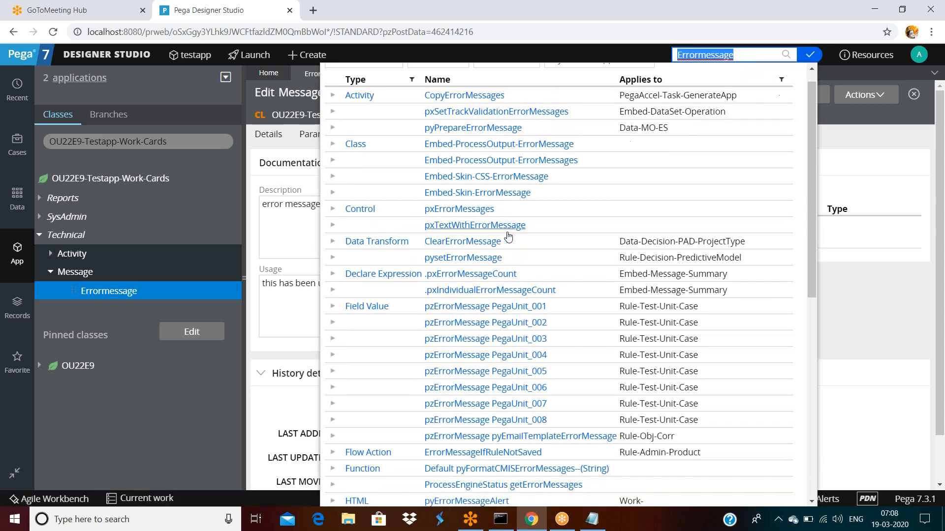
pyautogui.scroll(-5, 508, 237)
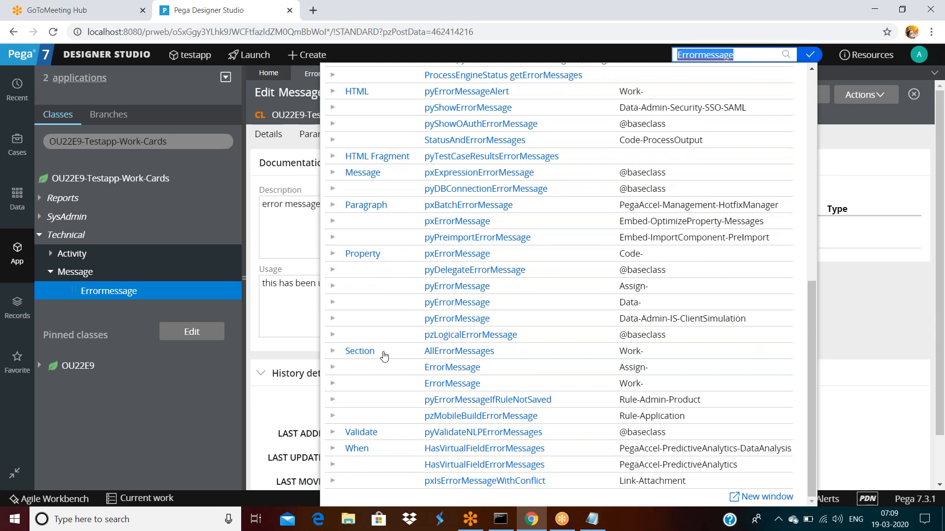
pyautogui.scroll(1, 385, 355)
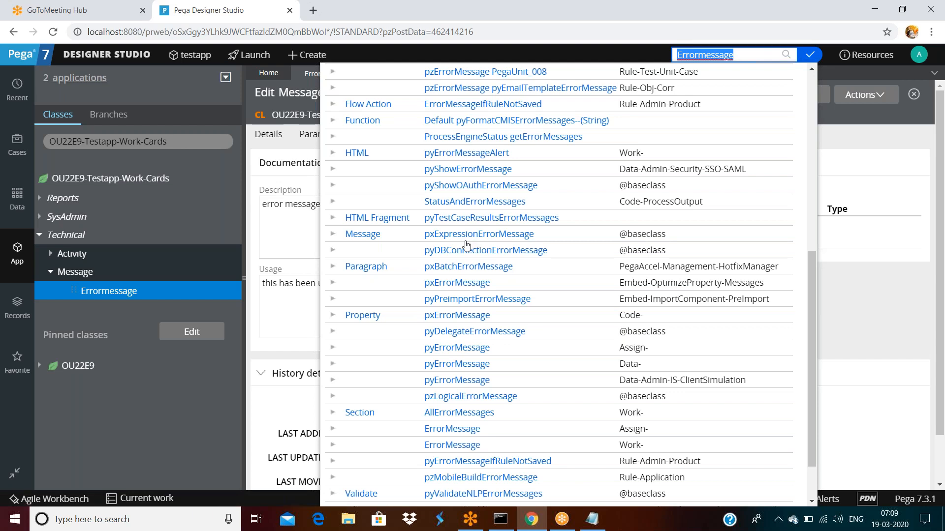
pyautogui.scroll(6, 467, 245)
pyautogui.click(902, 179)
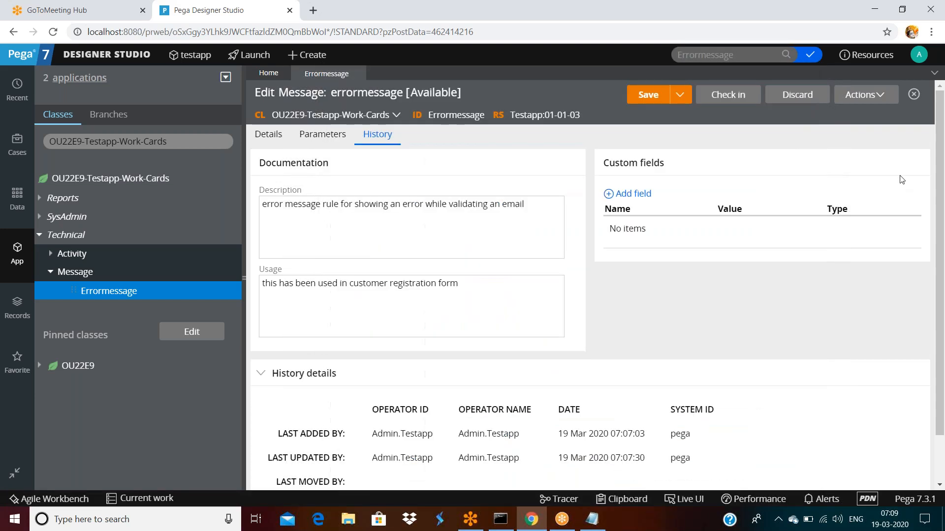
# Step: Search again using lowercase 'errormessage' as the term
pyautogui.click(355, 102)
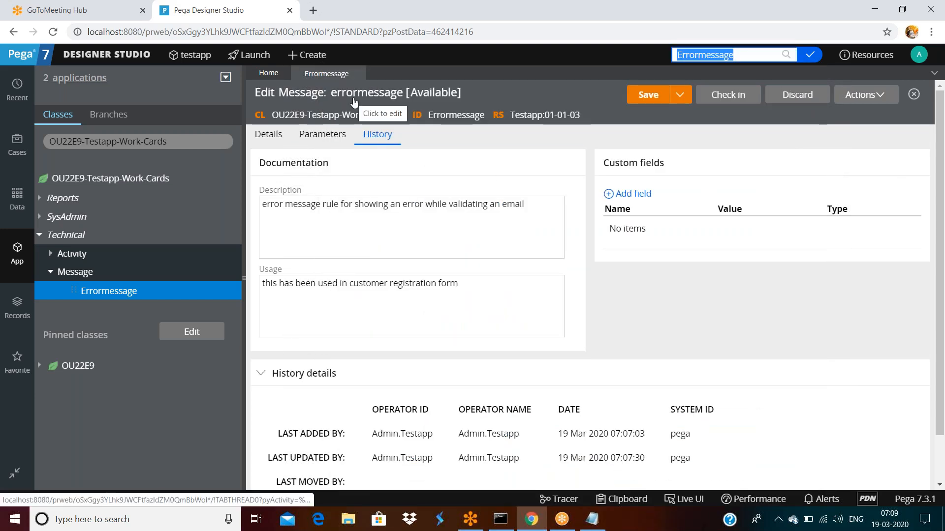
pyautogui.click(685, 55)
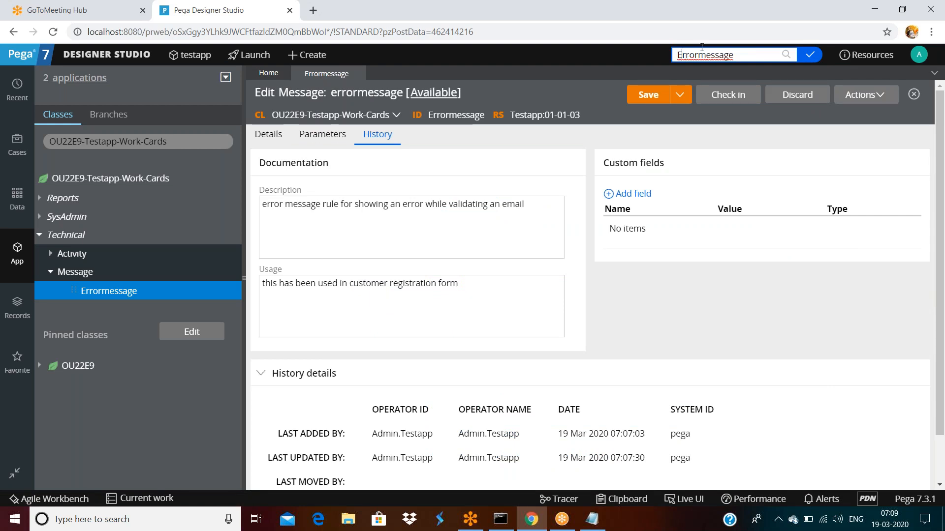
pyautogui.press('BackSpace')
pyautogui.write('e')
pyautogui.press('Return')
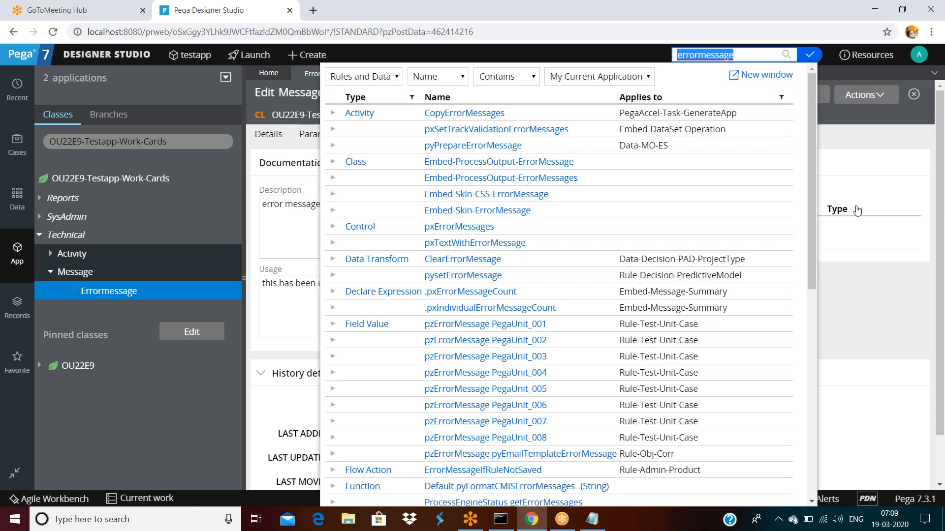
pyautogui.click(833, 208)
# Step: Paste Errormessage over the search term and browse the matching rules again
pyautogui.doubleClick(456, 115)
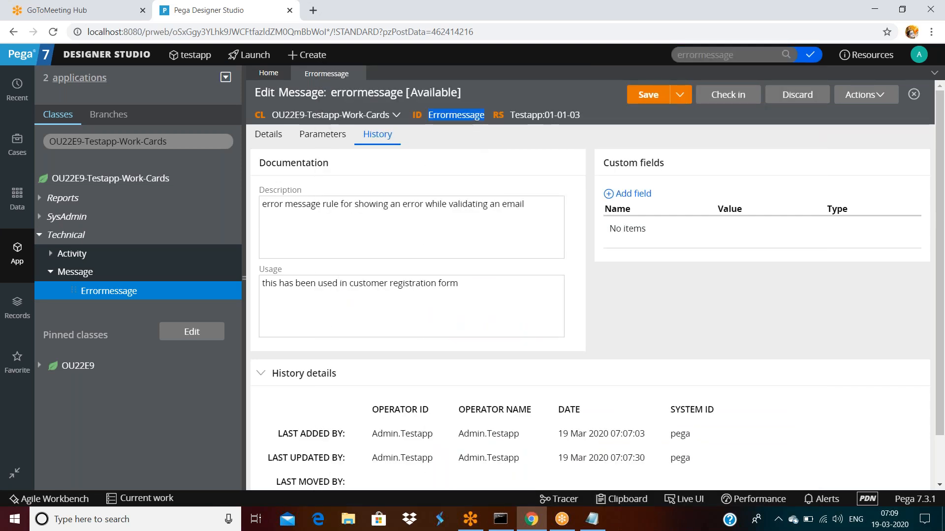
pyautogui.hotkey('ctrl', 'c')
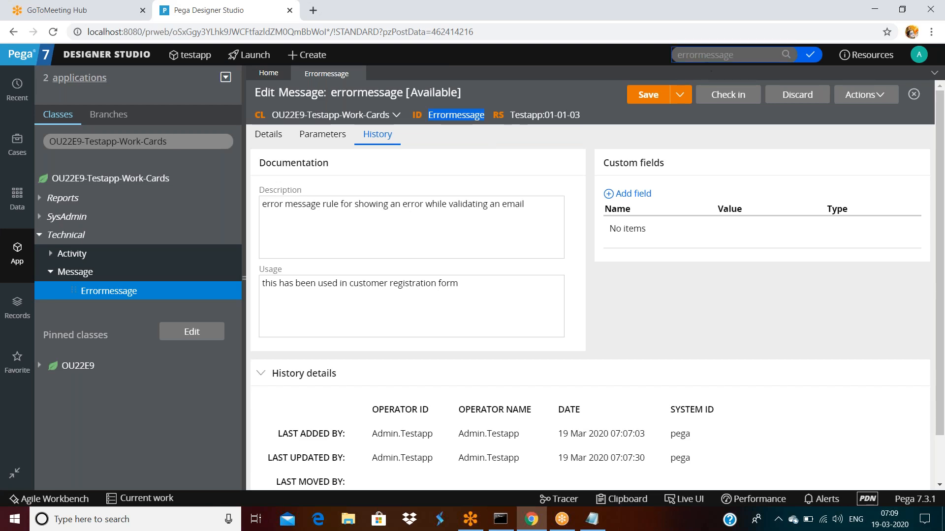
pyautogui.click(714, 54)
pyautogui.hotkey('ctrl', 'a')
pyautogui.hotkey('ctrl', 'v')
pyautogui.press('Return')
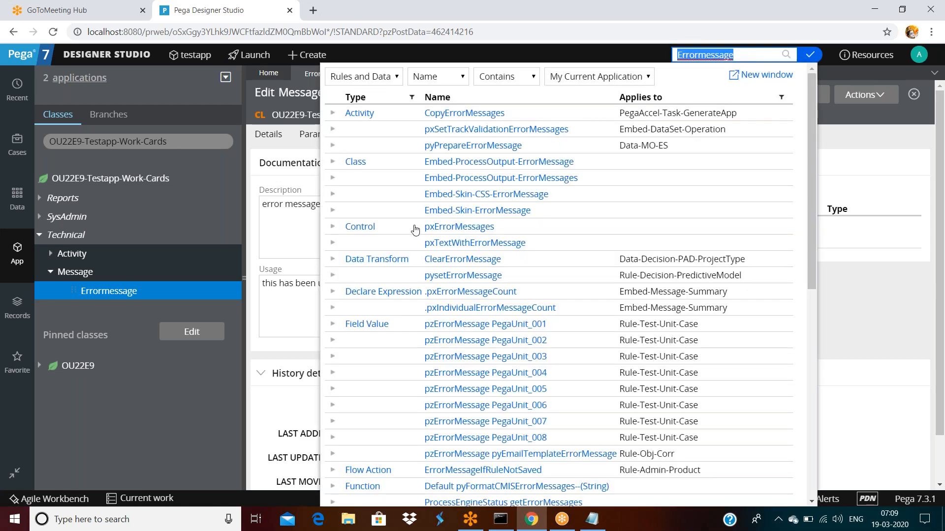
pyautogui.scroll(-1, 415, 230)
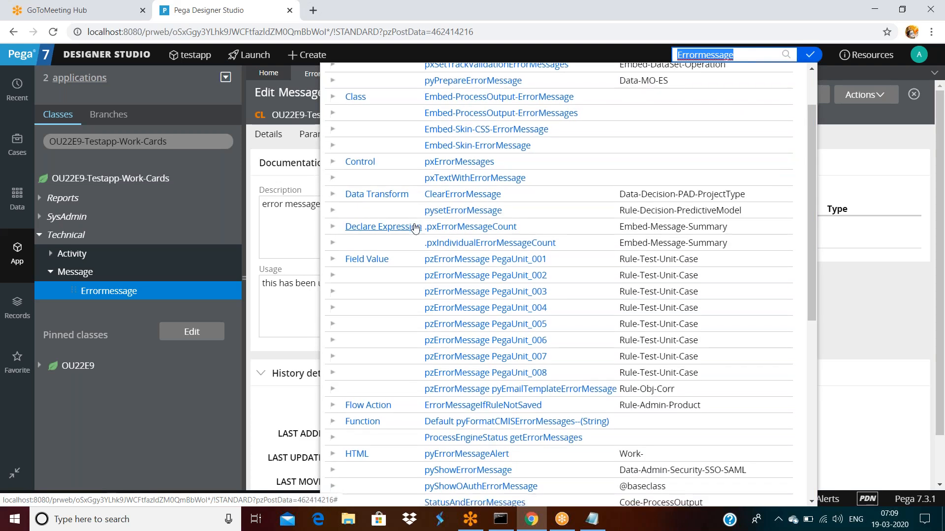
pyautogui.scroll(-2, 415, 229)
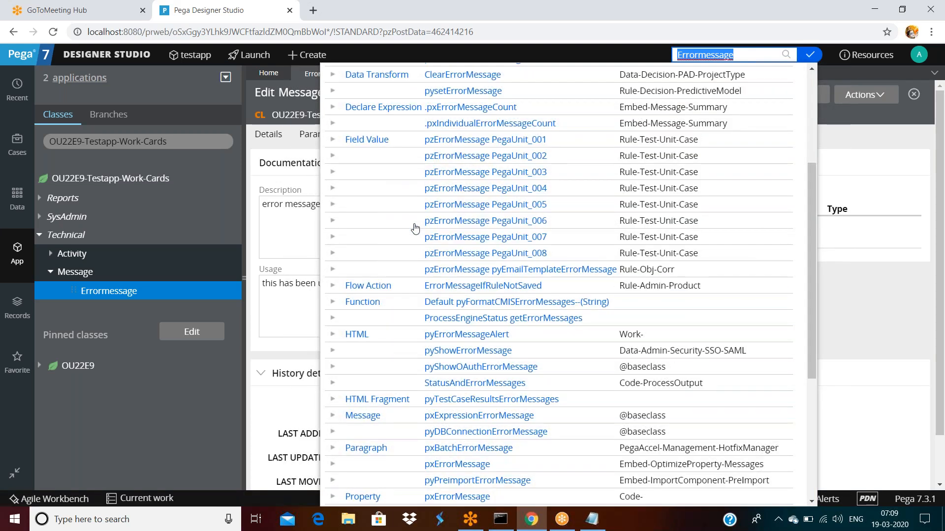
pyautogui.scroll(-4, 415, 228)
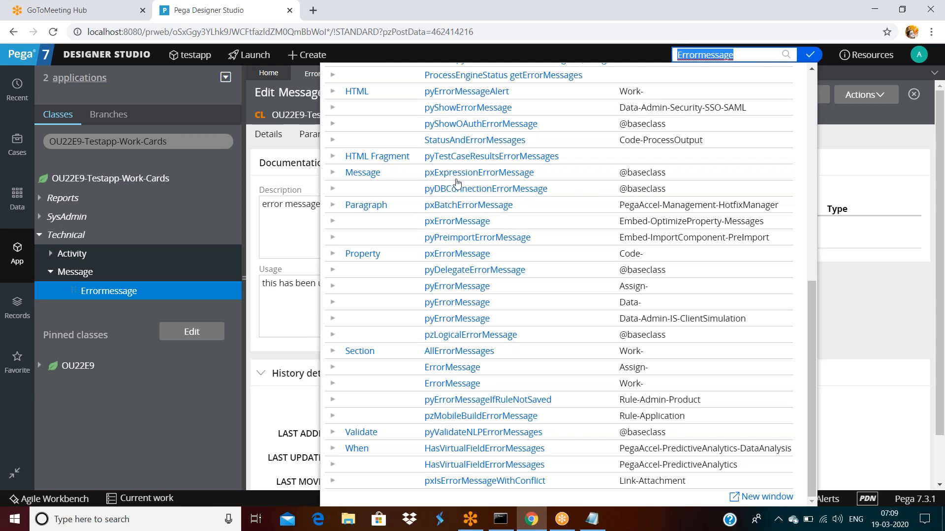
pyautogui.click(898, 181)
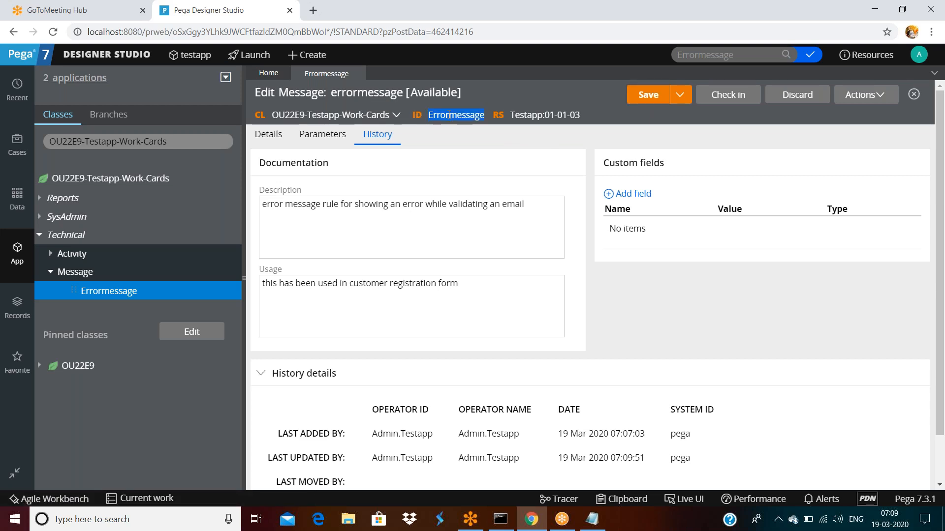
# Step: Search for 'old:Errormessage' and scroll through the results
pyautogui.rightClick(448, 114)
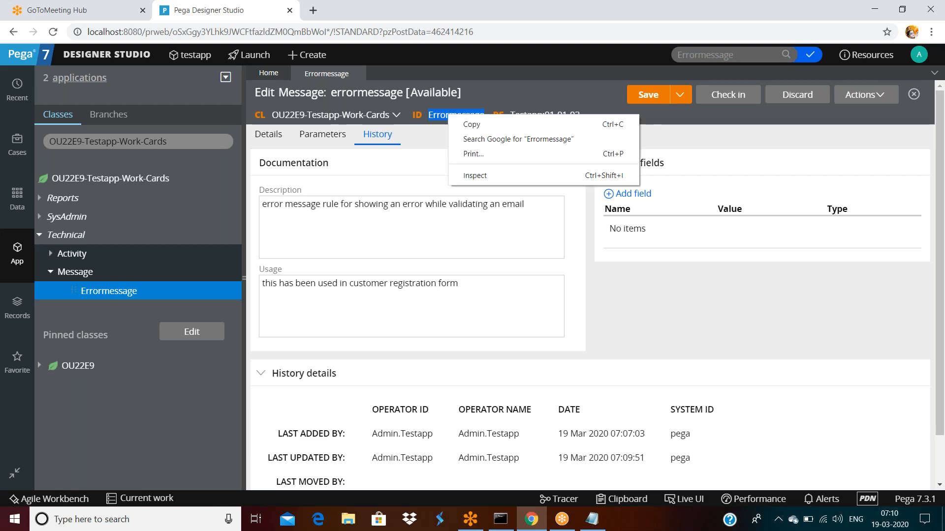
pyautogui.click(747, 60)
pyautogui.hotkey('ctrl', 'v')
pyautogui.press('Home')
pyautogui.write('old')
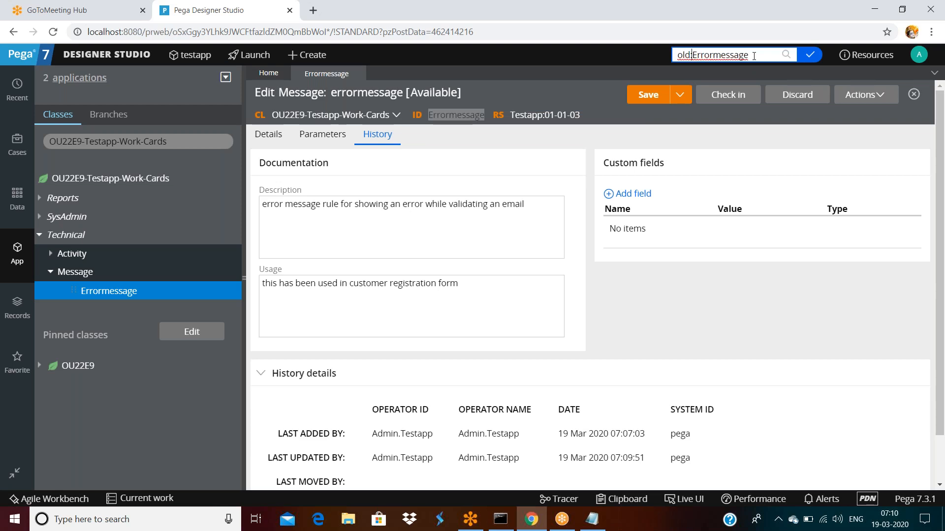
pyautogui.press('Return')
pyautogui.scroll(-6, 338, 308)
pyautogui.scroll(-10, 339, 308)
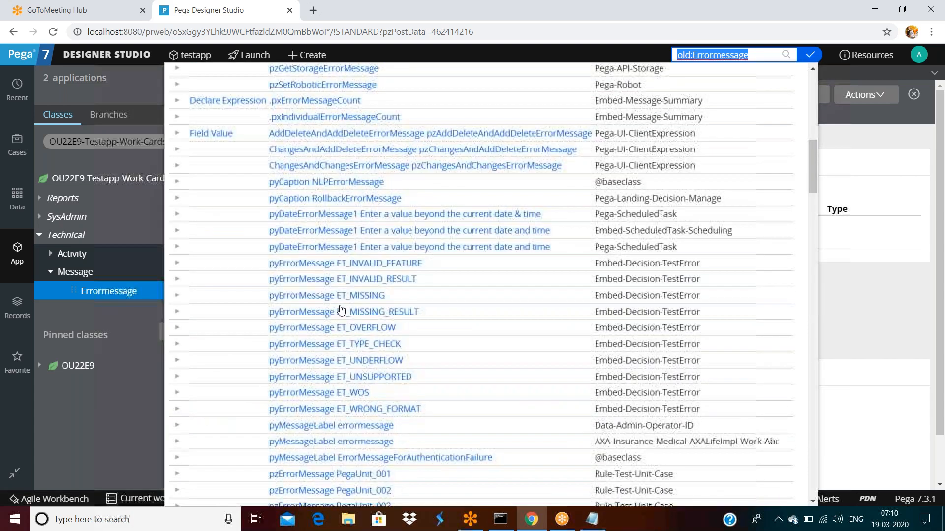
pyautogui.scroll(5, 357, 322)
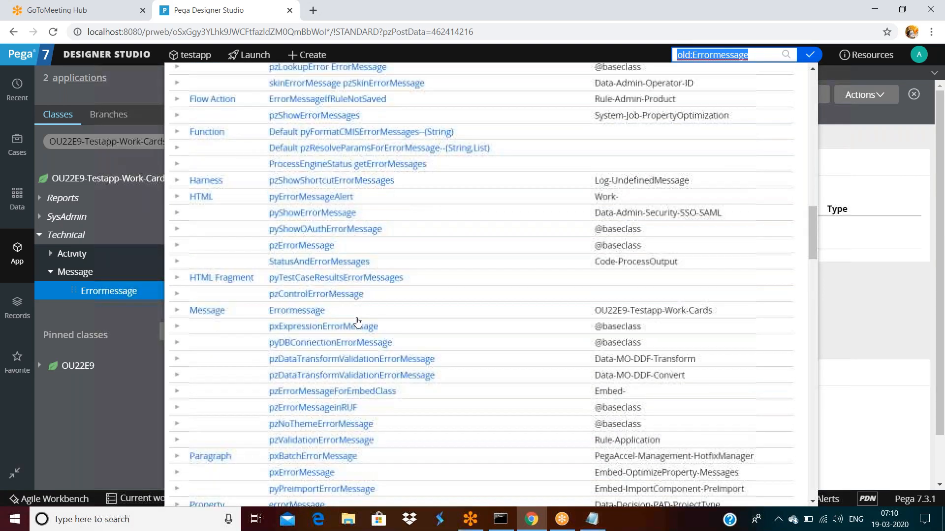
pyautogui.scroll(-3, 358, 322)
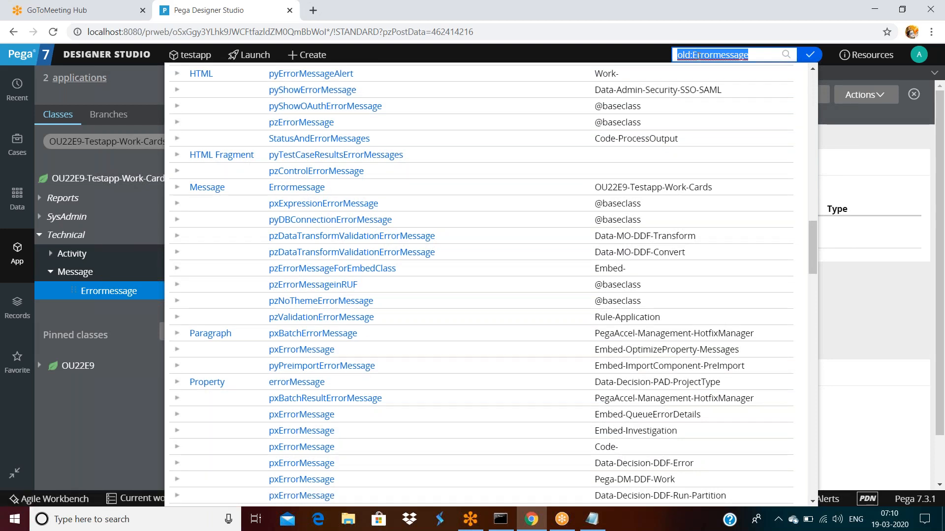
# Step: Expand the Message Errormessage result to see its two versions
pyautogui.click(752, 55)
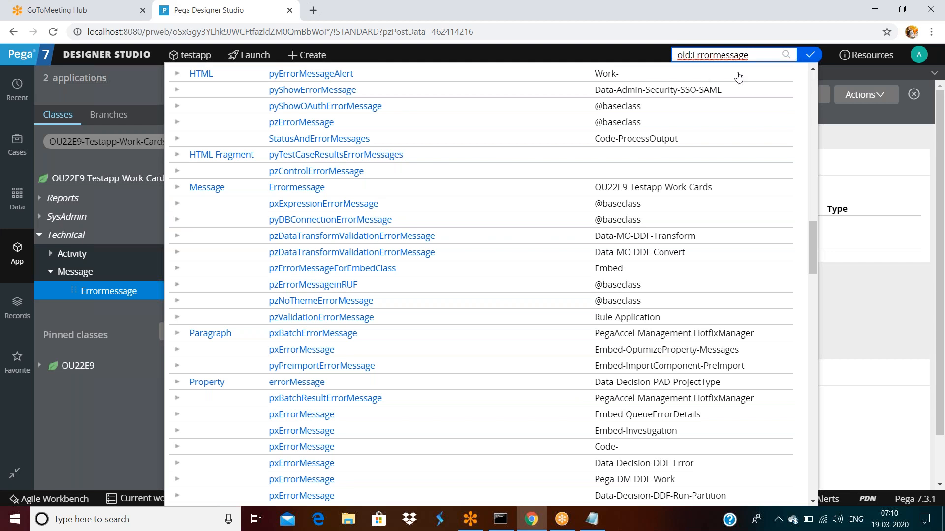
pyautogui.doubleClick(755, 58)
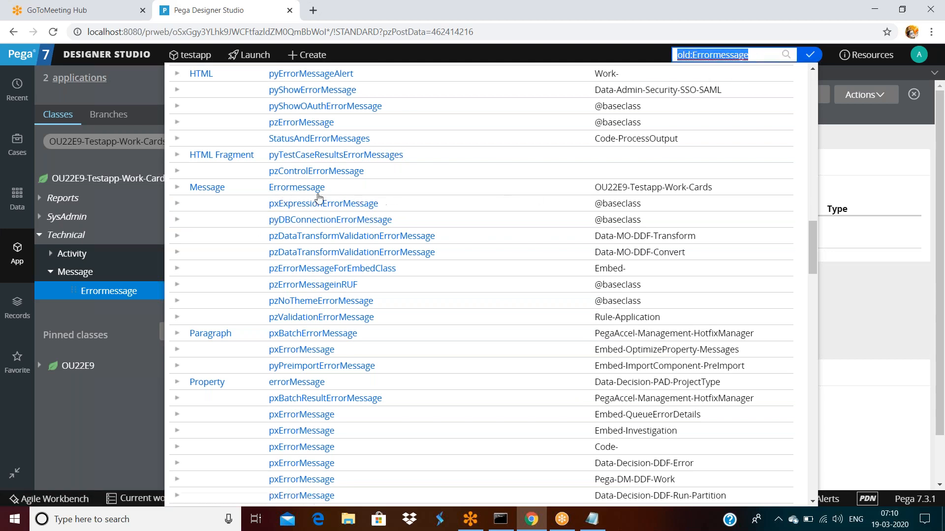
pyautogui.click(750, 56)
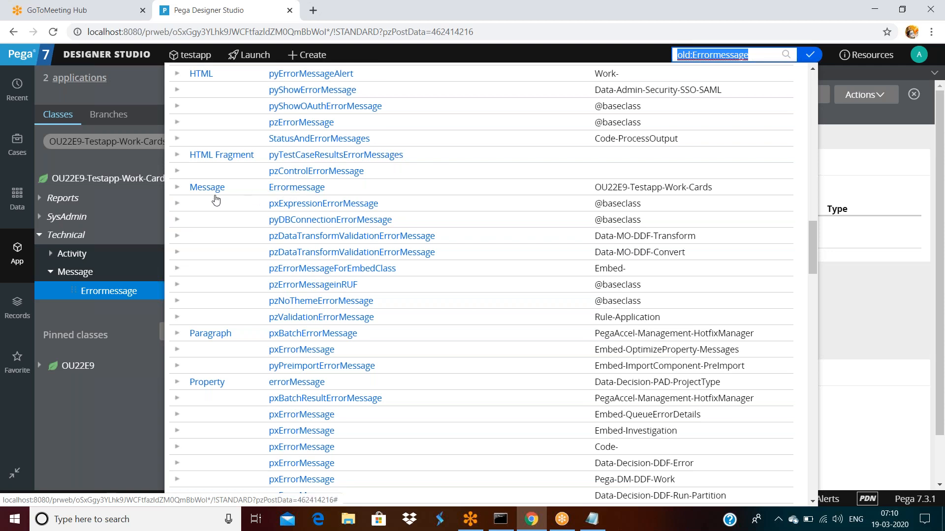
pyautogui.click(177, 188)
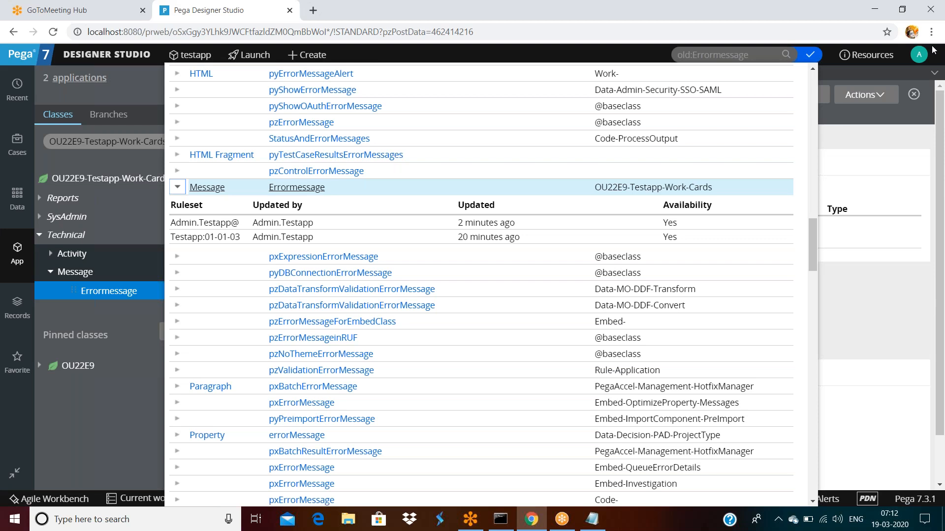
# Step: Open the operator profile and highlight the private ruleset above myprod:01-01-01 in Rulesets
pyautogui.click(919, 54)
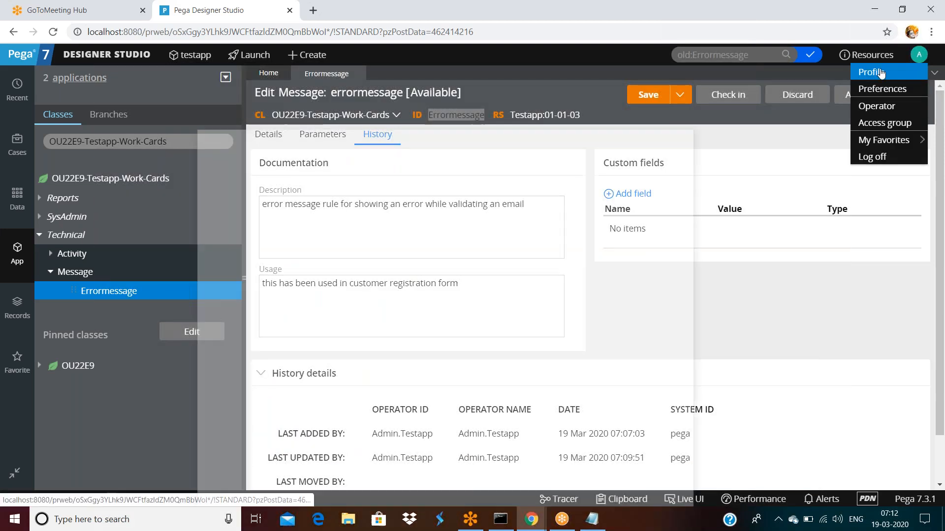
pyautogui.click(880, 73)
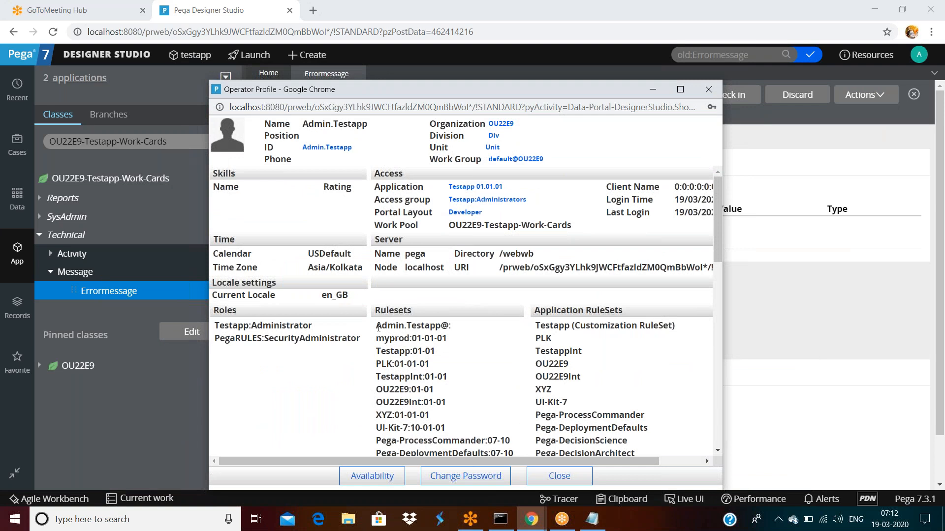
pyautogui.moveTo(377, 327); pyautogui.dragTo(445, 326)
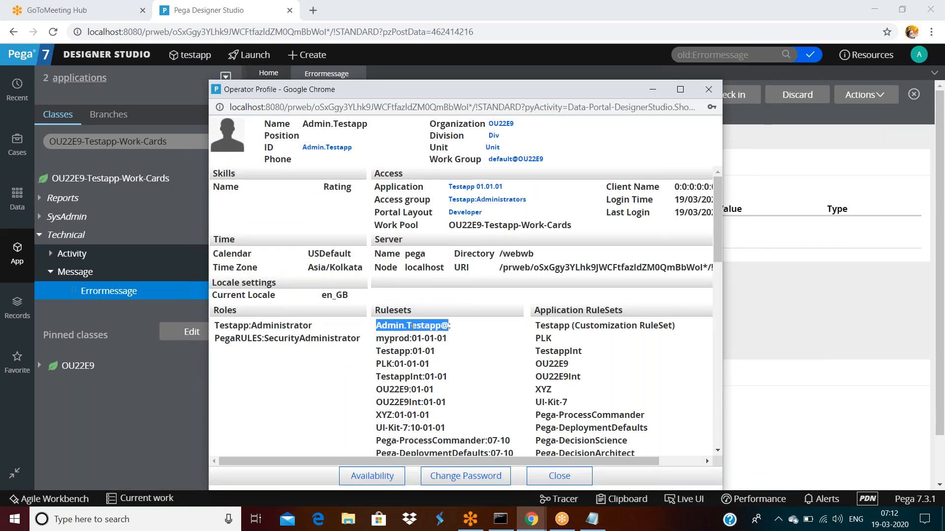
pyautogui.doubleClick(408, 327)
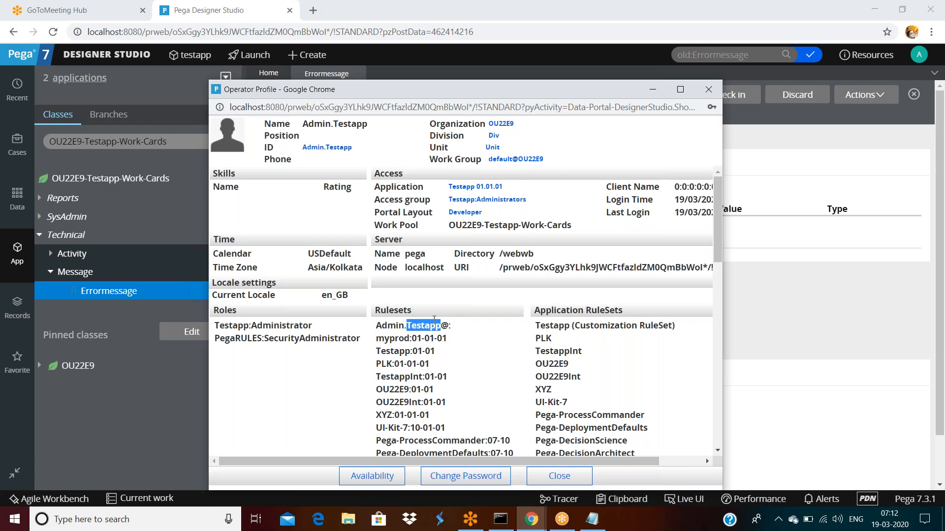
pyautogui.moveTo(451, 326); pyautogui.dragTo(382, 326)
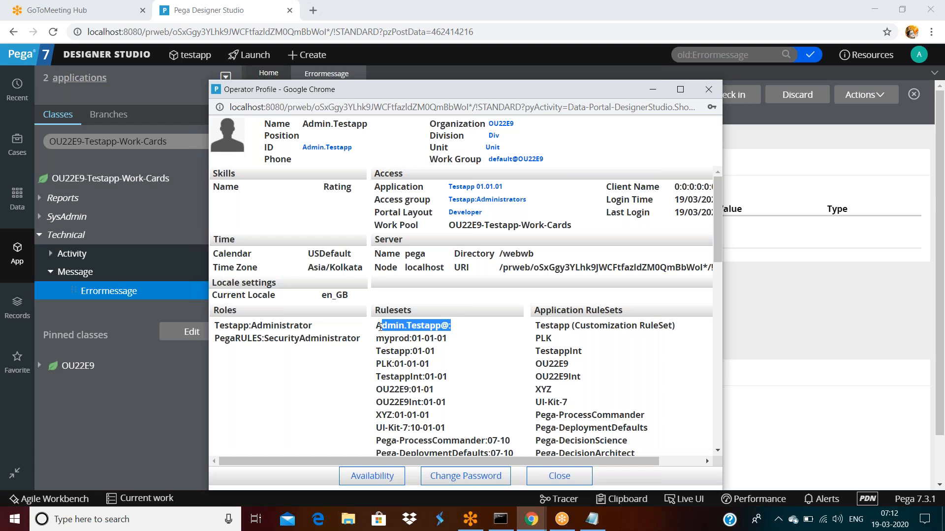
pyautogui.moveTo(377, 339); pyautogui.dragTo(409, 402)
pyautogui.moveTo(377, 326); pyautogui.dragTo(451, 327)
# Step: Close the operator profile and save the Errormessage rule showing its Error category message
pyautogui.click(840, 133)
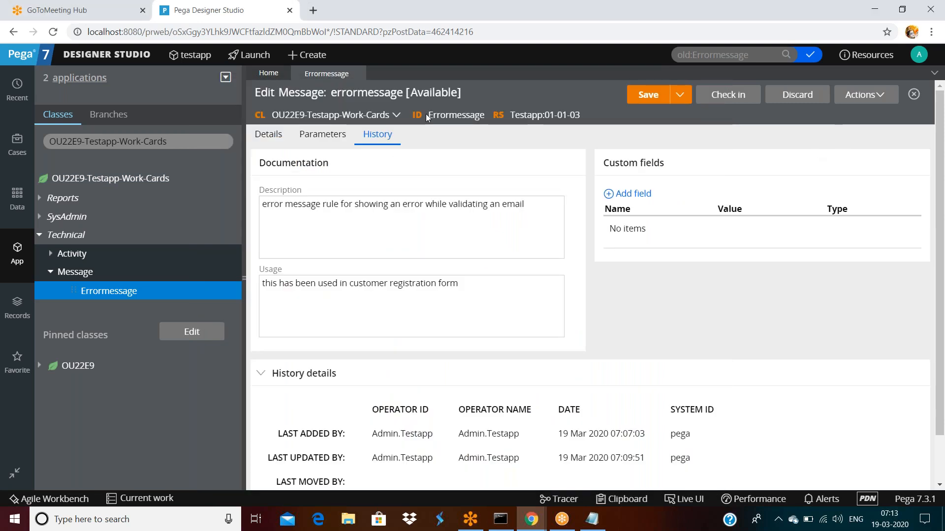
pyautogui.click(268, 134)
pyautogui.click(664, 97)
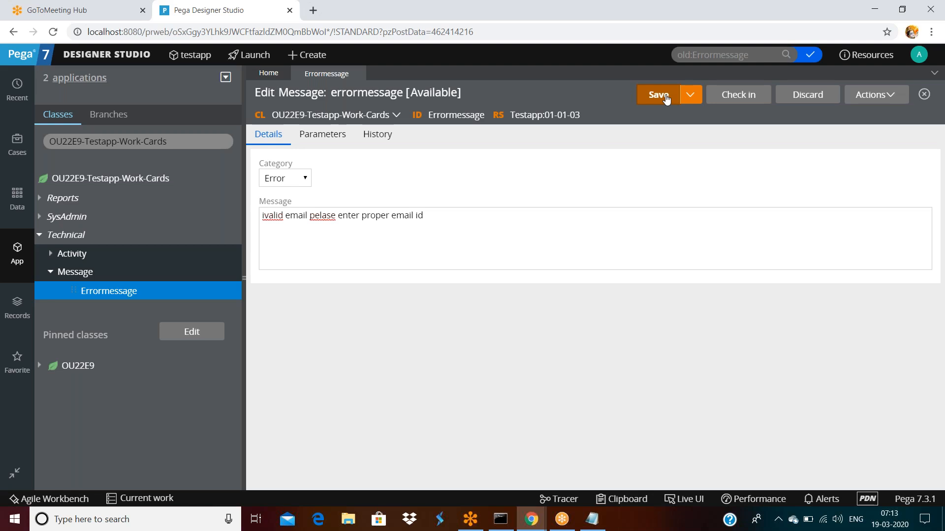
# Step: Log off, then sign back in with the saved login to reach the Home dashboard
pyautogui.click(920, 54)
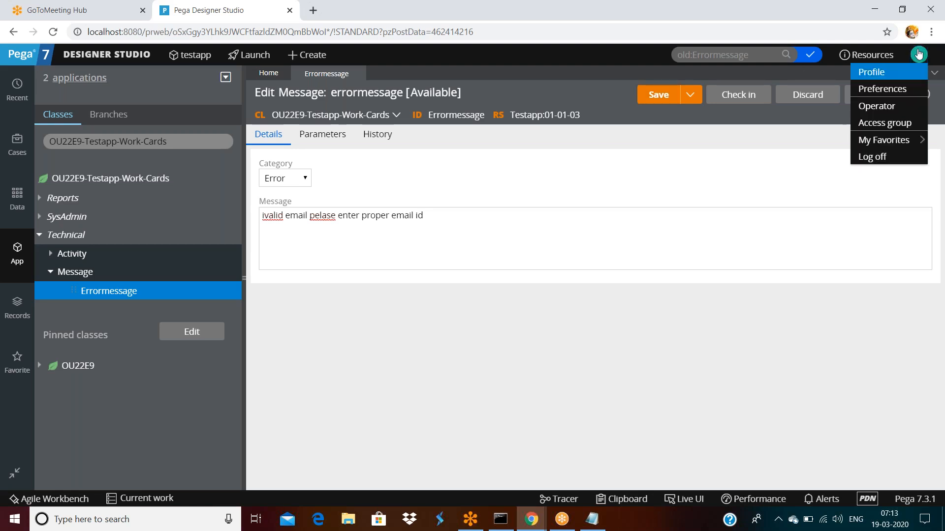
pyautogui.click(874, 156)
pyautogui.click(419, 208)
pyautogui.doubleClick(420, 211)
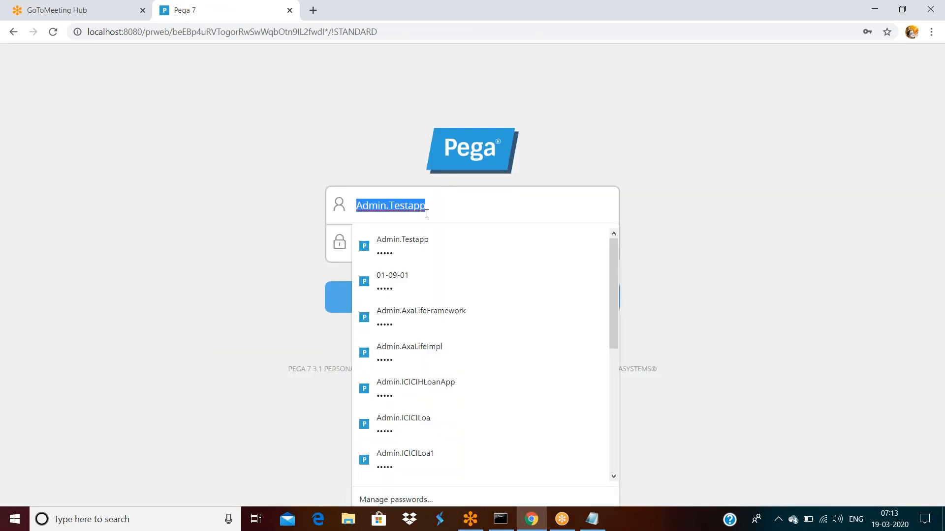
pyautogui.click(473, 196)
pyautogui.click(744, 197)
pyautogui.click(485, 299)
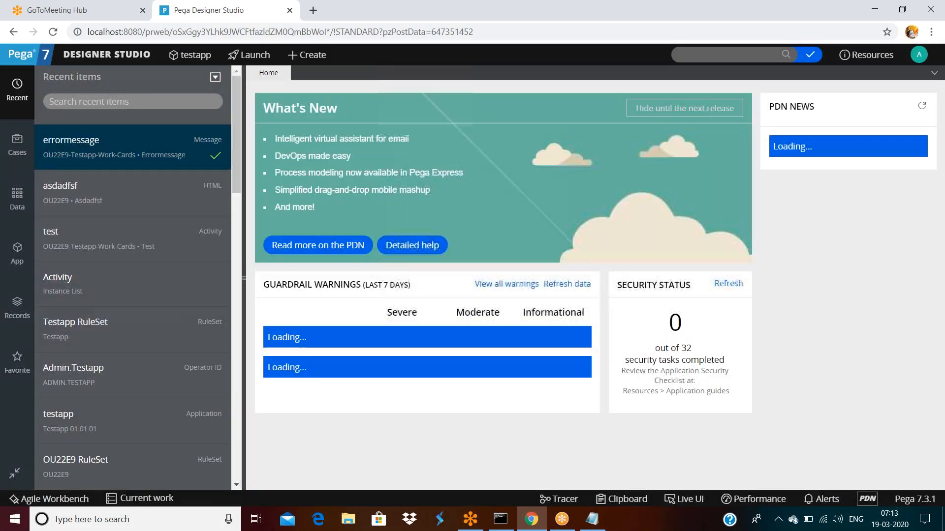
pyautogui.click(913, 58)
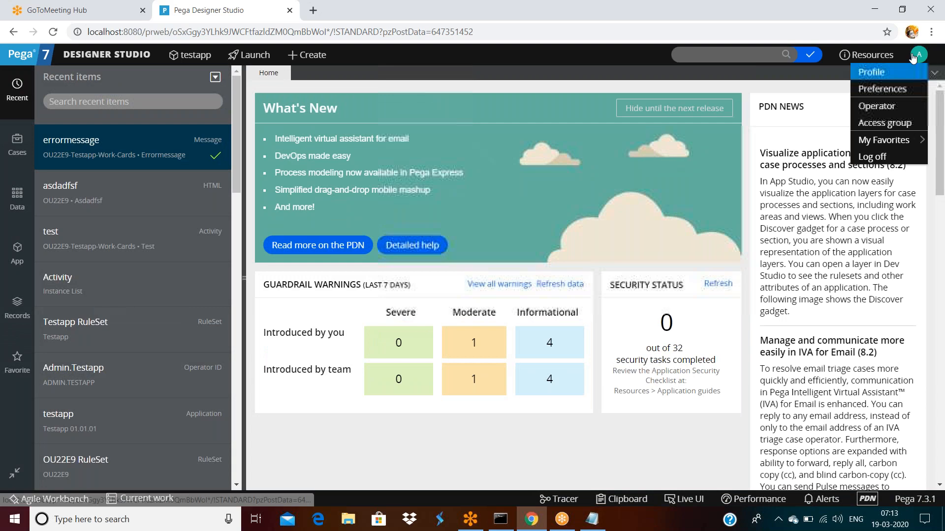
# Step: Save the current operator record as a copy, appending 3 to its description and operator ID
pyautogui.click(876, 106)
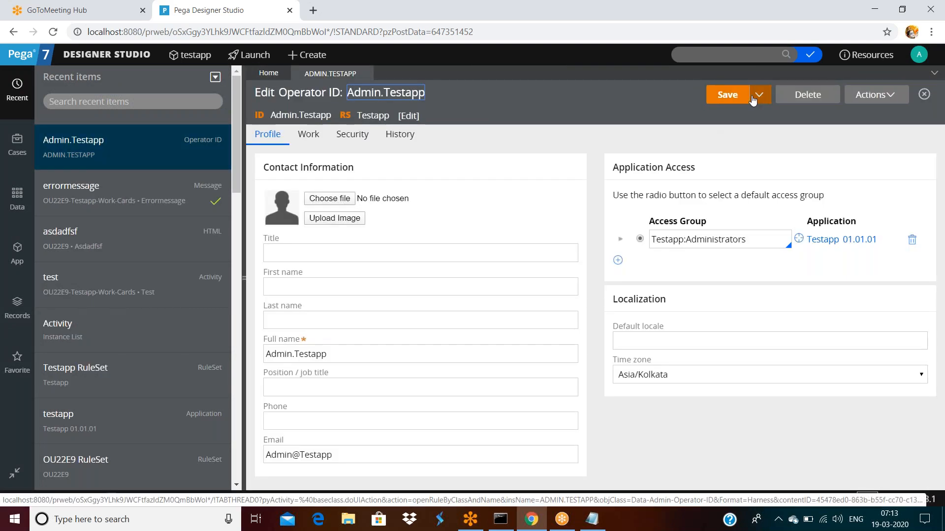
pyautogui.click(749, 95)
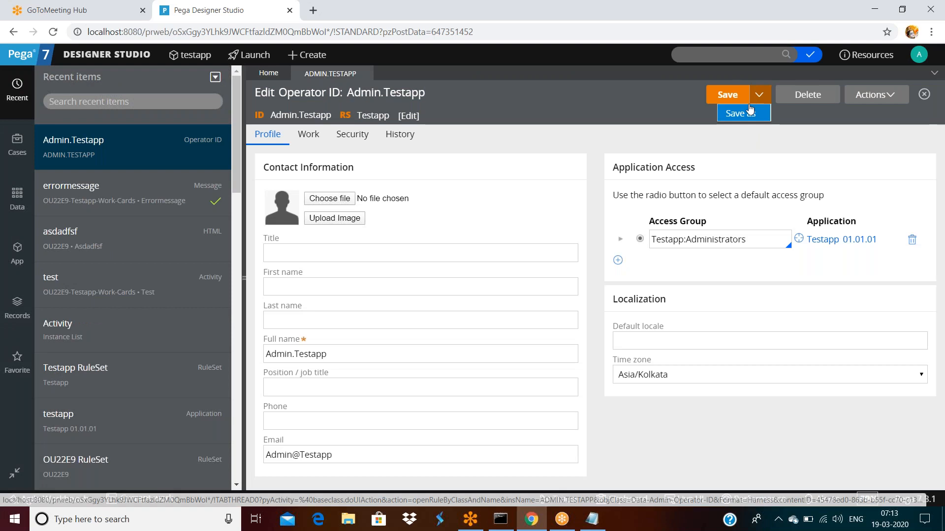
pyautogui.click(738, 113)
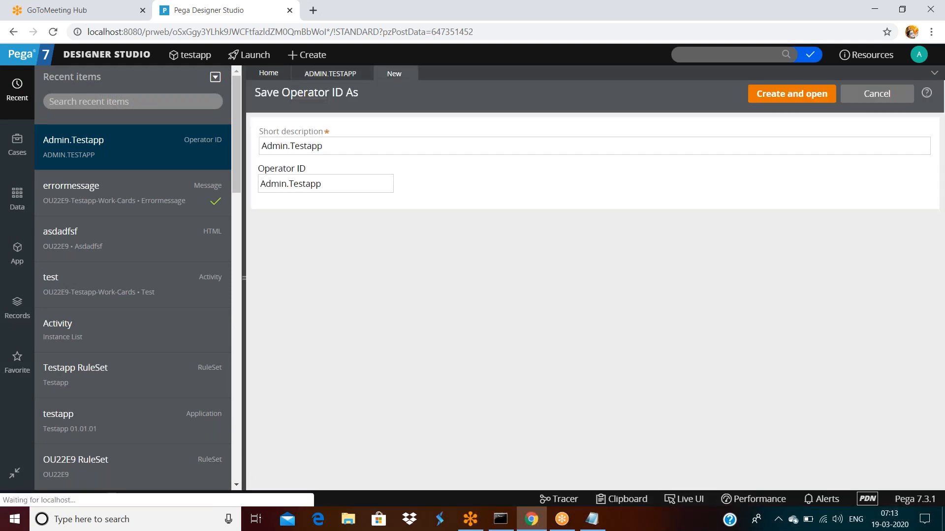
pyautogui.click(352, 146)
pyautogui.write('3')
pyautogui.click(358, 185)
pyautogui.write('3')
pyautogui.click(768, 96)
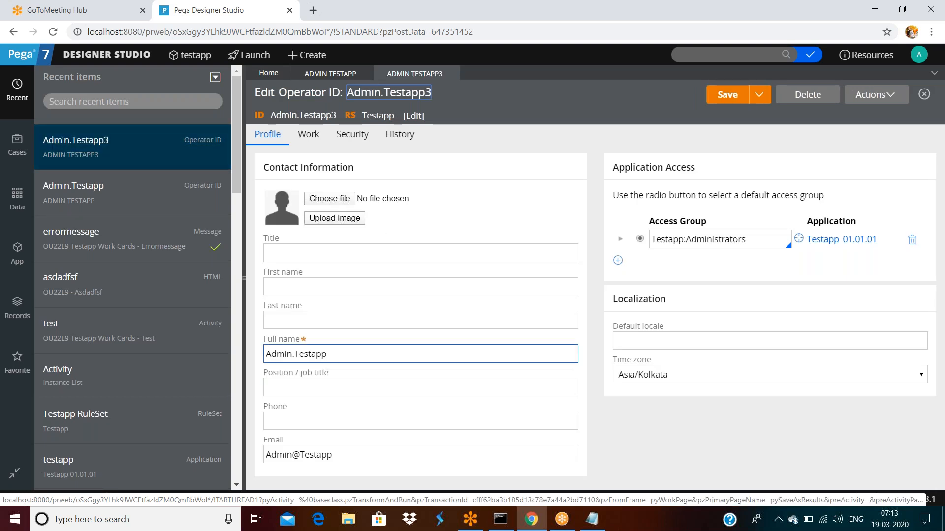
# Step: Append 3 to the new operator's full name and e-mail, save it, and log off
pyautogui.click(338, 354)
pyautogui.write('3')
pyautogui.click(355, 453)
pyautogui.write('3')
pyautogui.click(727, 95)
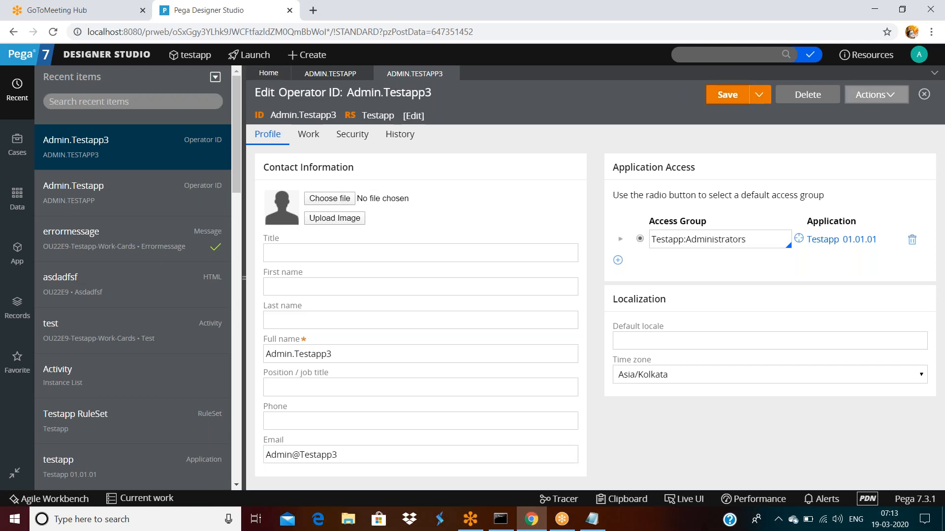
pyautogui.click(919, 54)
pyautogui.click(871, 157)
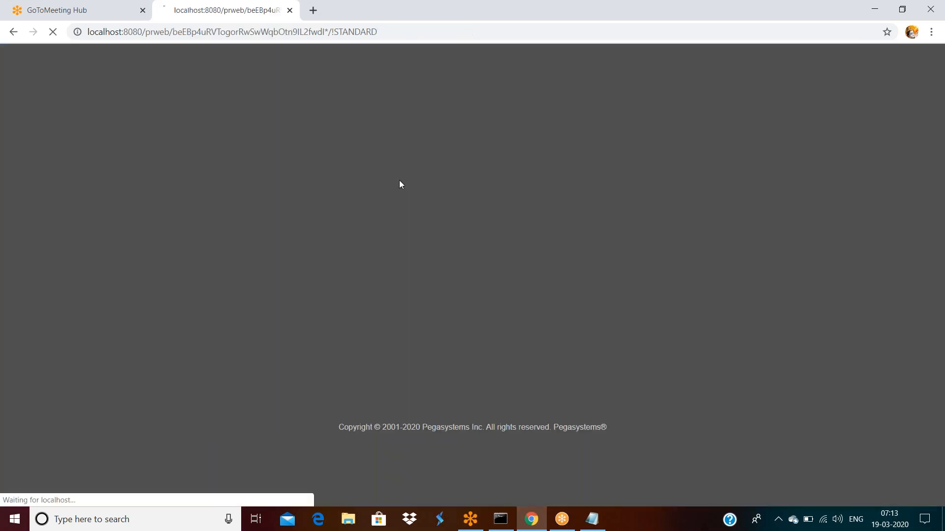
# Step: Log in as the new operator by appending 3 to the saved username
pyautogui.doubleClick(446, 206)
pyautogui.click(478, 204)
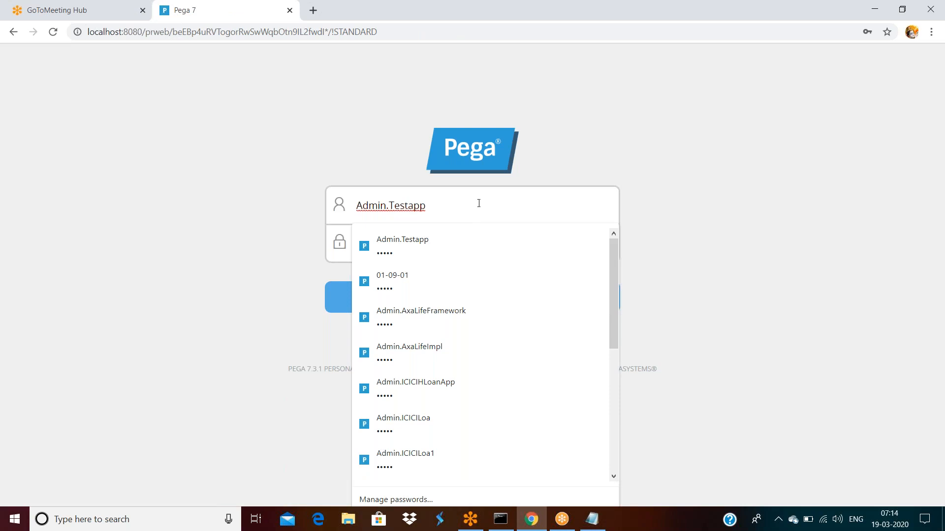
pyautogui.write('3')
pyautogui.press('Return')
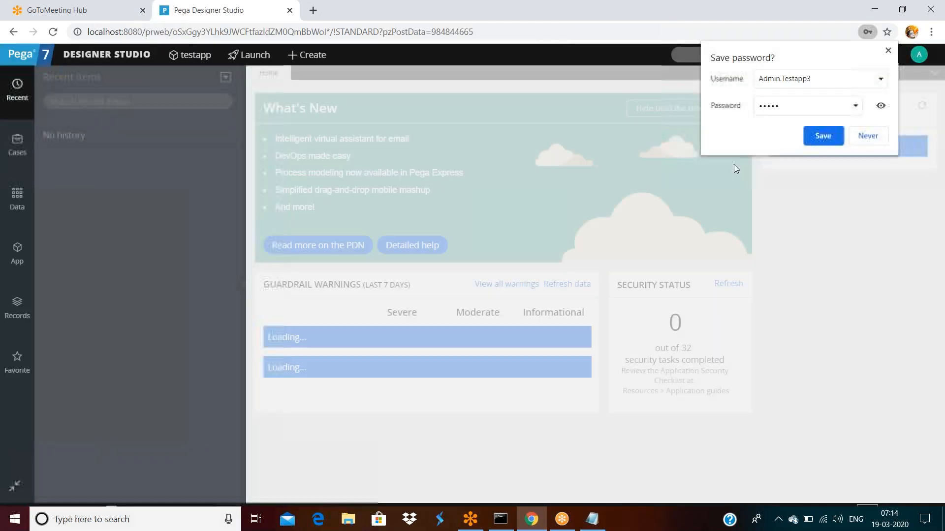
pyautogui.click(888, 51)
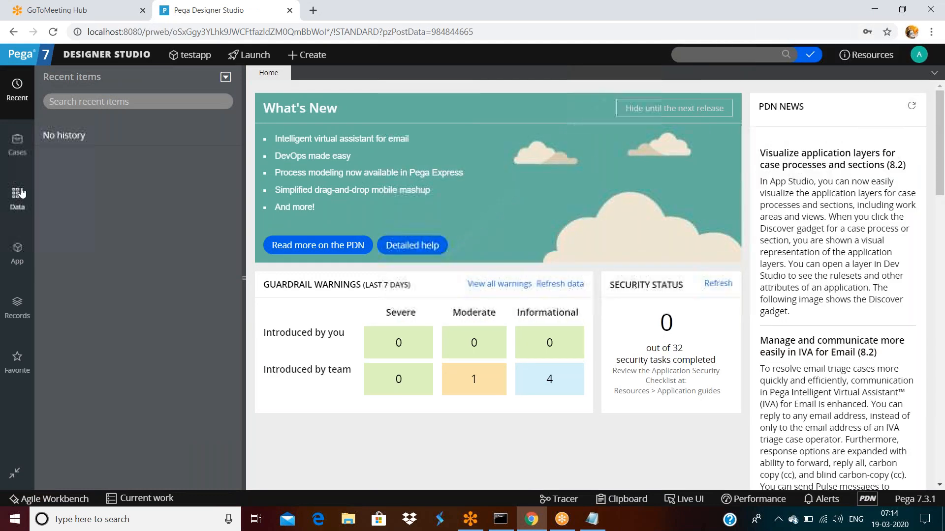
# Step: Search the header box for 'old:errormessage', fixing a typo along the way
pyautogui.click(17, 251)
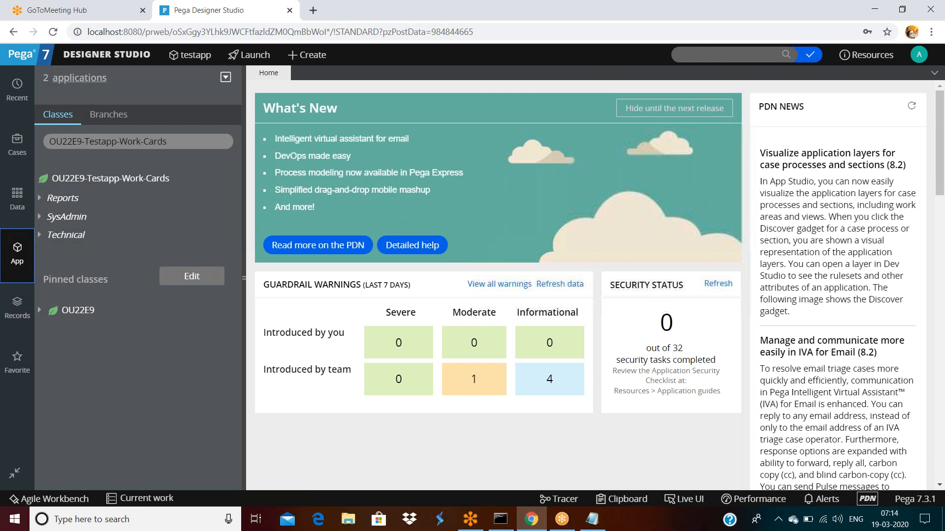
pyautogui.click(714, 54)
pyautogui.write('old;error')
pyautogui.press('BackSpace')
pyautogui.press('BackSpace')
pyautogui.press('BackSpace')
pyautogui.press('BackSpace')
pyautogui.press('BackSpace')
pyautogui.press('BackSpace')
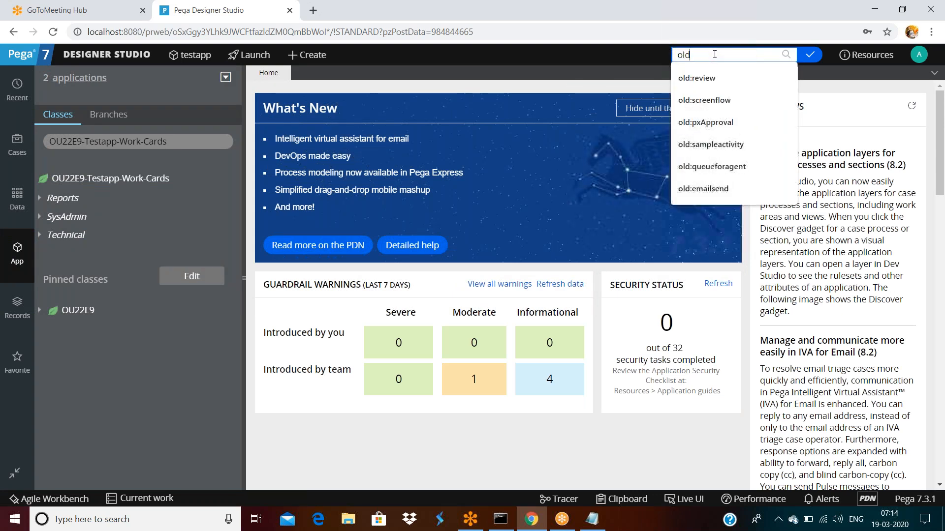
pyautogui.write(':errornessage')
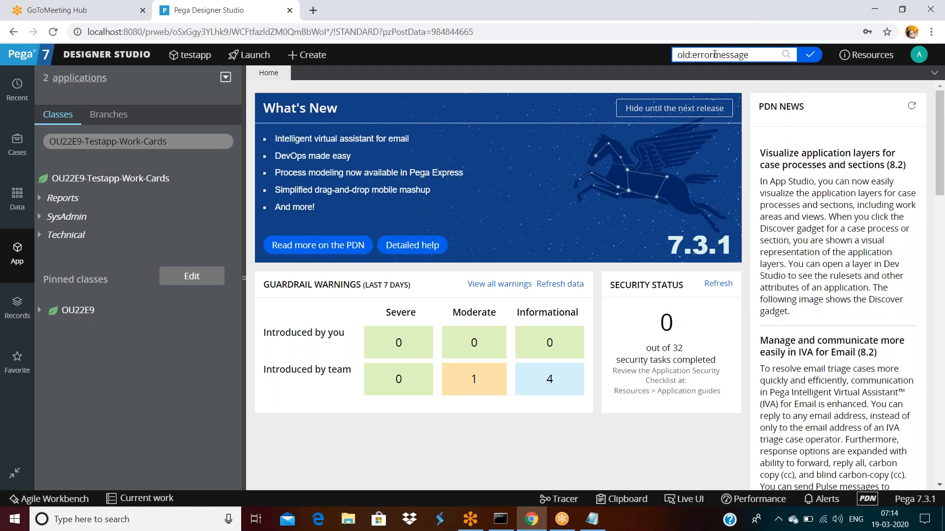
pyautogui.press('Return')
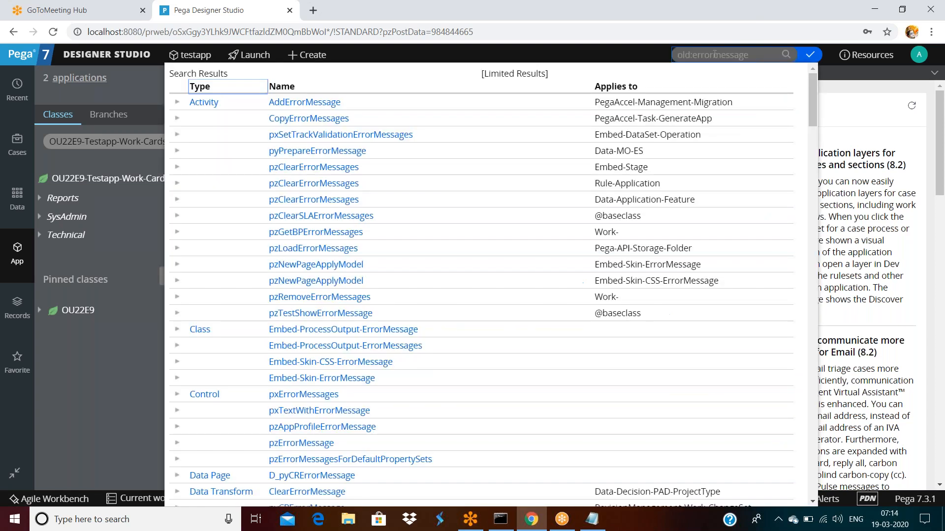
# Step: Scroll to the Message results and open the Errormessage rule for OU22E9-Testapp-Work-Cards
pyautogui.scroll(-15, 316, 297)
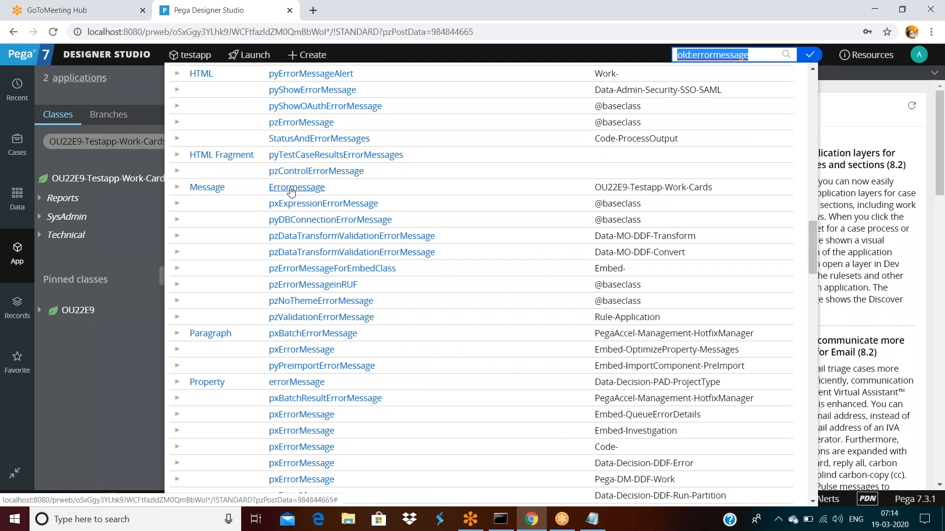
pyautogui.click(296, 187)
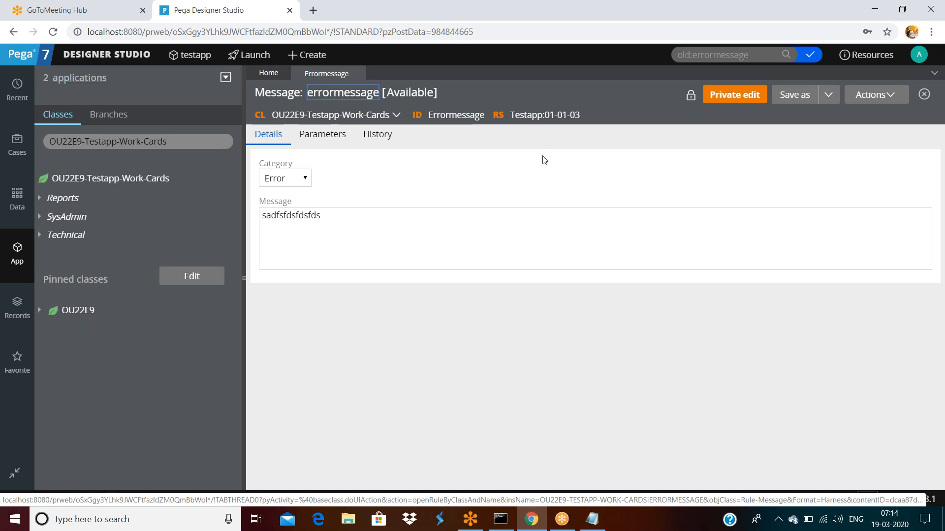
pyautogui.doubleClick(463, 115)
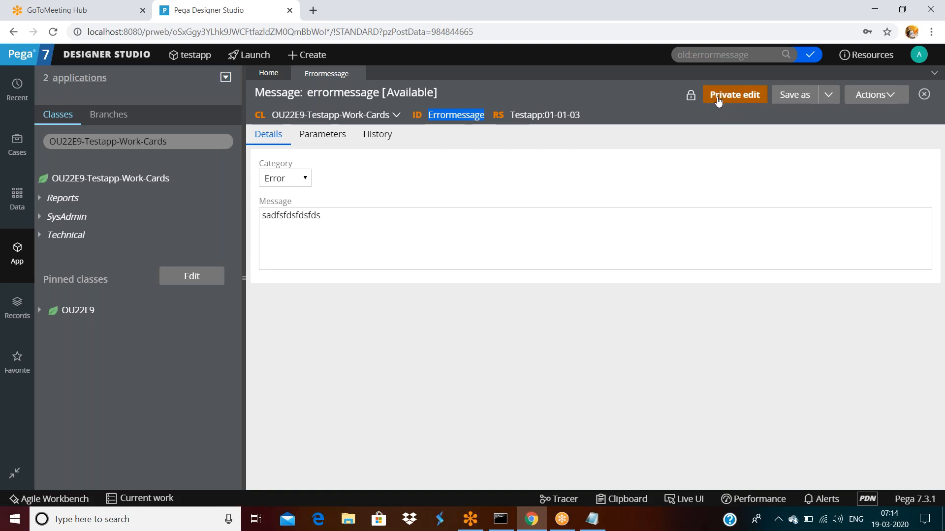
# Step: Check the lock notice to see which operator has the rule checked out
pyautogui.click(691, 96)
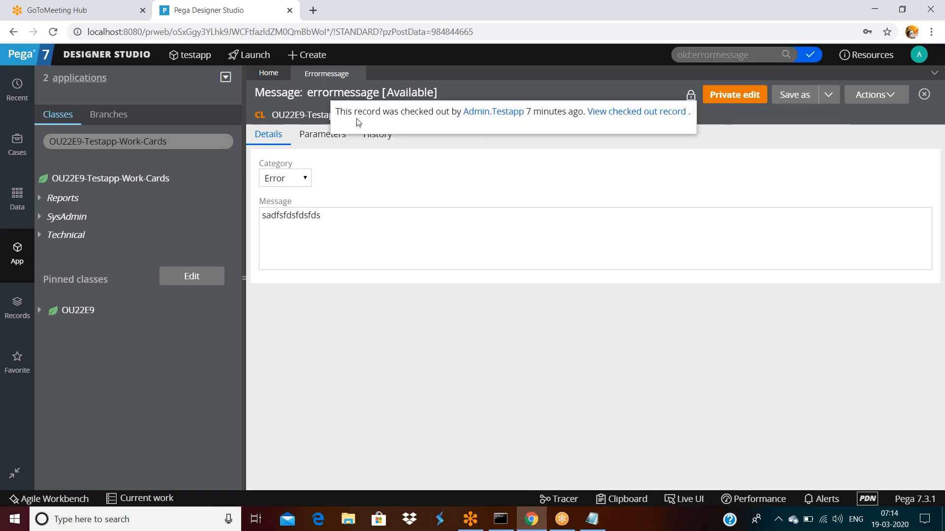
pyautogui.moveTo(358, 112); pyautogui.dragTo(460, 115)
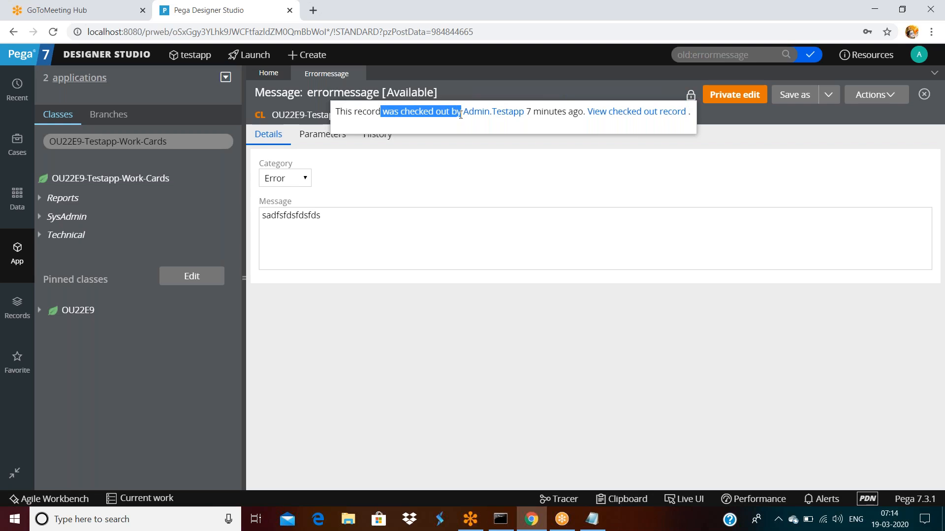
pyautogui.click(461, 115)
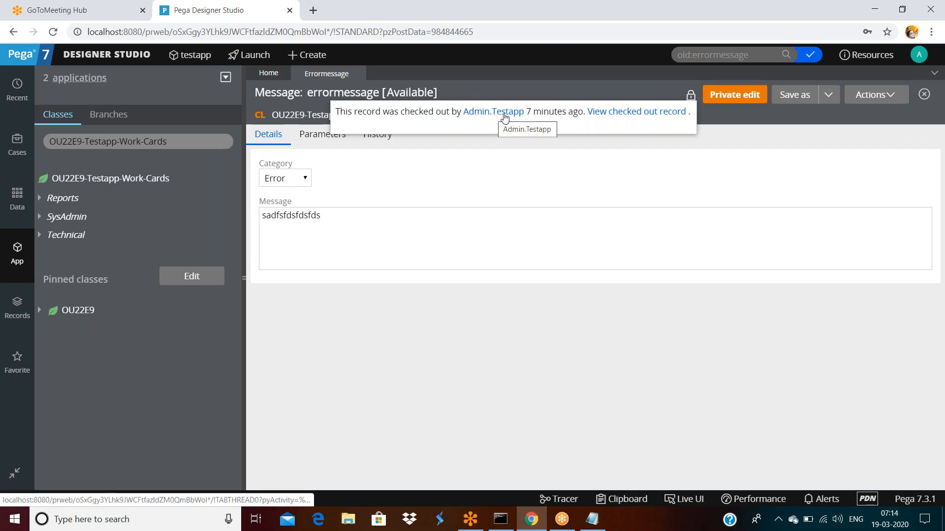
# Step: Open the checked-out copy and review its message 'ivalid email pelase enter proper email id'
pyautogui.click(626, 117)
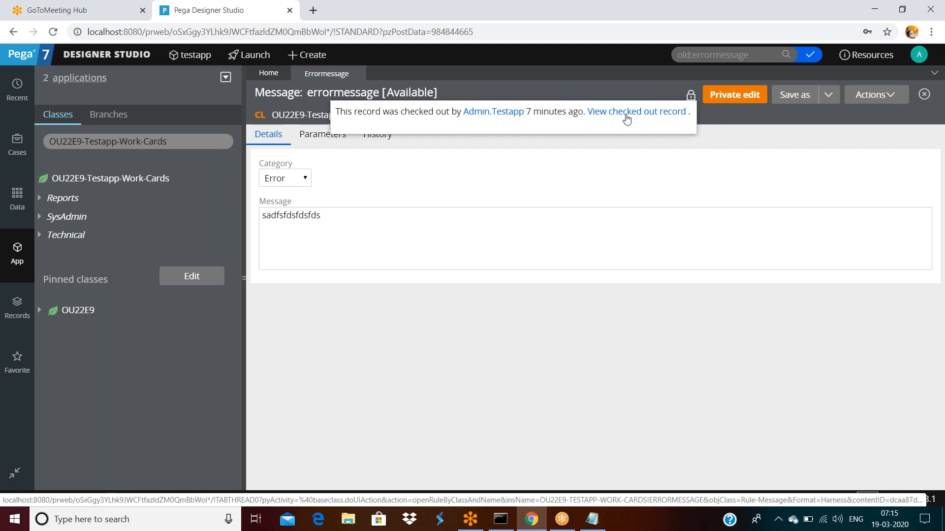
pyautogui.click(281, 223)
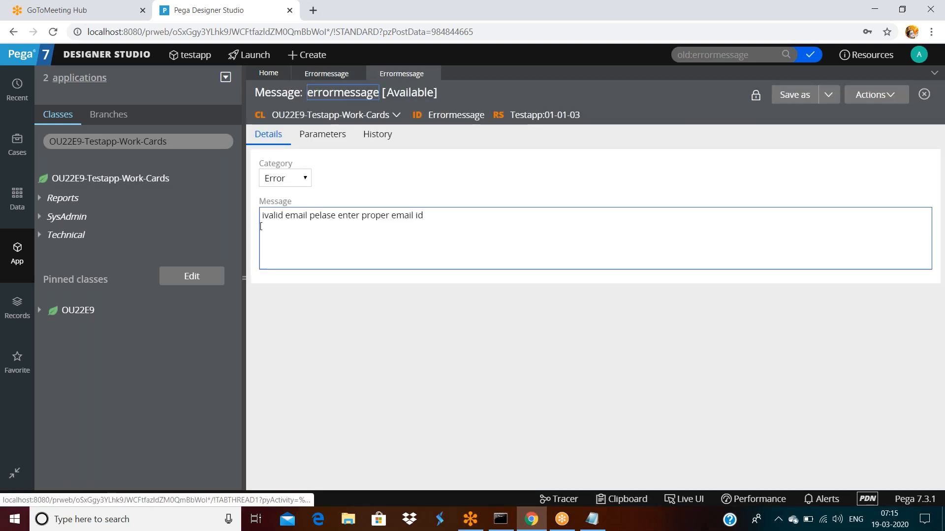
pyautogui.doubleClick(465, 223)
pyautogui.hotkey('ctrl', 'a')
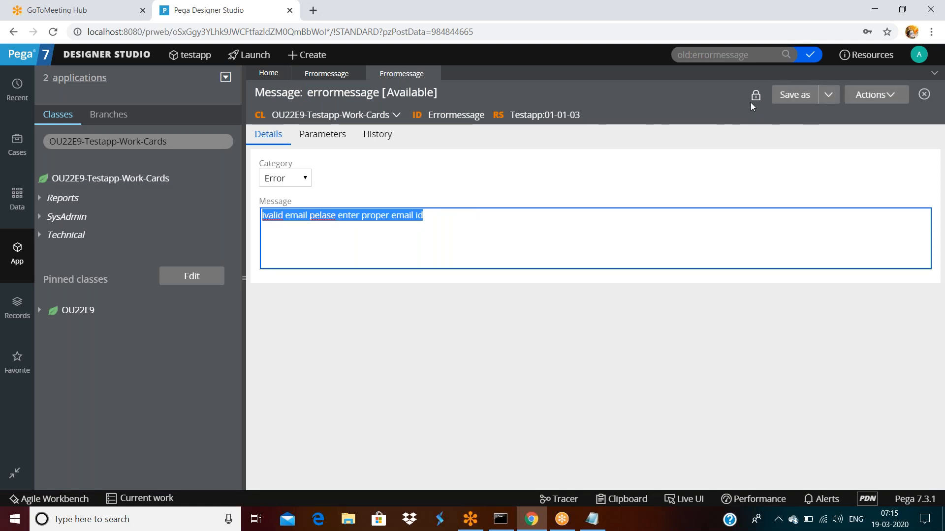
pyautogui.click(335, 75)
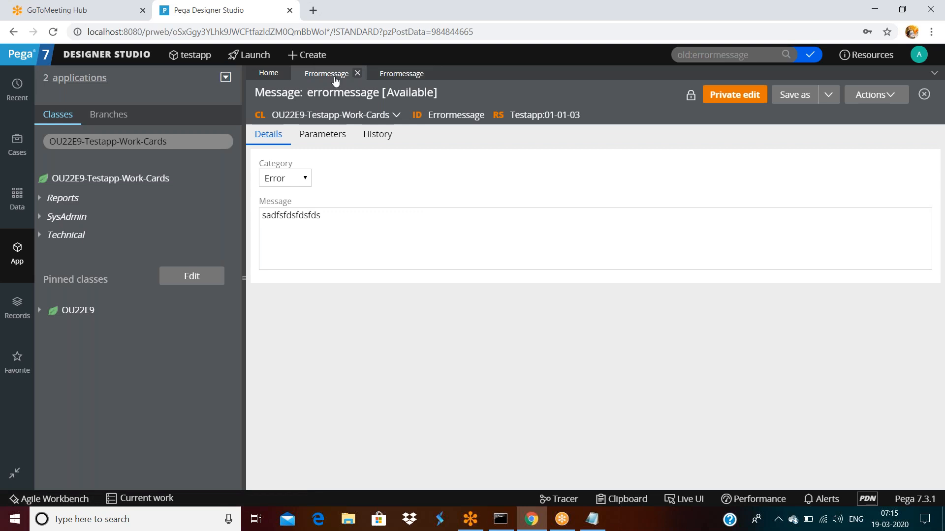
# Step: Select the original rule's message text 'sadfsfdsfdsfds' to review it
pyautogui.click(327, 214)
pyautogui.hotkey('ctrl', 'a')
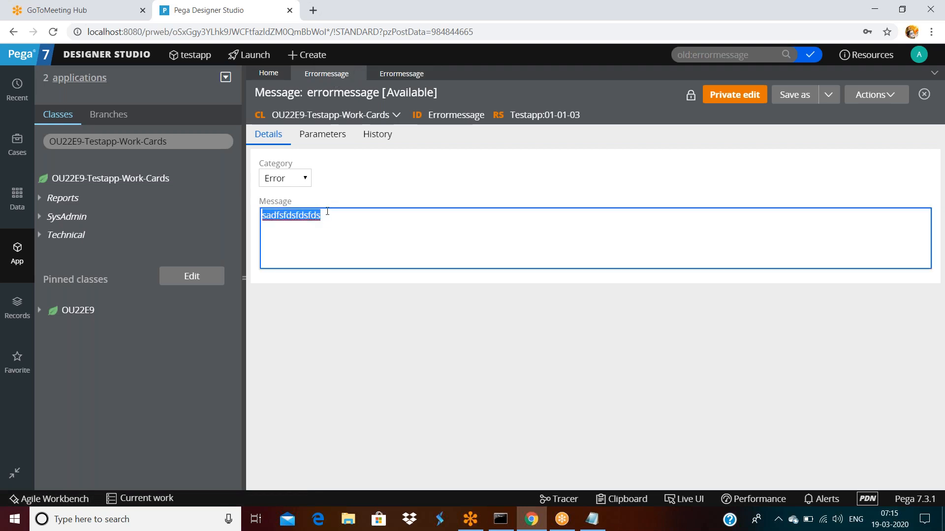
pyautogui.tripleClick(334, 213)
pyautogui.click(334, 213)
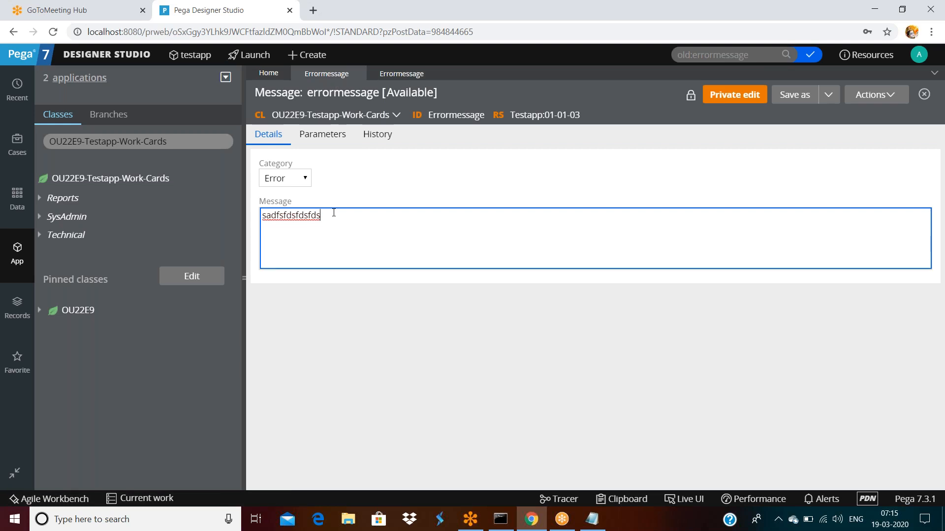
pyautogui.tripleClick(334, 213)
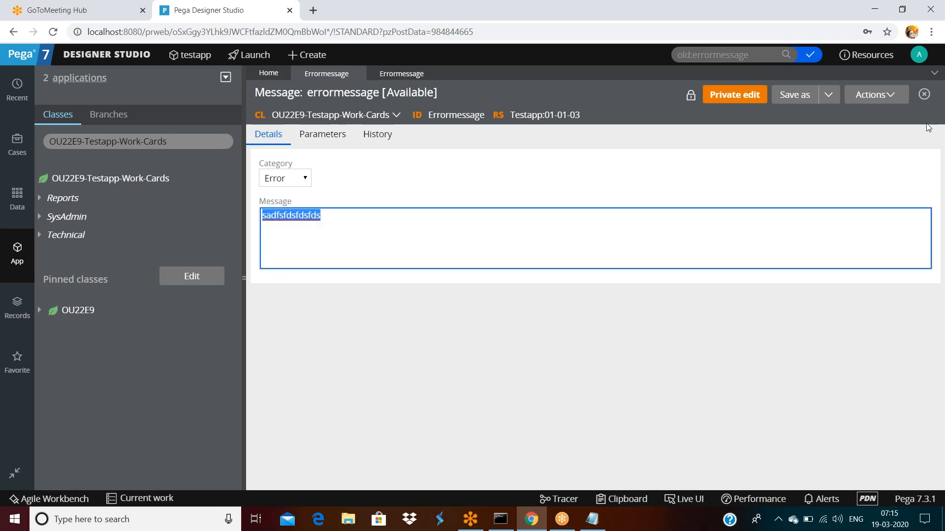
# Step: Review the current operator's profile, close it, and log off
pyautogui.click(917, 58)
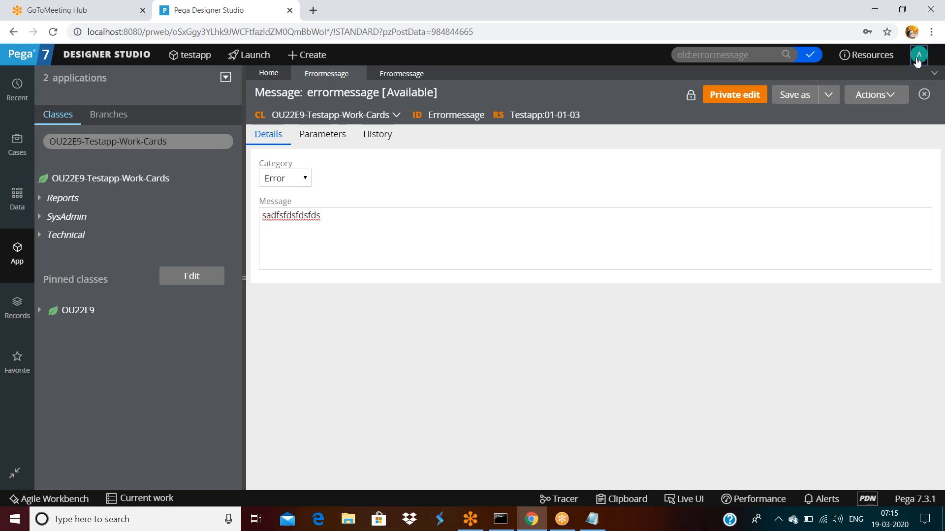
pyautogui.click(633, 118)
pyautogui.click(918, 55)
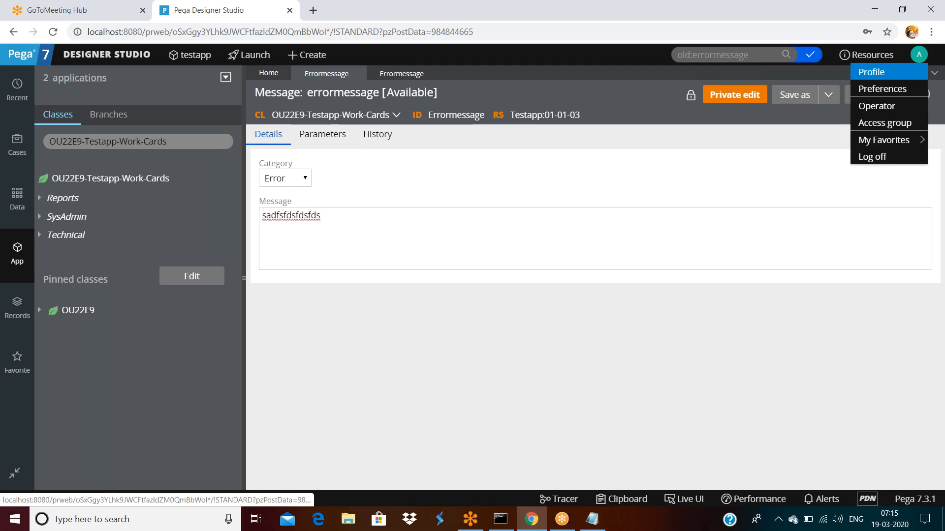
pyautogui.click(879, 74)
pyautogui.moveTo(531, 517)
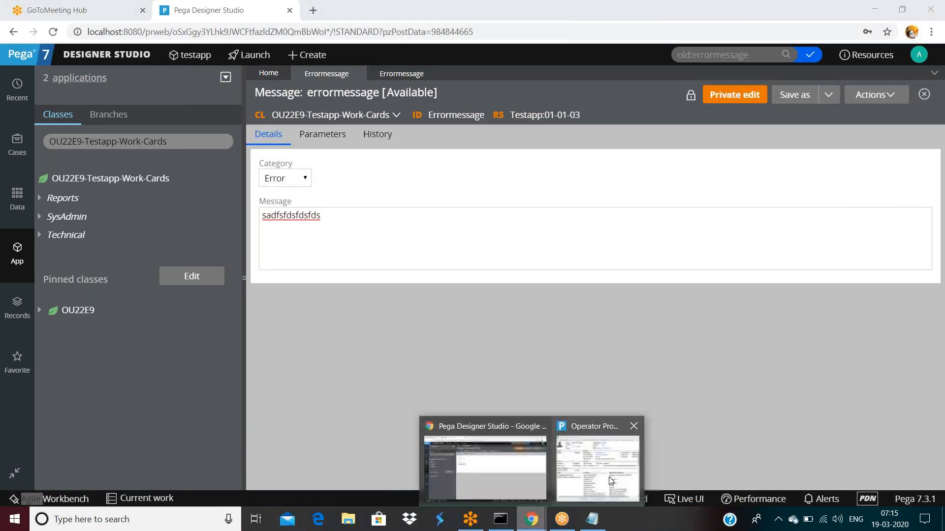
pyautogui.click(595, 457)
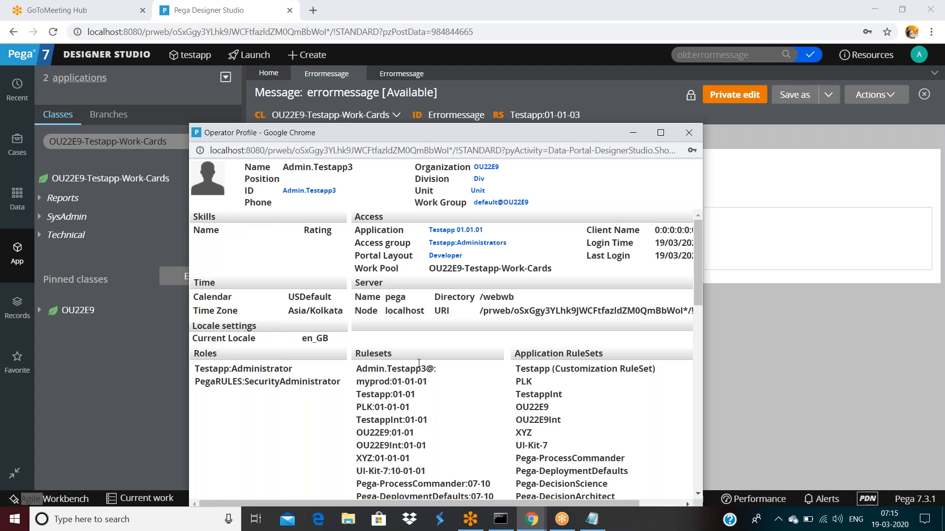
pyautogui.click(689, 133)
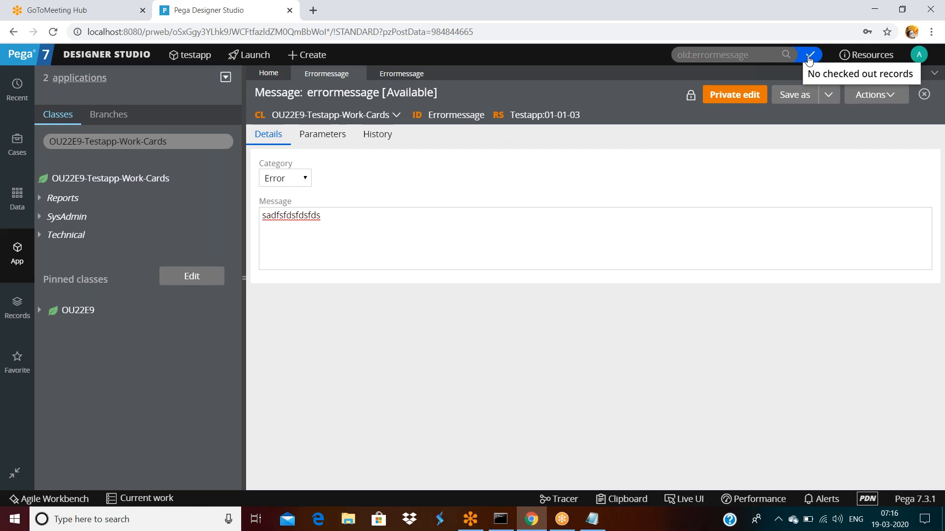
pyautogui.click(919, 54)
pyautogui.click(861, 152)
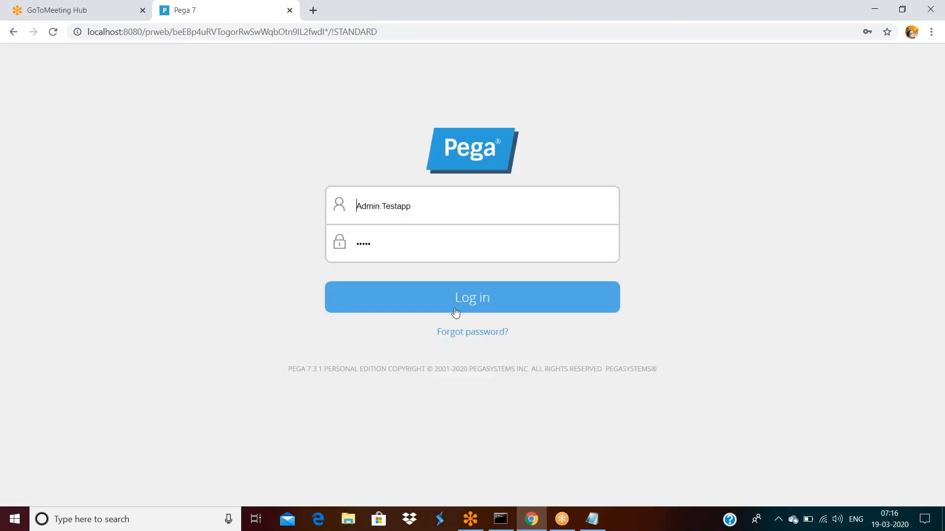
# Step: Log back in and open Errormessage from the list of checked-out records
pyautogui.click(457, 302)
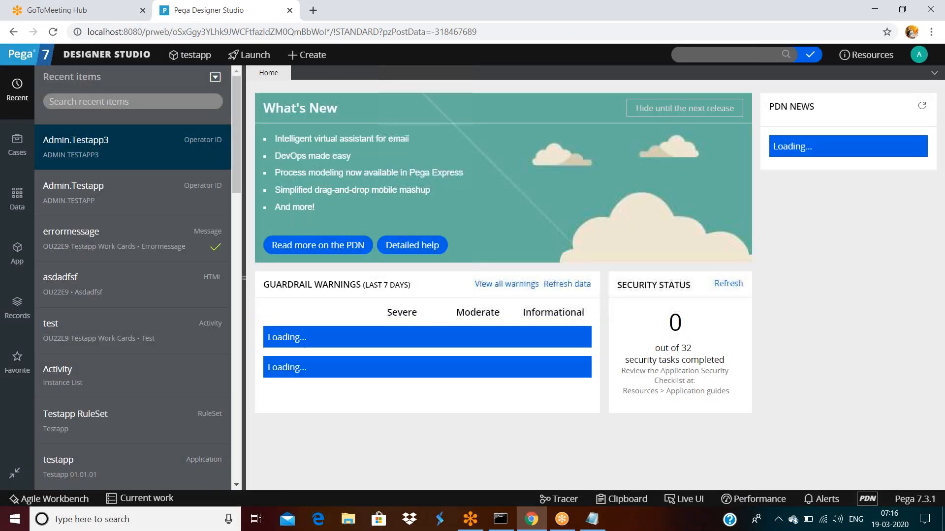
pyautogui.click(810, 55)
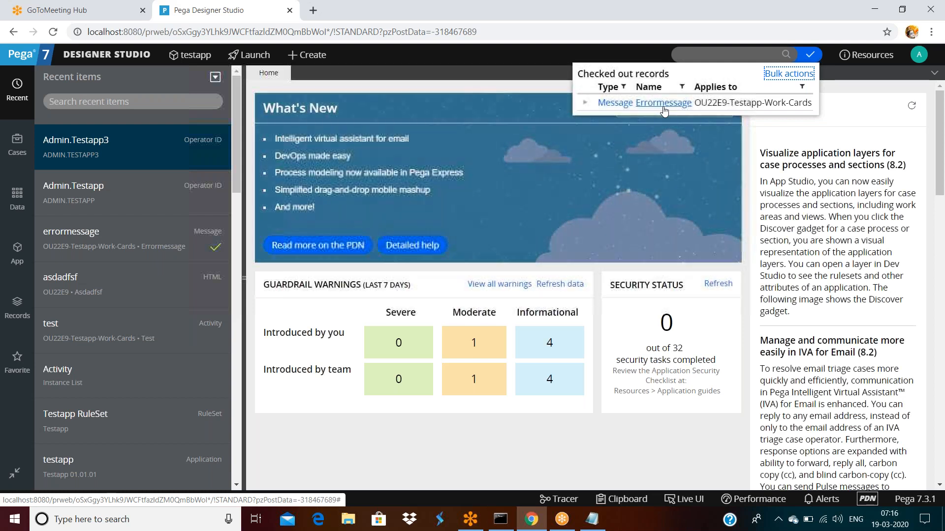
pyautogui.click(663, 104)
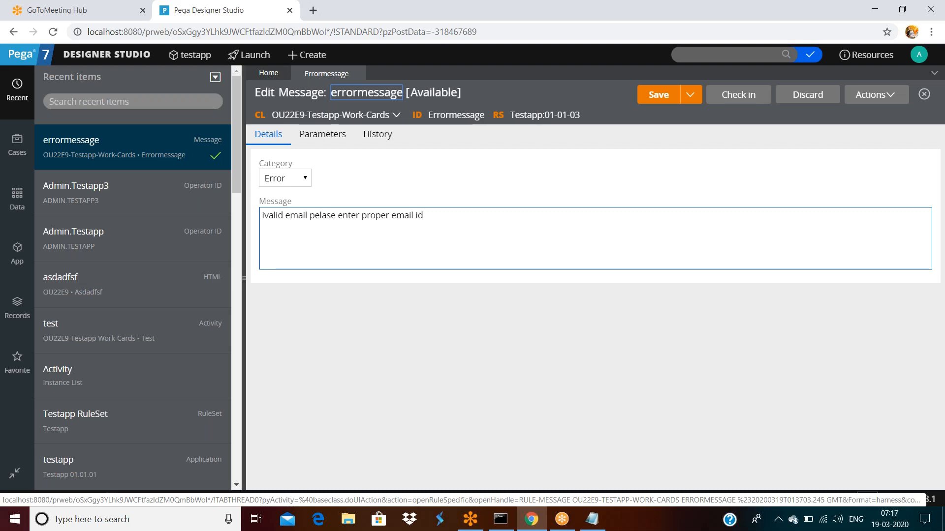
# Step: Check in the errormessage rule with comment 'serror mesage is updated based on the client requirements'
pyautogui.click(457, 219)
pyautogui.hotkey('ctrl', 'a')
pyautogui.click(477, 176)
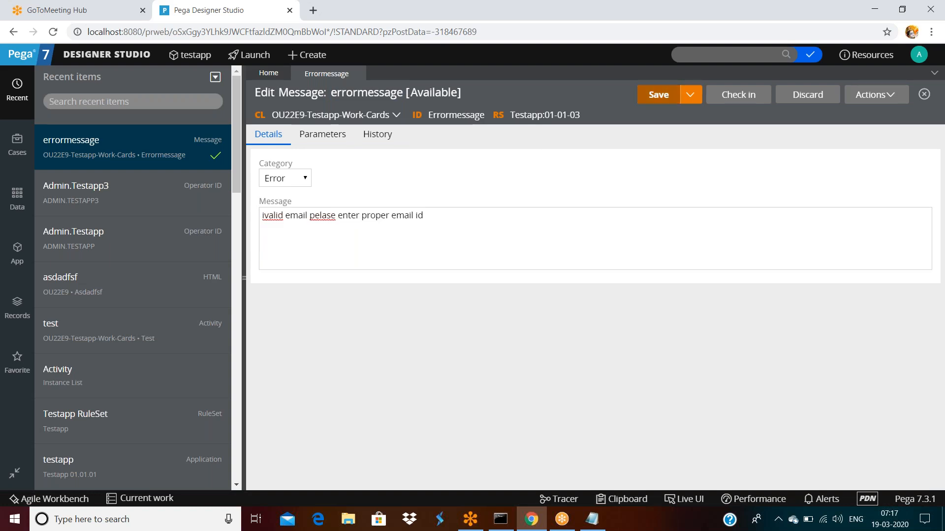
pyautogui.click(736, 95)
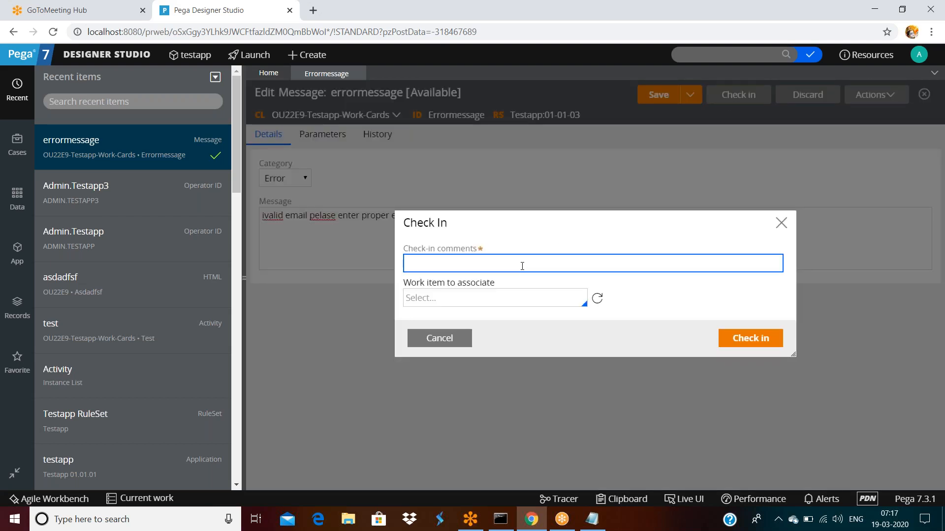
pyautogui.write('serror mesage')
pyautogui.write('is upda')
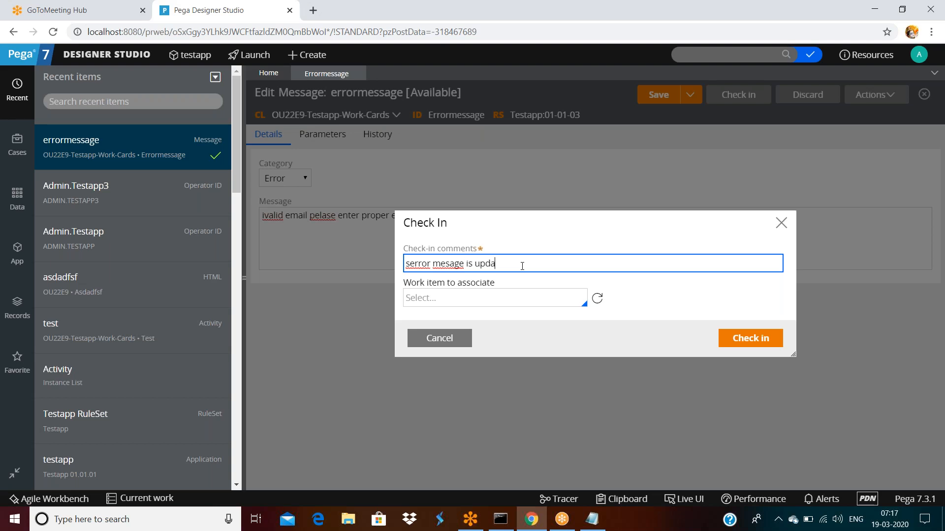
pyautogui.write('ted based on the client requirements')
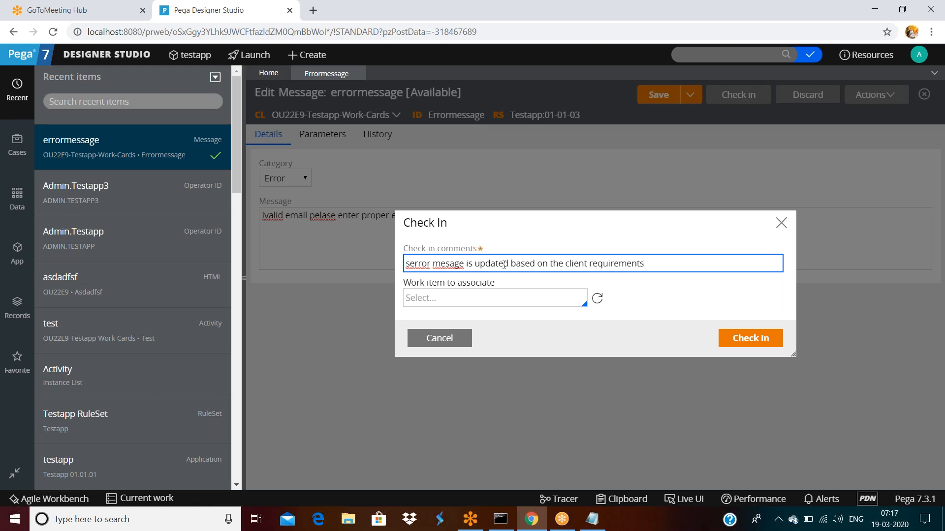
pyautogui.click(747, 344)
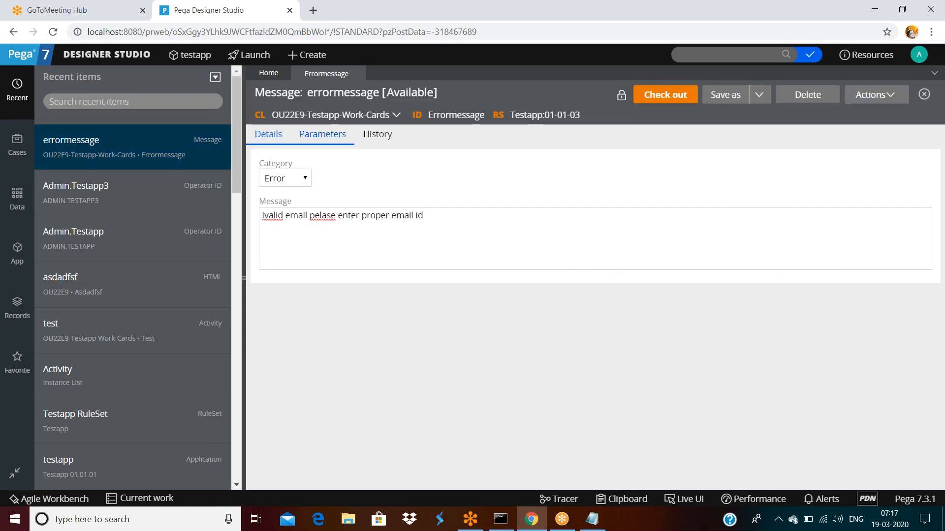
# Step: Review the rule's History details, noting last added date and last update at 07:17:52, 19 Mar 2020
pyautogui.click(374, 135)
pyautogui.scroll(-2, 384, 329)
pyautogui.moveTo(370, 414); pyautogui.dragTo(517, 402)
pyautogui.click(525, 419)
pyautogui.moveTo(611, 404); pyautogui.dragTo(644, 404)
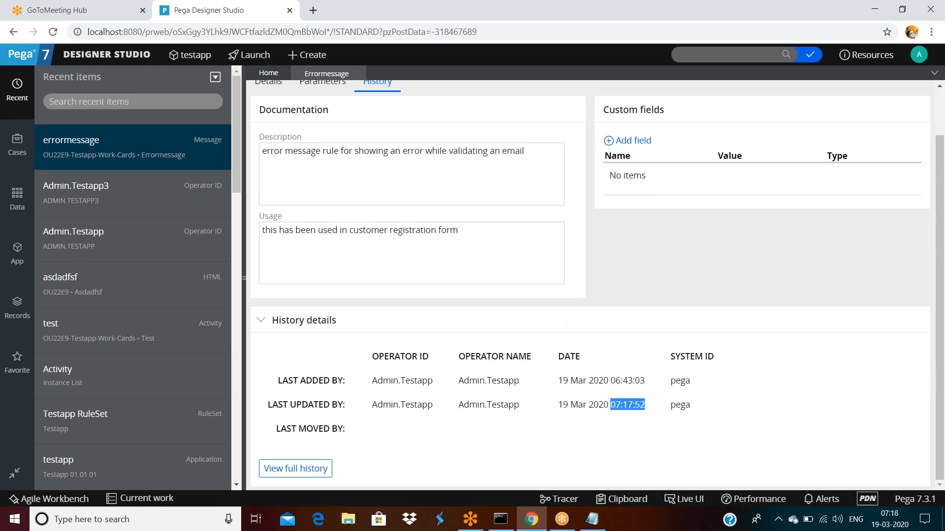
pyautogui.tripleClick(615, 381)
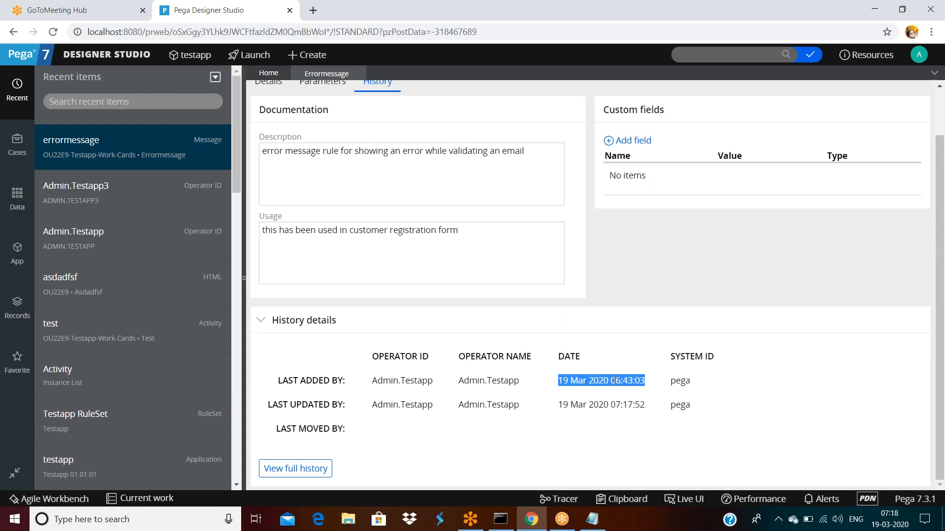
pyautogui.click(772, 347)
pyautogui.scroll(1, 261, 319)
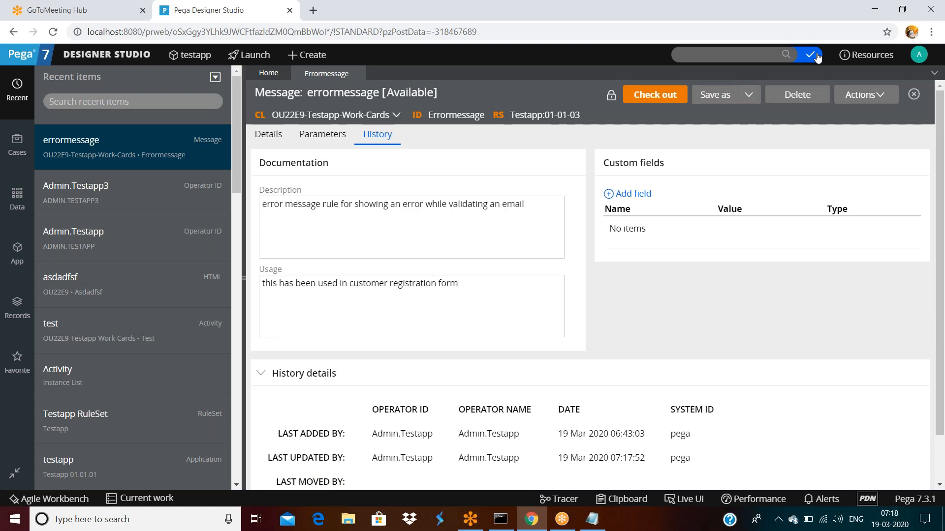
# Step: Log off, sign in as the other operator, and reopen errormessage from Recent items
pyautogui.click(918, 56)
pyautogui.click(870, 154)
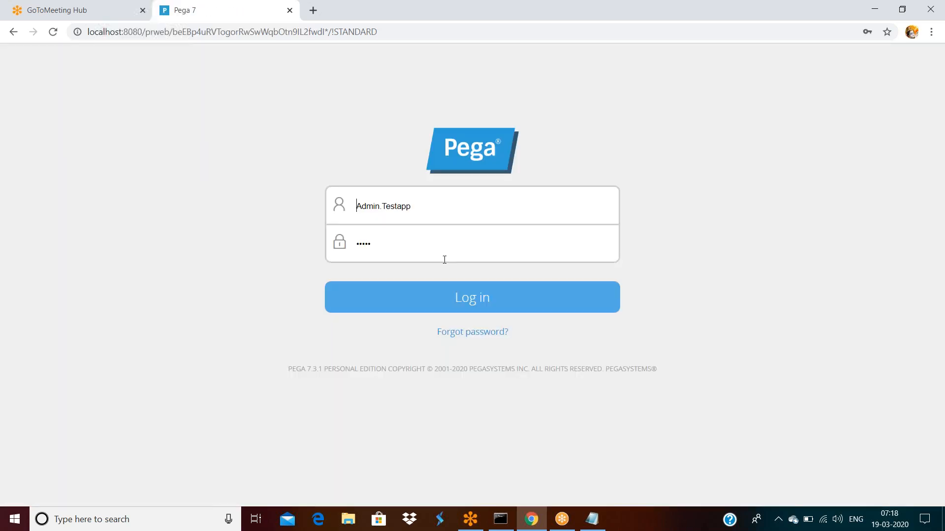
pyautogui.click(455, 207)
pyautogui.write('3')
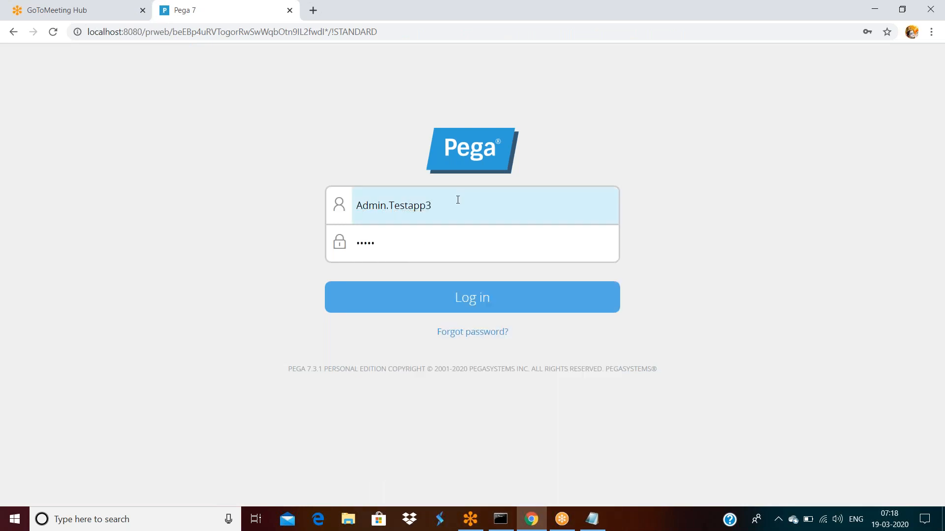
pyautogui.press('Return')
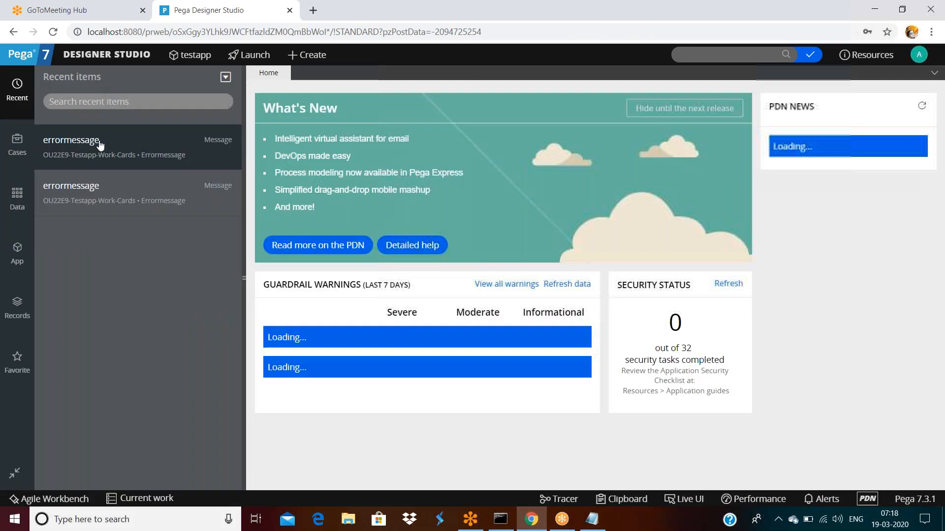
pyautogui.click(89, 147)
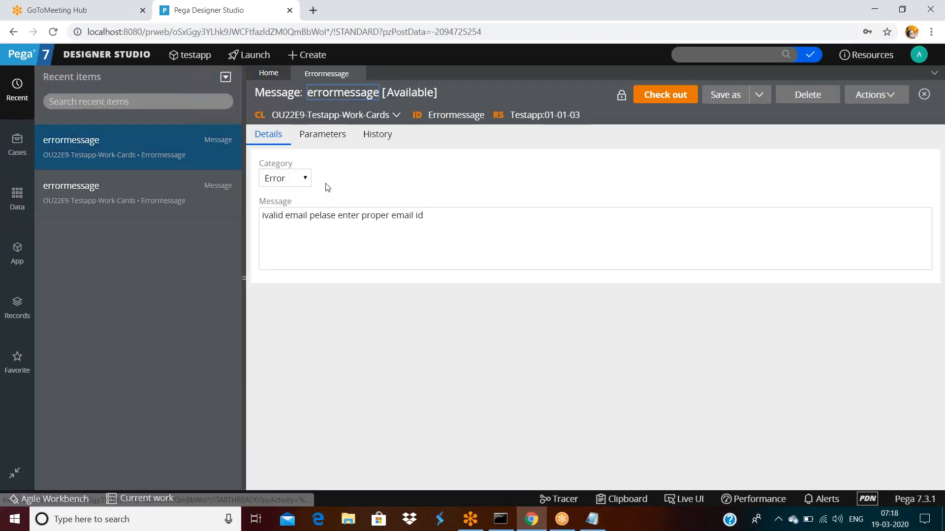
pyautogui.tripleClick(456, 215)
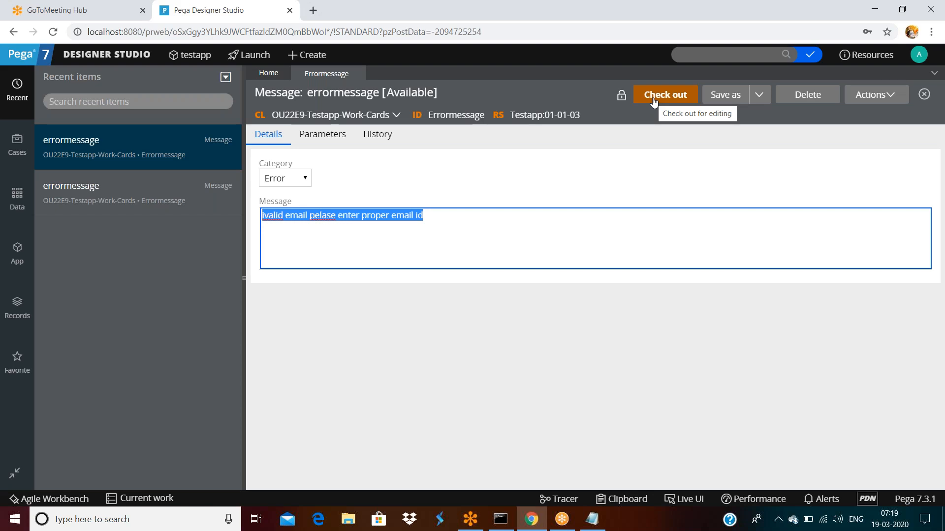
# Step: Check out errormessage, append a full stop to its message, and save
pyautogui.click(630, 348)
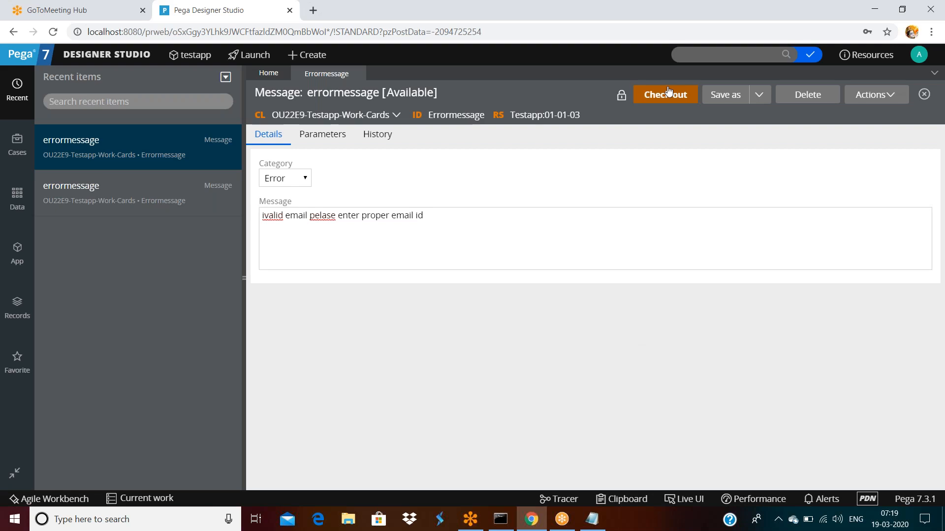
pyautogui.click(667, 96)
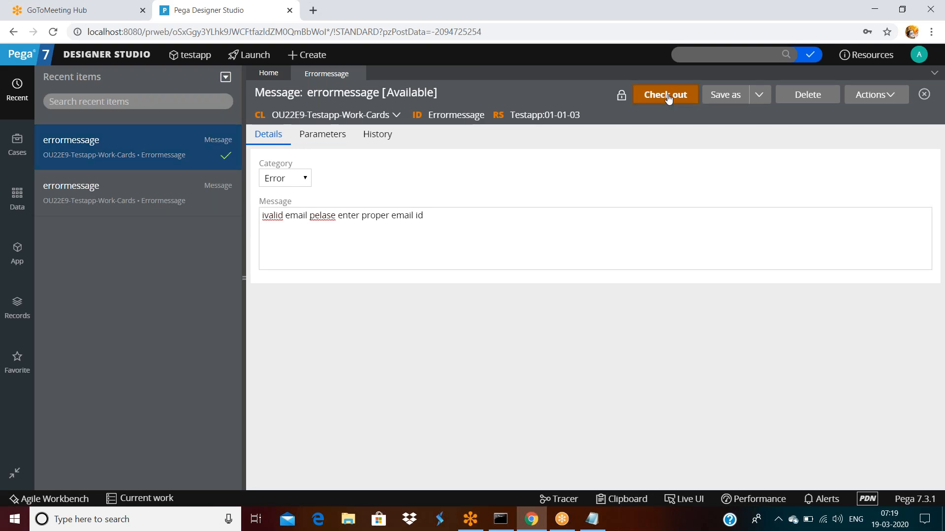
pyautogui.click(478, 222)
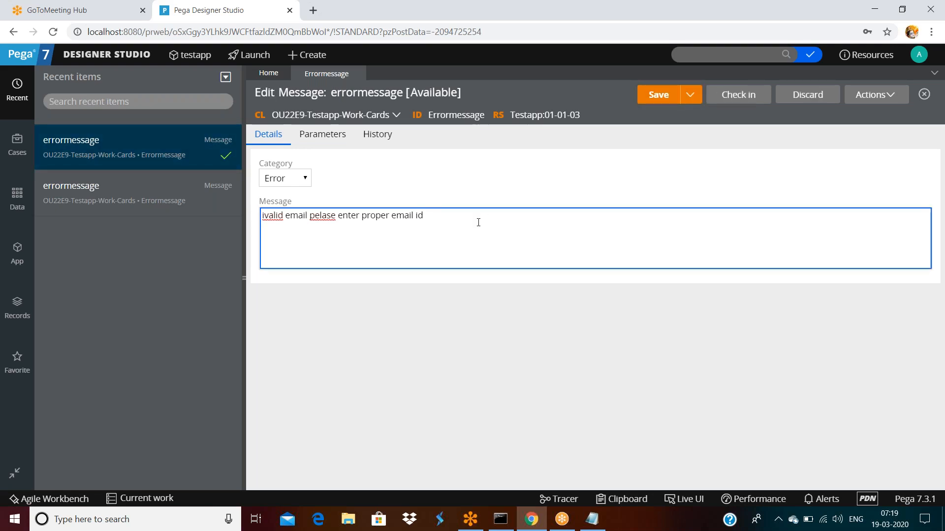
pyautogui.write('.')
pyautogui.click(658, 95)
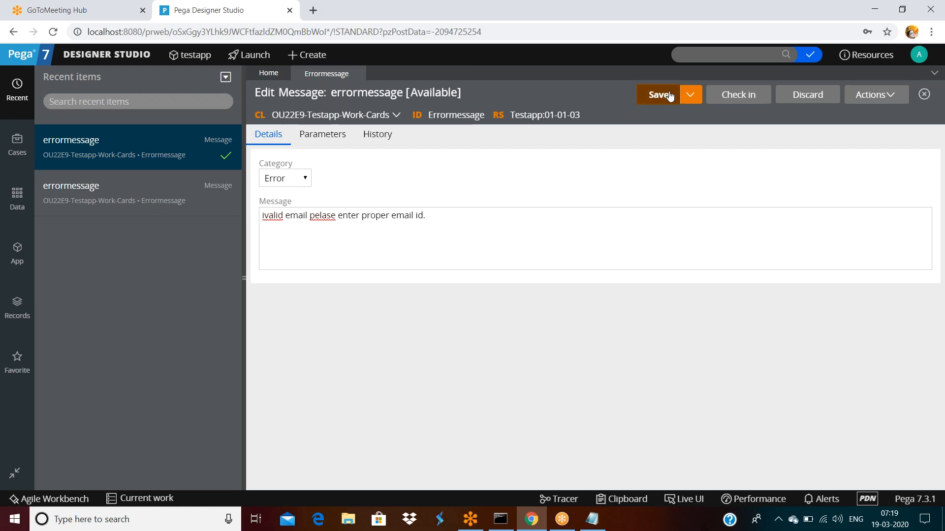
# Step: Check the rule in with the comment 'added pullstop end of the message'
pyautogui.click(741, 94)
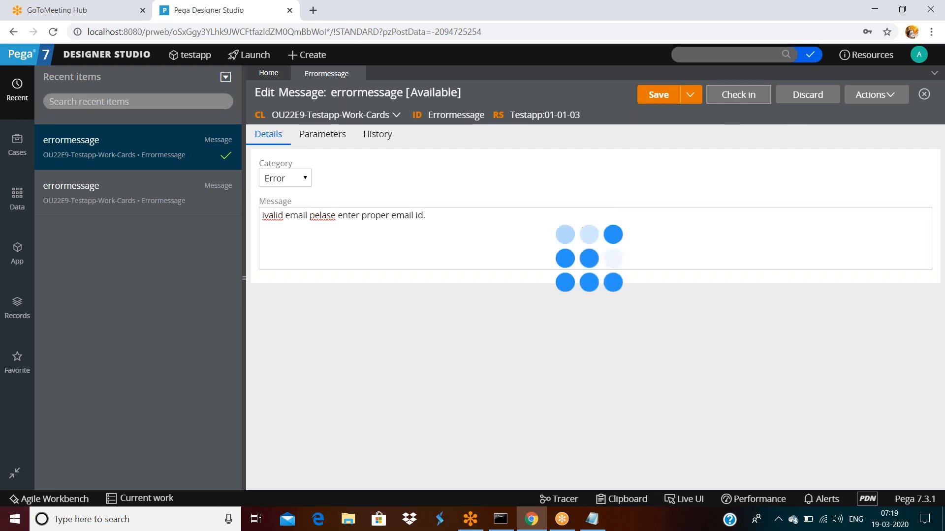
pyautogui.write('ad')
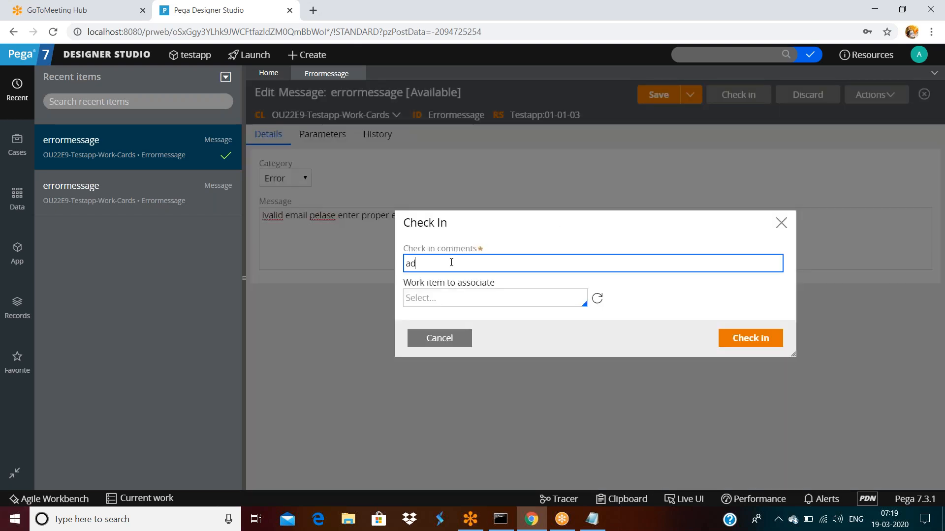
pyautogui.write('ded pullstop end of the essage')
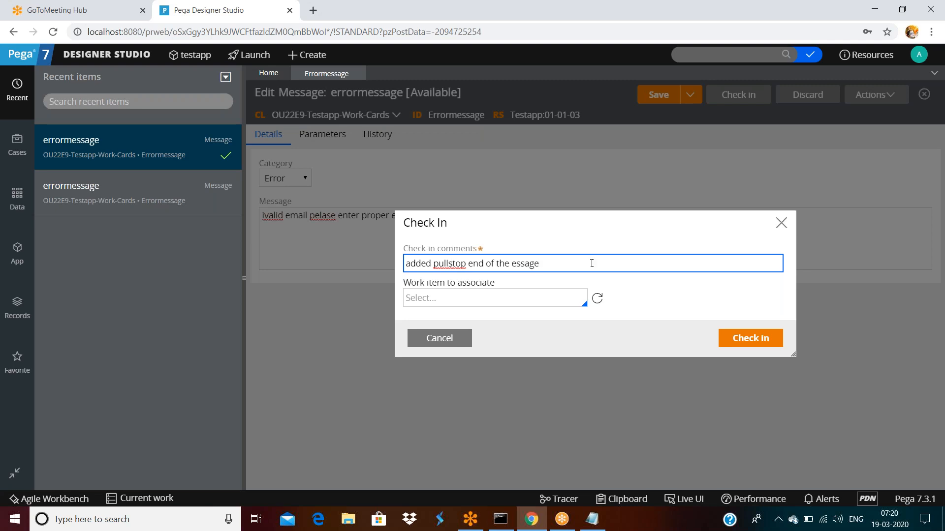
pyautogui.click(762, 341)
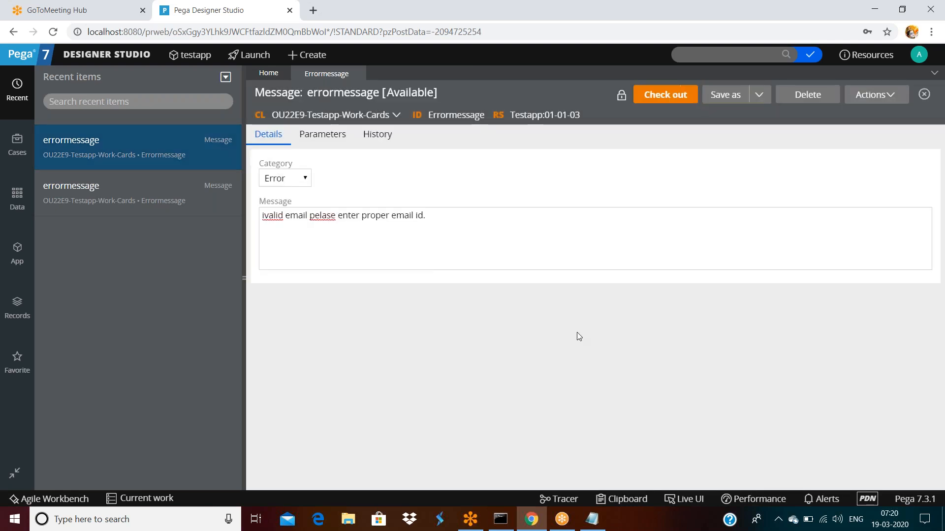
pyautogui.click(396, 138)
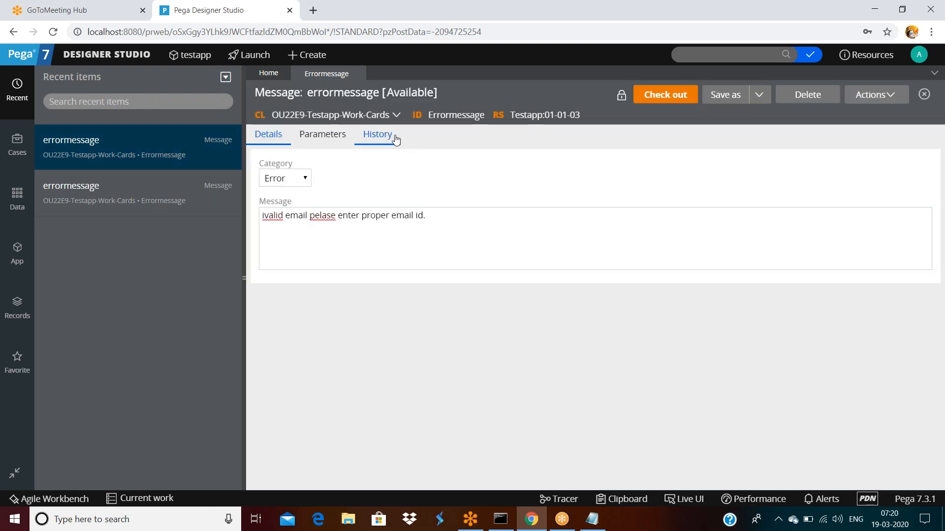
pyautogui.scroll(-1, 422, 270)
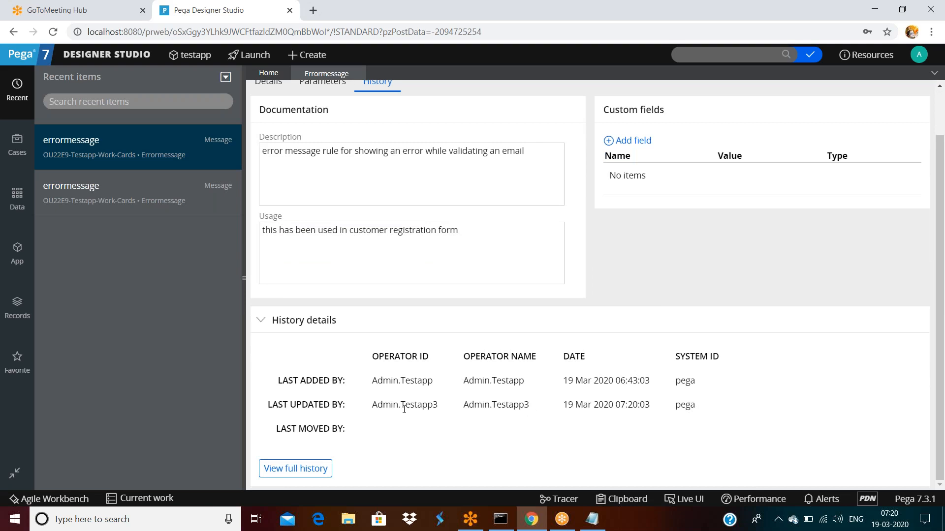
pyautogui.moveTo(485, 405); pyautogui.dragTo(741, 404)
pyautogui.click(744, 405)
pyautogui.click(301, 474)
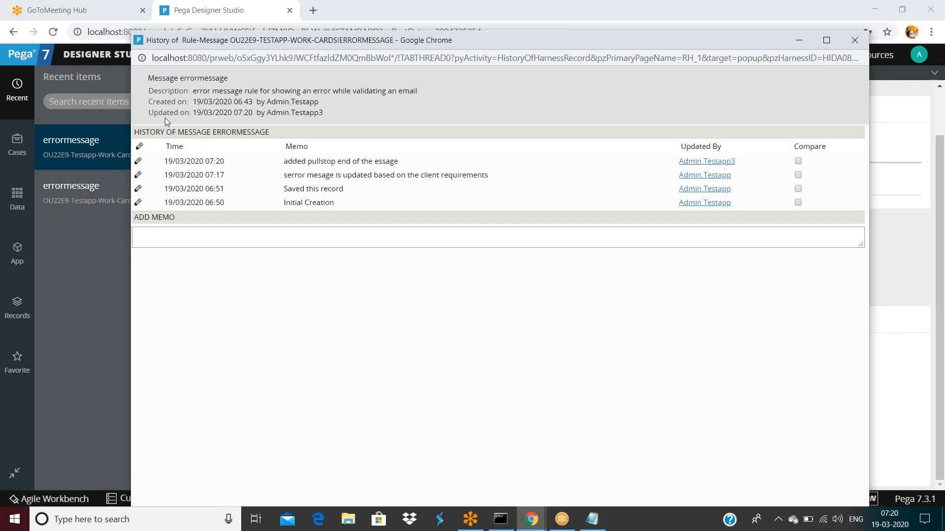
pyautogui.moveTo(189, 92); pyautogui.dragTo(433, 93)
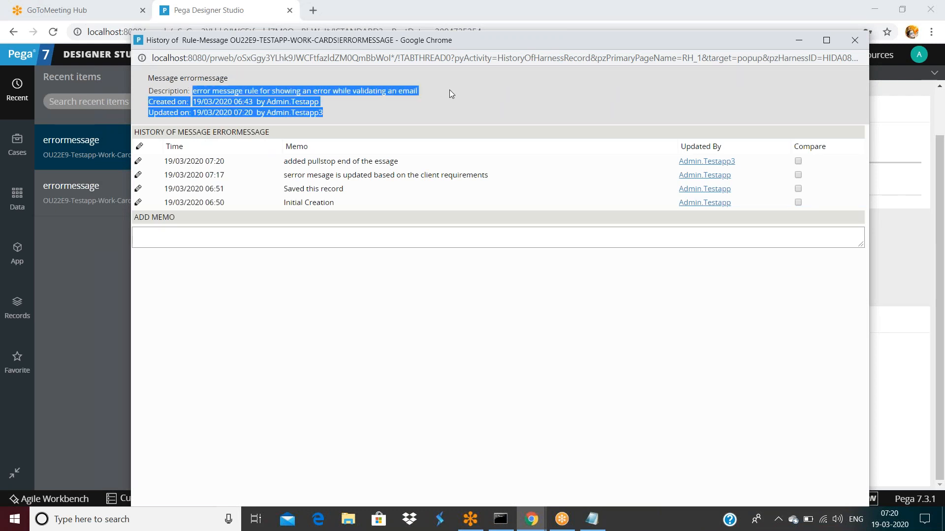
pyautogui.click(449, 90)
pyautogui.moveTo(191, 101); pyautogui.dragTo(331, 105)
pyautogui.click(198, 113)
pyautogui.moveTo(198, 112); pyautogui.dragTo(333, 113)
pyautogui.click(374, 108)
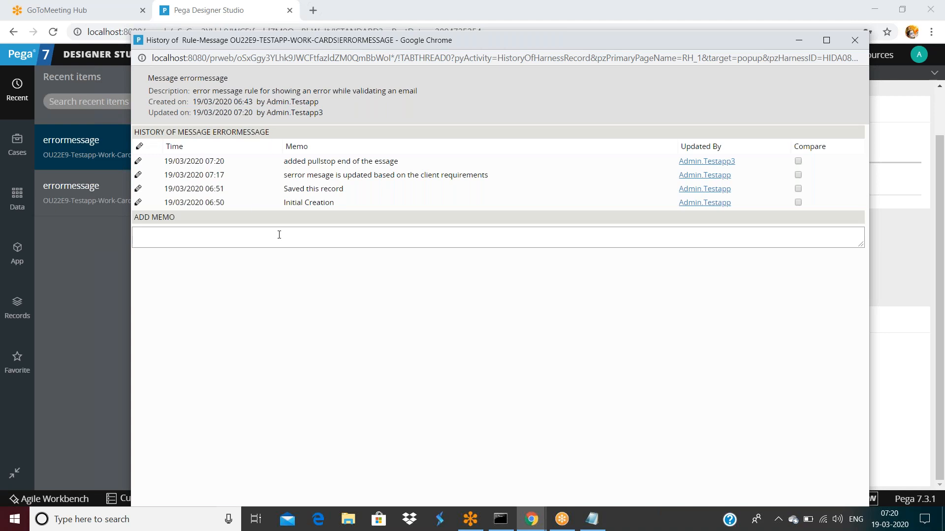
pyautogui.click(881, 203)
pyautogui.scroll(2, 544, 236)
pyautogui.click(268, 134)
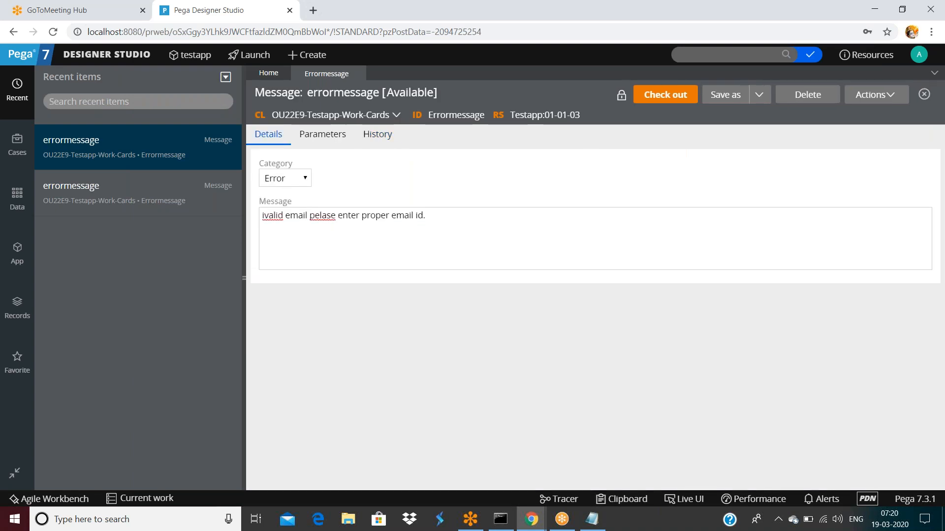
# Step: Open View full history from errormessage's History tab to show its four memo entries
pyautogui.tripleClick(445, 212)
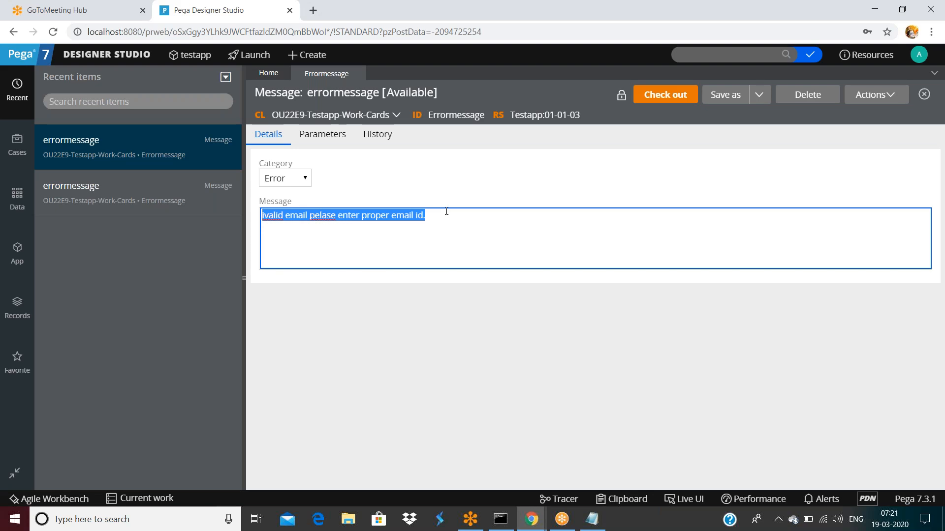
pyautogui.click(383, 139)
pyautogui.scroll(-2, 355, 354)
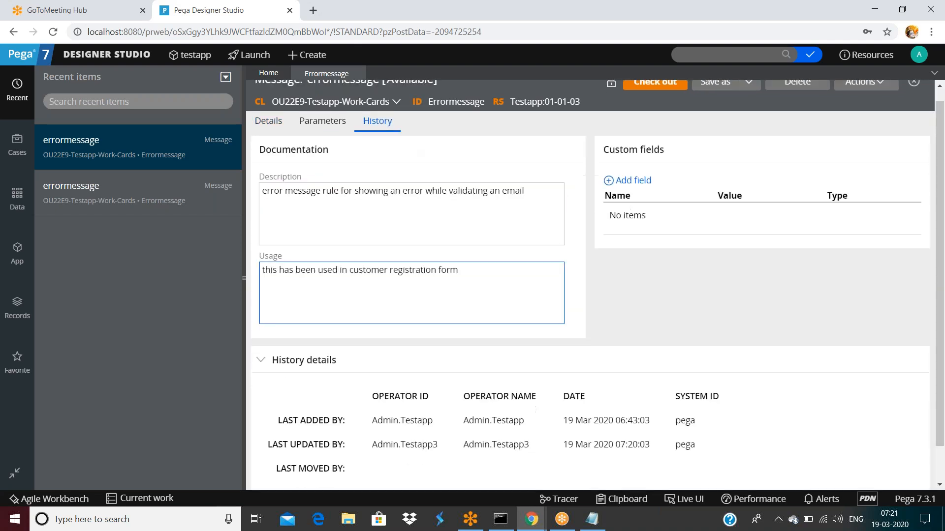
pyautogui.click(312, 472)
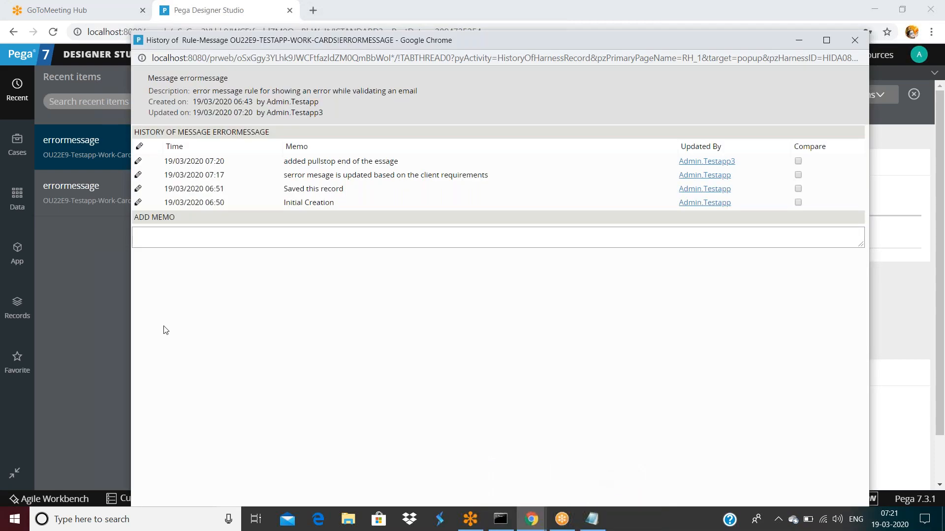
pyautogui.doubleClick(331, 42)
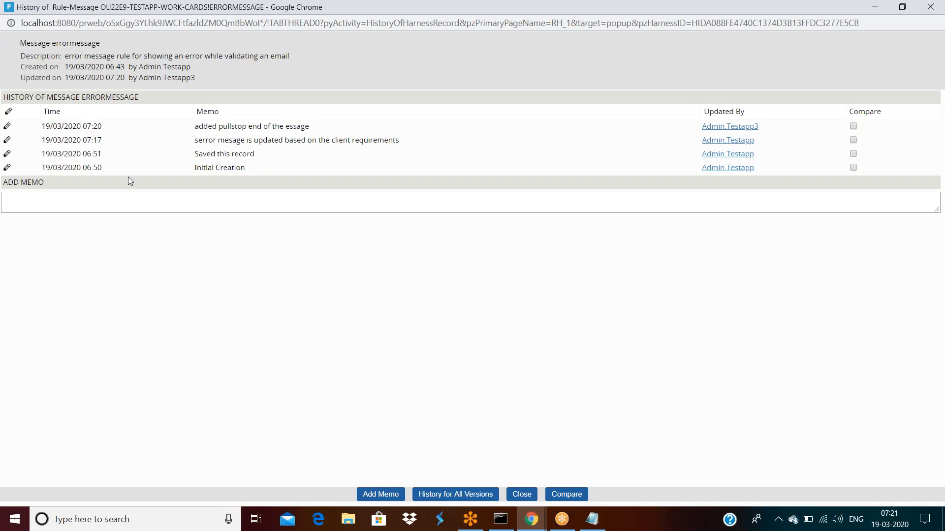
pyautogui.moveTo(44, 168); pyautogui.dragTo(452, 173)
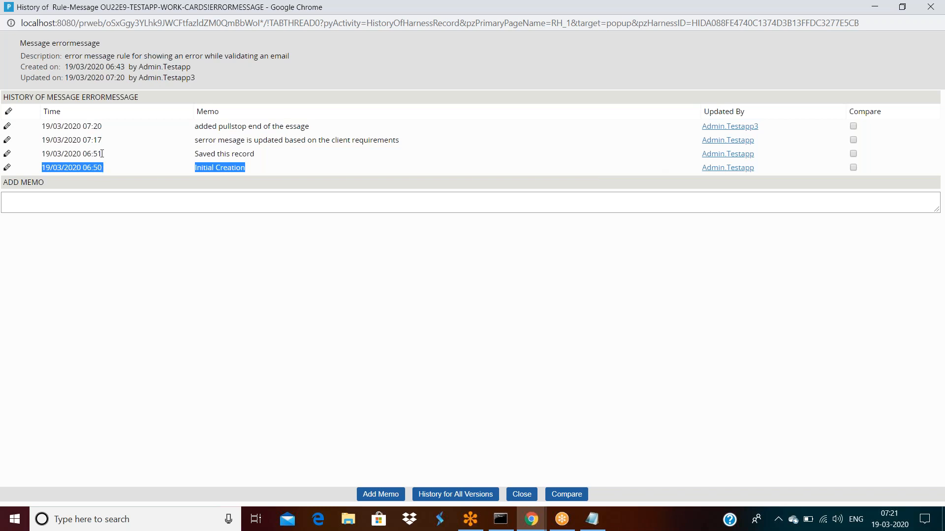
pyautogui.click(194, 157)
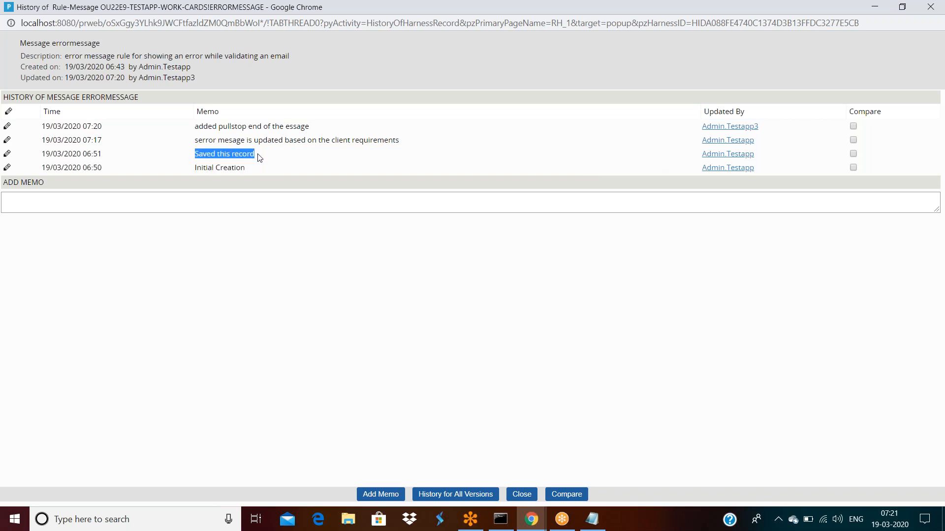
pyautogui.click(193, 143)
pyautogui.moveTo(254, 140); pyautogui.dragTo(418, 146)
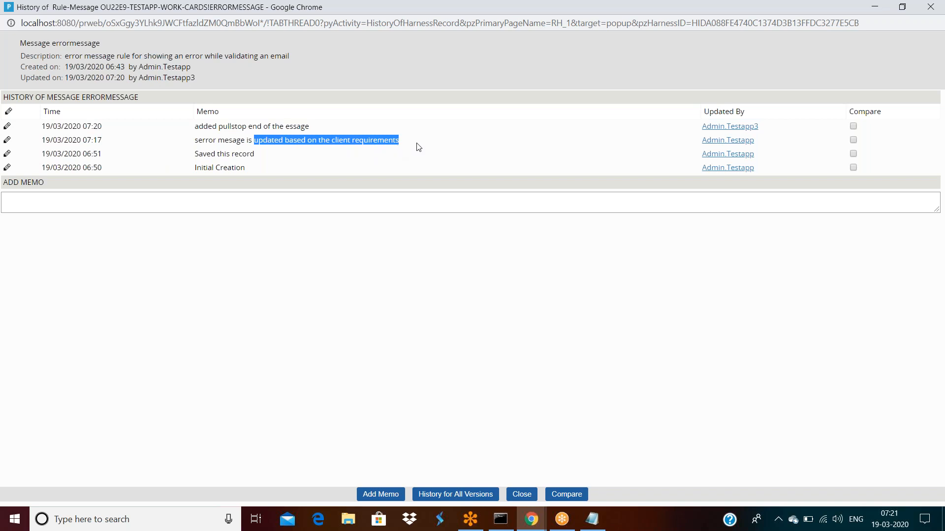
pyautogui.click(418, 147)
pyautogui.moveTo(217, 141); pyautogui.dragTo(399, 142)
pyautogui.moveTo(195, 127); pyautogui.dragTo(318, 131)
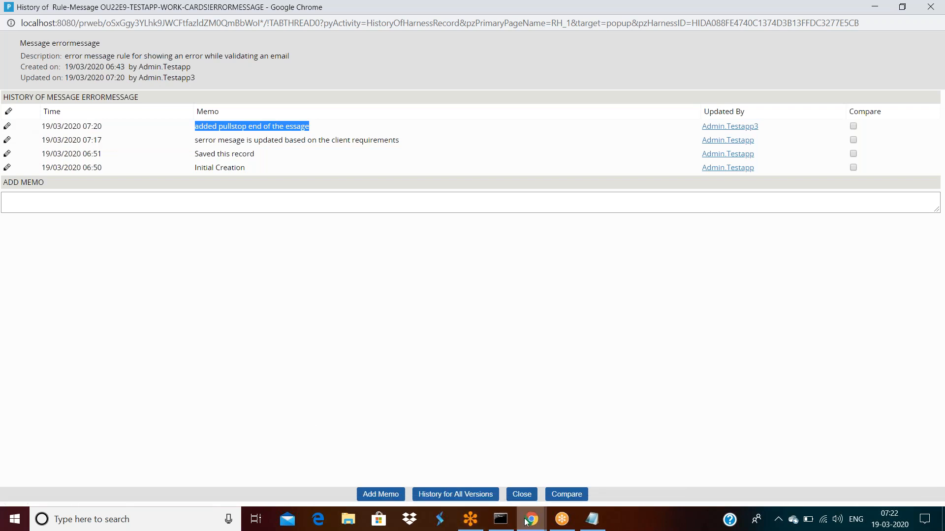
# Step: Compare the current errormessage message against a snapshot from the history window
pyautogui.moveTo(530, 520)
pyautogui.click(468, 462)
pyautogui.click(269, 134)
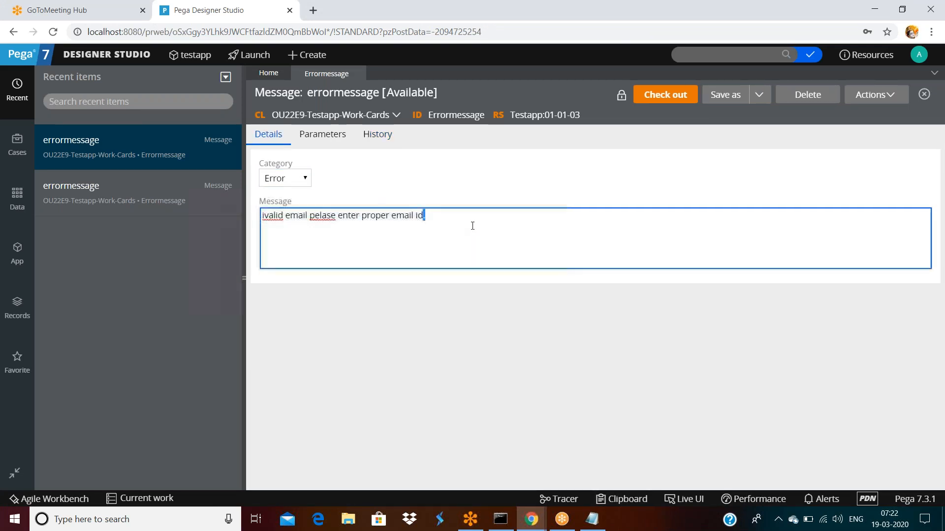
pyautogui.hotkey('ctrl', 'a')
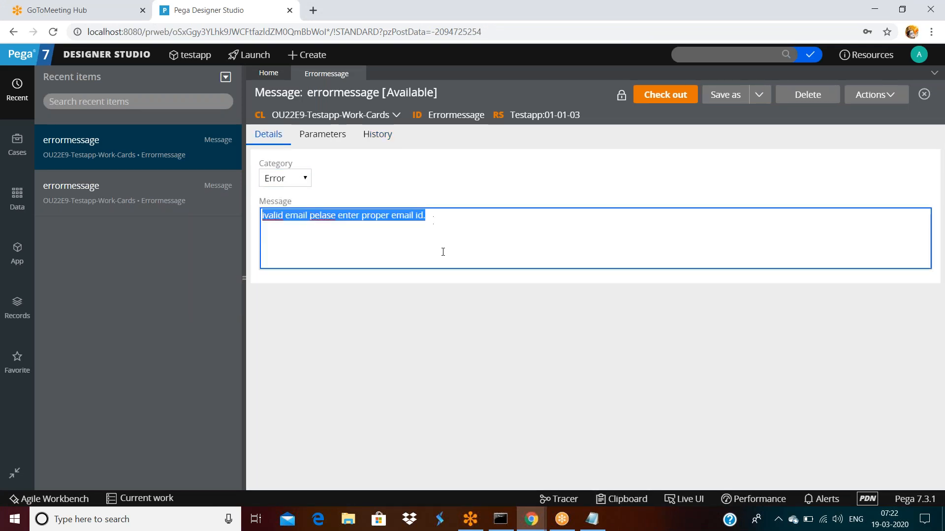
pyautogui.click(531, 519)
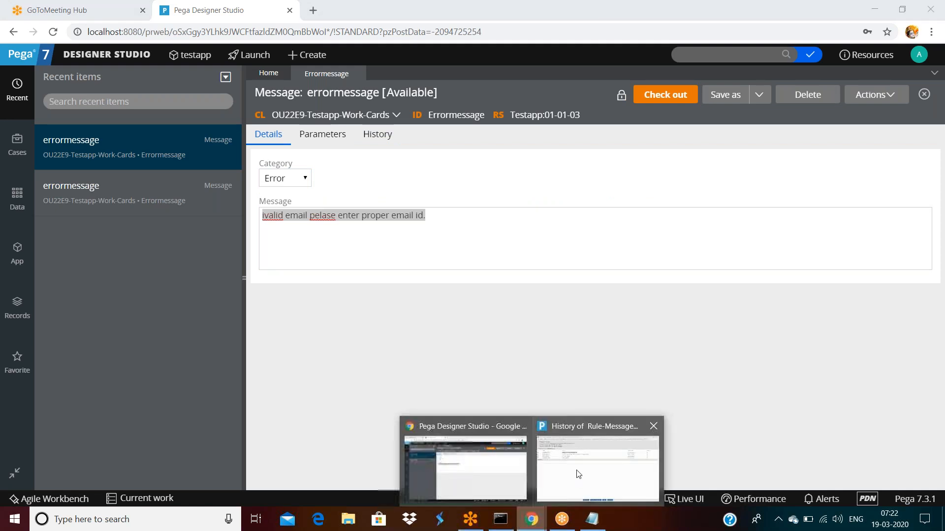
pyautogui.moveTo(578, 474)
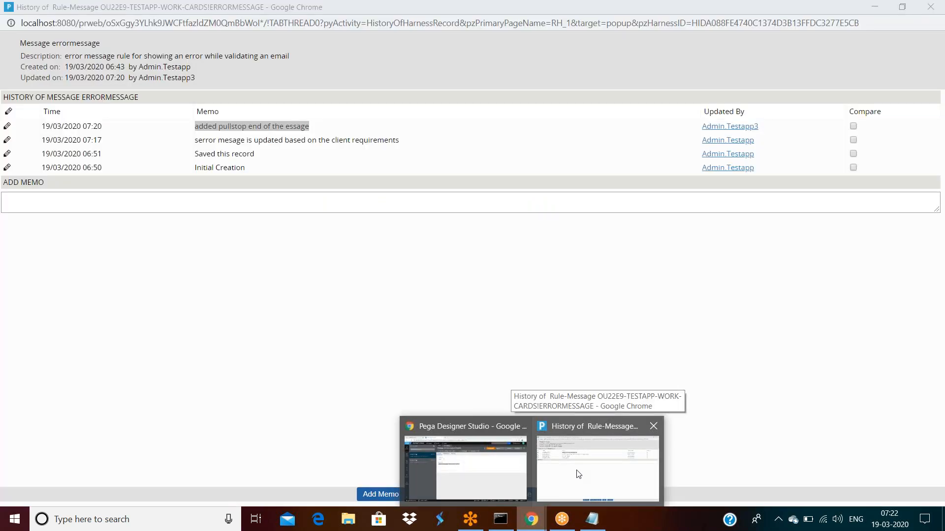
pyautogui.click(578, 474)
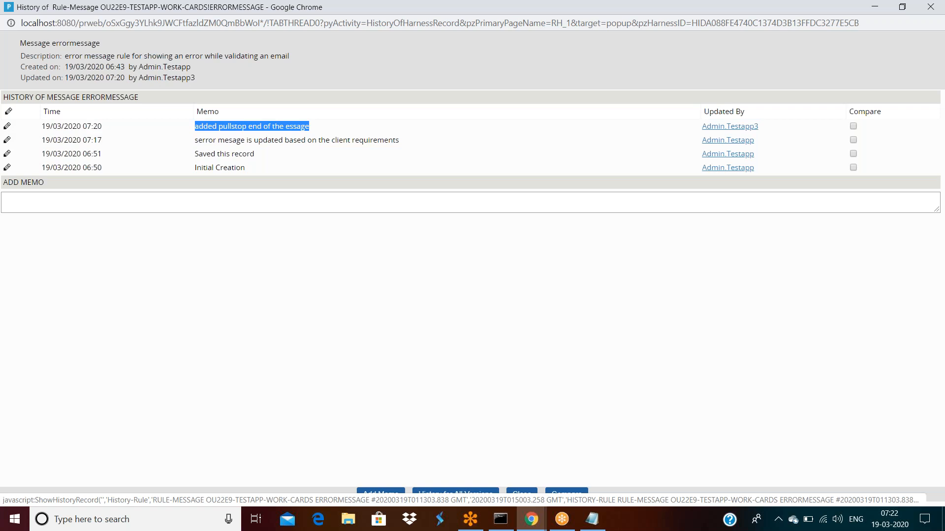
pyautogui.click(531, 519)
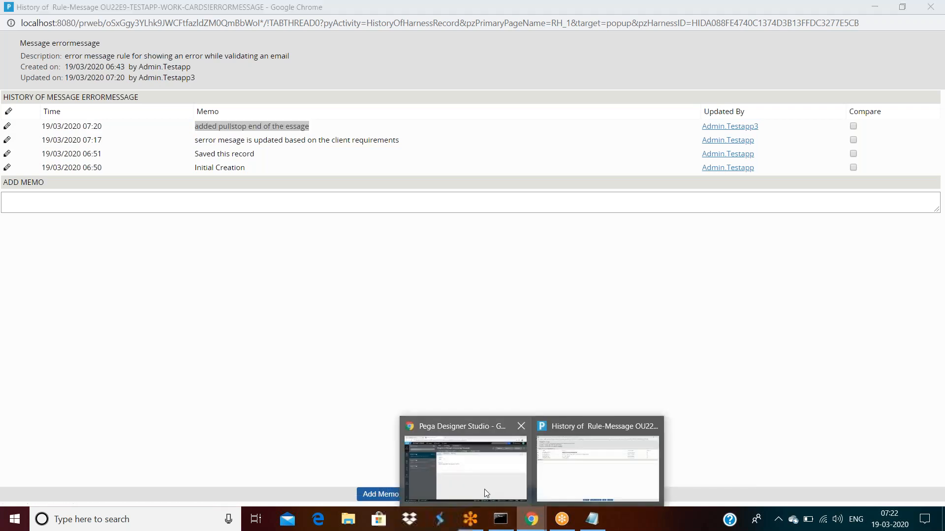
pyautogui.moveTo(482, 480)
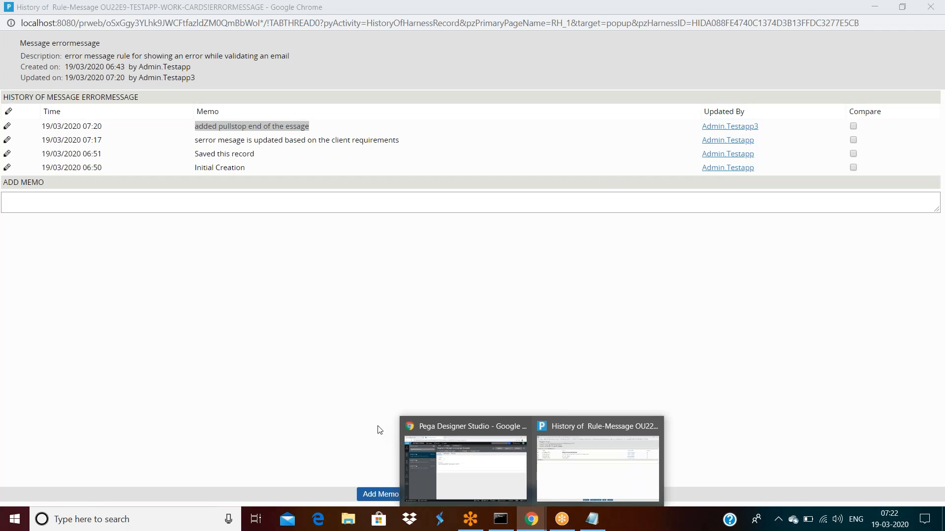
pyautogui.click(494, 474)
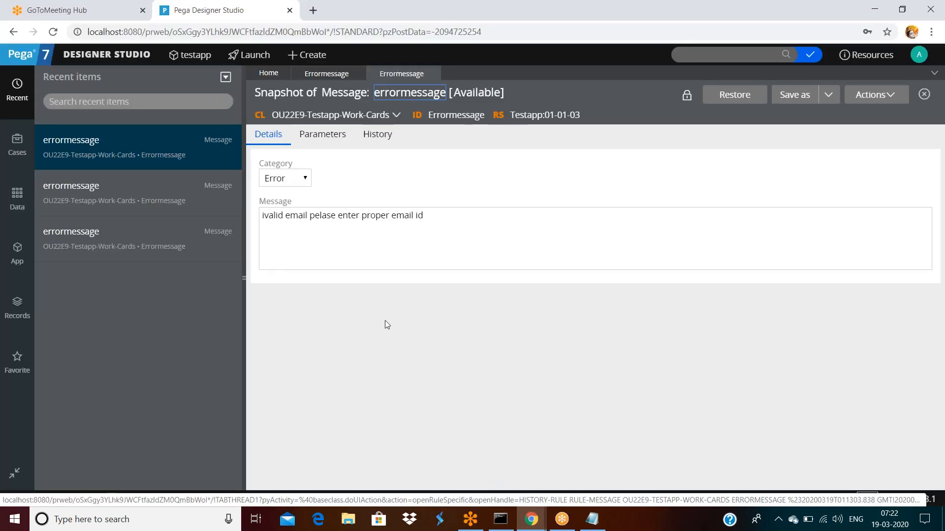
# Step: Inspect further snapshots to locate the one whose message reads 'sadfsfdsfdsfds'
pyautogui.click(437, 218)
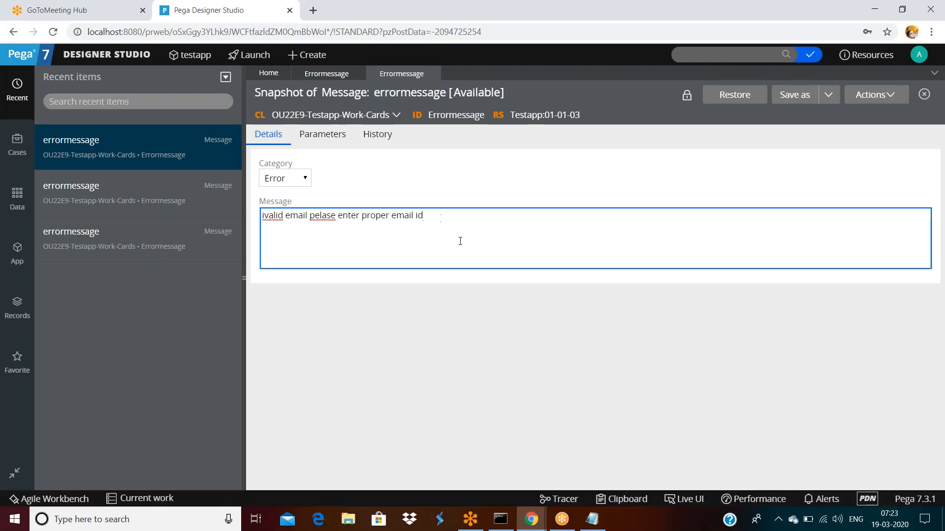
pyautogui.moveTo(528, 520)
pyautogui.click(586, 443)
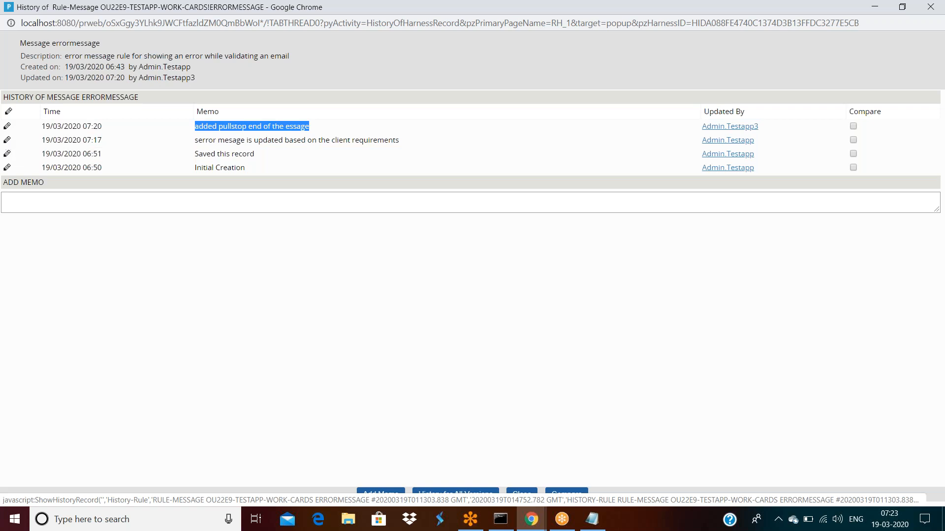
pyautogui.click(531, 519)
pyautogui.click(464, 473)
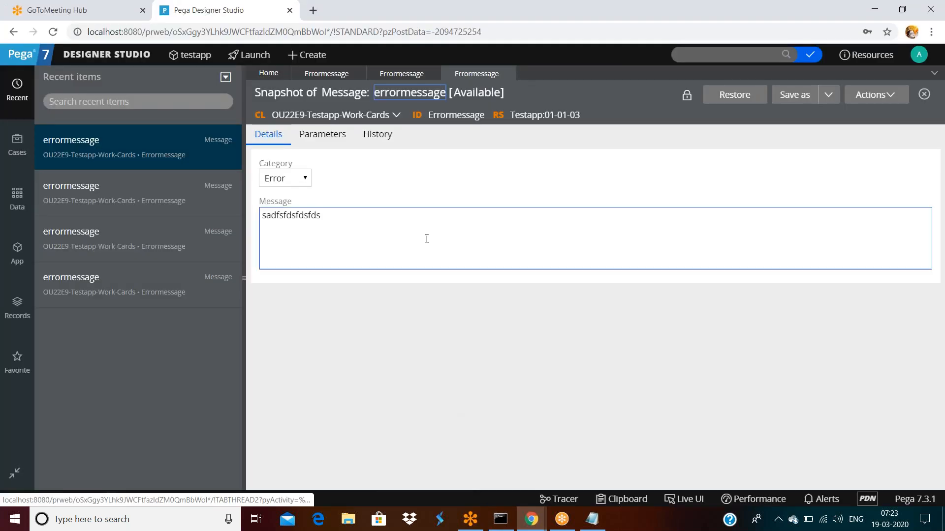
pyautogui.doubleClick(340, 212)
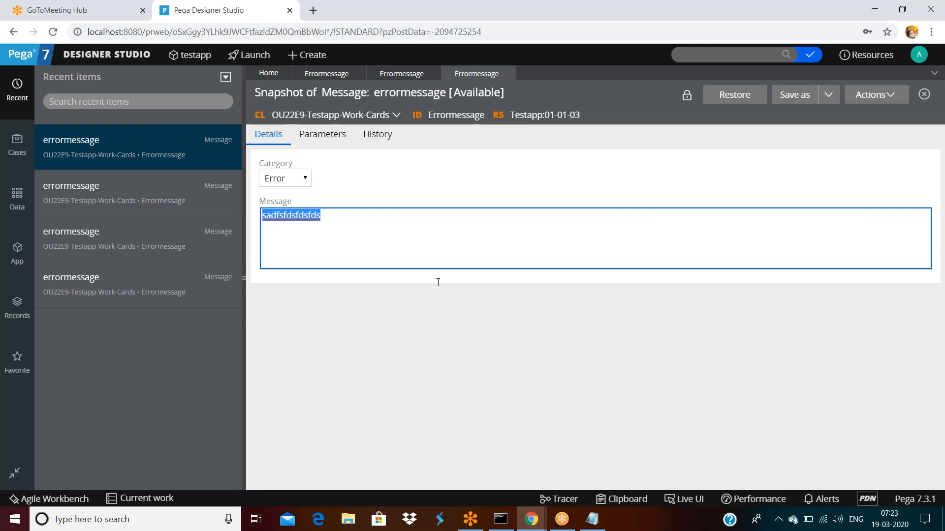
pyautogui.click(531, 519)
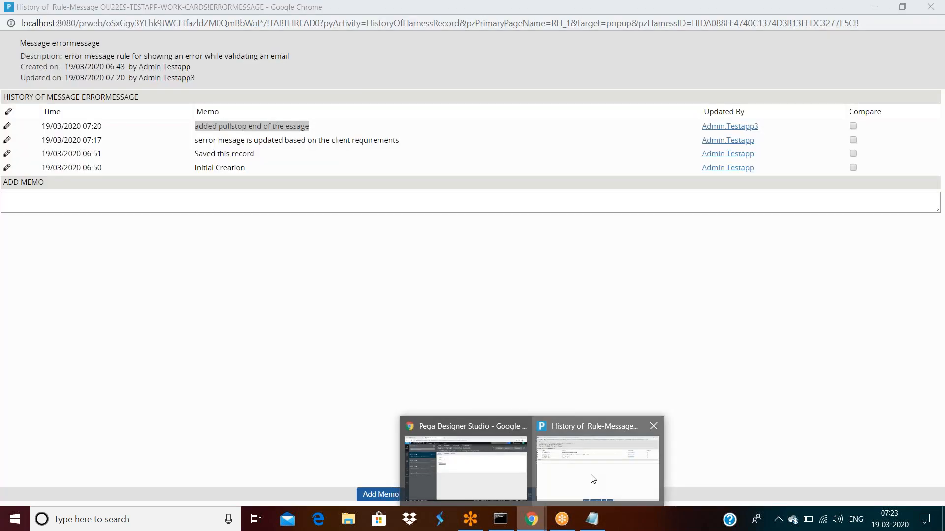
pyautogui.click(593, 479)
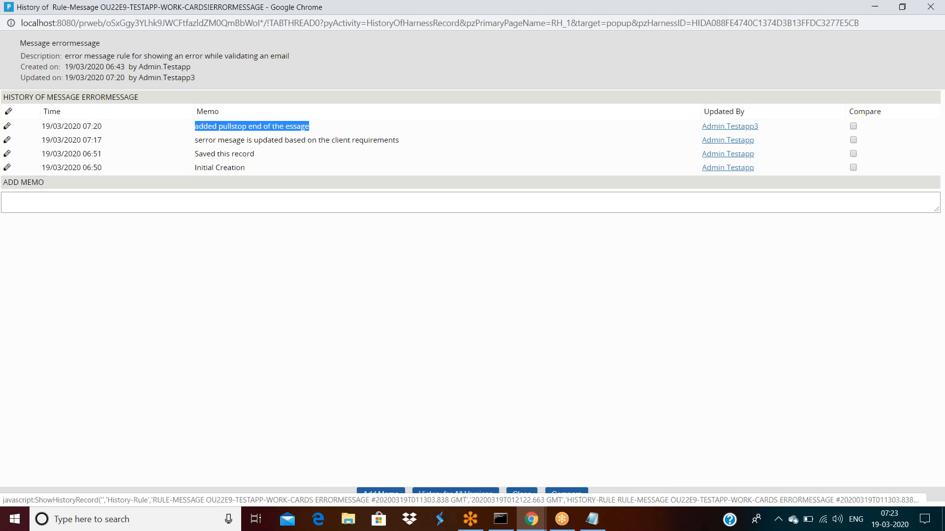
pyautogui.click(531, 519)
pyautogui.click(459, 485)
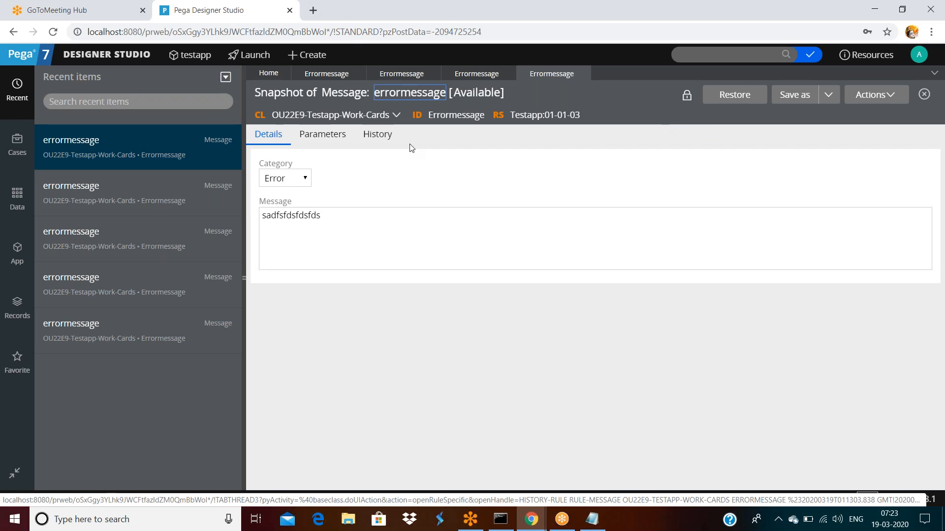
# Step: Close the extra errormessage tabs and restore the rule from the sadfsfdsfdsfds snapshot
pyautogui.doubleClick(327, 74)
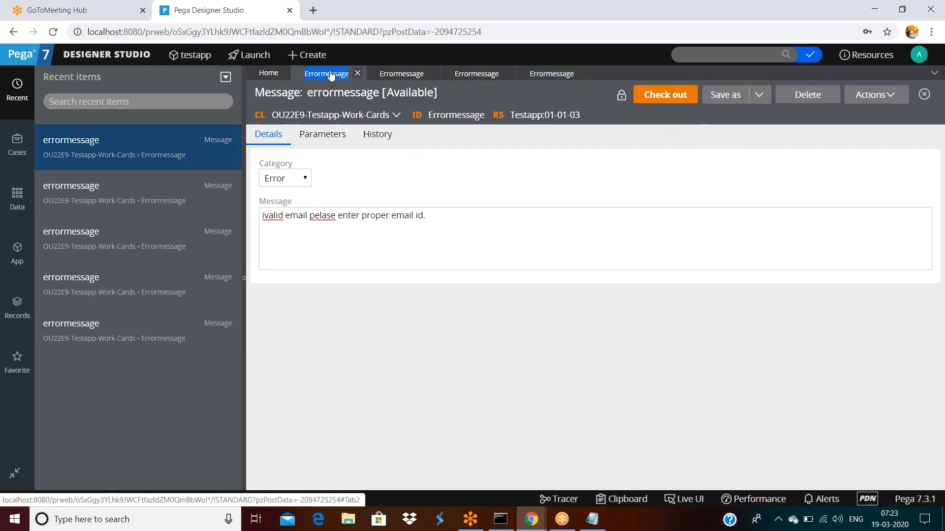
pyautogui.tripleClick(433, 215)
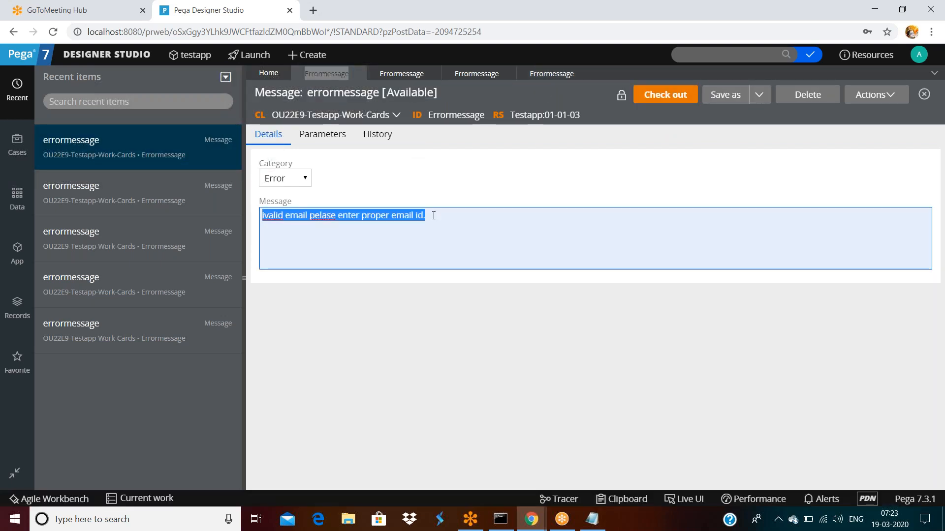
pyautogui.doubleClick(434, 215)
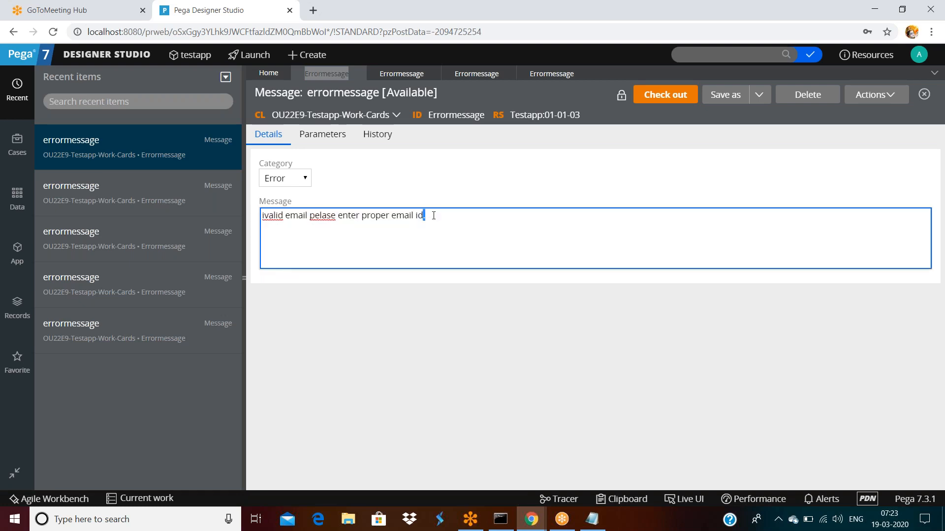
pyautogui.click(583, 73)
pyautogui.click(432, 74)
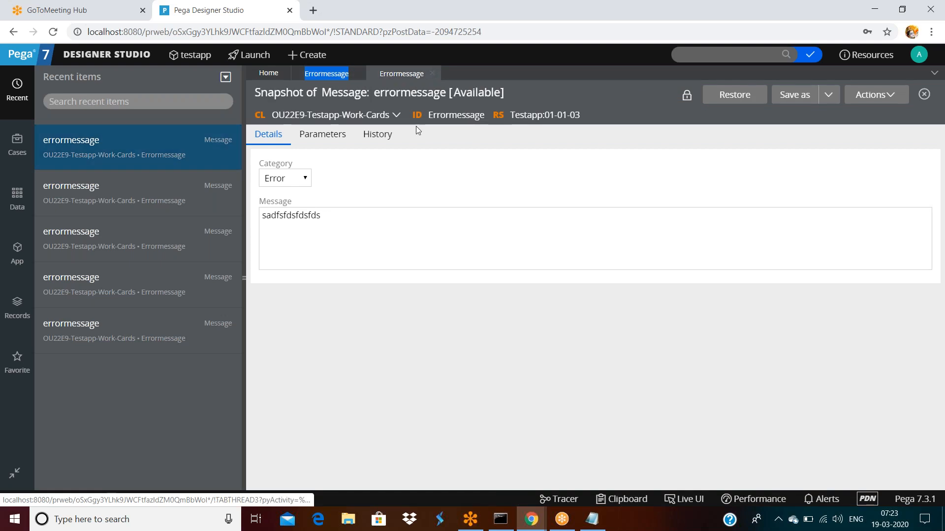
pyautogui.click(732, 96)
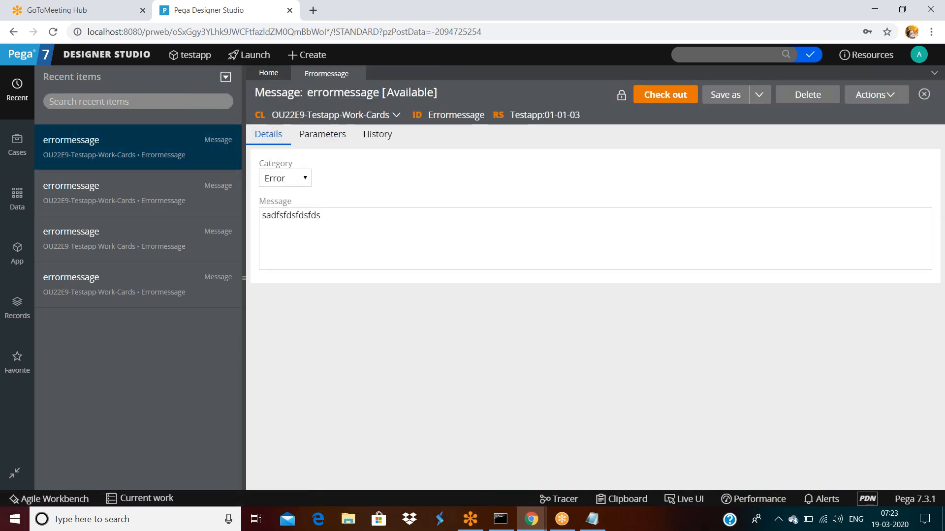
# Step: Check the restored message, then open full history showing the 07:23 restore entry
pyautogui.click(357, 213)
pyautogui.doubleClick(357, 213)
pyautogui.click(377, 134)
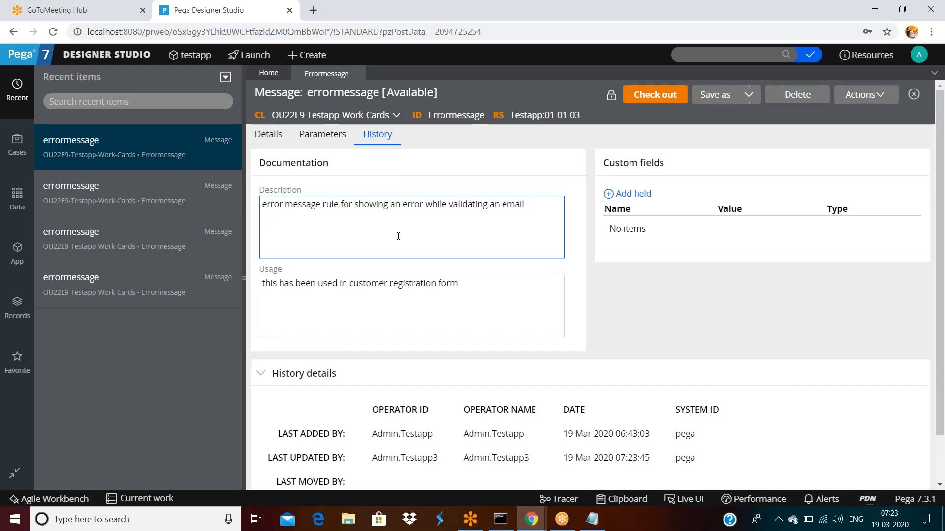
pyautogui.scroll(-2, 407, 312)
pyautogui.click(296, 468)
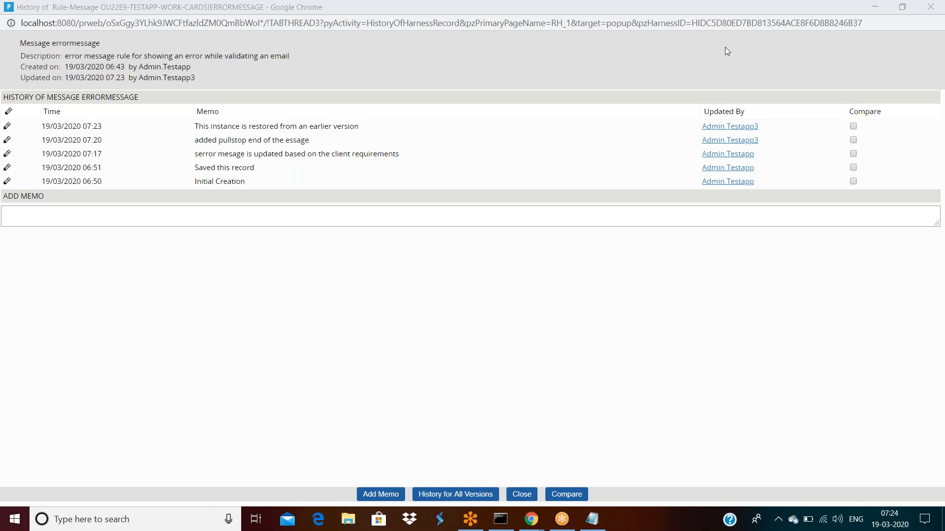
pyautogui.moveTo(527, 523)
pyautogui.click(471, 479)
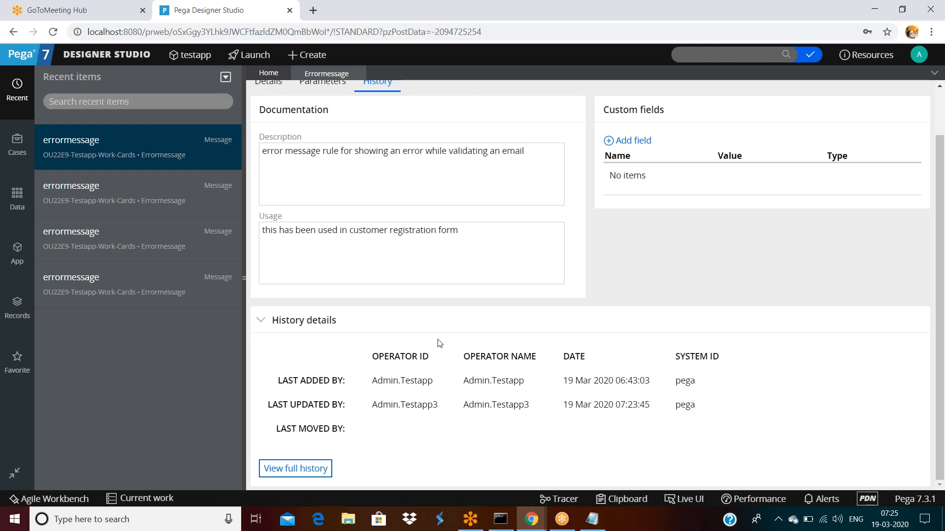
pyautogui.scroll(2, 439, 343)
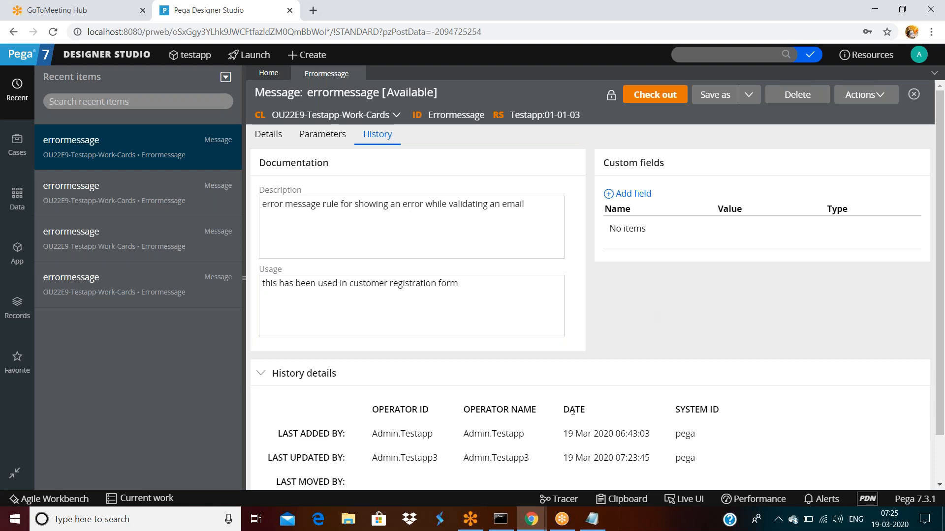
pyautogui.click(271, 135)
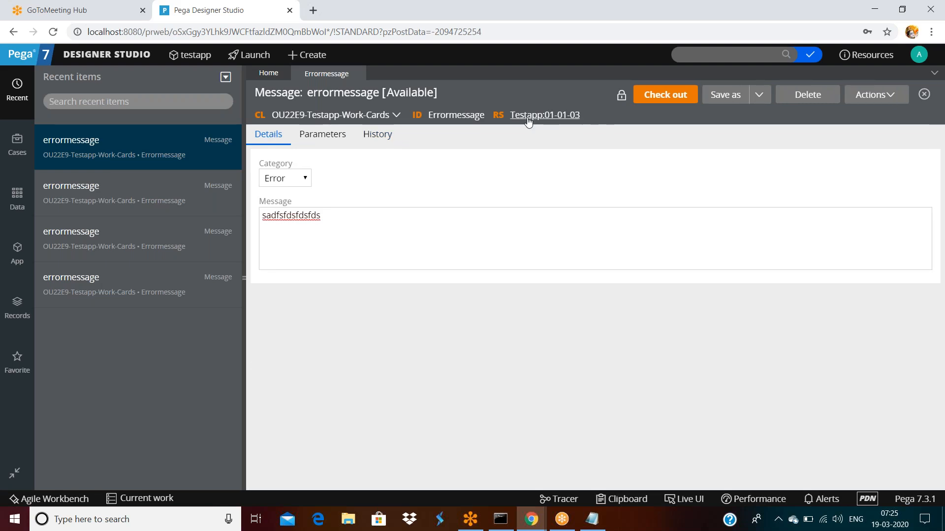
pyautogui.click(389, 138)
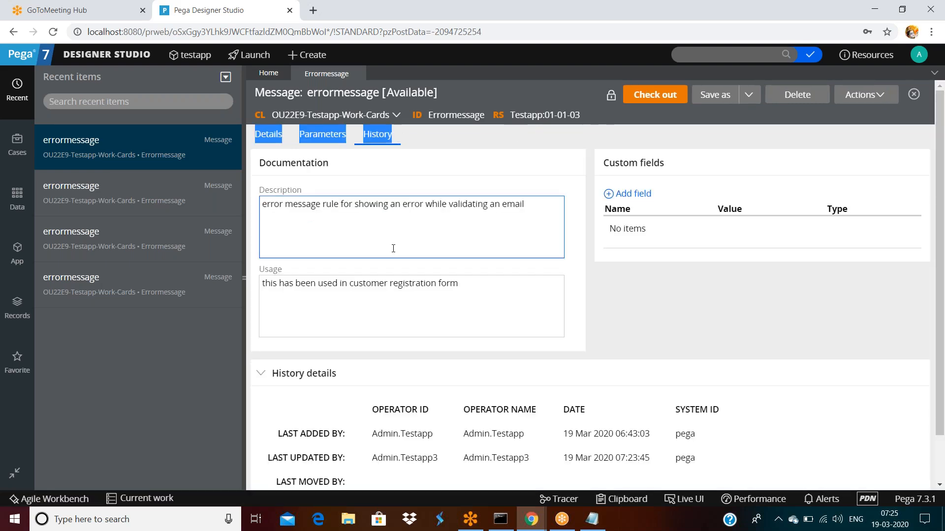
pyautogui.scroll(-2, 396, 261)
pyautogui.click(430, 444)
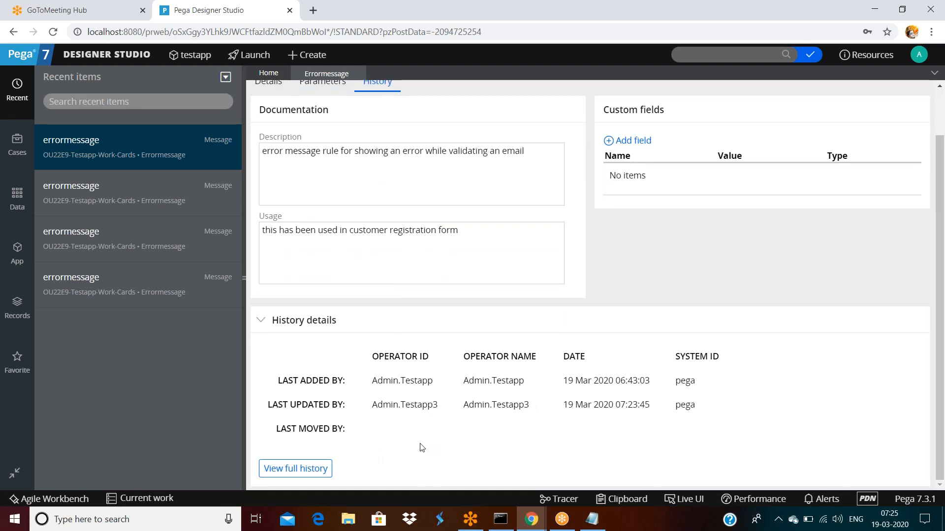
pyautogui.click(315, 467)
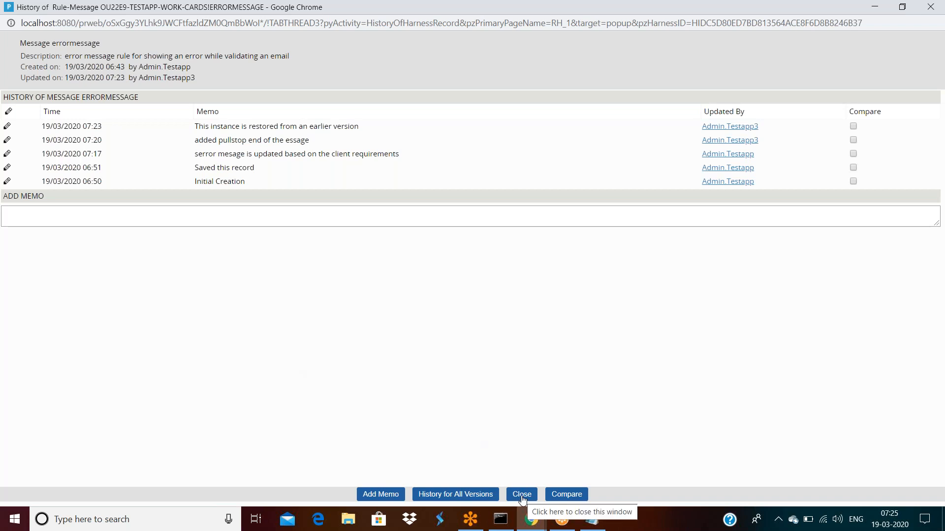
pyautogui.click(377, 495)
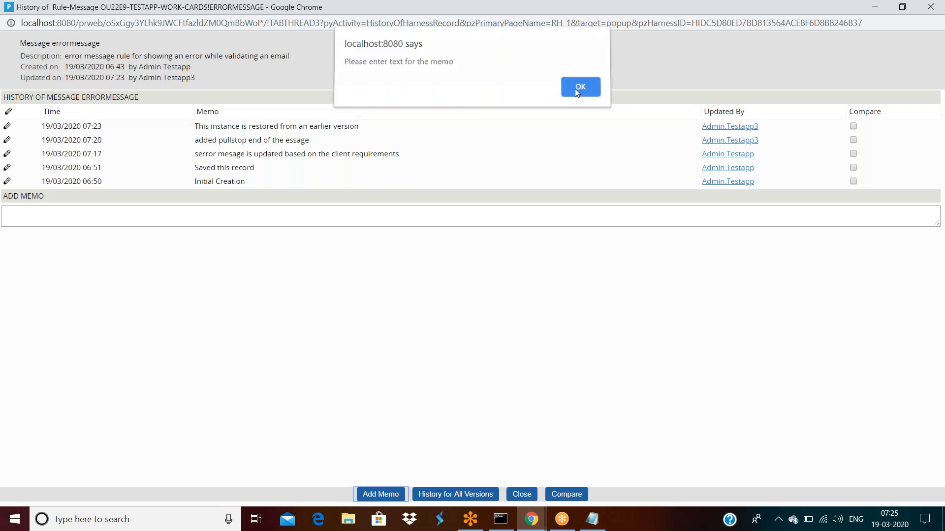
# Step: Dismiss the empty-memo warnings and tick the 07:23 version for comparison
pyautogui.click(579, 91)
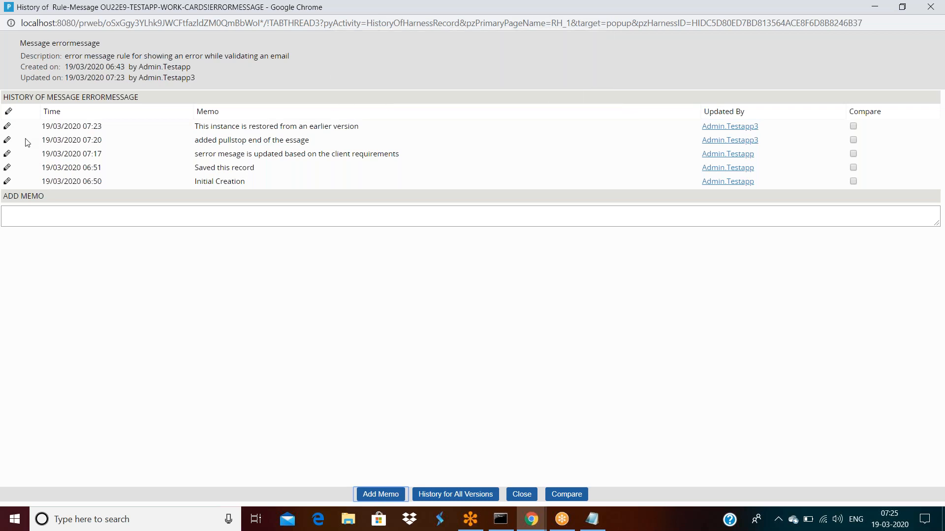
pyautogui.click(251, 129)
pyautogui.click(854, 127)
pyautogui.click(387, 493)
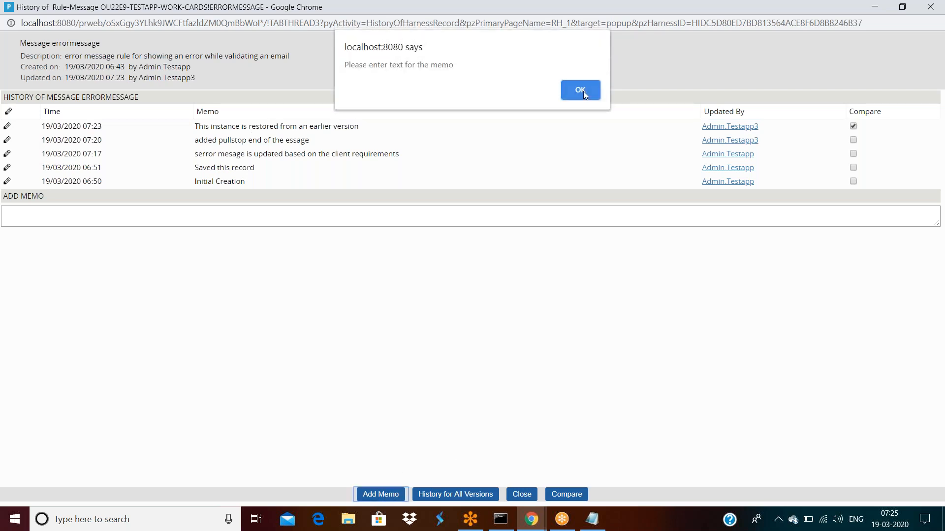
pyautogui.click(584, 91)
# Step: Add the memo 'this is my memo', then compare the 07:23 and 07:20 versions
pyautogui.click(111, 223)
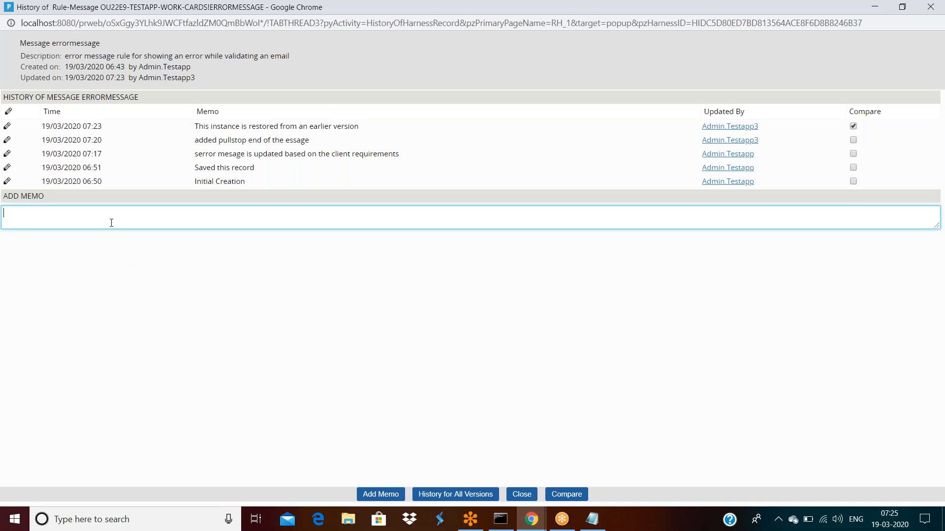
pyautogui.write('this is my memo')
pyautogui.click(389, 497)
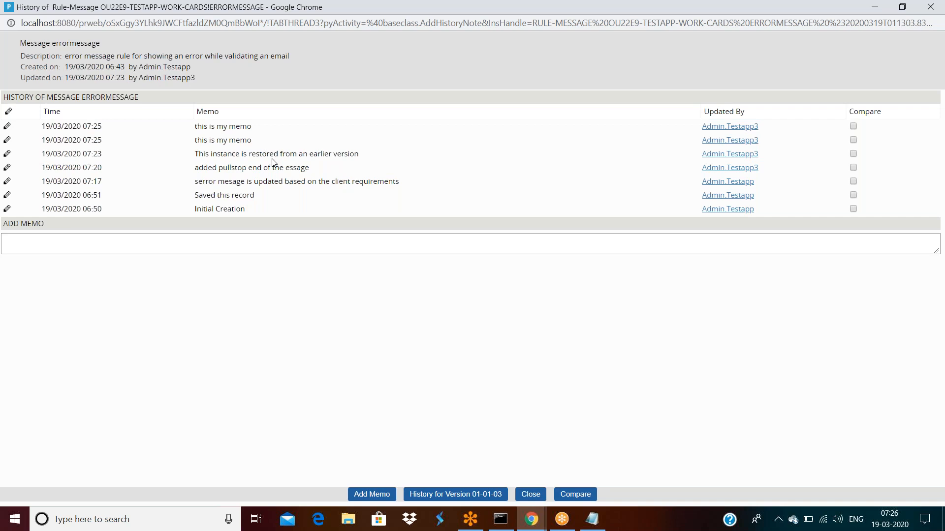
pyautogui.click(853, 155)
pyautogui.click(570, 497)
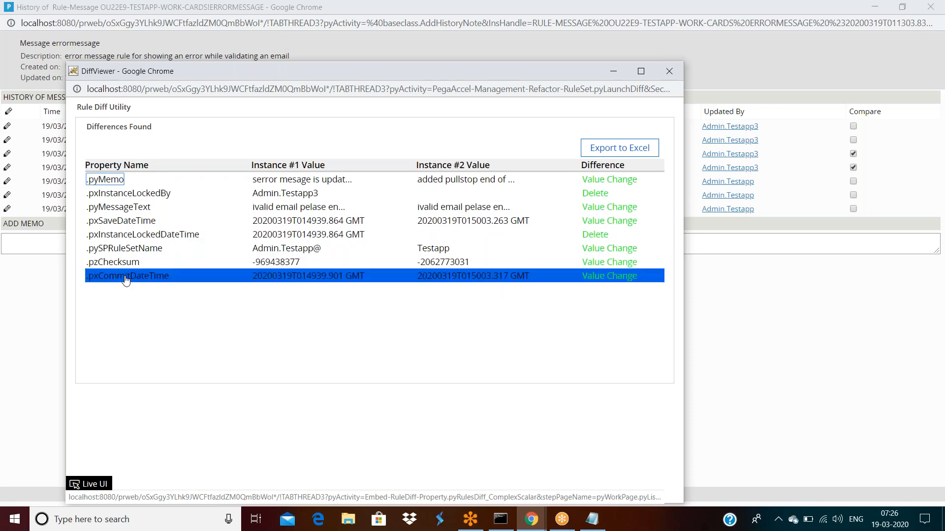
pyautogui.click(605, 277)
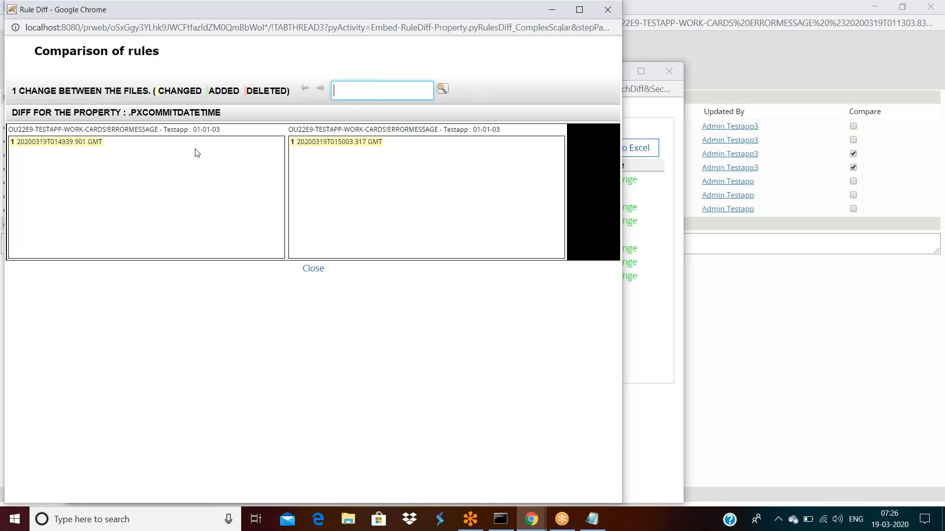
pyautogui.click(62, 146)
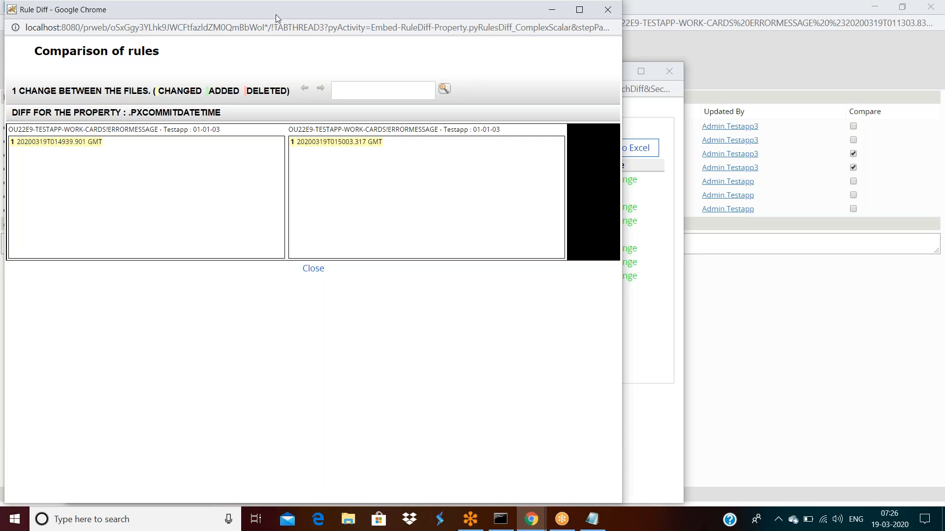
pyautogui.moveTo(275, 13); pyautogui.dragTo(281, 83)
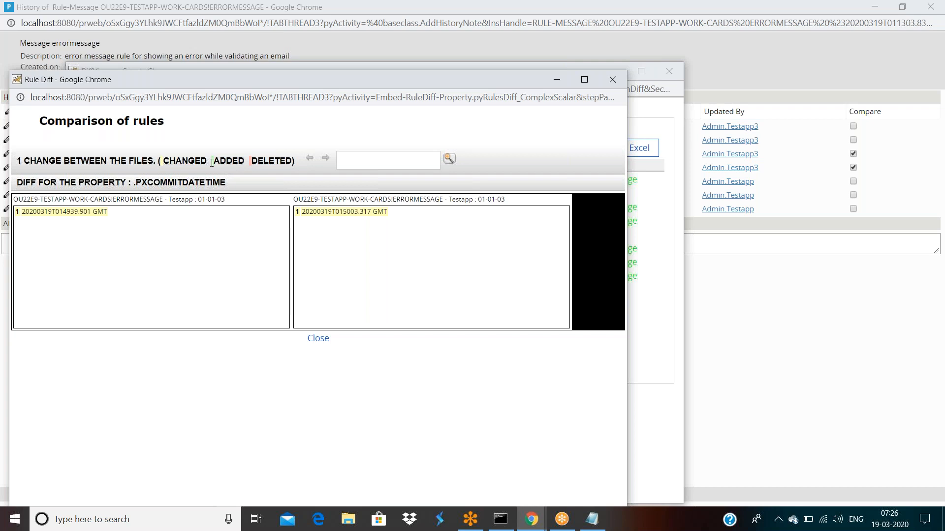
pyautogui.click(610, 78)
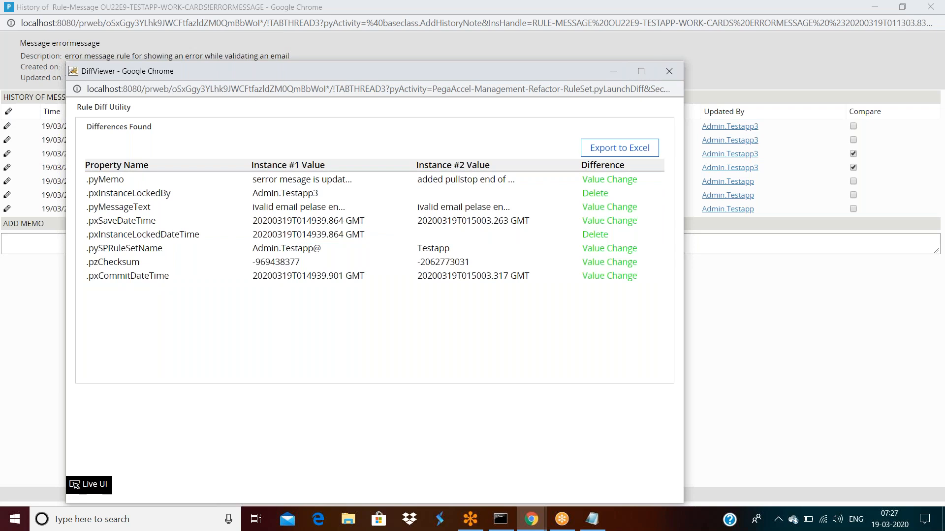
pyautogui.click(669, 70)
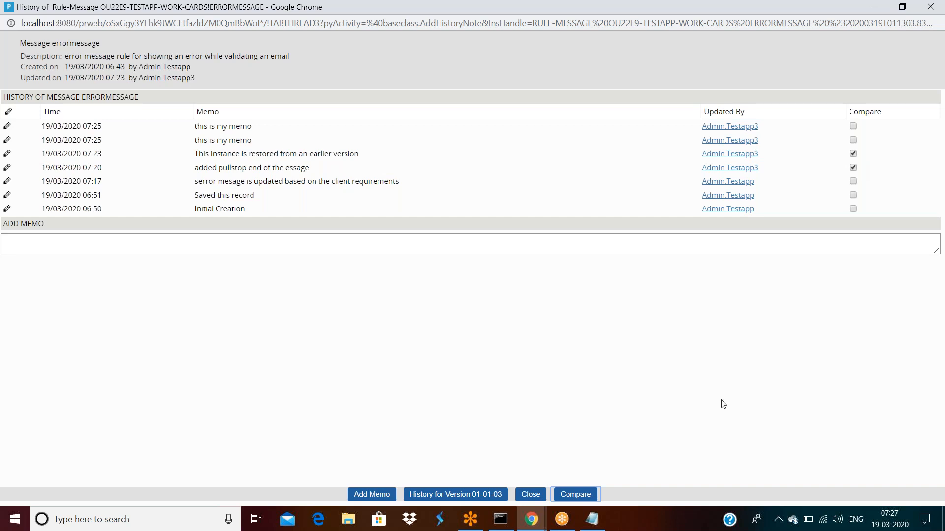
# Step: Swap the comparison from 07:23 to 06:51 and compare it with 07:20
pyautogui.click(586, 496)
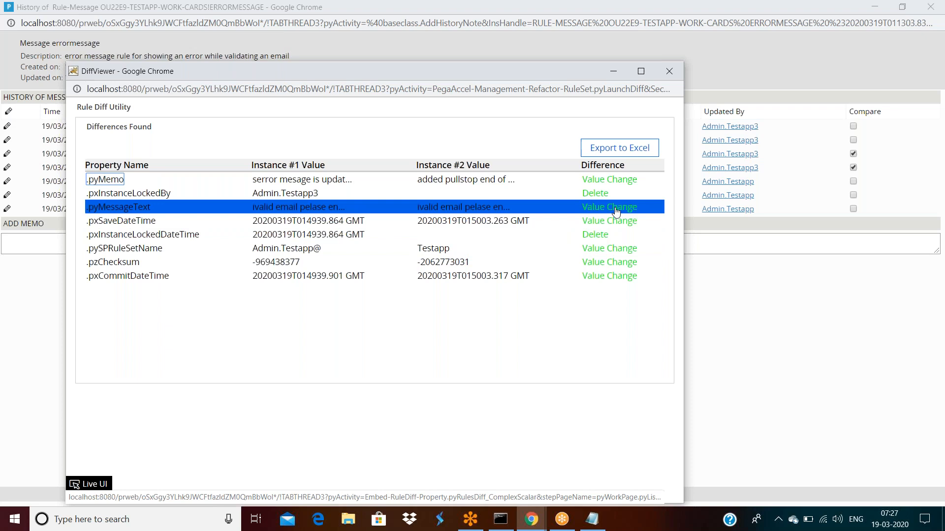
pyautogui.click(681, 72)
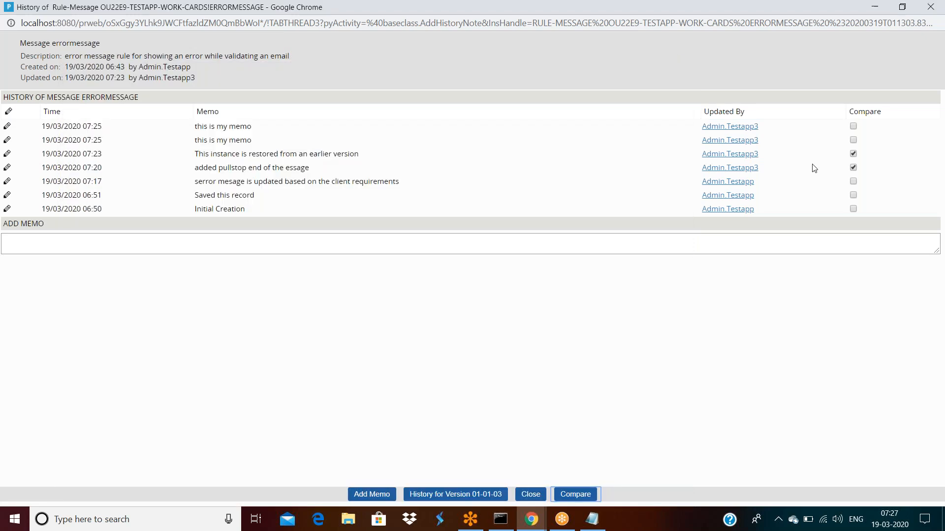
pyautogui.click(853, 153)
pyautogui.click(853, 194)
pyautogui.click(582, 495)
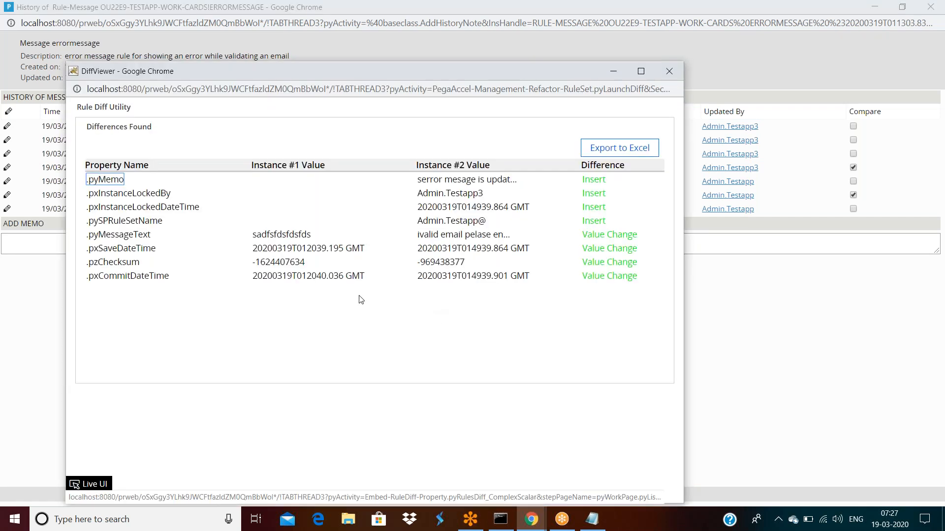
# Step: Review the .pyMessageText value change, then close the Rule Diff and DiffViewer windows
pyautogui.moveTo(143, 236); pyautogui.dragTo(151, 237)
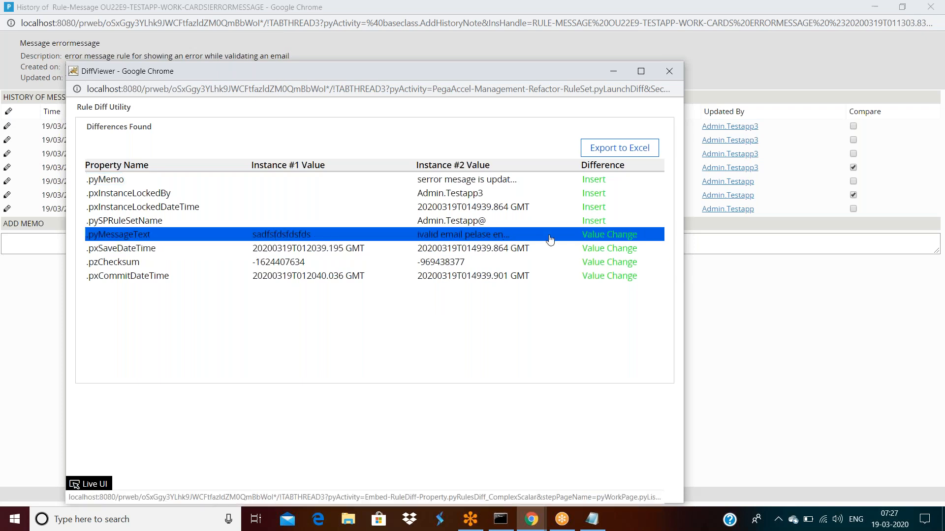
pyautogui.click(600, 240)
pyautogui.doubleClick(429, 144)
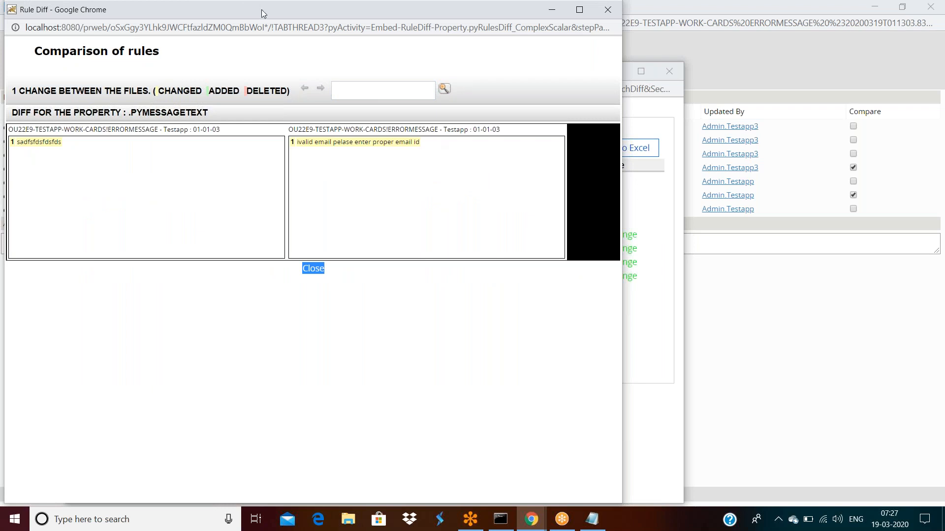
pyautogui.moveTo(261, 10); pyautogui.dragTo(294, 126)
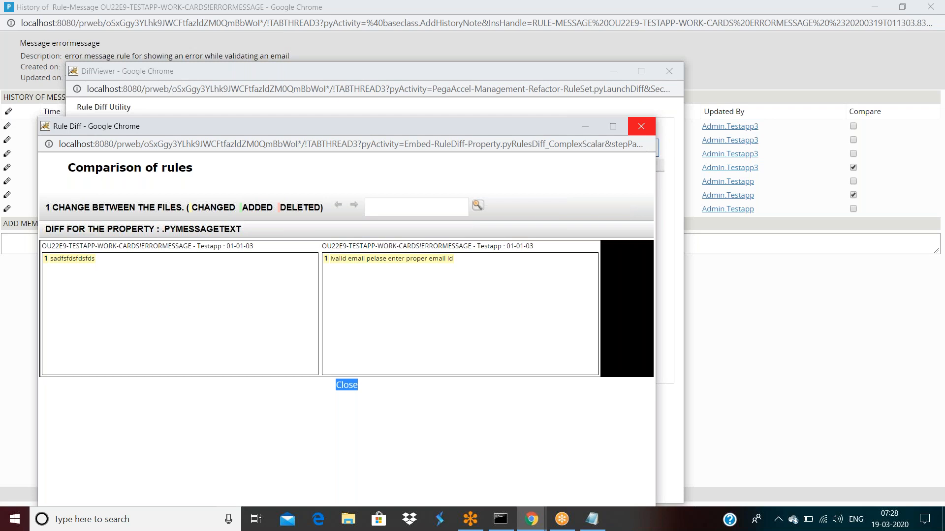
pyautogui.click(641, 126)
pyautogui.click(652, 69)
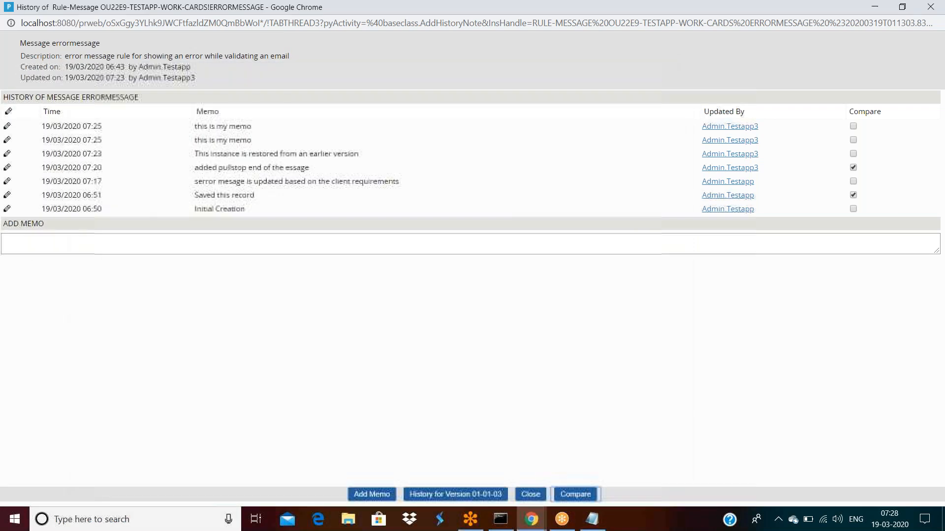
# Step: Close the history window and delete errormessage with the reason 'nt required'
pyautogui.doubleClick(640, 10)
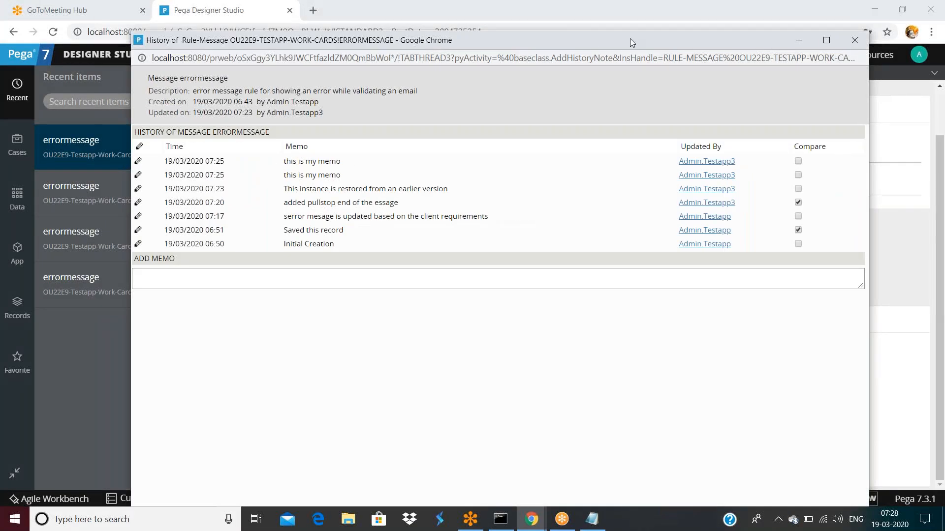
pyautogui.moveTo(627, 48); pyautogui.dragTo(624, 56)
pyautogui.moveTo(625, 65); pyautogui.dragTo(619, 65)
pyautogui.click(852, 47)
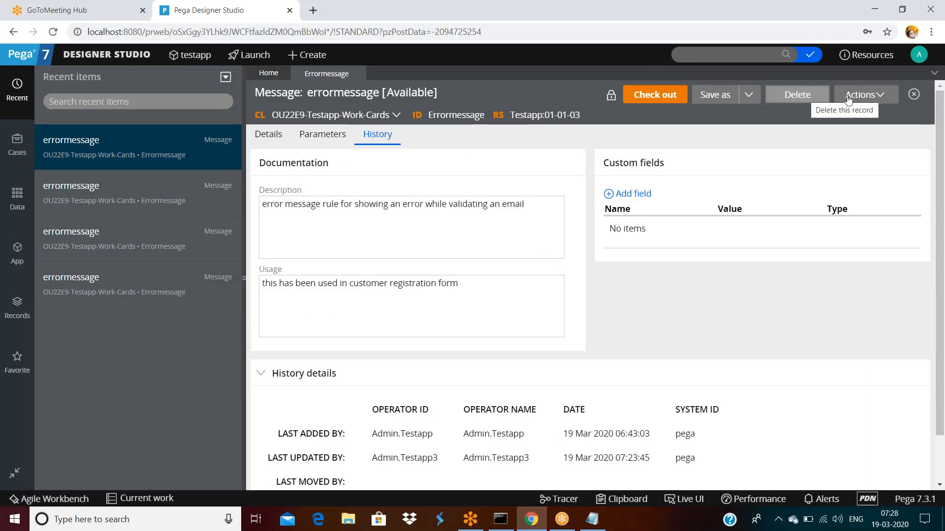
pyautogui.click(445, 281)
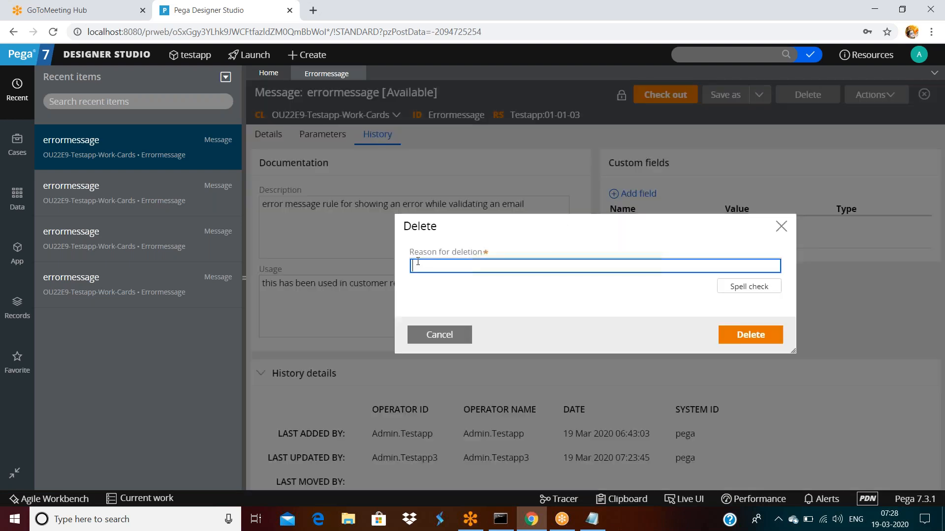
pyautogui.write('nt required')
pyautogui.click(756, 337)
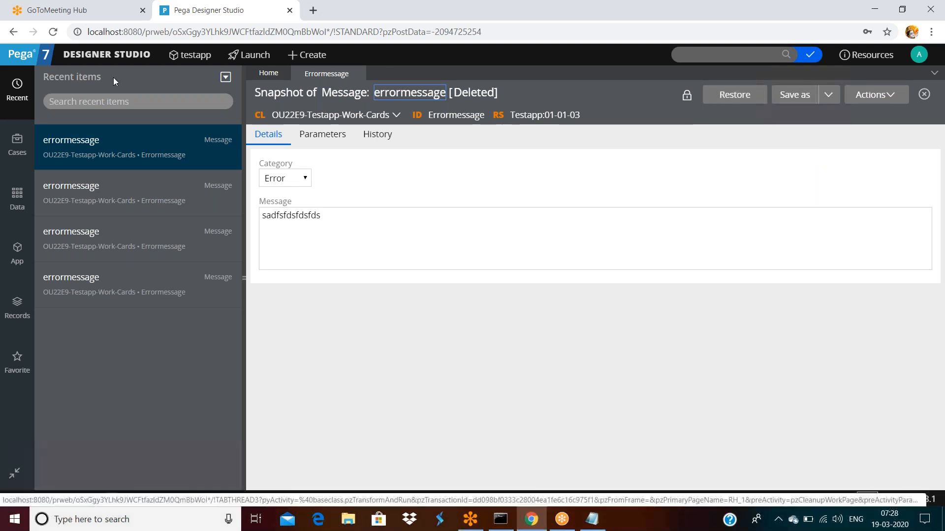
# Step: Open the Application > Development page from the Designer Studio menu
pyautogui.click(104, 54)
pyautogui.moveTo(186, 171)
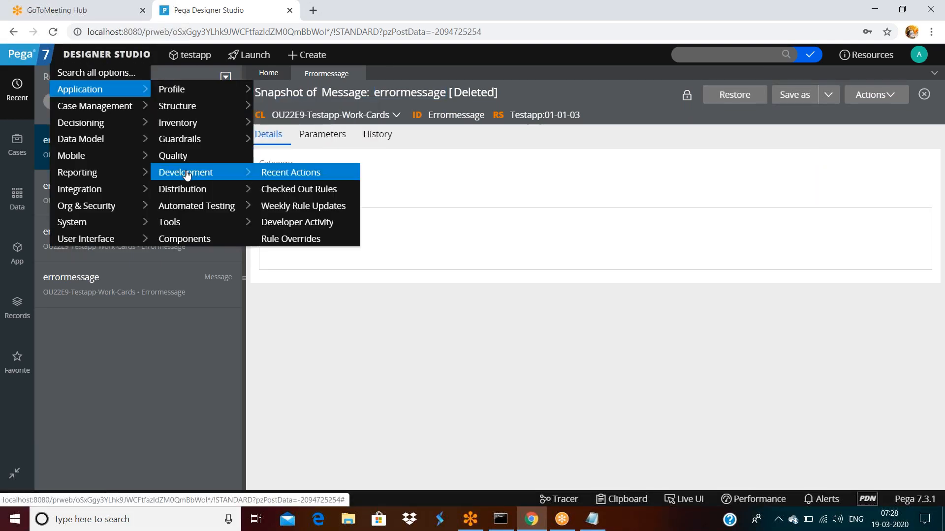
pyautogui.click(287, 174)
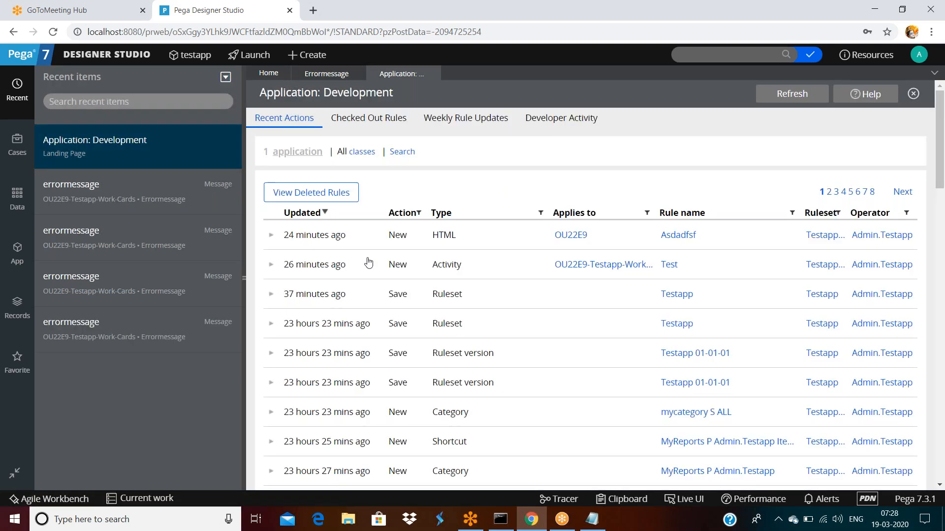
# Step: Scroll through Recent Actions, then open View Deleted Rules
pyautogui.scroll(-1, 632, 276)
pyautogui.scroll(-15, 689, 300)
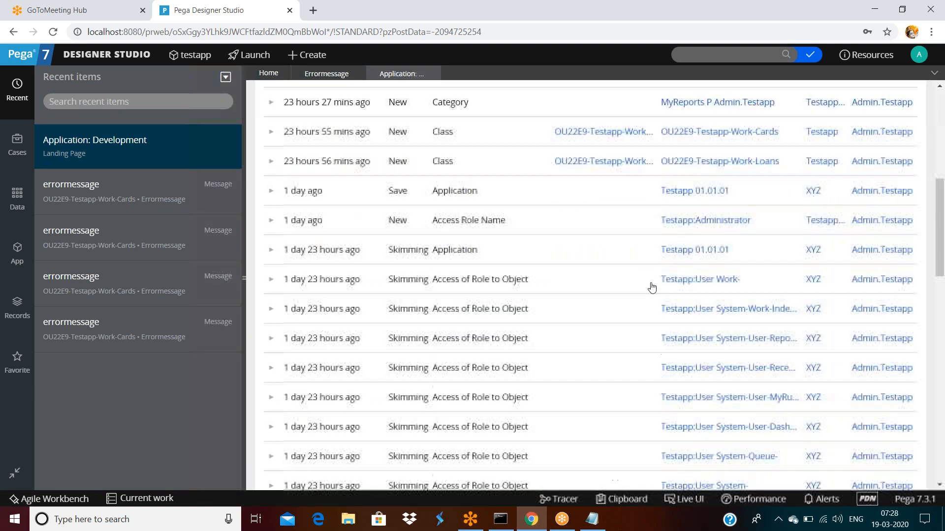
pyautogui.scroll(15, 691, 301)
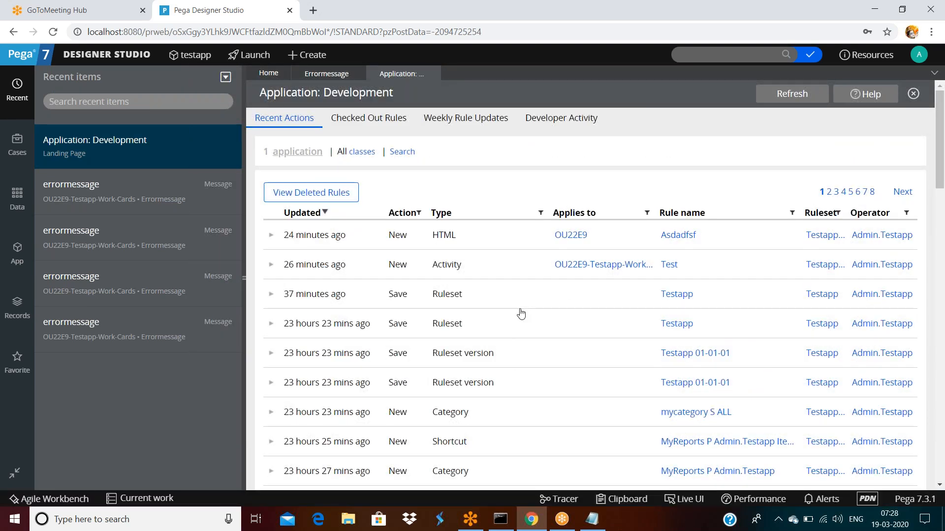
pyautogui.scroll(-6, 521, 312)
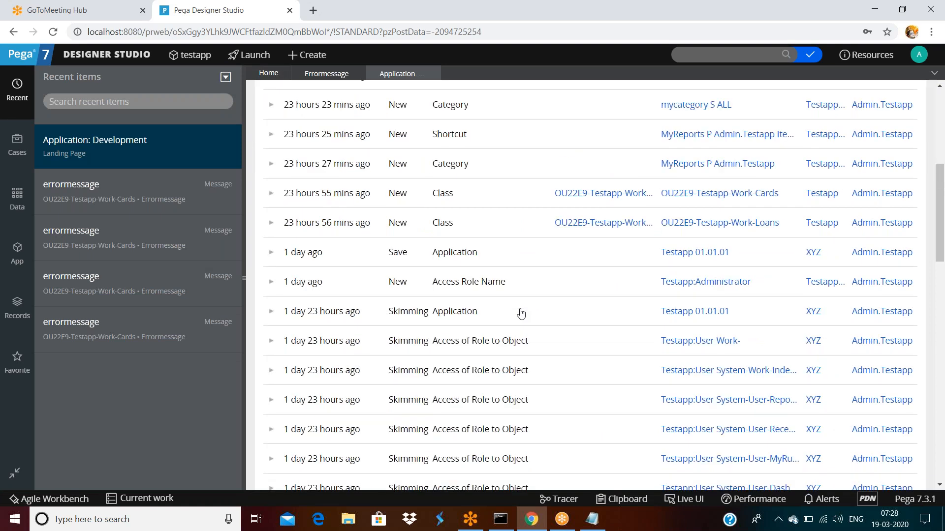
pyautogui.scroll(-1, 521, 314)
pyautogui.scroll(-10, 522, 314)
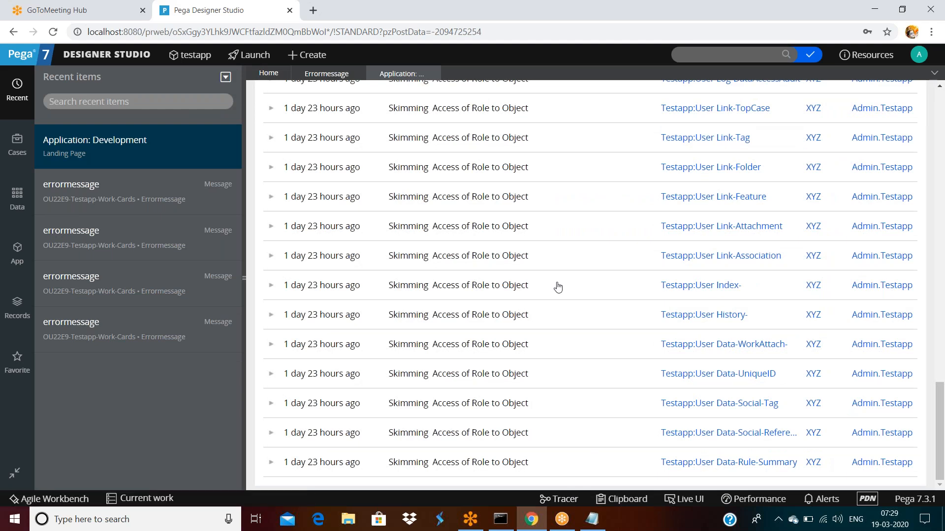
pyautogui.scroll(10, 556, 287)
pyautogui.scroll(10, 558, 287)
pyautogui.click(312, 192)
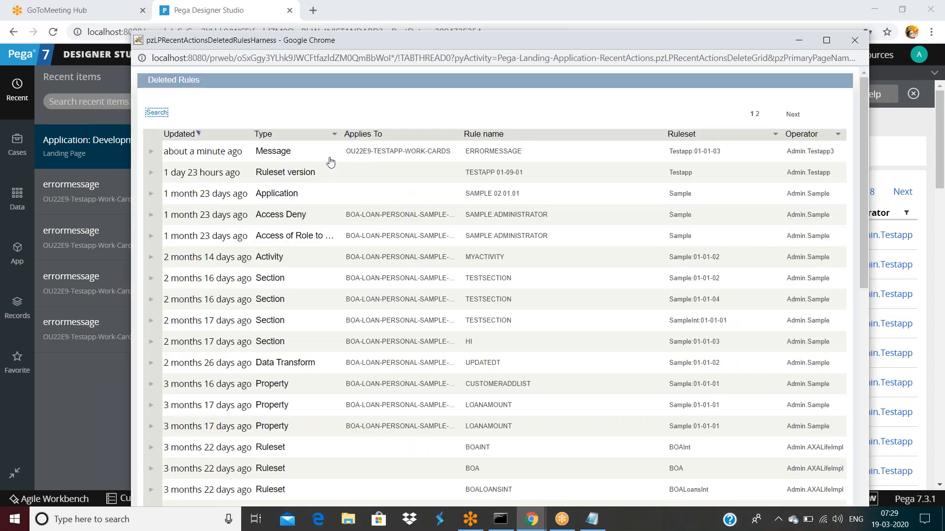
# Step: Expand the ERRORMESSAGE deleted-rule row to read its comment and date, then return to the snapshot
pyautogui.click(272, 154)
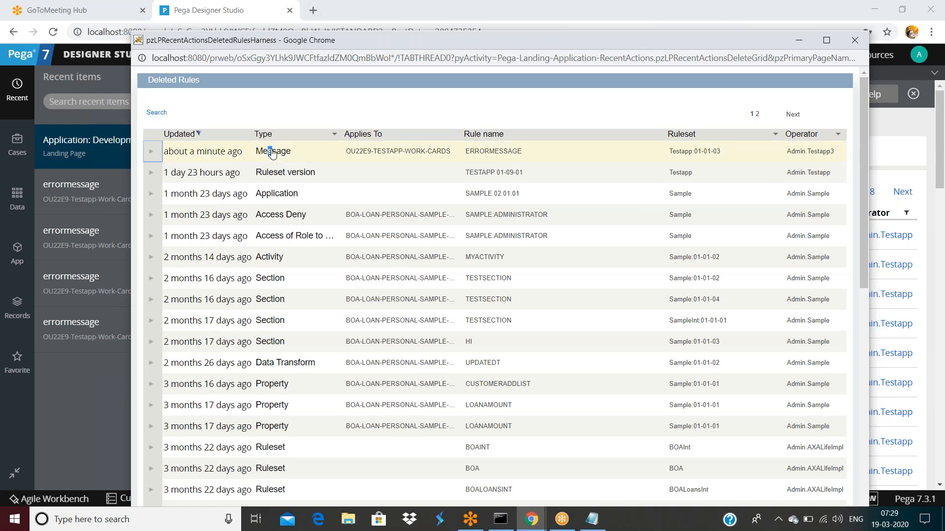
pyautogui.doubleClick(277, 154)
pyautogui.click(152, 154)
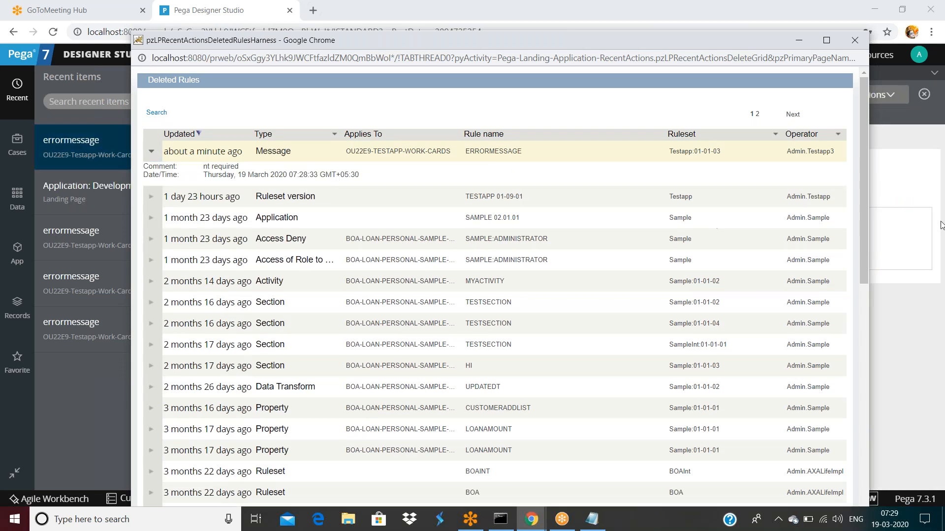
pyautogui.click(911, 171)
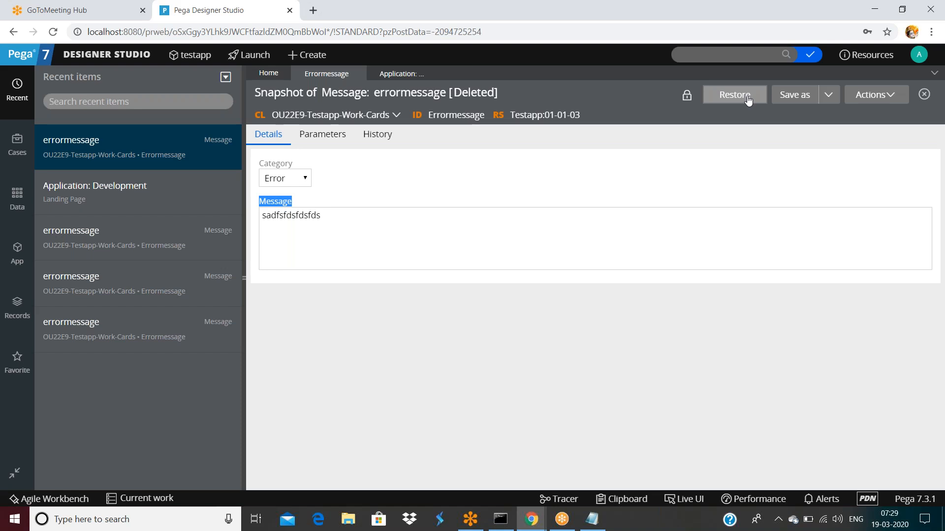
# Step: Open the application's Development landing page from the main navigation menu
pyautogui.click(507, 162)
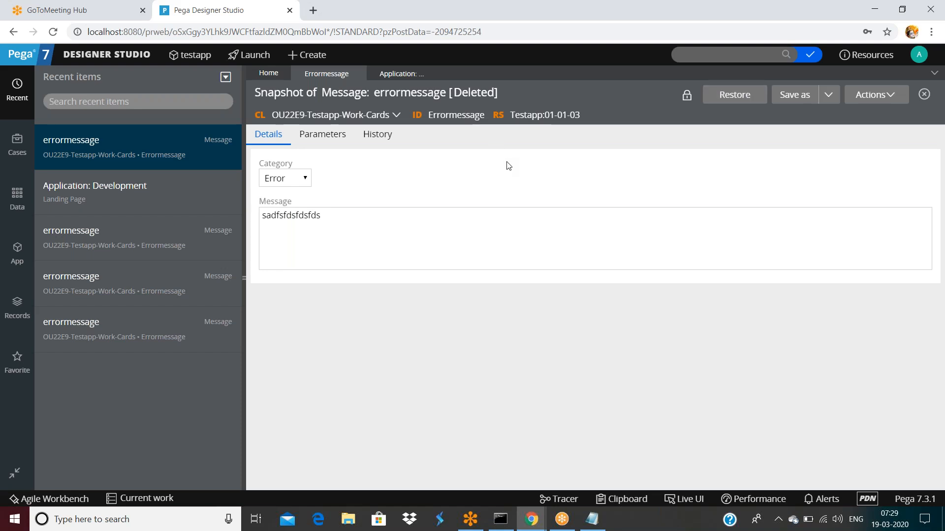
pyautogui.click(516, 206)
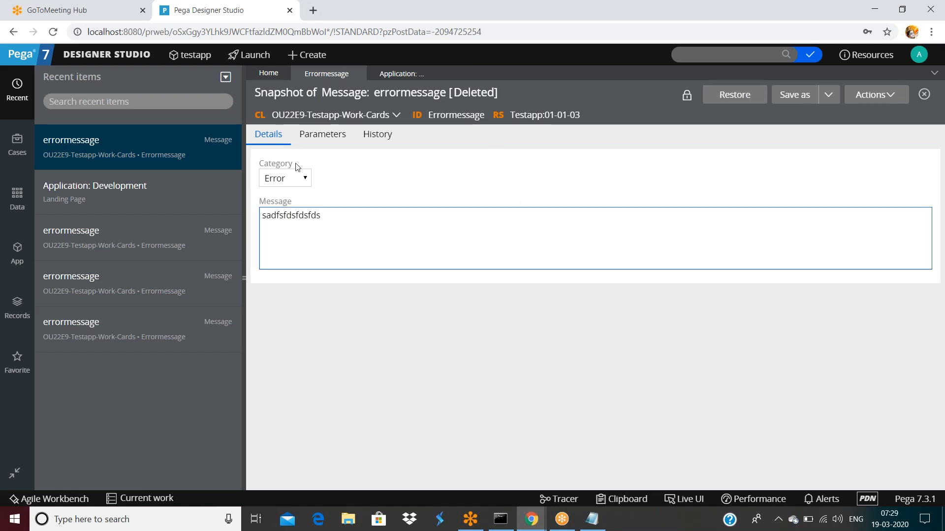
pyautogui.click(118, 54)
pyautogui.moveTo(140, 107)
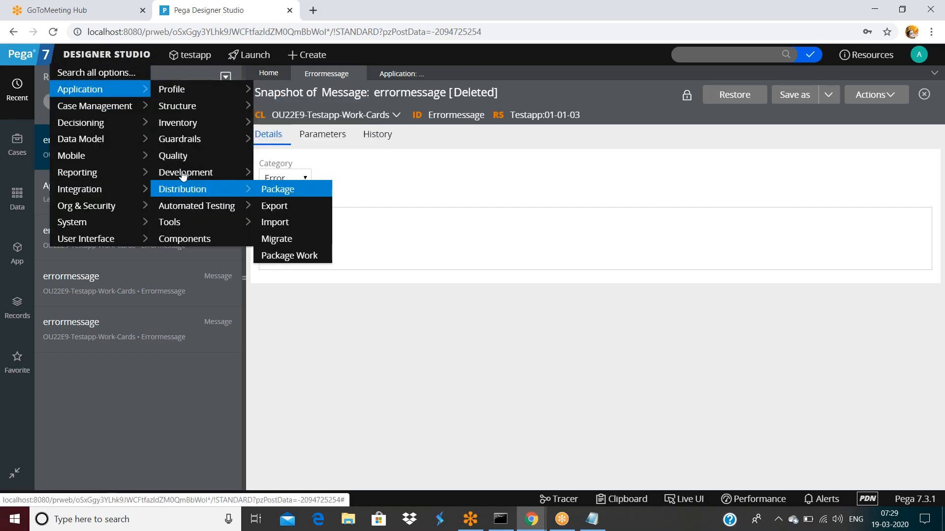
pyautogui.moveTo(183, 176)
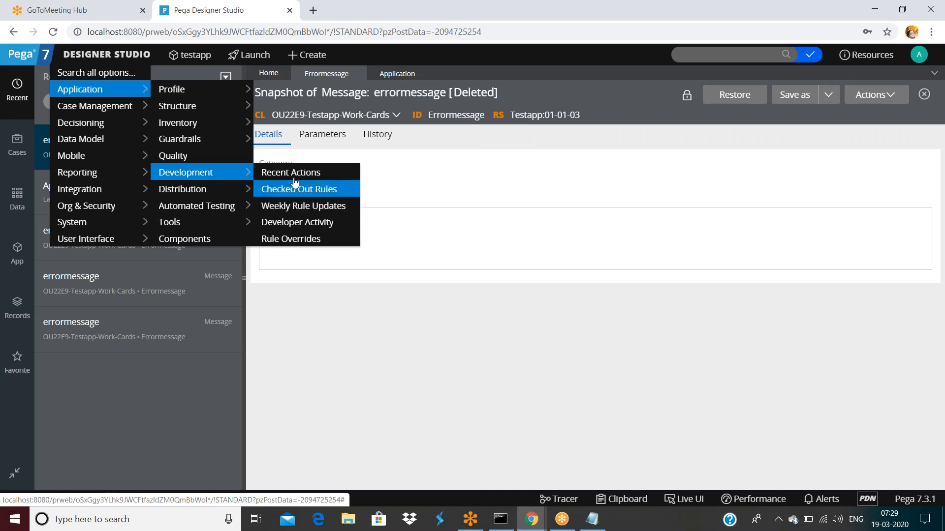
pyautogui.click(396, 74)
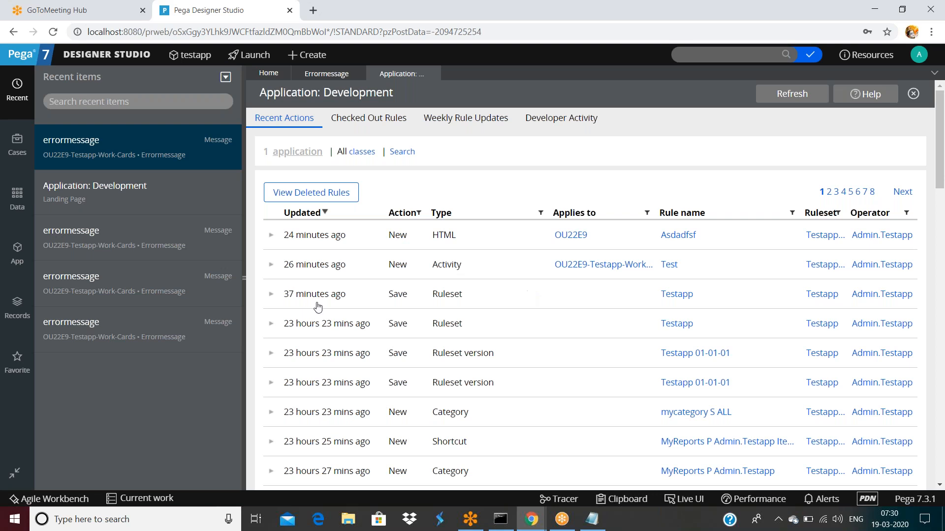
# Step: Collapse the Recent panel, check the empty Checked Out Rules list, and return to the Errormessage tab
pyautogui.moveTo(247, 283)
pyautogui.mouseDown()
pyautogui.moveTo(5, 284)
pyautogui.moveTo(244, 279)
pyautogui.mouseUp()
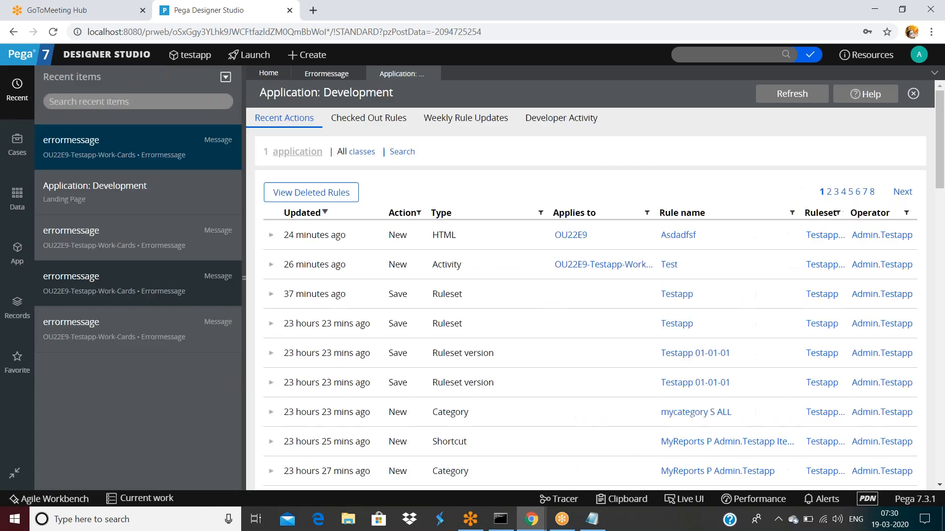
pyautogui.click(245, 278)
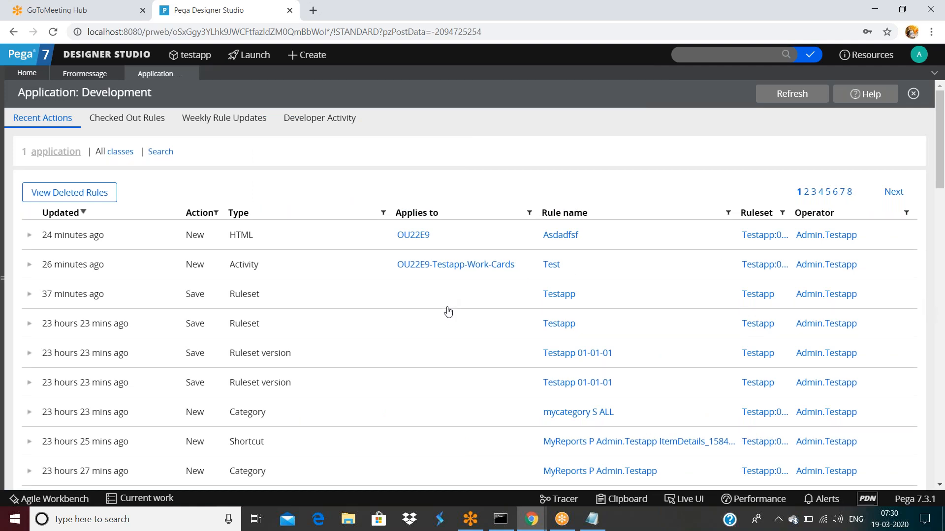
pyautogui.scroll(-1, 449, 309)
pyautogui.scroll(1, 449, 308)
pyautogui.click(114, 124)
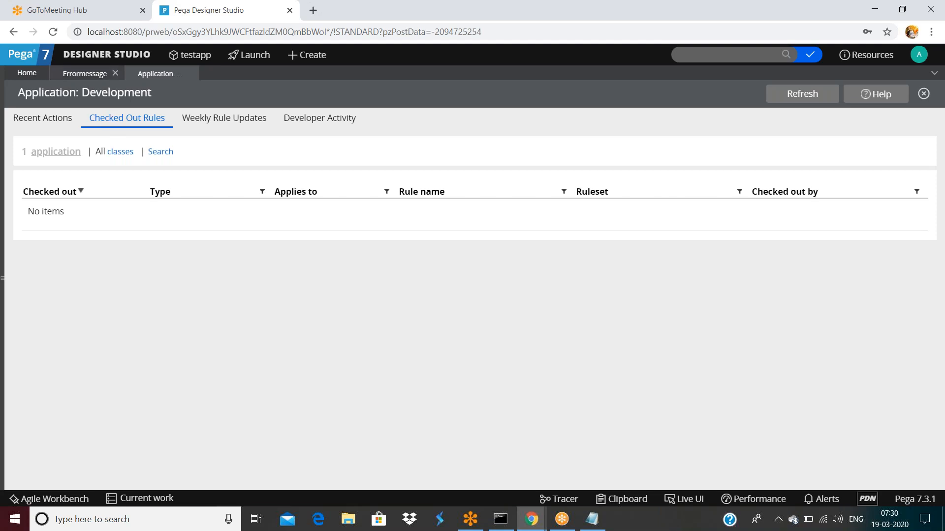
pyautogui.click(114, 74)
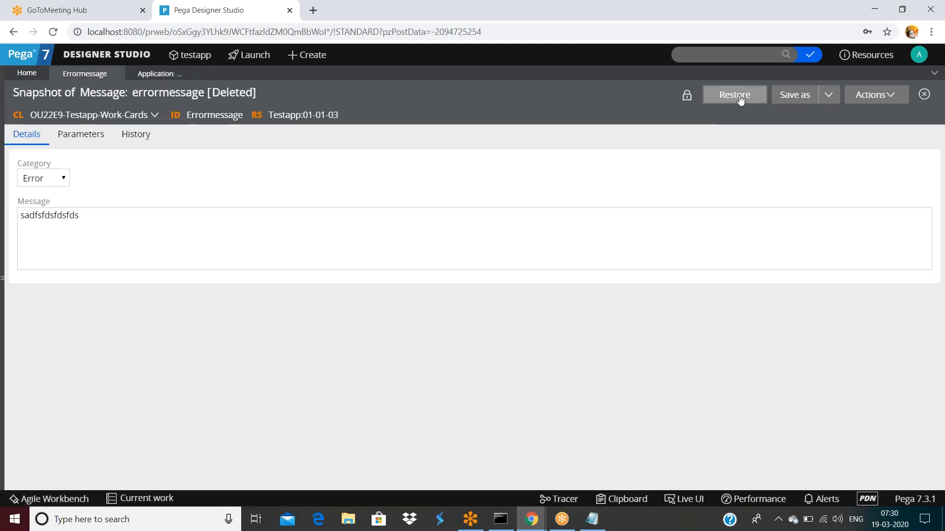
# Step: Restore the deleted errormessage rule and bring up its full history
pyautogui.click(745, 104)
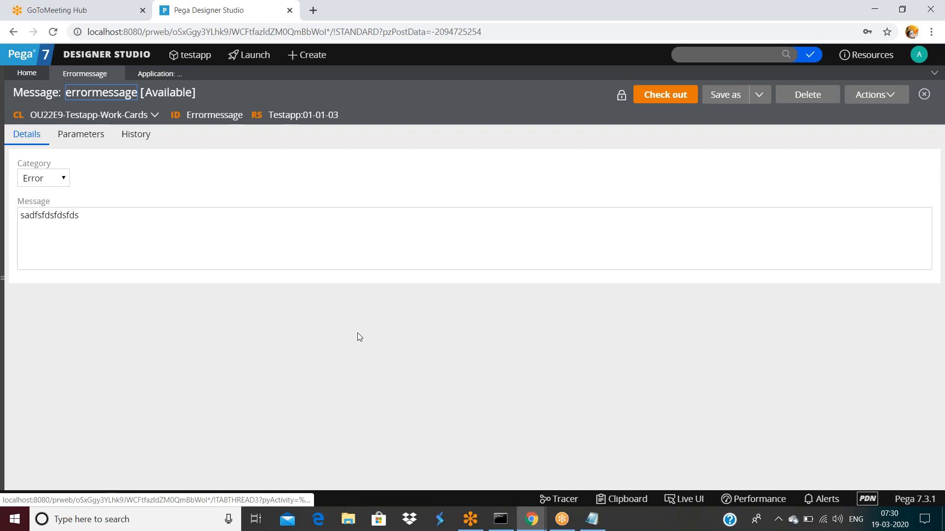
pyautogui.click(129, 141)
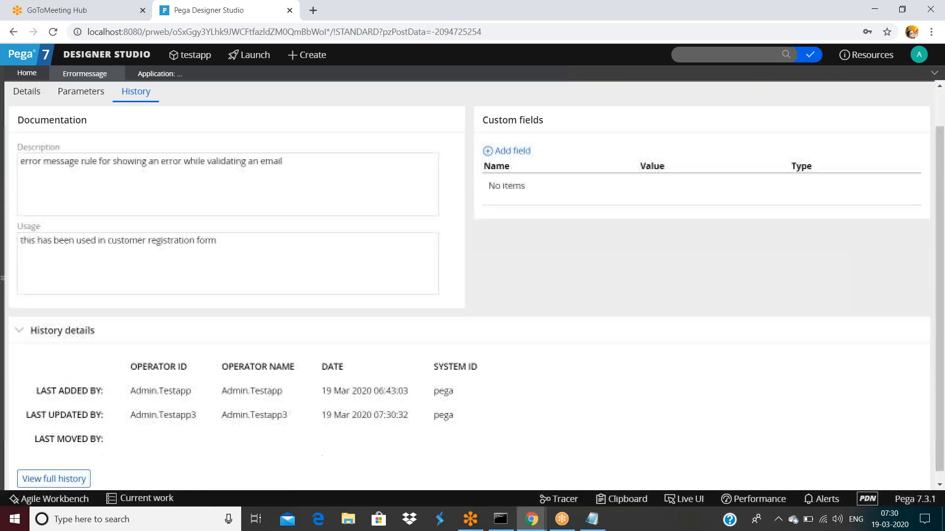
pyautogui.scroll(-1, 52, 472)
pyautogui.click(52, 468)
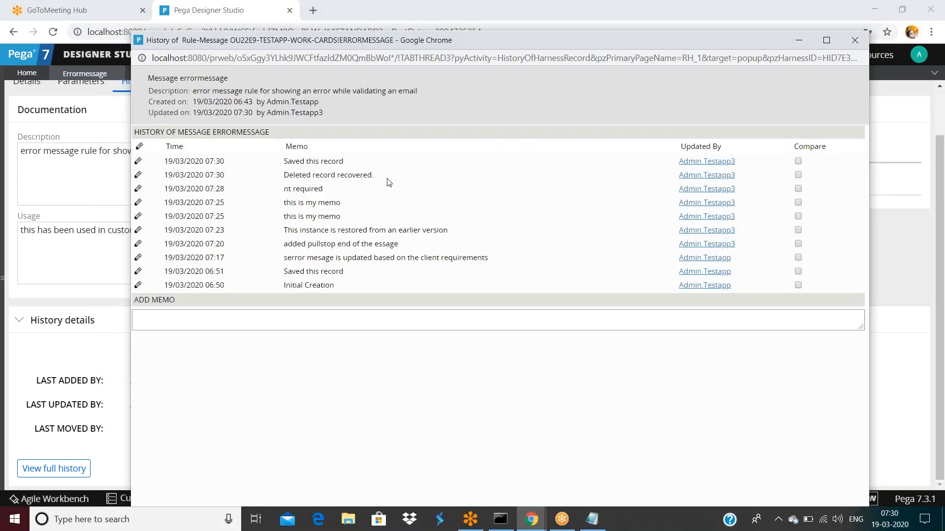
# Step: Review the 'Deleted record recovered' and 'Saved this record' memos, then check the rule out
pyautogui.moveTo(283, 190); pyautogui.dragTo(335, 194)
pyautogui.moveTo(284, 176); pyautogui.dragTo(369, 179)
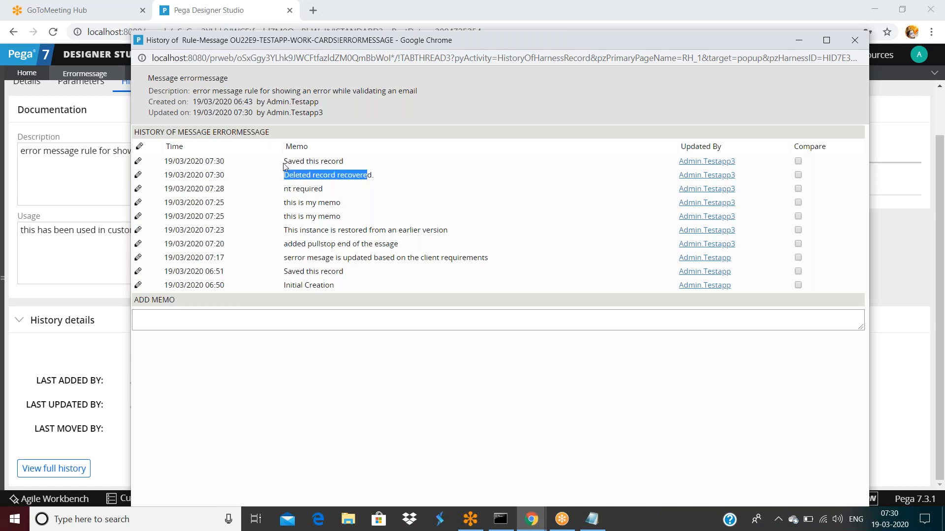
pyautogui.moveTo(288, 161); pyautogui.dragTo(343, 162)
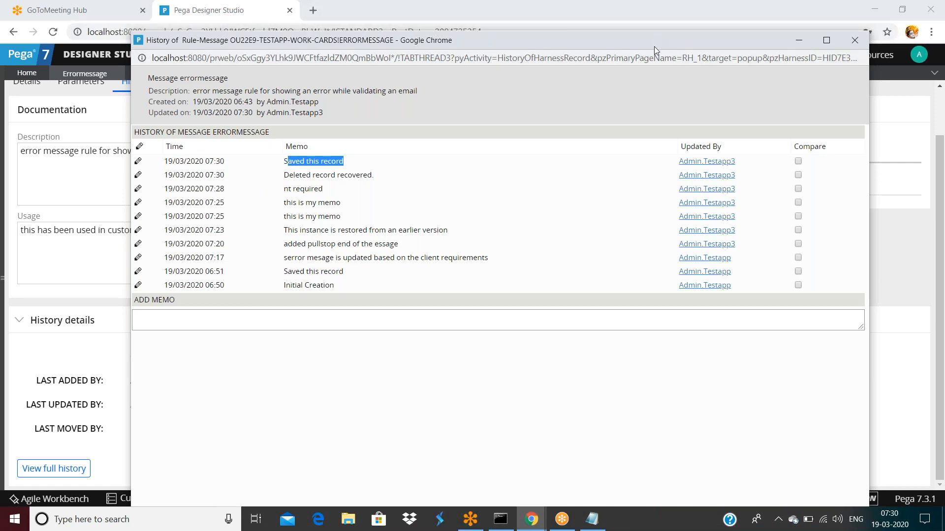
pyautogui.moveTo(654, 47); pyautogui.dragTo(640, 108)
pyautogui.click(841, 102)
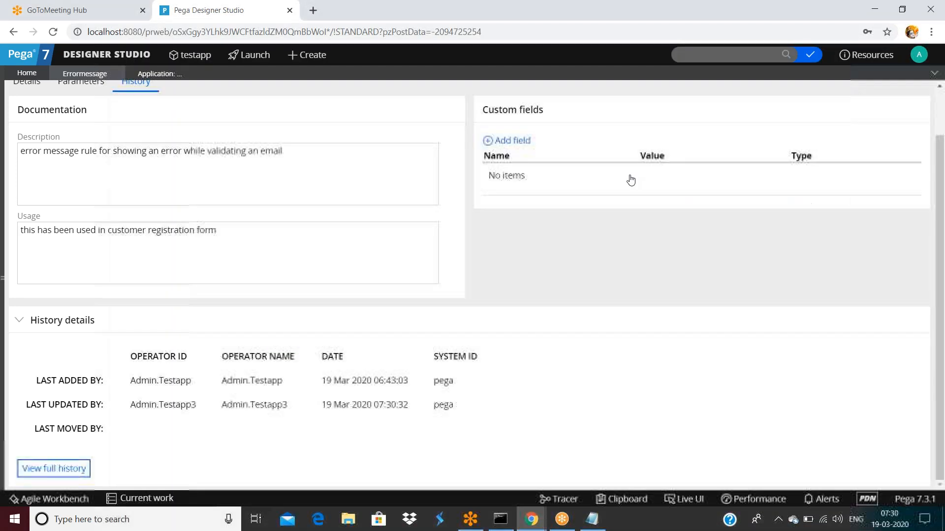
pyautogui.click(666, 95)
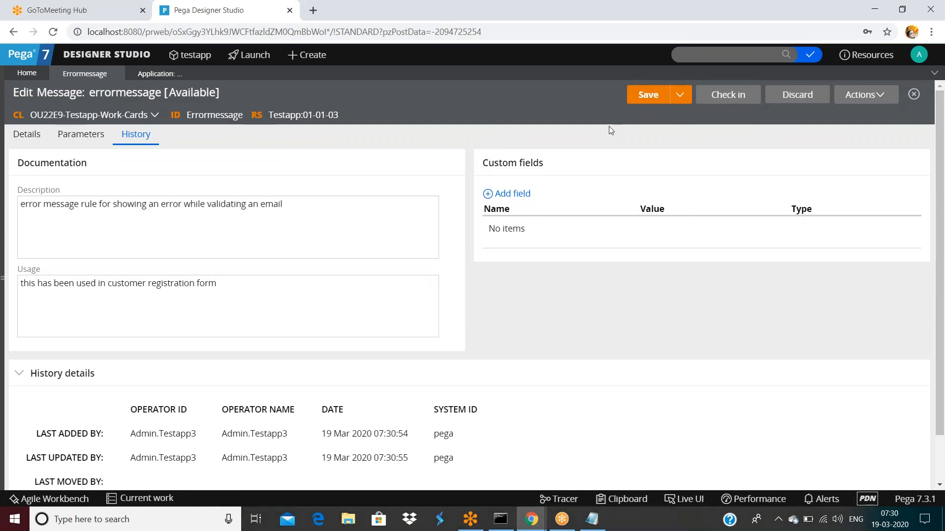
# Step: Save the checked-out errormessage rule, glance at the Deleted Rules window, then save it again
pyautogui.click(647, 96)
pyautogui.click(531, 519)
pyautogui.moveTo(611, 465)
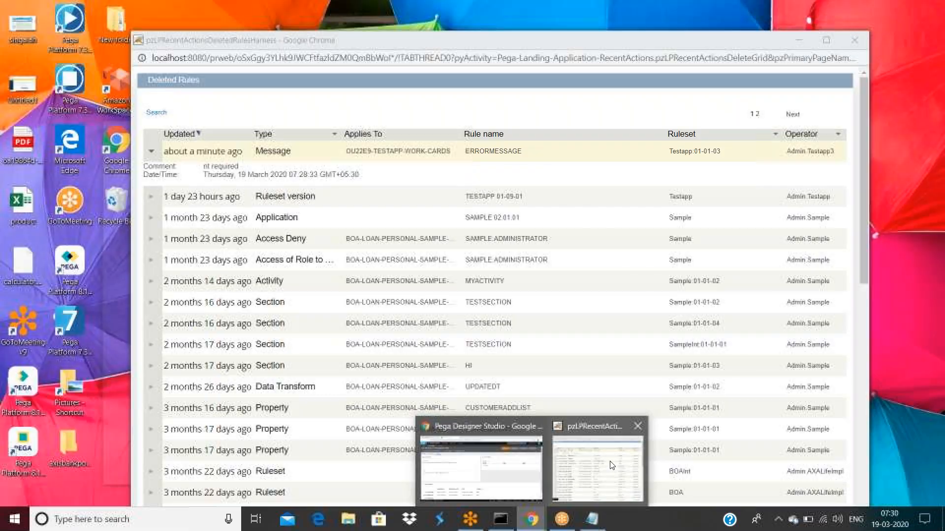
pyautogui.click(481, 468)
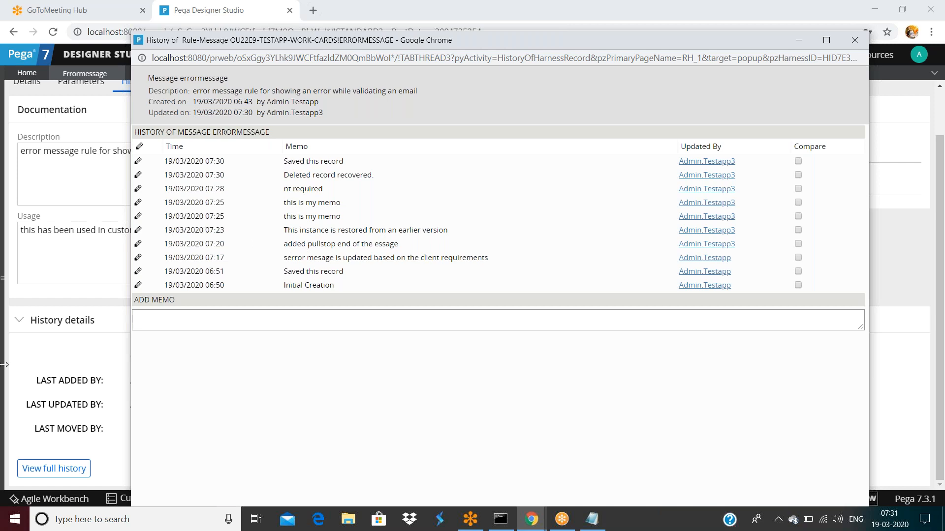
pyautogui.click(45, 363)
pyautogui.click(646, 103)
# Step: Refresh the Development page so Errormessage shows under Checked Out Rules, then open Weekly Rule Updates
pyautogui.click(146, 73)
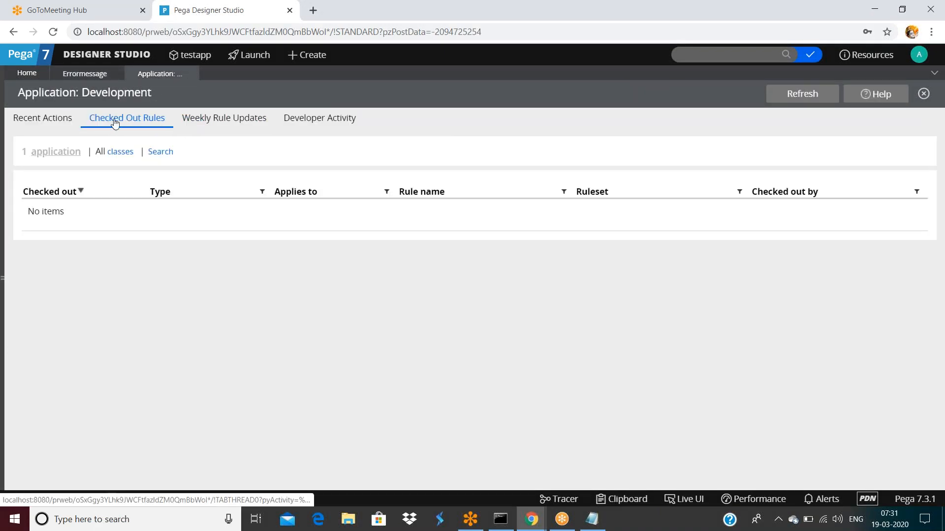
pyautogui.click(777, 100)
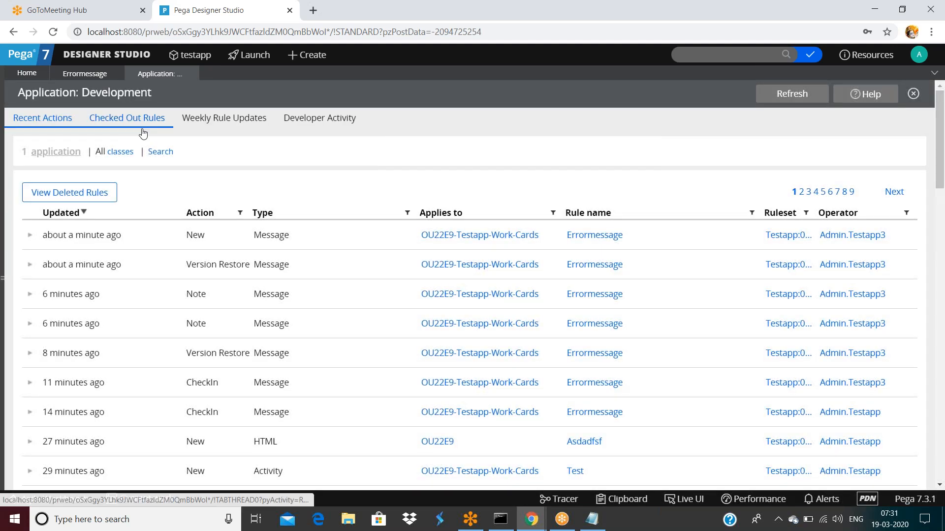
pyautogui.click(142, 132)
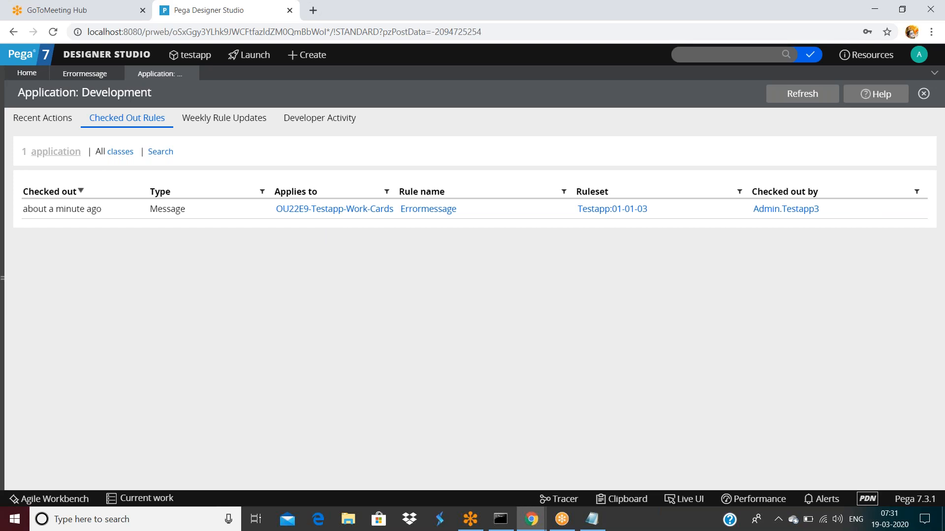
pyautogui.click(107, 54)
pyautogui.moveTo(144, 119); pyautogui.dragTo(211, 120)
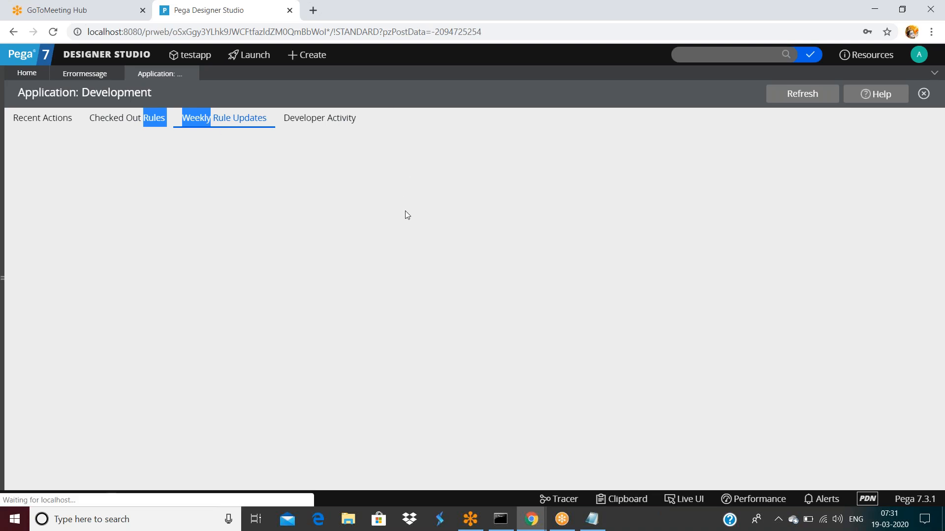
# Step: Scroll through the per-ruleset weekly rule updates, then switch to the Developer Activity check-in counts
pyautogui.scroll(-2, 43, 386)
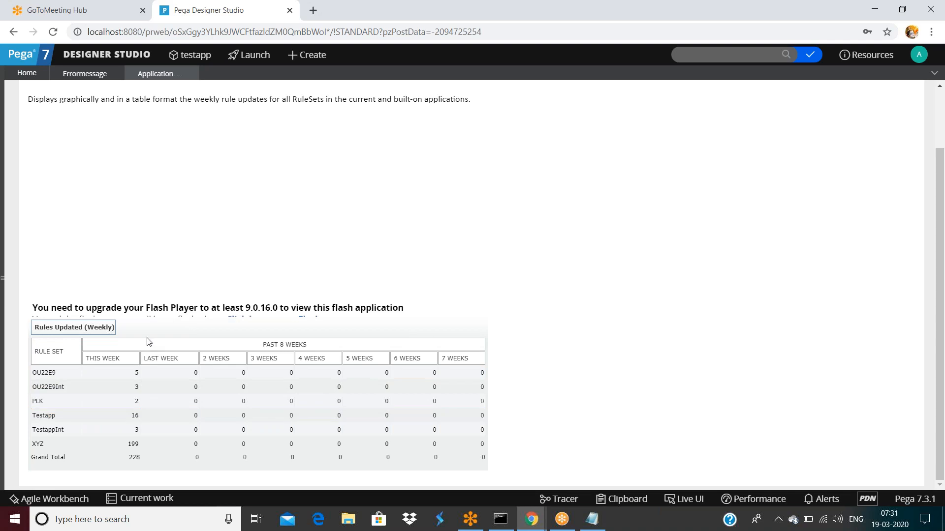
pyautogui.scroll(2, 244, 232)
pyautogui.click(316, 125)
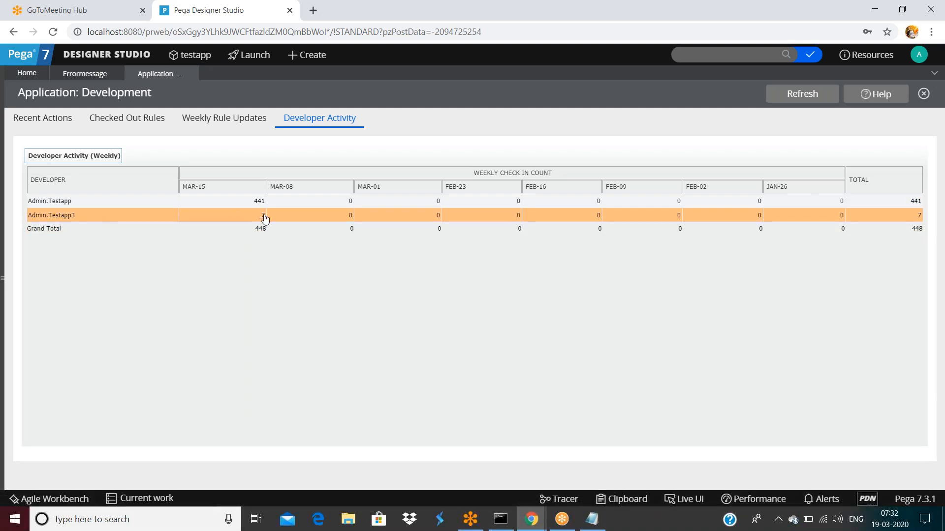
pyautogui.doubleClick(105, 156)
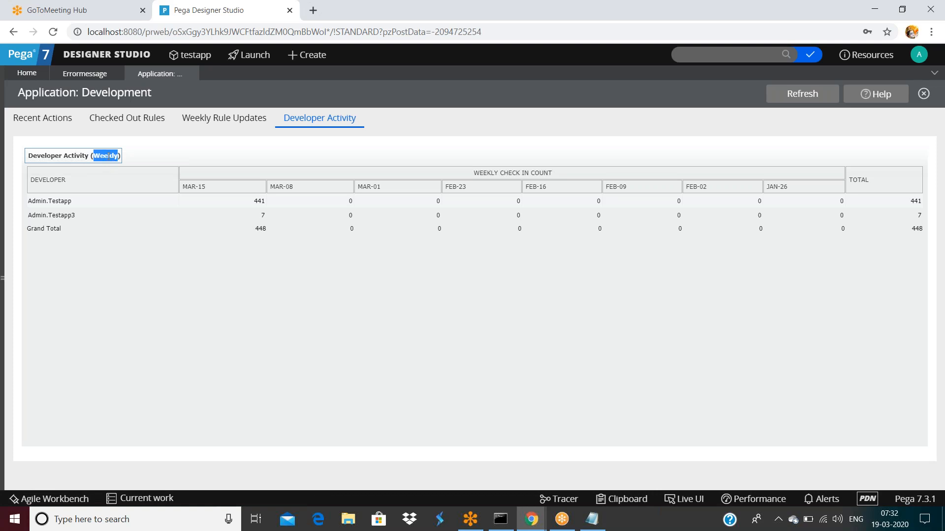
pyautogui.click(879, 526)
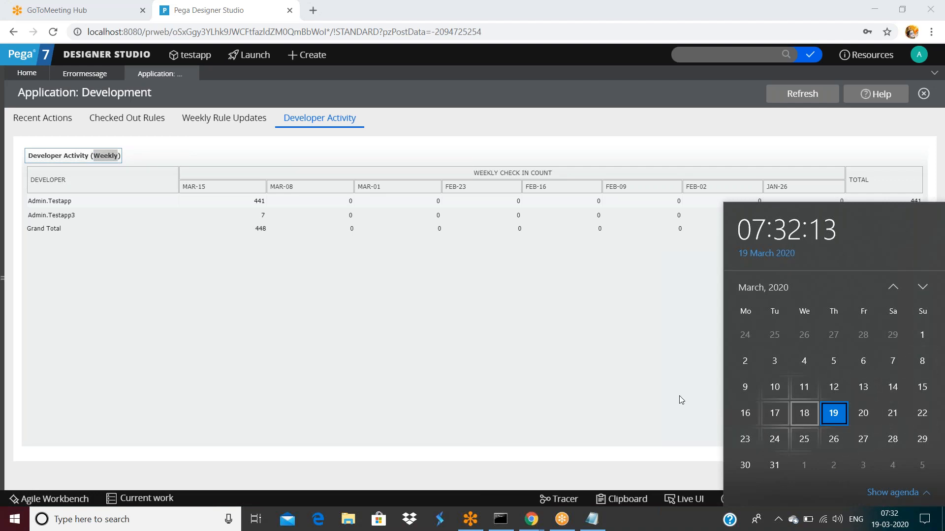
pyautogui.click(237, 290)
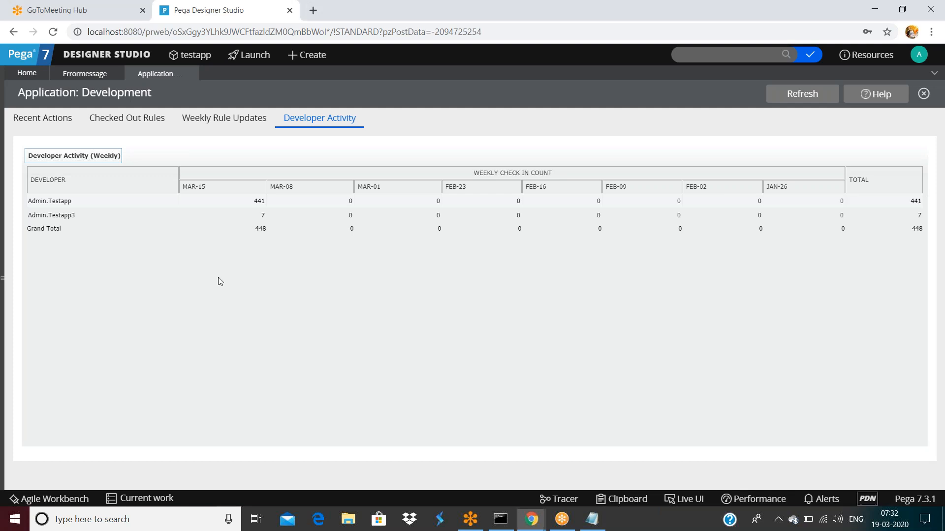
# Step: Drill into the second developer's 7 MAR-15 check-ins, listing errormessage updates from 07:20 to 07:30
pyautogui.click(264, 217)
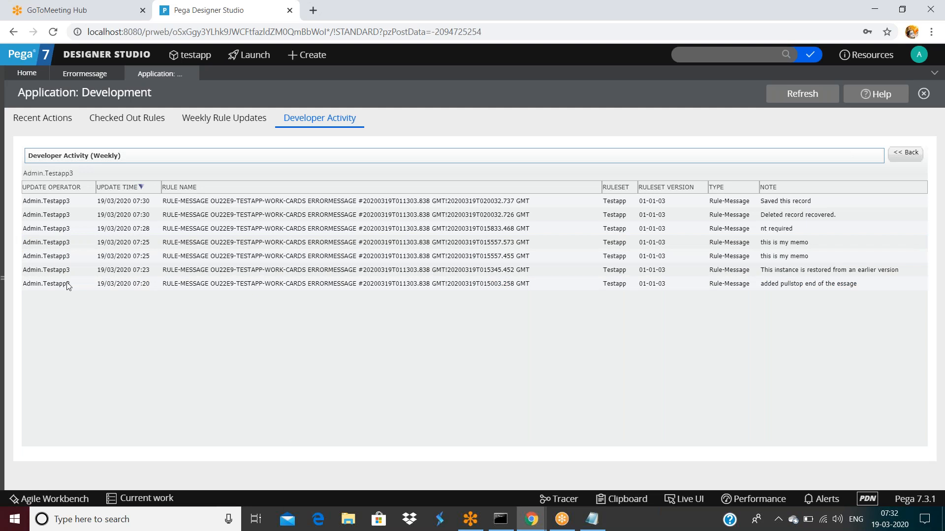
pyautogui.moveTo(195, 80)
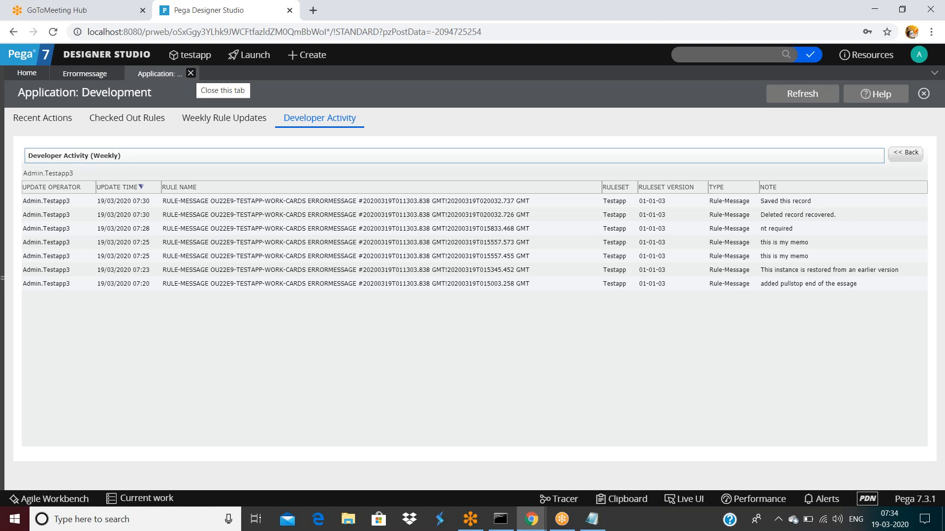
# Step: Open File Explorer from the taskbar over the weekly Developer Activity report
pyautogui.click(347, 520)
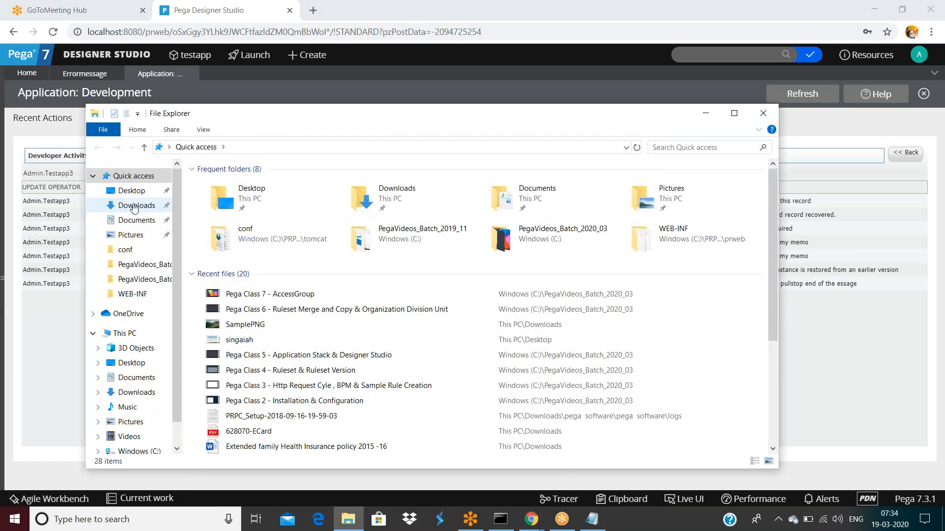
# Step: Navigate to Downloads > pega software > pega software > data
pyautogui.click(137, 205)
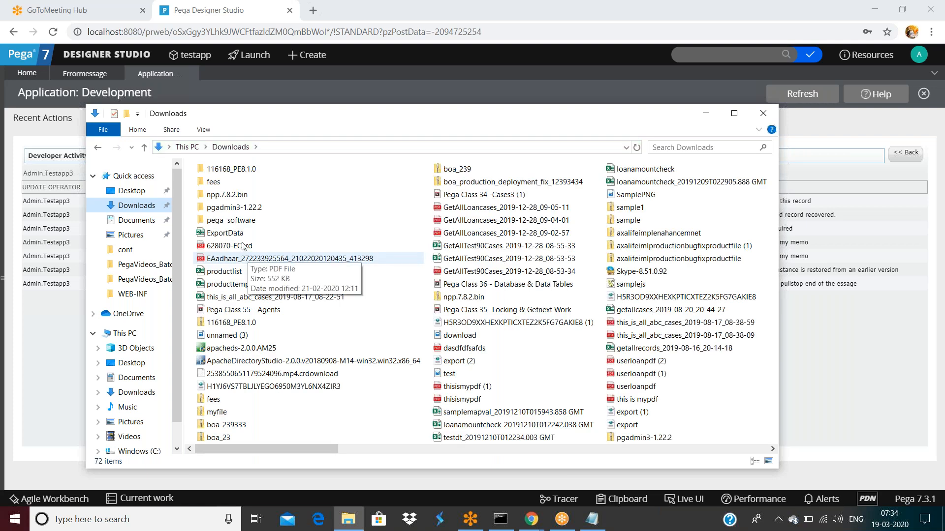
pyautogui.click(221, 223)
pyautogui.doubleClick(221, 223)
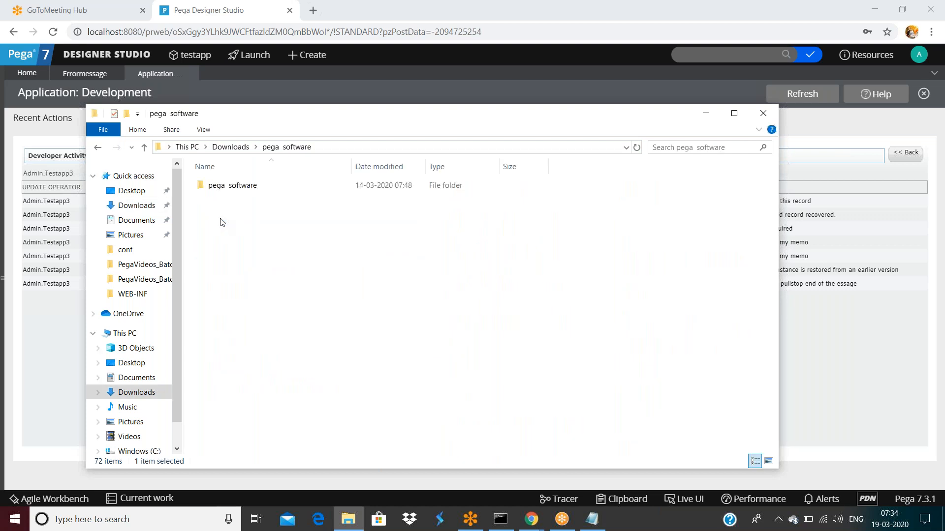
pyautogui.doubleClick(220, 186)
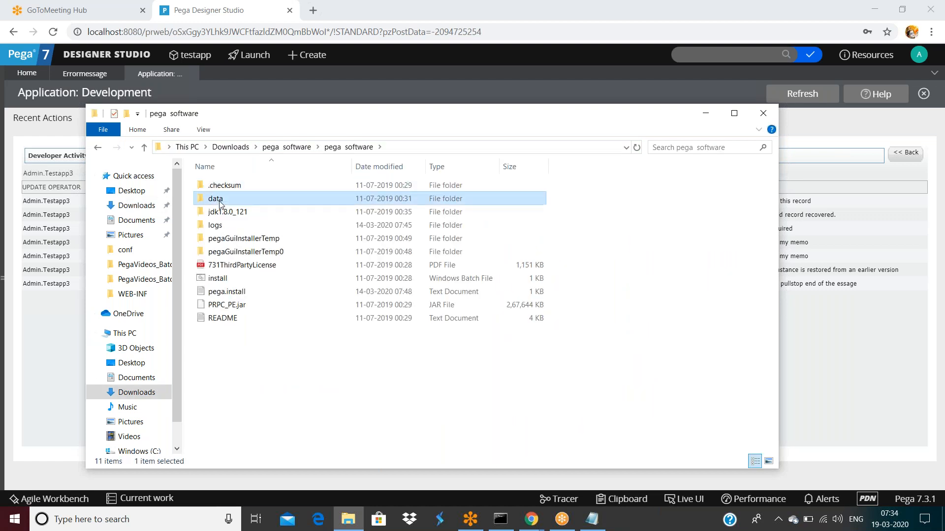
pyautogui.doubleClick(224, 201)
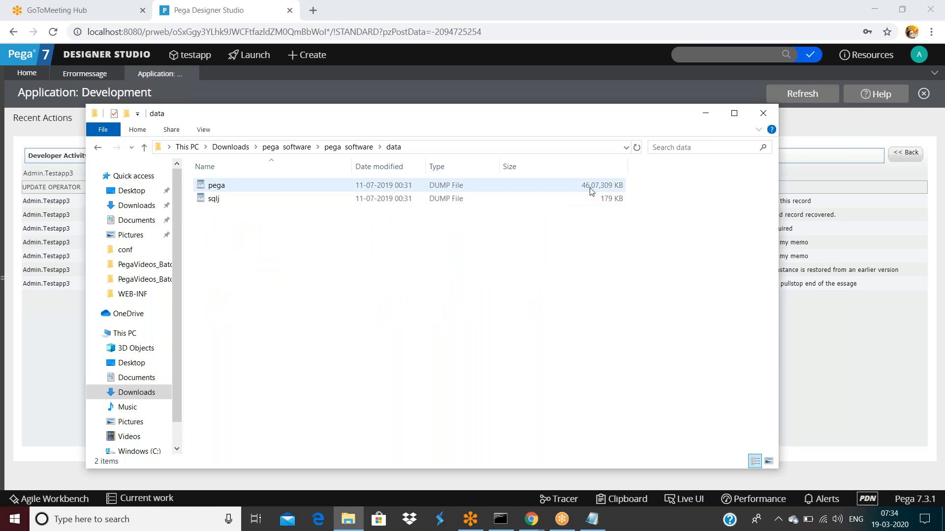
# Step: Check the 4.39 GB pega dump file's actions, then return to the Developer Activity report
pyautogui.click(215, 187)
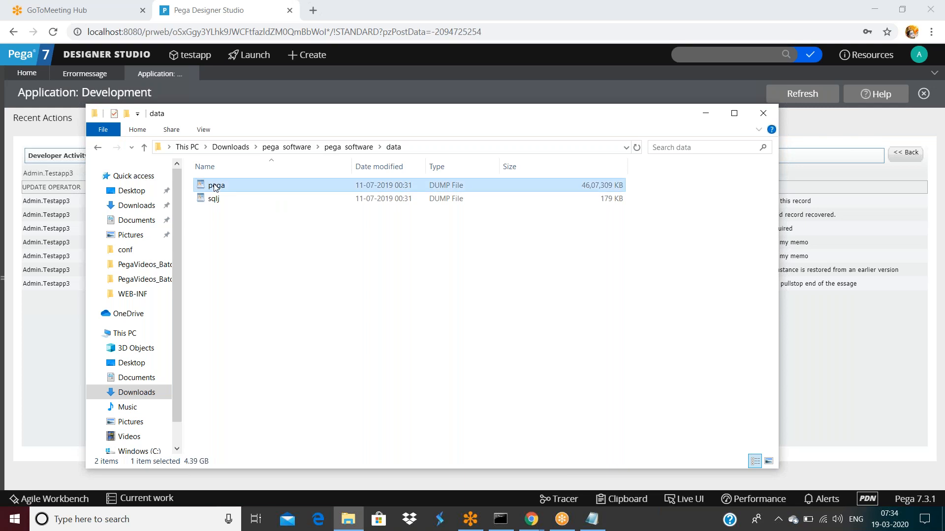
pyautogui.rightClick(215, 187)
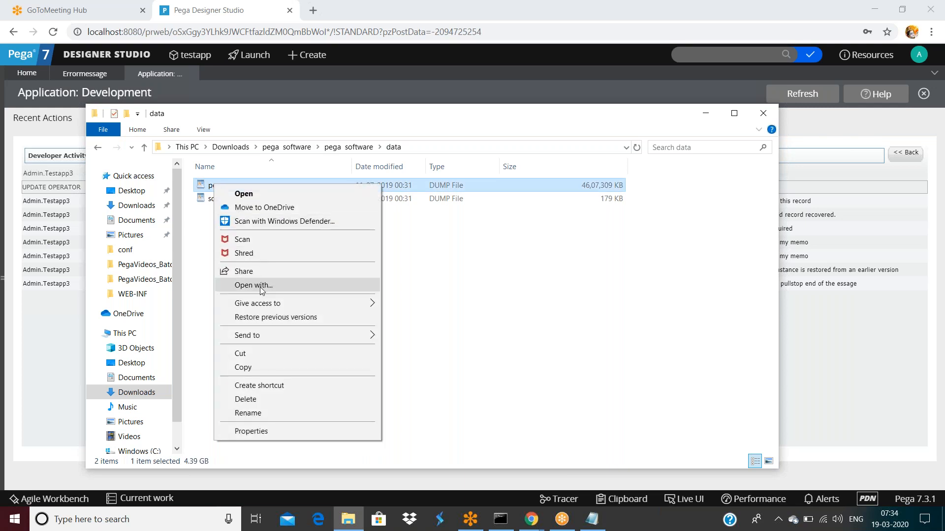
pyautogui.click(597, 289)
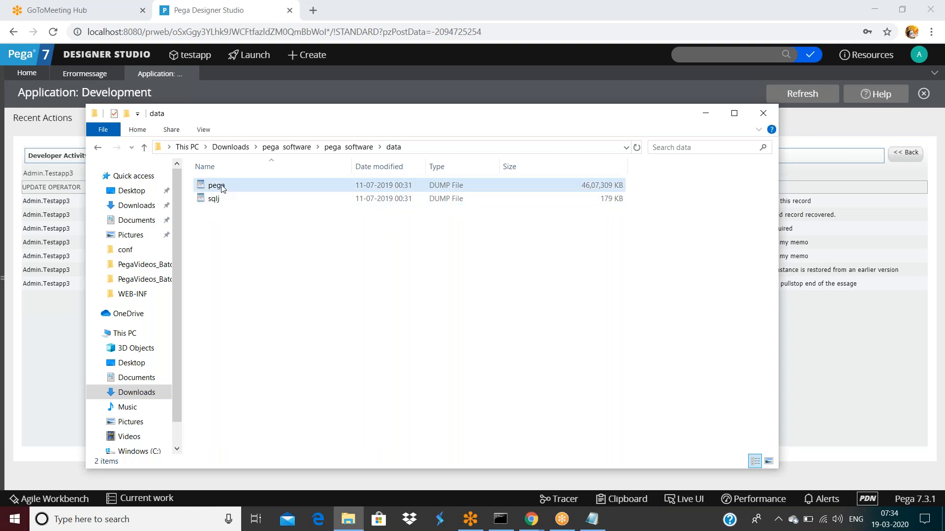
pyautogui.moveTo(222, 189)
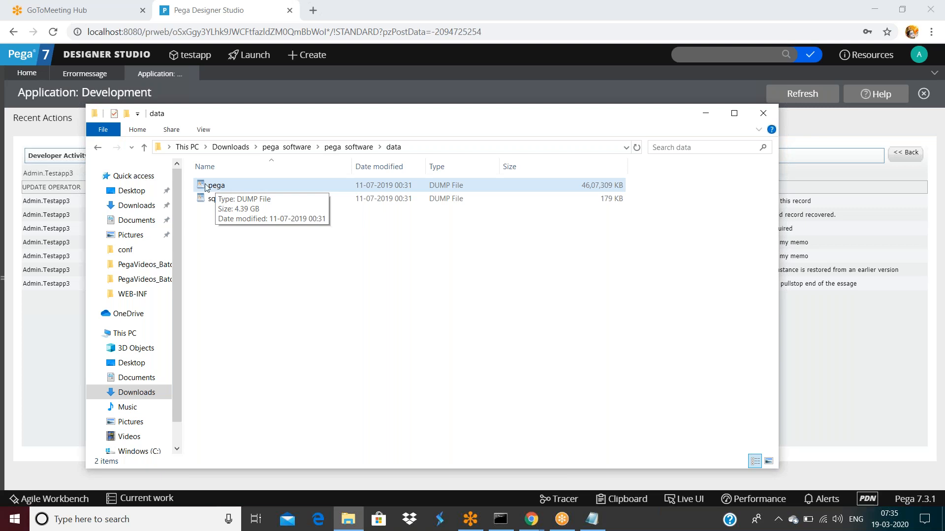
pyautogui.click(366, 77)
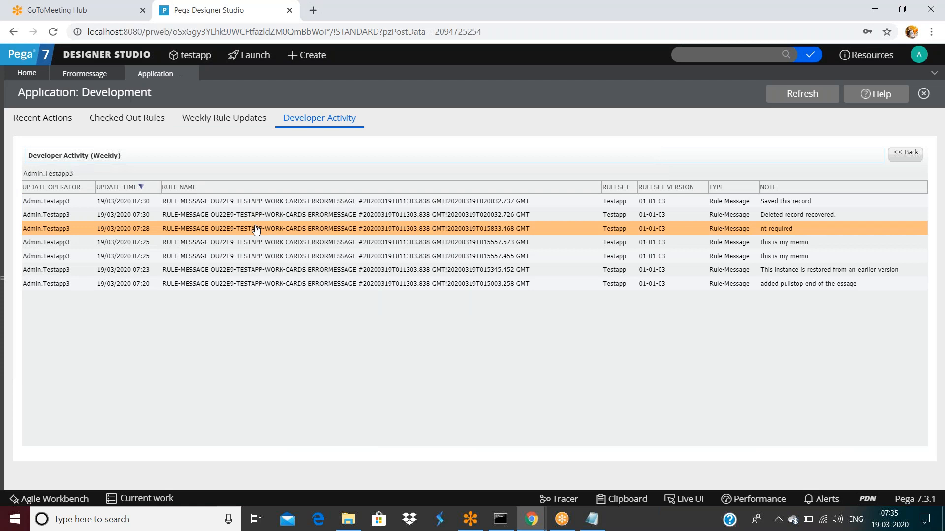
# Step: From the 07:25 activity entry, open the Errormessage rule and save it
pyautogui.click(418, 256)
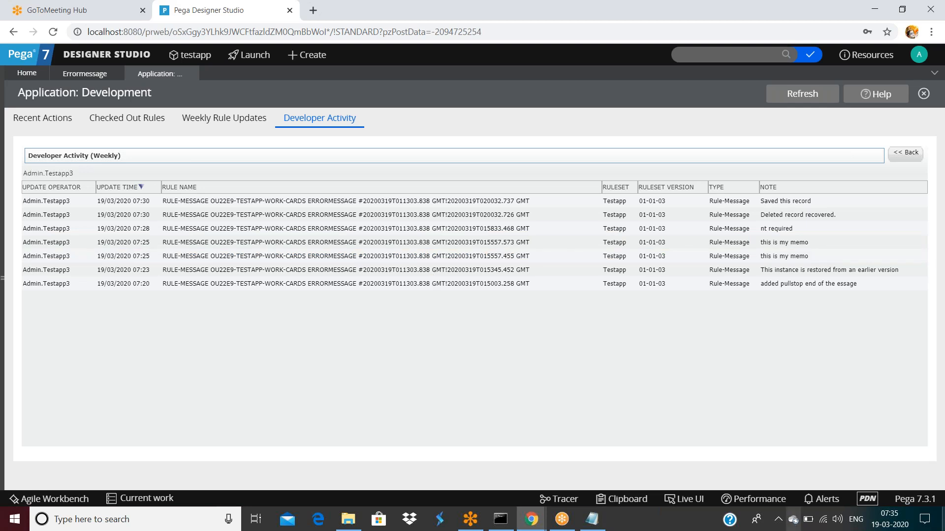
pyautogui.click(75, 78)
pyautogui.click(646, 95)
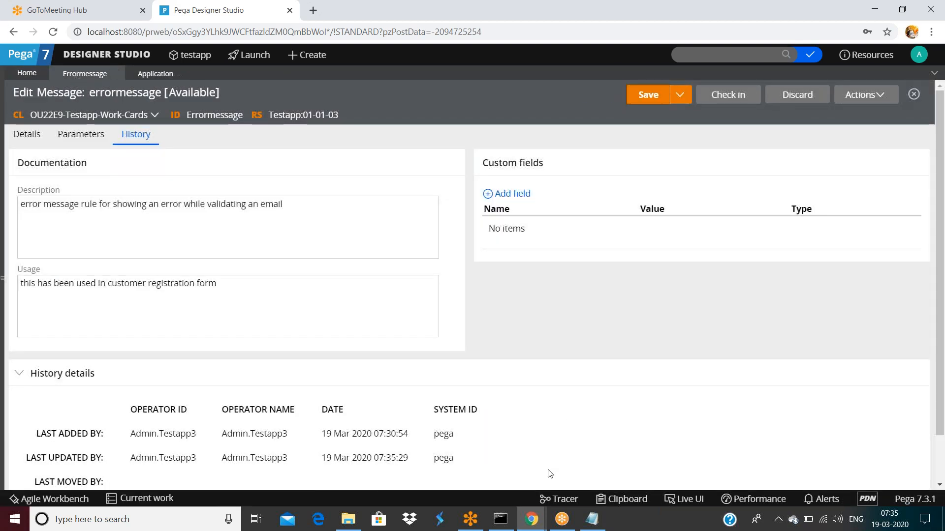
# Step: Start the Tracer, set Max Trace Events to 50000000, and clear collected events
pyautogui.click(565, 500)
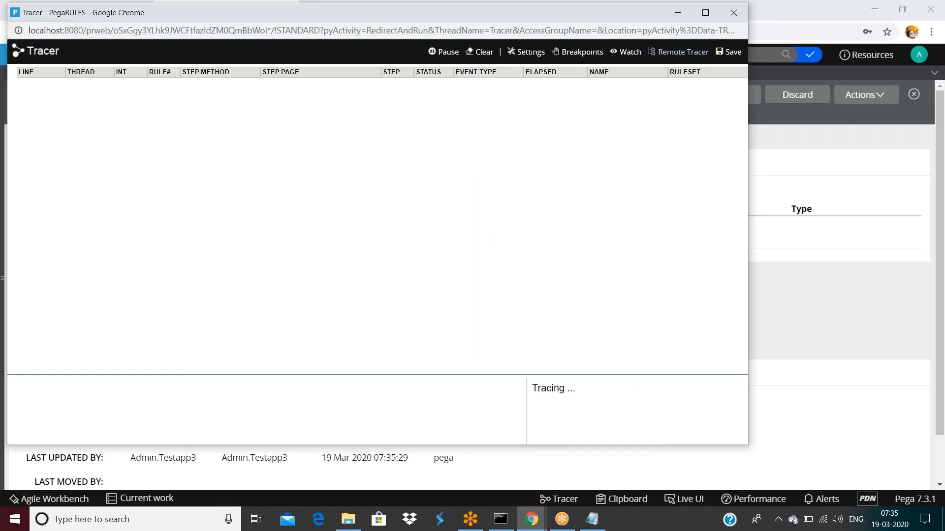
pyautogui.click(533, 58)
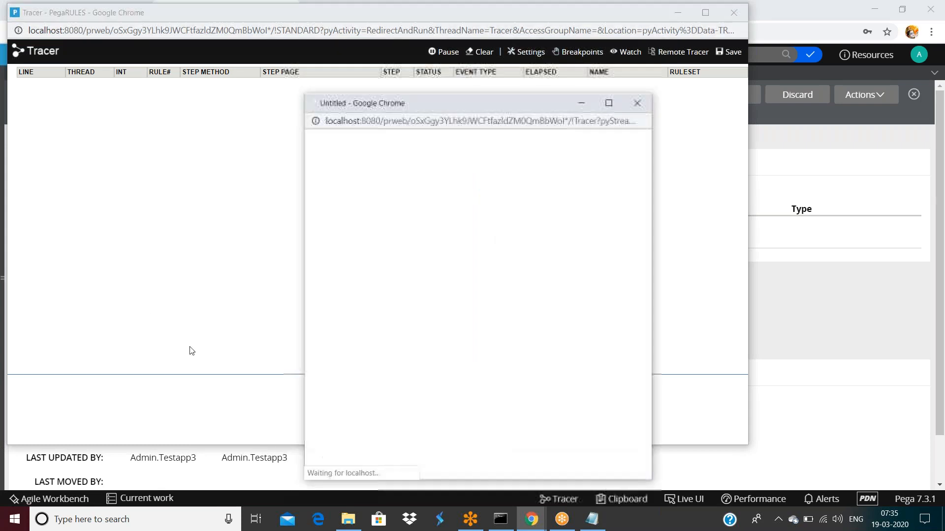
pyautogui.scroll(-5, 422, 402)
pyautogui.scroll(-10, 420, 401)
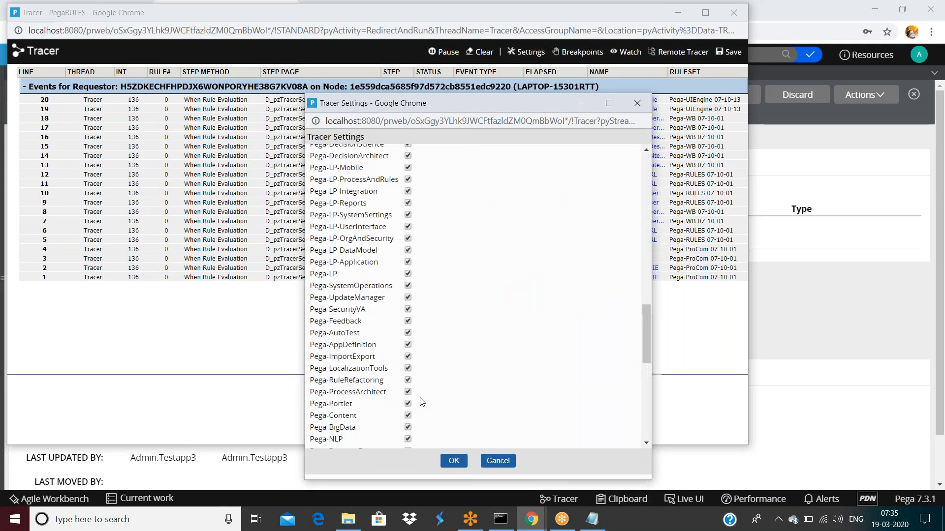
pyautogui.click(438, 436)
pyautogui.write('0000000')
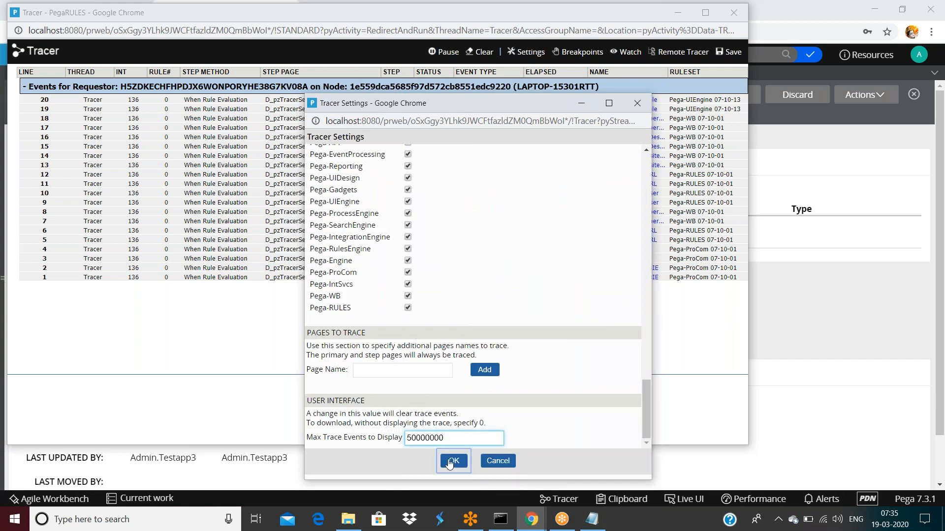
pyautogui.click(450, 461)
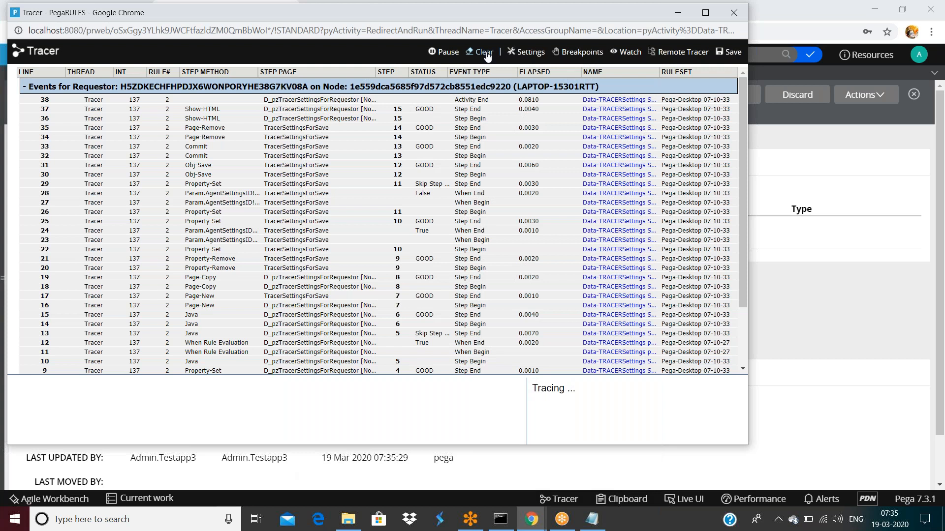
pyautogui.click(481, 52)
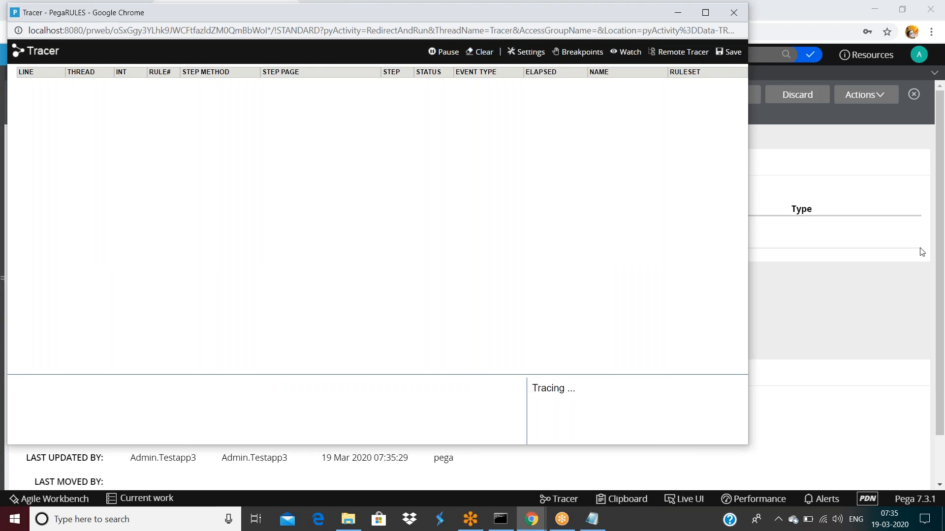
# Step: Check in the errormessage rule with the comment 'fsafsafsafs'
pyautogui.click(883, 199)
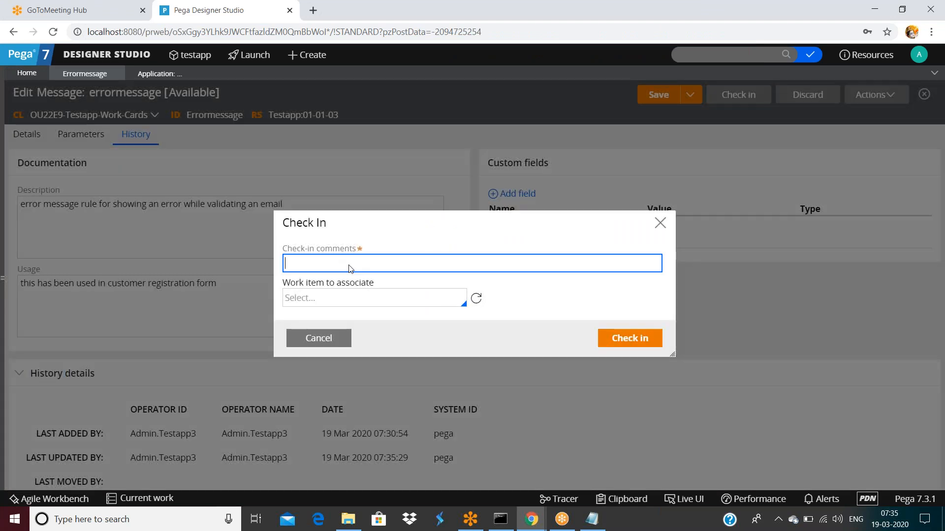
pyautogui.write('fsafsafsafs')
pyautogui.click(645, 338)
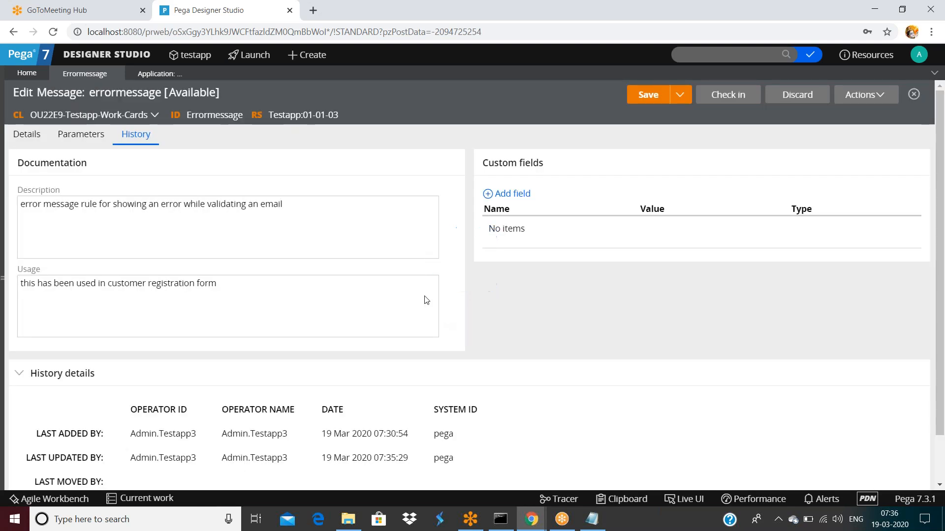
pyautogui.click(528, 527)
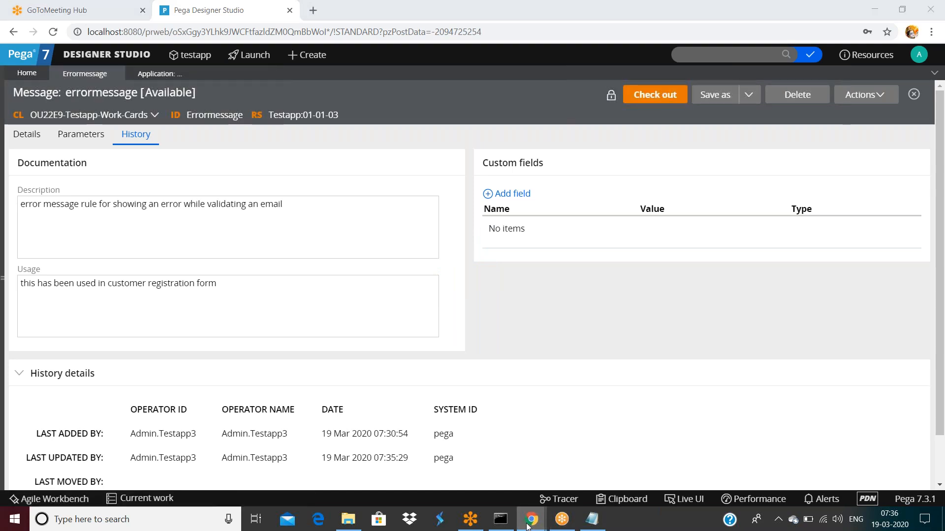
pyautogui.moveTo(528, 527)
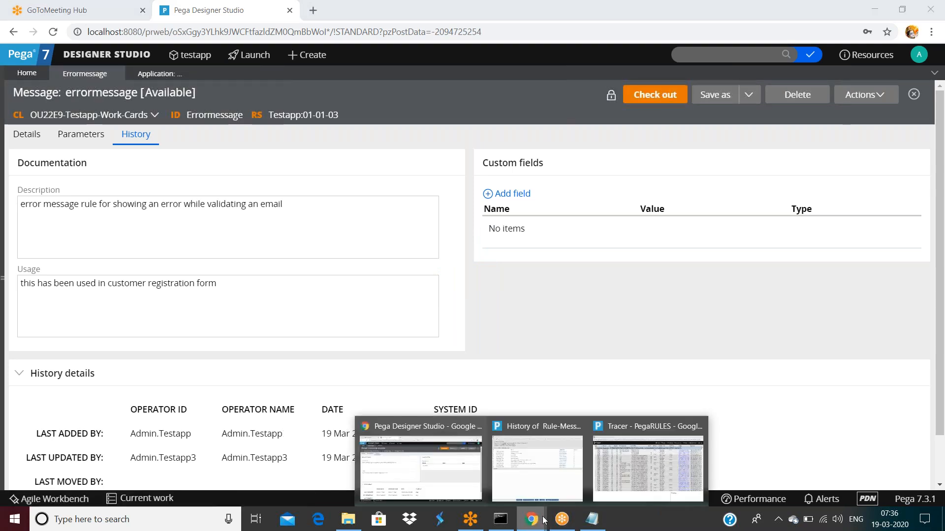
pyautogui.moveTo(672, 482)
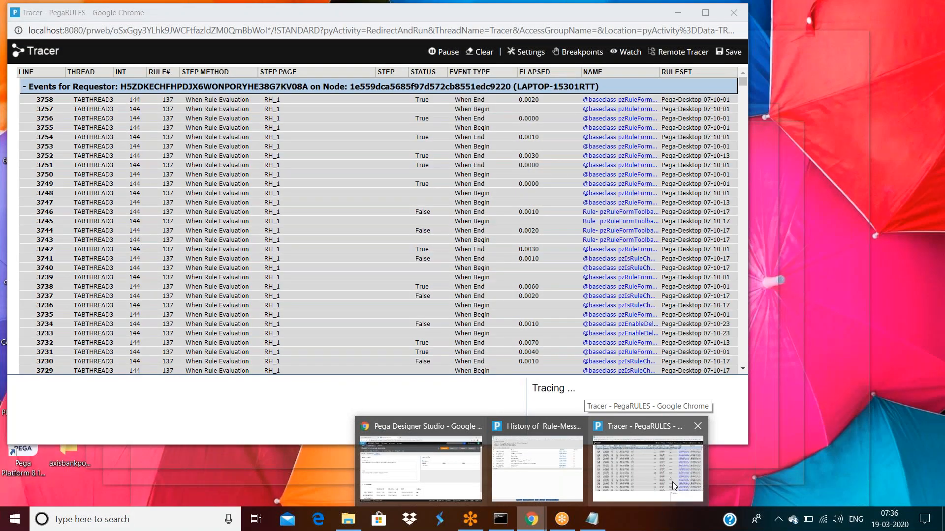
# Step: Scroll through the events captured in the Tracer log
pyautogui.click(672, 483)
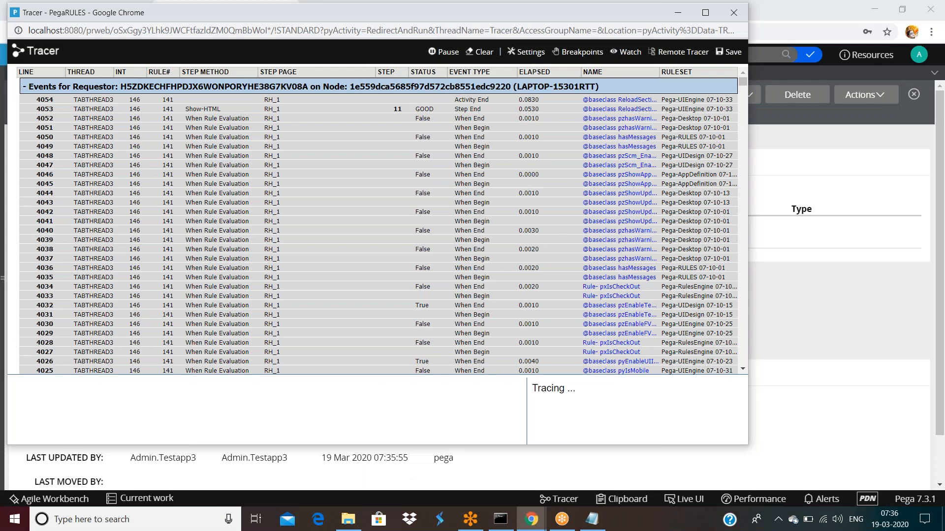
pyautogui.scroll(-15, 434, 261)
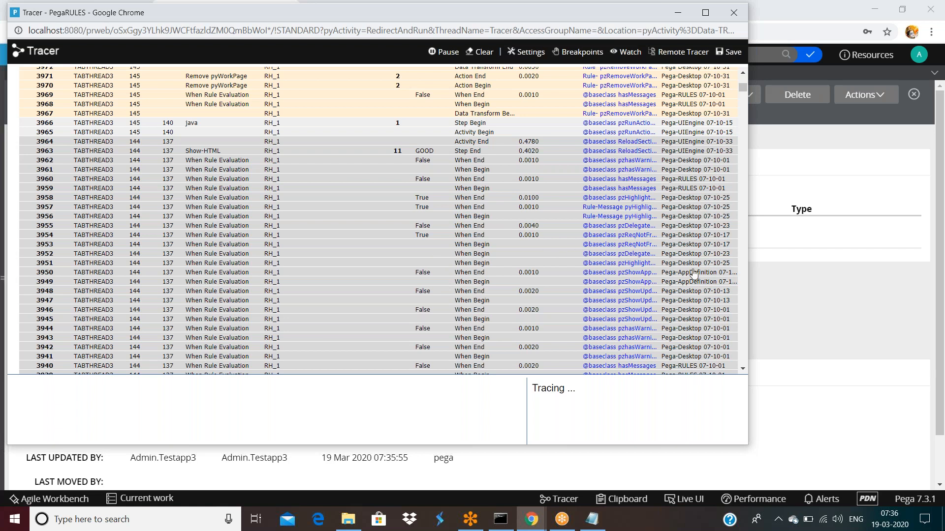
pyautogui.scroll(-20, 695, 256)
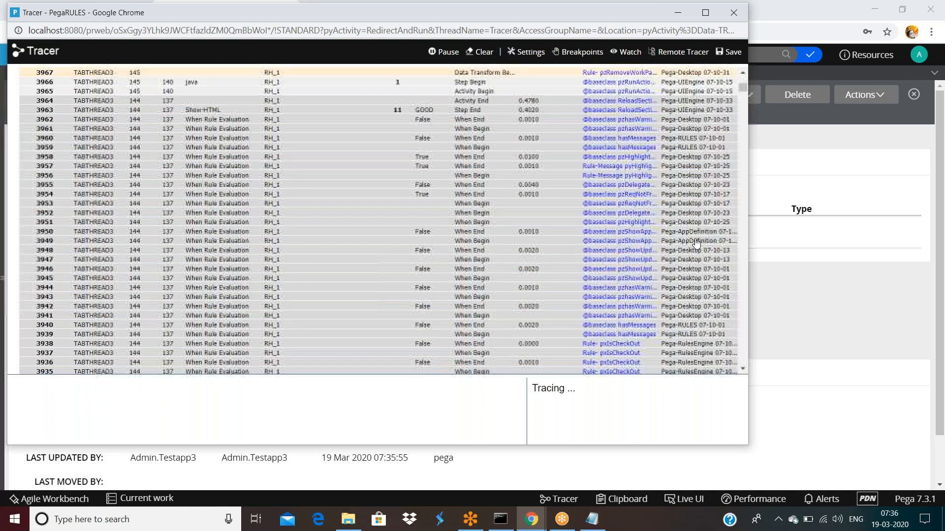
pyautogui.scroll(-20, 696, 243)
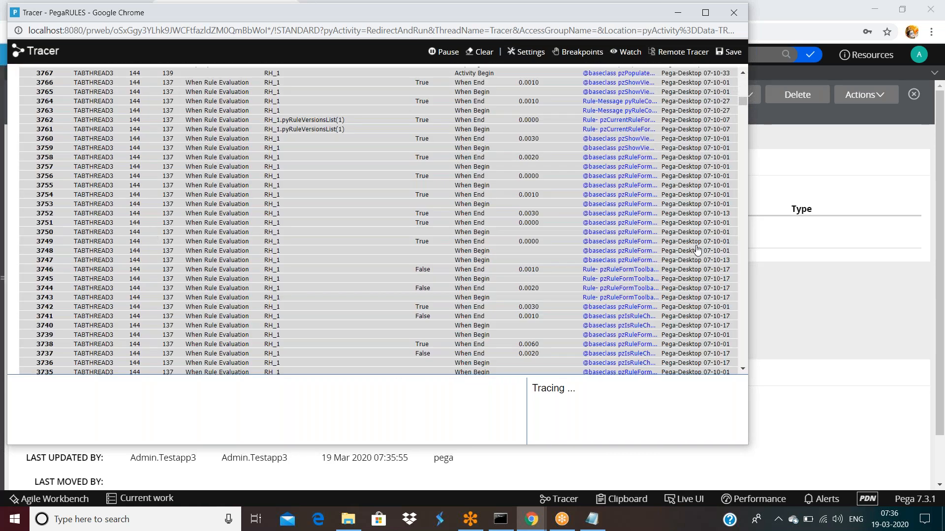
pyautogui.scroll(-20, 697, 250)
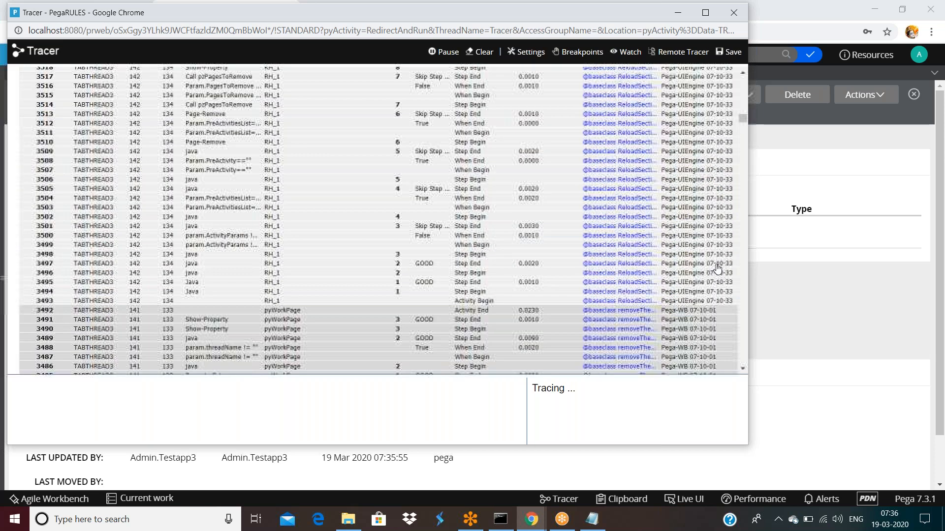
pyautogui.scroll(-20, 719, 276)
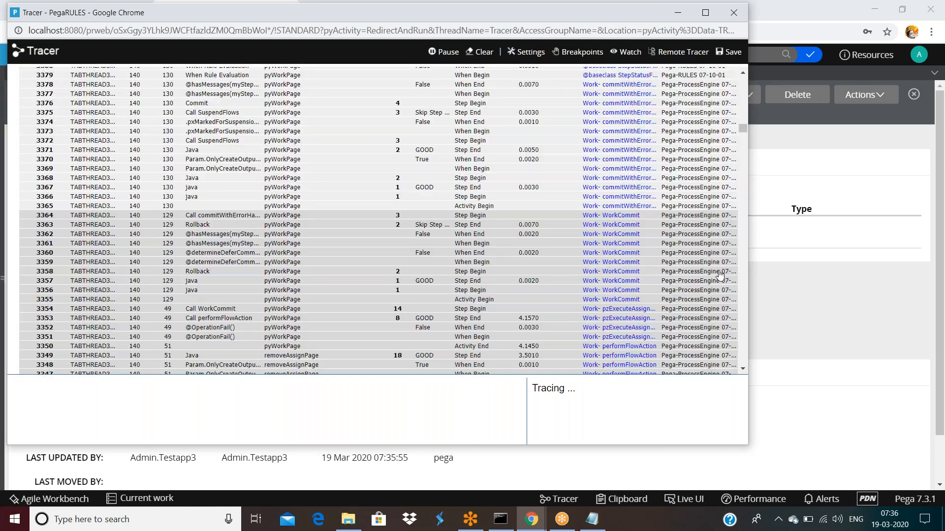
pyautogui.scroll(-18, 721, 285)
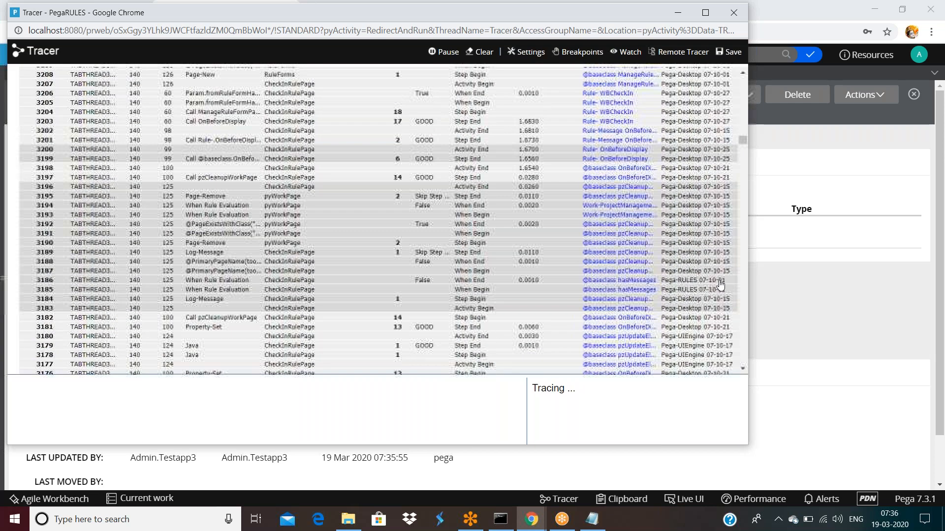
pyautogui.scroll(-20, 721, 284)
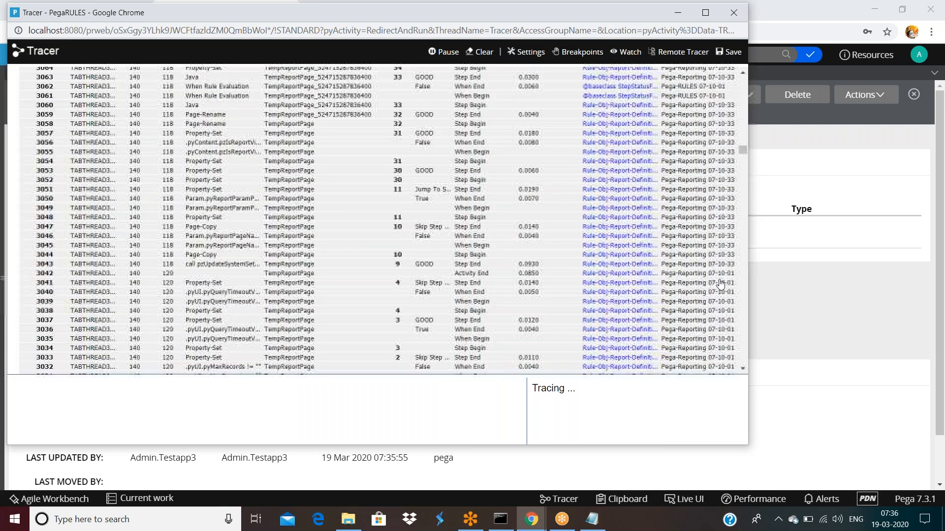
pyautogui.scroll(-20, 720, 285)
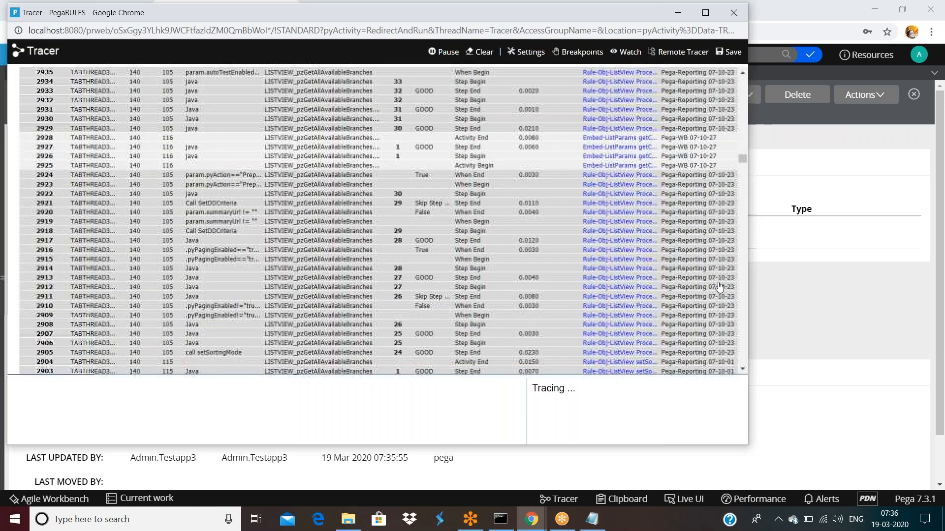
pyautogui.scroll(-9, 719, 288)
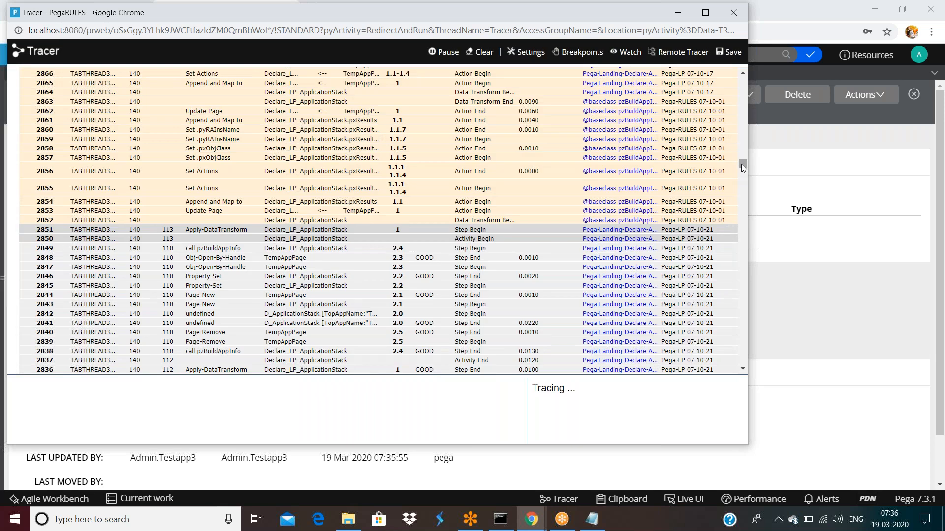
pyautogui.moveTo(747, 193); pyautogui.dragTo(748, 382)
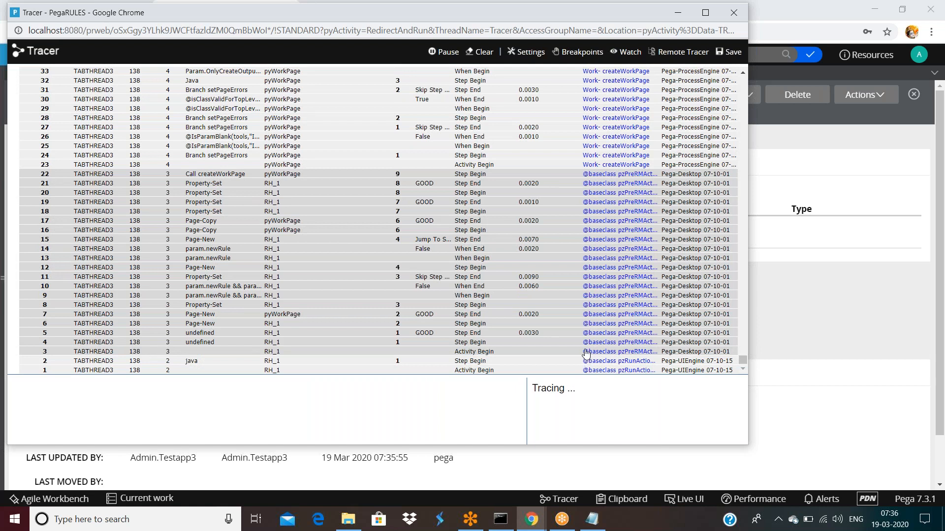
# Step: Pause tracing and close the Tracer window
pyautogui.click(448, 58)
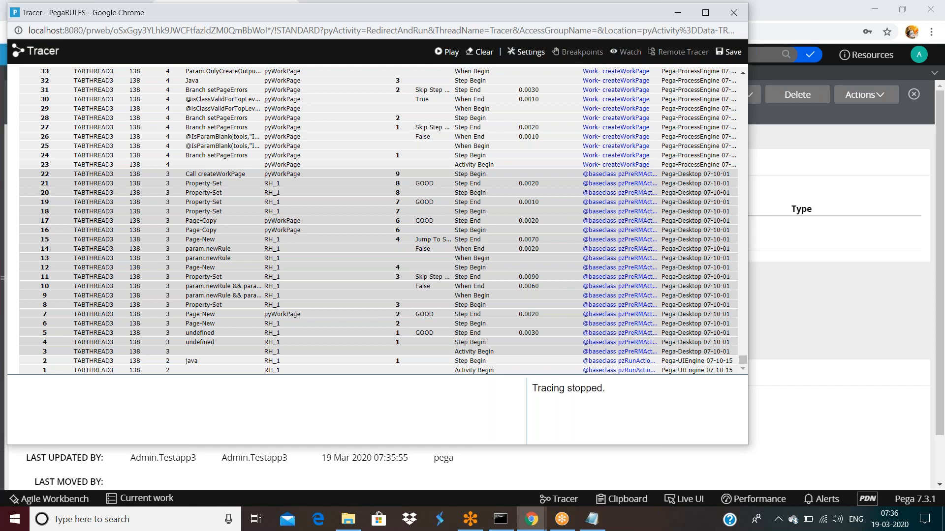
pyautogui.moveTo(636, 20); pyautogui.dragTo(597, 84)
pyautogui.click(694, 78)
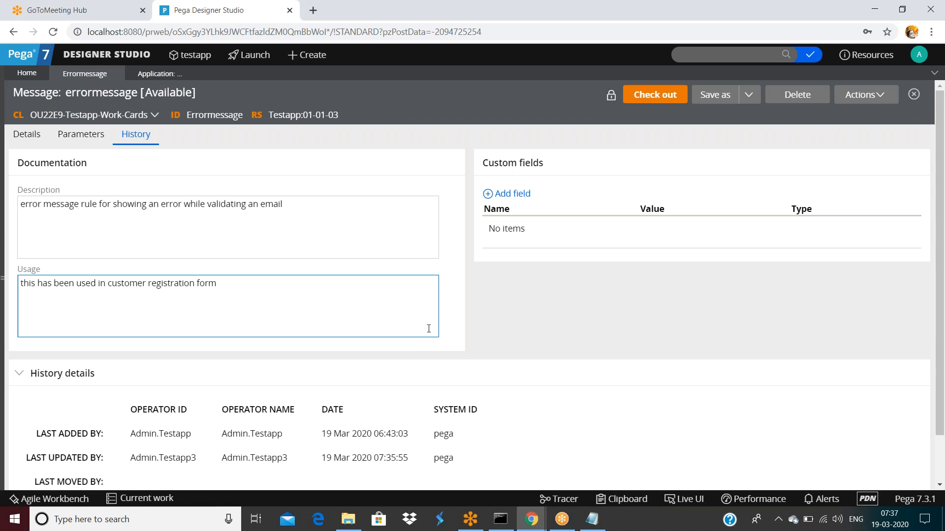
# Step: View the errormessage rule's full history, showing its last update on 19 Mar 2020 07:35:55
pyautogui.click(28, 138)
pyautogui.click(139, 137)
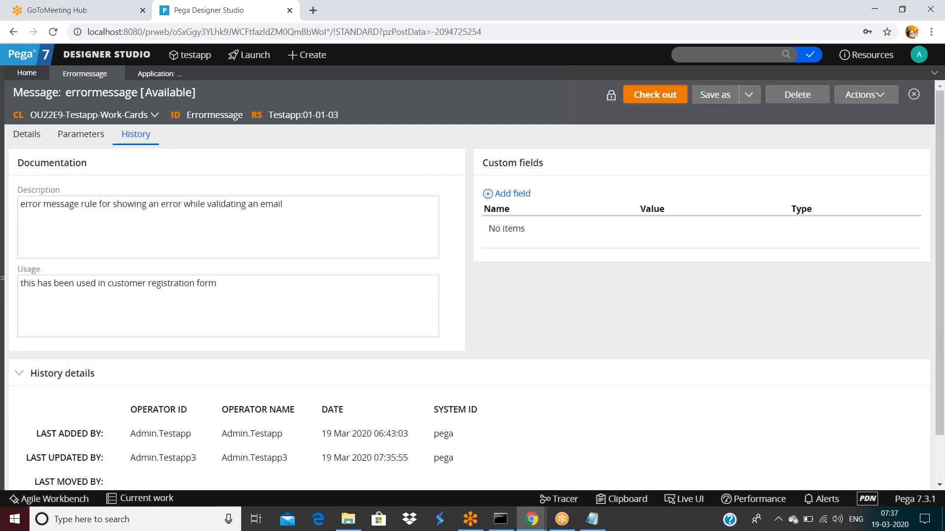
pyautogui.scroll(-1, 415, 288)
pyautogui.click(81, 467)
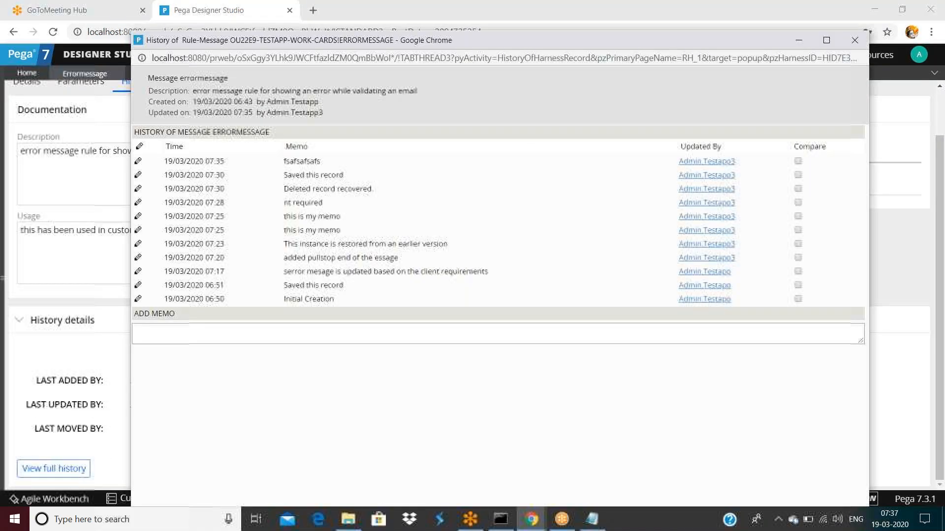
pyautogui.click(907, 246)
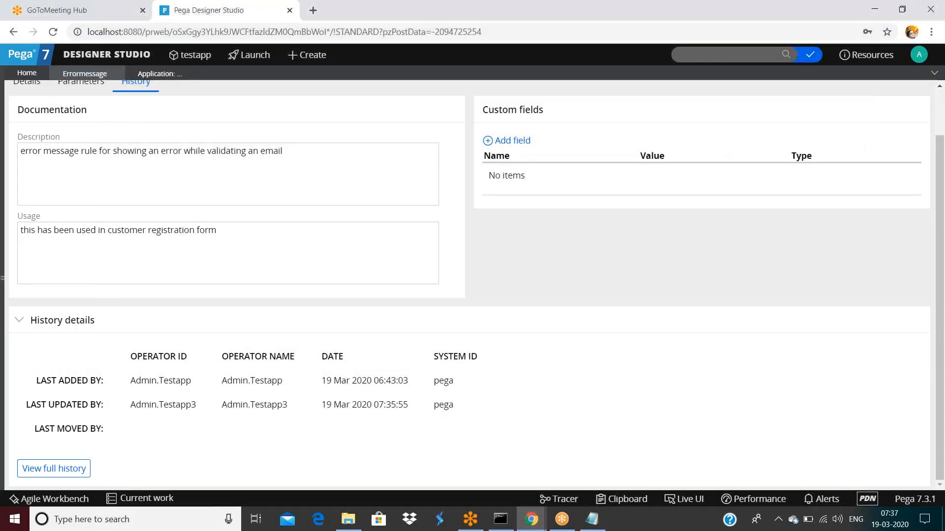
pyautogui.scroll(1, 376, 147)
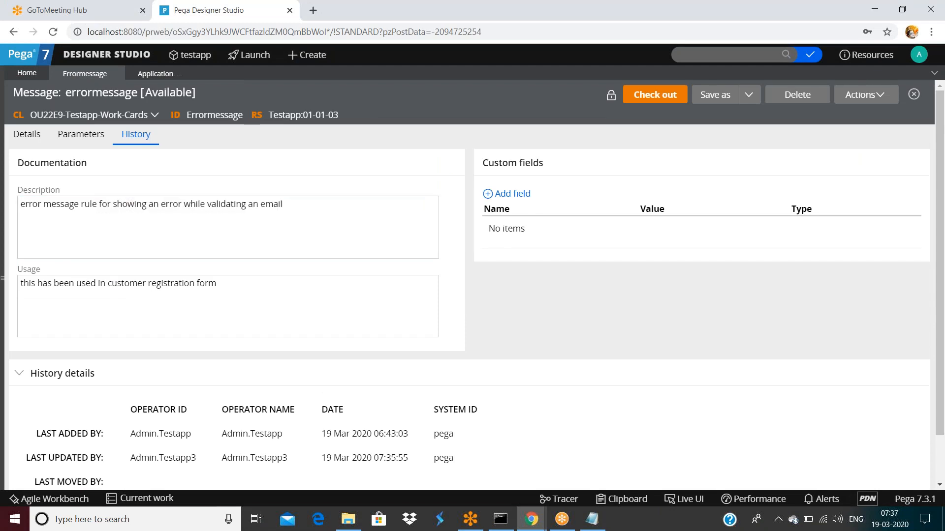
# Step: Lock Testapp ruleset version 01-01-03 with a confirmed password
pyautogui.click(270, 118)
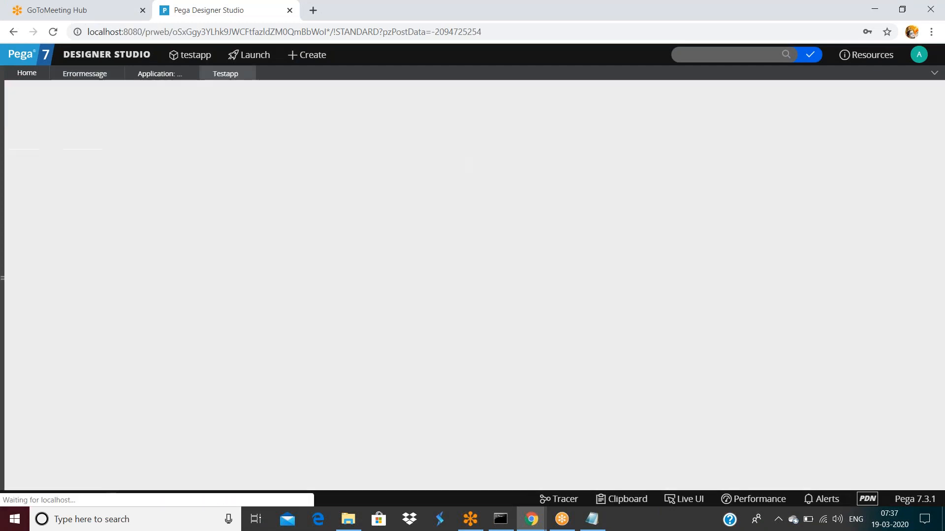
pyautogui.scroll(-1, 421, 286)
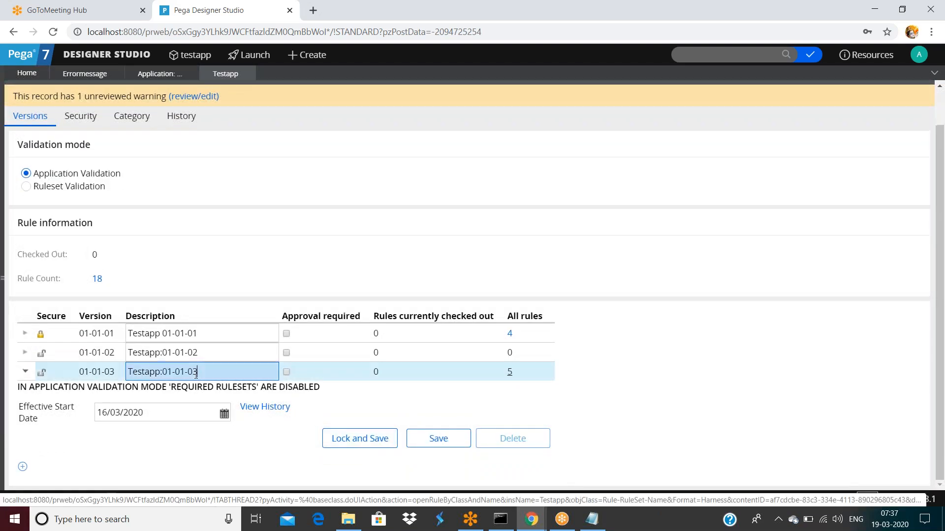
pyautogui.click(362, 442)
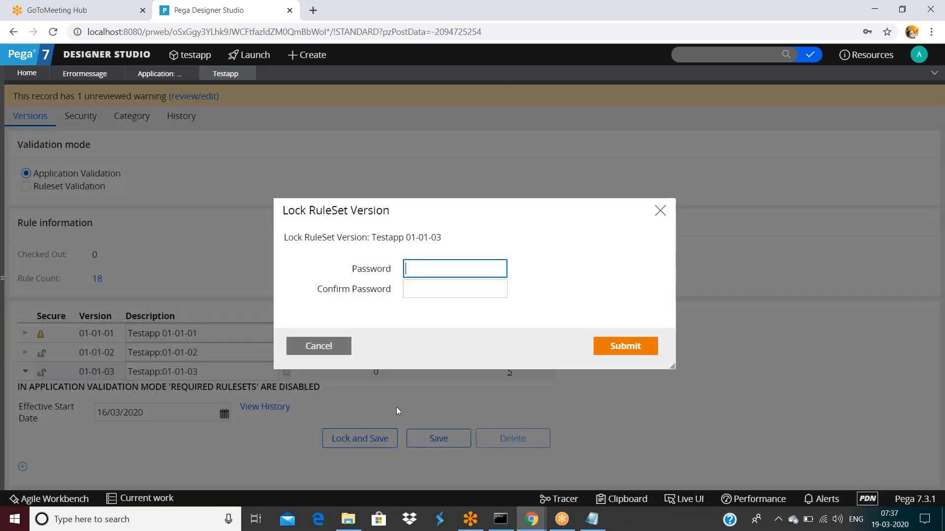
pyautogui.click(444, 267)
pyautogui.write('••••')
pyautogui.press('Tab')
pyautogui.write('••••')
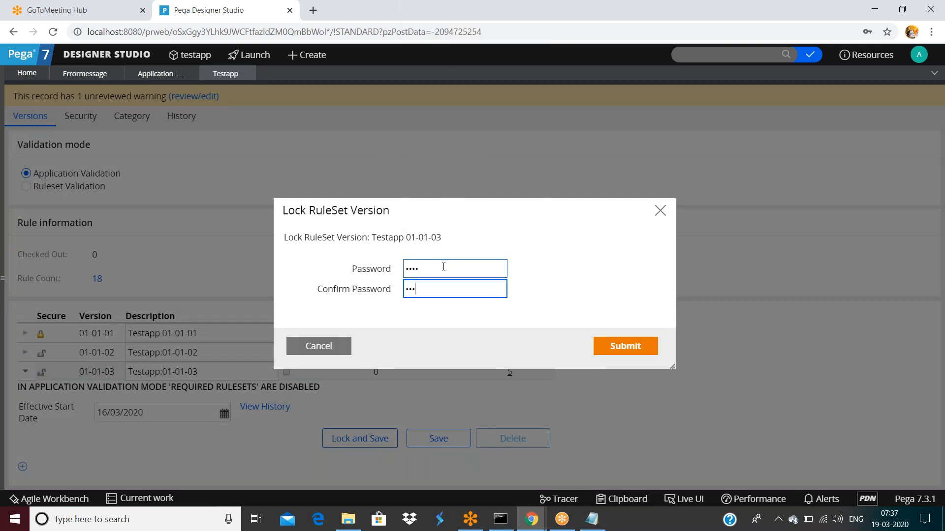
pyautogui.click(619, 353)
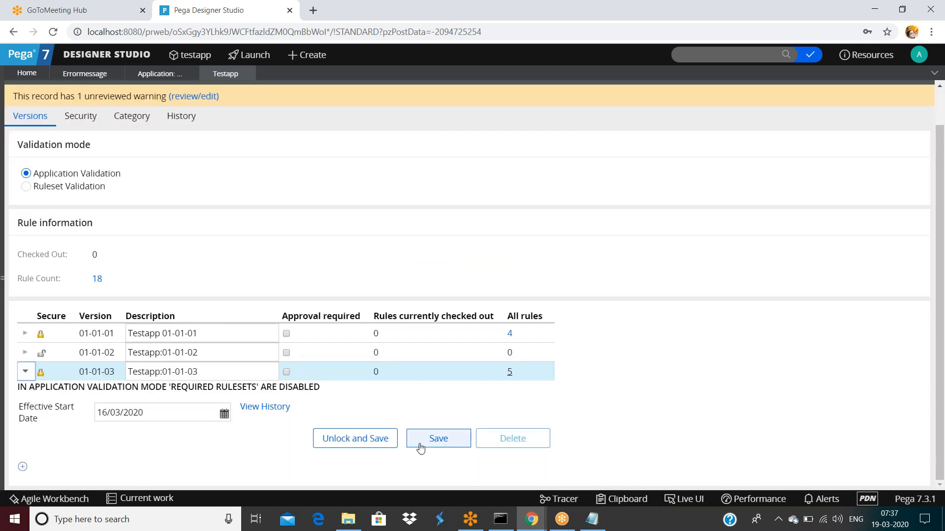
# Step: Save the Testapp ruleset and return to the errormessage rule
pyautogui.click(441, 442)
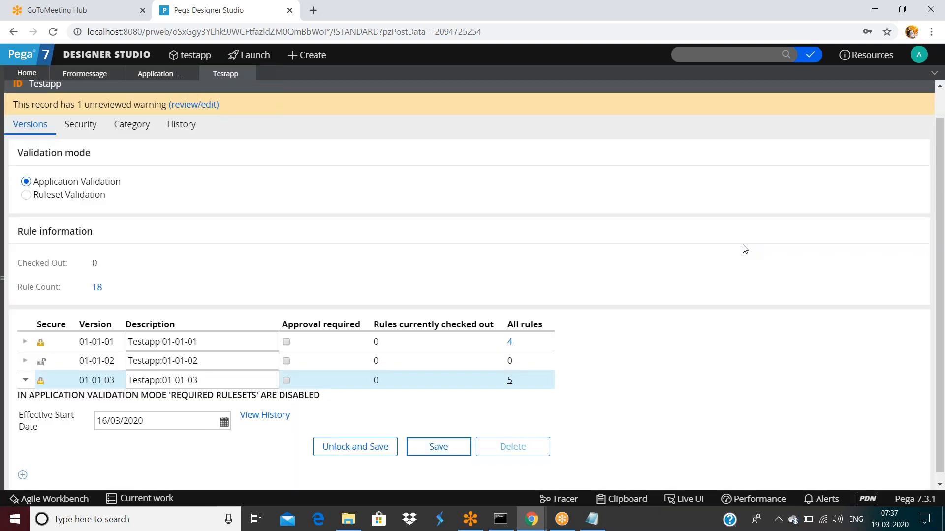
pyautogui.scroll(1, 743, 244)
pyautogui.click(721, 97)
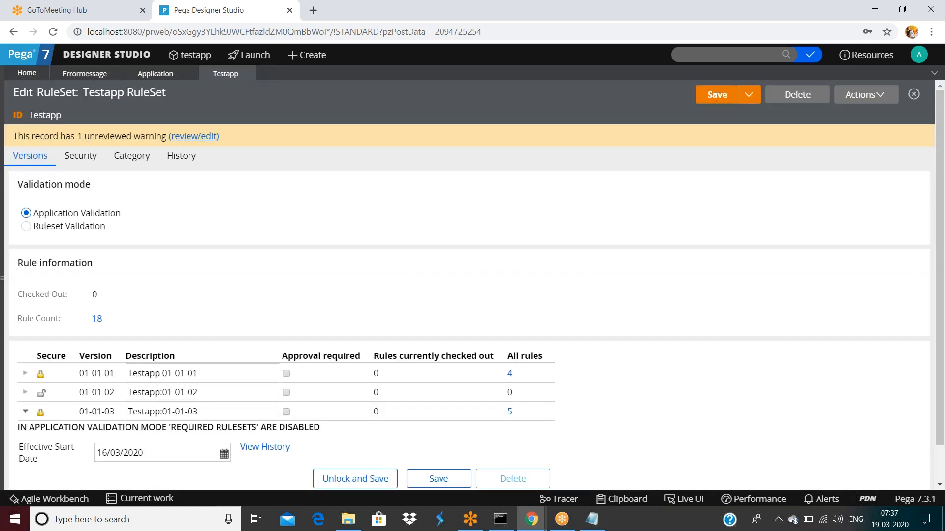
pyautogui.click(110, 73)
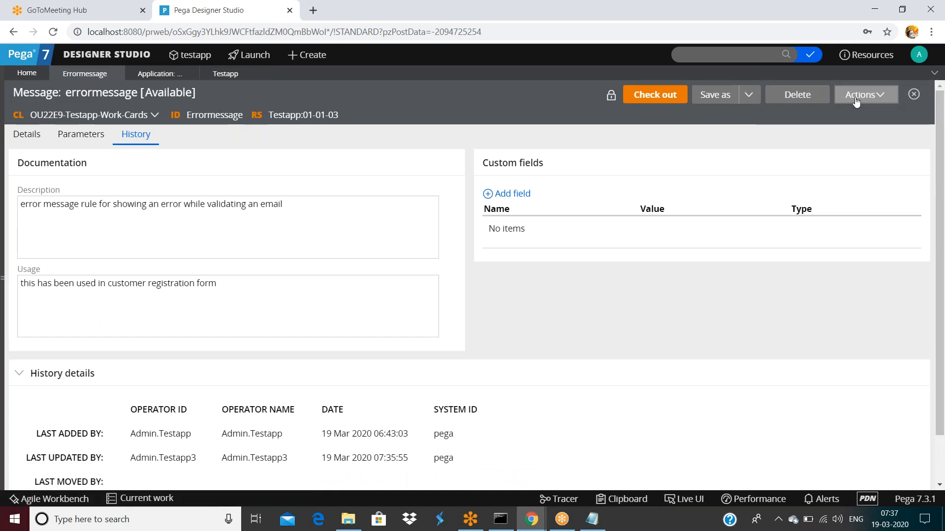
# Step: Refresh the errormessage rule, read its locked message, and start a Save As into Testapp 01-01-02
pyautogui.click(865, 95)
pyautogui.click(845, 131)
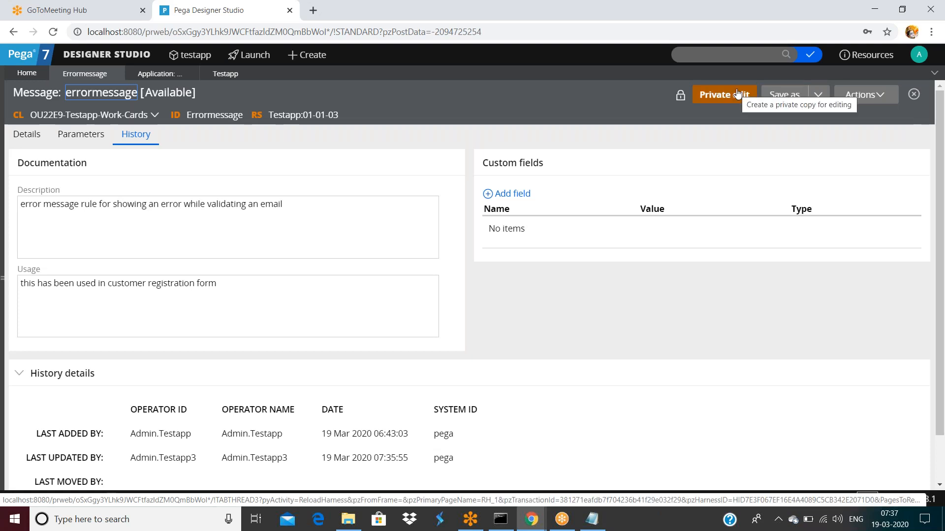
pyautogui.click(680, 99)
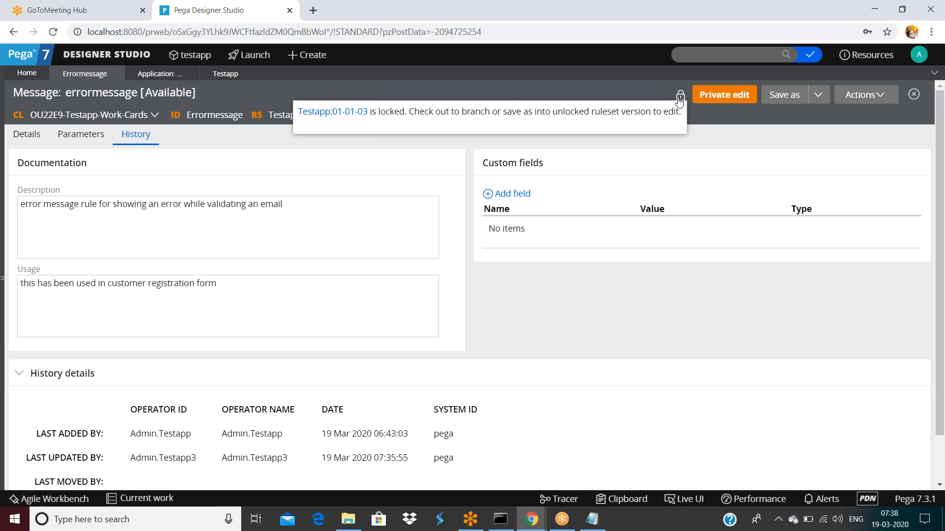
pyautogui.click(776, 99)
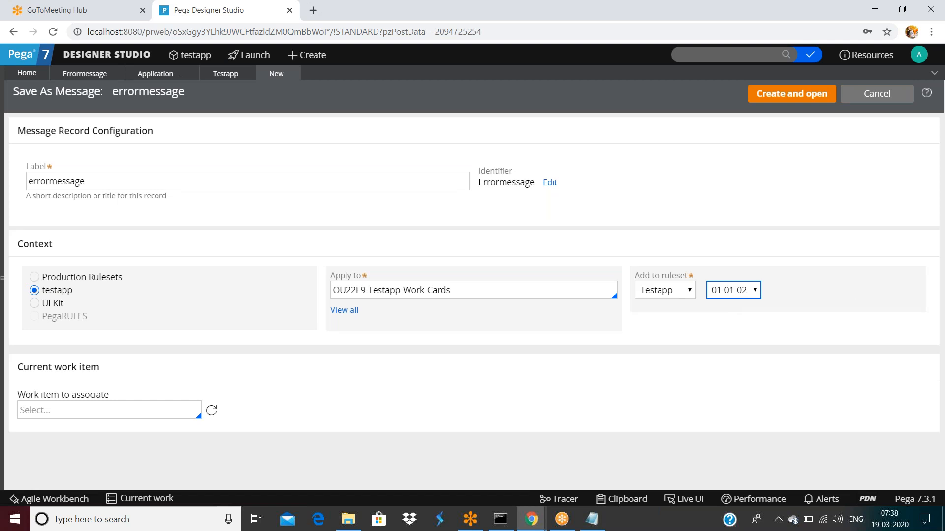
# Step: Return to the Testapp ruleset's versions list and select the 01-01-02 row
pyautogui.click(223, 75)
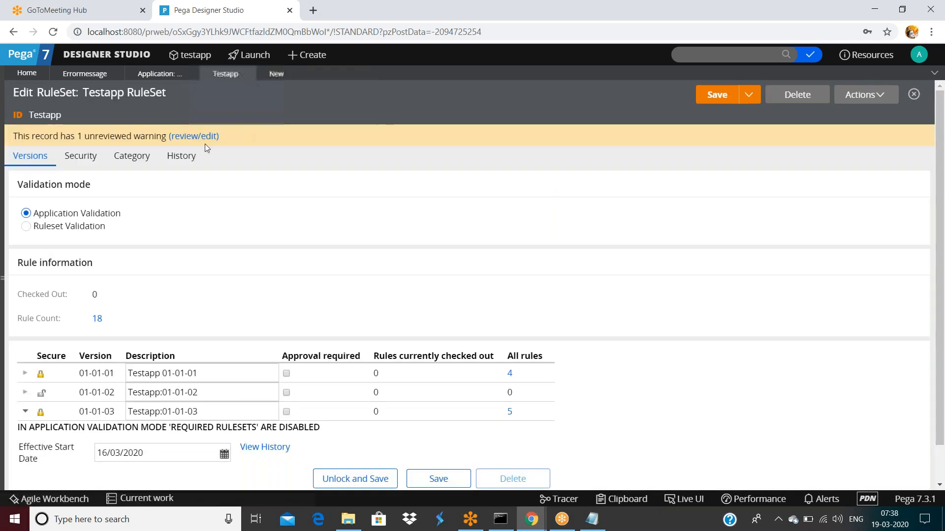
pyautogui.click(168, 74)
pyautogui.click(274, 74)
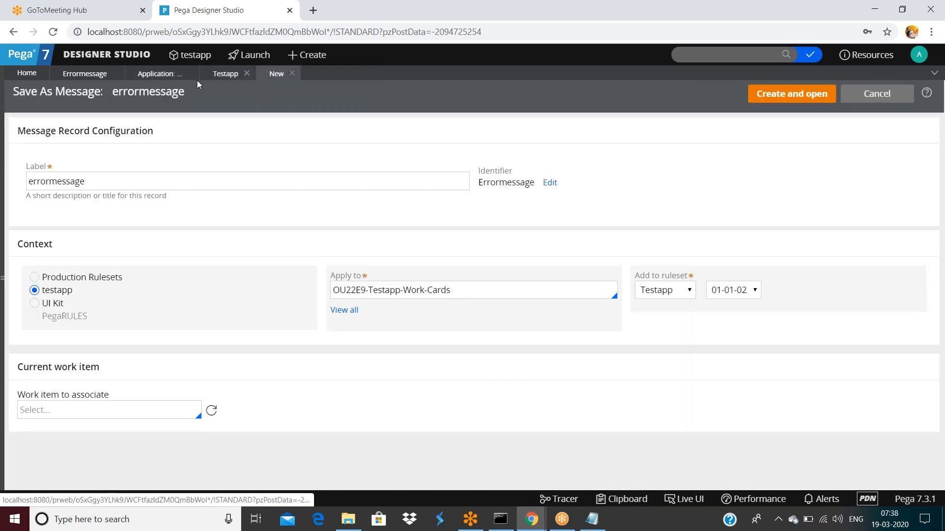
pyautogui.click(79, 75)
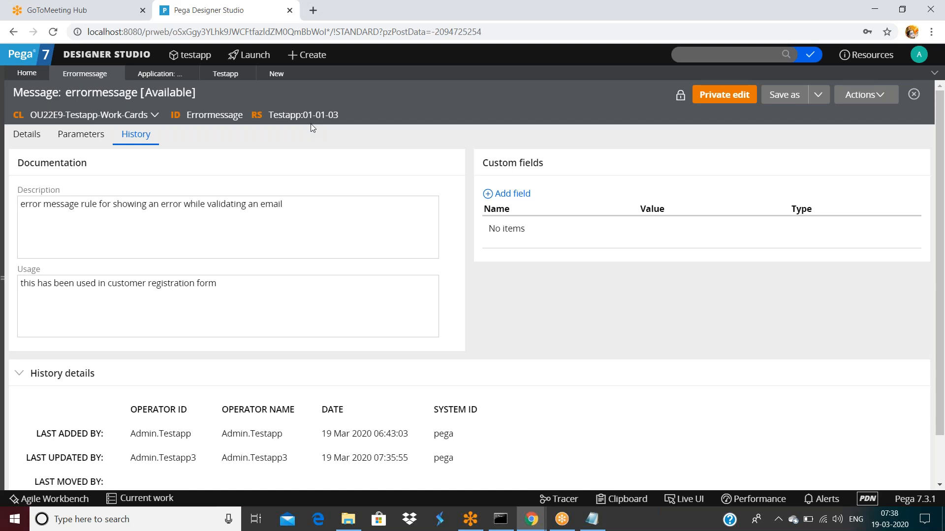
pyautogui.click(228, 75)
pyautogui.scroll(-1, 297, 266)
pyautogui.click(207, 352)
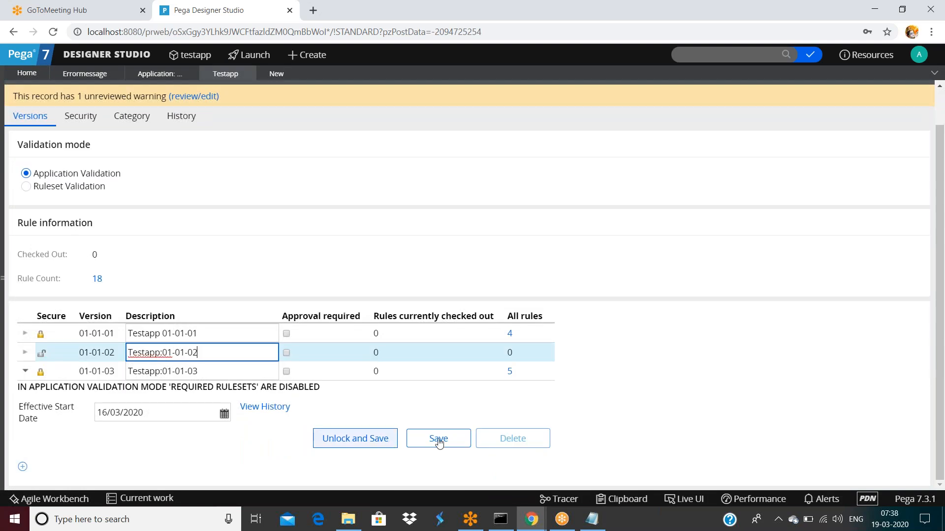
# Step: Lock Testapp version 01-01-02 with a confirmed password, close the Save As tab, and return to errormessage
pyautogui.click(25, 353)
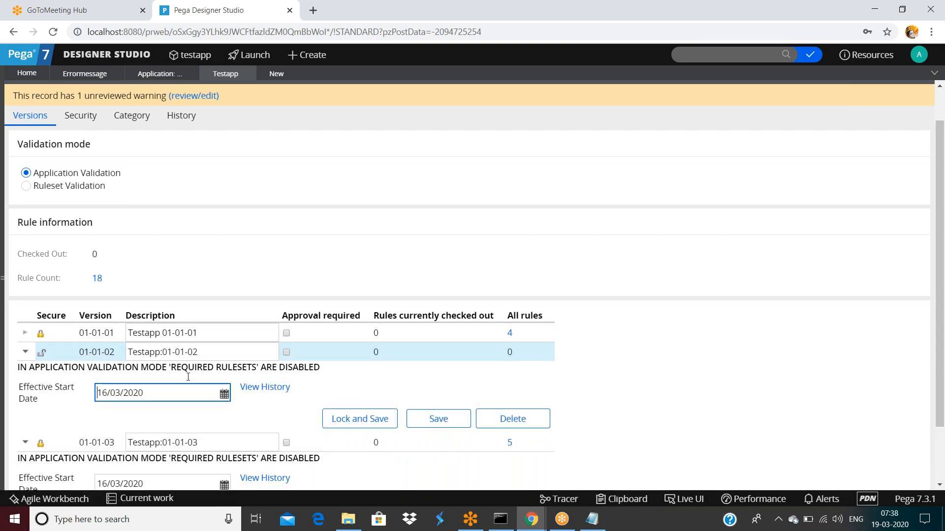
pyautogui.click(250, 353)
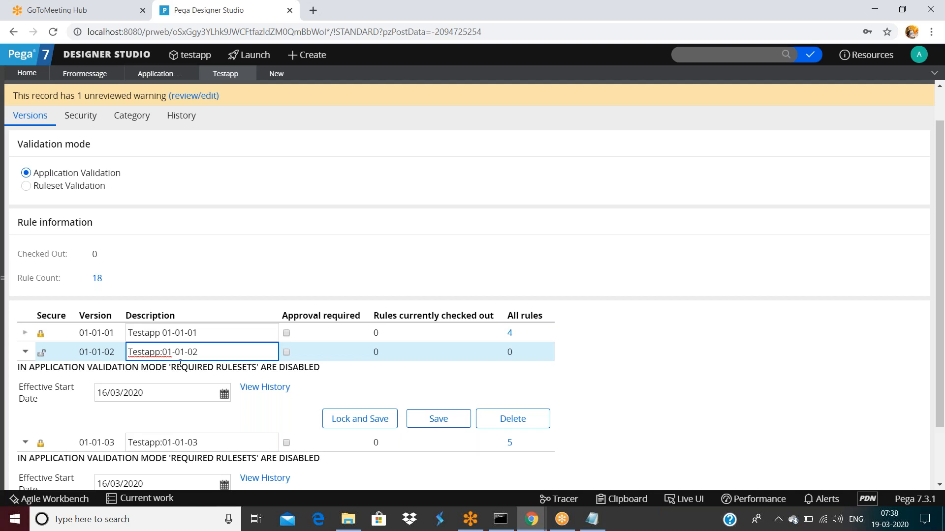
pyautogui.click(359, 420)
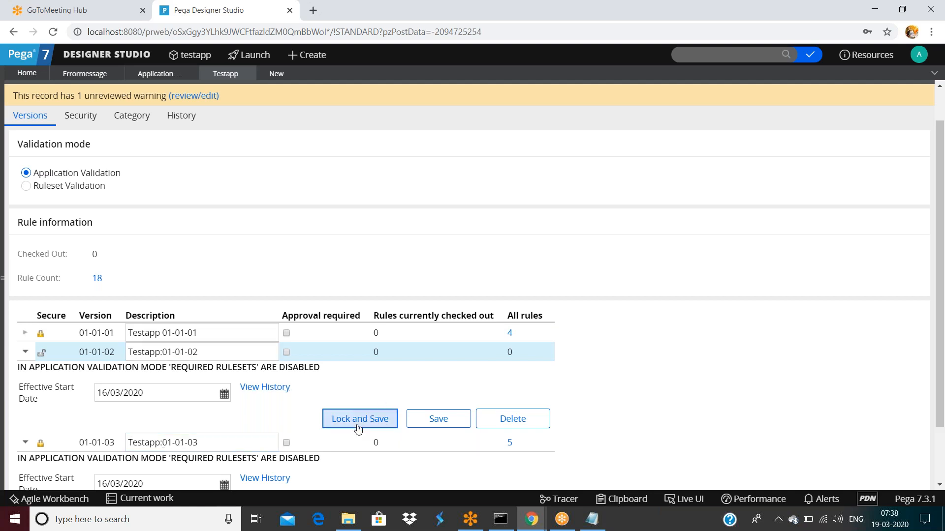
pyautogui.click(440, 265)
pyautogui.write('••••')
pyautogui.press('Tab')
pyautogui.write('••••')
pyautogui.click(613, 347)
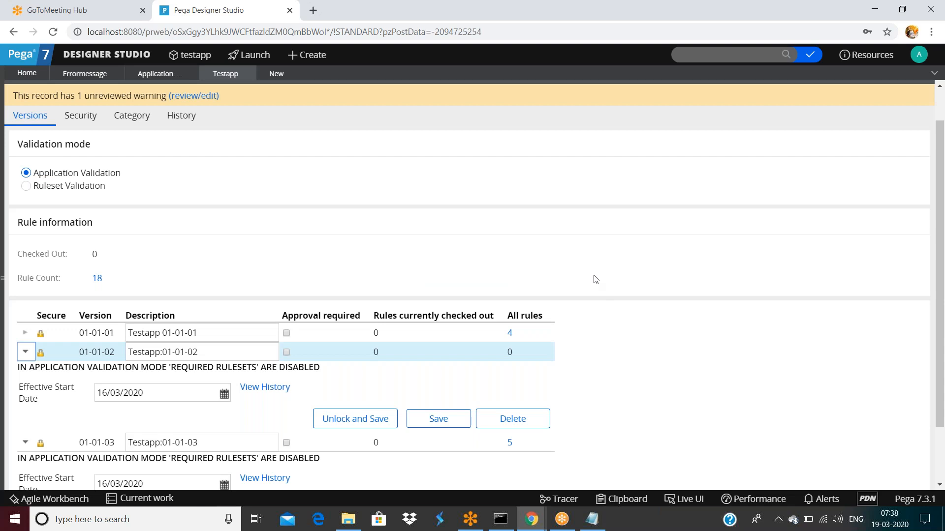
pyautogui.click(290, 73)
pyautogui.click(88, 74)
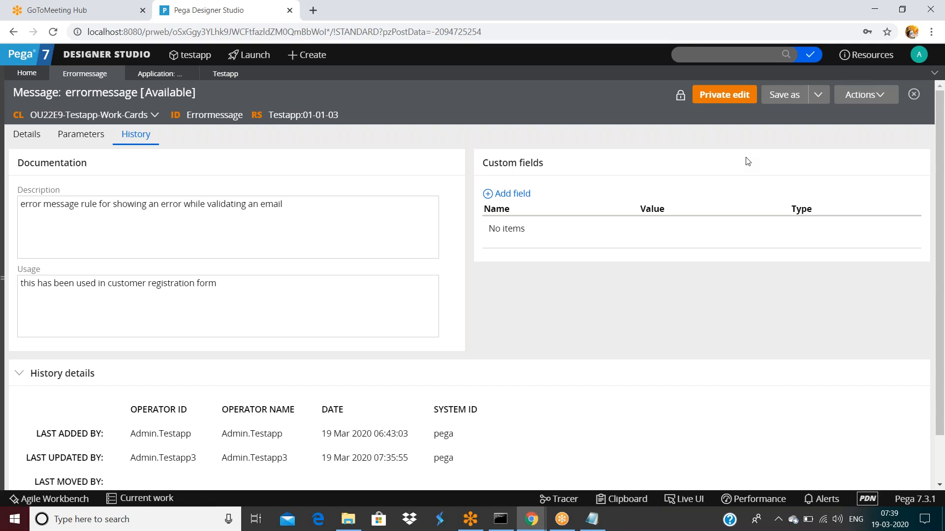
# Step: Start a Save As copy of the message, leave the ruleset at PLK, and open the Testapp ruleset record
pyautogui.click(784, 95)
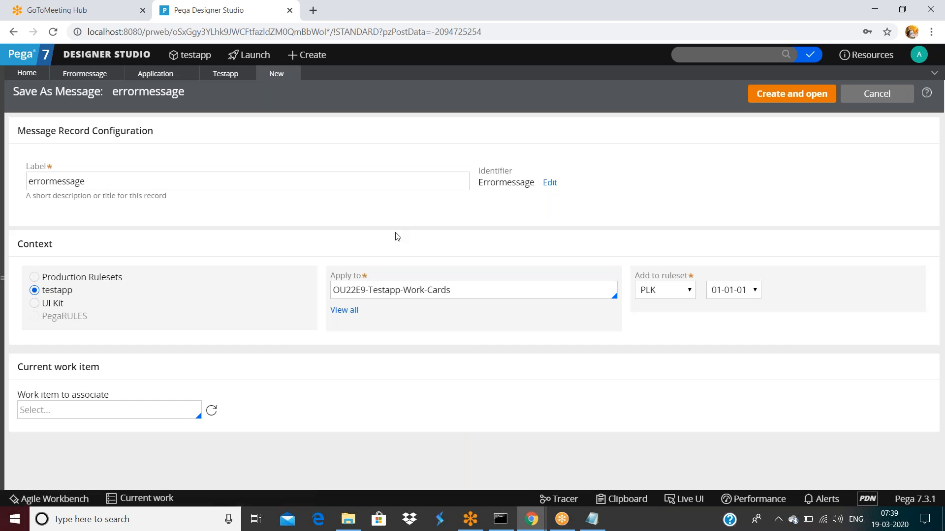
pyautogui.doubleClick(209, 255)
pyautogui.click(662, 291)
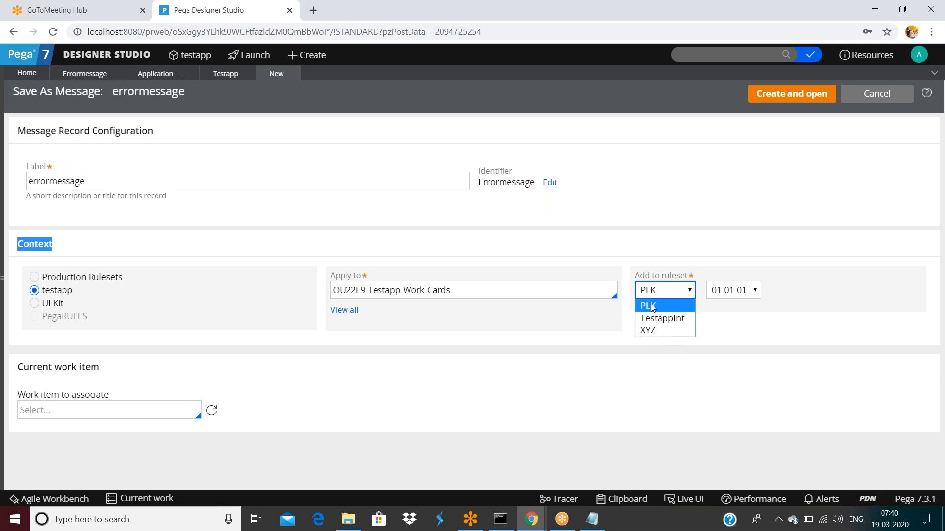
pyautogui.click(667, 215)
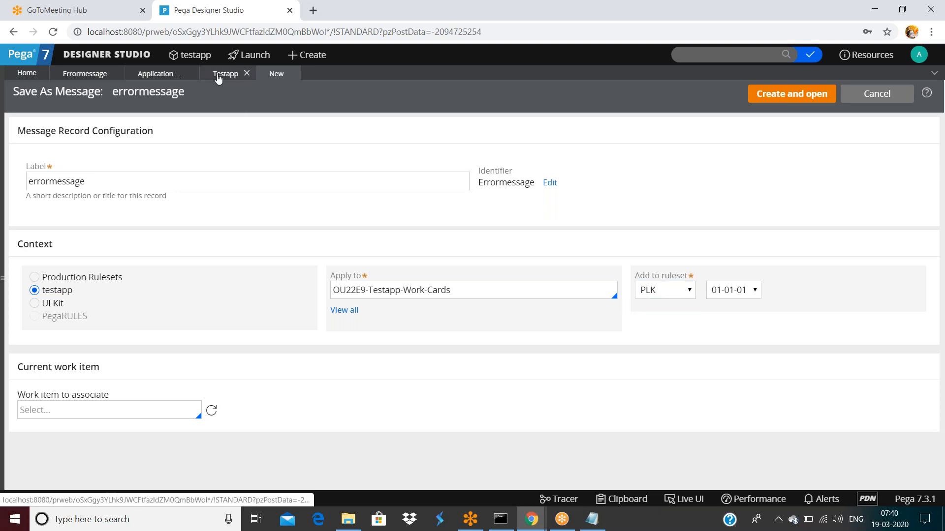
pyautogui.click(244, 74)
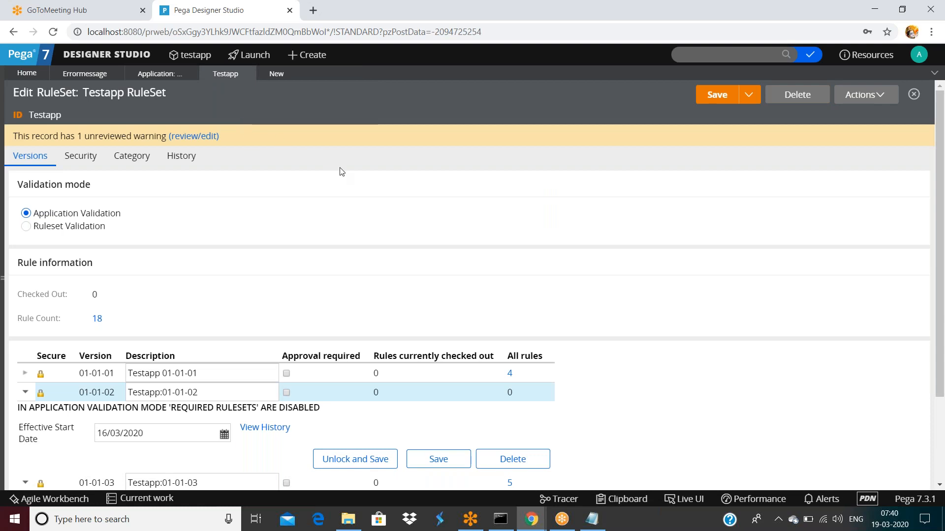
# Step: Review the existing 01-01-03 version description in the Testapp ruleset
pyautogui.scroll(-3, 340, 172)
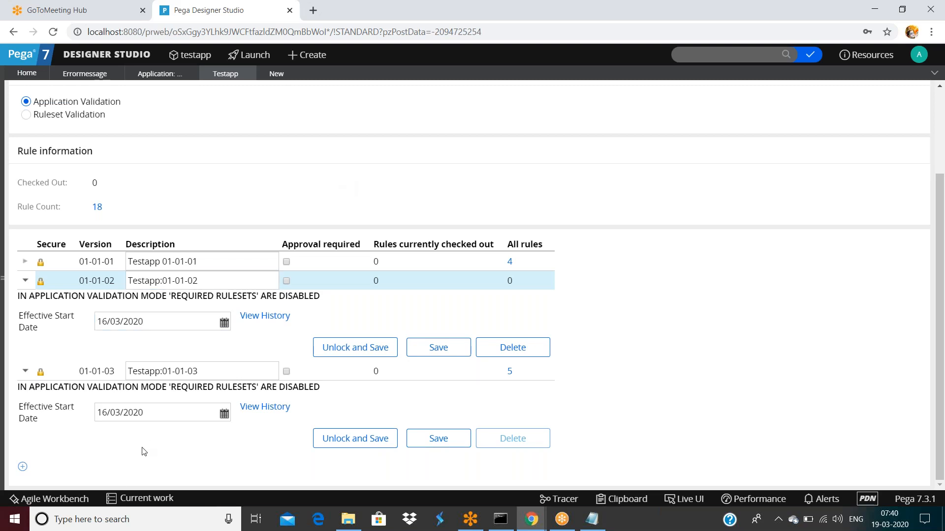
pyautogui.doubleClick(209, 368)
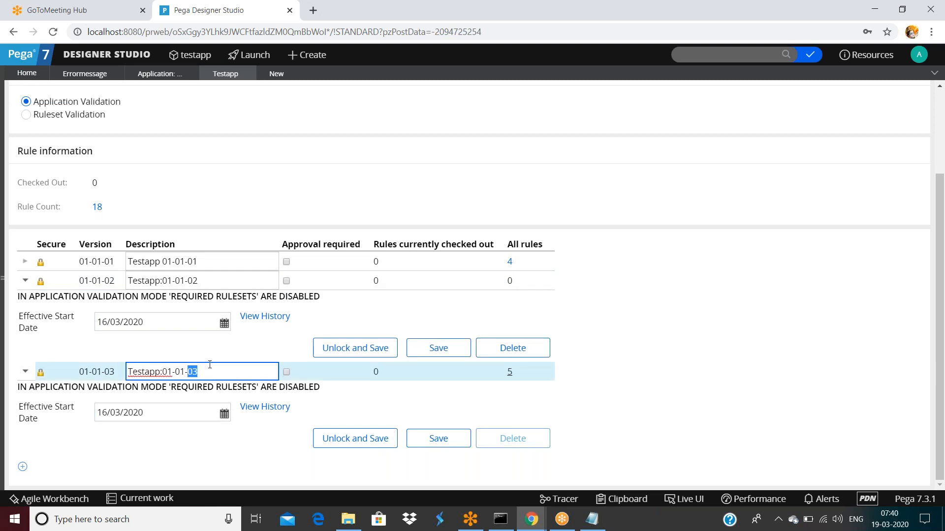
pyautogui.click(276, 75)
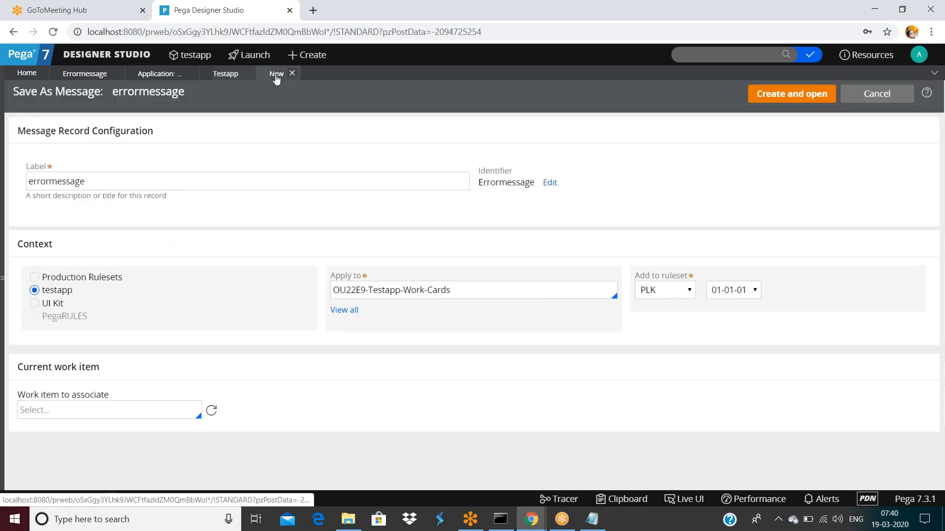
pyautogui.click(225, 74)
pyautogui.scroll(-3, 245, 342)
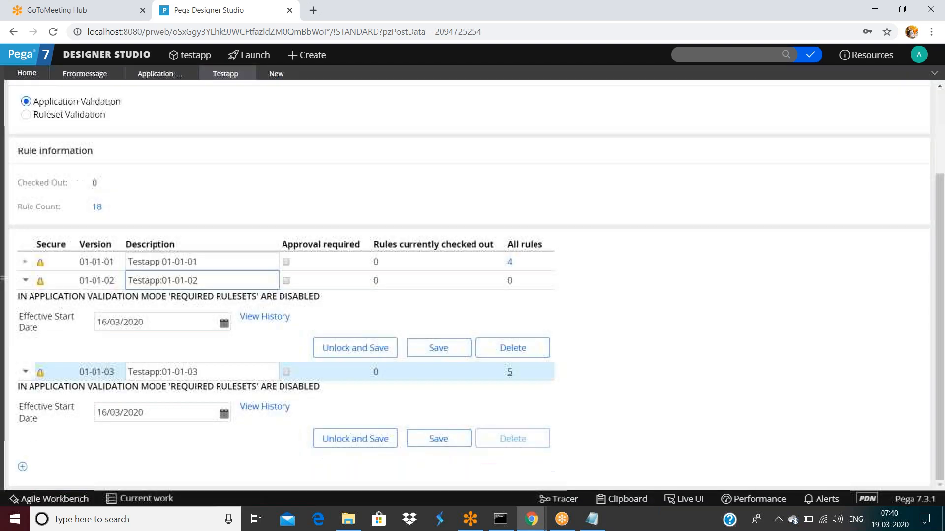
# Step: Add version 01-01-04 to Testapp described '(Production defect fix)' and save the ruleset
pyautogui.click(23, 467)
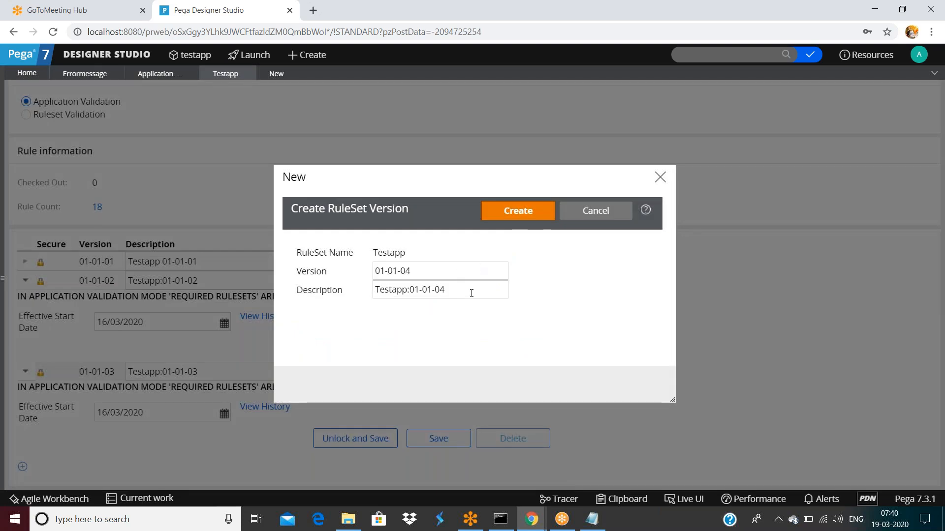
pyautogui.doubleClick(471, 290)
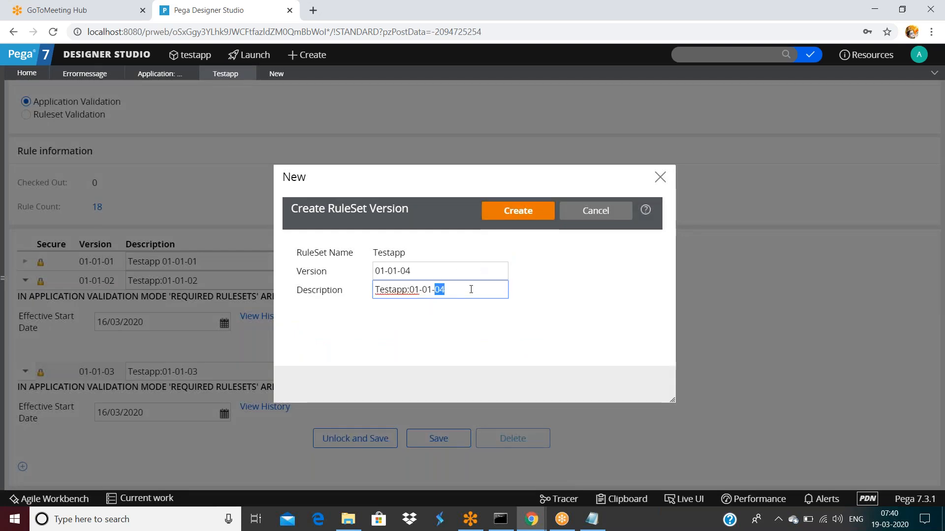
pyautogui.click(471, 289)
pyautogui.write('(Product ion defe')
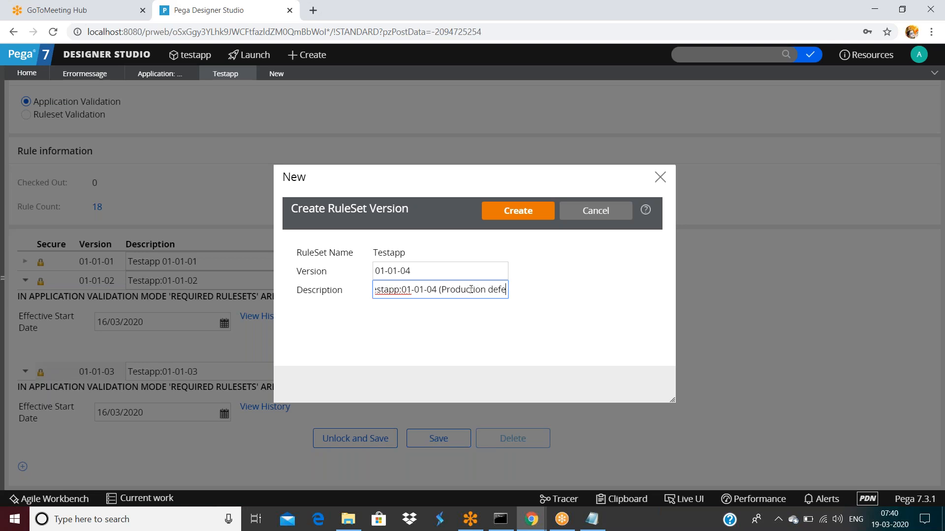
pyautogui.write('ct fix)')
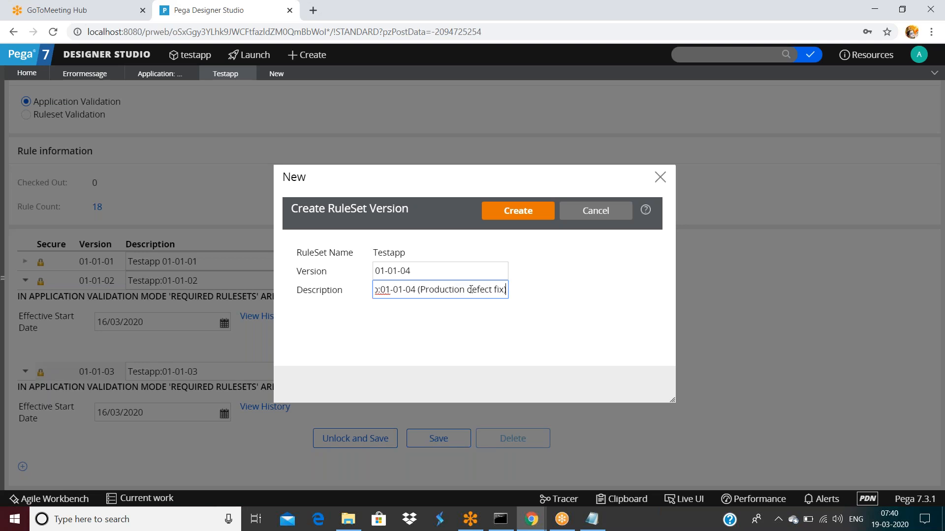
pyautogui.click(527, 212)
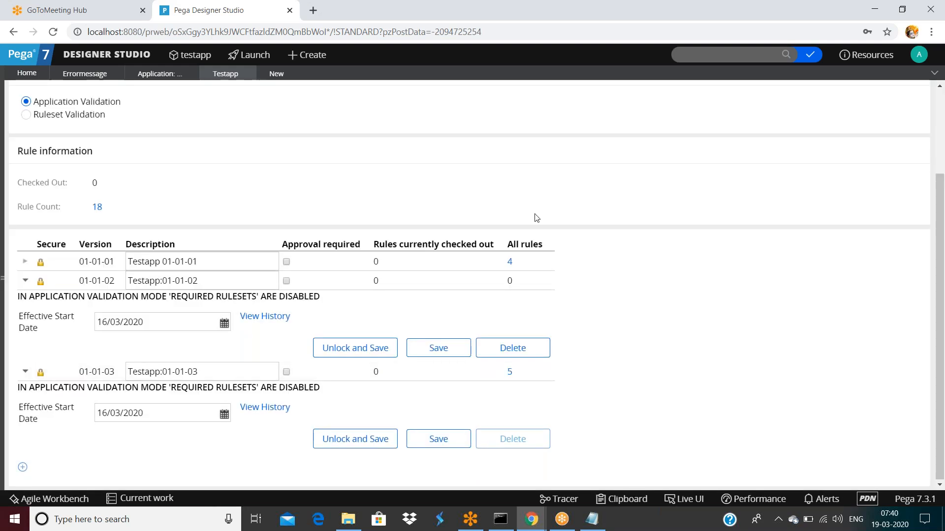
pyautogui.scroll(-2, 540, 299)
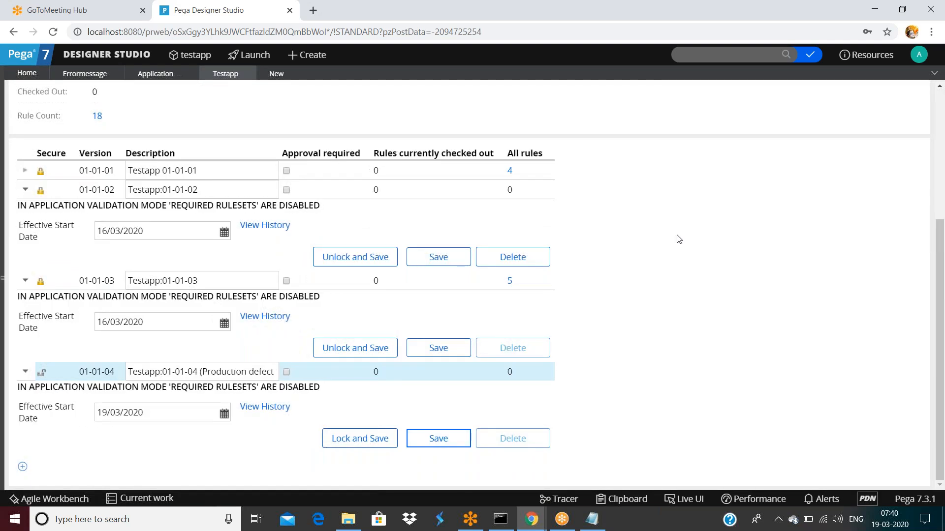
pyautogui.scroll(5, 678, 238)
pyautogui.click(719, 95)
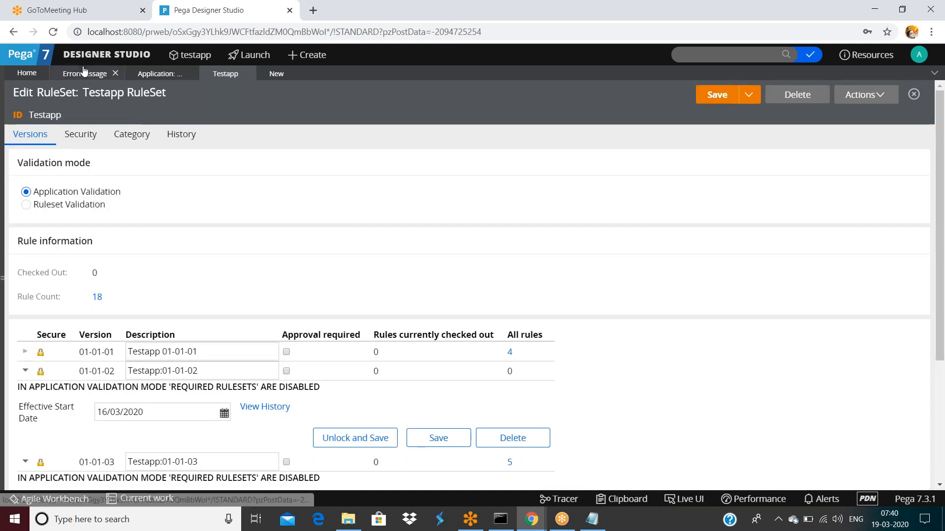
# Step: Save a copy of the errormessage rule into Testapp ruleset version 01-01-04
pyautogui.click(114, 74)
pyautogui.click(786, 95)
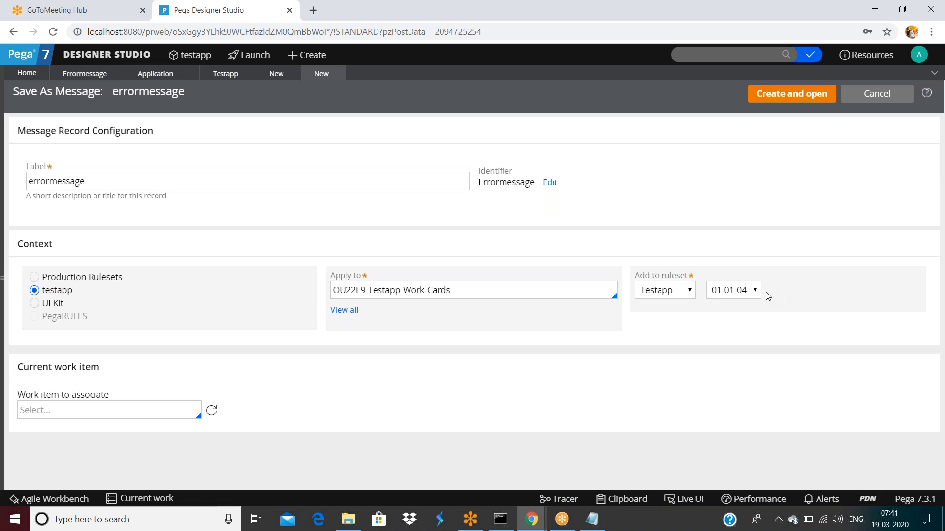
pyautogui.click(71, 73)
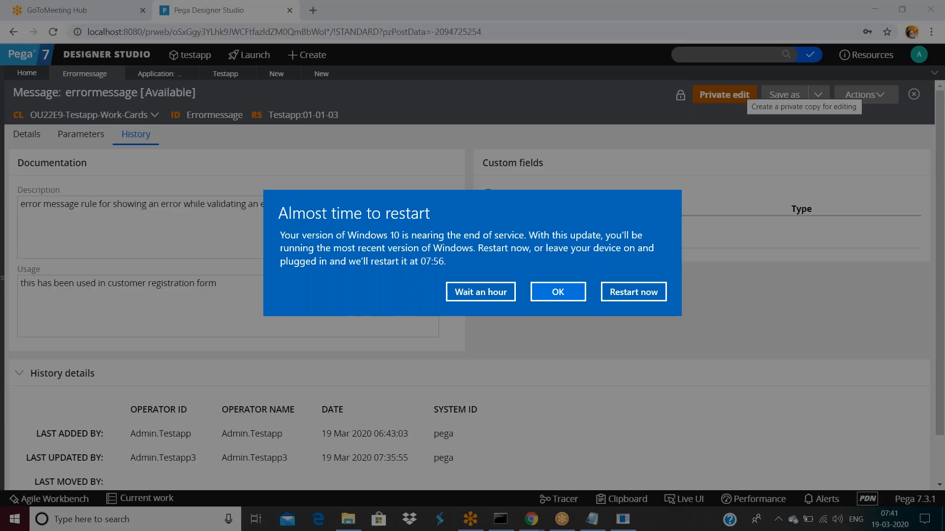
pyautogui.click(484, 293)
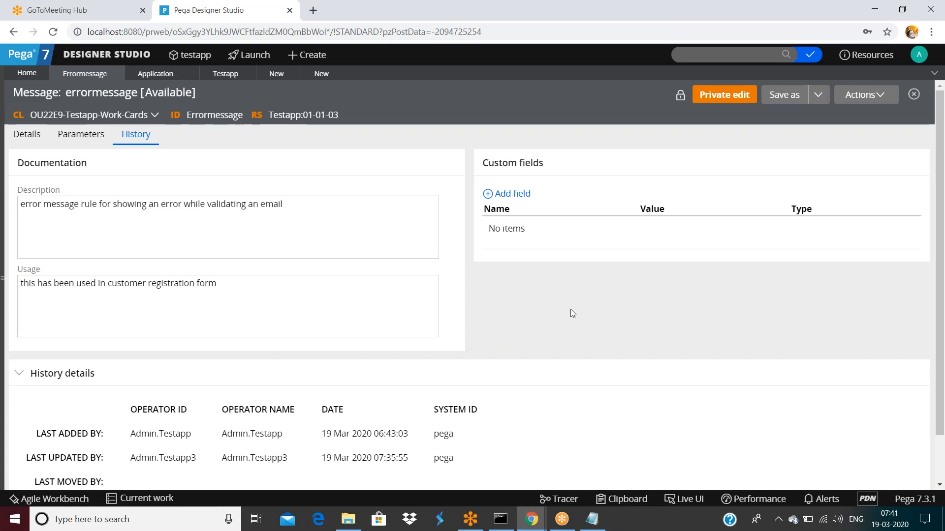
pyautogui.click(319, 75)
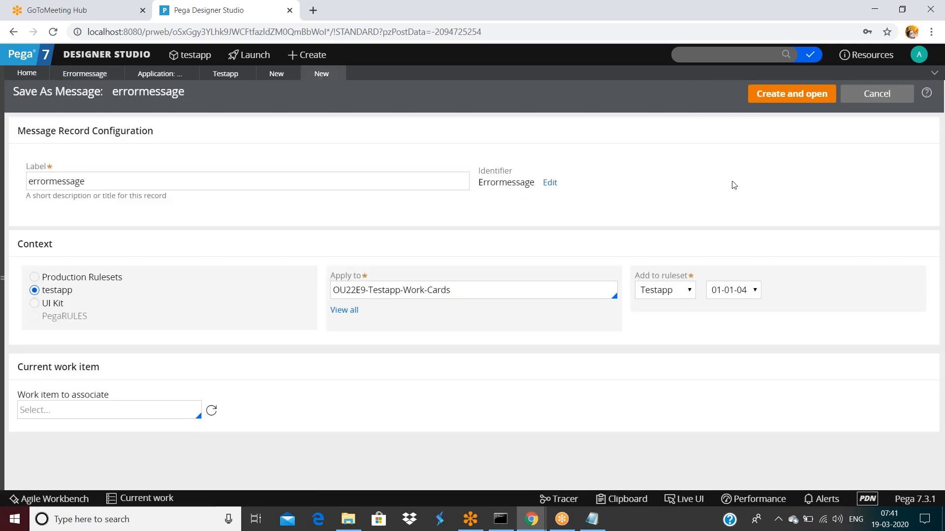
pyautogui.click(794, 100)
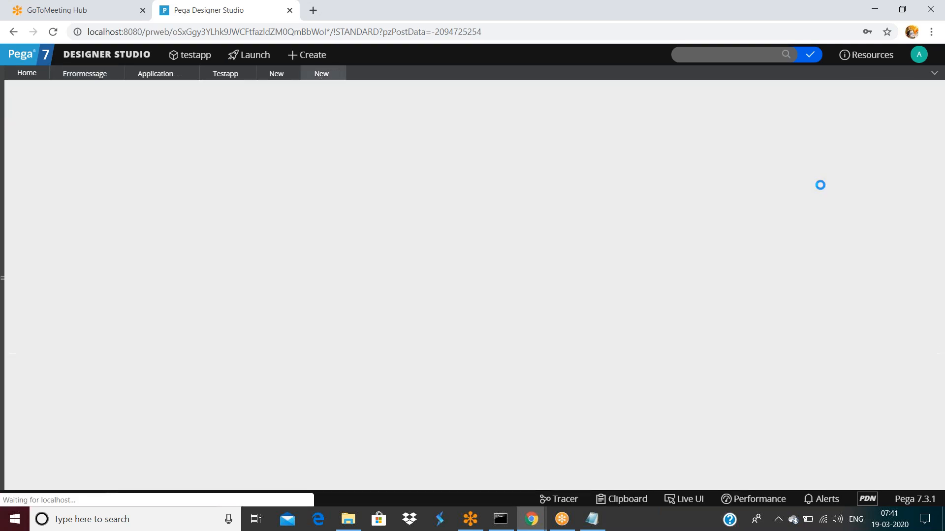
# Step: Check the original 01-01-03 errormessage rule's message details for comparison
pyautogui.click(156, 247)
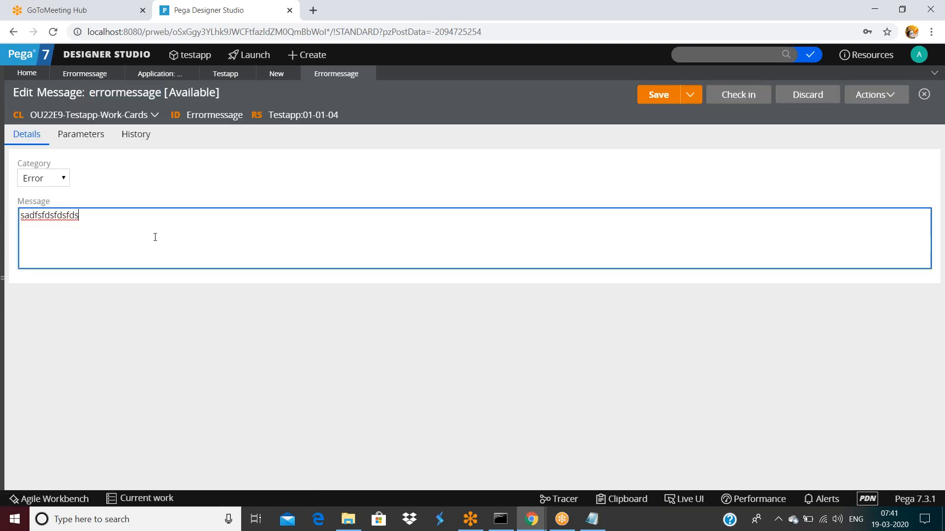
pyautogui.hotkey('ctrl', 'a')
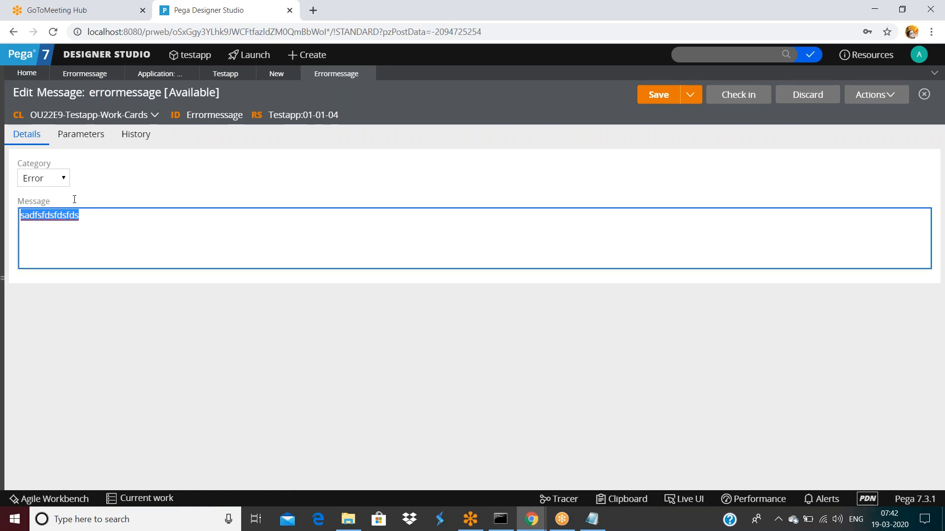
pyautogui.click(86, 75)
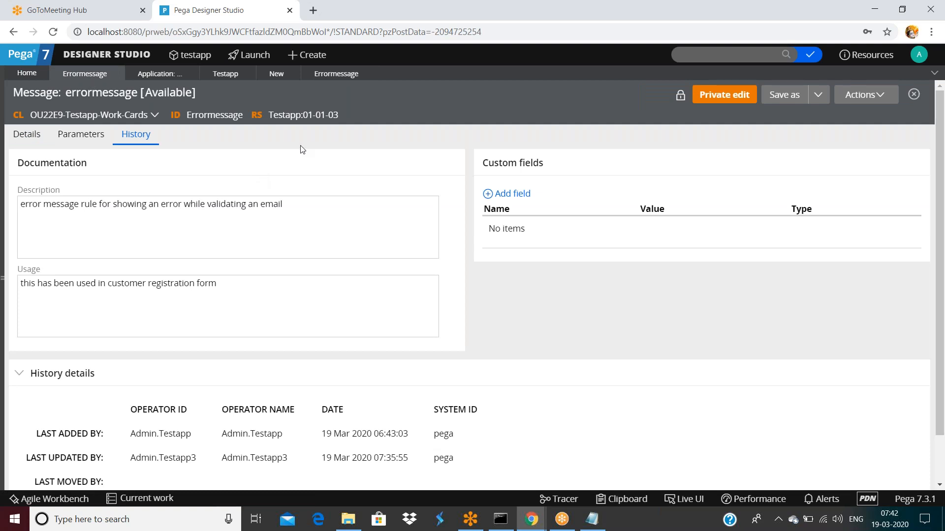
pyautogui.scroll(-1, 251, 392)
pyautogui.scroll(1, 270, 353)
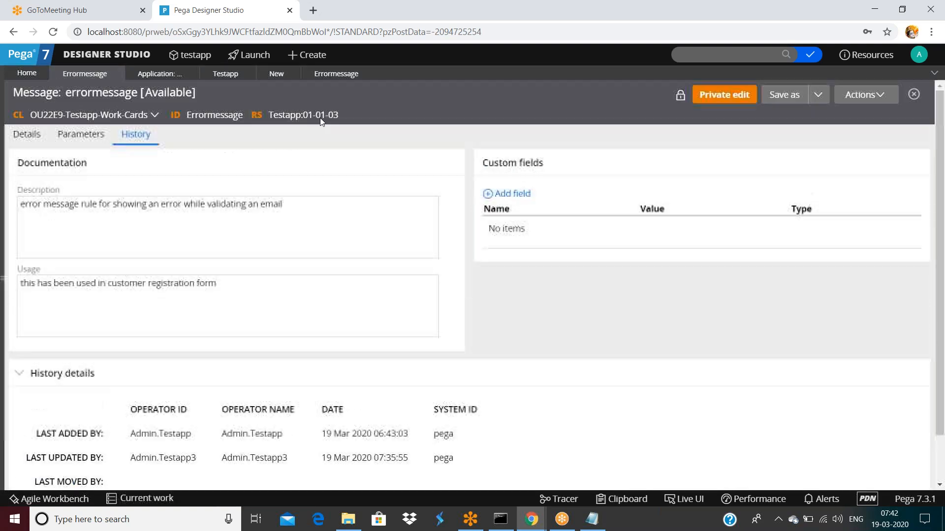
pyautogui.click(26, 136)
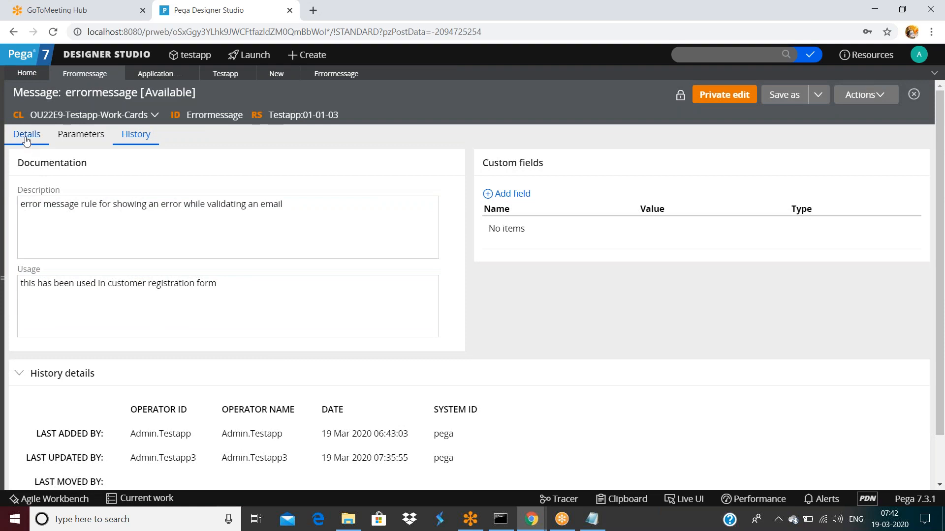
# Step: Overwrite the 01-01-04 copy's message with 'ivalid meail' and save it
pyautogui.click(190, 213)
pyautogui.hotkey('ctrl', 'a')
pyautogui.write('ivalid meail')
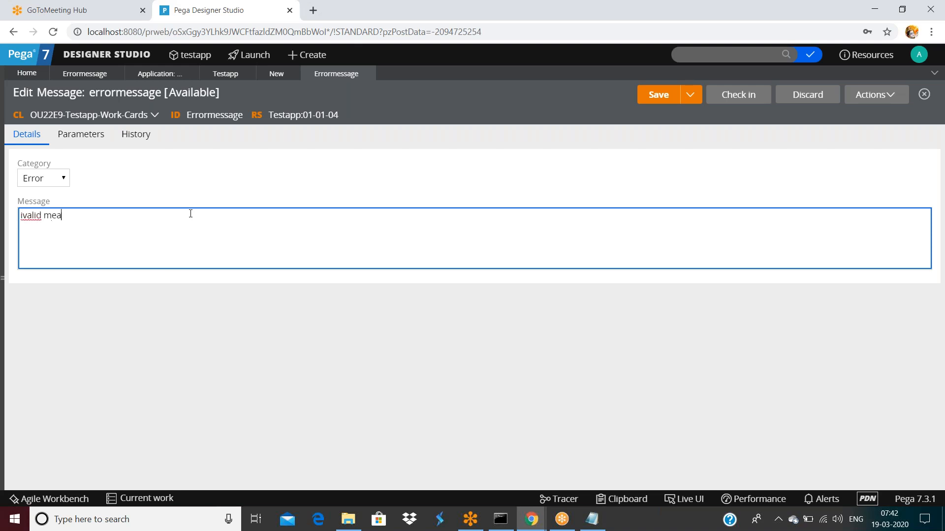
pyautogui.click(658, 99)
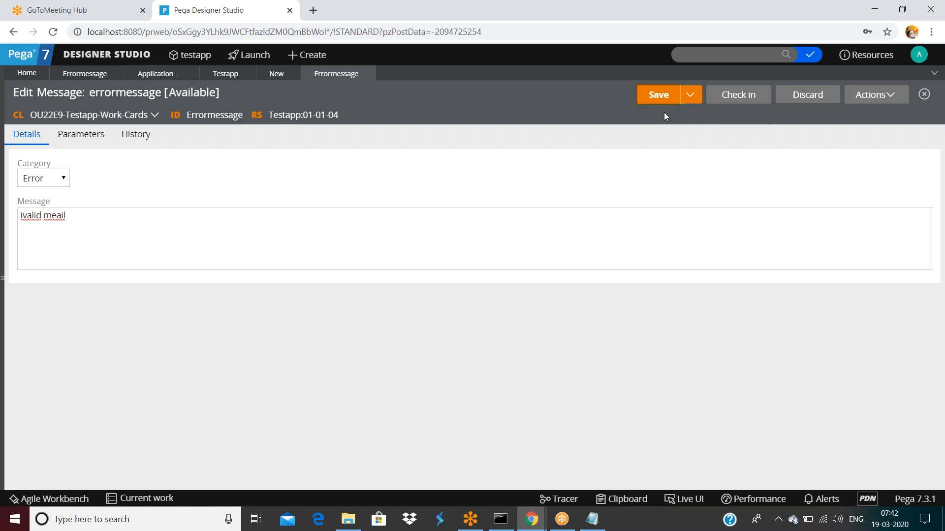
pyautogui.click(735, 96)
pyautogui.write('asd fsdsafsaf')
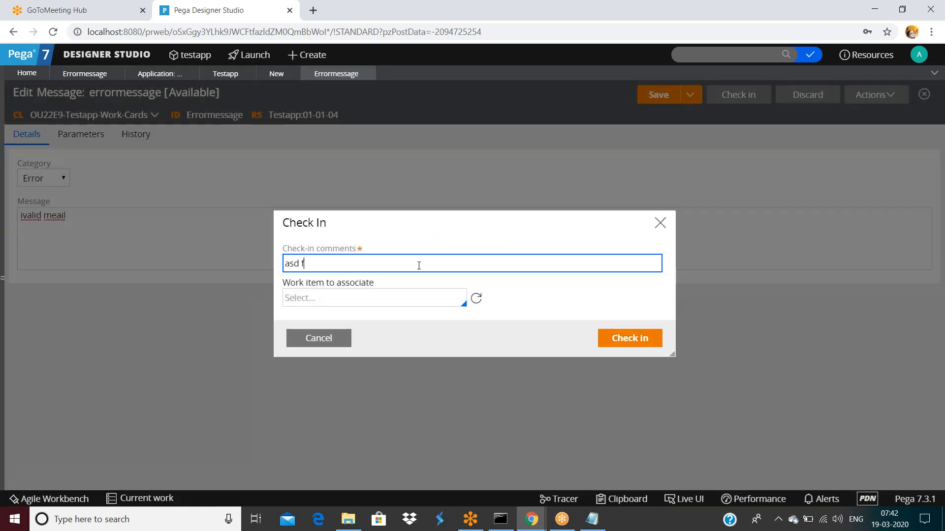
pyautogui.click(630, 340)
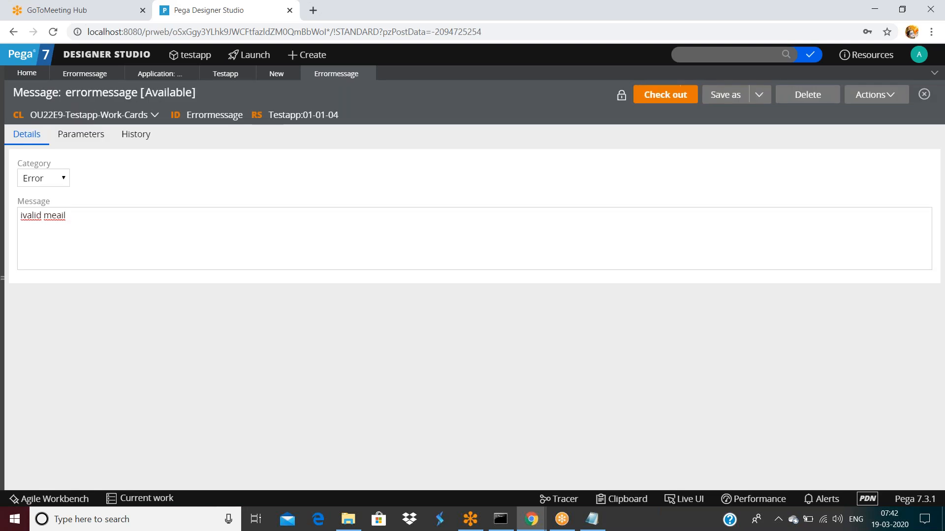
pyautogui.click(149, 144)
pyautogui.click(232, 280)
pyautogui.scroll(-2, 231, 287)
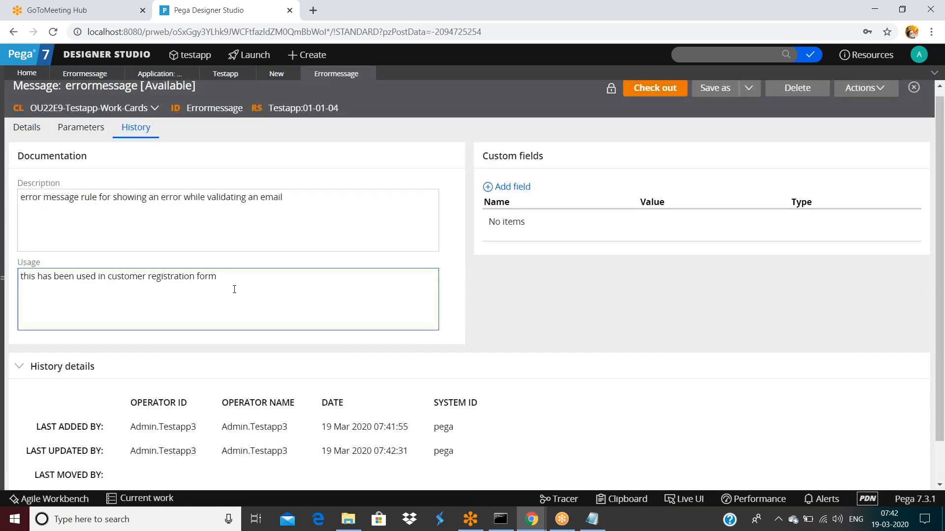
pyautogui.moveTo(130, 381); pyautogui.dragTo(408, 381)
pyautogui.click(172, 418)
pyautogui.moveTo(141, 404); pyautogui.dragTo(261, 406)
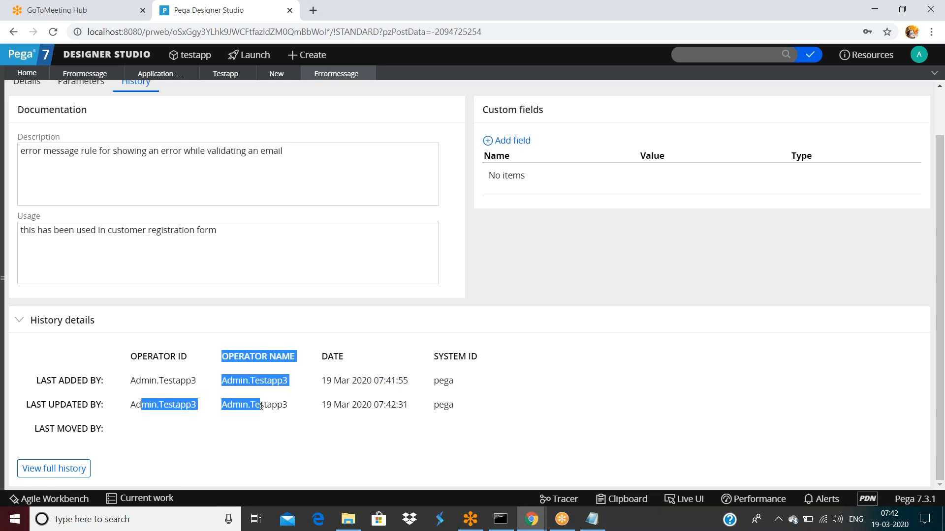
pyautogui.click(309, 415)
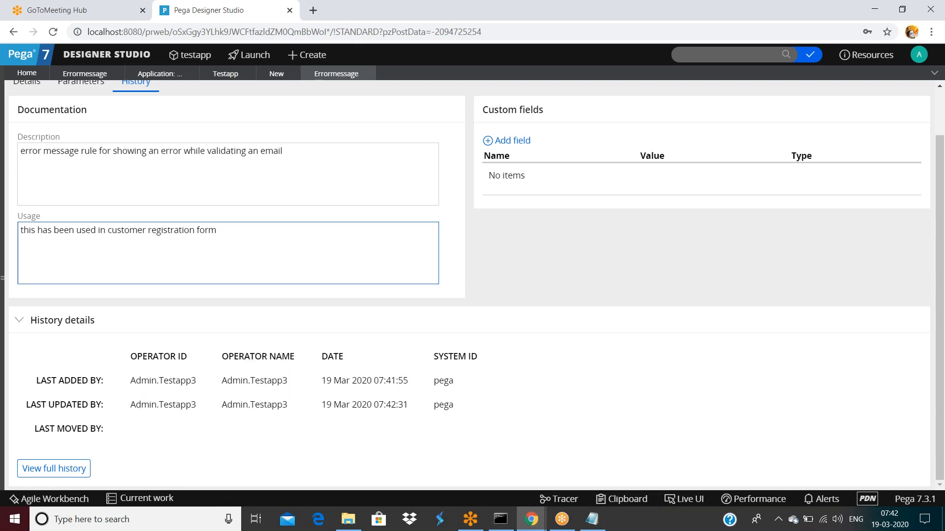
pyautogui.scroll(2, 290, 132)
pyautogui.doubleClick(216, 118)
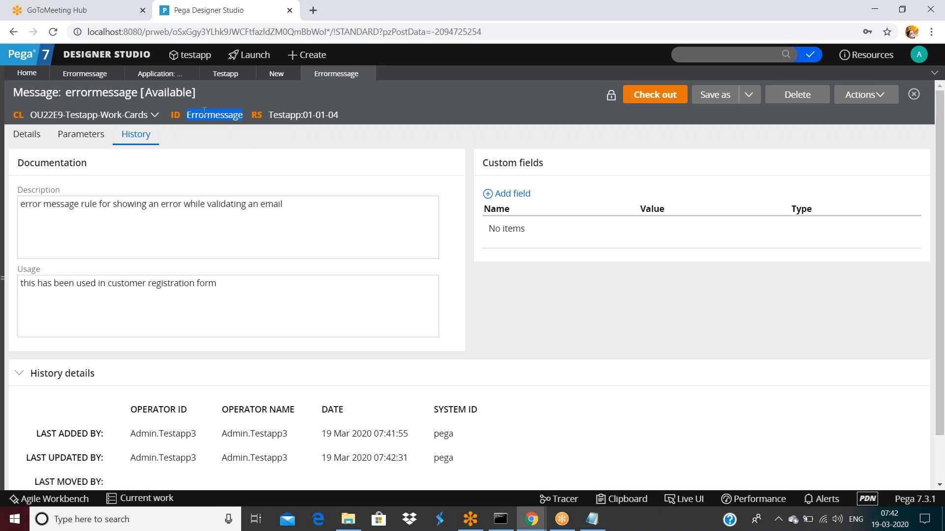
pyautogui.click(134, 141)
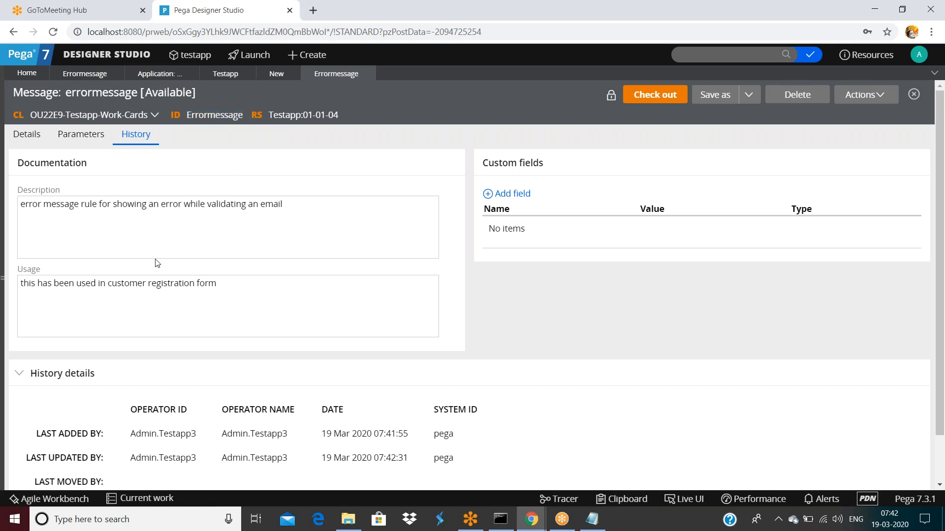
pyautogui.scroll(-1, 158, 279)
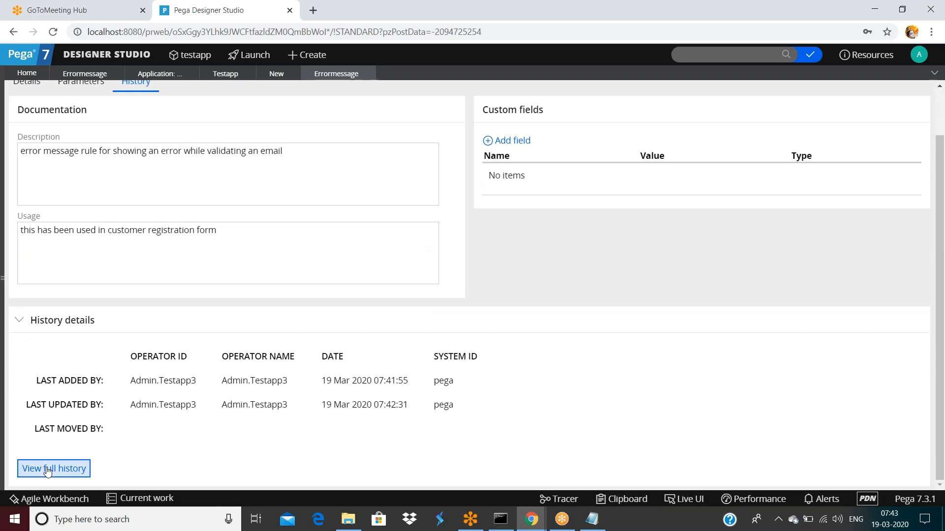
pyautogui.click(48, 469)
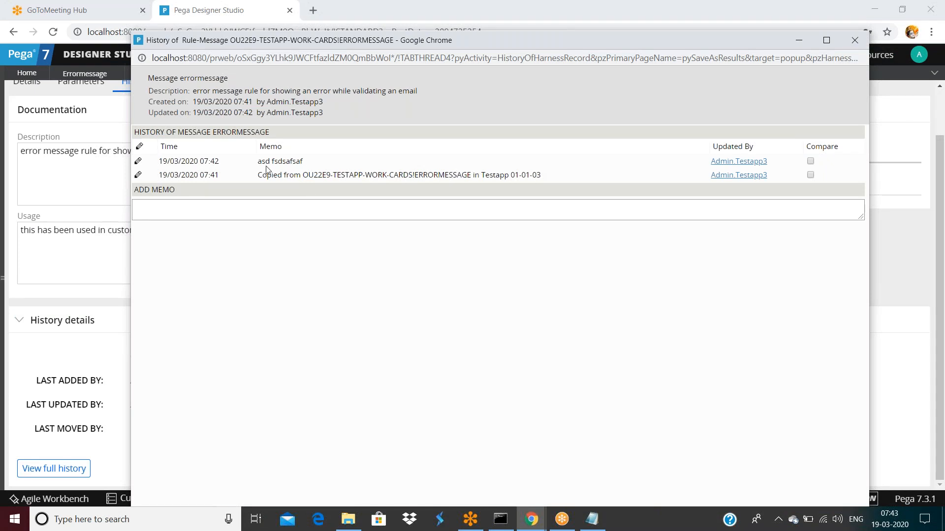
pyautogui.moveTo(258, 162); pyautogui.dragTo(312, 163)
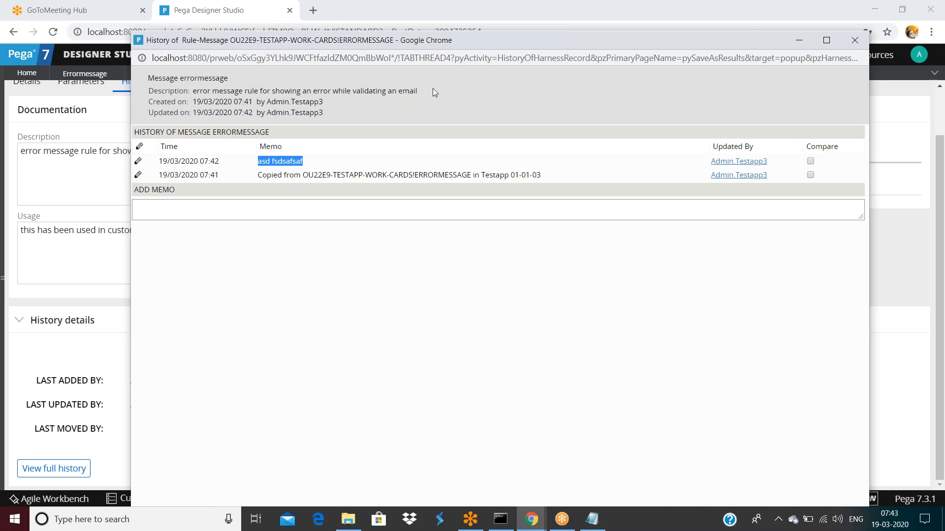
pyautogui.doubleClick(416, 43)
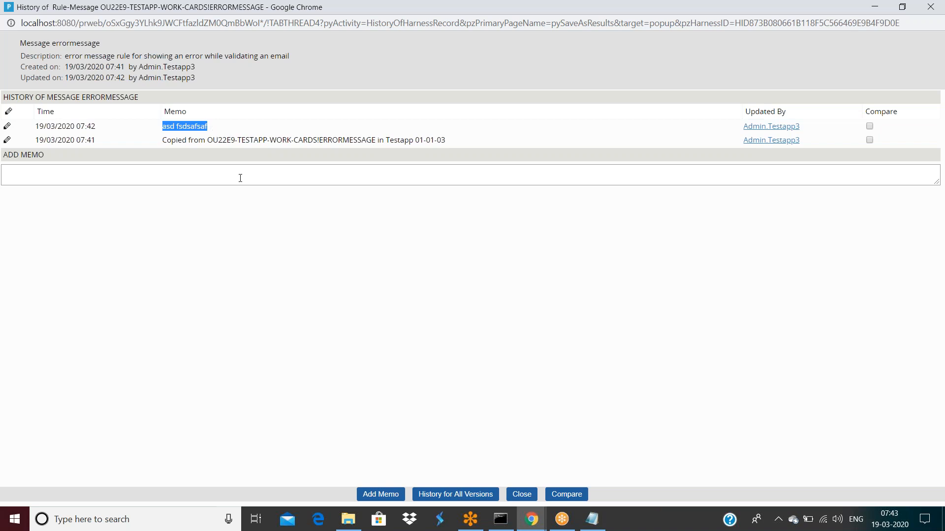
pyautogui.click(439, 497)
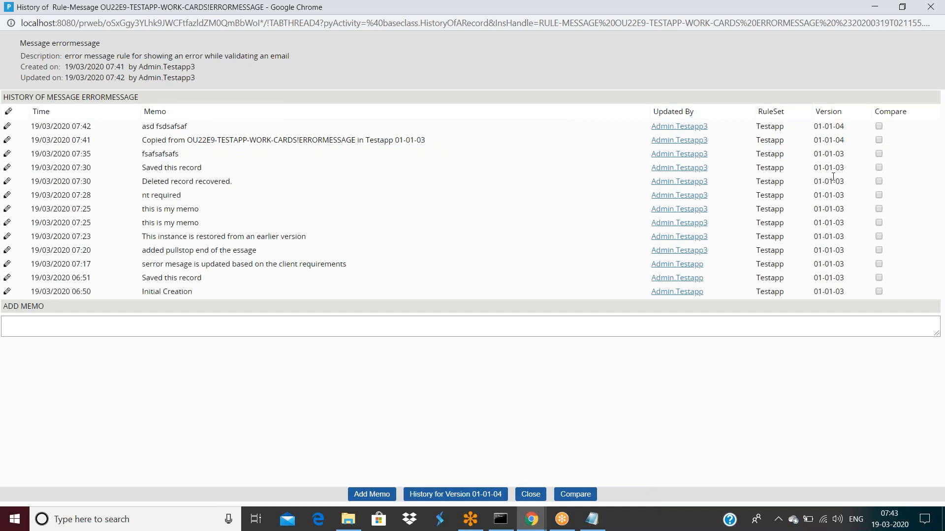
pyautogui.moveTo(814, 215); pyautogui.dragTo(846, 295)
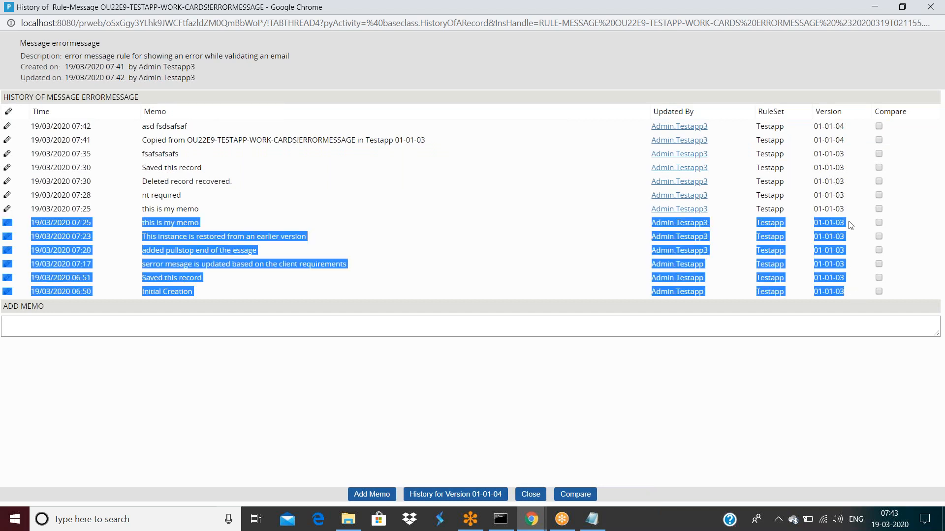
pyautogui.moveTo(843, 140); pyautogui.dragTo(818, 126)
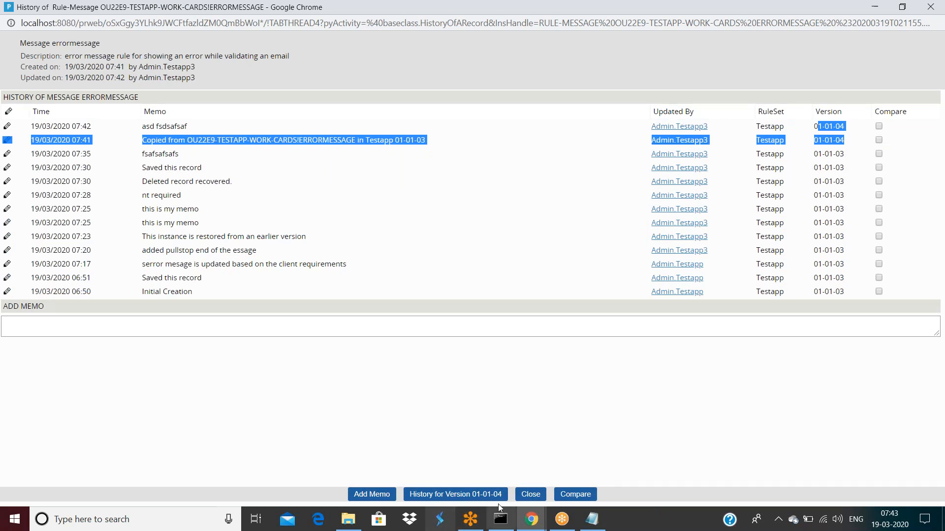
pyautogui.click(530, 495)
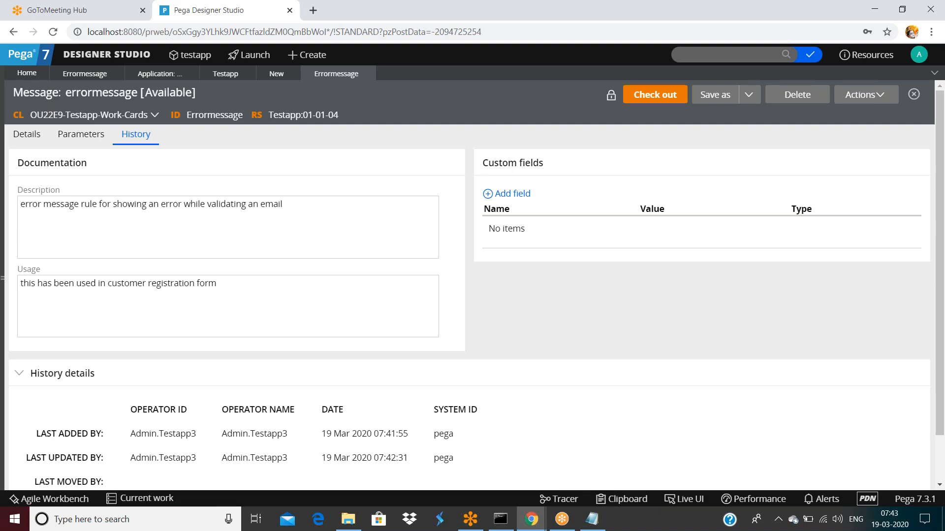
# Step: Check out and save errormessage, then view its Details: category Error, message 'ivalid meail'
pyautogui.click(646, 101)
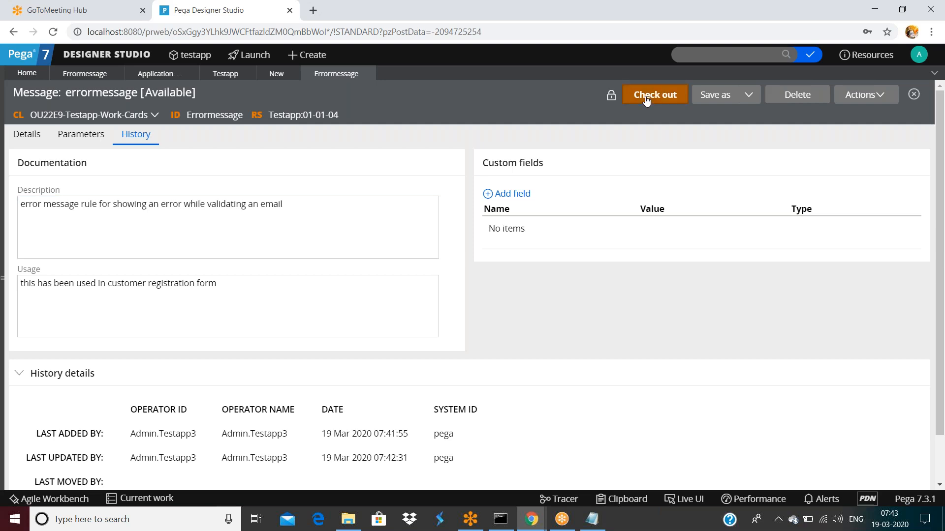
pyautogui.click(647, 101)
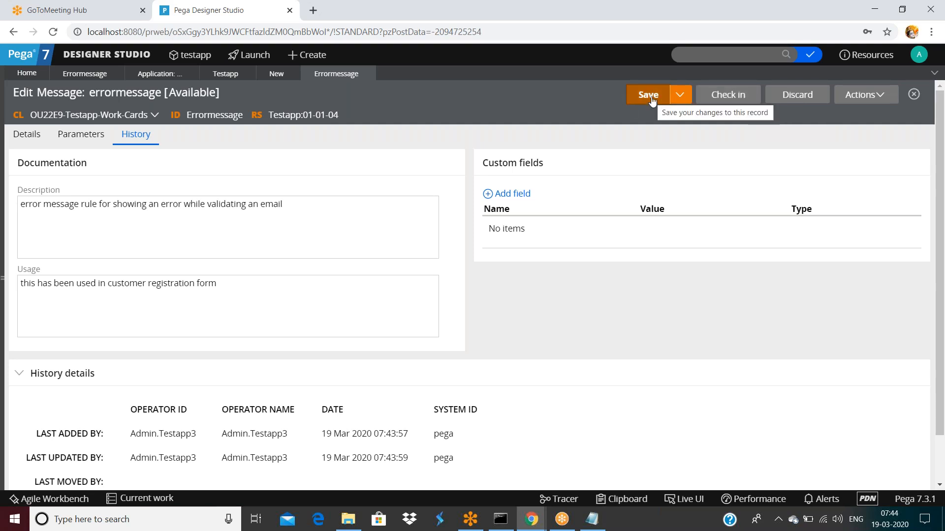
pyautogui.click(198, 242)
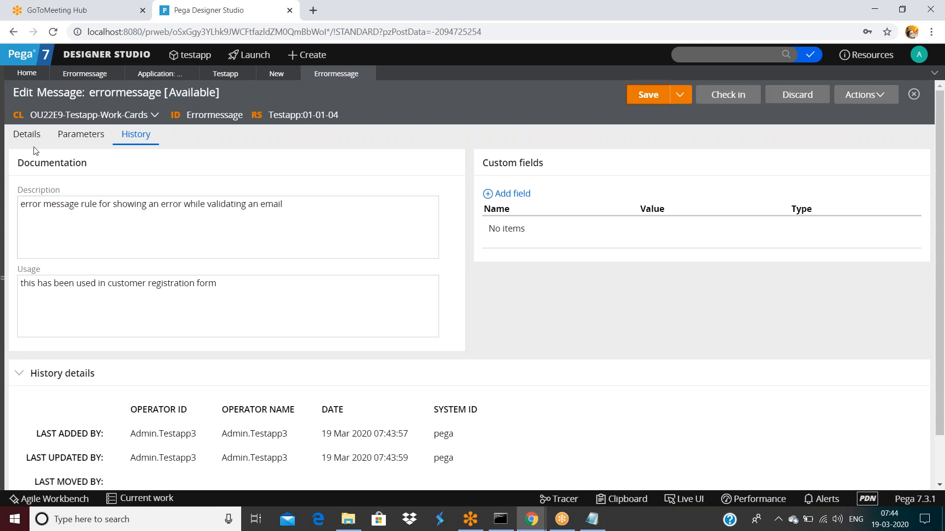
pyautogui.click(26, 135)
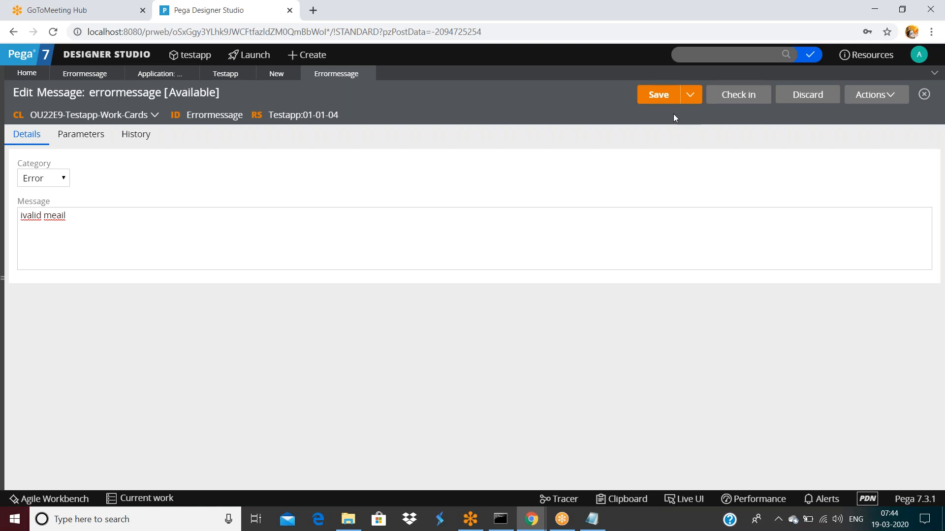
# Step: Discard the errormessage rule's checkout, confirming in the dialog
pyautogui.click(809, 99)
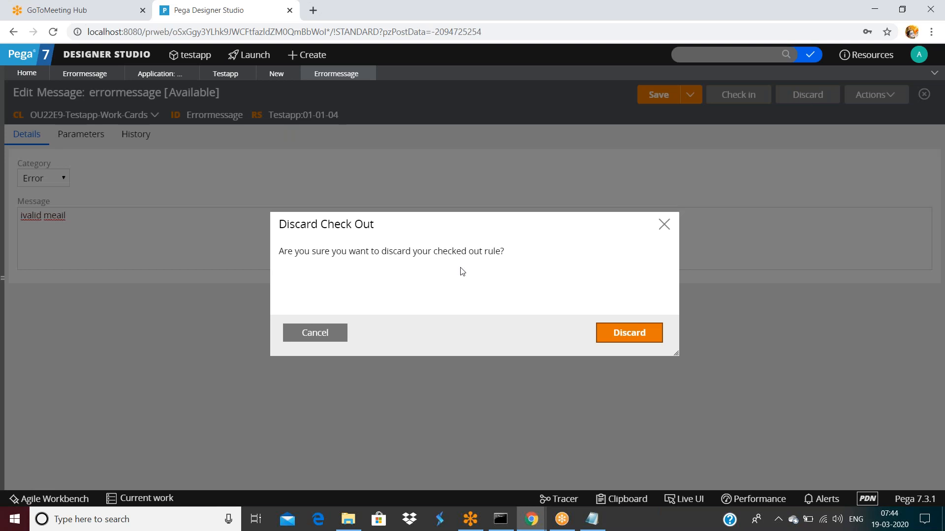
pyautogui.click(625, 333)
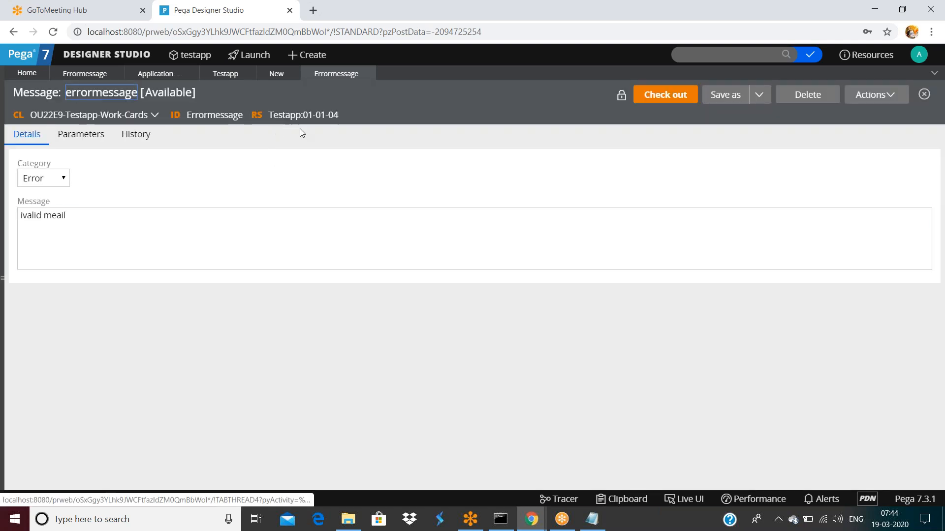
pyautogui.click(310, 239)
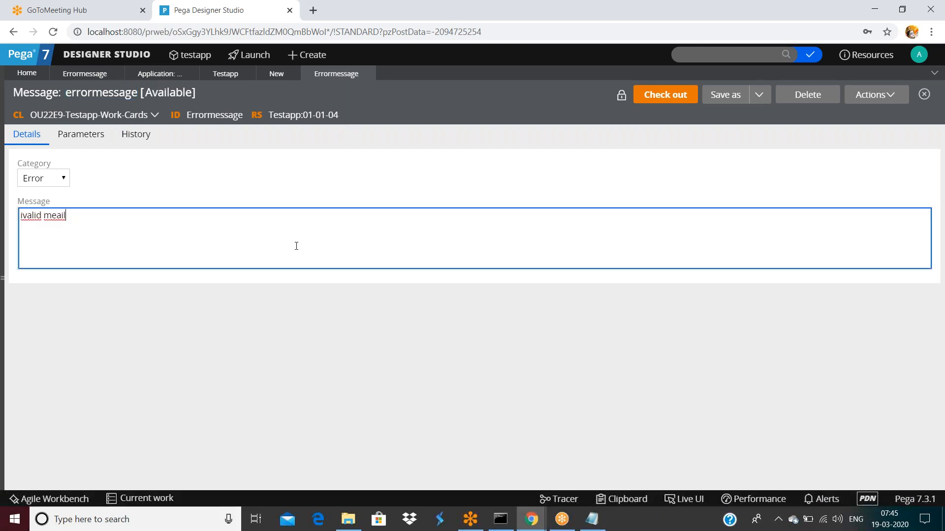
pyautogui.click(663, 102)
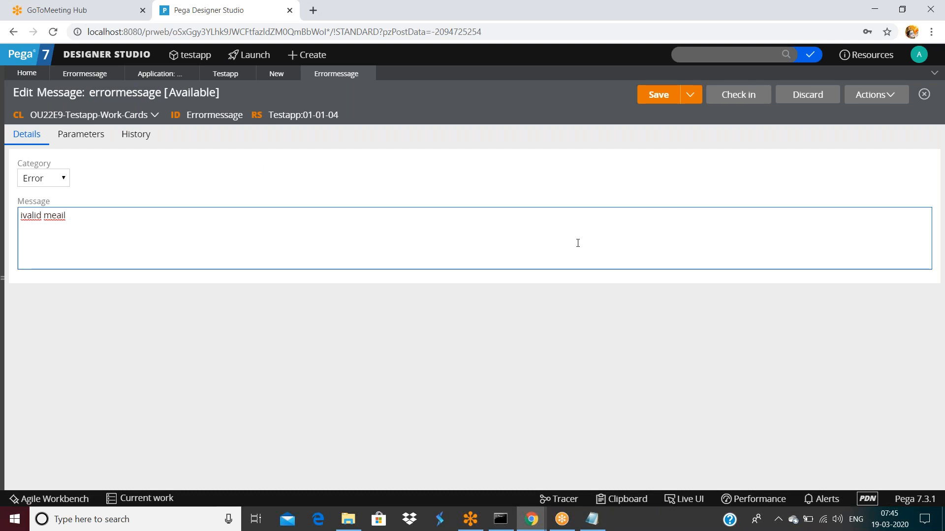
pyautogui.click(142, 234)
pyautogui.write('asdfsafsafsa')
pyautogui.click(660, 99)
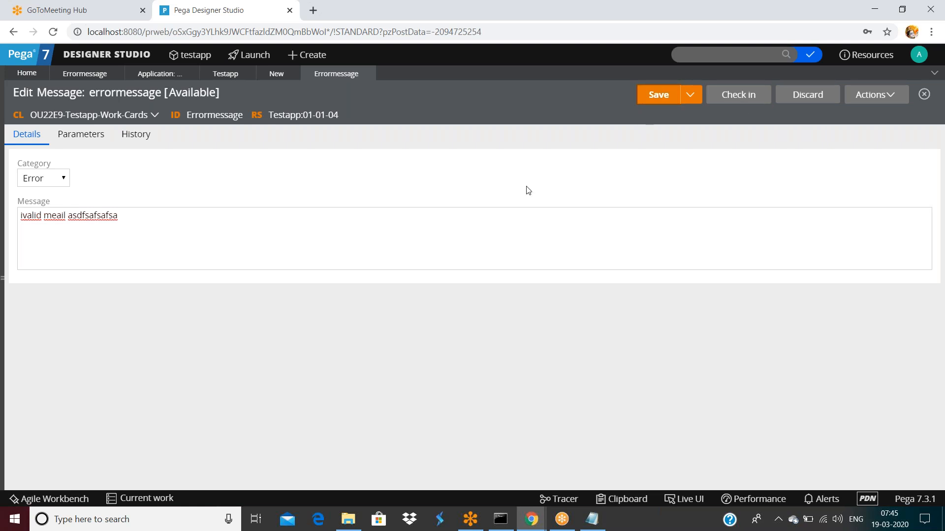
pyautogui.click(798, 106)
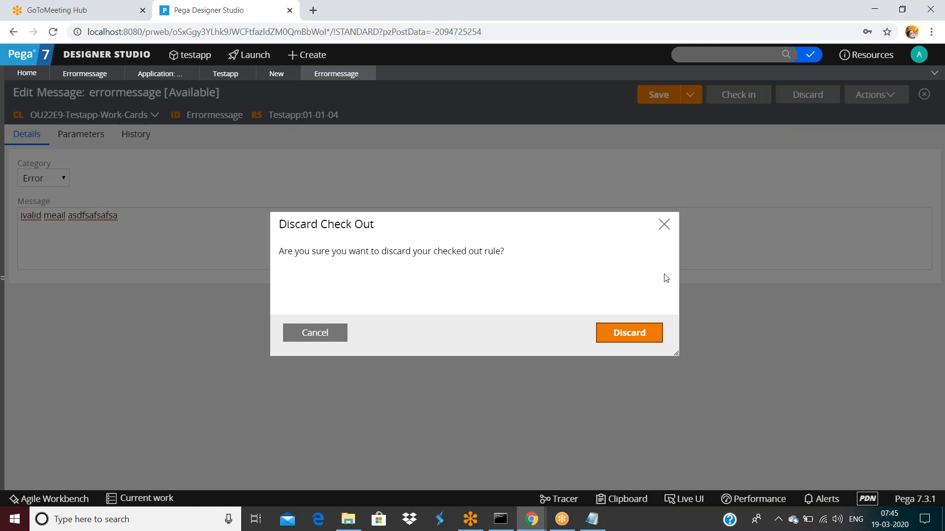
pyautogui.click(650, 331)
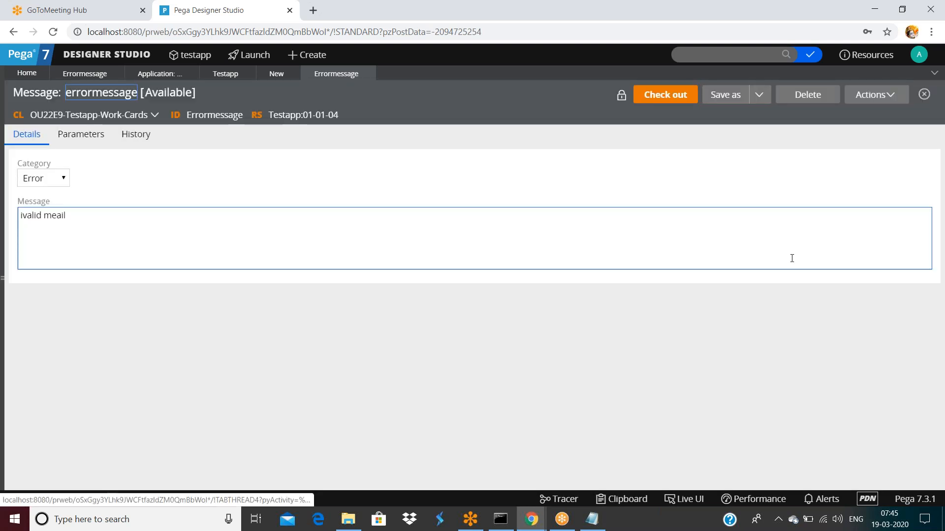
# Step: Review the errormessage rule's History tab and full history, then start a Save As copy
pyautogui.click(131, 144)
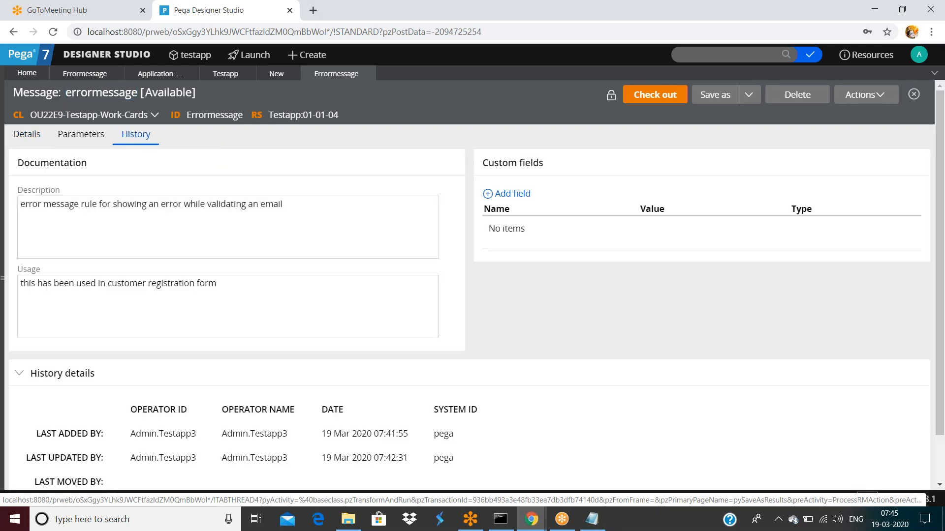
pyautogui.scroll(-1, 50, 476)
pyautogui.click(49, 470)
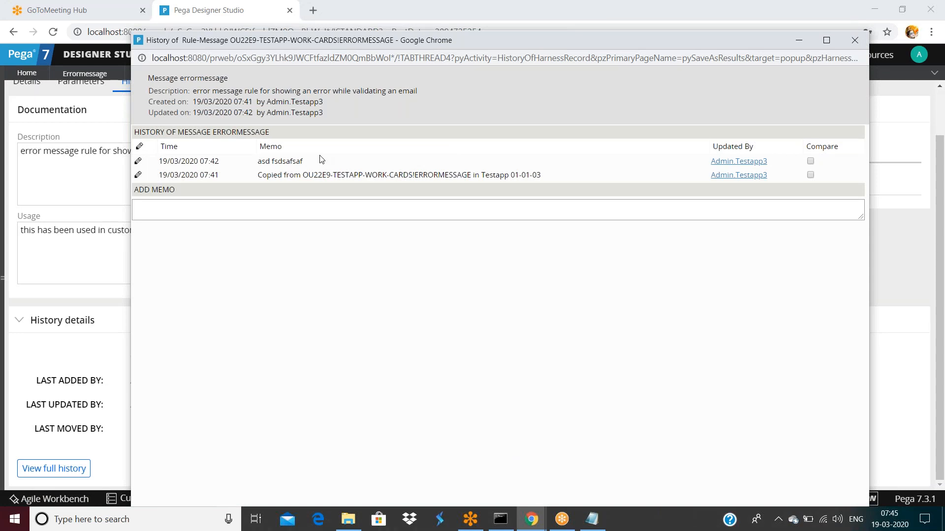
pyautogui.moveTo(677, 40); pyautogui.dragTo(622, 119)
pyautogui.click(799, 119)
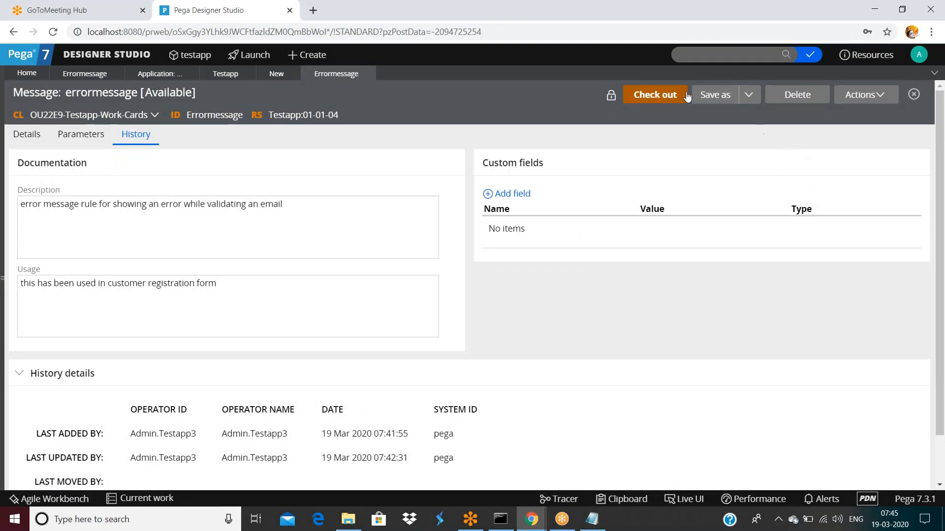
pyautogui.click(749, 98)
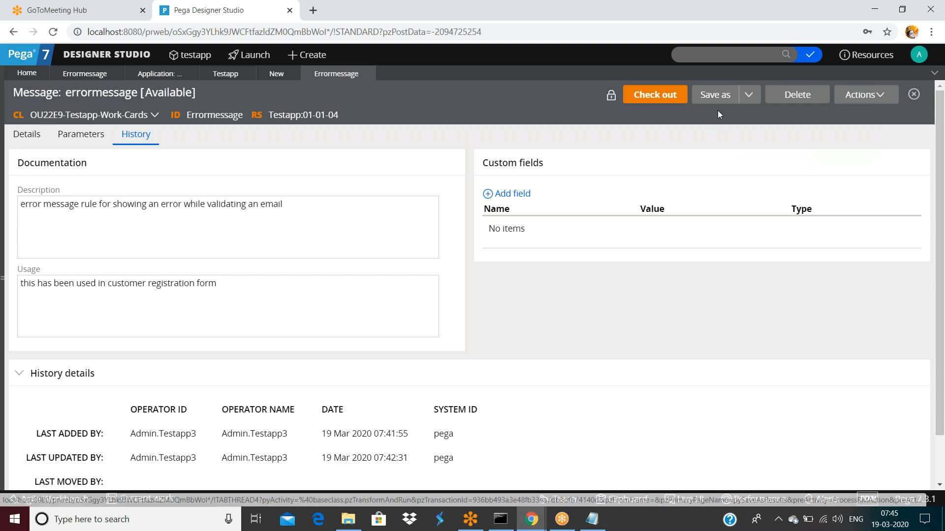
pyautogui.click(716, 96)
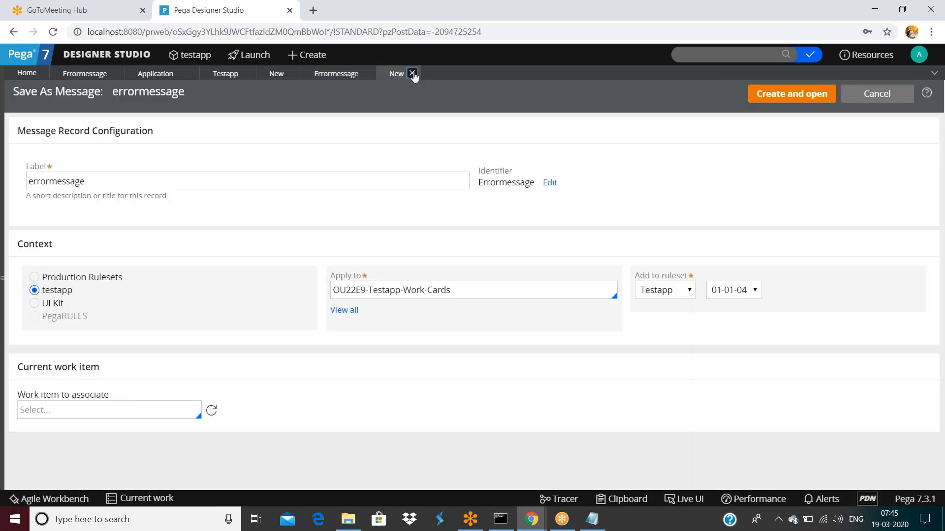
pyautogui.click(412, 74)
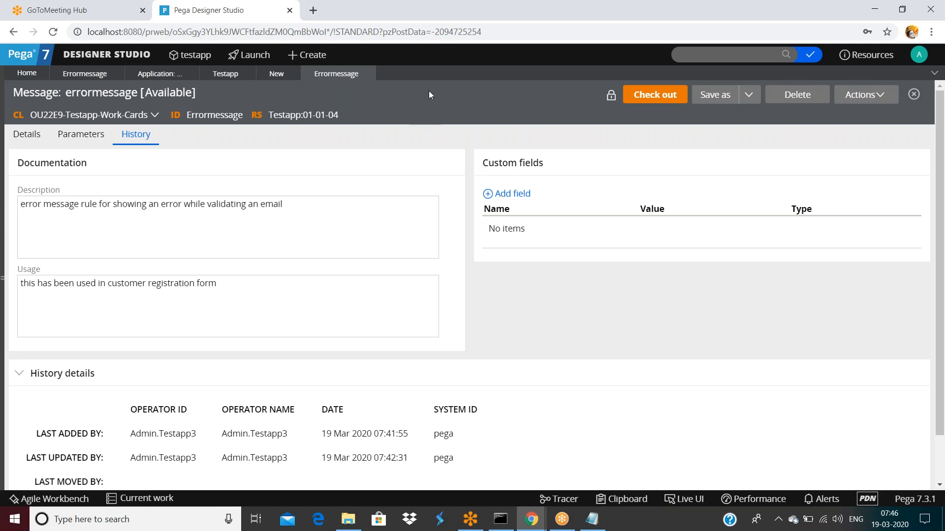
# Step: Preview how the error message appears, then close the preview window
pyautogui.scroll(-1, 494, 441)
pyautogui.scroll(1, 503, 411)
pyautogui.click(861, 89)
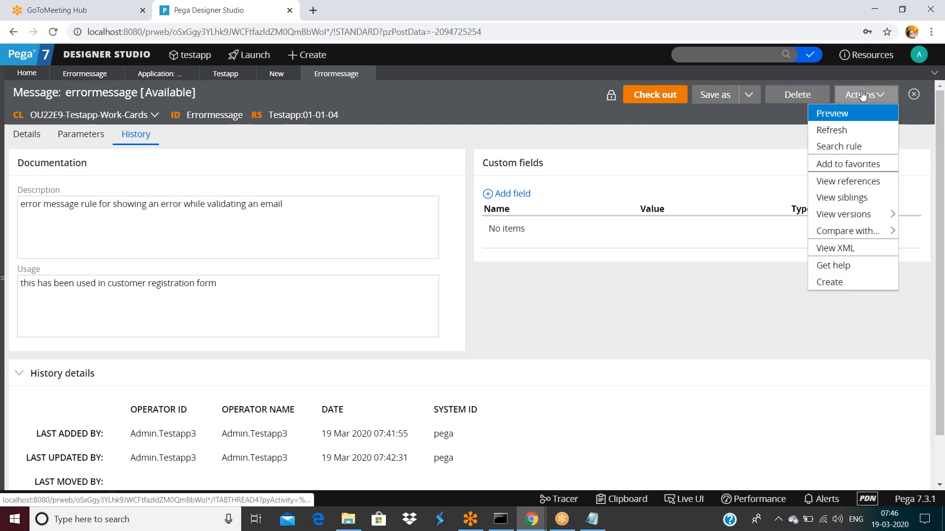
pyautogui.click(837, 114)
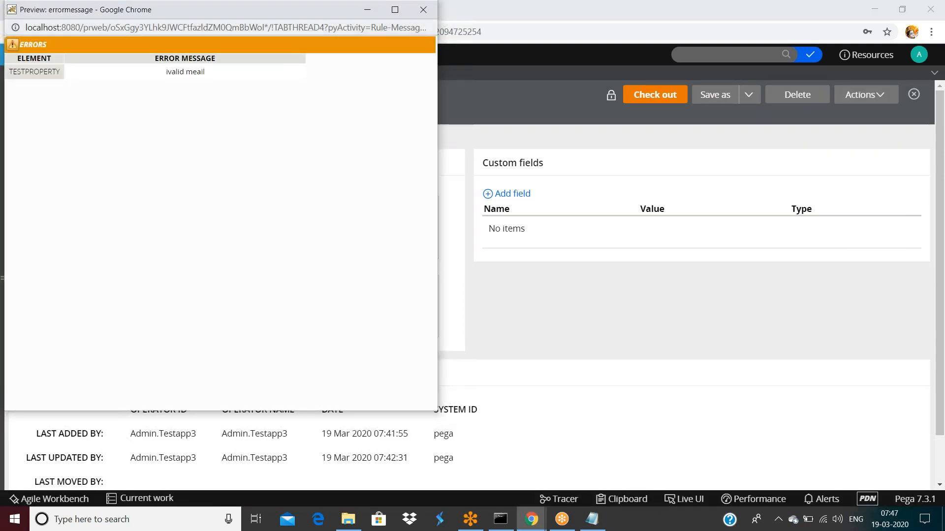
pyautogui.moveTo(206, 11); pyautogui.dragTo(213, 59)
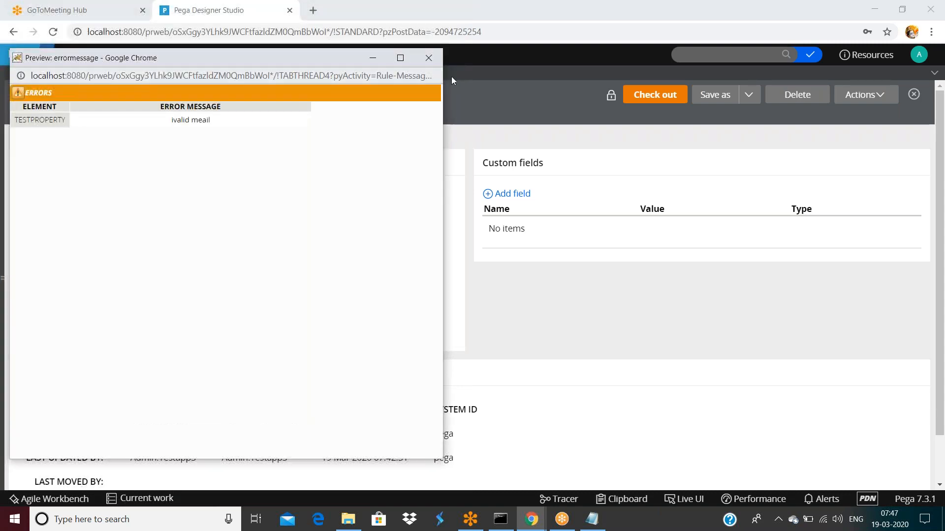
pyautogui.click(434, 59)
# Step: Refresh the errormessage rule and list its versions 01-01-03 and 01-01-04
pyautogui.click(864, 94)
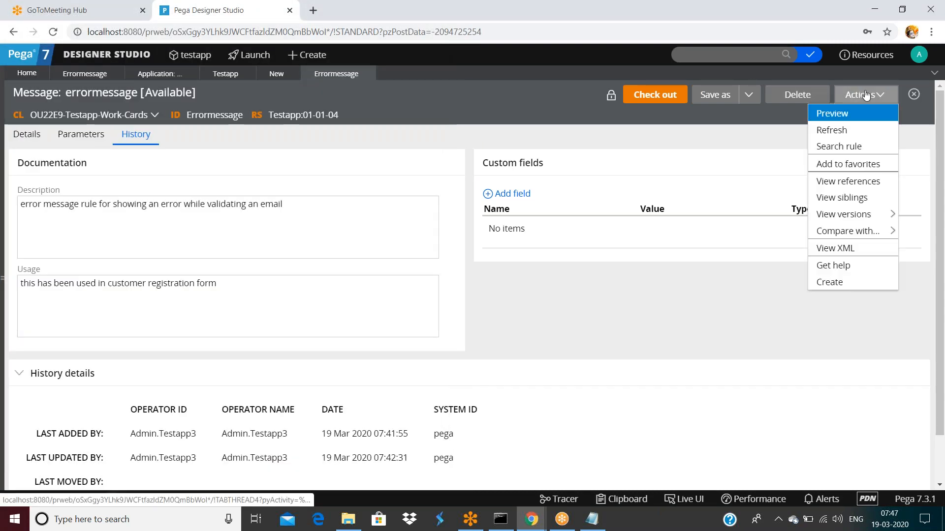
pyautogui.click(844, 131)
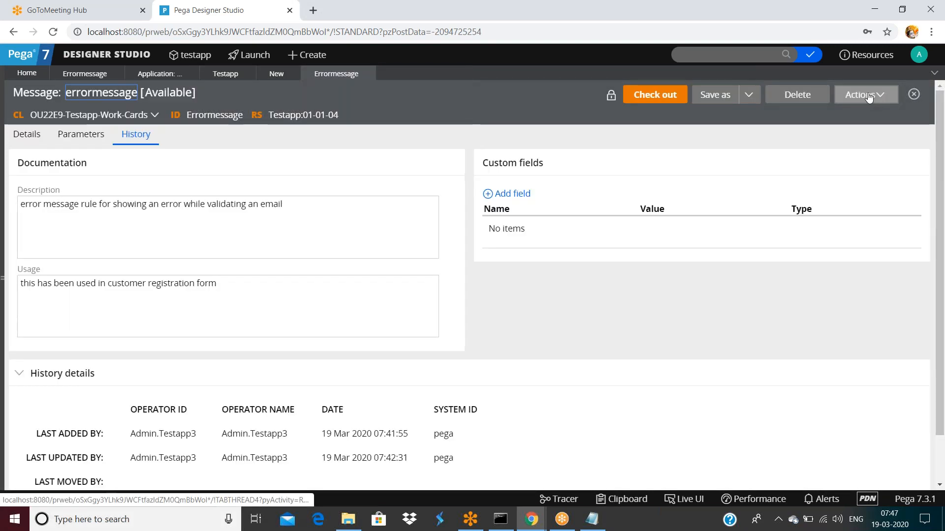
pyautogui.click(869, 96)
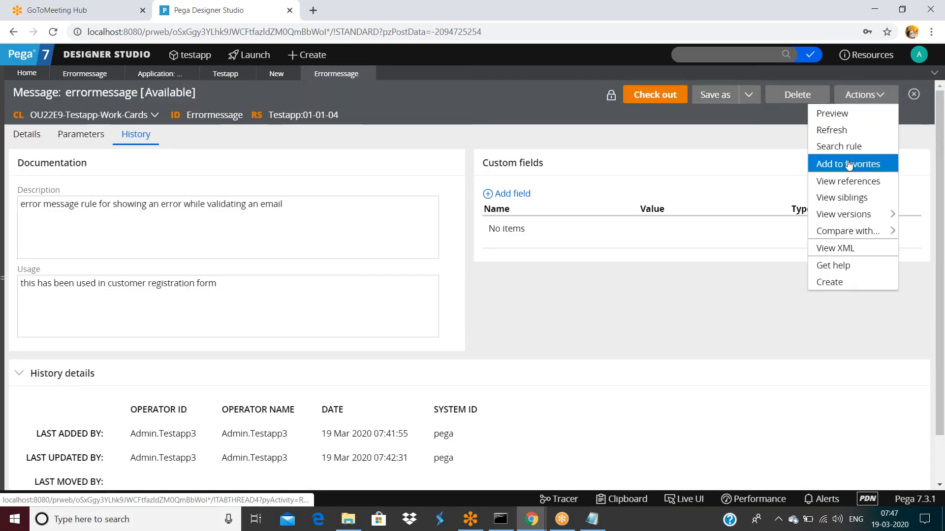
pyautogui.moveTo(857, 214)
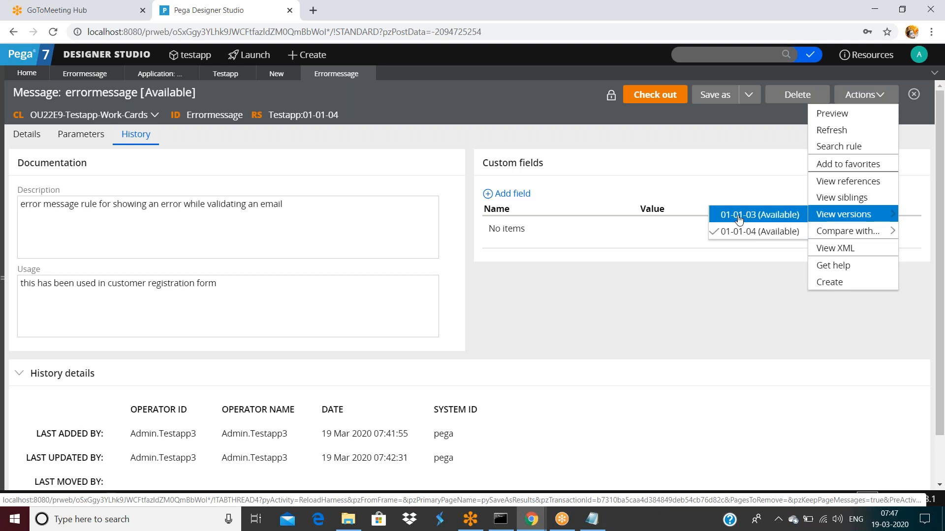
# Step: Check out and save the errormessage rule, then open its checked-out version
pyautogui.click(661, 95)
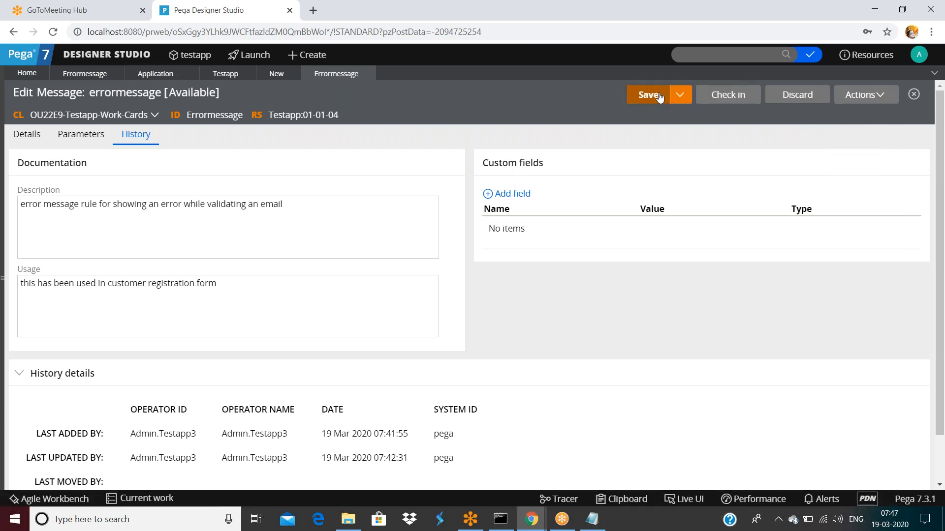
pyautogui.click(668, 95)
pyautogui.click(862, 95)
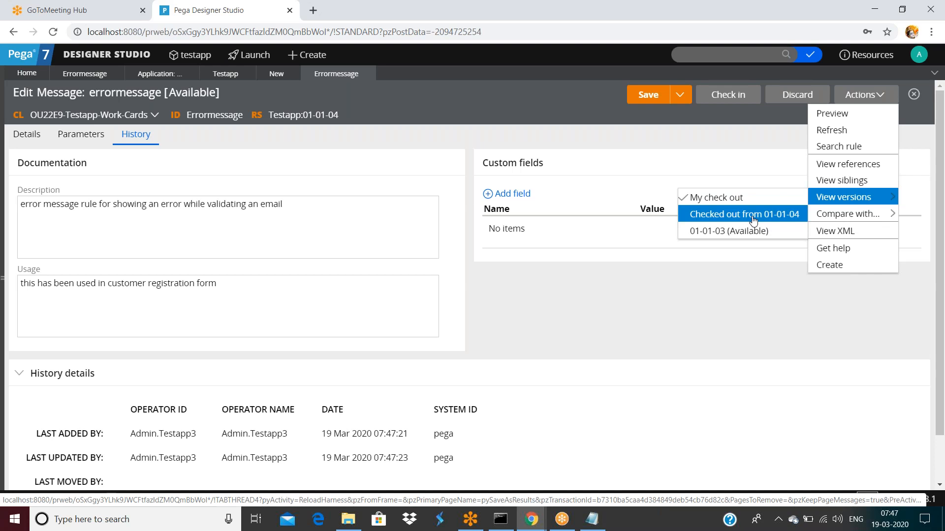
pyautogui.click(726, 220)
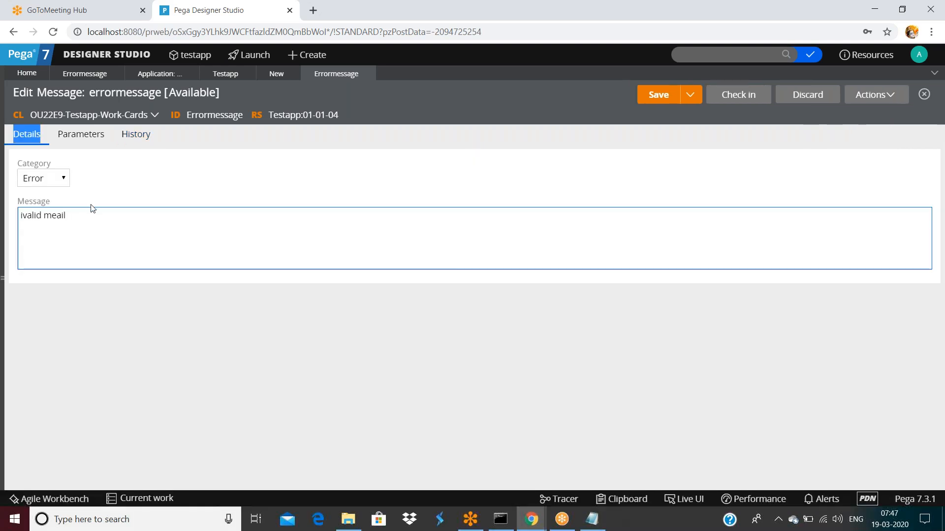
# Step: Append 'sadfsafdsafds' to the message, save, and reopen the original 01-01-04 version
pyautogui.click(92, 209)
pyautogui.write('sadfsafdsafds')
pyautogui.click(652, 101)
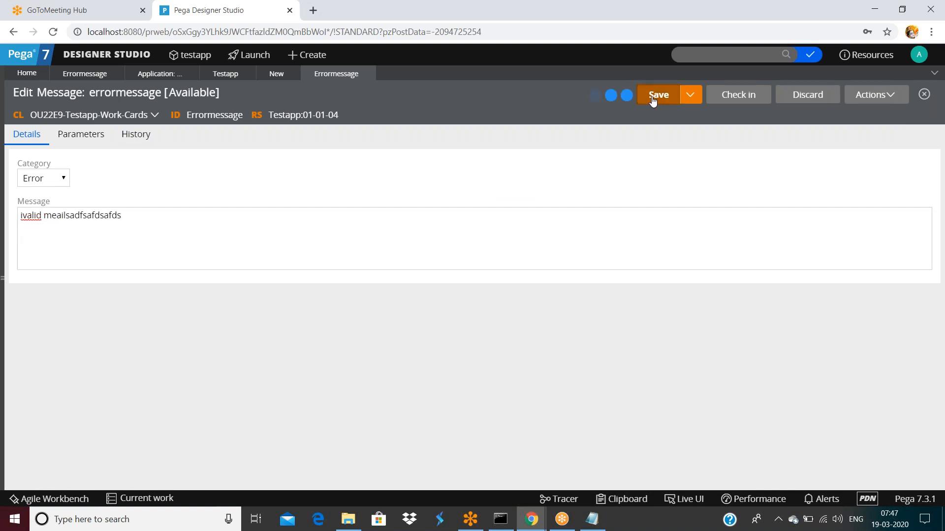
pyautogui.click(881, 95)
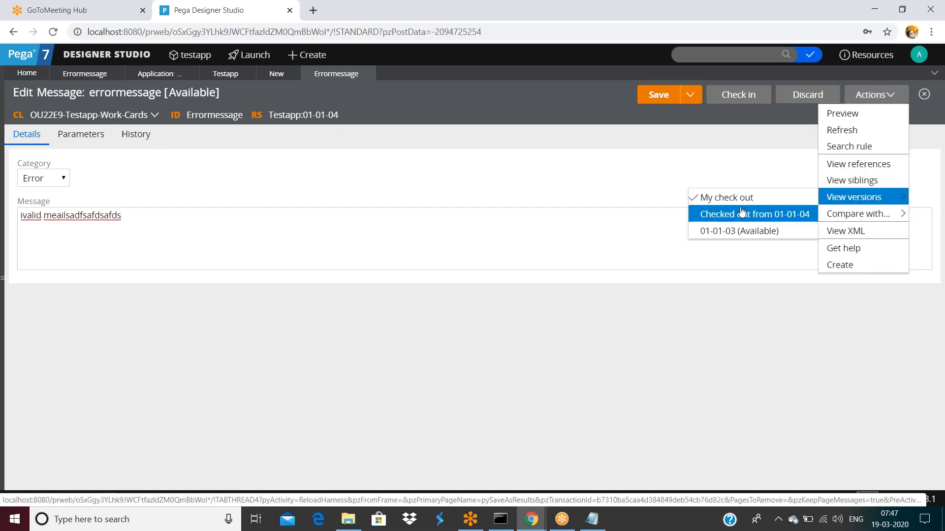
pyautogui.click(744, 213)
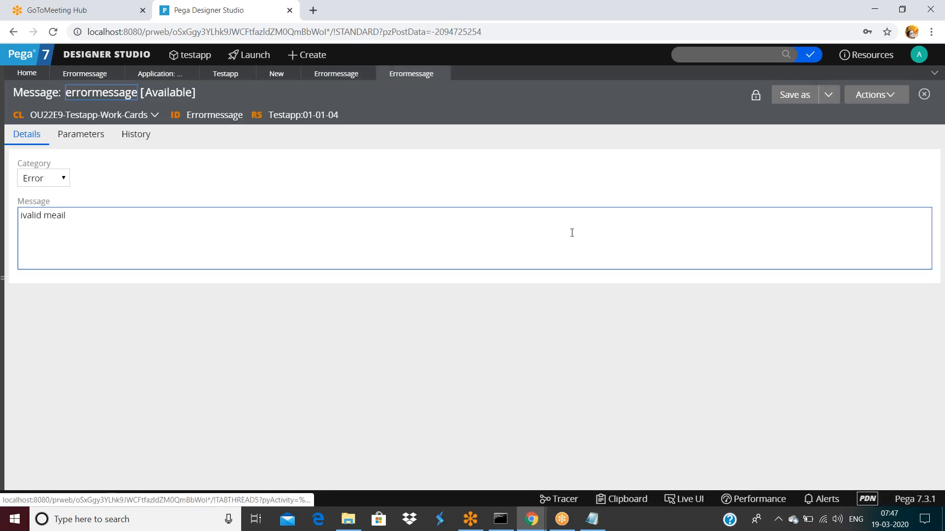
# Step: Open version 01-01-03 and compare its message with the checked-out and original 01-01-04 texts
pyautogui.click(876, 95)
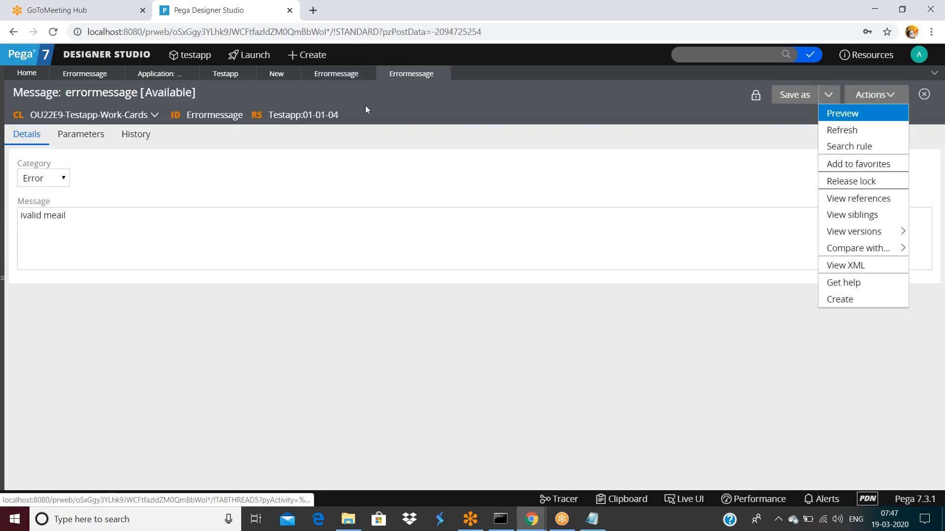
pyautogui.click(366, 73)
pyautogui.click(884, 96)
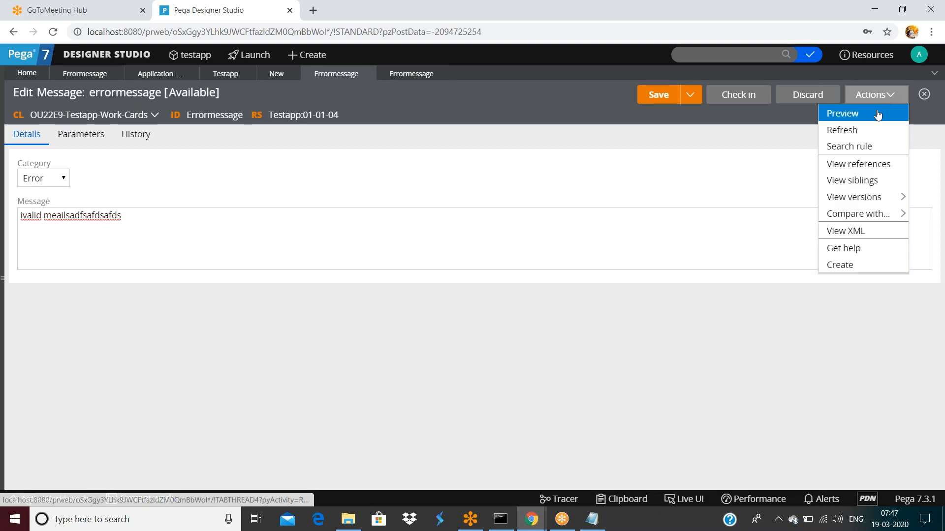
pyautogui.moveTo(865, 196)
pyautogui.click(737, 230)
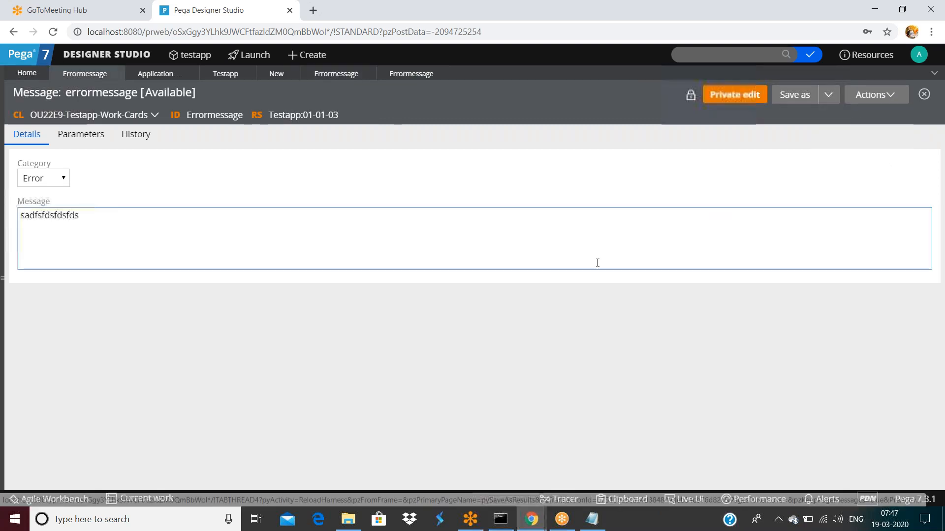
pyautogui.doubleClick(93, 215)
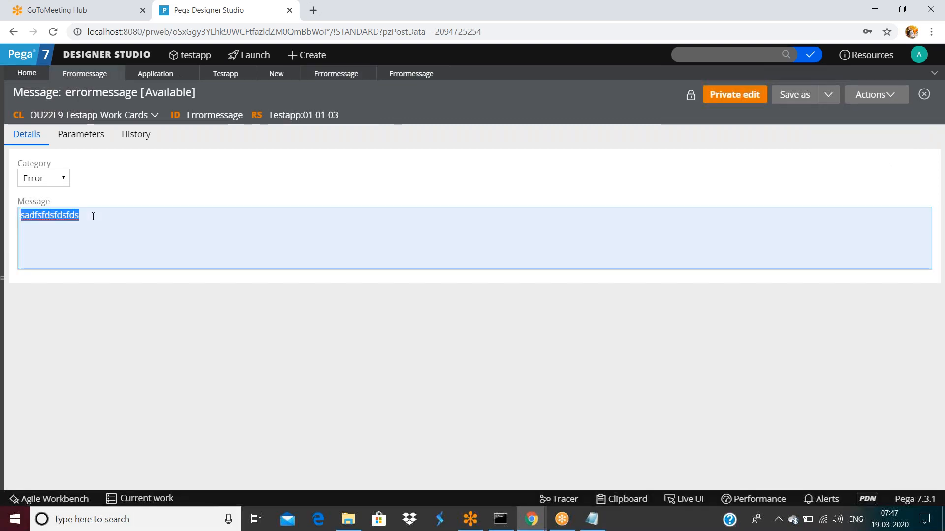
pyautogui.click(336, 74)
pyautogui.tripleClick(147, 212)
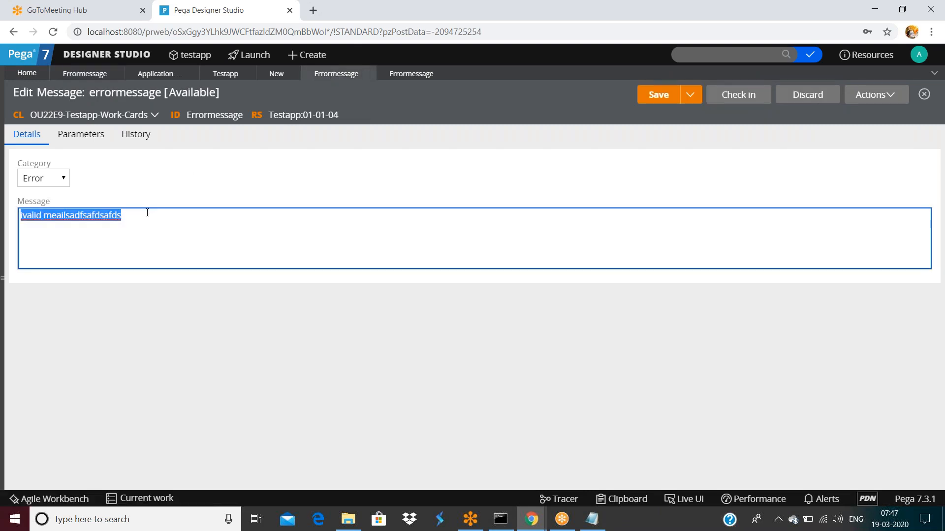
pyautogui.click(87, 75)
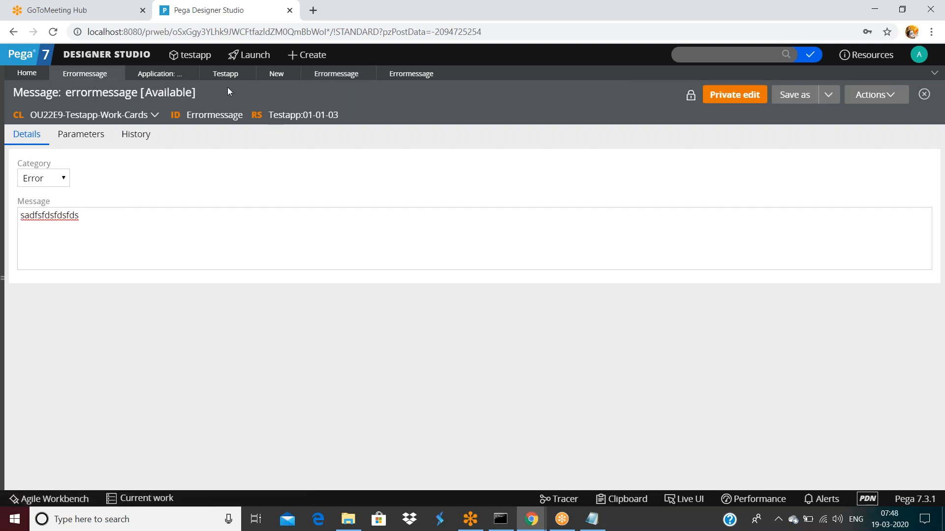
pyautogui.click(412, 74)
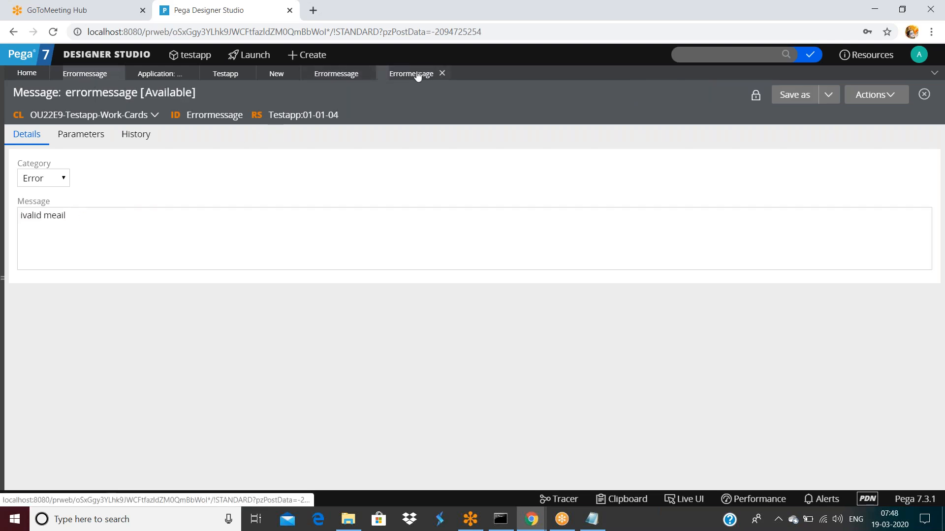
pyautogui.tripleClick(123, 212)
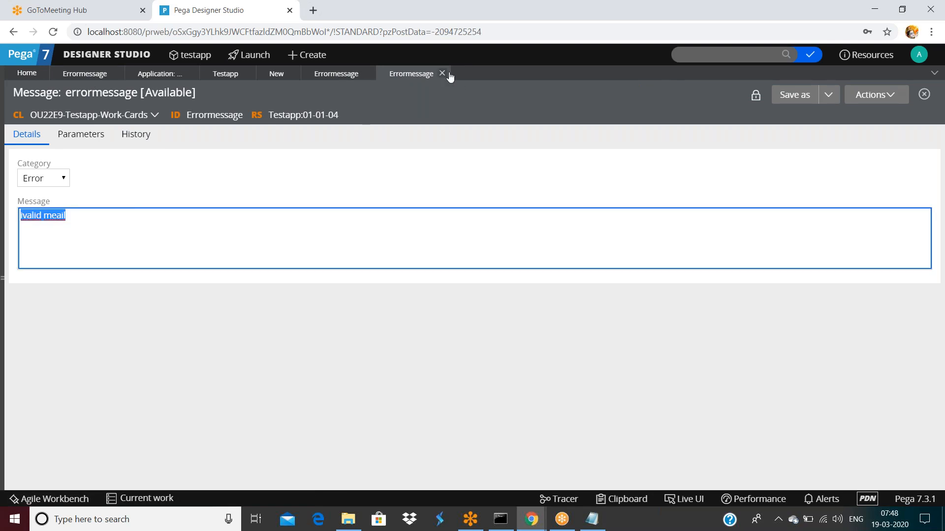
# Step: Close the original 01-01-04, 01-01-03 and New records, keeping only the checked-out rule
pyautogui.click(442, 74)
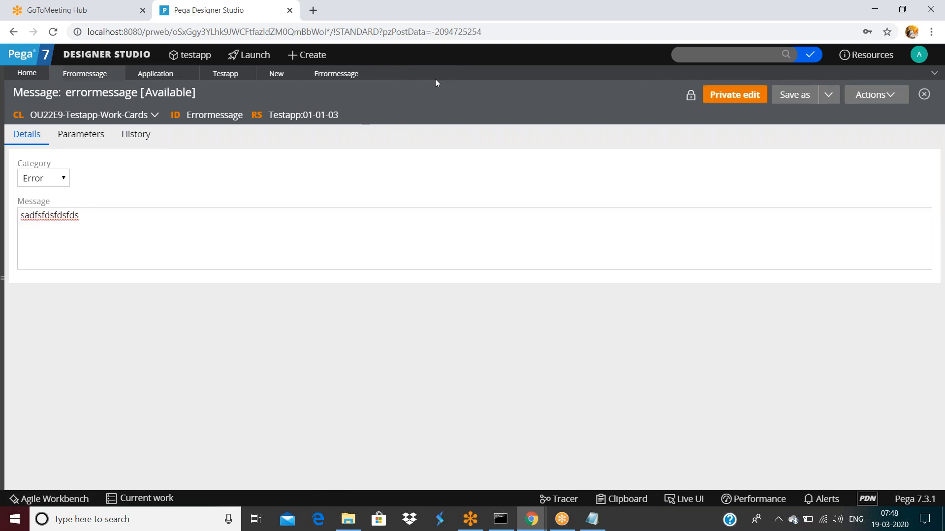
pyautogui.click(116, 74)
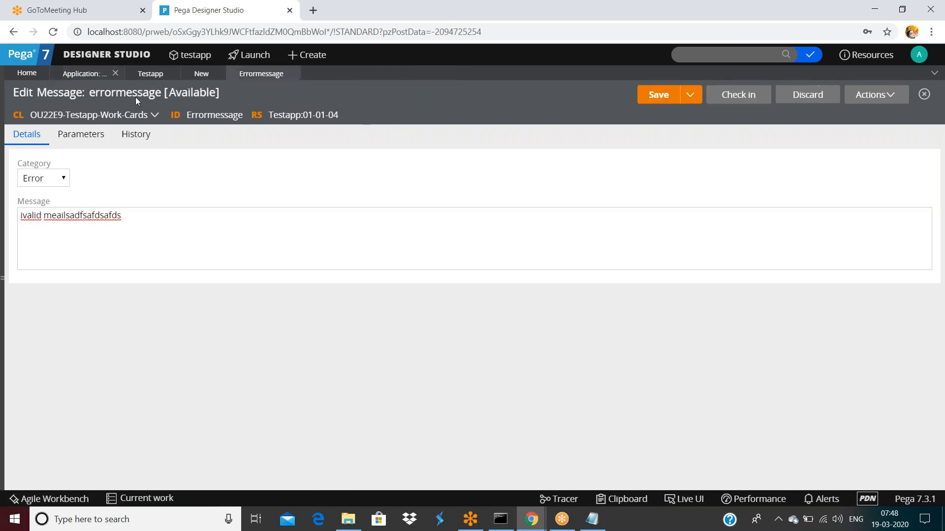
pyautogui.click(217, 74)
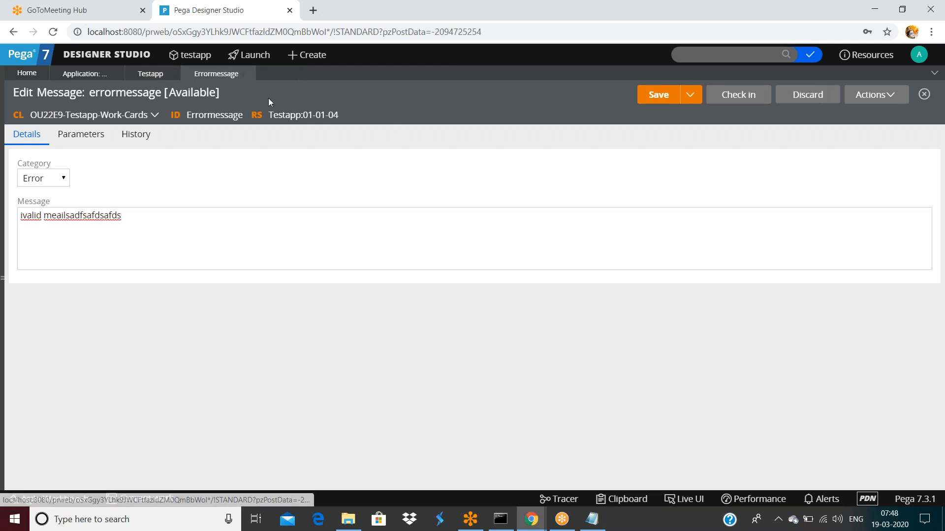
pyautogui.click(873, 94)
pyautogui.moveTo(859, 198)
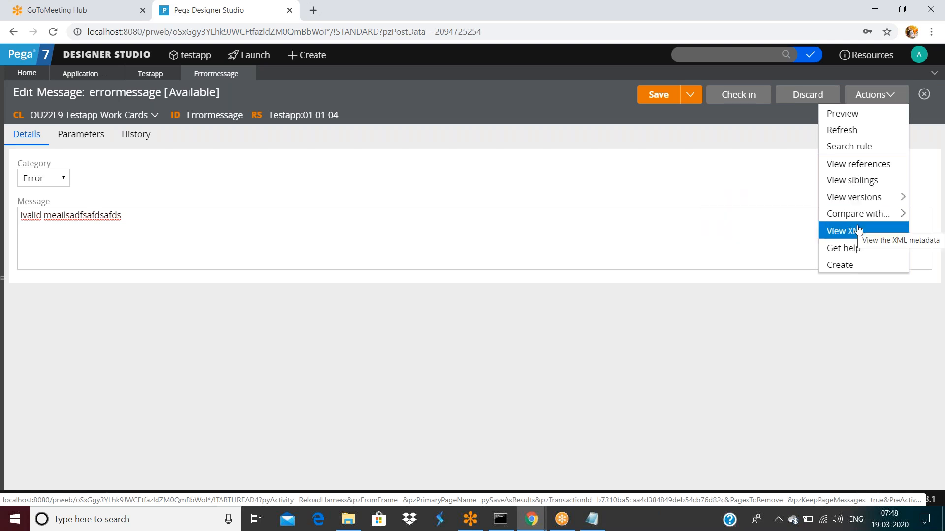
# Step: Start a new message rule from Actions > Create, then abandon the New form
pyautogui.click(842, 267)
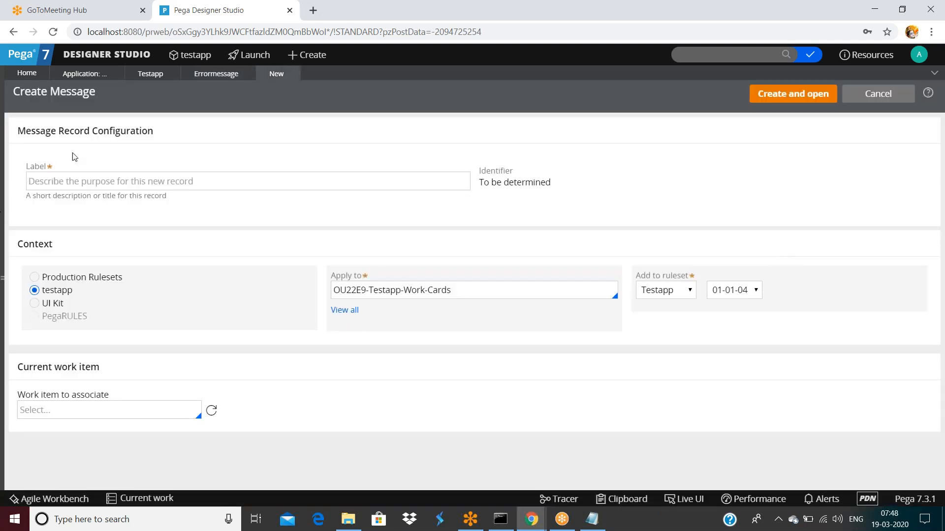
pyautogui.click(77, 182)
pyautogui.click(293, 74)
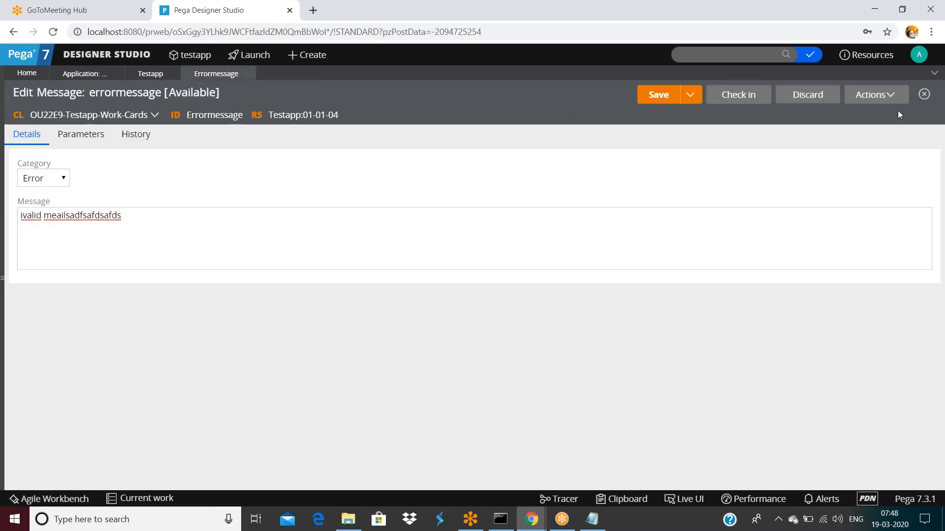
# Step: List errormessage siblings: Testapp 01-01-03, Testapp 01-01-04 and Admin.Testapp3@ 01-01-01
pyautogui.click(882, 97)
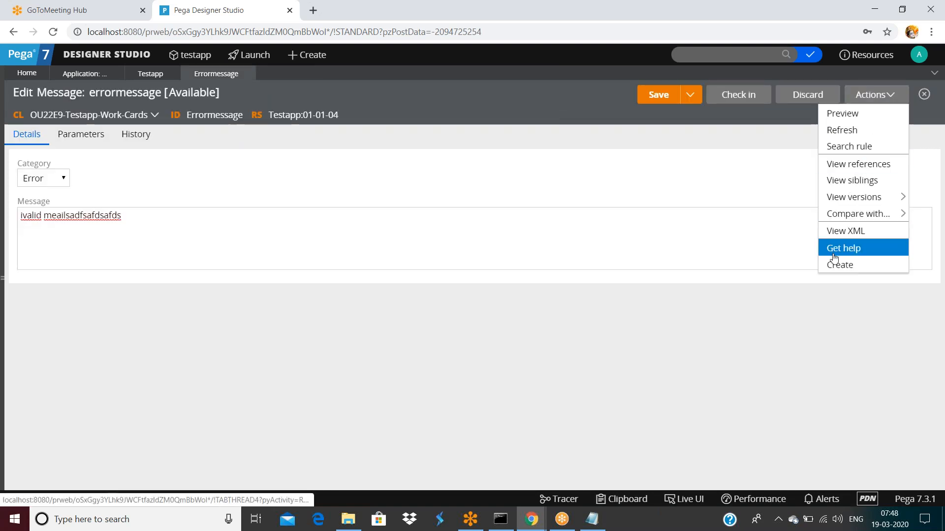
pyautogui.moveTo(850, 214)
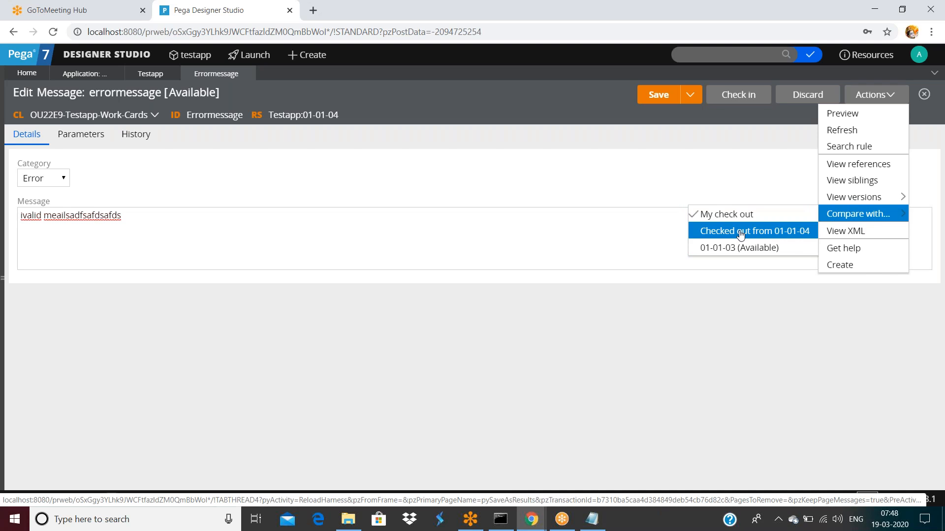
pyautogui.click(835, 183)
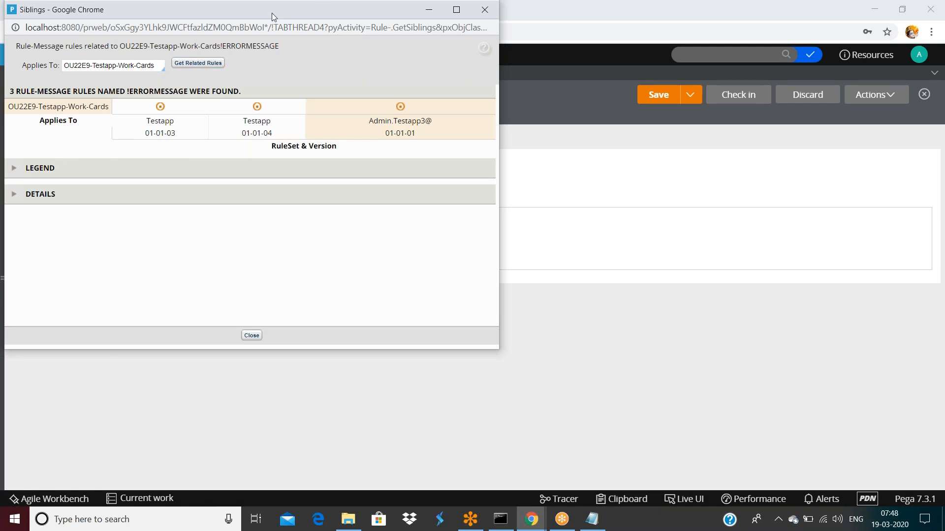
# Step: Expand the siblings' details to confirm each rule's ruleset, then close the siblings window
pyautogui.moveTo(271, 12); pyautogui.dragTo(516, 96)
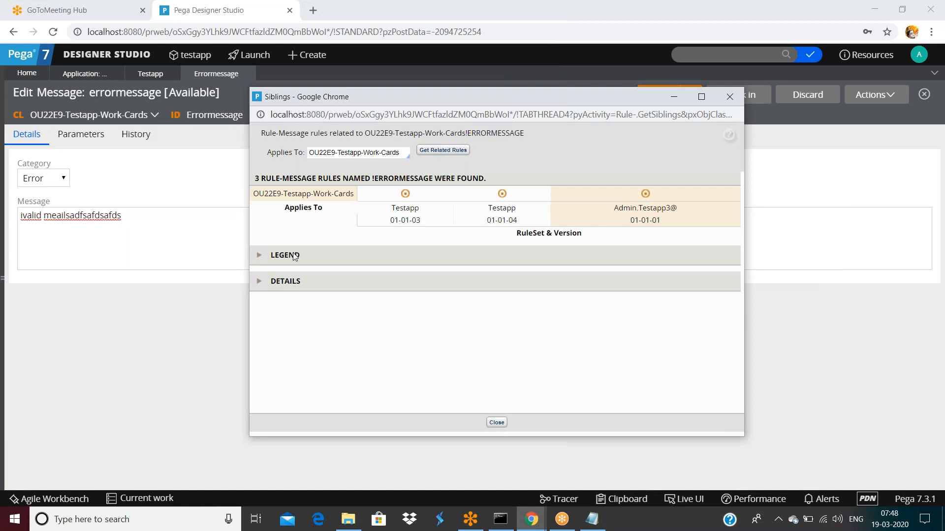
pyautogui.click(259, 282)
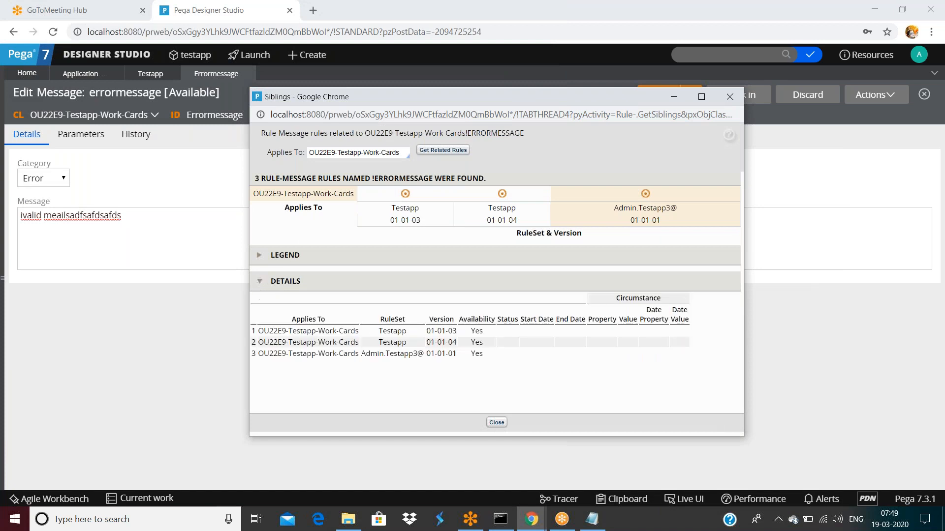
pyautogui.click(728, 97)
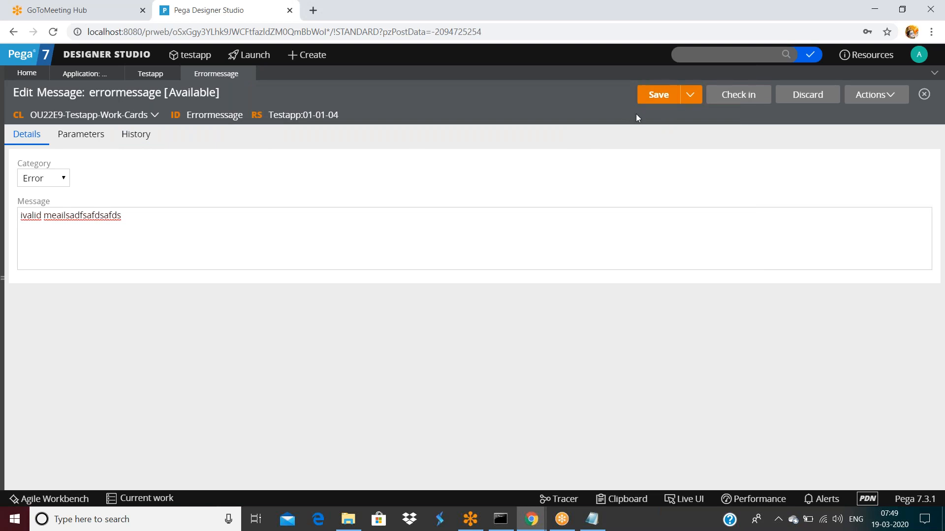
pyautogui.click(735, 95)
pyautogui.click(475, 260)
pyautogui.write('safds')
pyautogui.click(642, 340)
pyautogui.click(873, 97)
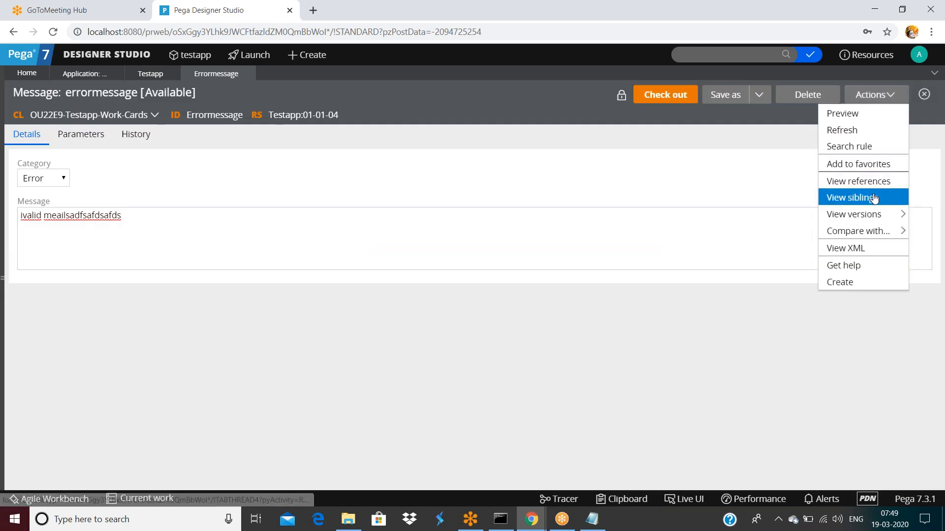
pyautogui.moveTo(868, 231)
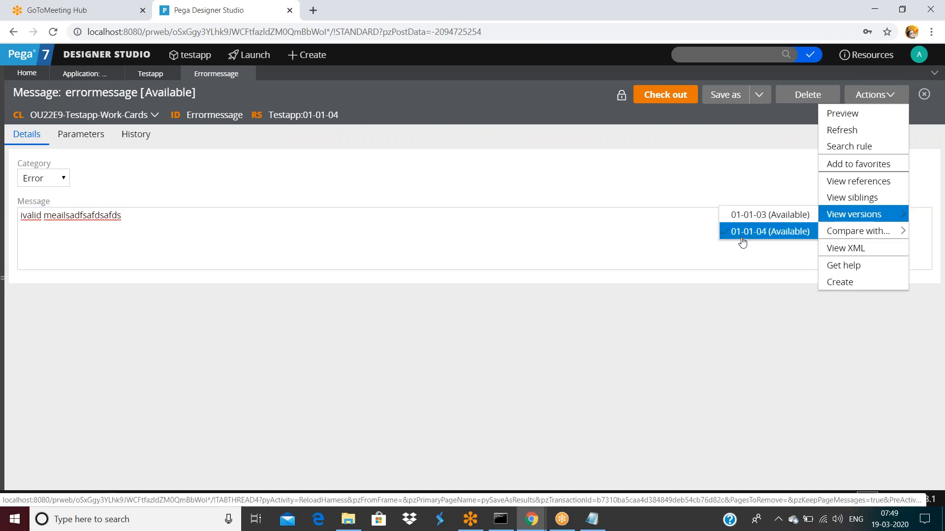
pyautogui.click(742, 243)
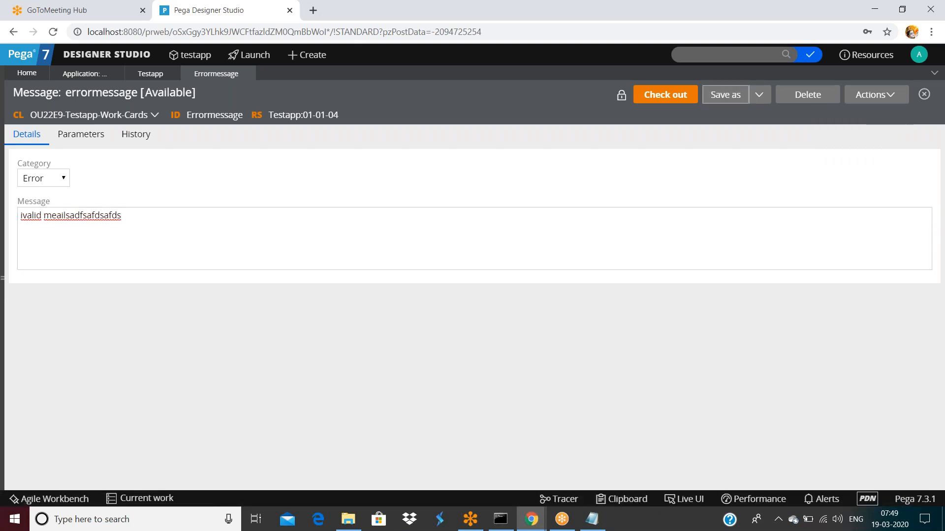
# Step: Save a copy of the errormessage rule applied to class OU22E9 and open it
pyautogui.click(726, 95)
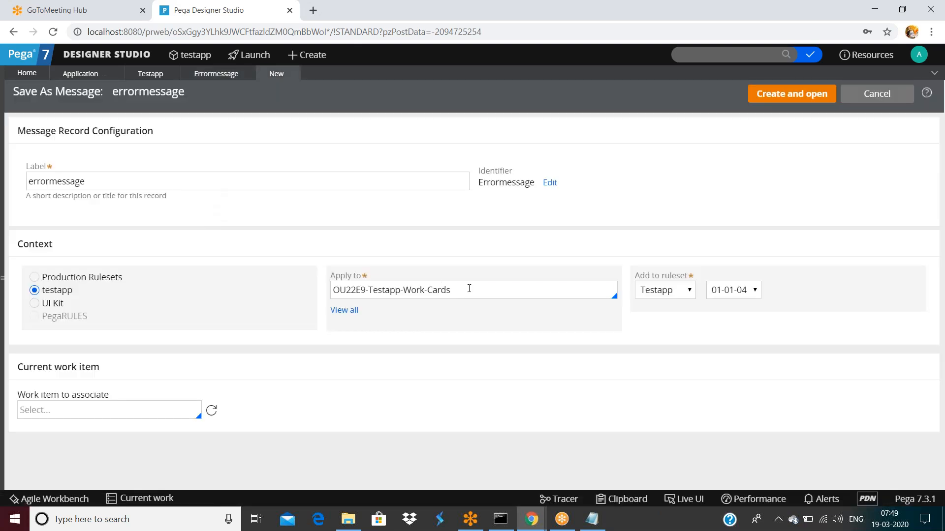
pyautogui.click(469, 288)
pyautogui.press('BackSpace')
pyautogui.press('BackSpace')
pyautogui.press('BackSpace')
pyautogui.press('BackSpace')
pyautogui.press('BackSpace')
pyautogui.press('BackSpace')
pyautogui.press('BackSpace')
pyautogui.press('BackSpace')
pyautogui.press('BackSpace')
pyautogui.press('BackSpace')
pyautogui.press('BackSpace')
pyautogui.press('BackSpace')
pyautogui.press('BackSpace')
pyautogui.press('BackSpace')
pyautogui.press('BackSpace')
pyautogui.press('BackSpace')
pyautogui.press('BackSpace')
pyautogui.press('BackSpace')
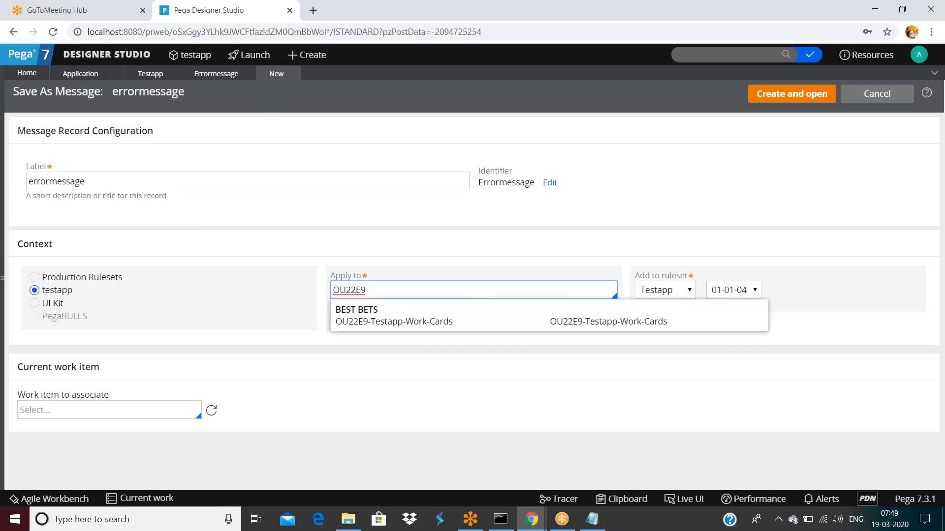
pyautogui.click(769, 98)
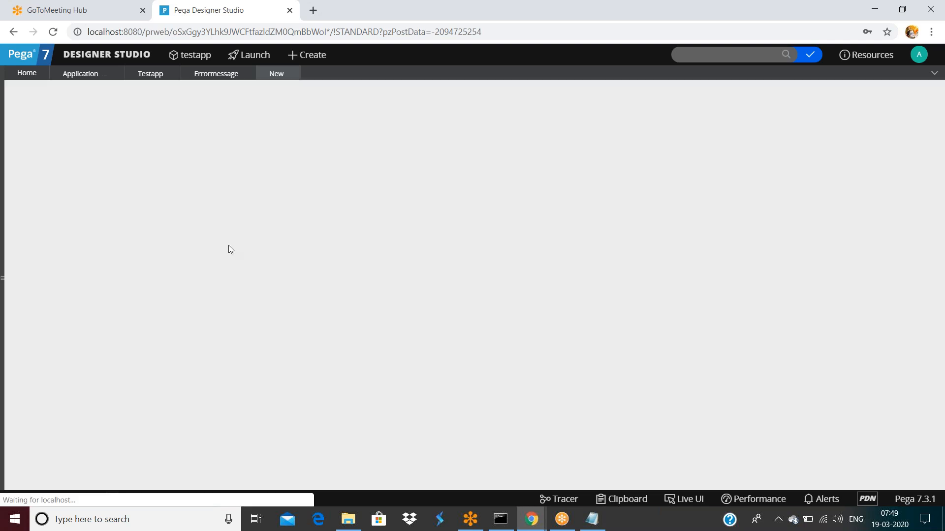
# Step: Append 'sssssssssssssssssss' to the message, save, and check it in with comment 'dfsafdsaf'
pyautogui.click(236, 219)
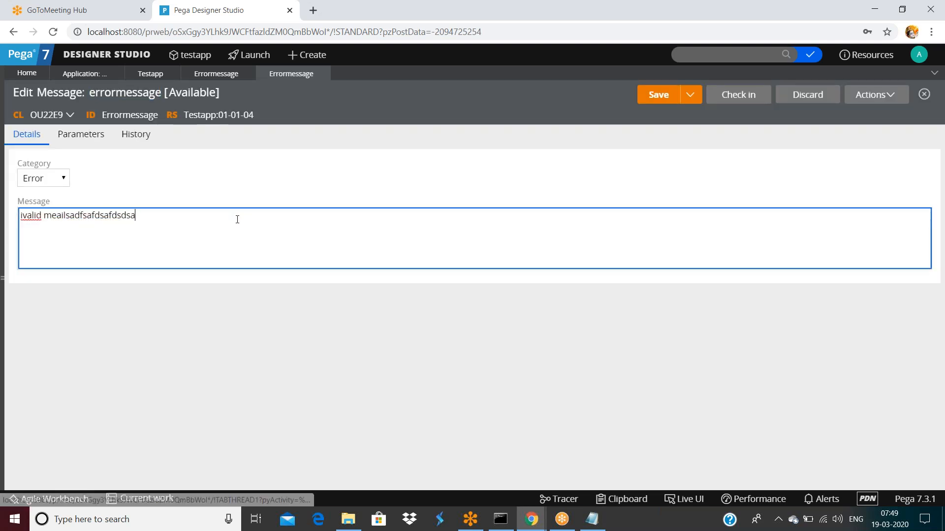
pyautogui.write('sssssssssssssssssss')
pyautogui.click(662, 95)
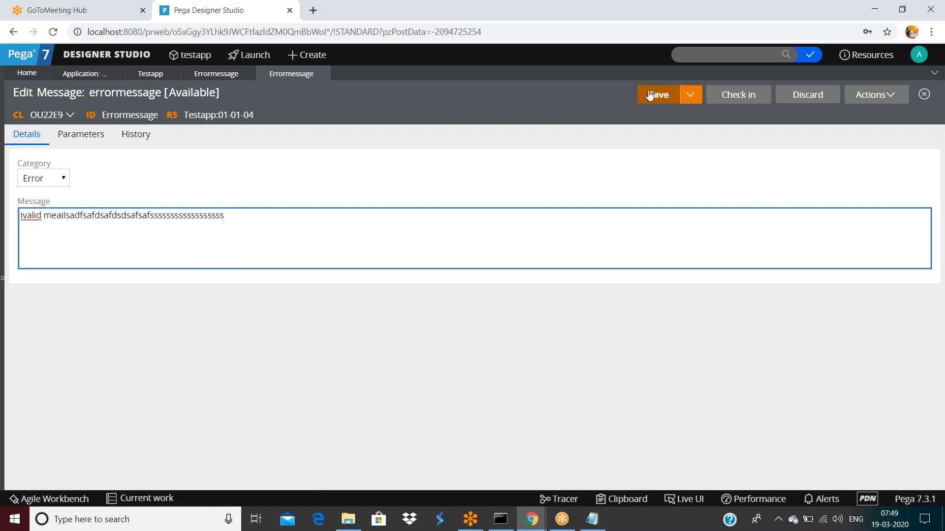
pyautogui.click(738, 95)
pyautogui.write('dfsafdsaf')
pyautogui.click(628, 340)
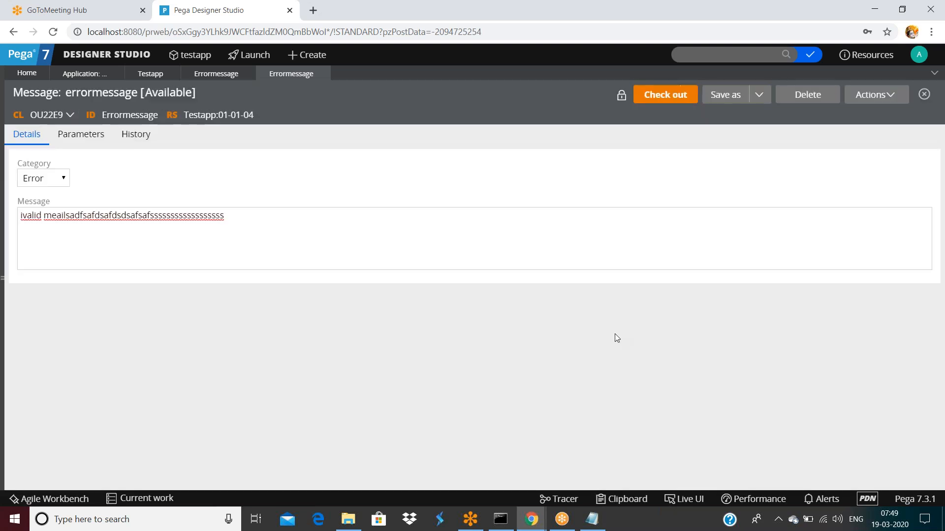
pyautogui.click(867, 96)
pyautogui.click(869, 199)
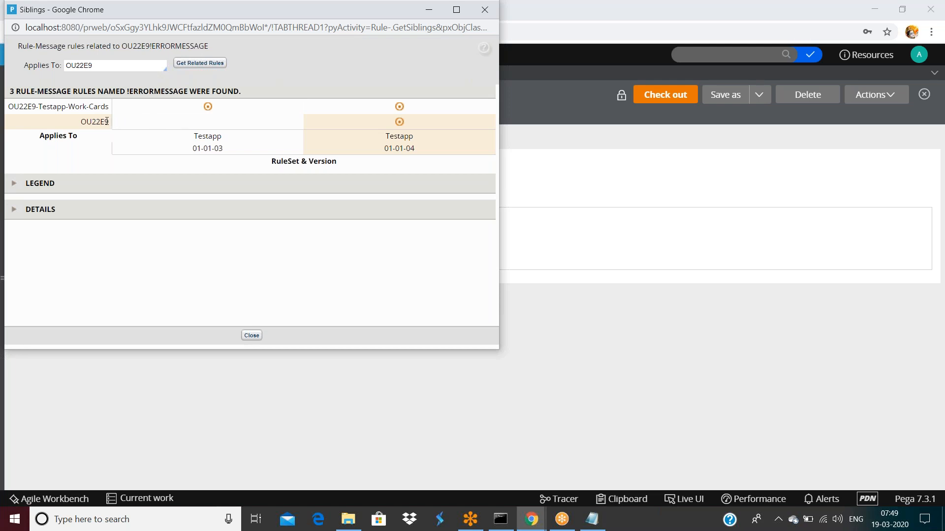
pyautogui.click(98, 108)
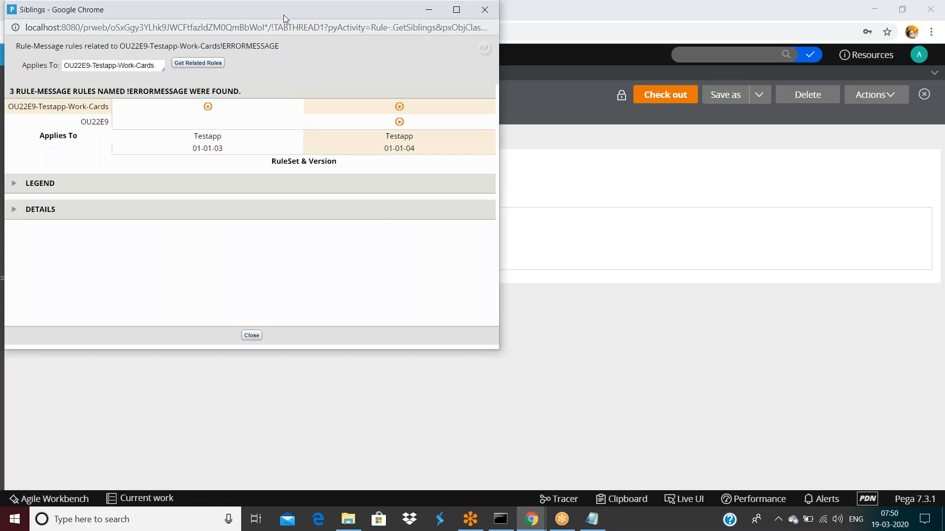
pyautogui.moveTo(284, 13); pyautogui.dragTo(412, 120)
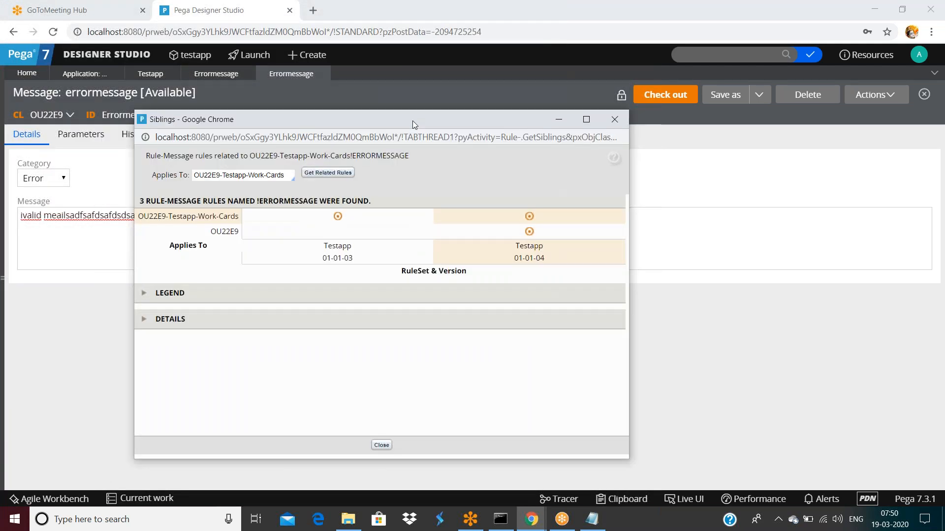
pyautogui.click(224, 231)
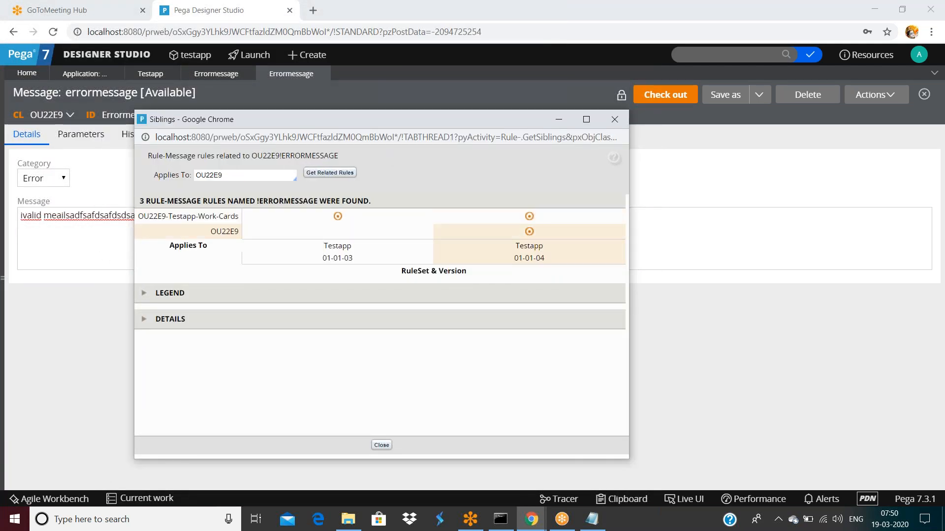
pyautogui.click(229, 217)
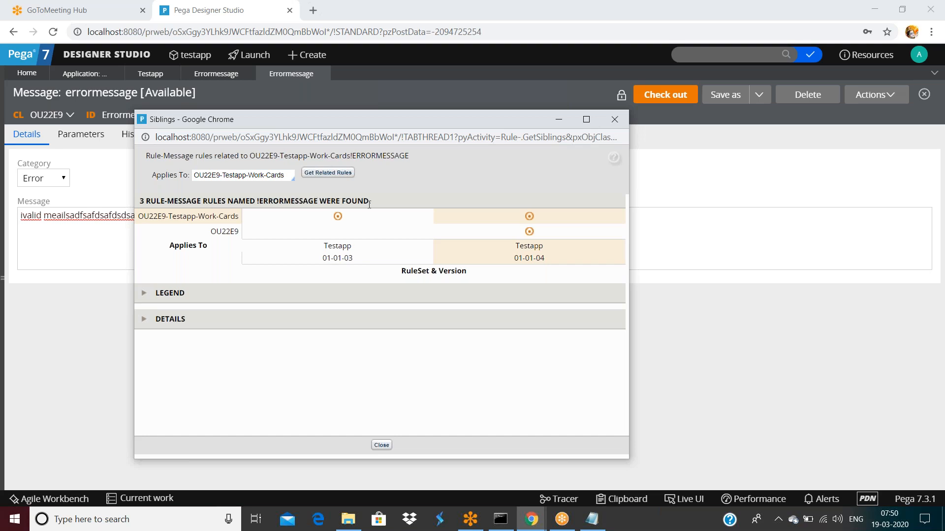
pyautogui.moveTo(147, 201); pyautogui.dragTo(202, 200)
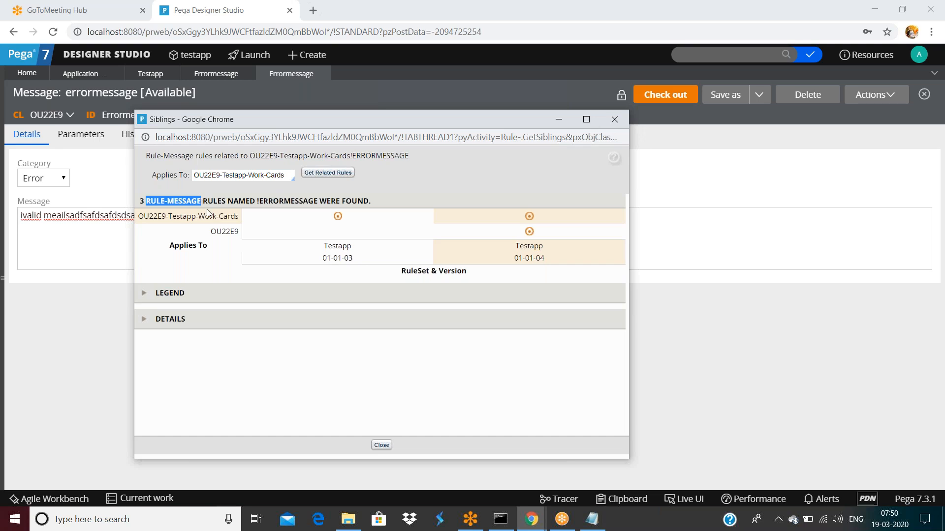
pyautogui.click(208, 213)
pyautogui.moveTo(203, 201); pyautogui.dragTo(257, 201)
pyautogui.doubleClick(283, 200)
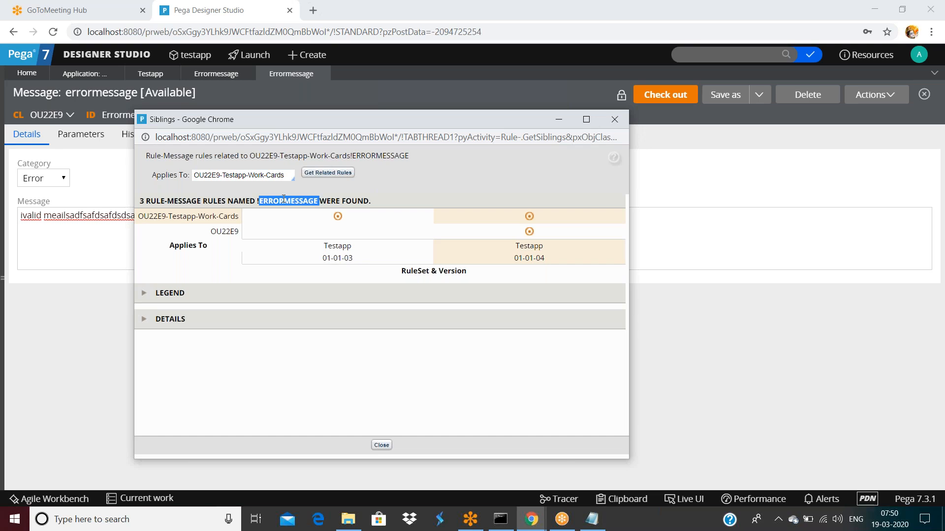
pyautogui.tripleClick(194, 214)
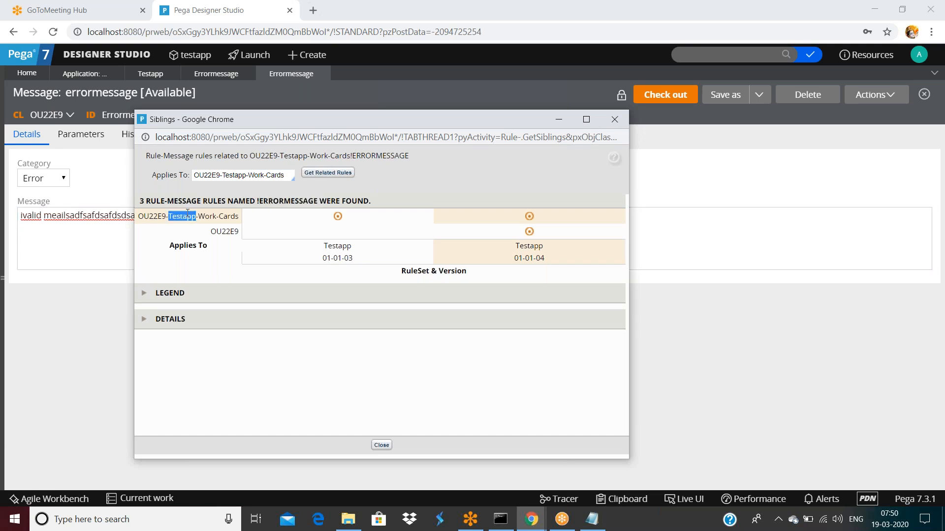
pyautogui.click(234, 233)
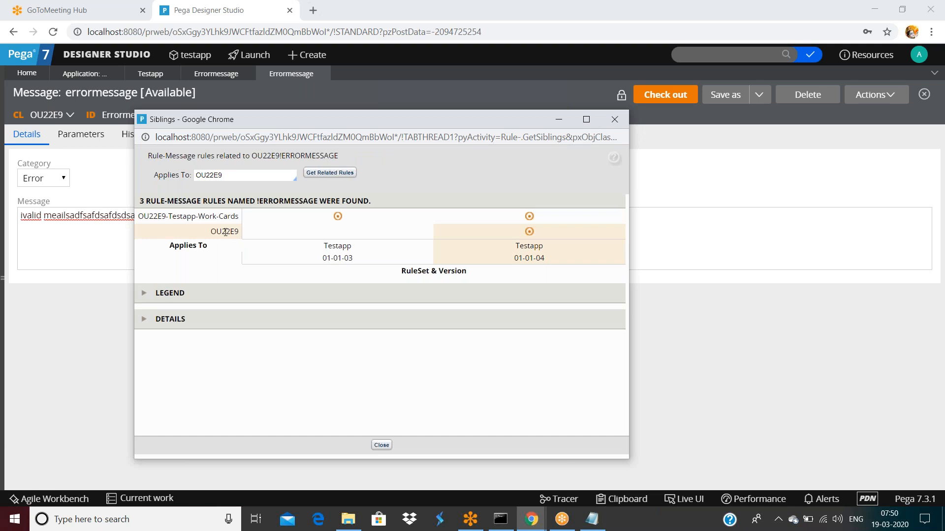
pyautogui.doubleClick(225, 231)
pyautogui.click(219, 221)
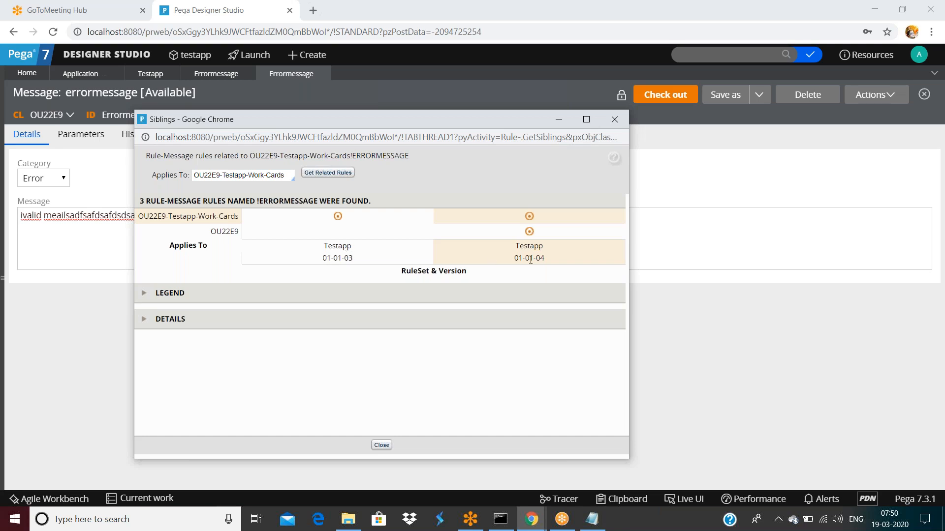
pyautogui.click(231, 233)
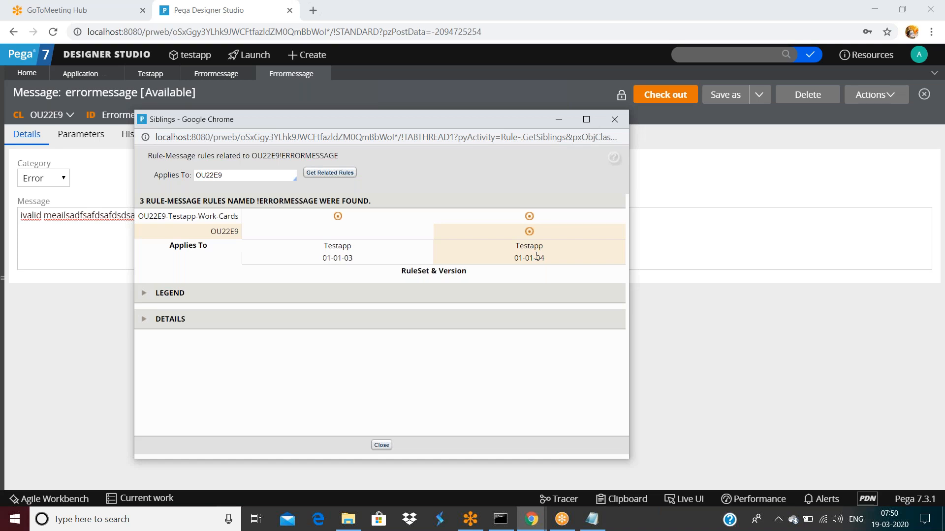
# Step: Save a copy of the OU22E9 errormessage rule into ruleset PLK 01-01-01
pyautogui.click(614, 119)
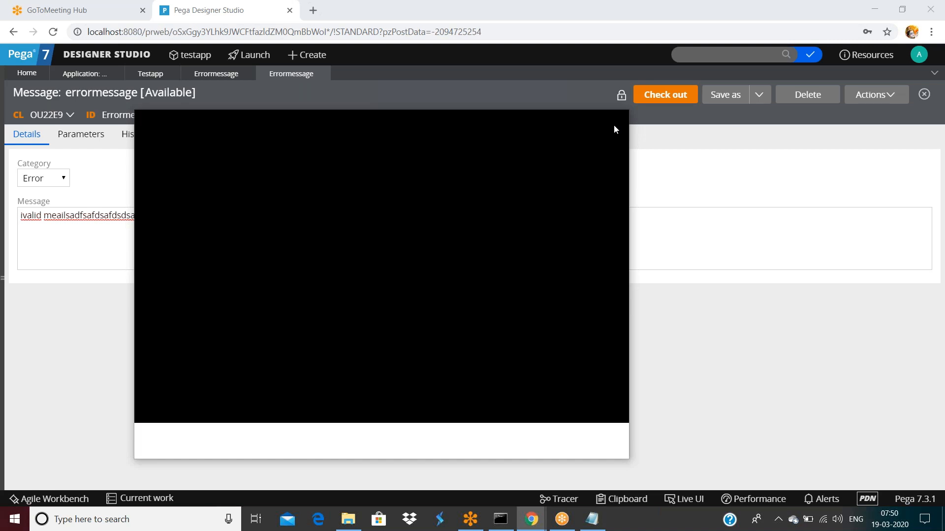
pyautogui.click(716, 96)
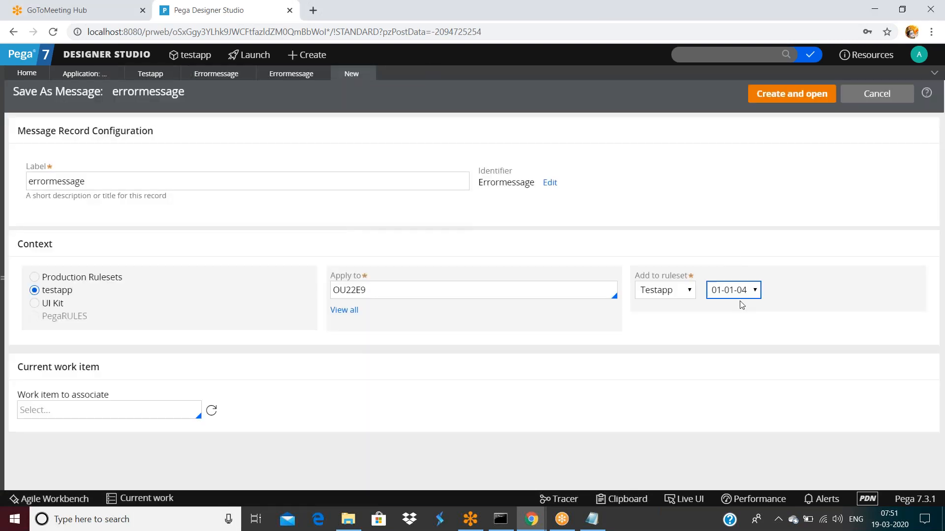
pyautogui.click(662, 291)
pyautogui.click(656, 319)
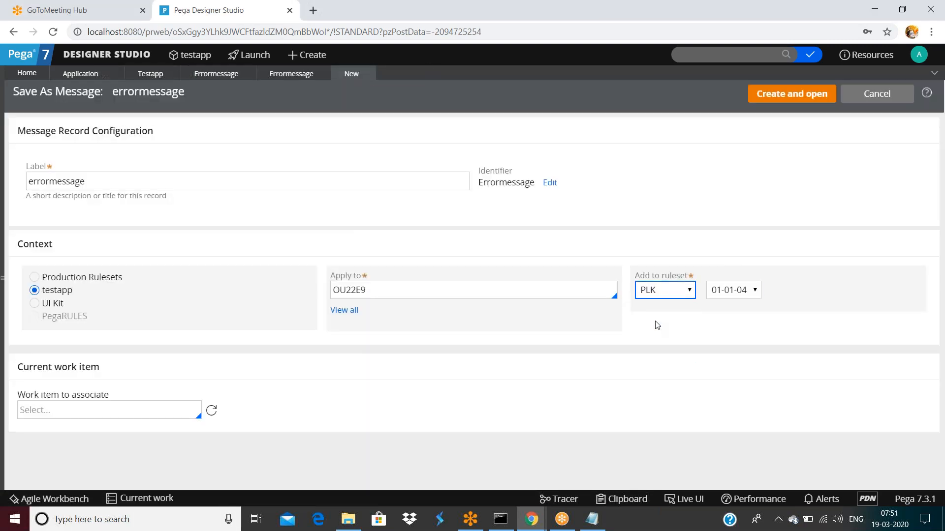
pyautogui.click(784, 102)
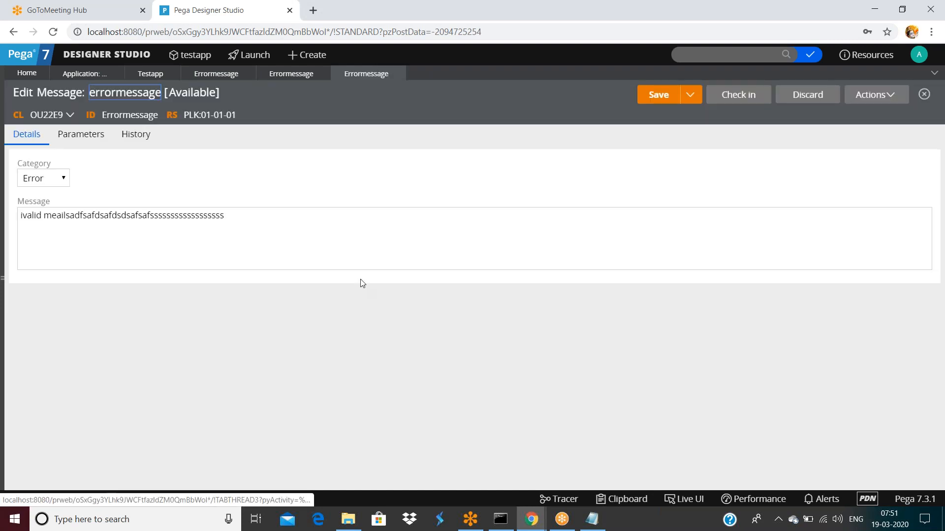
# Step: Check in the PLK copy with comment 'asdfsaf' and list its sibling errormessage rules
pyautogui.click(660, 95)
pyautogui.write('asdfsaf')
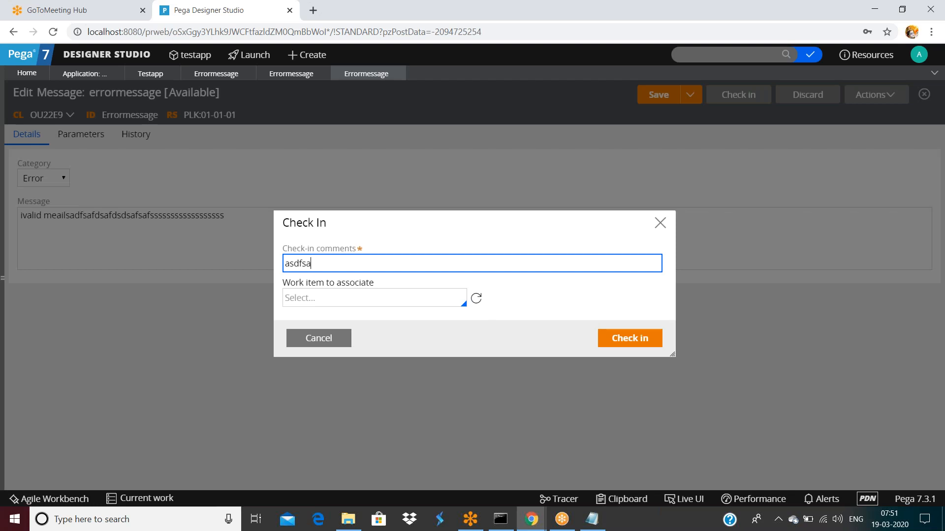
pyautogui.click(614, 337)
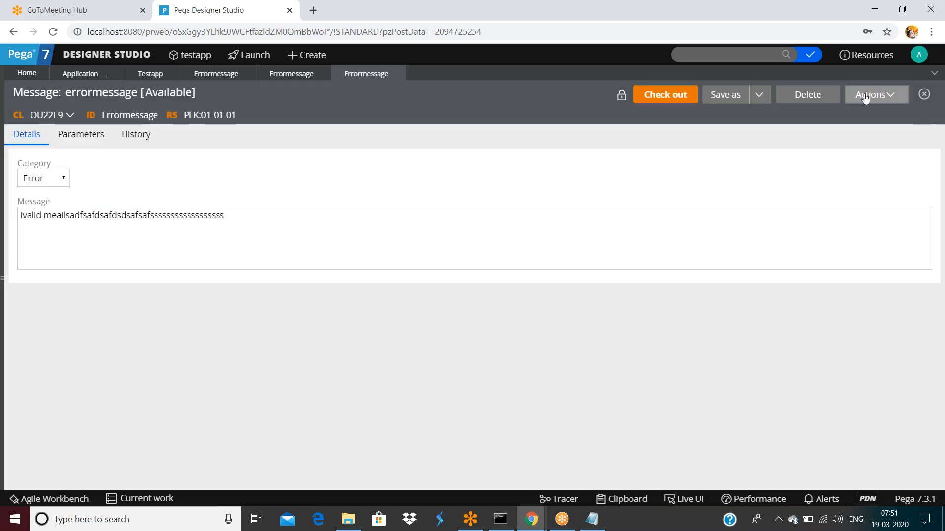
pyautogui.click(875, 94)
pyautogui.click(866, 197)
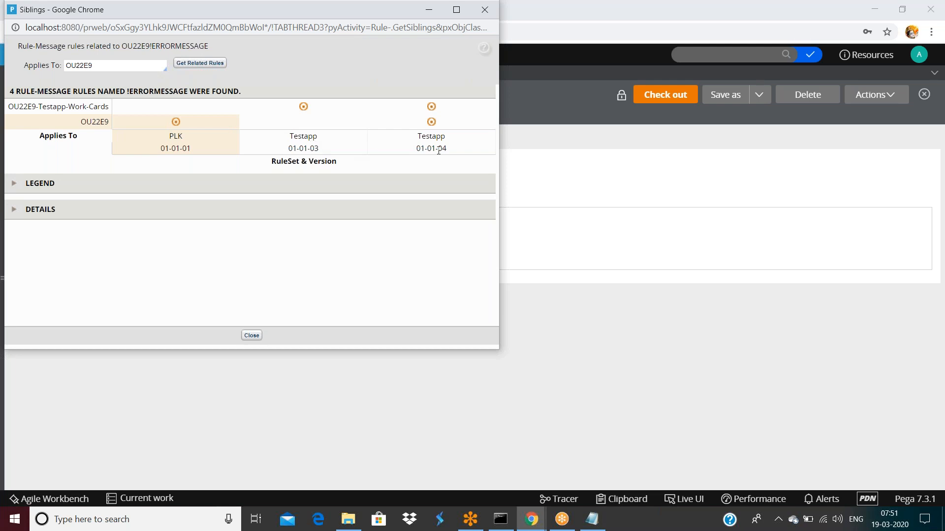
pyautogui.moveTo(281, 23); pyautogui.dragTo(313, 106)
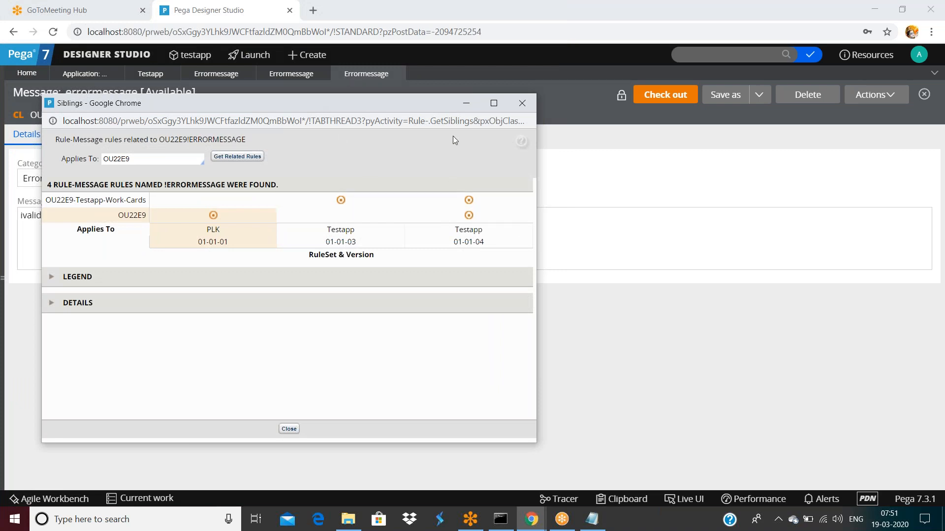
pyautogui.click(521, 104)
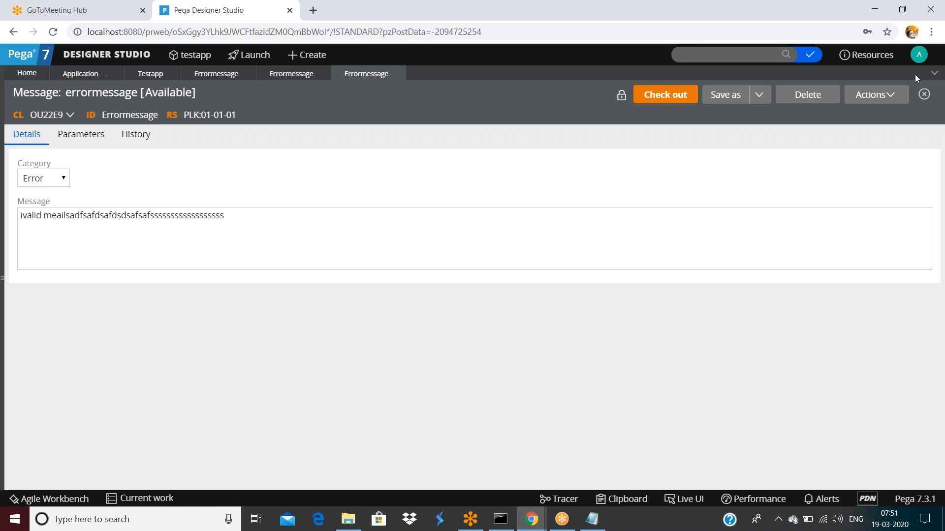
# Step: Show the current operator's account options from the avatar menu, then close them
pyautogui.click(487, 209)
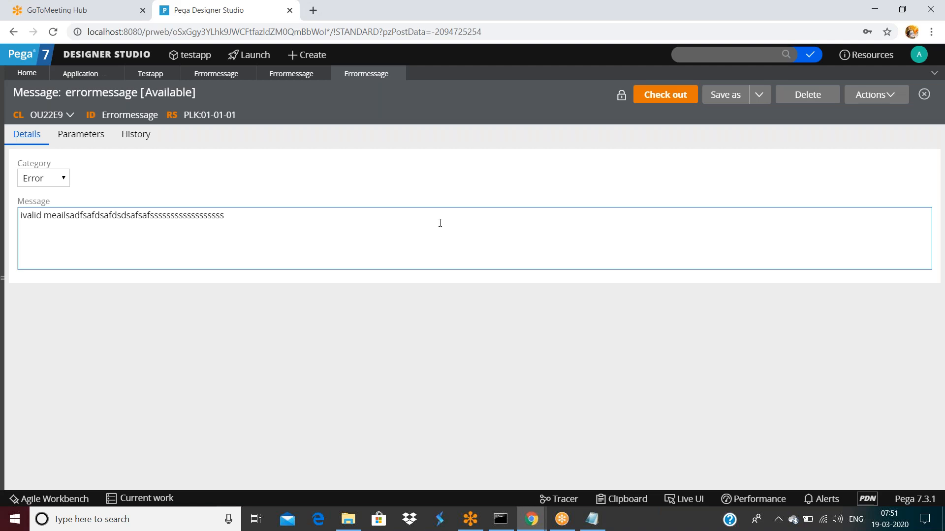
pyautogui.click(919, 54)
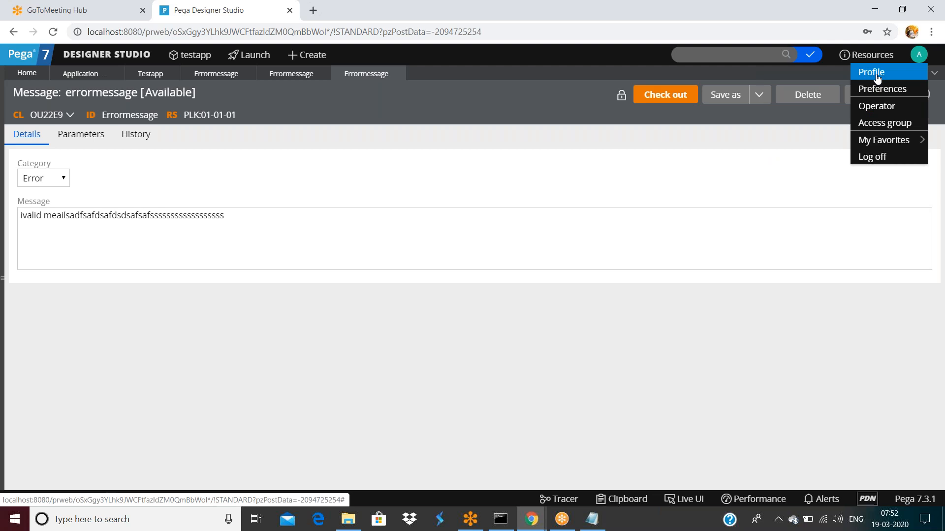
pyautogui.click(512, 165)
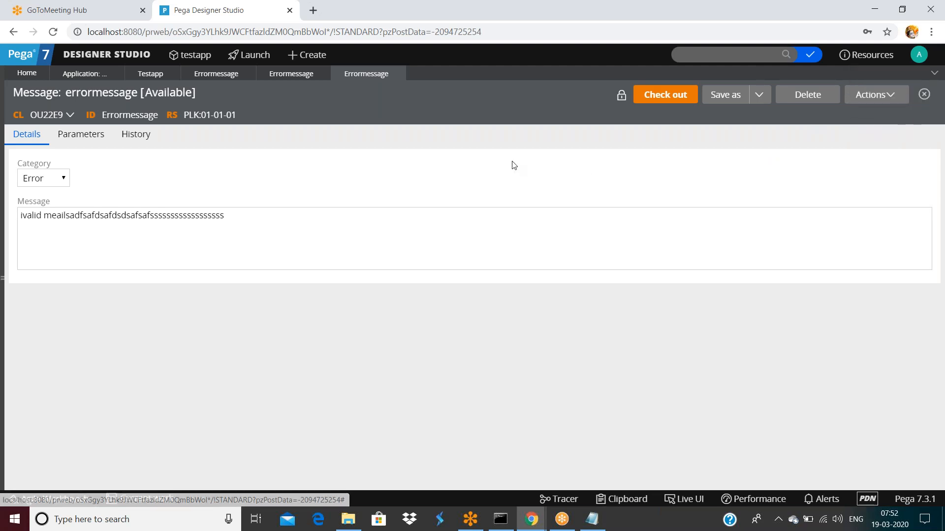
# Step: Search all rules for 'old:Errormessage' using the copied rule ID
pyautogui.doubleClick(130, 115)
pyautogui.hotkey('ctrl', 'c')
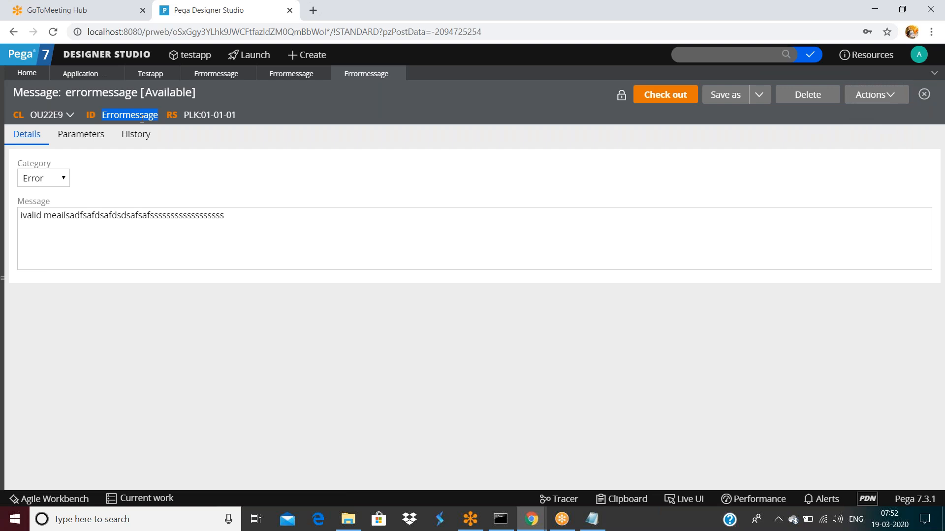
pyautogui.click(760, 55)
pyautogui.write('old:')
pyautogui.hotkey('ctrl', 'v')
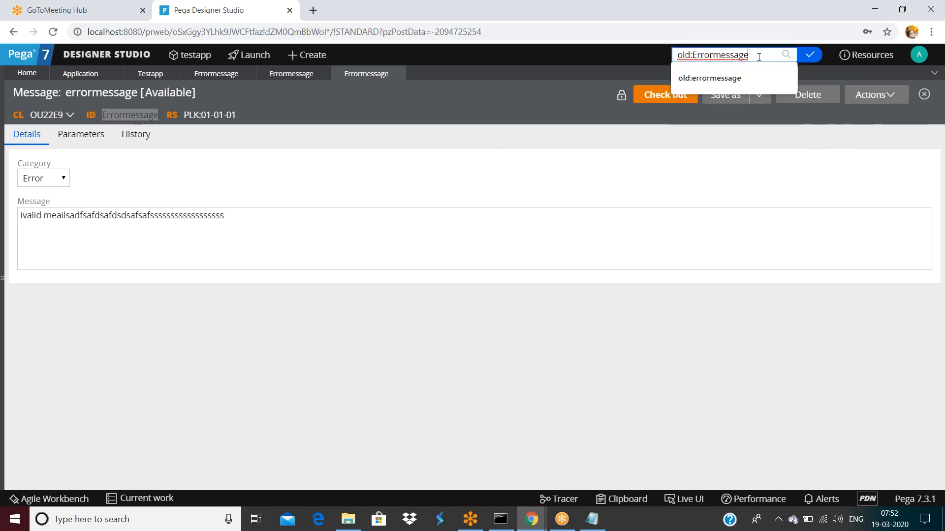
pyautogui.press('Return')
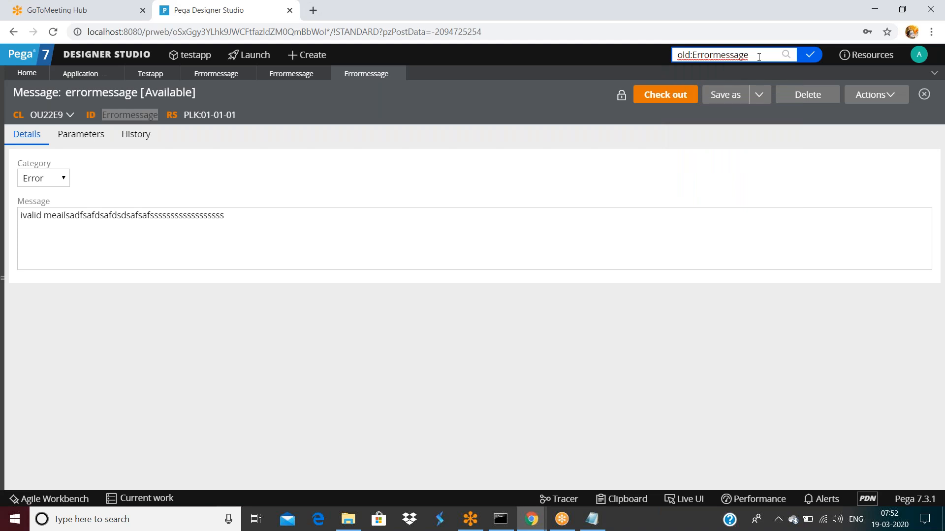
pyautogui.scroll(-12, 296, 295)
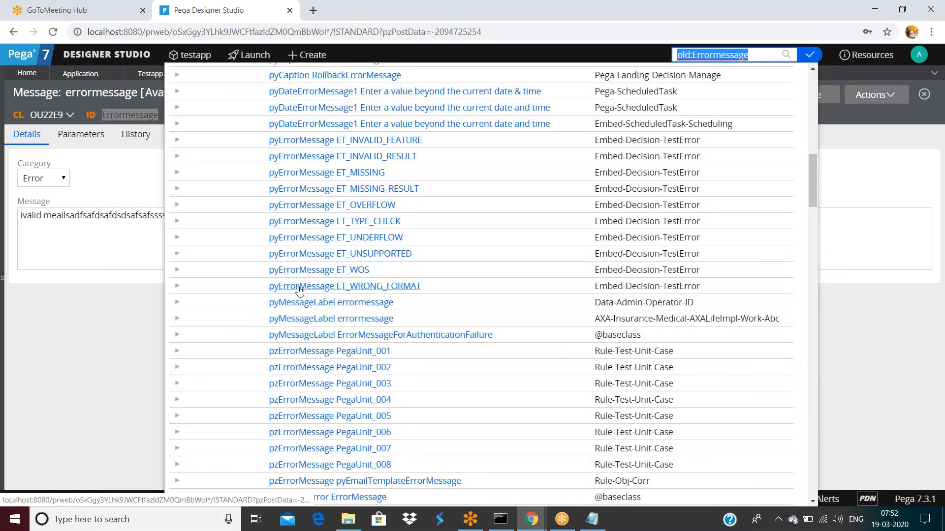
pyautogui.scroll(-10, 299, 290)
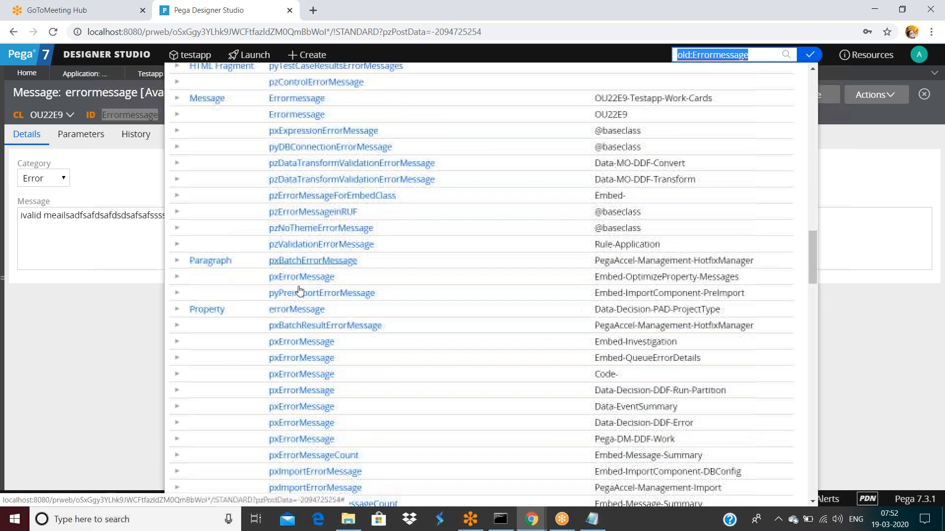
pyautogui.scroll(2, 300, 291)
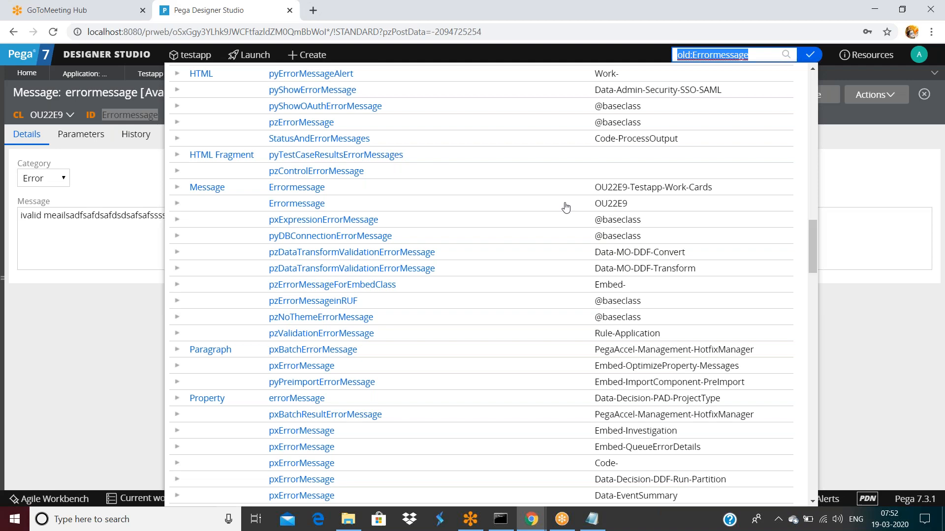
# Step: Expand the Work-Cards and OU22E9 Errormessage results and open the Testapp:01-01-04 version
pyautogui.click(177, 190)
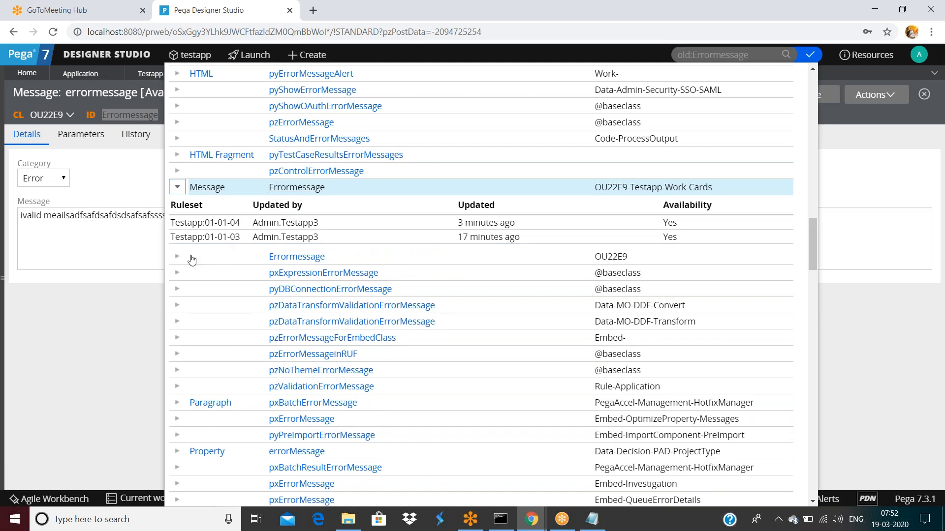
pyautogui.click(177, 257)
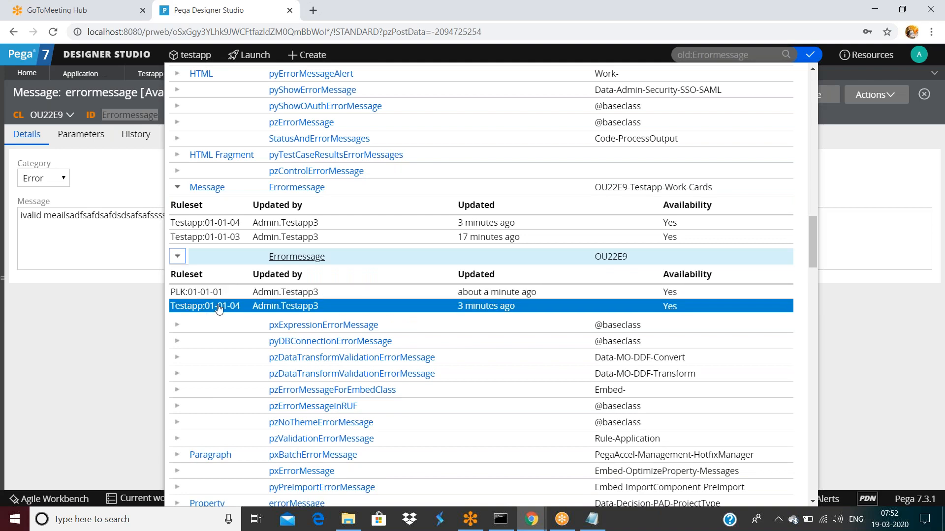
pyautogui.click(219, 306)
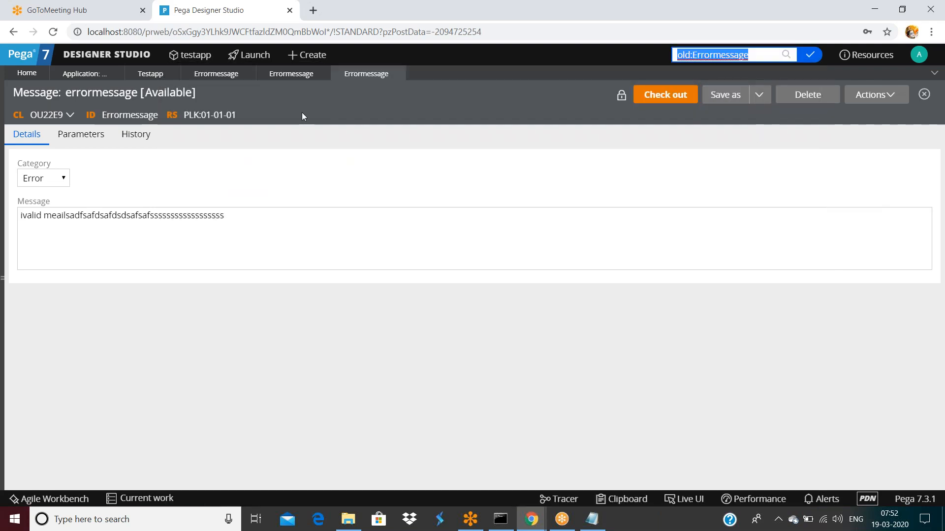
pyautogui.click(293, 74)
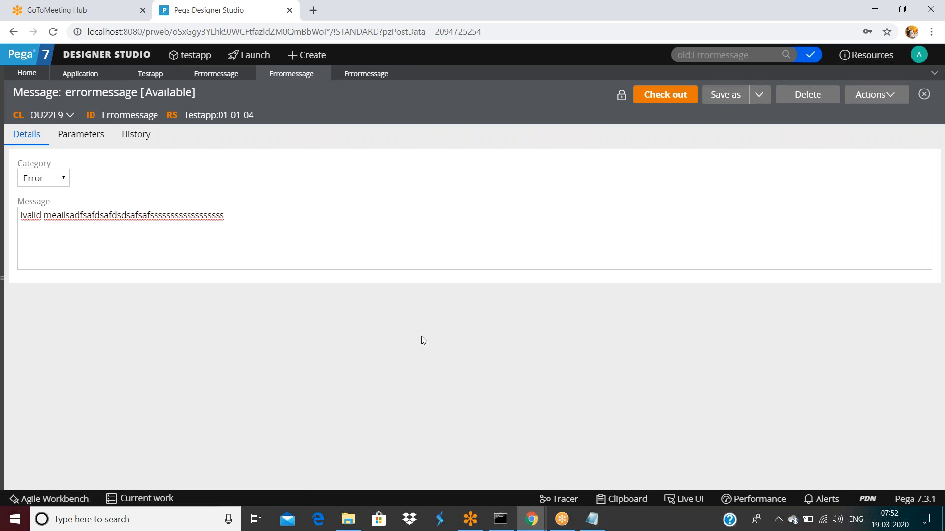
# Step: Rerun the Errormessage search and expand the OU22E9 row to see its rulesets
pyautogui.click(540, 520)
pyautogui.click(459, 483)
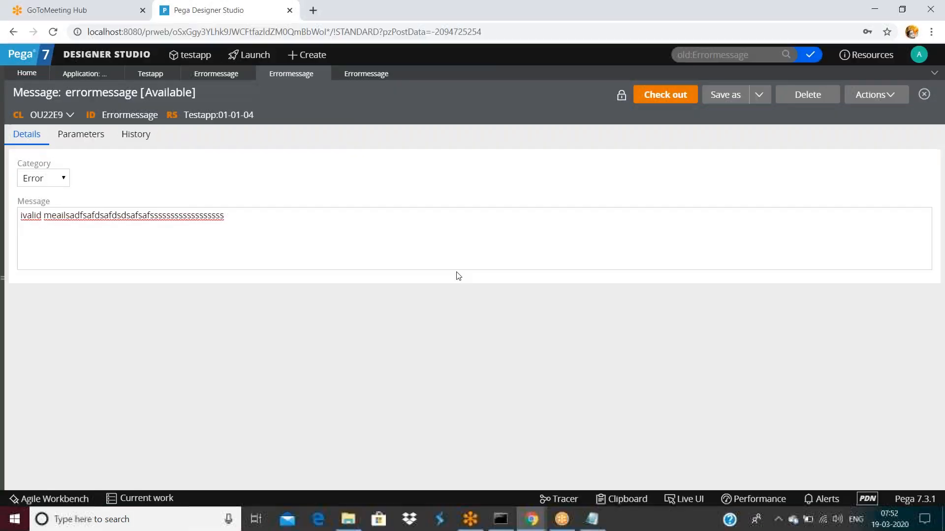
pyautogui.click(757, 54)
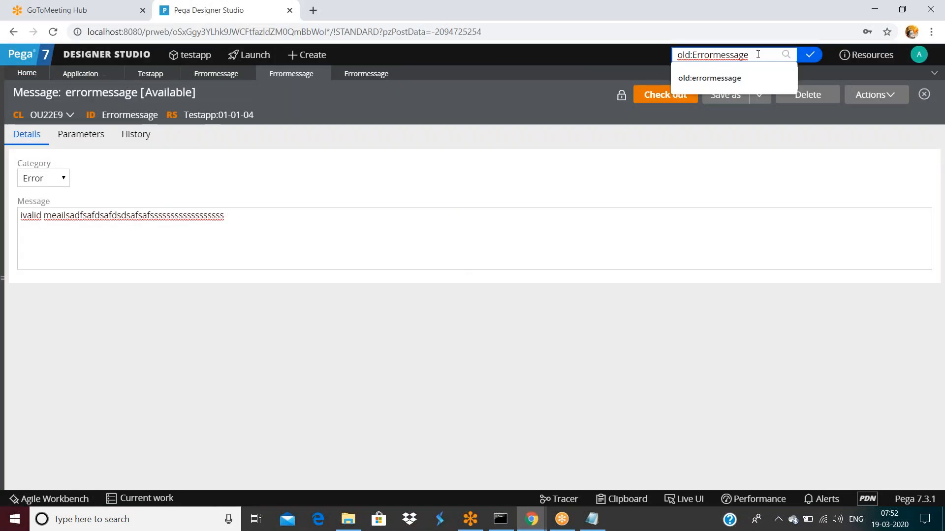
pyautogui.press('Return')
pyautogui.scroll(-15, 274, 337)
pyautogui.scroll(-3, 242, 329)
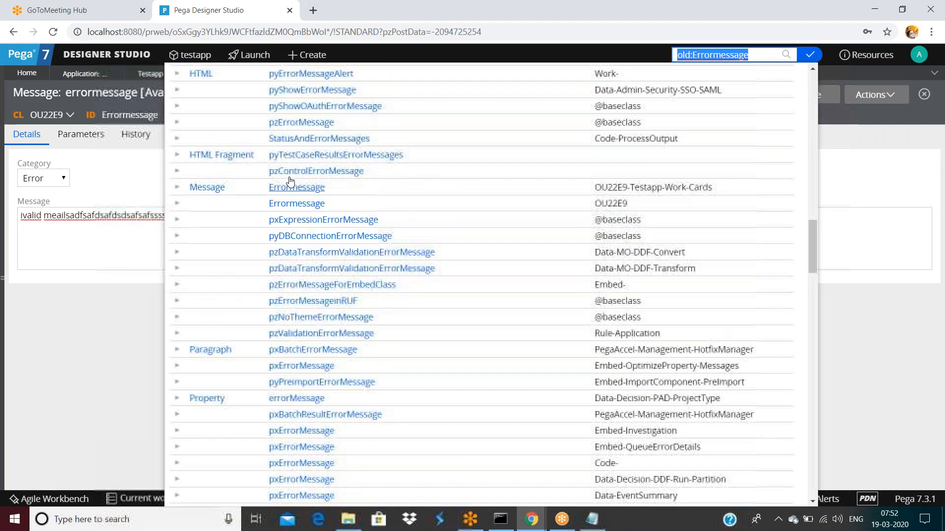
pyautogui.click(177, 203)
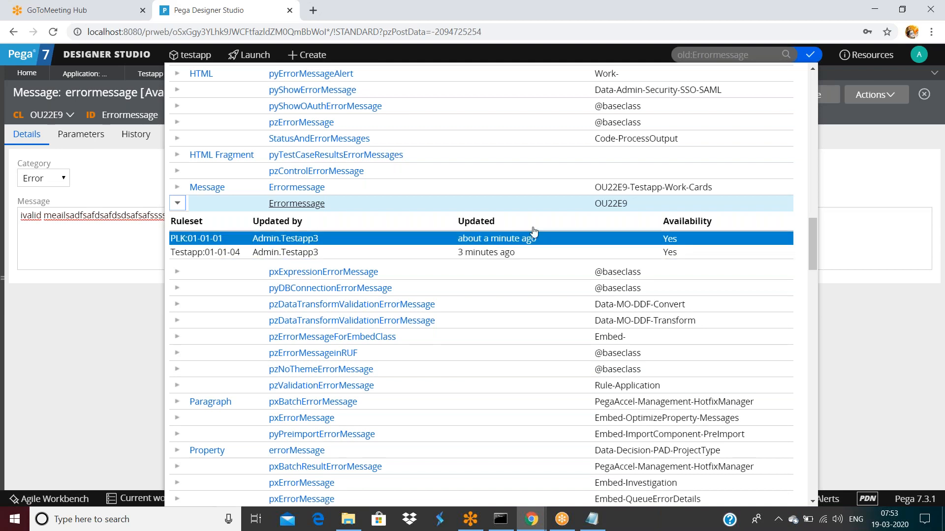
# Step: Open the current operator's record from the avatar menu
pyautogui.click(888, 172)
pyautogui.click(919, 54)
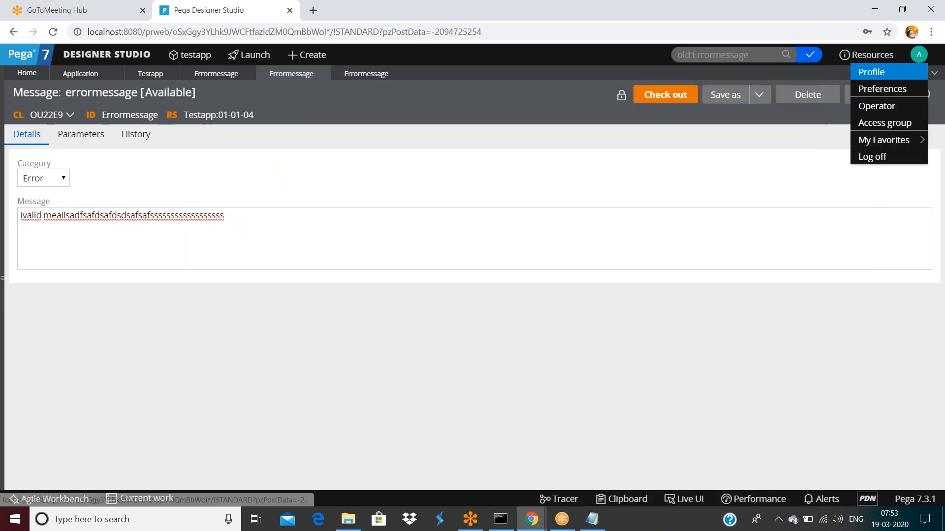
pyautogui.click(882, 110)
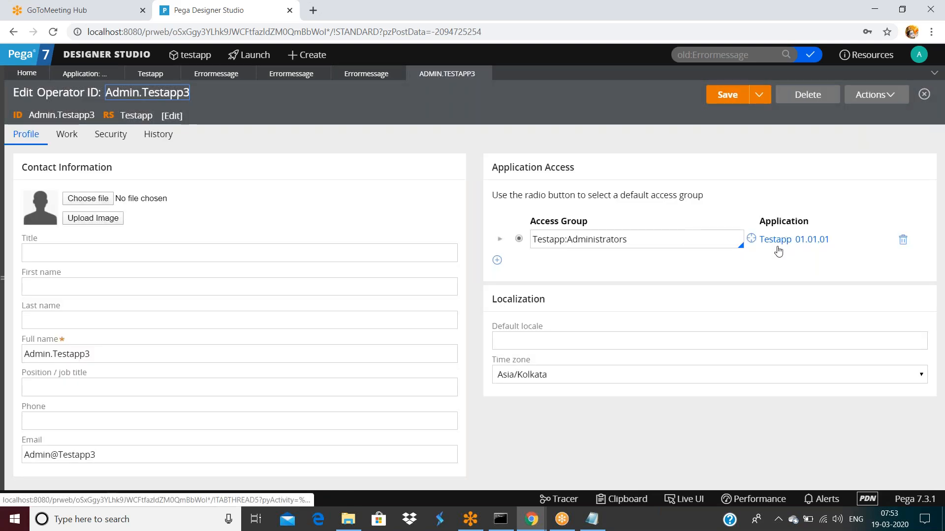
# Step: Inspect the testapp application's Testapp:01-01 and PLK:01-01-01 rulesets, then view the Testapp ruleset
pyautogui.click(778, 249)
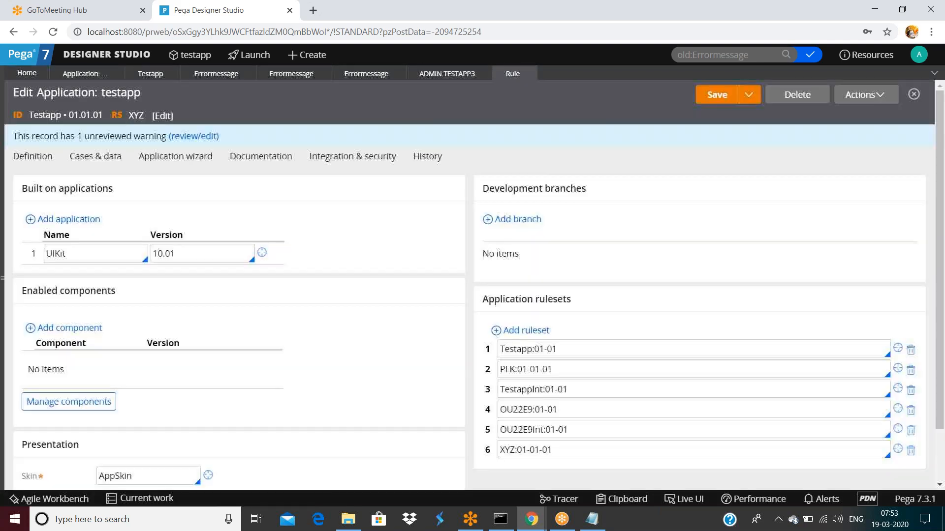
pyautogui.scroll(-2, 655, 248)
pyautogui.click(562, 287)
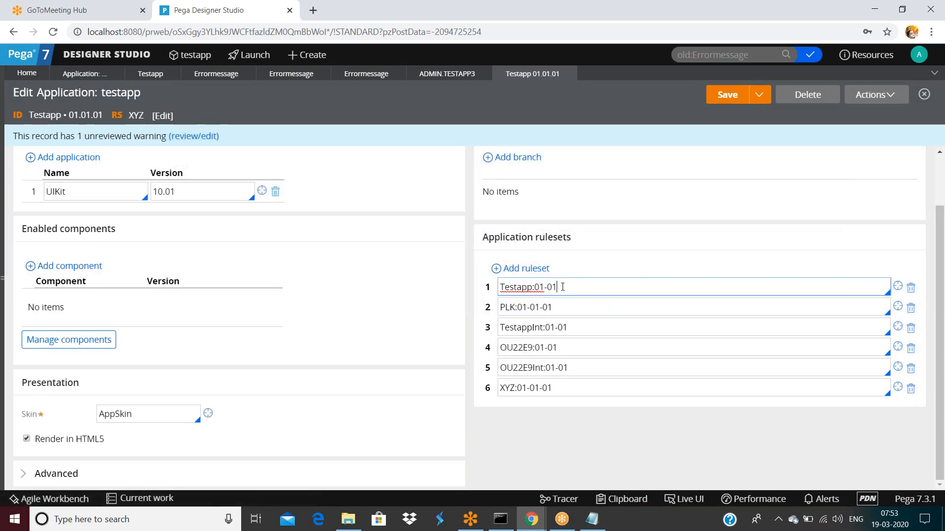
pyautogui.tripleClick(563, 287)
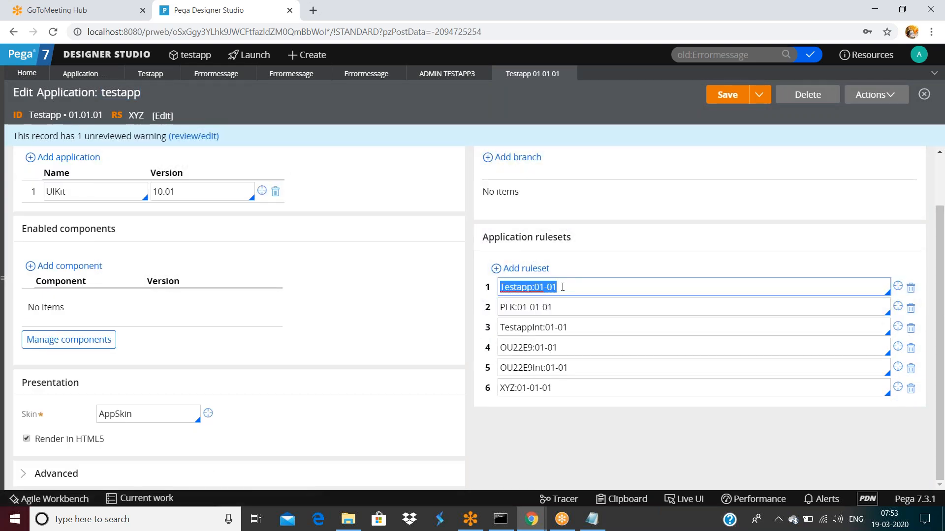
pyautogui.click(567, 288)
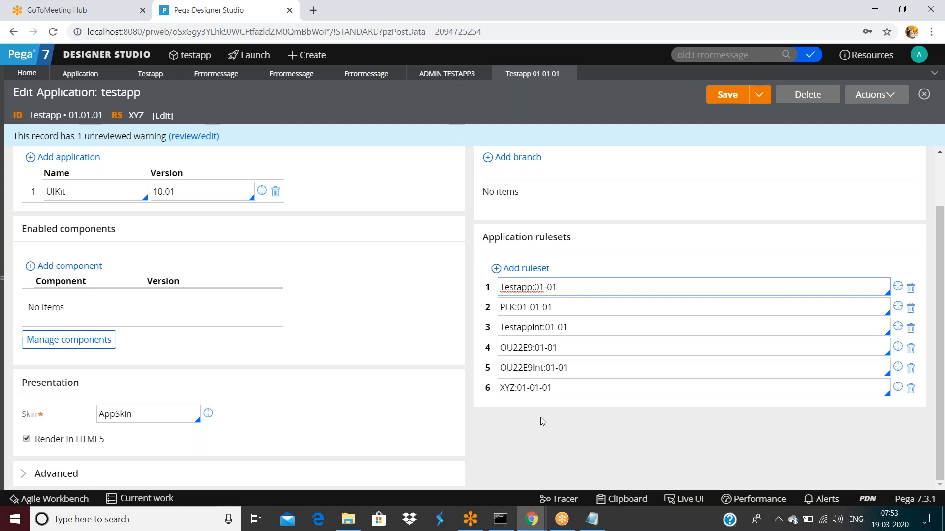
pyautogui.tripleClick(567, 305)
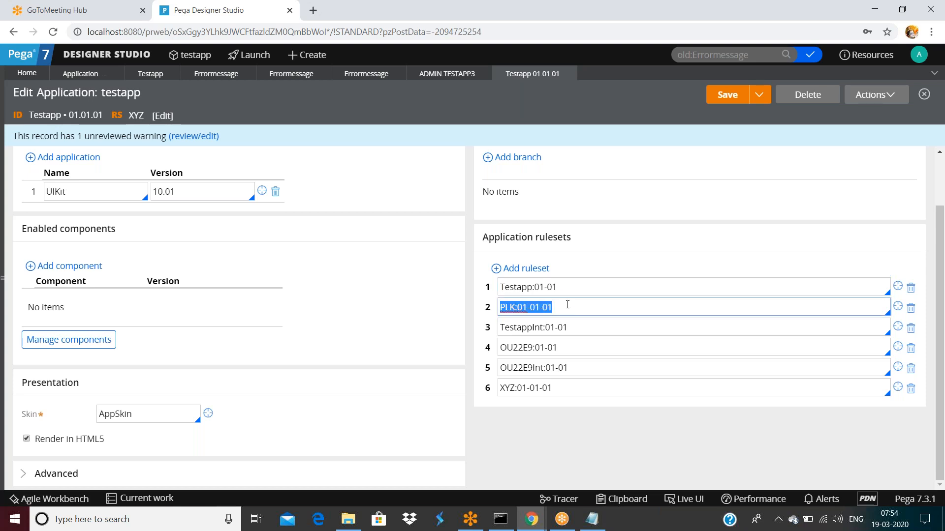
pyautogui.tripleClick(571, 283)
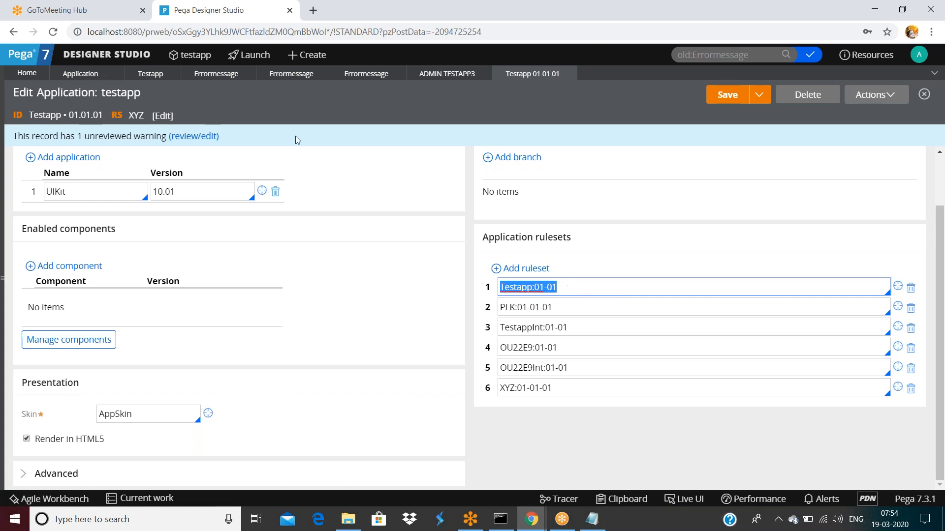
pyautogui.click(157, 74)
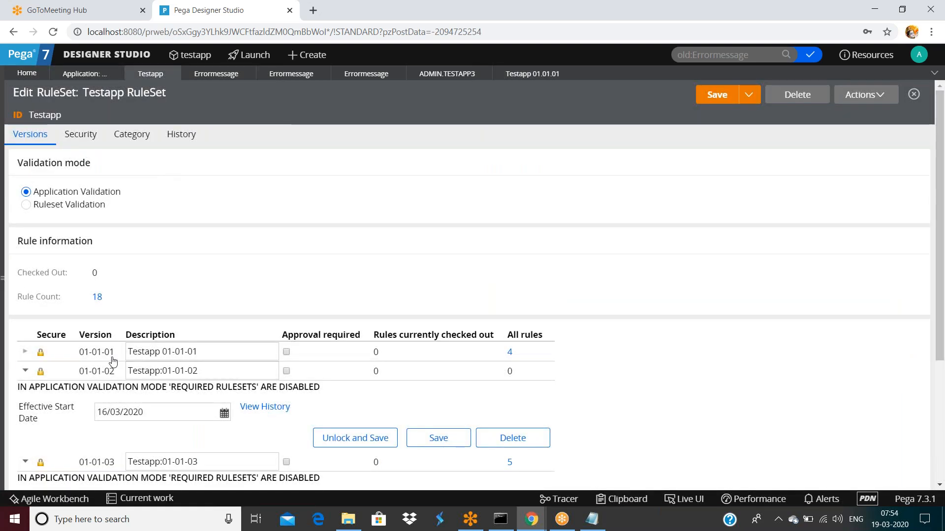
# Step: Refresh the Testapp ruleset form to update its rule counts
pyautogui.scroll(-4, 112, 360)
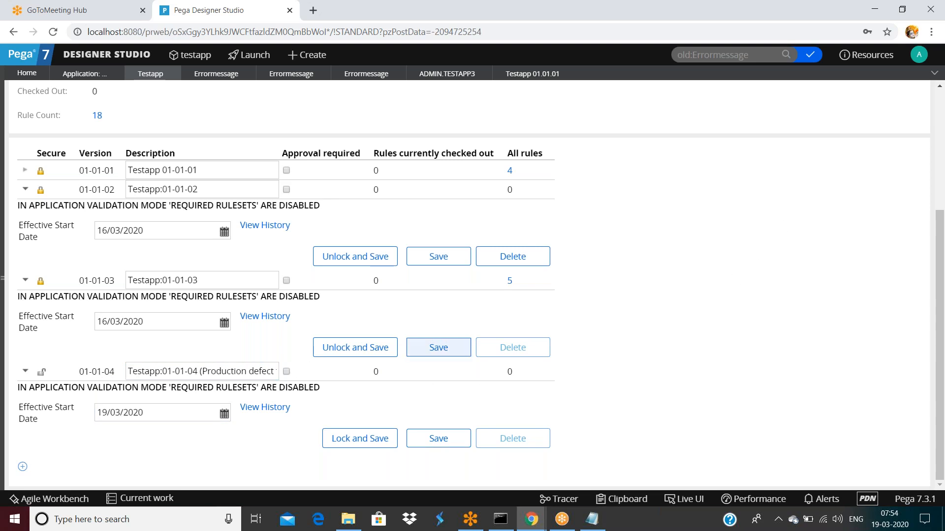
pyautogui.scroll(1, 687, 240)
pyautogui.scroll(4, 687, 240)
pyautogui.click(865, 95)
pyautogui.click(843, 119)
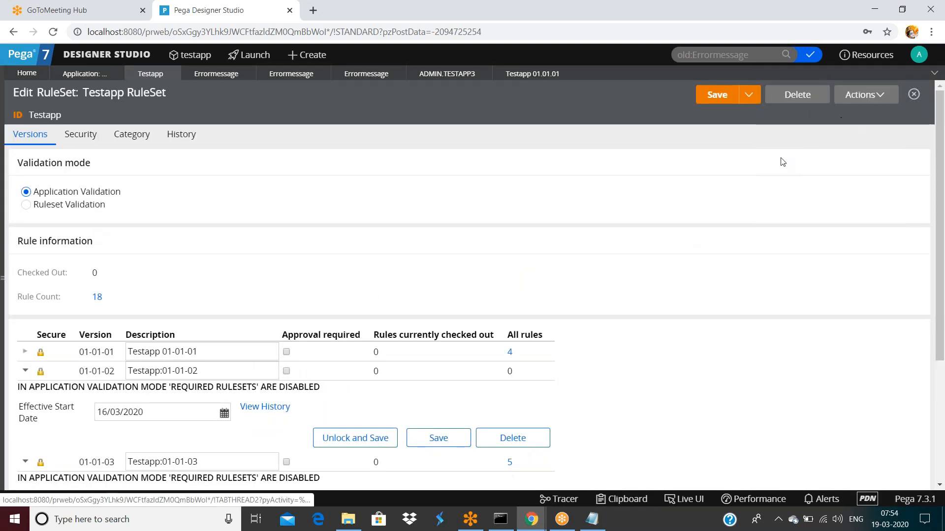
# Step: List the two Errormessage Message rules in version 01-01-04, then return to the ruleset
pyautogui.scroll(-3, 358, 352)
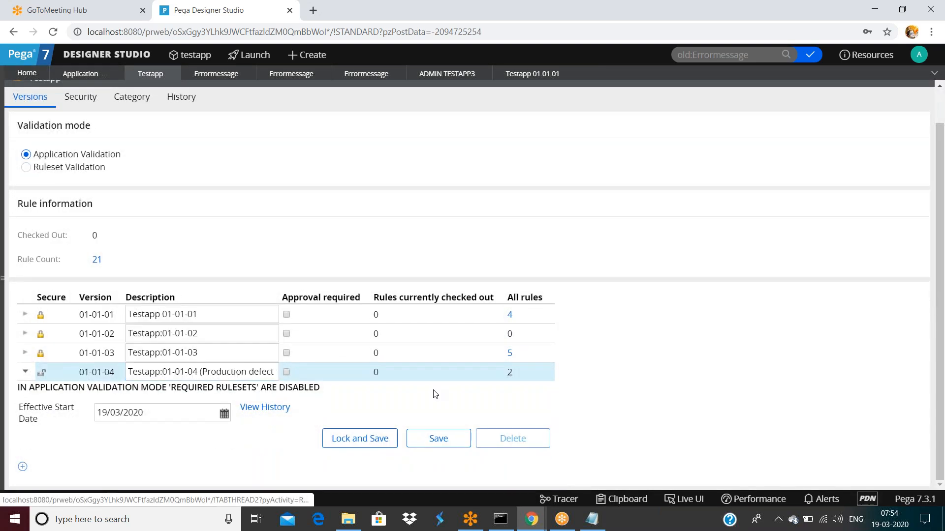
pyautogui.click(510, 373)
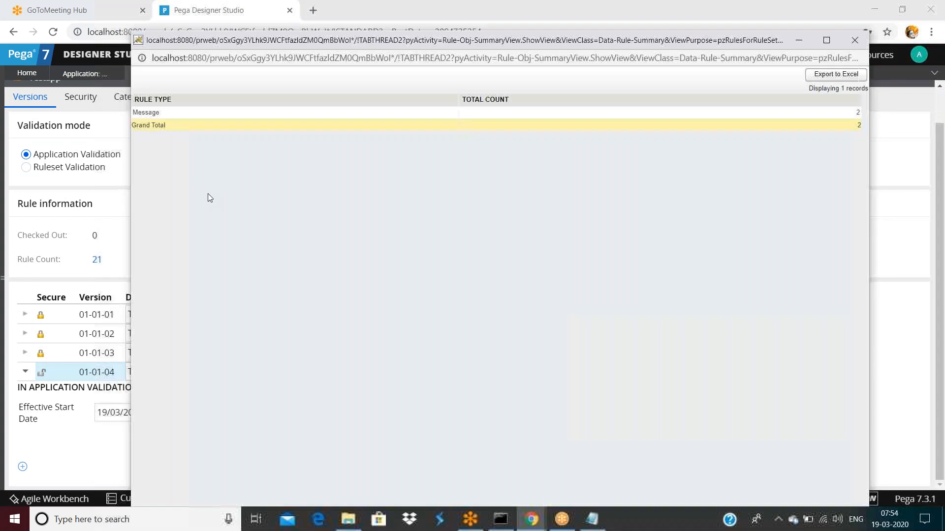
pyautogui.click(858, 113)
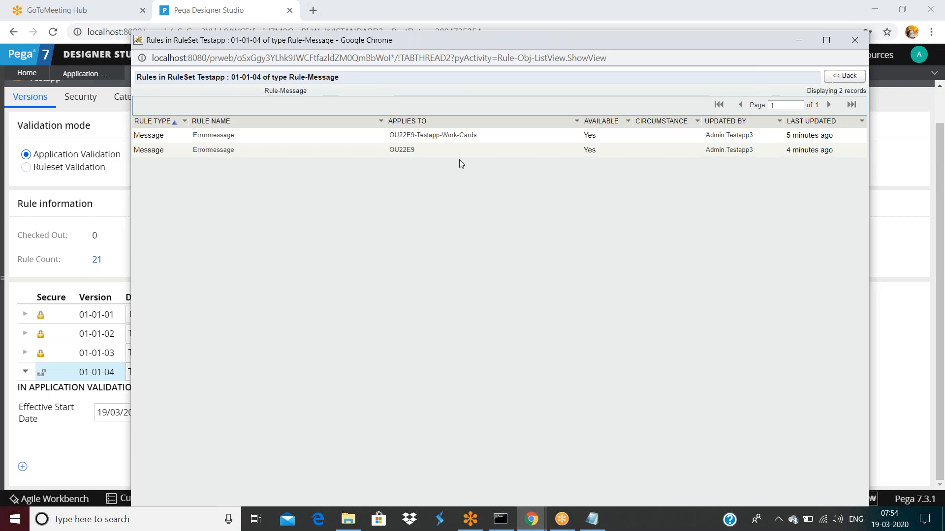
pyautogui.click(900, 197)
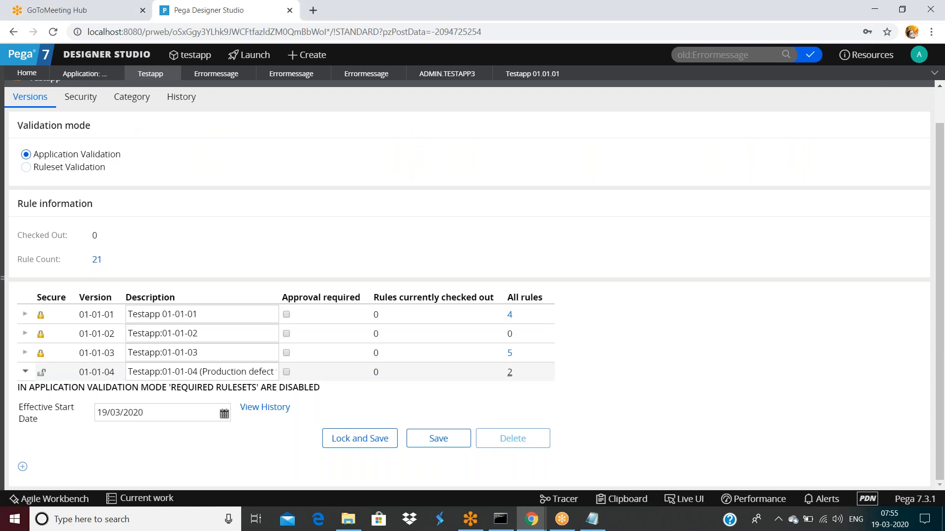
pyautogui.click(4, 278)
# Step: Open the Test activity under Technical and save a copy into Testapp 01-01-04
pyautogui.click(47, 231)
pyautogui.click(64, 254)
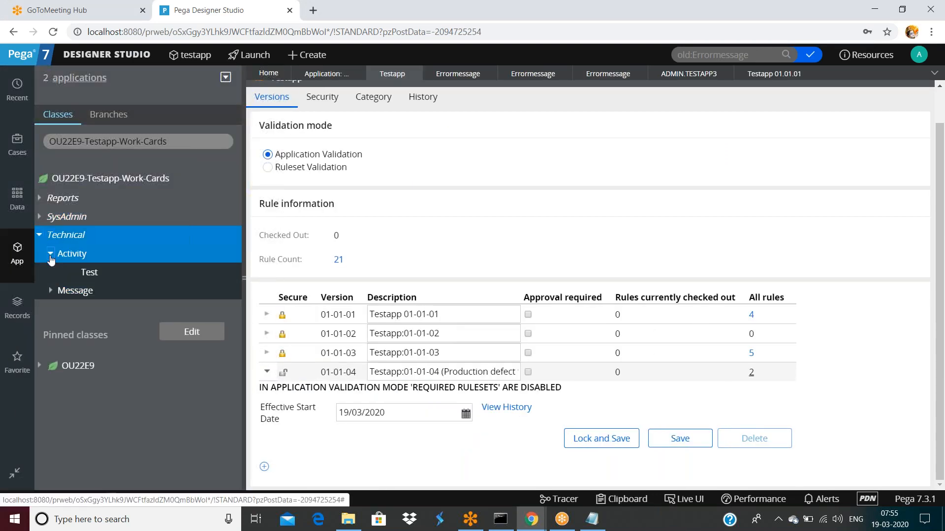
pyautogui.click(87, 272)
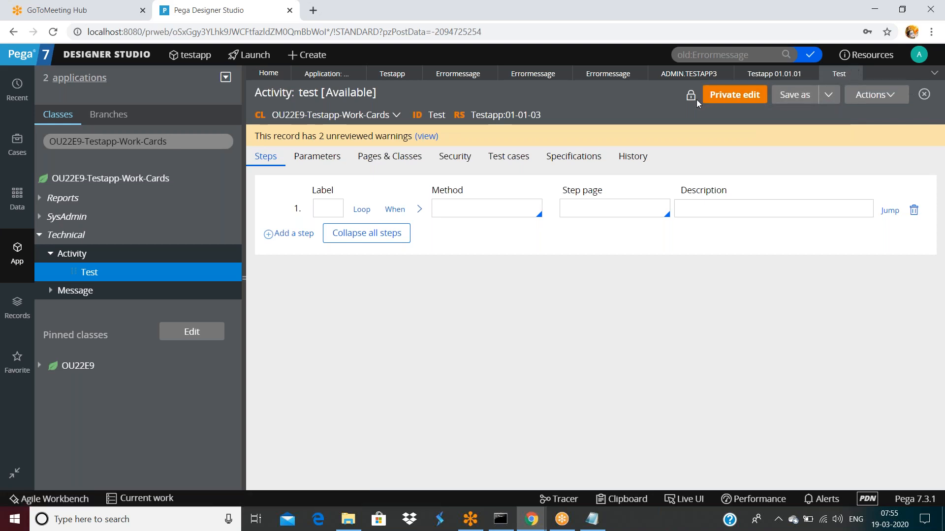
pyautogui.click(791, 95)
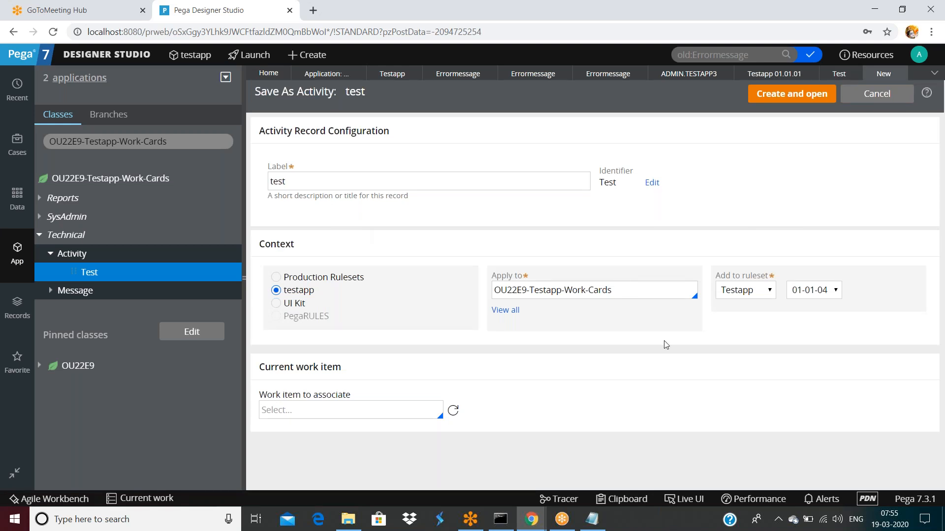
pyautogui.click(791, 94)
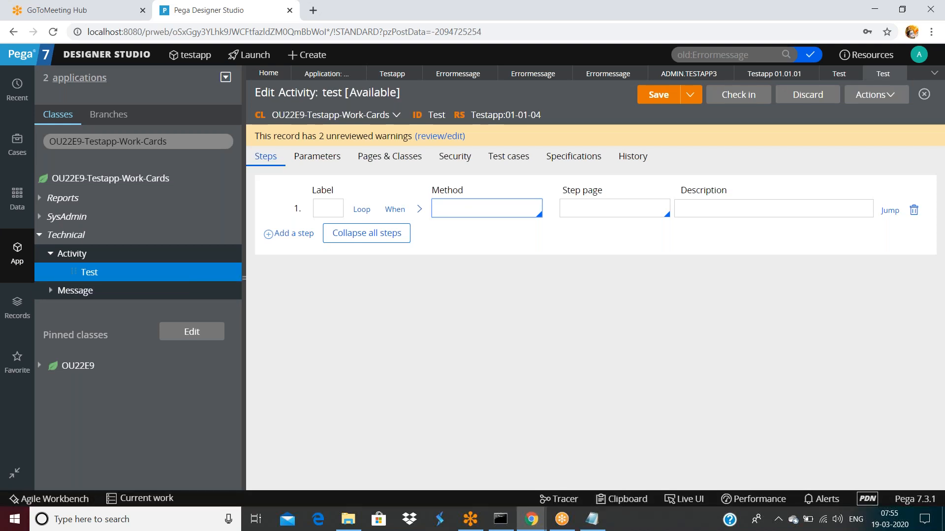
pyautogui.click(244, 278)
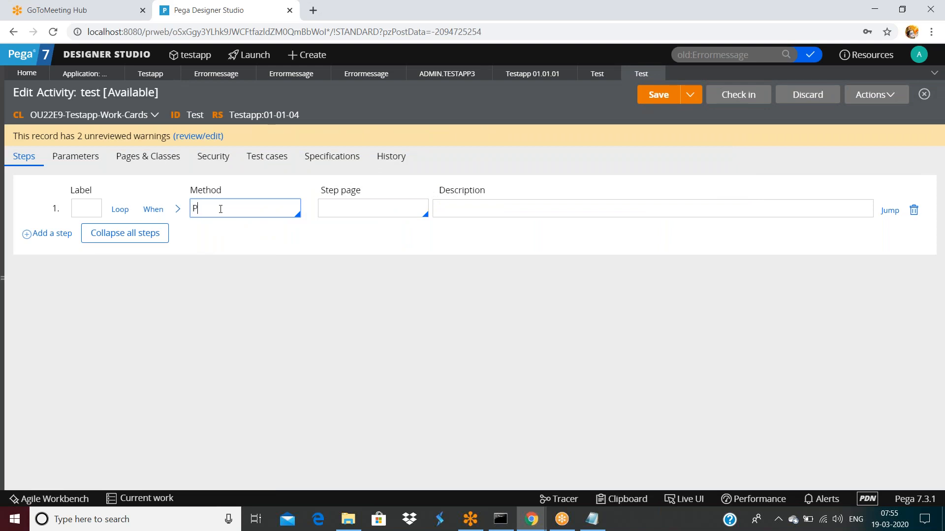
# Step: Set step 1's method to Page-Set-Messages with Message parameter 'Errormesage'
pyautogui.write('ge-')
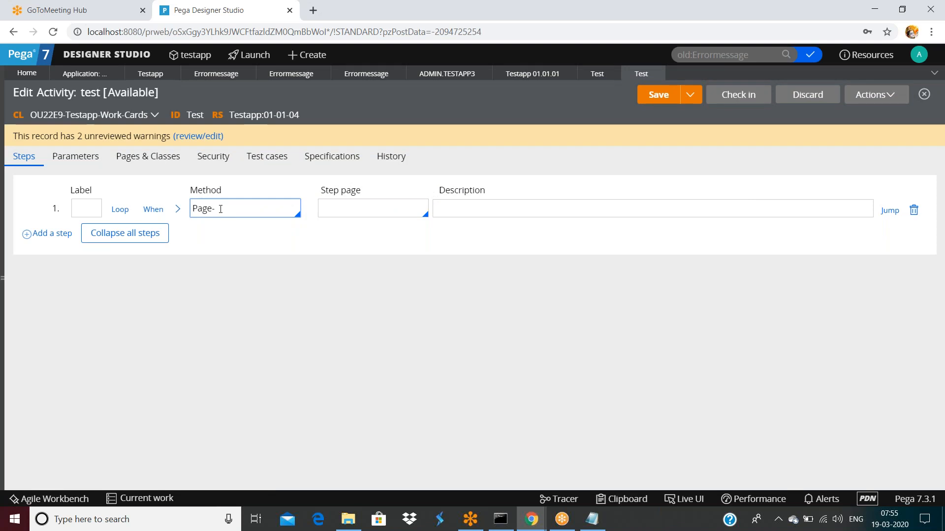
pyautogui.write('Set-Messages')
pyautogui.click(180, 213)
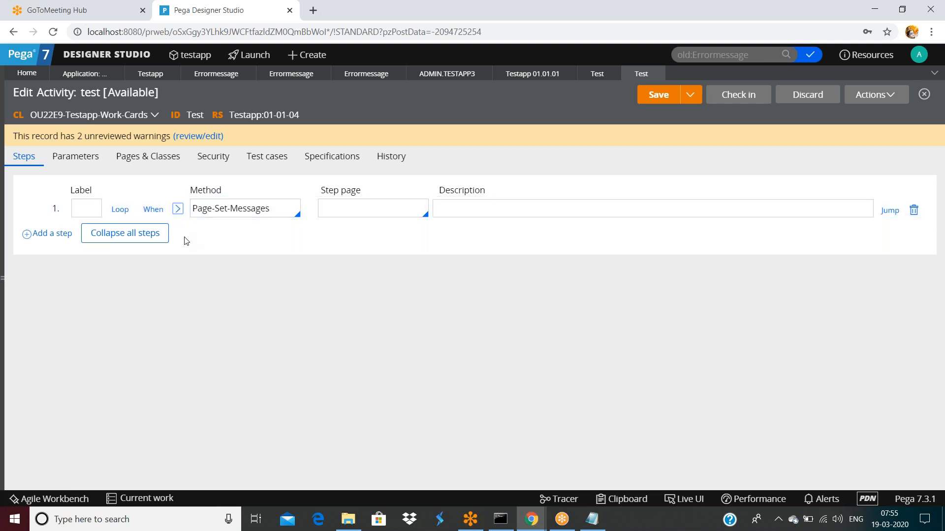
pyautogui.click(143, 328)
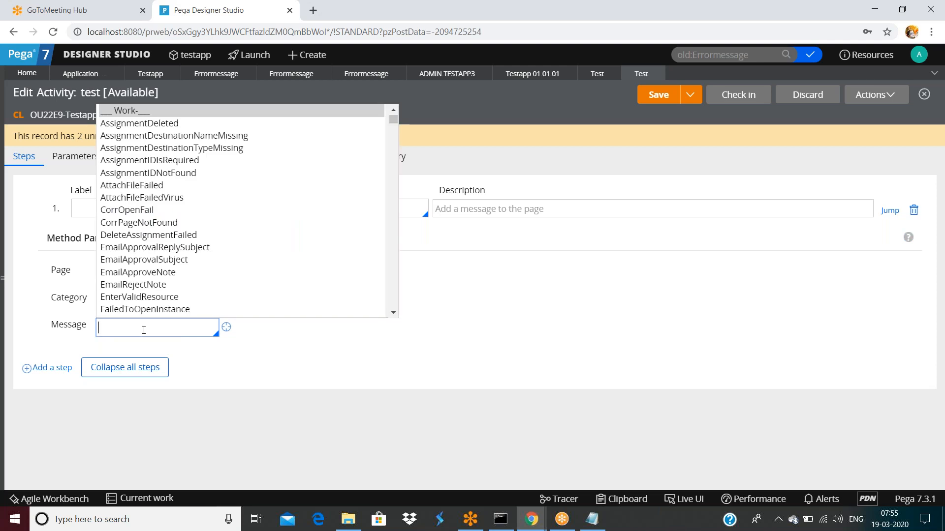
pyautogui.click(495, 321)
pyautogui.click(196, 327)
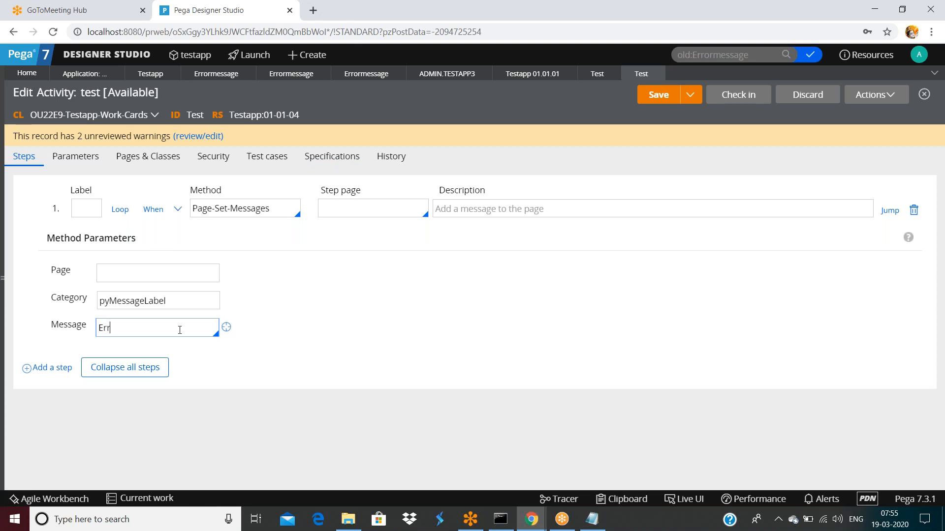
pyautogui.write('ErrorM')
pyautogui.press('BackSpace')
pyautogui.write('mesage')
# Step: Save the activity and inspect the flagged Message parameter against the errormessage rule
pyautogui.click(659, 98)
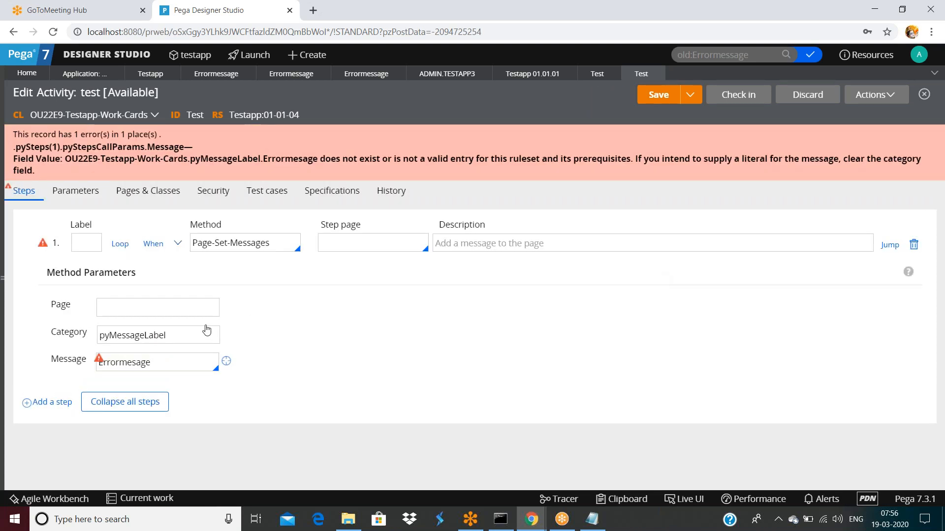
pyautogui.click(170, 366)
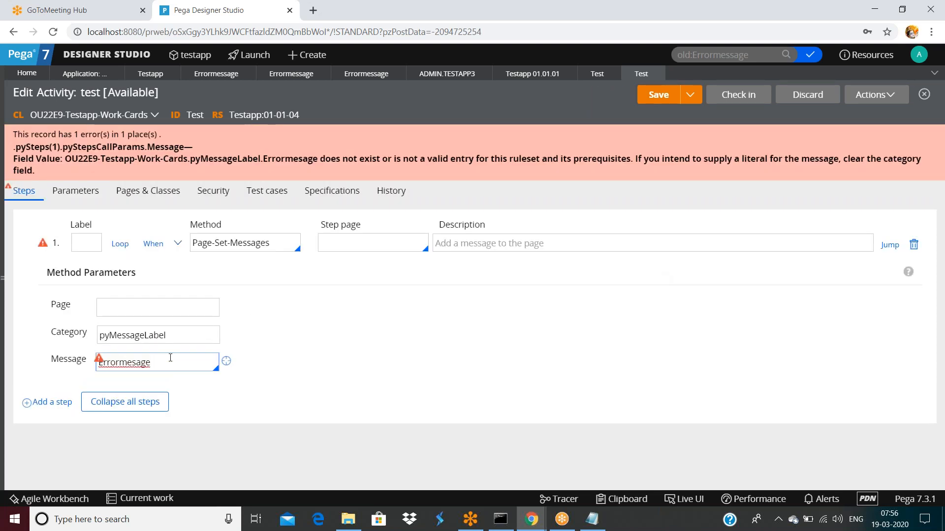
pyautogui.click(291, 76)
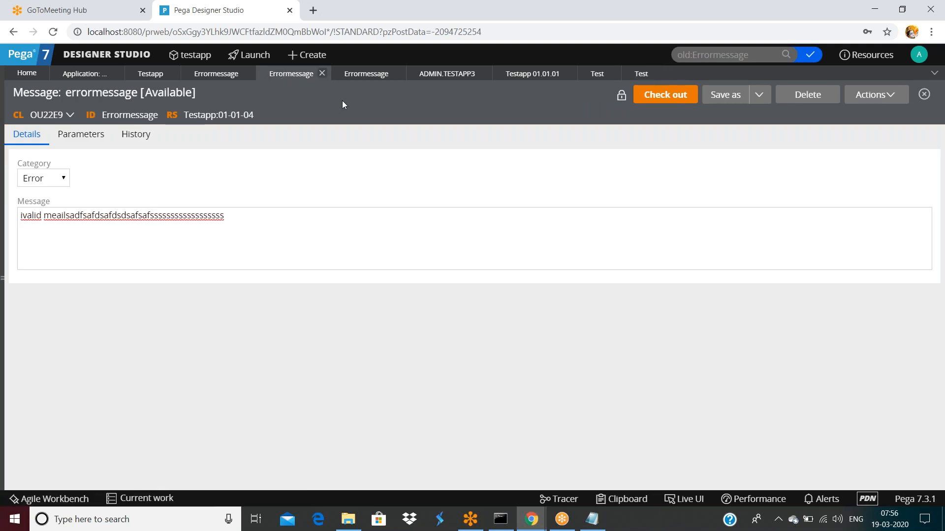
pyautogui.click(639, 75)
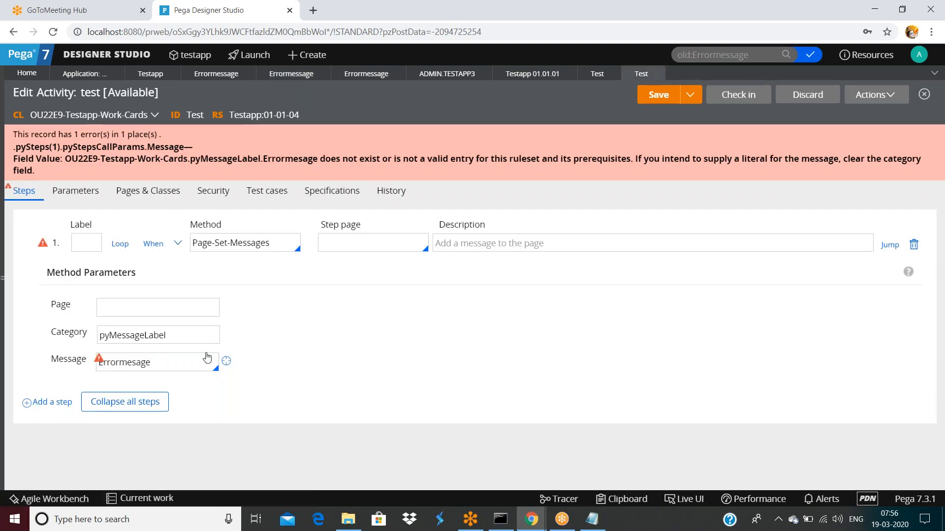
pyautogui.click(228, 364)
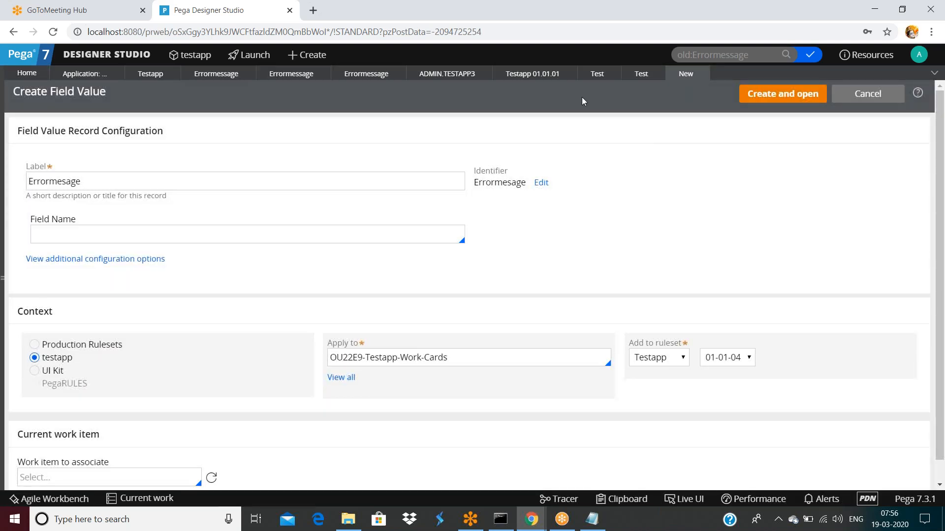
pyautogui.click(707, 73)
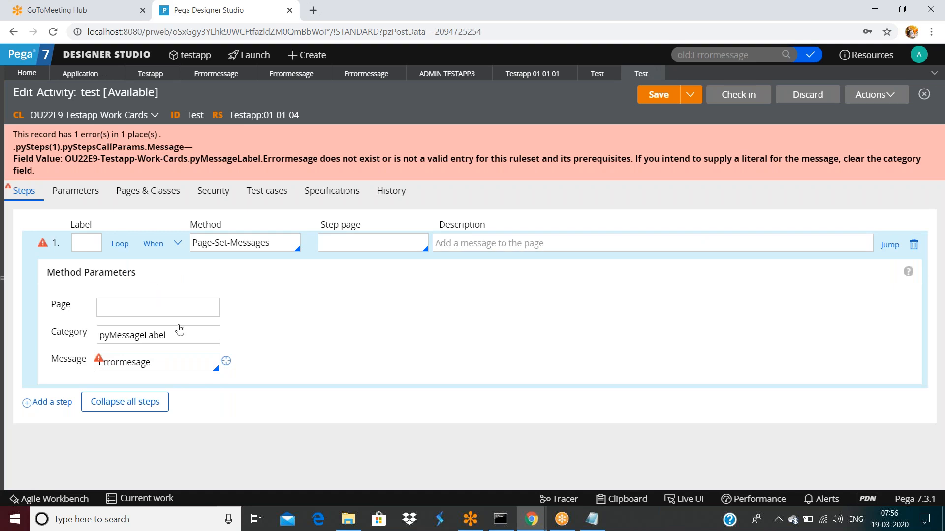
# Step: Start retyping the method, then close the Test activity discarding its unsaved changes
pyautogui.tripleClick(284, 245)
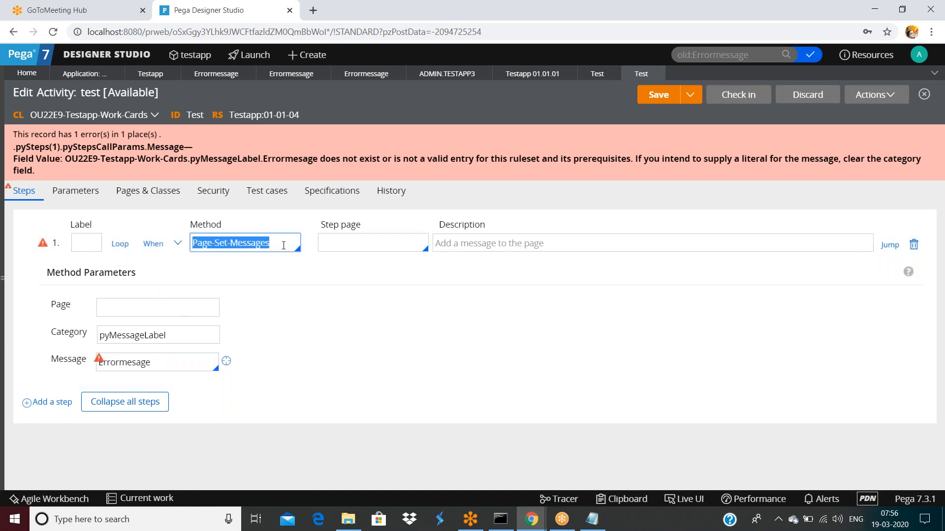
pyautogui.write('Propety')
pyautogui.press('BackSpace')
pyautogui.press('BackSpace')
pyautogui.press('BackSpace')
pyautogui.press('BackSpace')
pyautogui.press('BackSpace')
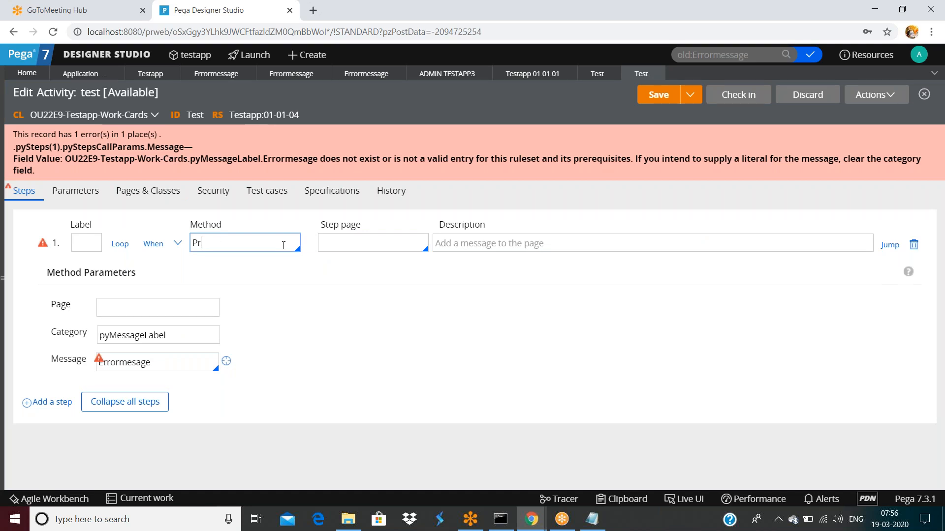
pyautogui.click(660, 75)
pyautogui.click(624, 306)
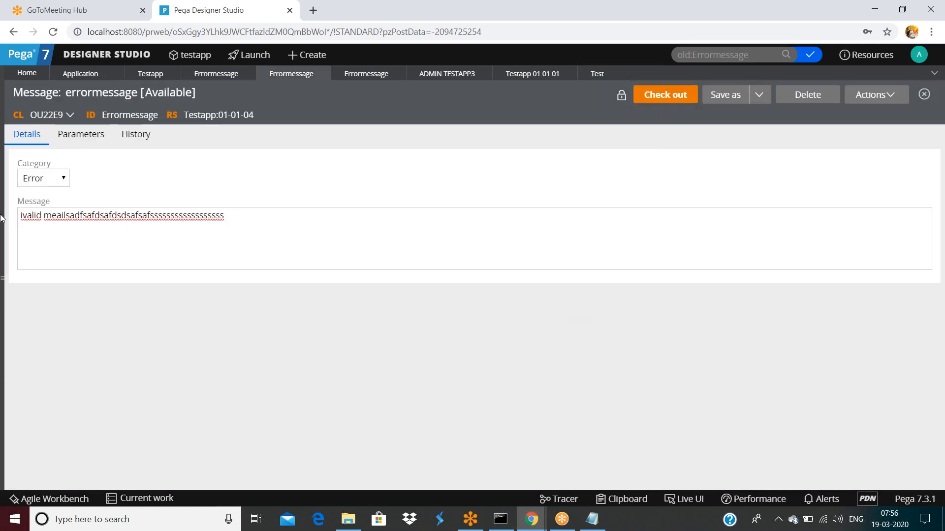
pyautogui.click(4, 274)
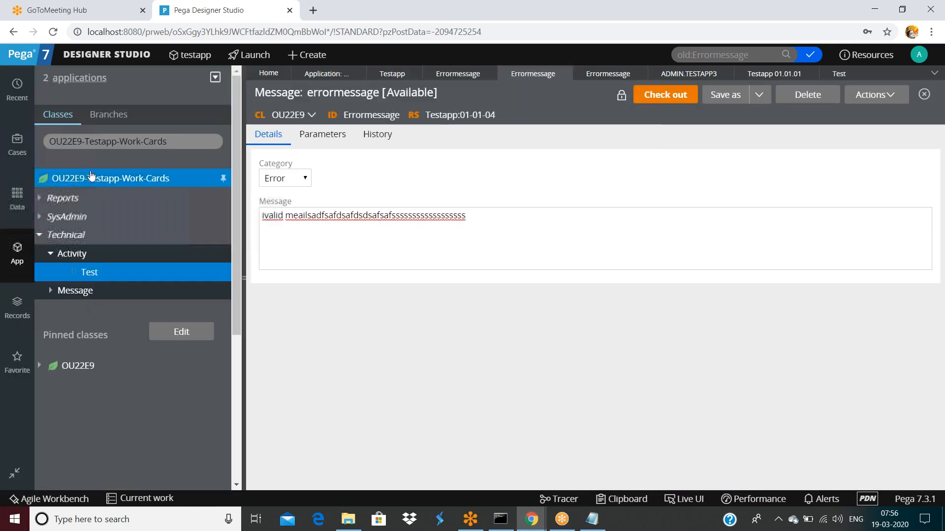
# Step: Create and open Validate rule 'dsafsaf' on OU22E9-Testapp-Work-Cards in Testapp 01-01-04
pyautogui.rightClick(91, 178)
pyautogui.moveTo(84, 197)
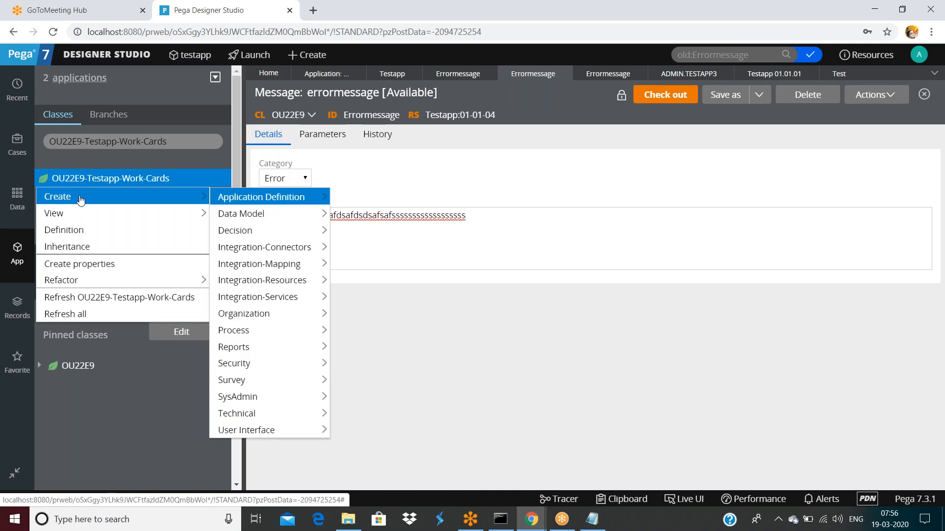
pyautogui.moveTo(242, 331)
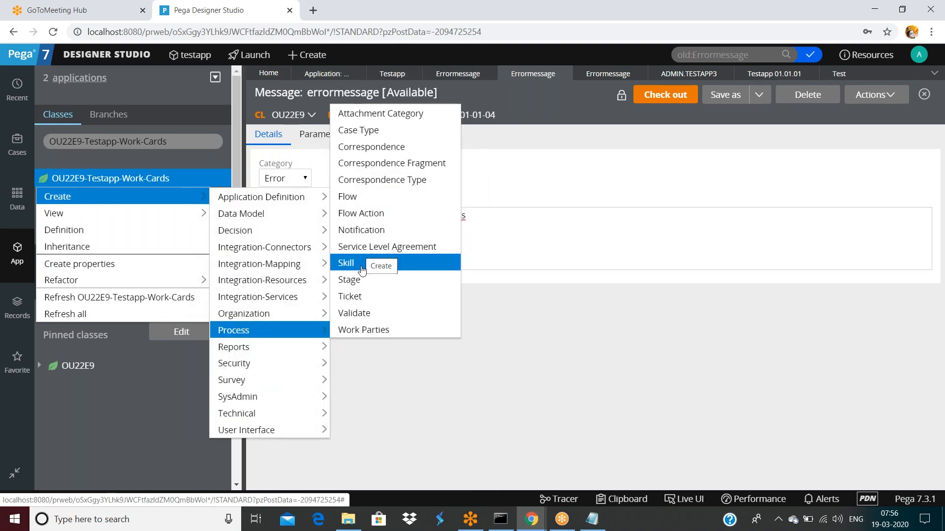
pyautogui.click(365, 313)
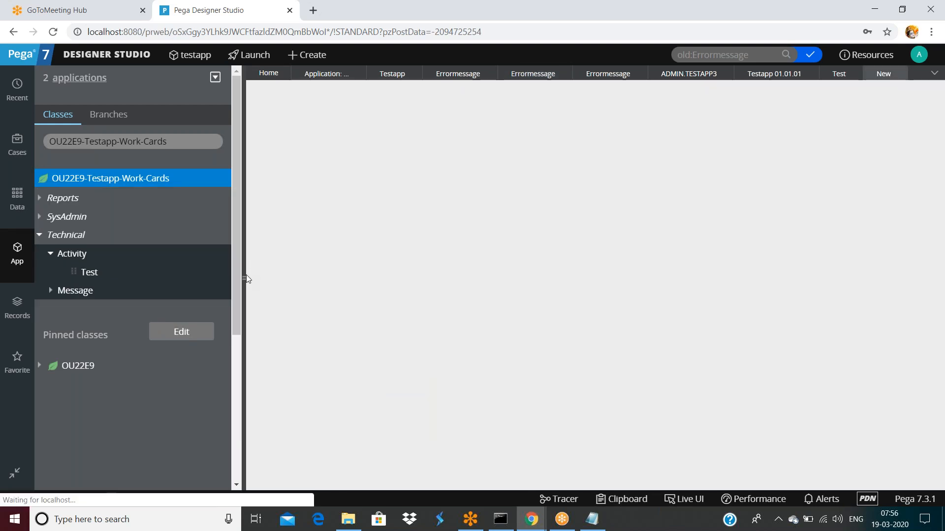
pyautogui.write('dsafsaf')
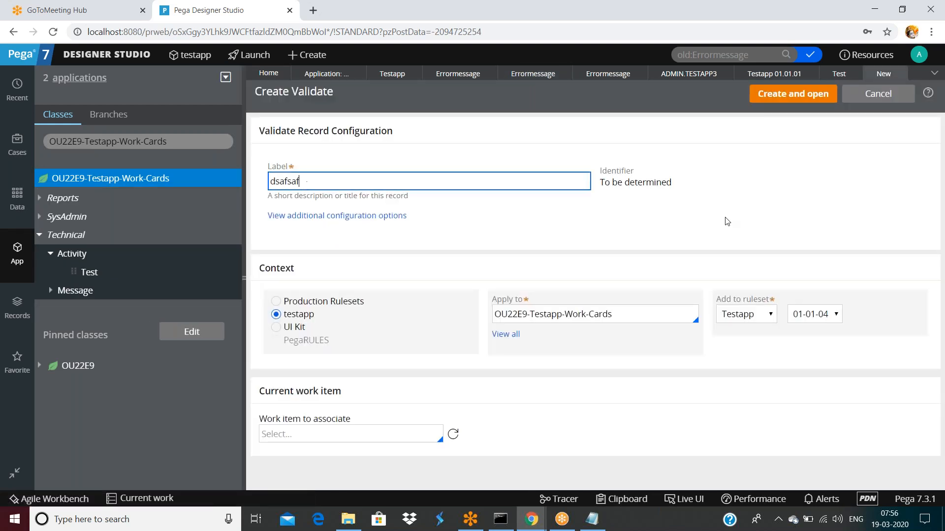
pyautogui.click(807, 94)
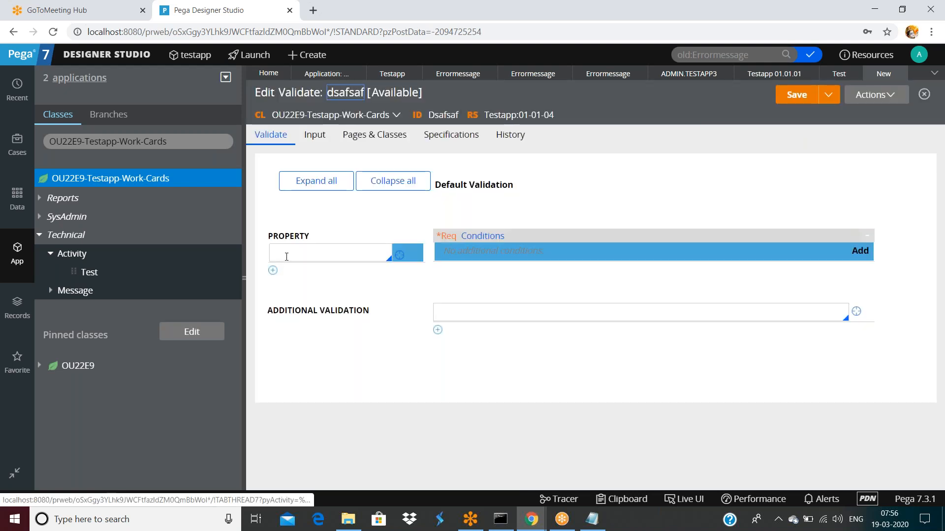
pyautogui.click(286, 256)
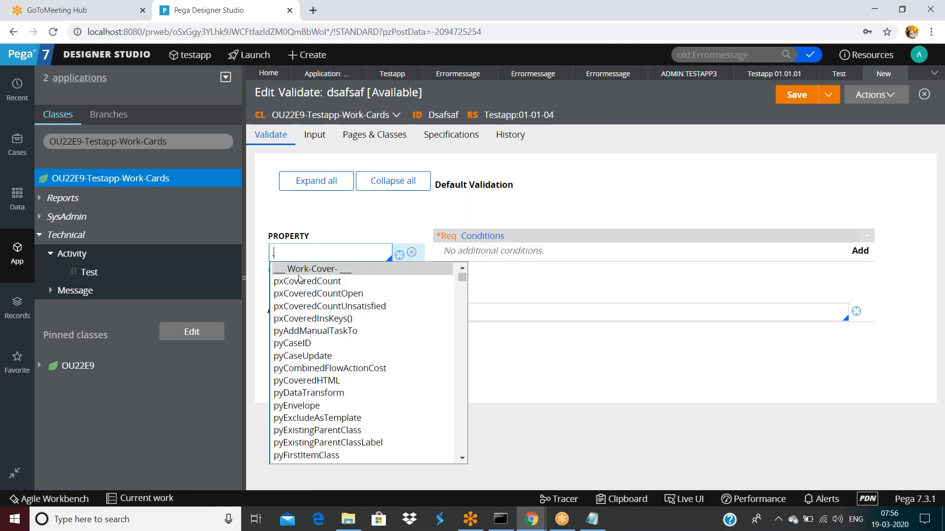
# Step: Make .pyCaseID required without conditions, using the Errormessage message, then save dsafsaf
pyautogui.click(297, 343)
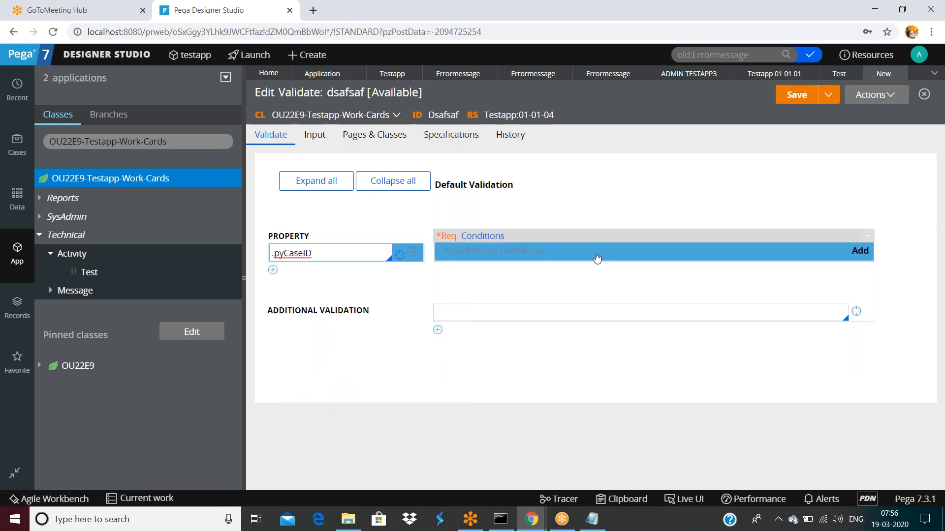
pyautogui.click(853, 259)
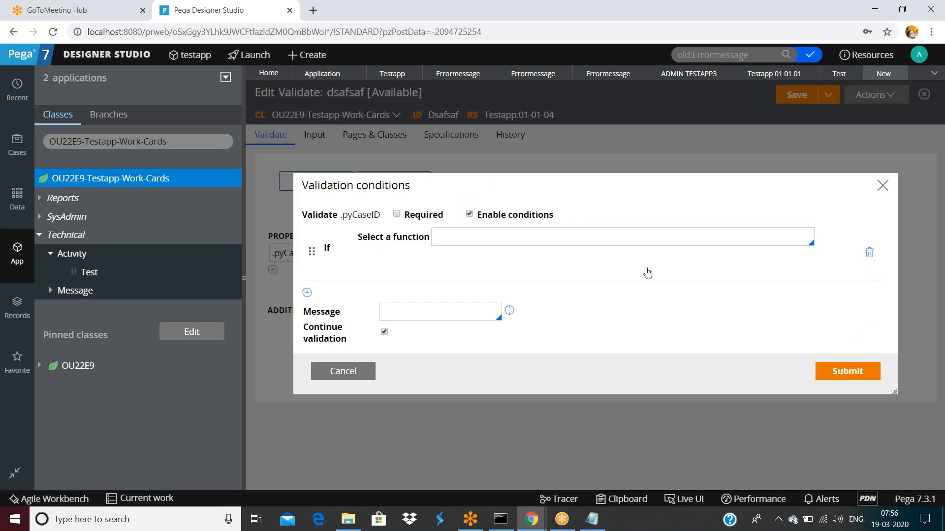
pyautogui.click(465, 235)
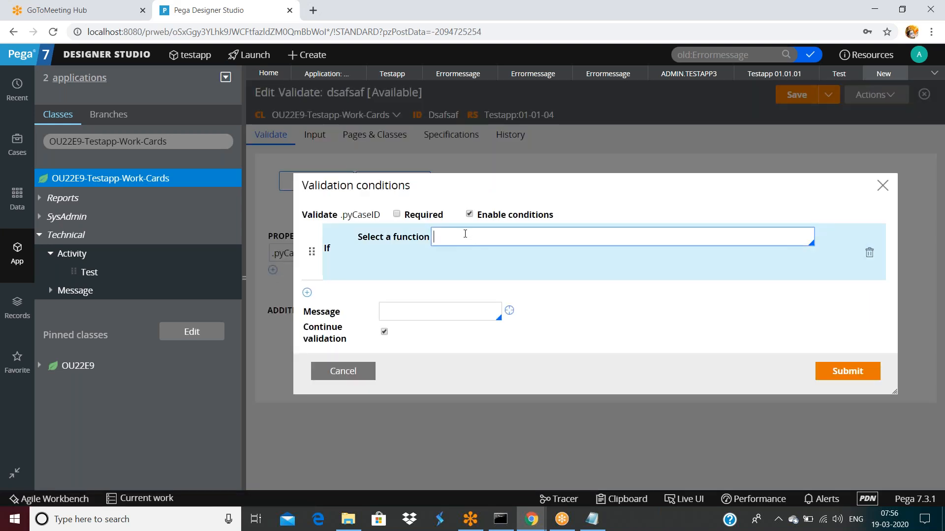
pyautogui.click(397, 214)
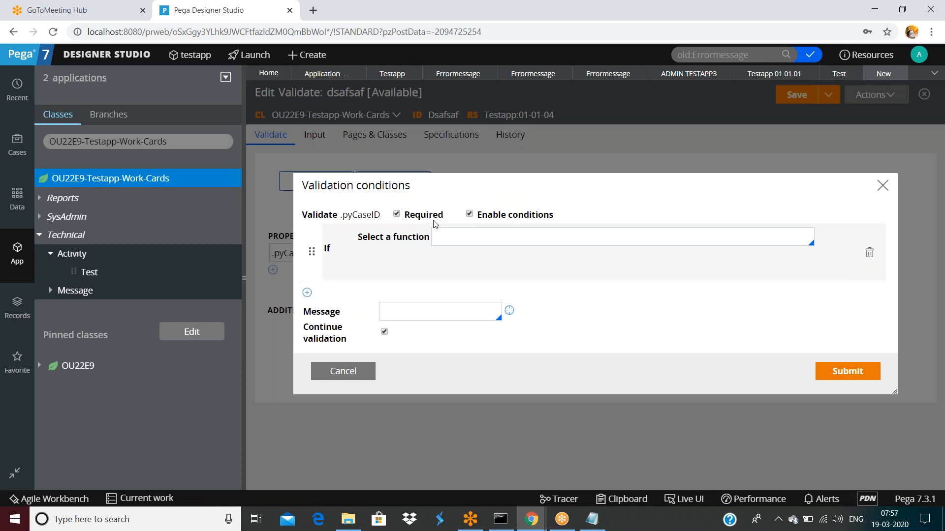
pyautogui.click(470, 214)
pyautogui.click(427, 313)
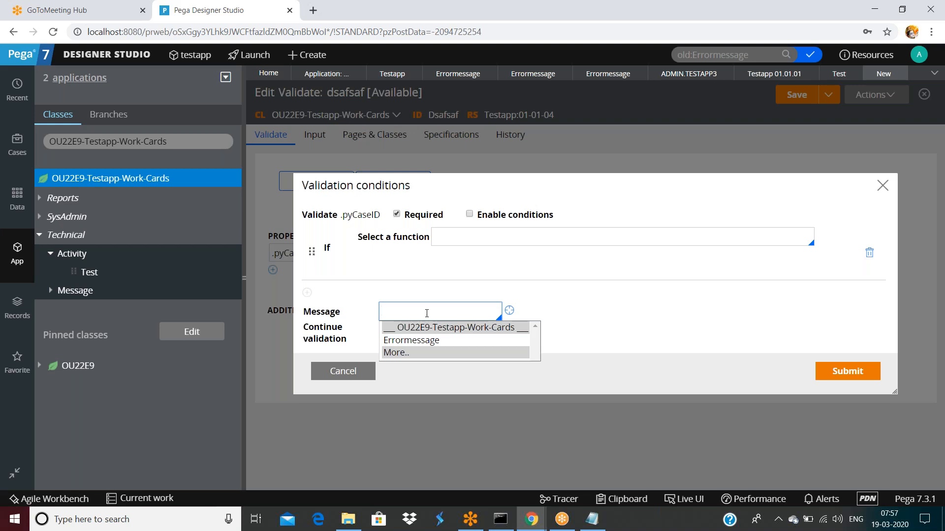
pyautogui.click(419, 341)
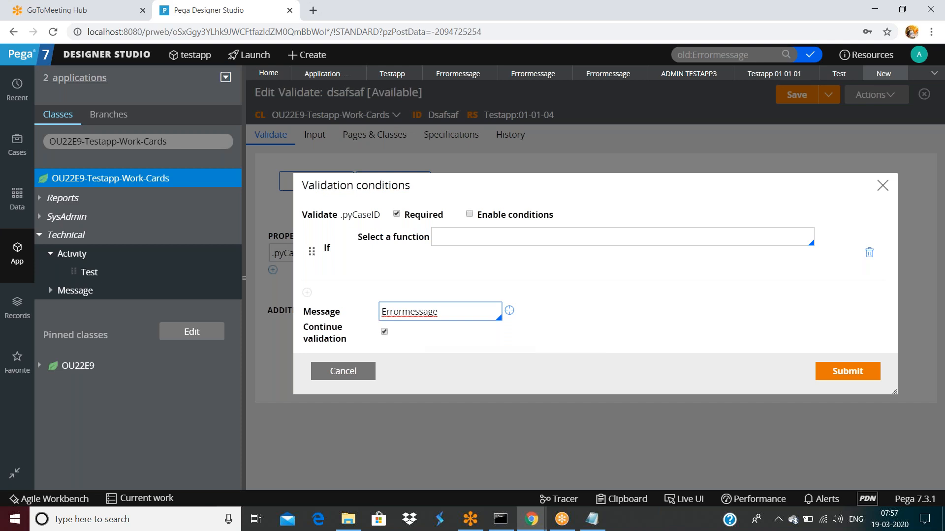
pyautogui.click(845, 372)
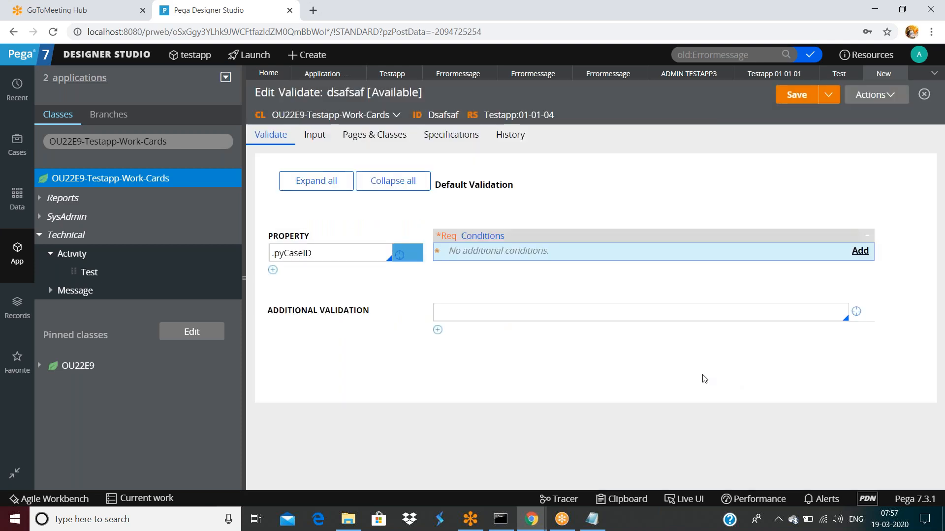
pyautogui.click(798, 95)
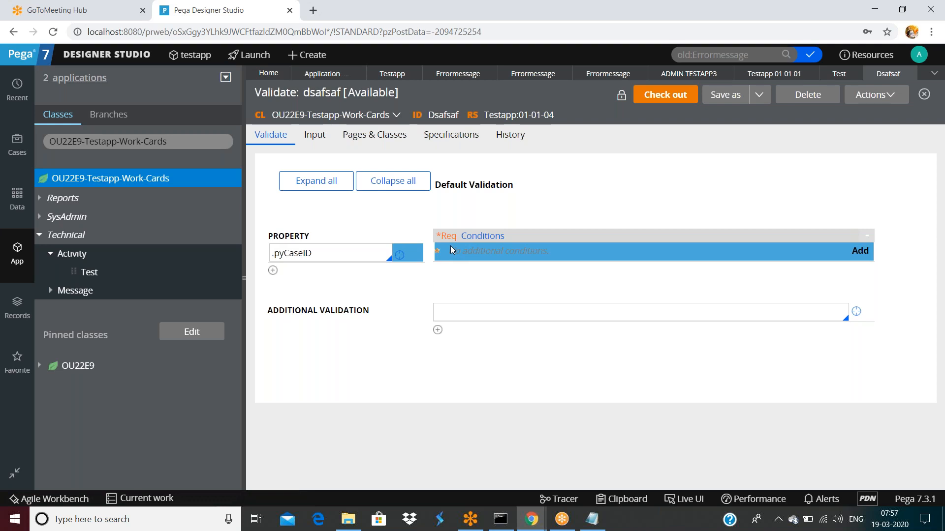
# Step: Open the Errormessage rule referenced in pyCaseID's validation conditions and collapse the explorer panel
pyautogui.click(847, 255)
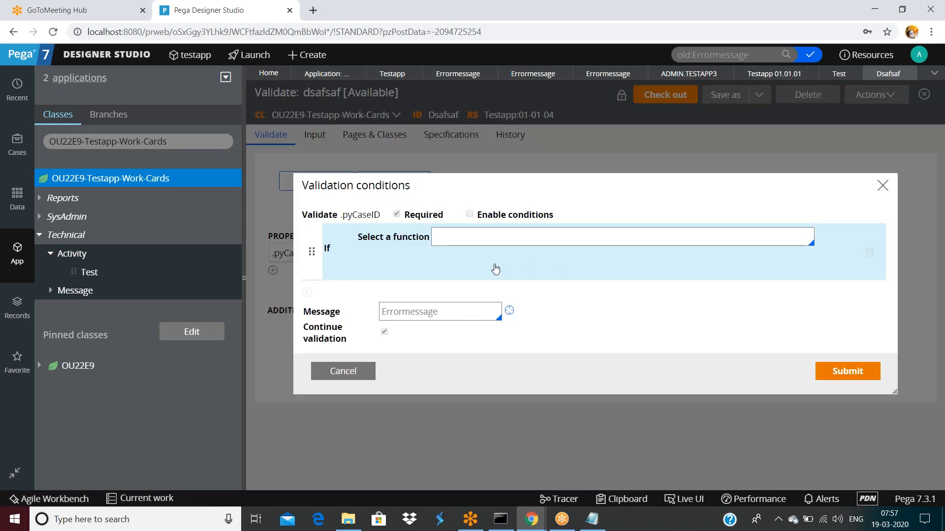
pyautogui.doubleClick(402, 318)
pyautogui.click(402, 317)
pyautogui.doubleClick(402, 318)
pyautogui.click(402, 317)
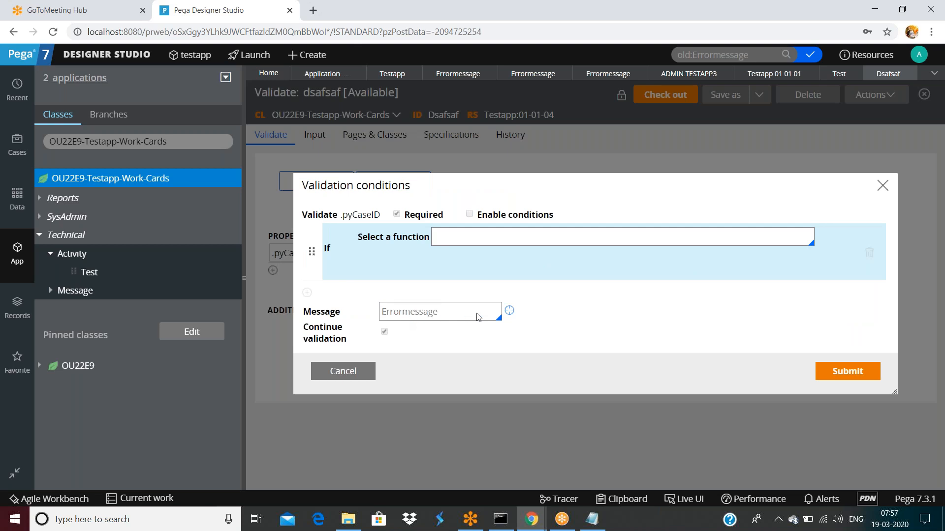
pyautogui.click(509, 311)
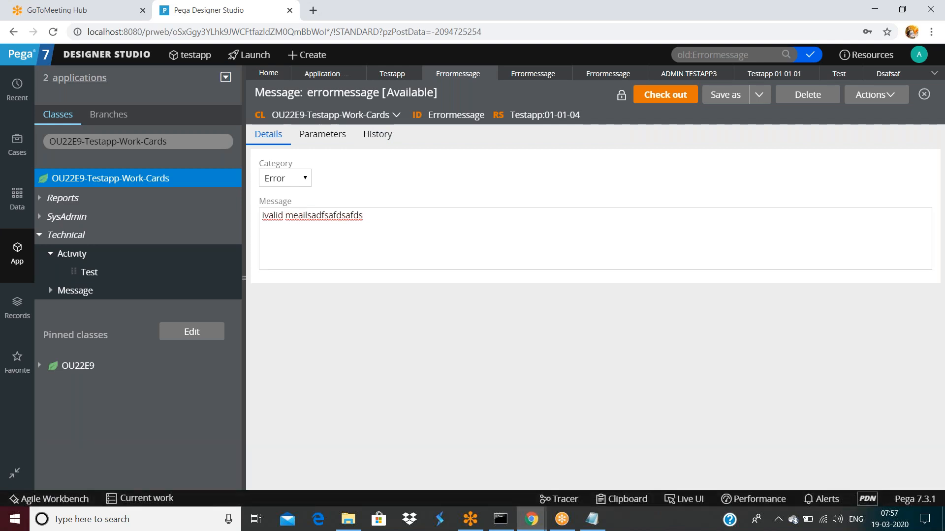
pyautogui.click(243, 279)
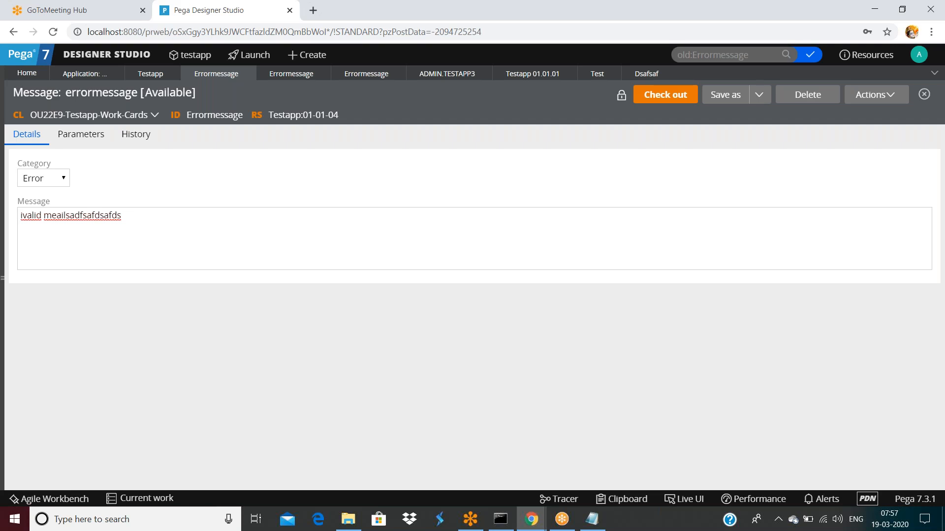
# Step: Close the test activity and inspect pyCaseID's validation conditions, discarding any message edits
pyautogui.click(596, 75)
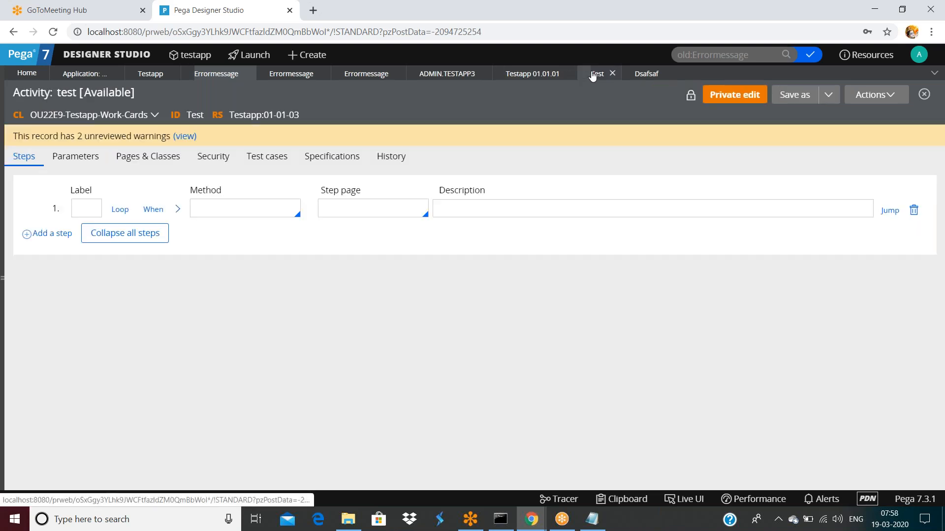
pyautogui.click(618, 74)
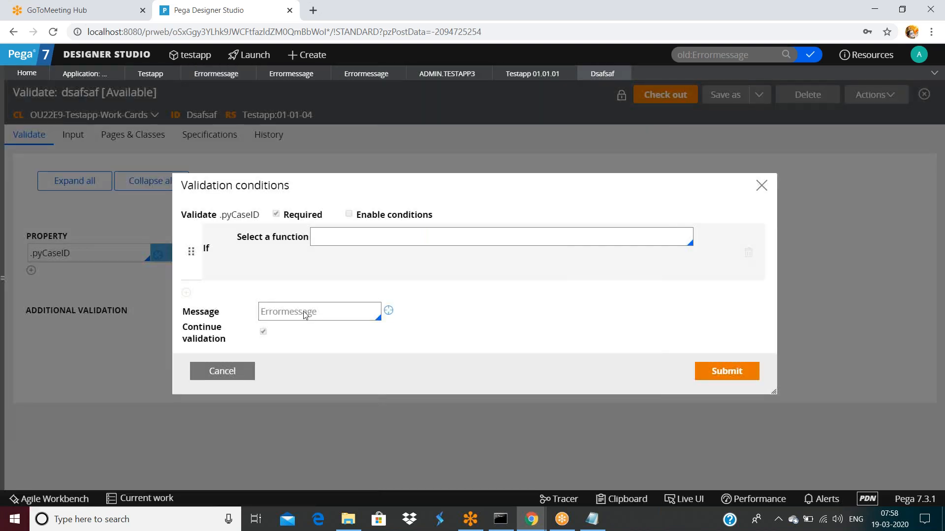
pyautogui.doubleClick(331, 317)
pyautogui.click(228, 372)
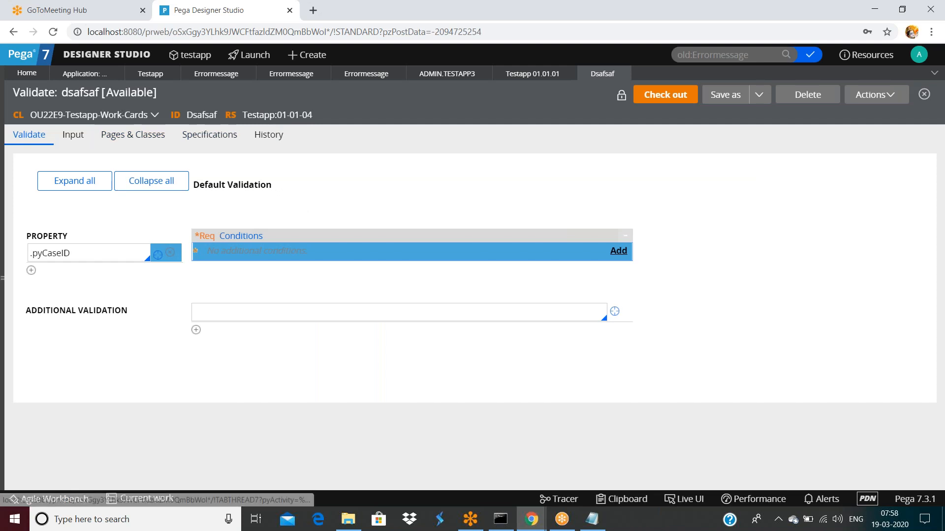
pyautogui.doubleClick(199, 115)
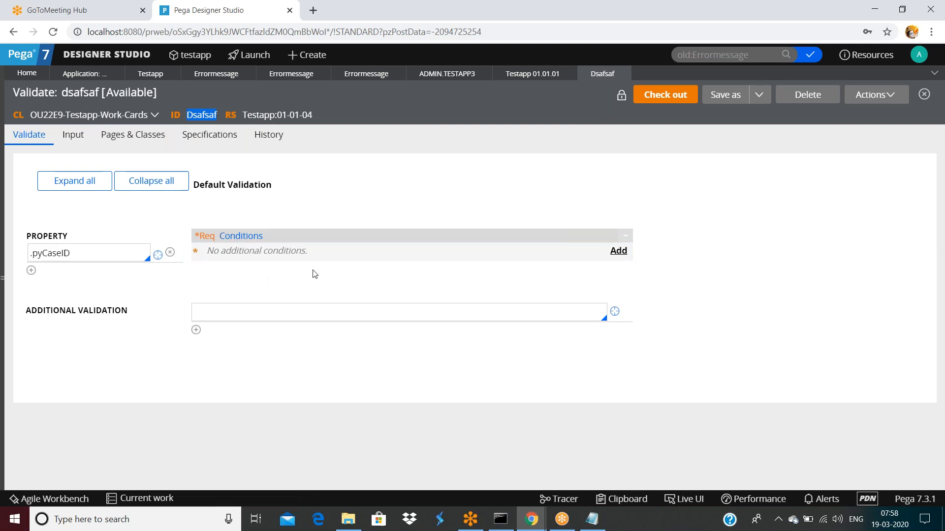
pyautogui.click(618, 252)
pyautogui.doubleClick(344, 315)
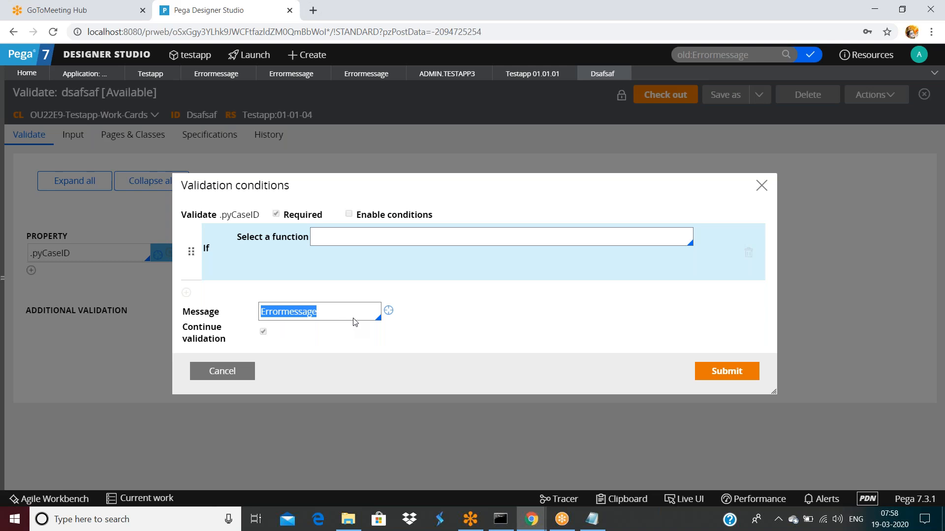
pyautogui.press('BackSpace')
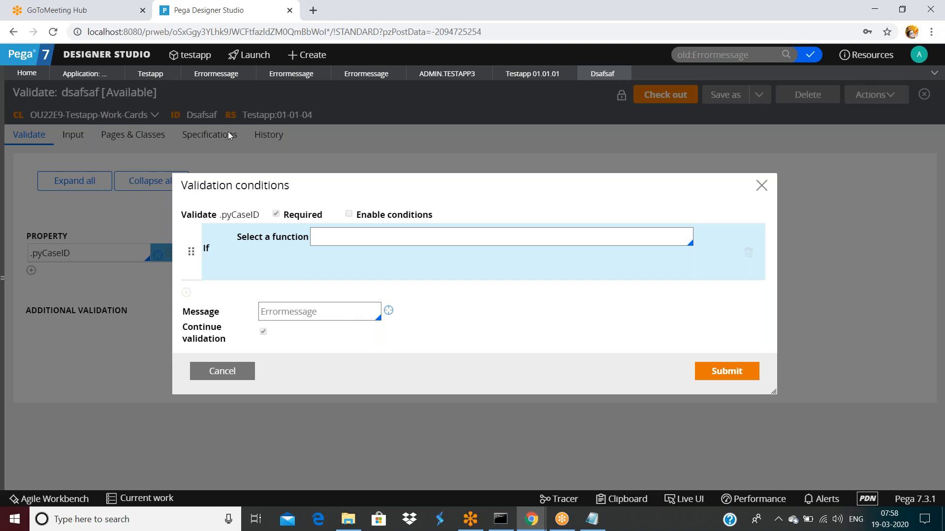
pyautogui.click(223, 376)
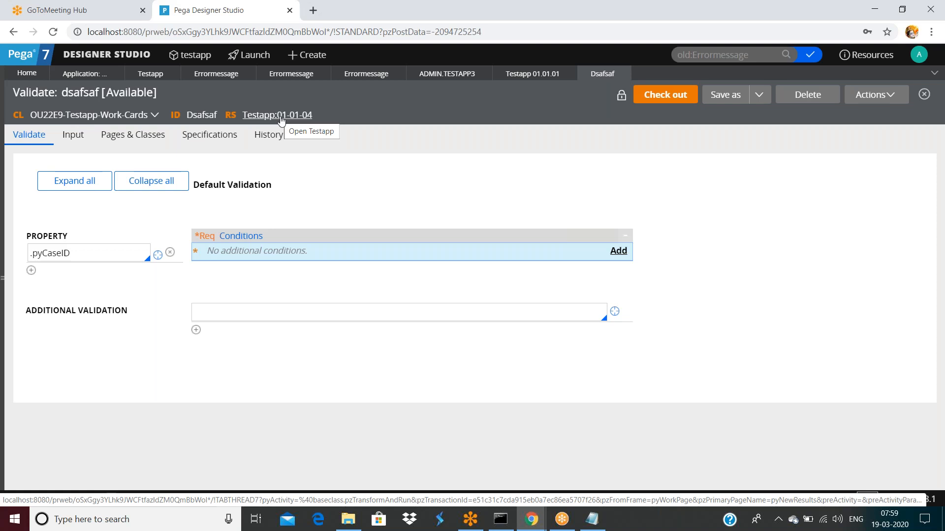
# Step: Reopen pyCaseID's validation conditions and open the referenced Errormessage message rule
pyautogui.click(618, 251)
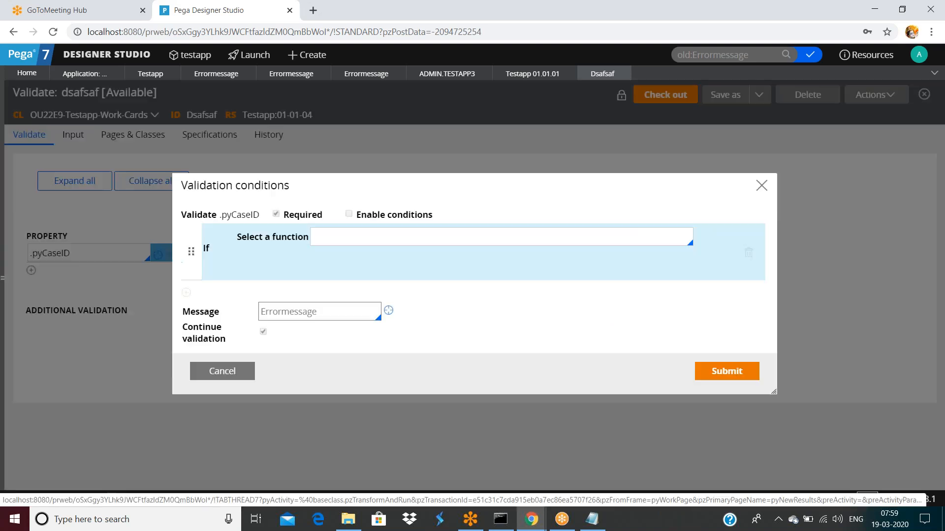
pyautogui.doubleClick(336, 311)
pyautogui.click(338, 318)
pyautogui.doubleClick(337, 318)
pyautogui.click(388, 312)
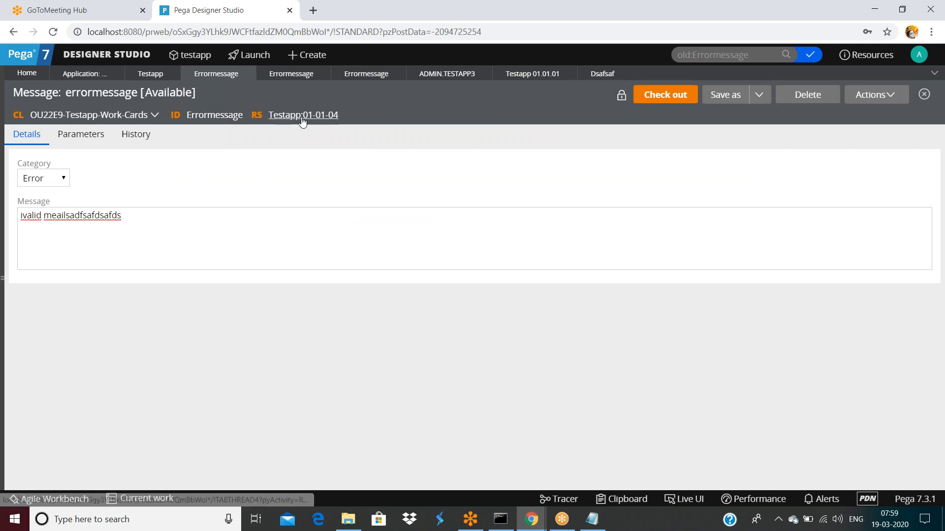
# Step: Delete the errormessage Message rule from Testapp:01-01-04 with reason 'nr'
pyautogui.click(807, 95)
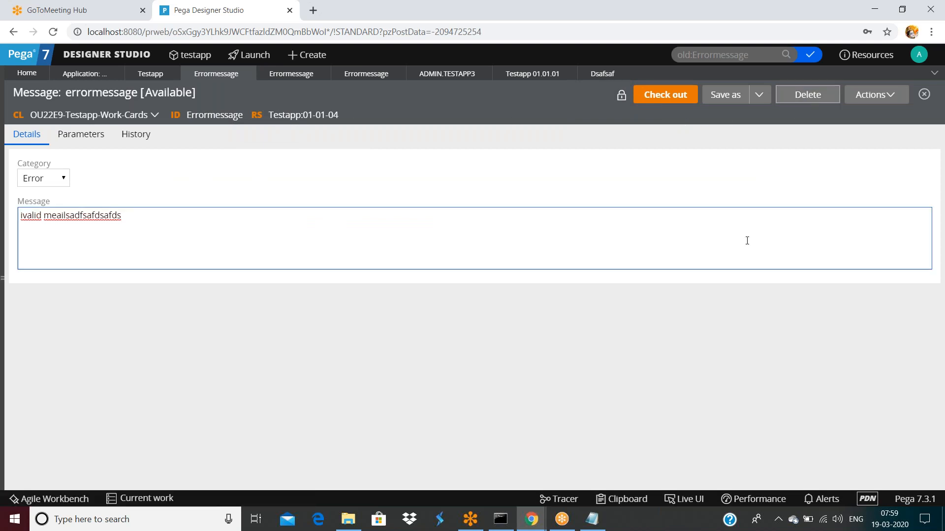
pyautogui.write('nr')
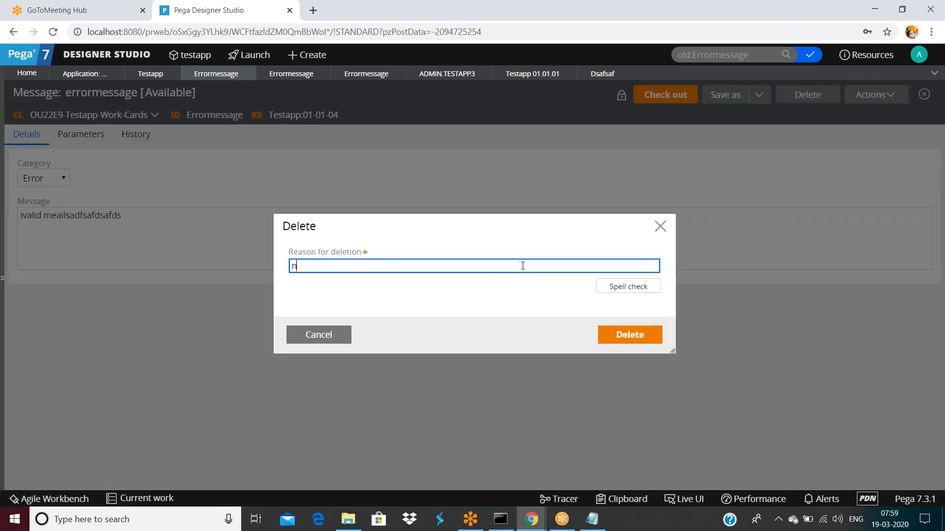
pyautogui.click(644, 339)
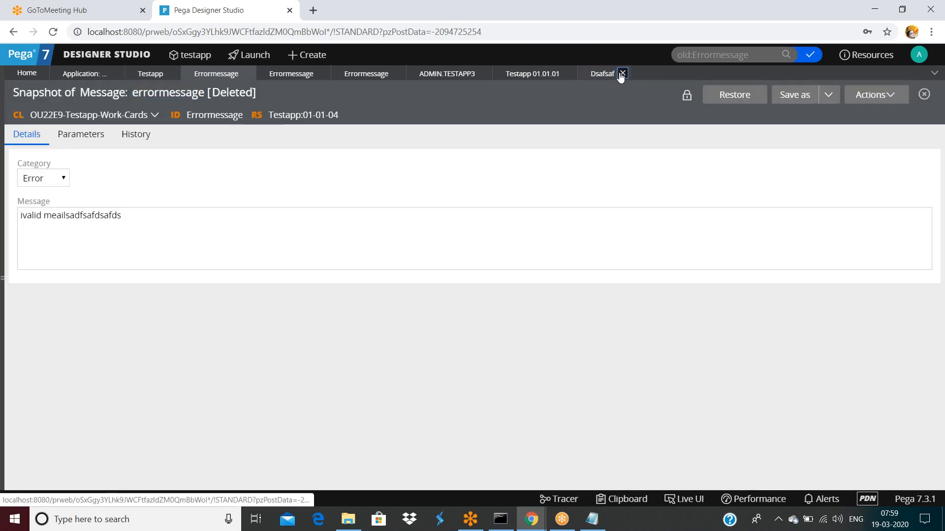
# Step: Close the Dsafsaf tab and dismiss the browser's password prompt
pyautogui.click(623, 73)
pyautogui.click(870, 136)
pyautogui.click(454, 75)
# Step: Look through the open tabs, including the other errormessage rule and the Testapp ruleset
pyautogui.click(509, 78)
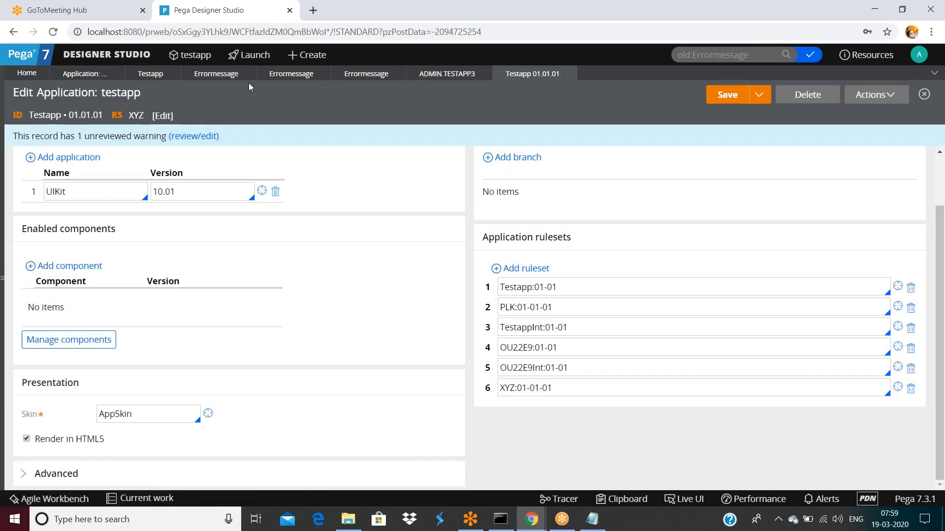
pyautogui.click(352, 75)
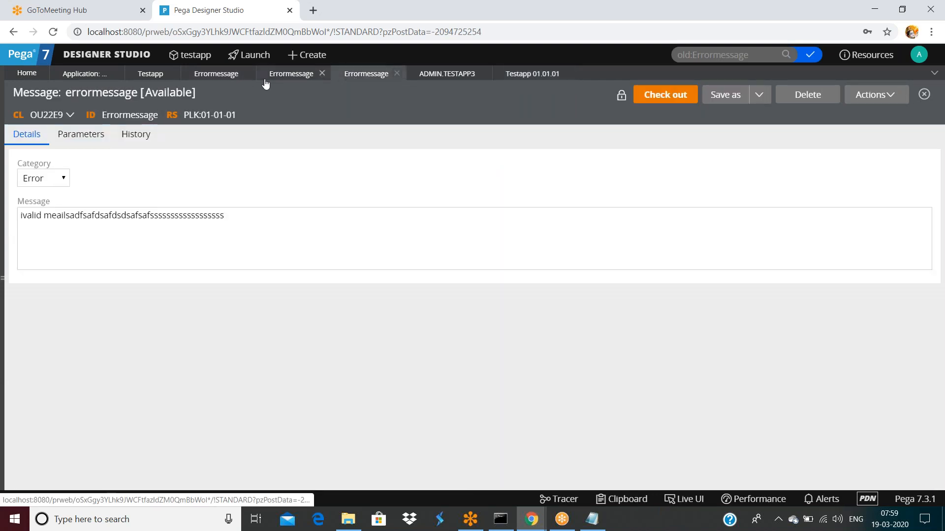
pyautogui.click(227, 75)
pyautogui.click(150, 75)
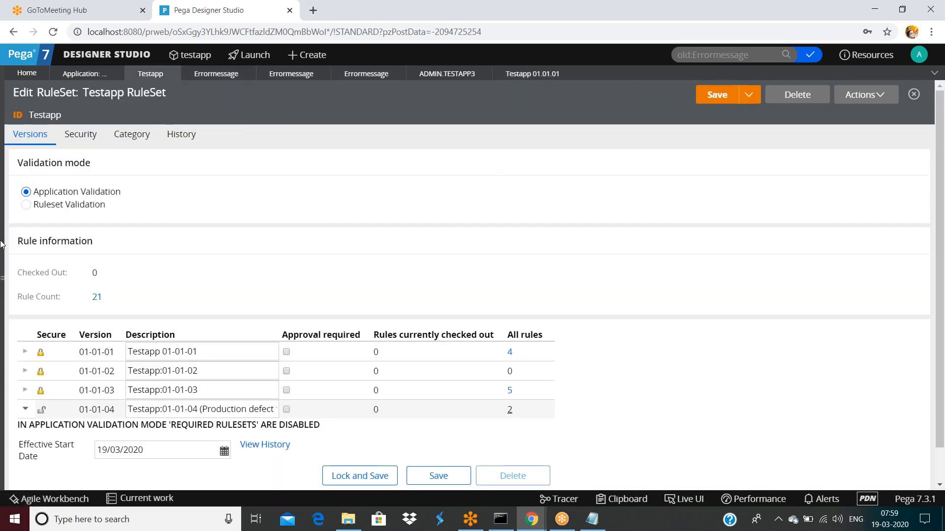
# Step: Reopen dsafsaf from Recent and open the message rule its pyCaseID validation now uses
pyautogui.click(4, 280)
pyautogui.click(20, 106)
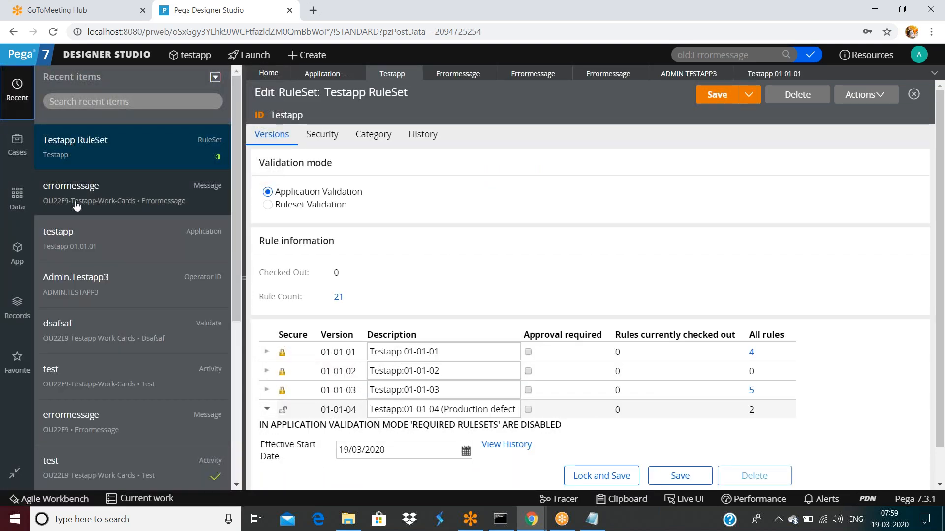
pyautogui.click(75, 324)
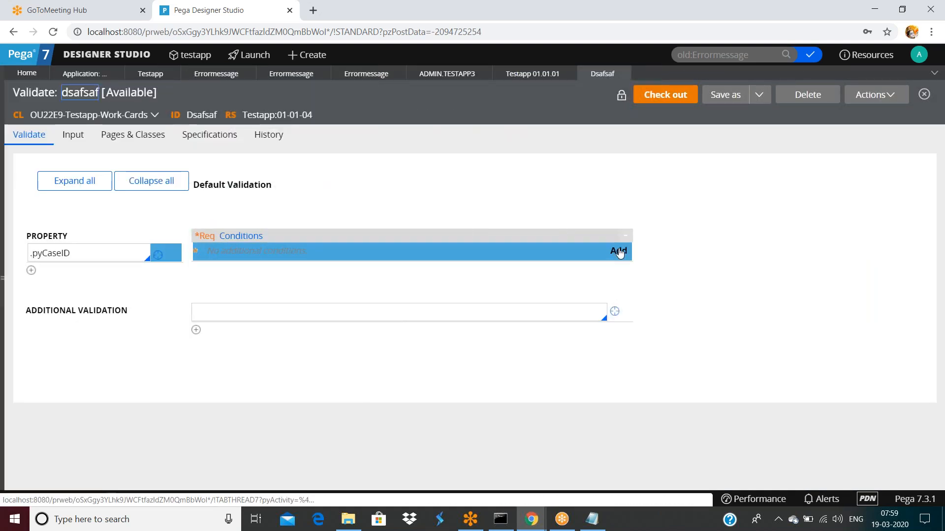
pyautogui.click(456, 260)
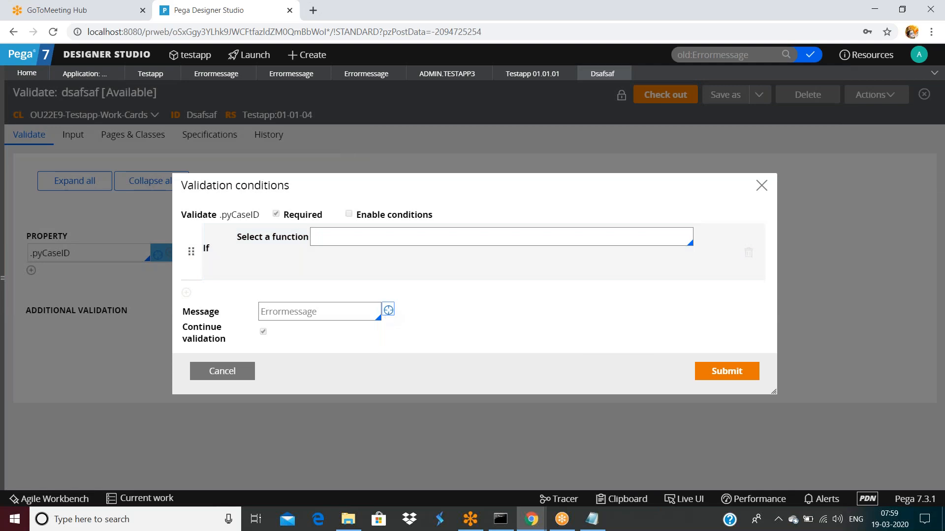
pyautogui.click(386, 311)
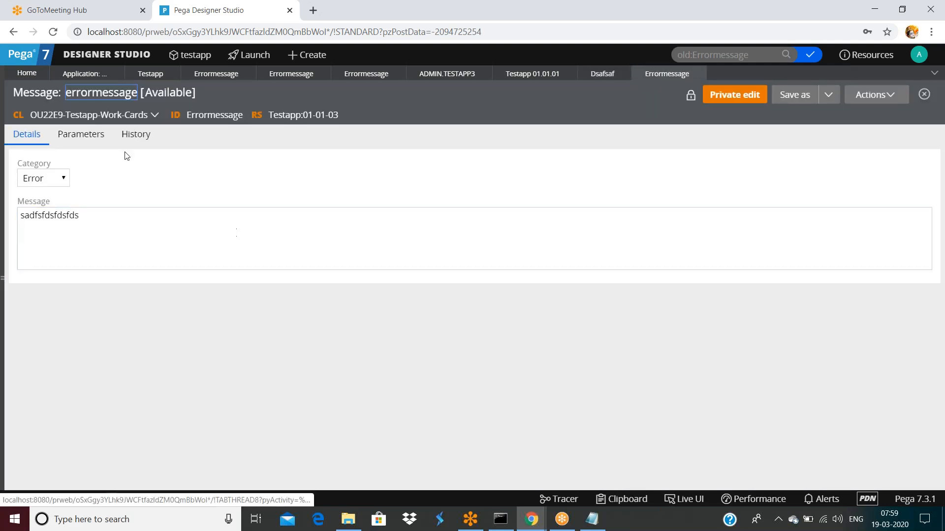
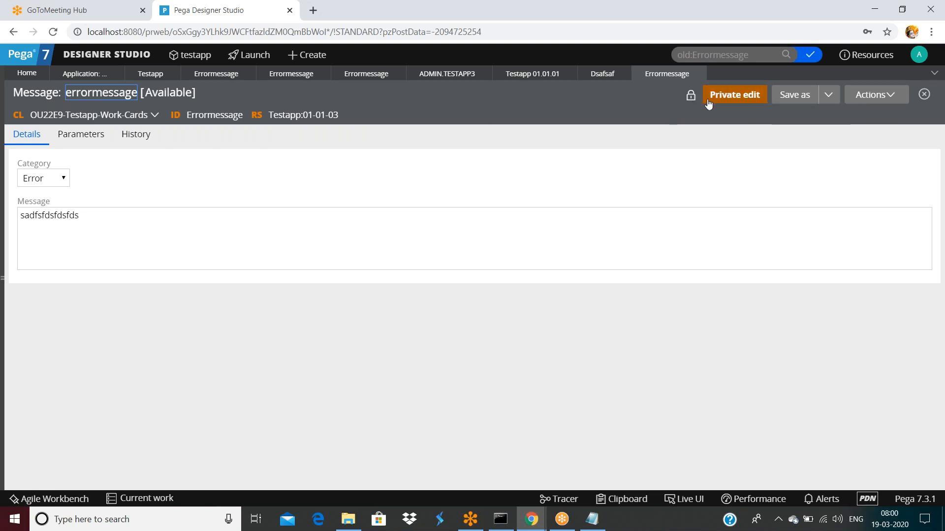
# Step: Unlock Testapp version 01-01-03 with the ruleset password, save the ruleset, and return to the errormessage rule
pyautogui.click(310, 115)
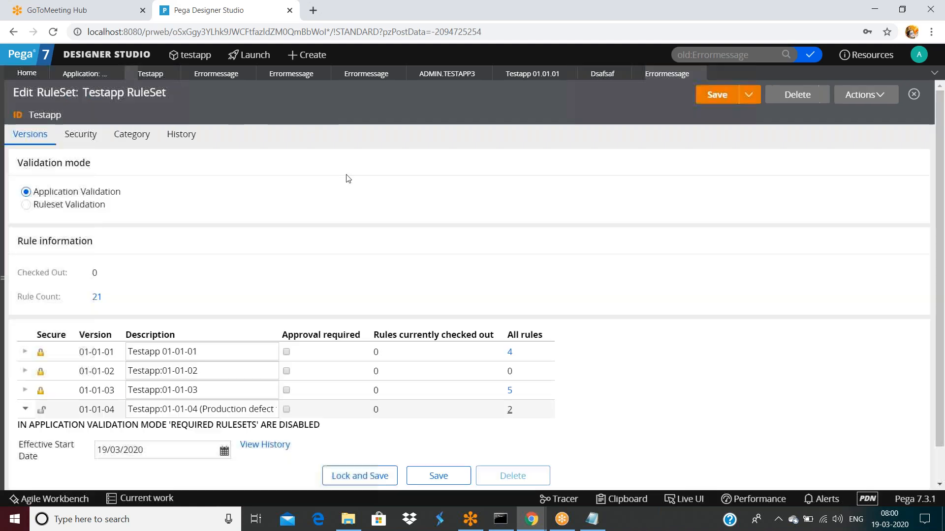
pyautogui.click(25, 391)
pyautogui.scroll(-2, 111, 392)
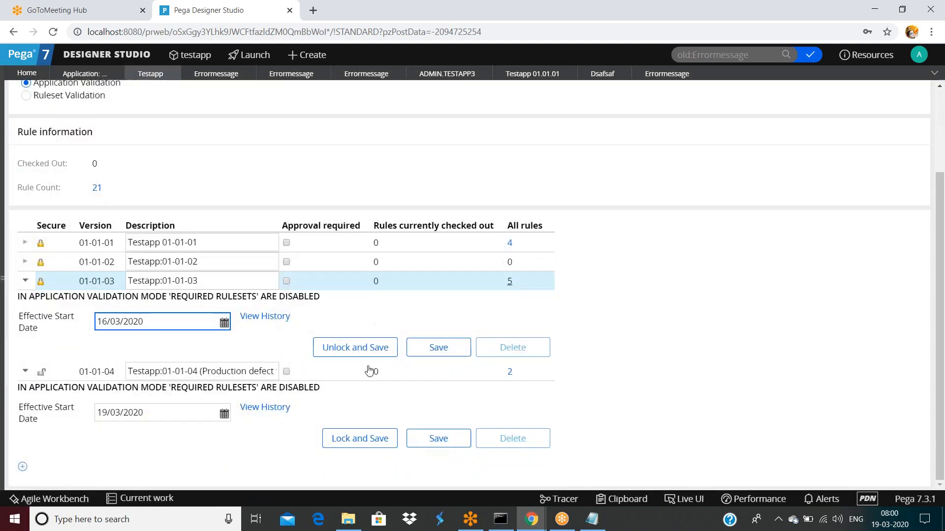
pyautogui.click(354, 347)
pyautogui.click(426, 281)
pyautogui.write('rule')
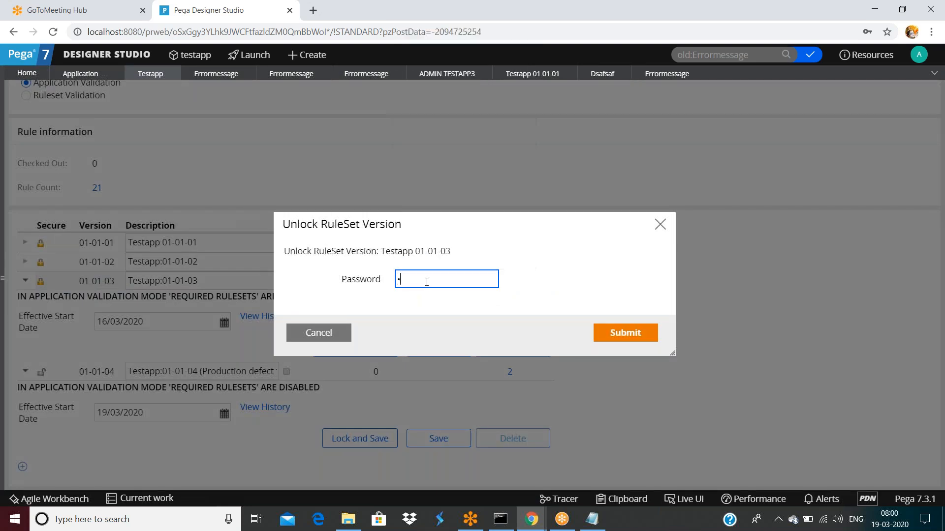
pyautogui.click(623, 333)
pyautogui.click(438, 357)
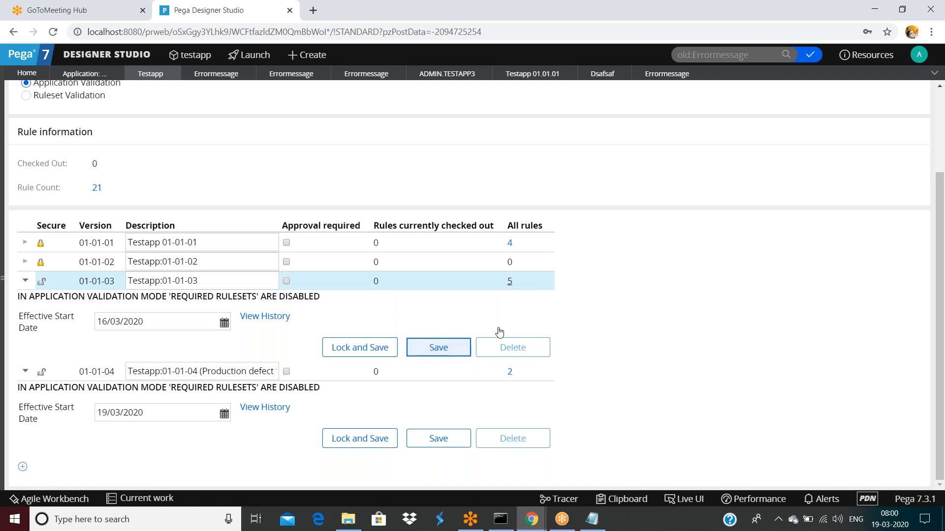
pyautogui.click(667, 73)
pyautogui.click(875, 95)
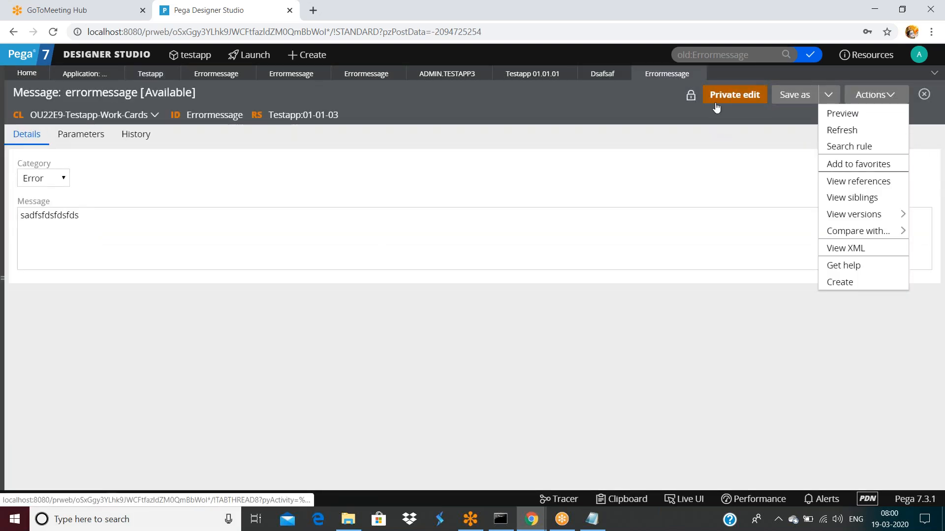
# Step: Refresh the errormessage rule and delete its Testapp 01-01-03 version with reason 'nf'
pyautogui.click(841, 130)
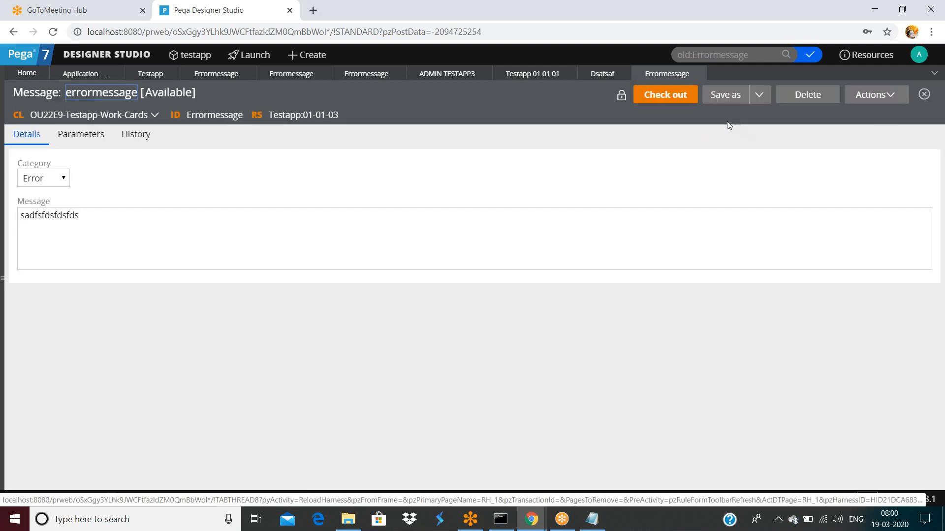
pyautogui.click(801, 105)
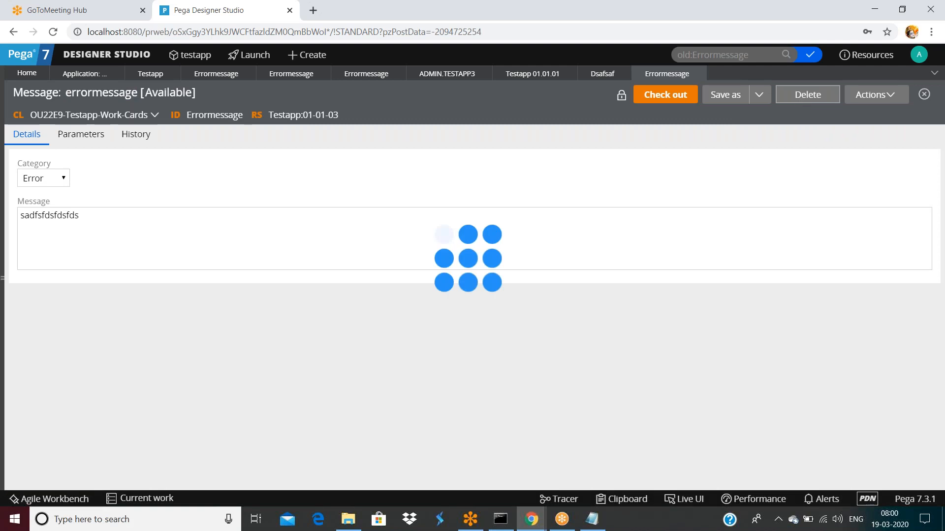
pyautogui.click(424, 268)
pyautogui.write('nf')
pyautogui.click(616, 337)
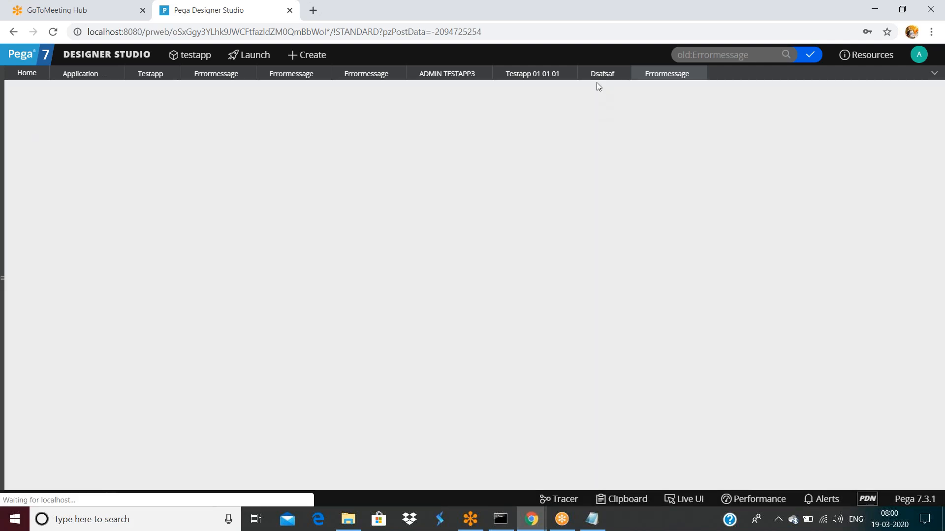
# Step: Open the errormessage rule referenced by Dsafsaf and delete its 01-01-04 version with reason 'nr'
pyautogui.click(598, 77)
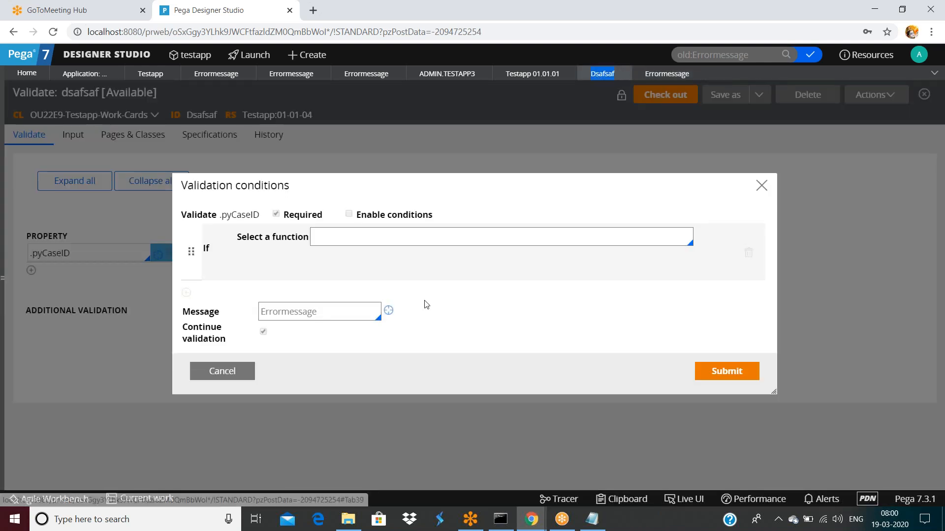
pyautogui.click(388, 310)
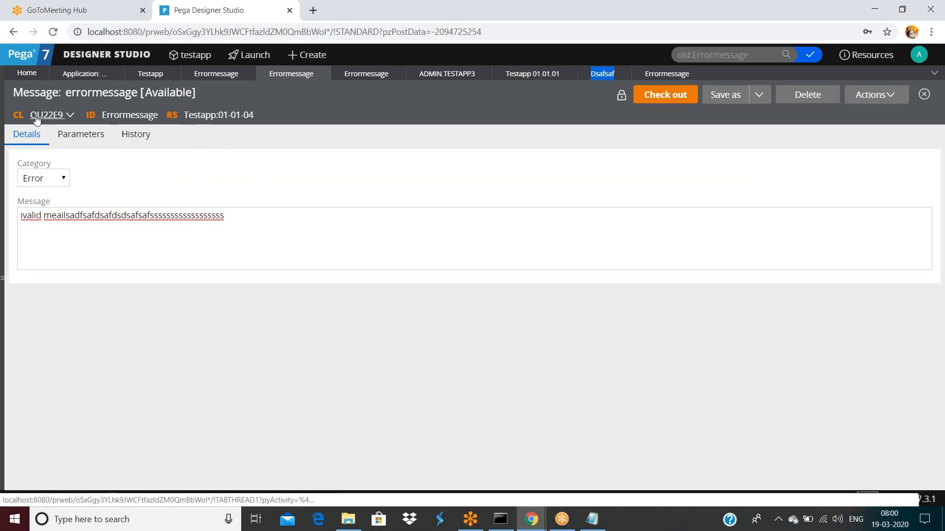
pyautogui.click(807, 95)
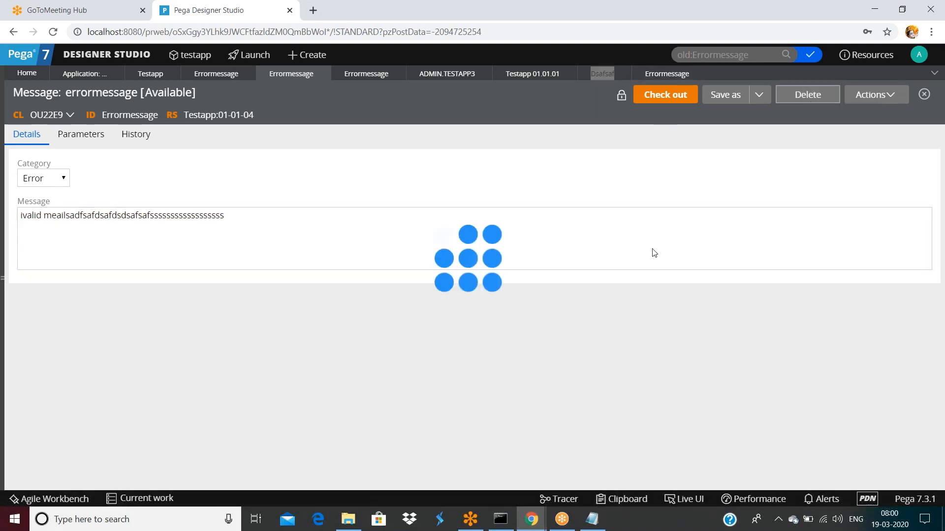
pyautogui.write('nr')
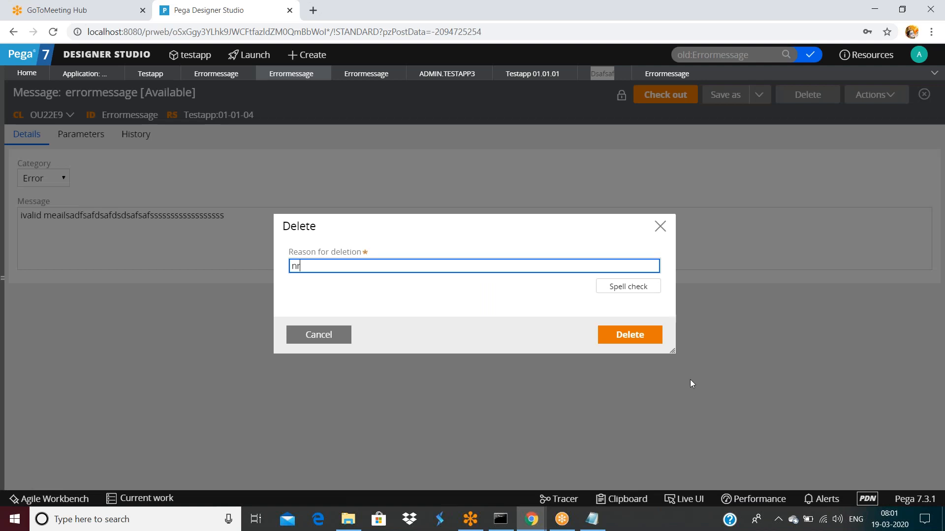
pyautogui.click(639, 338)
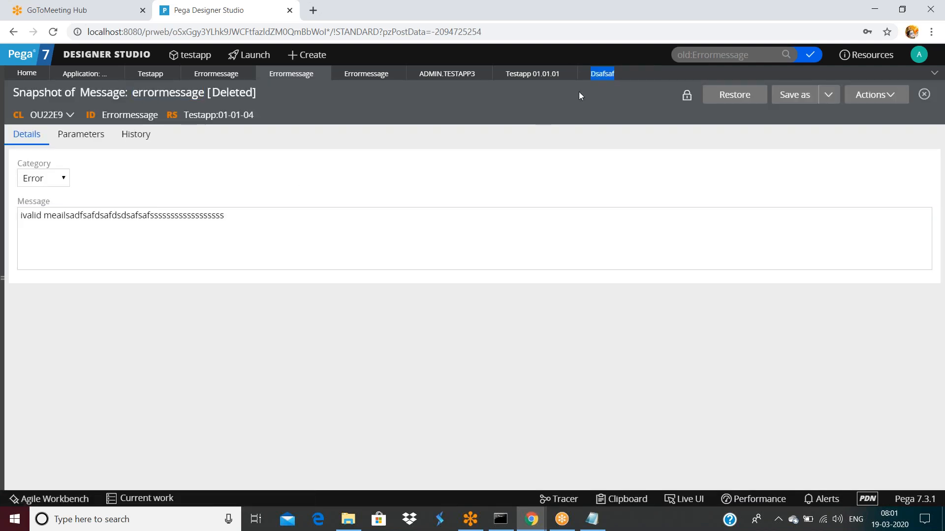
# Step: Open the referenced errormessage rule again and delete its PLK 01-01-01 version
pyautogui.click(602, 73)
pyautogui.click(389, 311)
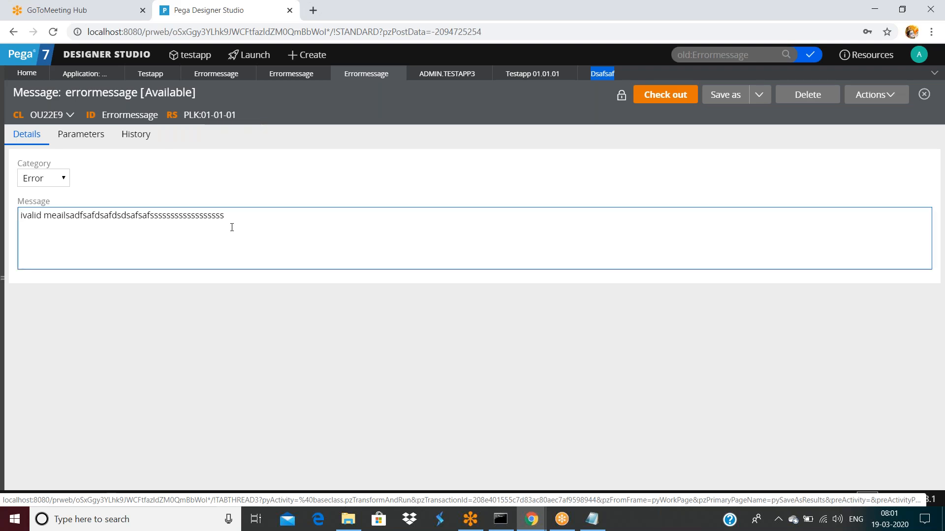
pyautogui.click(788, 97)
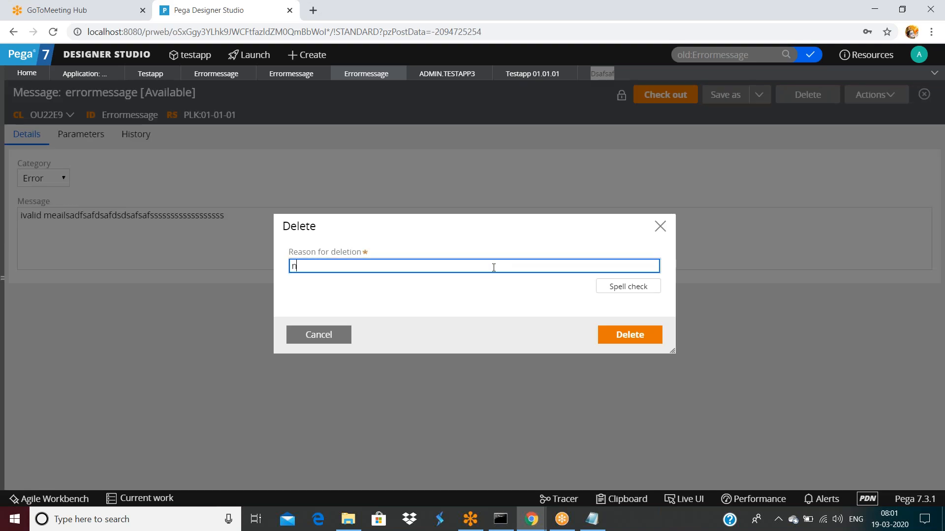
pyautogui.click(630, 334)
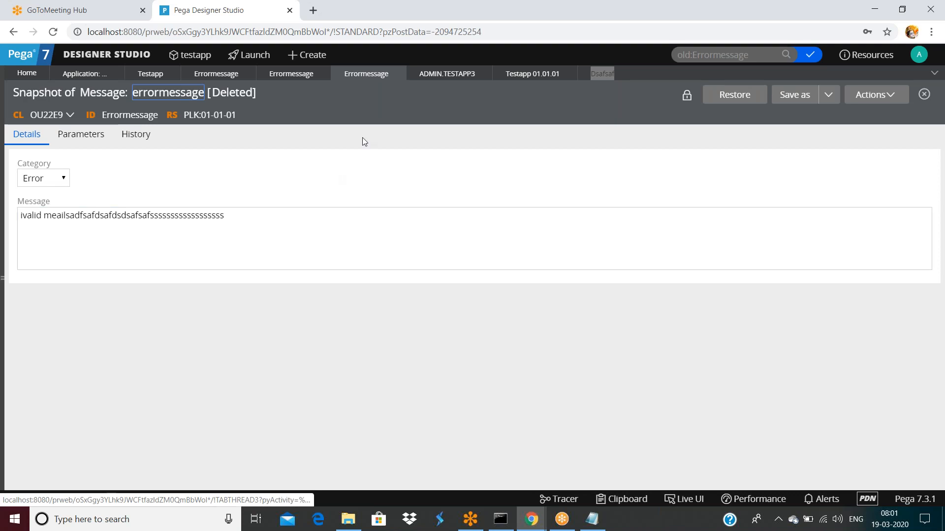
pyautogui.click(602, 73)
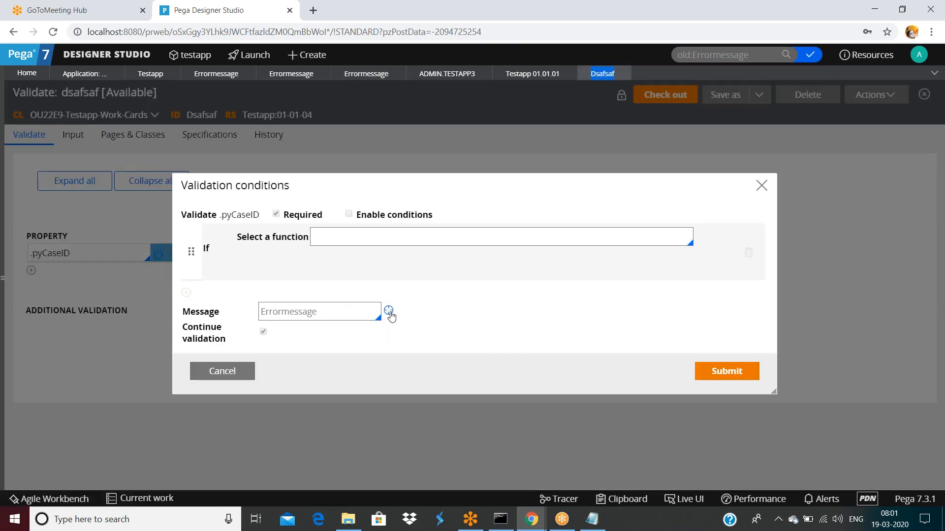
# Step: Discard the New Create Message form, cancel the .pyCaseID validation conditions, and switch to the testapp application
pyautogui.click(391, 316)
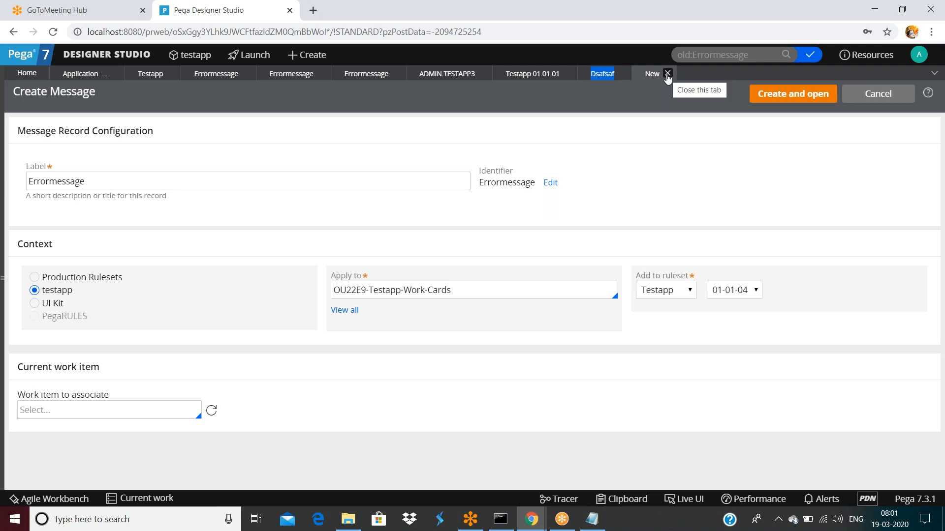
pyautogui.click(667, 73)
pyautogui.click(224, 372)
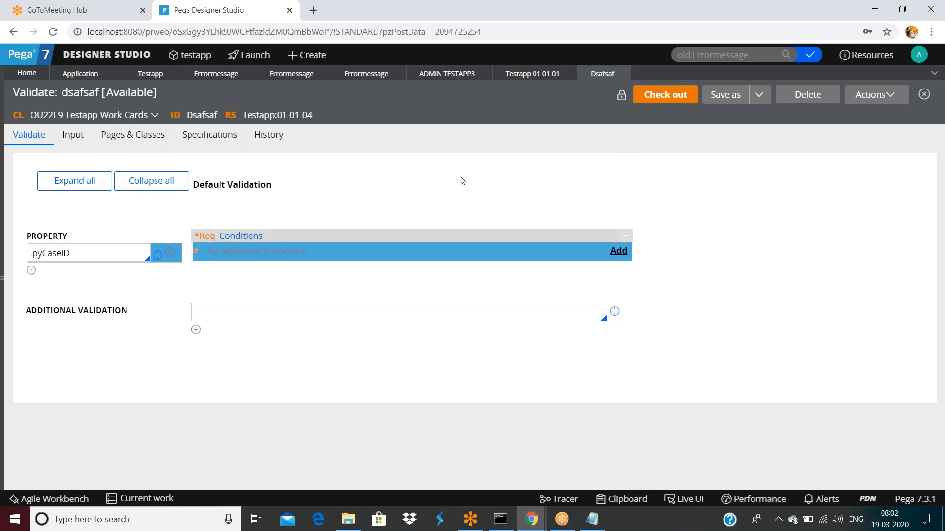
pyautogui.doubleClick(539, 76)
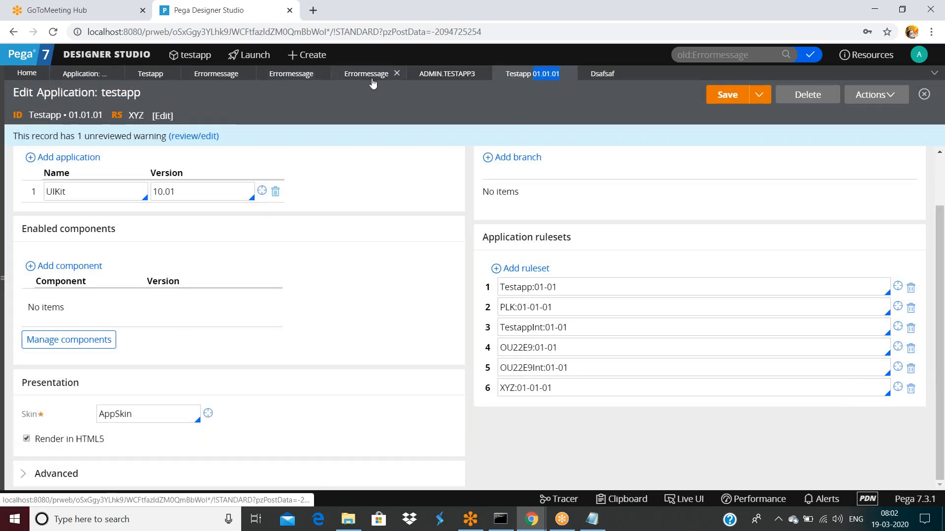
# Step: Close the leftover errormessage tabs and switch to the Testapp ruleset
pyautogui.click(398, 74)
pyautogui.click(323, 74)
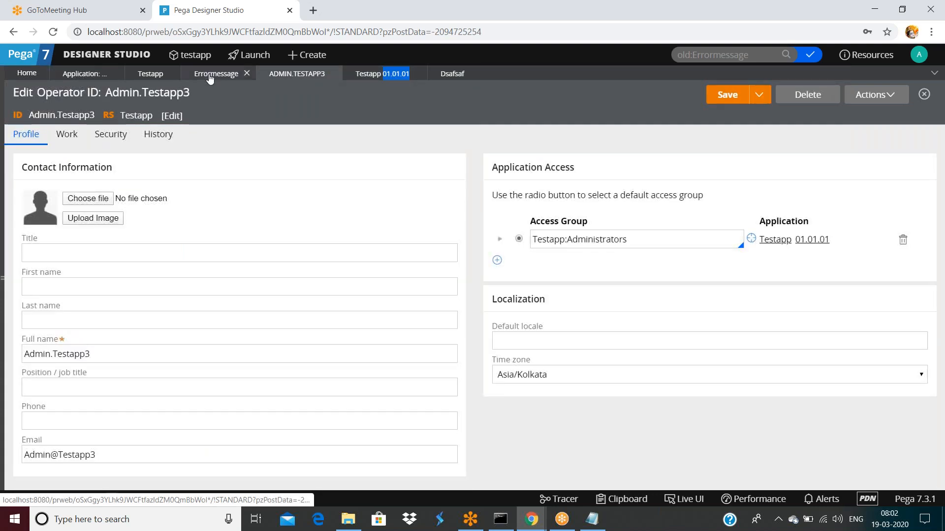
pyautogui.click(216, 74)
pyautogui.click(247, 74)
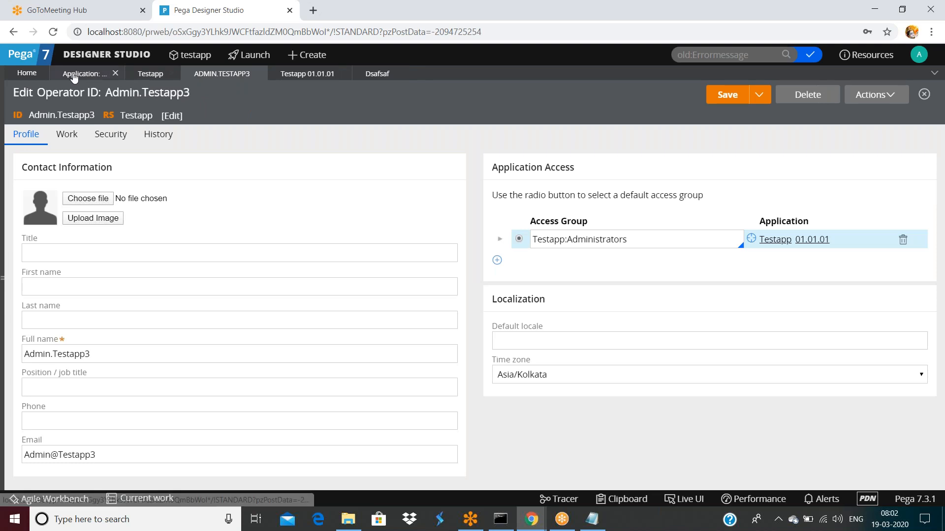
pyautogui.click(148, 75)
# Step: Lock version 01-01-03 with the password; the attempt to lock 01-01-04 is refused
pyautogui.scroll(-3, 161, 302)
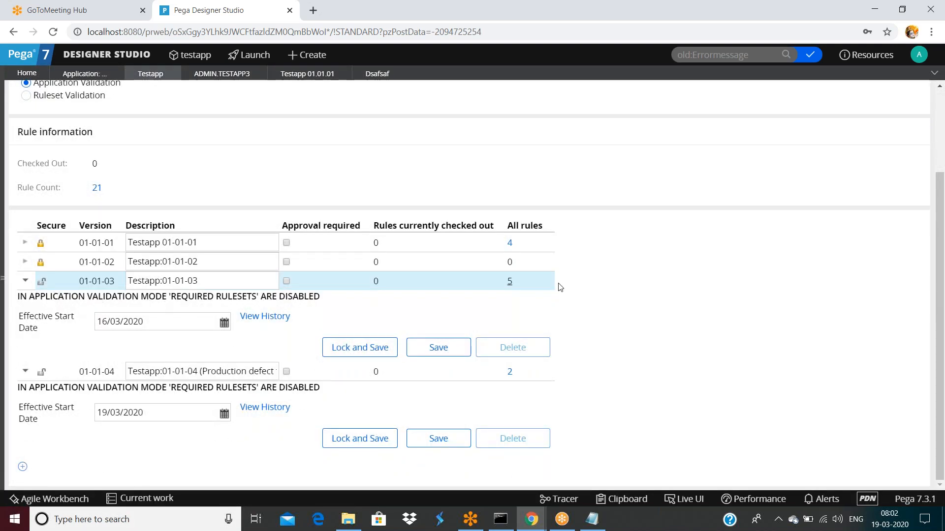
pyautogui.click(384, 349)
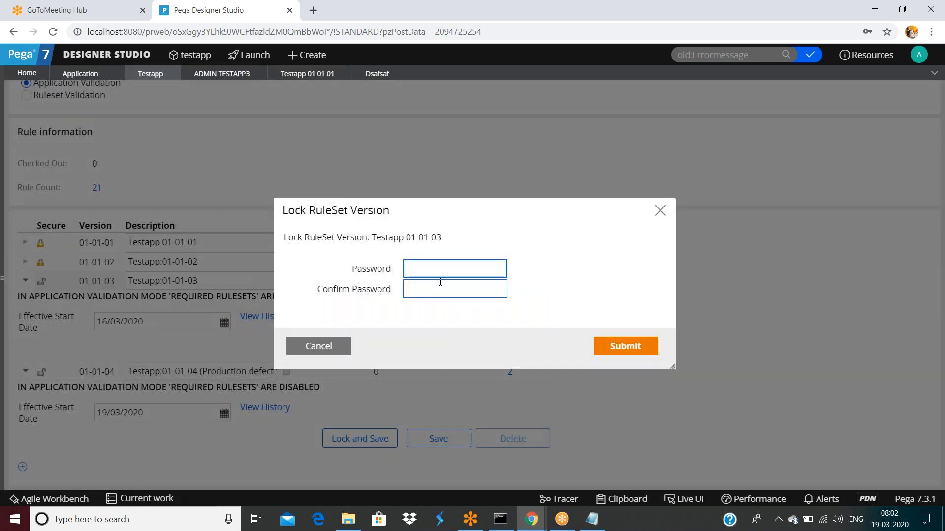
pyautogui.click(436, 270)
pyautogui.write('asdf')
pyautogui.press('Tab')
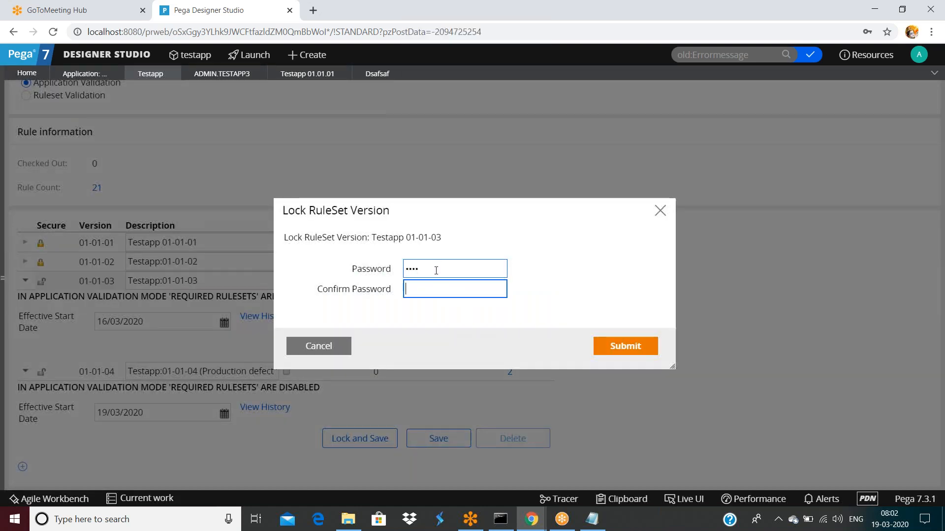
pyautogui.press('Return')
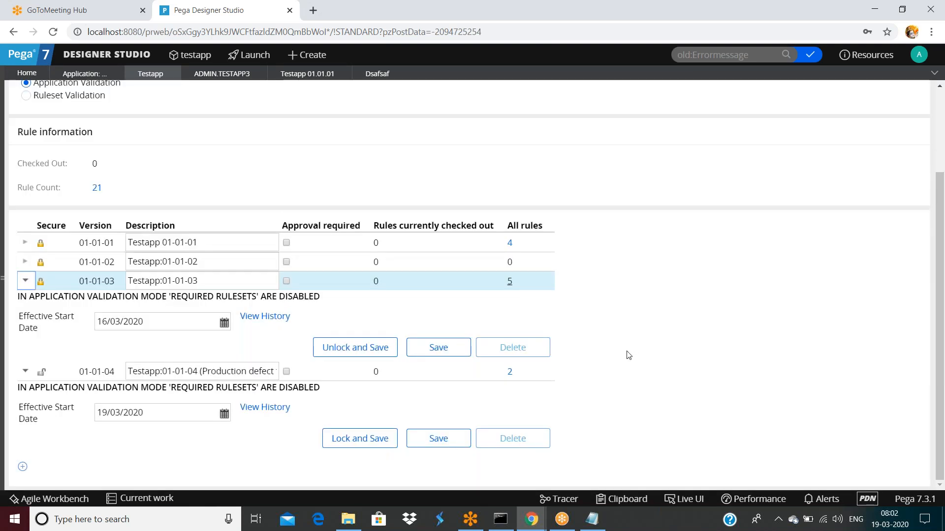
pyautogui.click(373, 439)
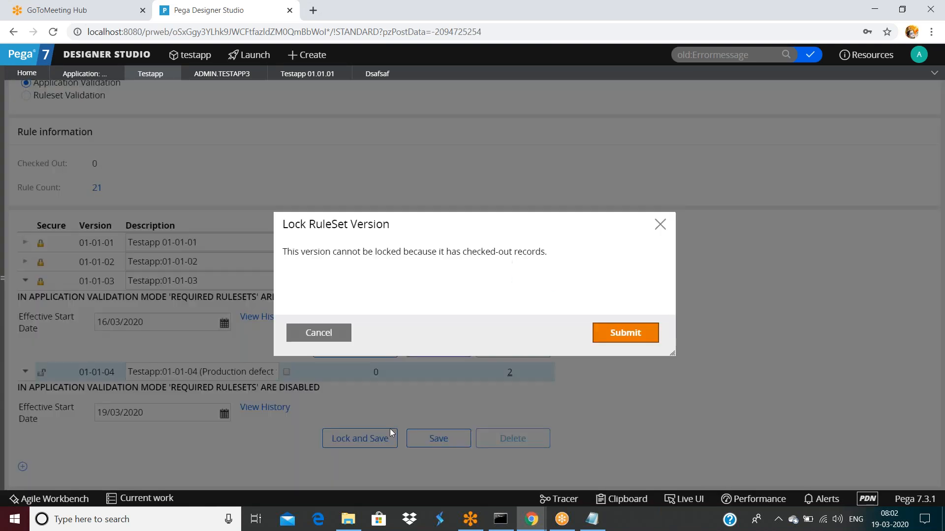
pyautogui.click(626, 333)
# Step: Save the Testapp ruleset and refresh it to show the Versions table without errors
pyautogui.scroll(2, 753, 280)
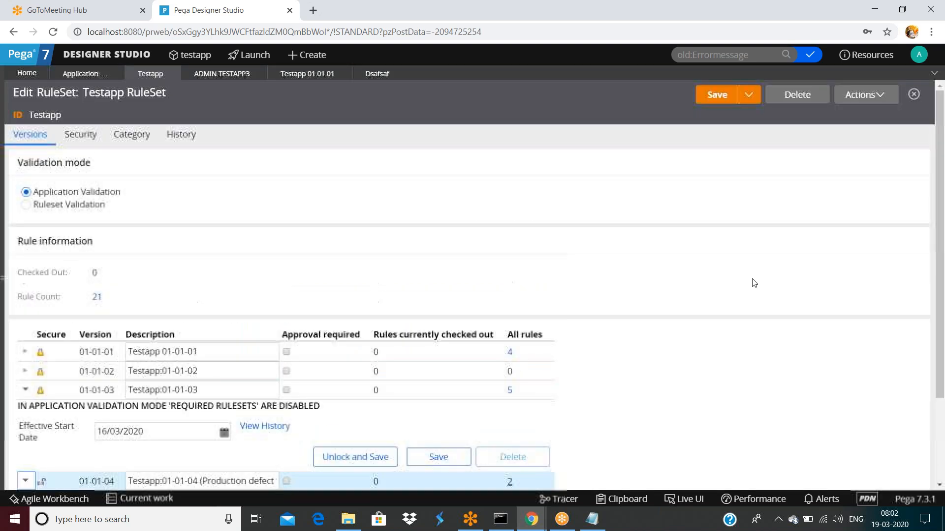
pyautogui.click(717, 96)
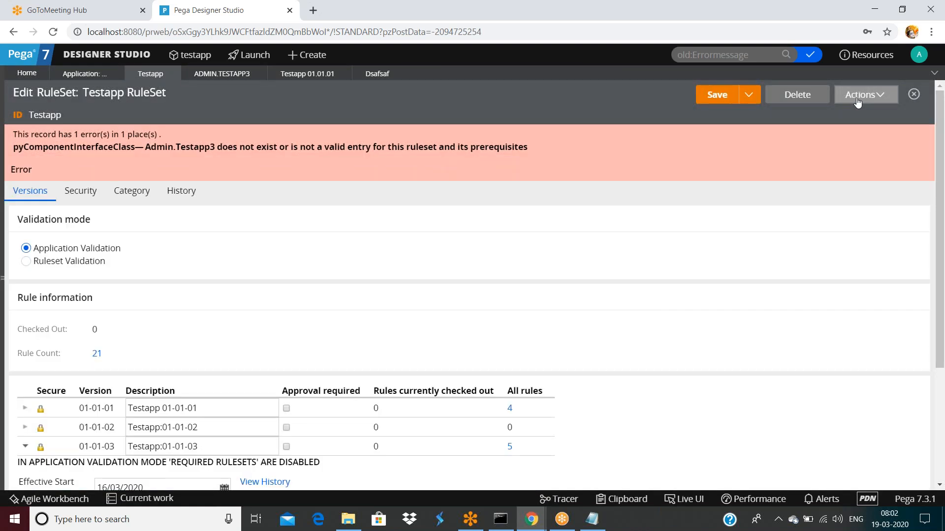
pyautogui.click(857, 99)
pyautogui.click(834, 114)
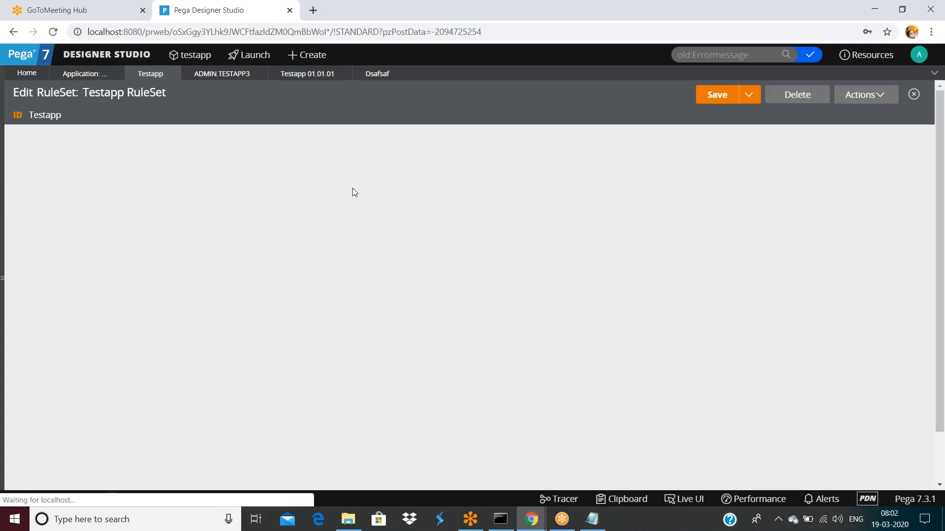
pyautogui.scroll(-1, 376, 228)
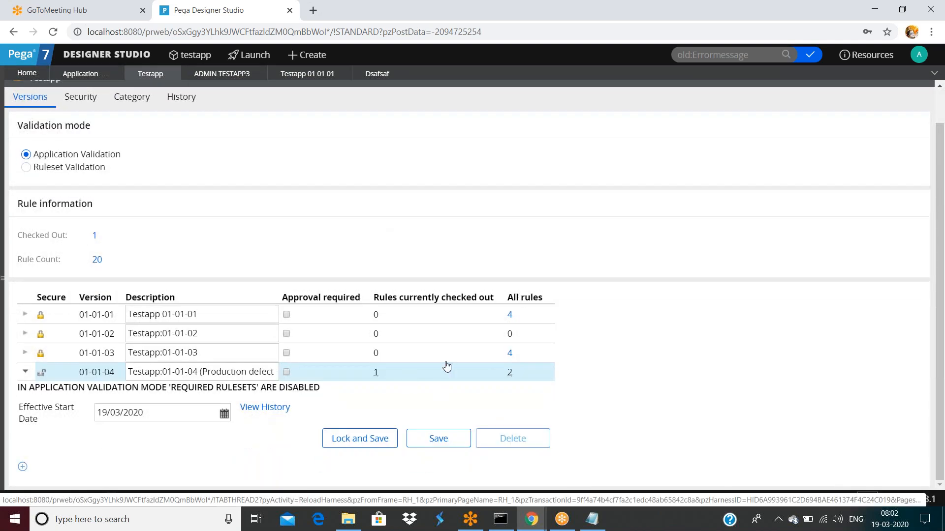
# Step: From the checked-out records list, check in the Test activity and go back to the Testapp versions
pyautogui.click(811, 58)
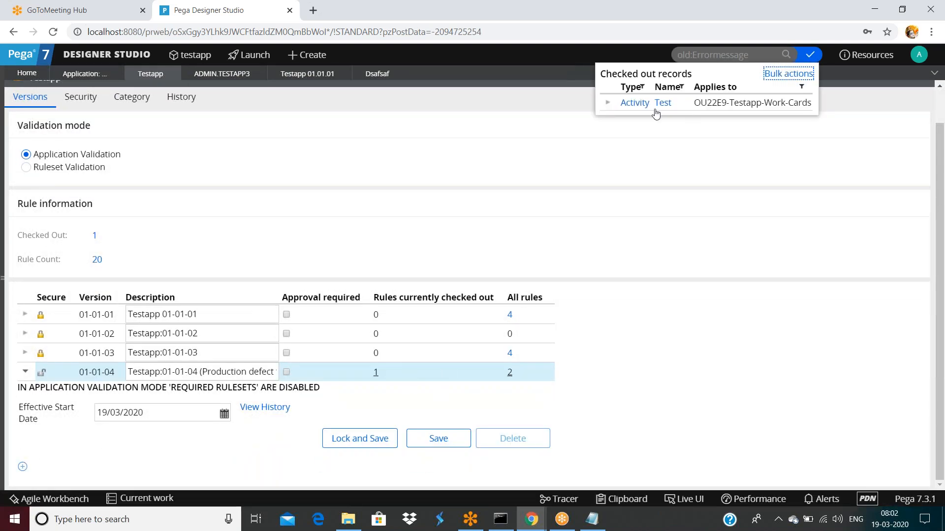
pyautogui.click(662, 103)
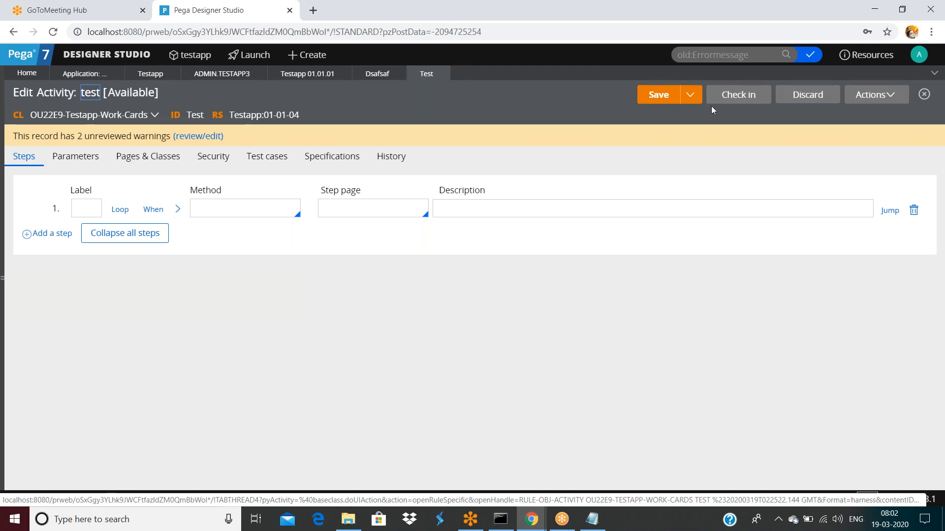
pyautogui.click(730, 102)
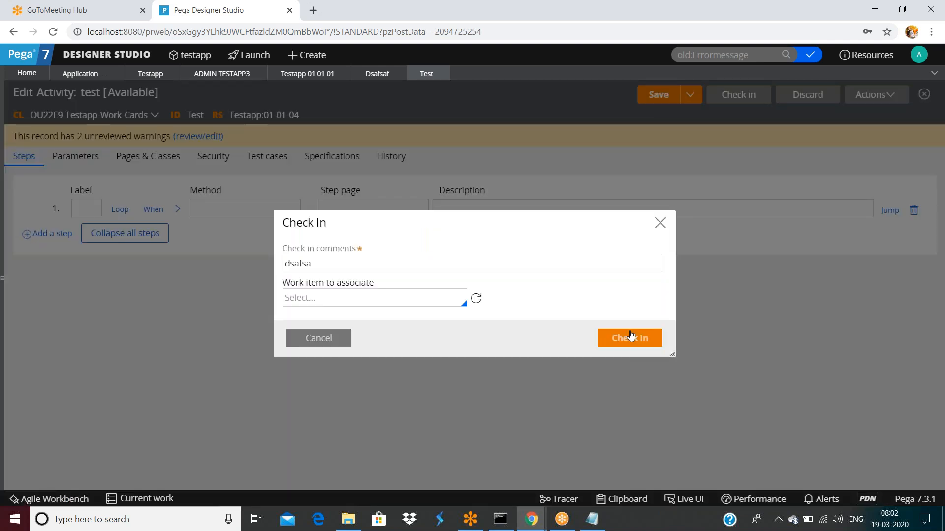
pyautogui.click(630, 337)
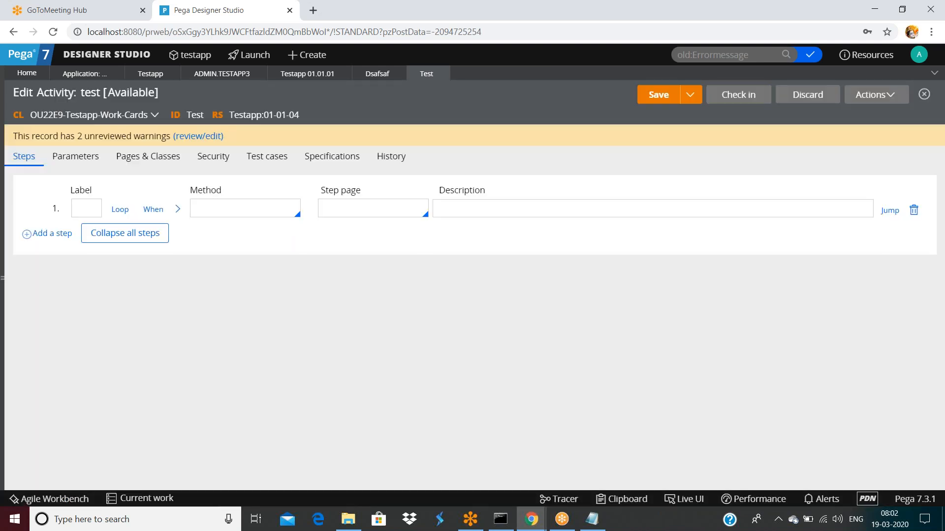
pyautogui.click(145, 76)
pyautogui.scroll(-1, 377, 339)
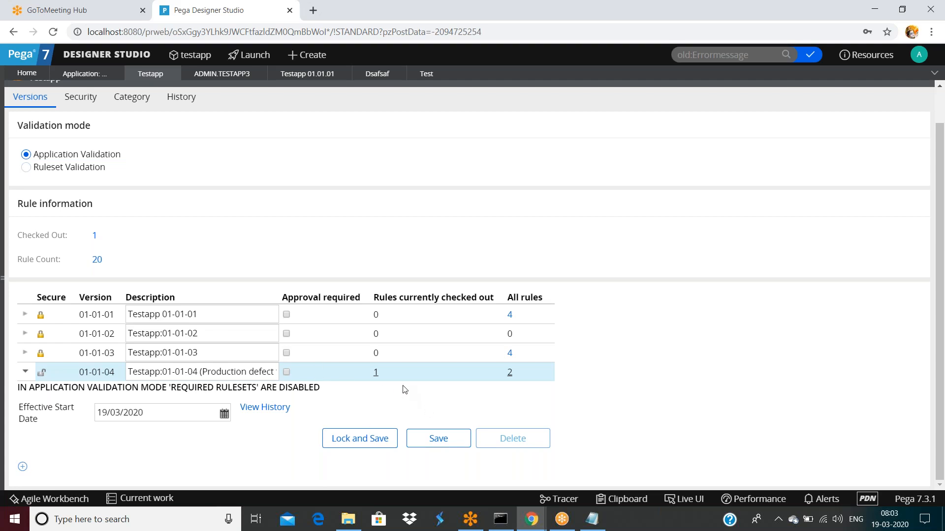
# Step: Try to lock and save version 01-01-04 with the password; the lock fails
pyautogui.click(359, 439)
pyautogui.click(418, 270)
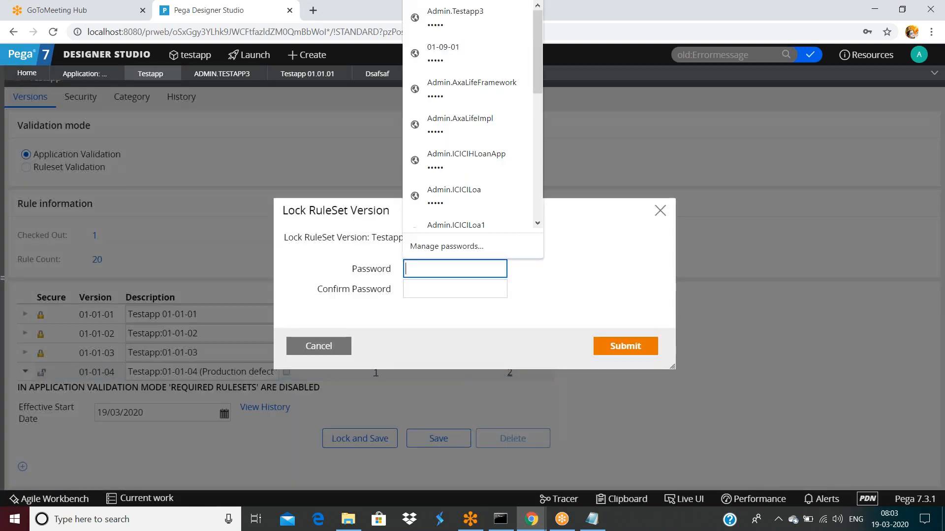
pyautogui.write('••••')
pyautogui.click(418, 291)
pyautogui.write('••••')
pyautogui.click(617, 349)
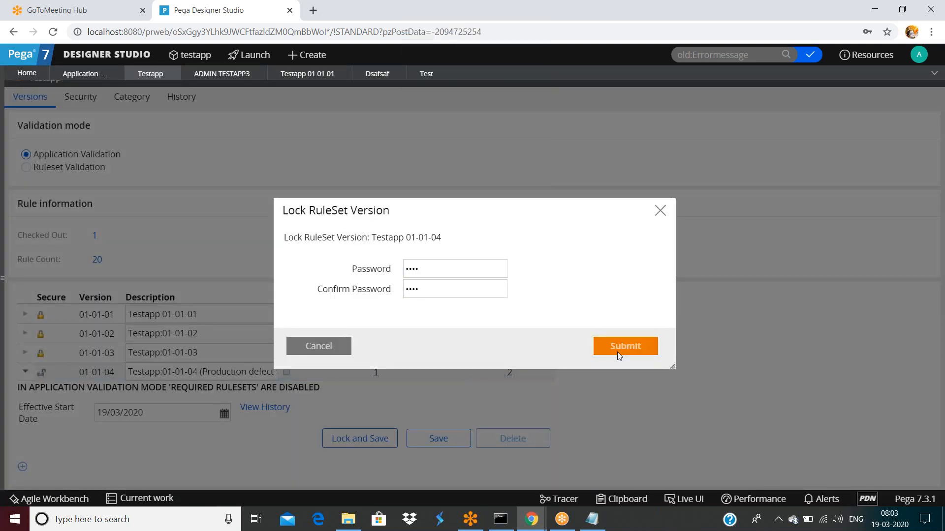
pyautogui.click(340, 367)
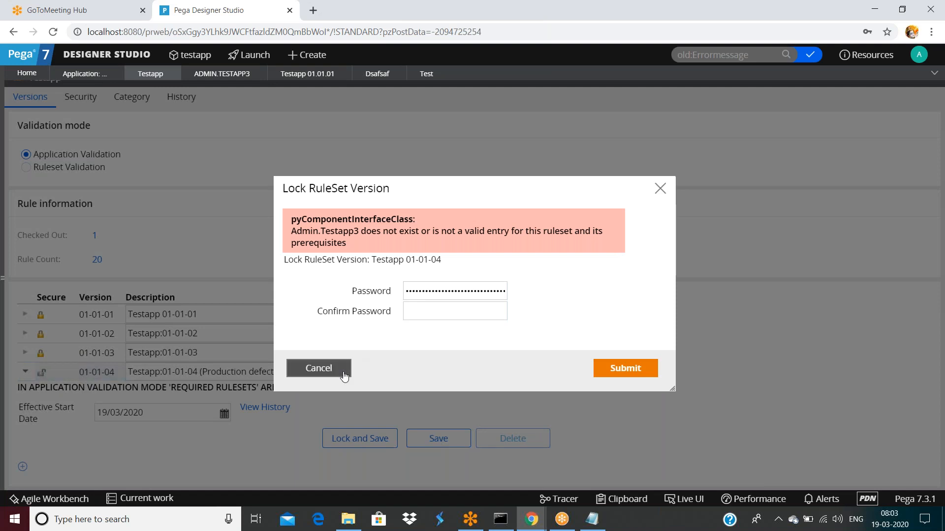
# Step: Refresh the RuleSet and retry locking 01-01-04, which fails again
pyautogui.click(862, 94)
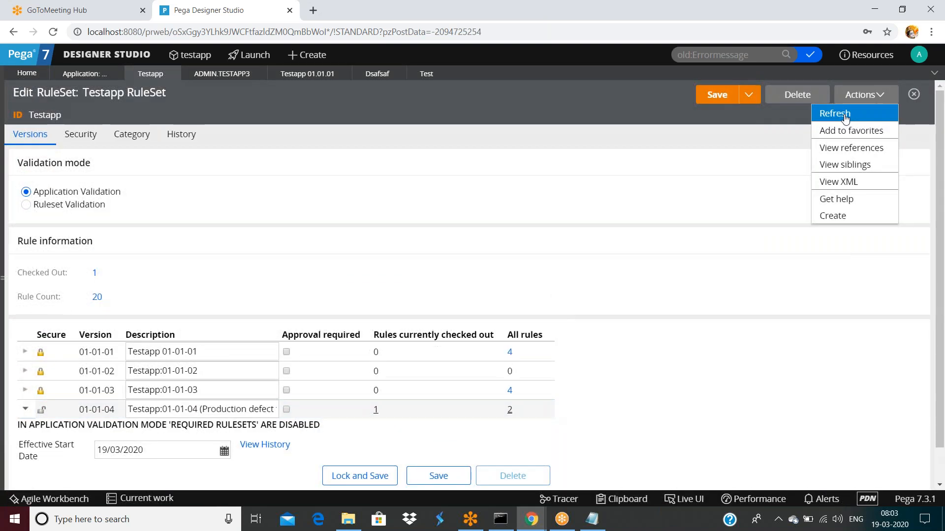
pyautogui.click(842, 112)
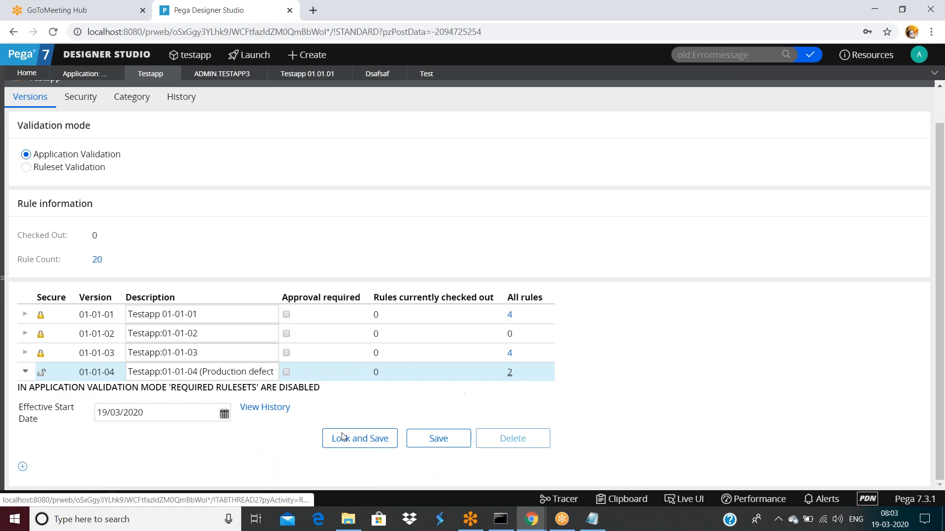
pyautogui.click(257, 371)
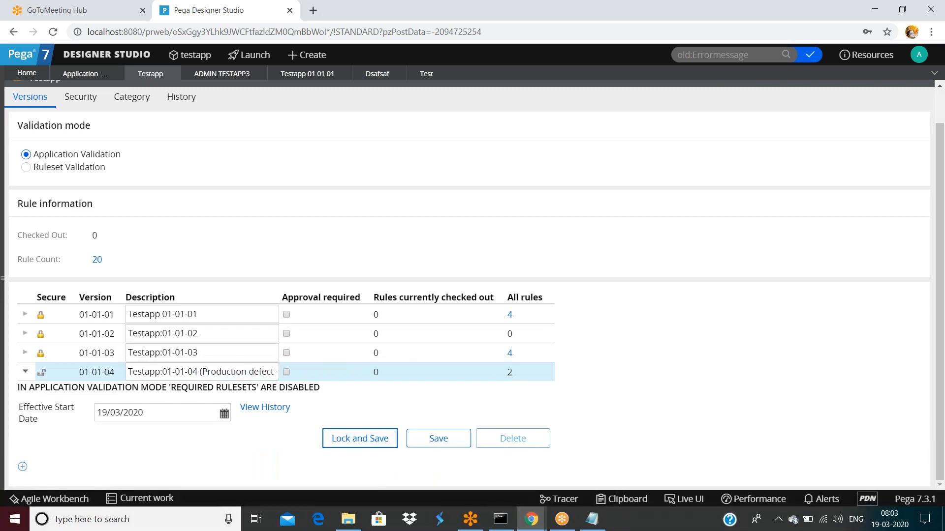
pyautogui.click(355, 438)
pyautogui.write('••••')
pyautogui.click(420, 287)
pyautogui.write('••••')
pyautogui.click(615, 352)
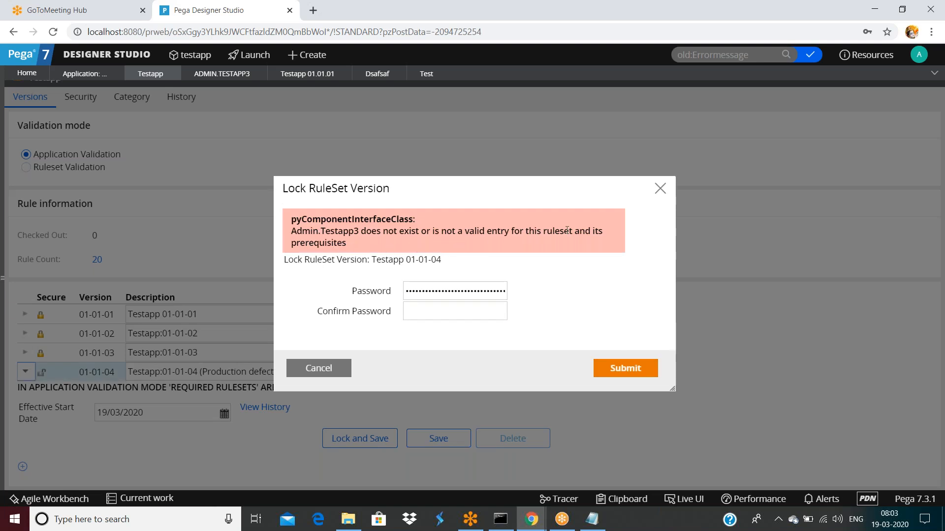
pyautogui.click(320, 368)
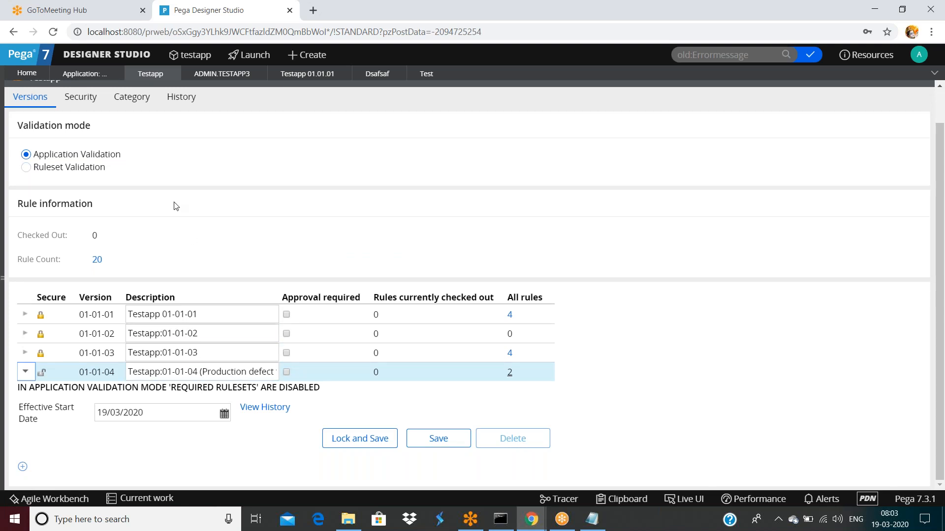
# Step: Check the RuleSet's security settings and the 01-01-04 description, leaving them unchanged
pyautogui.scroll(1, 128, 167)
pyautogui.click(93, 142)
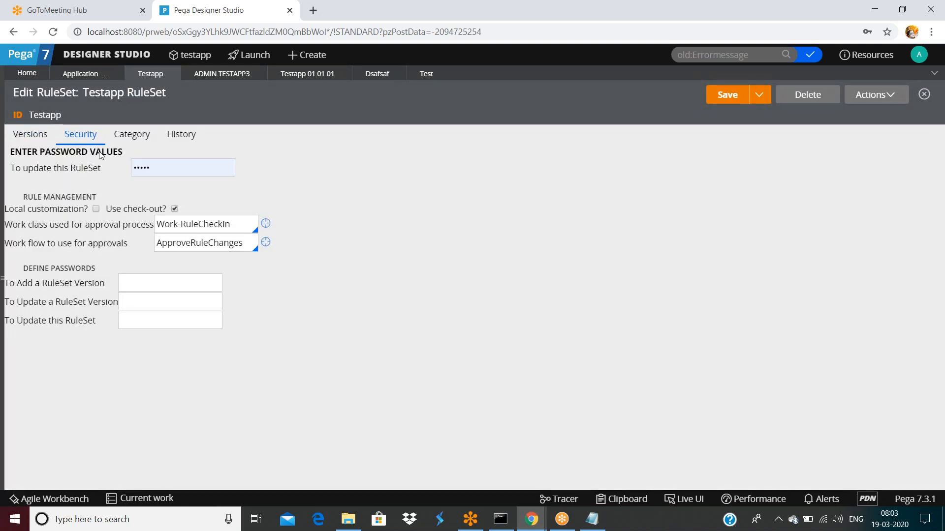
pyautogui.click(31, 140)
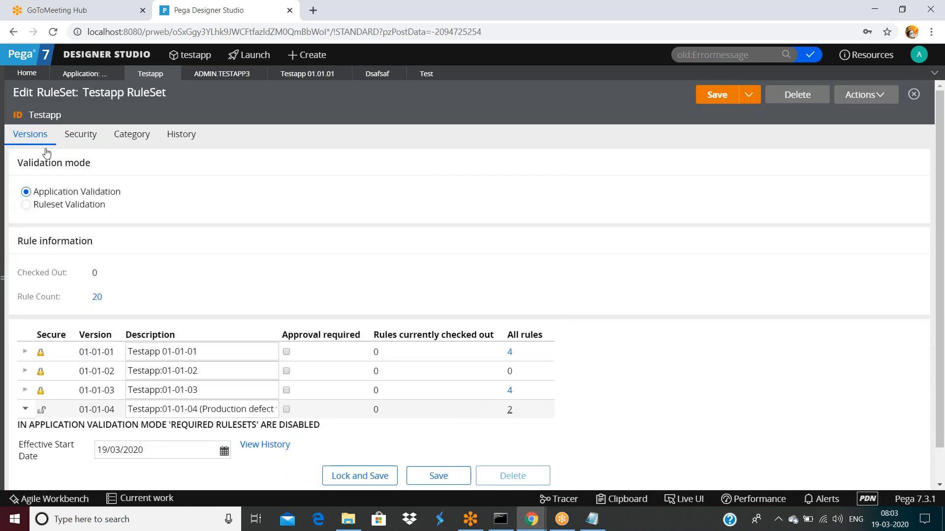
pyautogui.scroll(-1, 213, 306)
pyautogui.scroll(1, 329, 377)
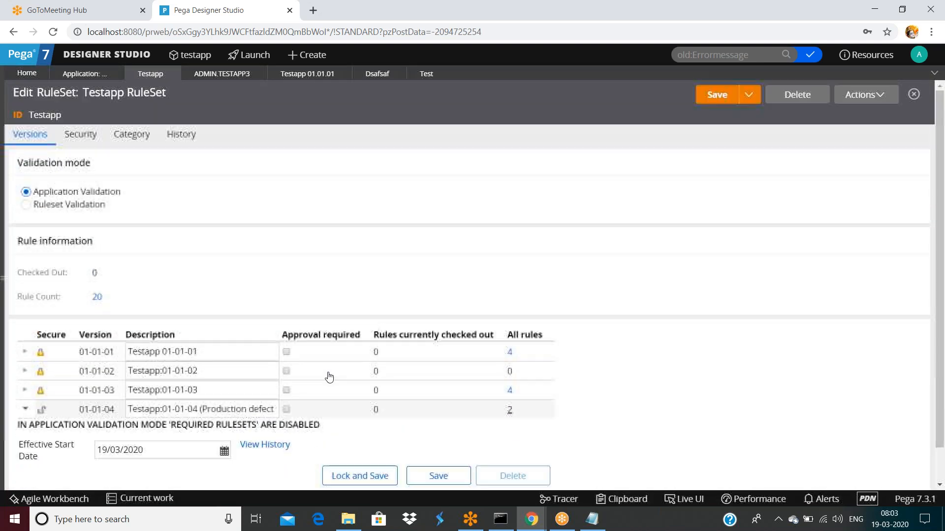
pyautogui.scroll(-1, 331, 386)
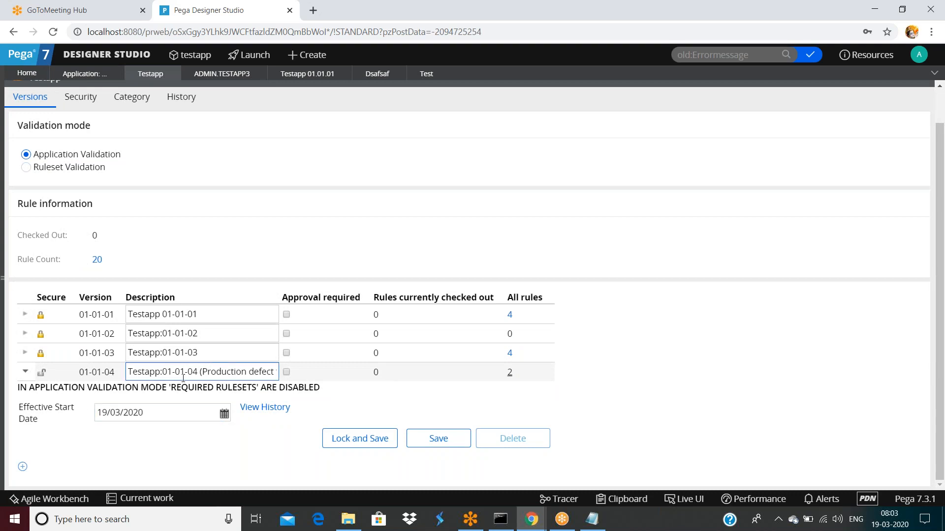
pyautogui.click(197, 373)
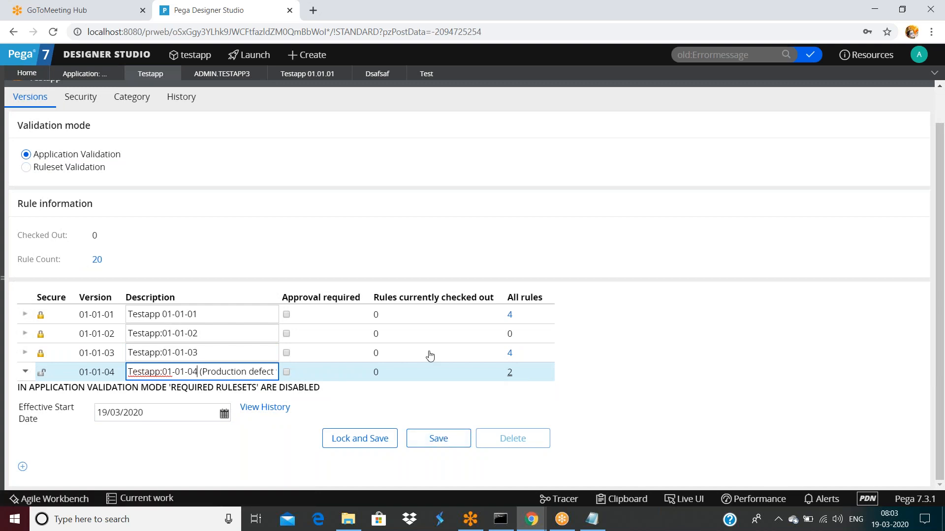
pyautogui.scroll(1, 429, 355)
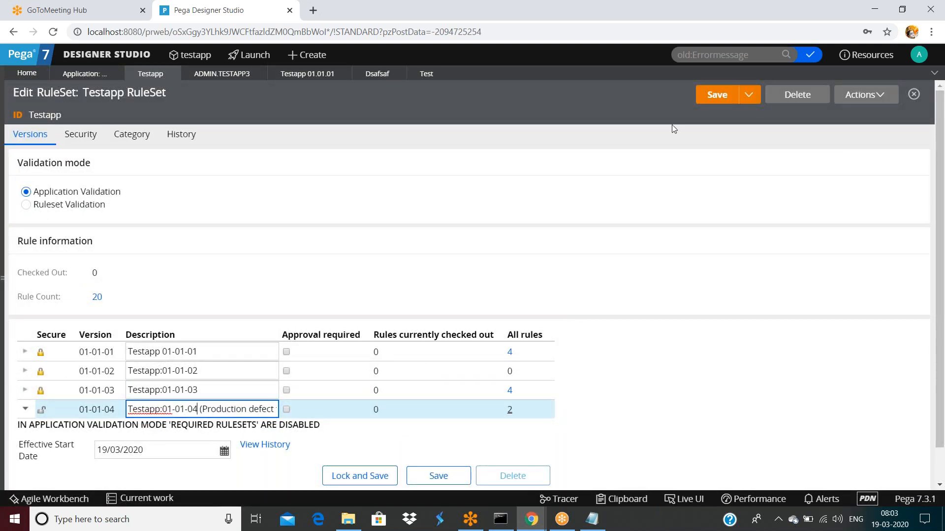
pyautogui.click(567, 133)
pyautogui.scroll(-1, 580, 196)
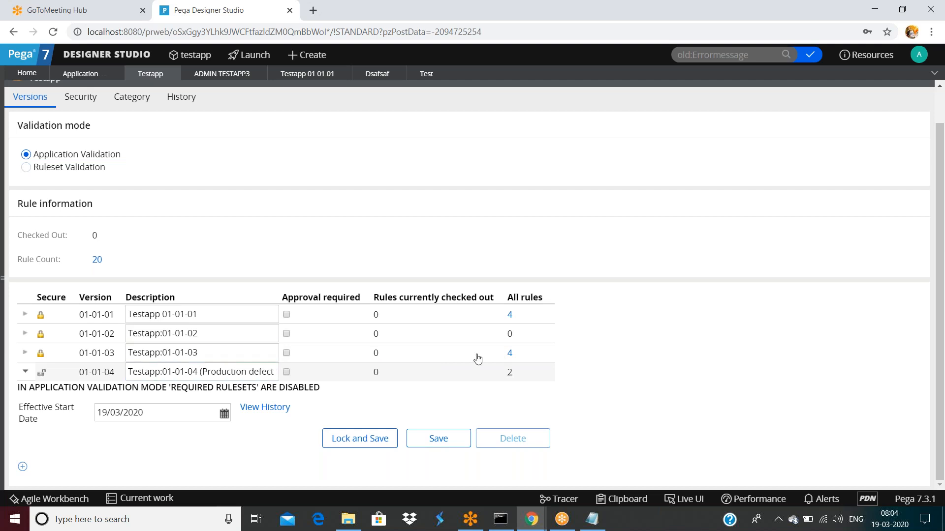
# Step: Open the Test activity from the Activity rules listed under version 01-01-03, then close the popup
pyautogui.click(511, 355)
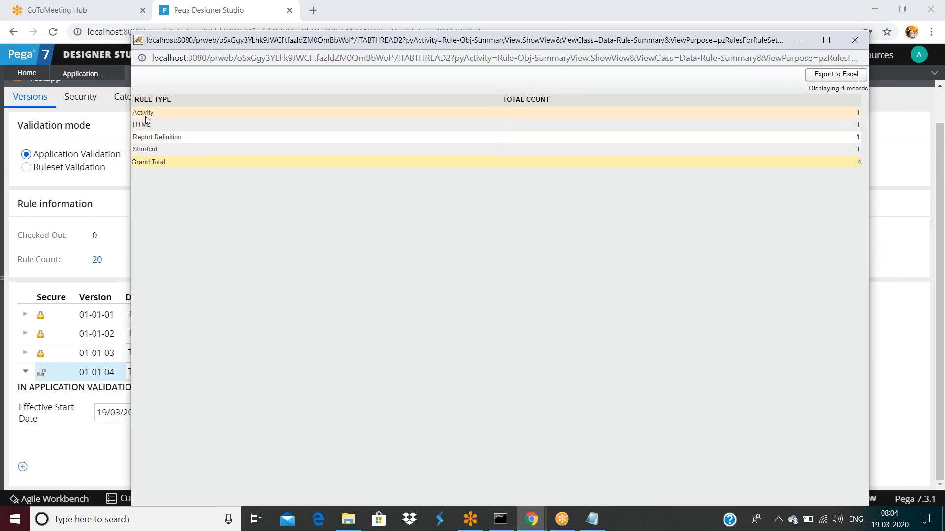
pyautogui.click(144, 113)
pyautogui.click(198, 135)
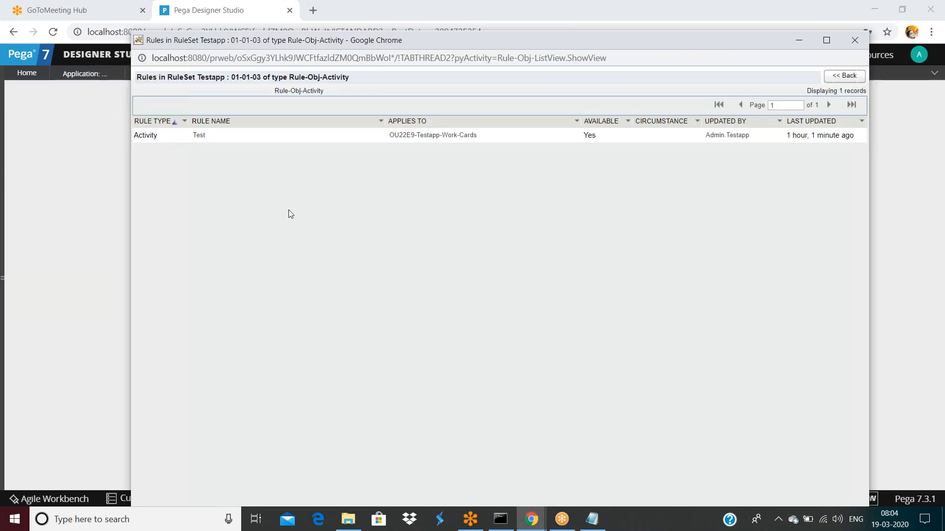
pyautogui.moveTo(631, 38); pyautogui.dragTo(620, 211)
pyautogui.click(830, 211)
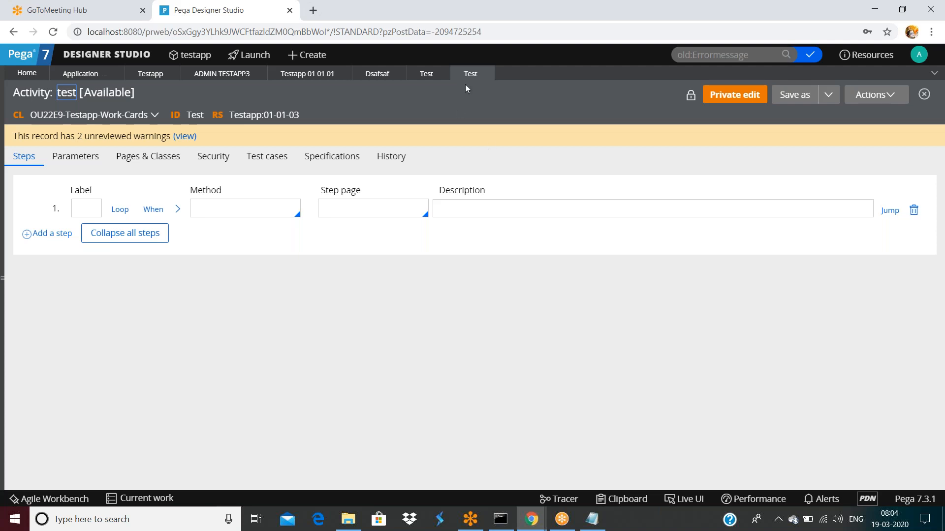
# Step: Close the Test activity tab, decline the password update, and open the App explorer
pyautogui.click(485, 74)
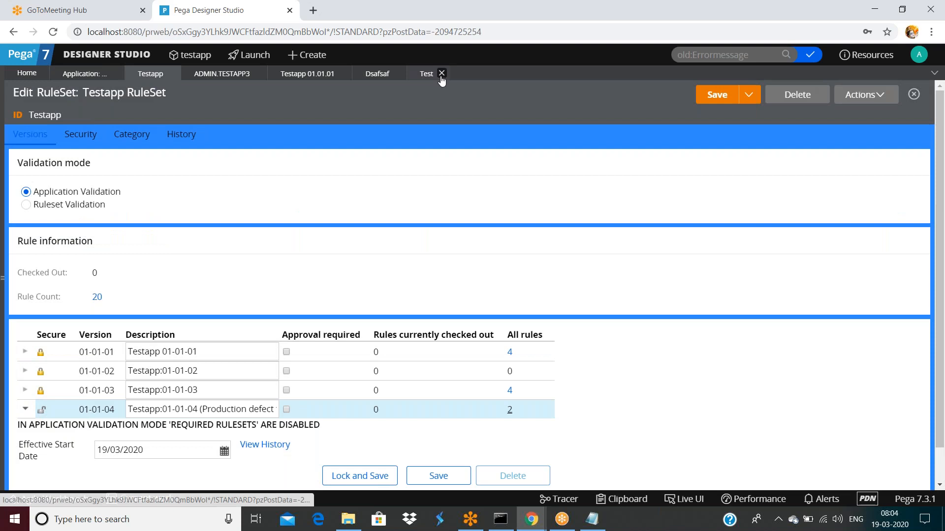
pyautogui.click(868, 140)
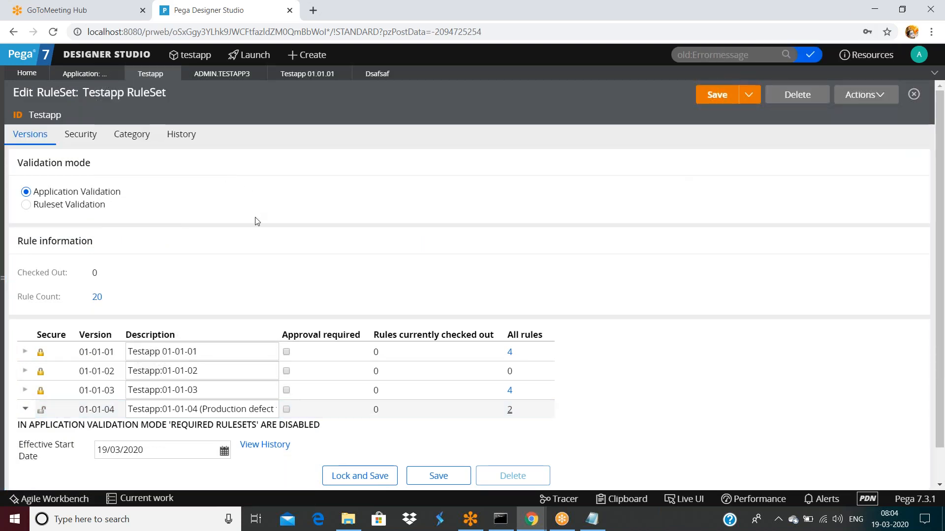
pyautogui.click(155, 412)
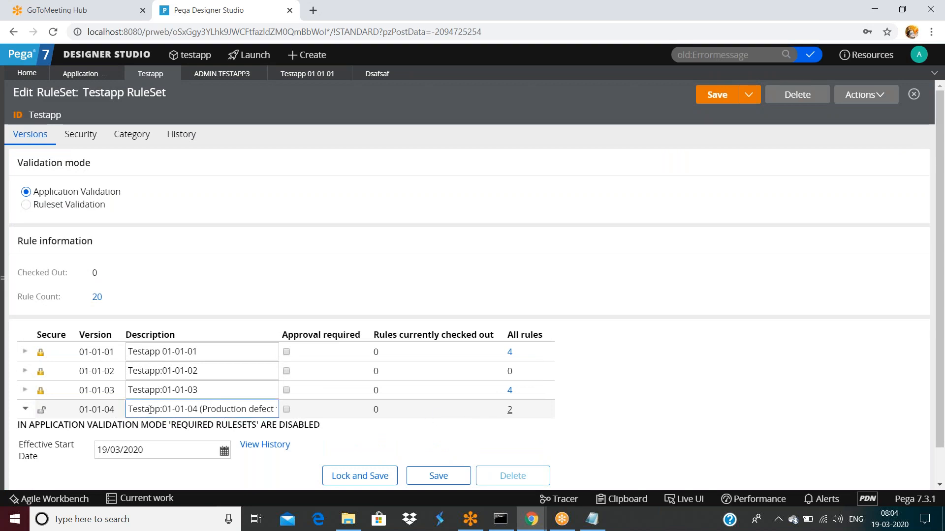
pyautogui.click(4, 275)
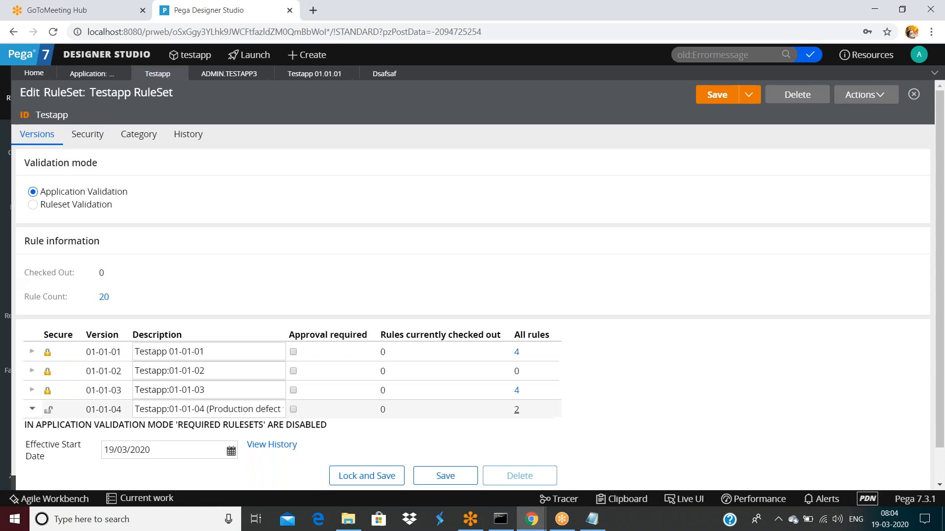
# Step: Start a function rule labelled 'sad' in OU22E9-Testapp-Work-Cards by mistake, then discard it
pyautogui.rightClick(91, 176)
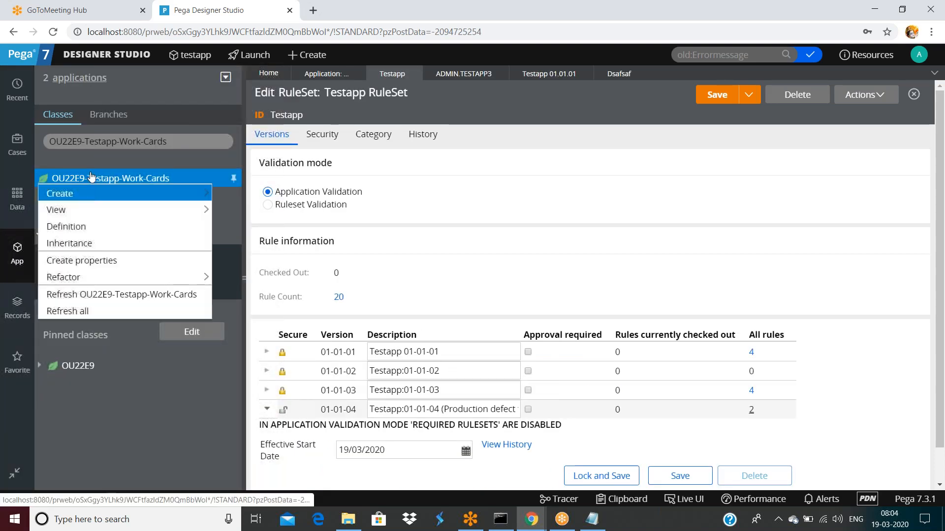
pyautogui.moveTo(123, 194)
pyautogui.moveTo(253, 410)
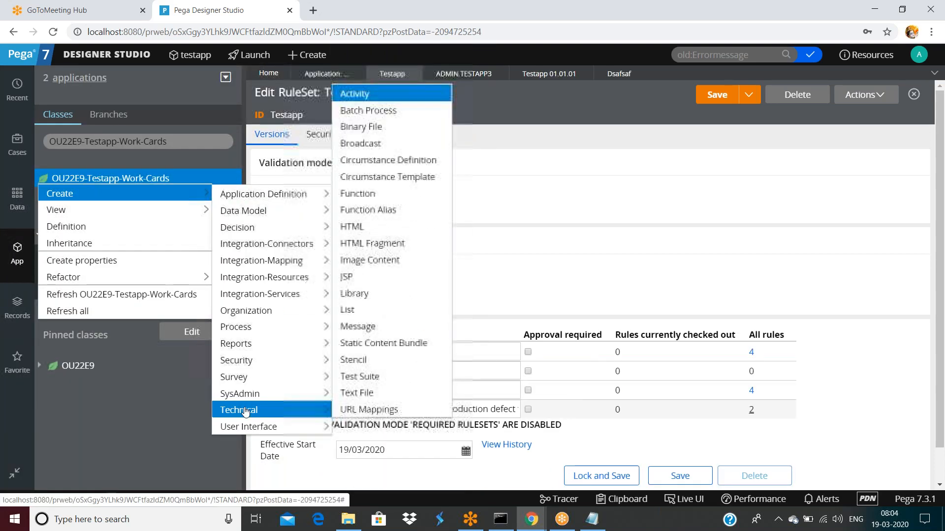
pyautogui.click(358, 195)
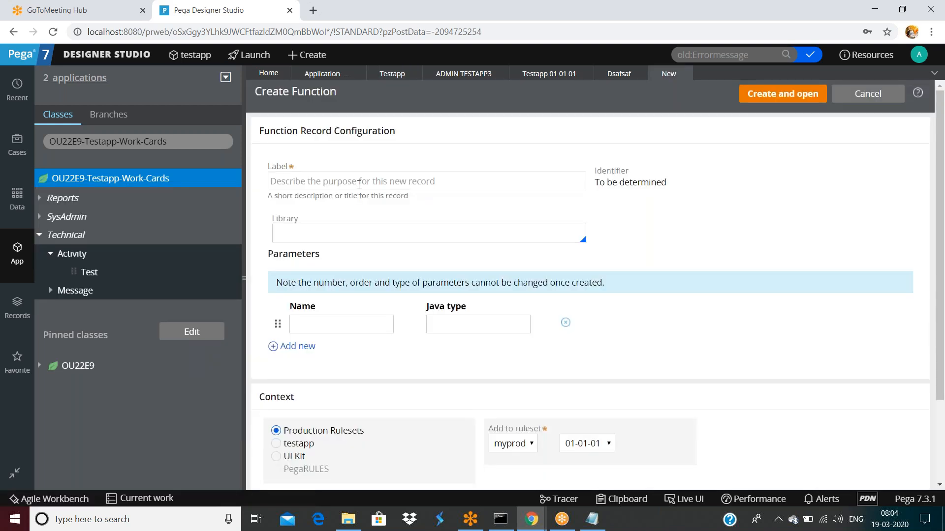
pyautogui.click(359, 181)
pyautogui.write('sadfsa')
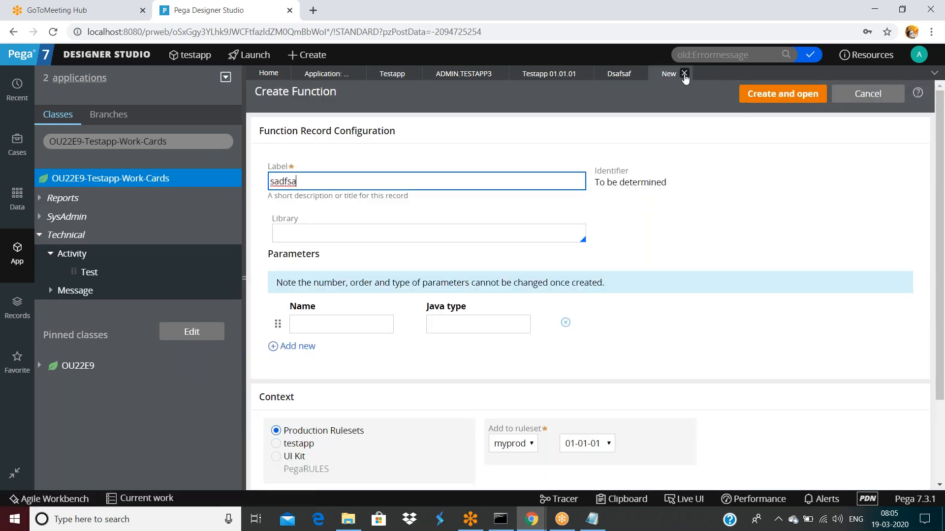
pyautogui.click(685, 73)
pyautogui.click(744, 308)
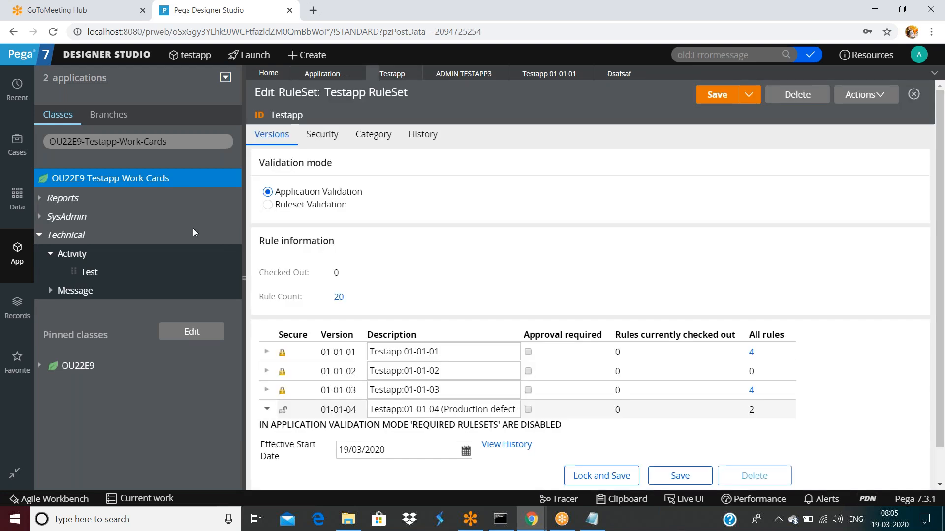
# Step: Create the Text property testp in OU22E9-Testapp-Work-Cards, save it, and check it out
pyautogui.rightClick(164, 181)
pyautogui.moveTo(103, 203)
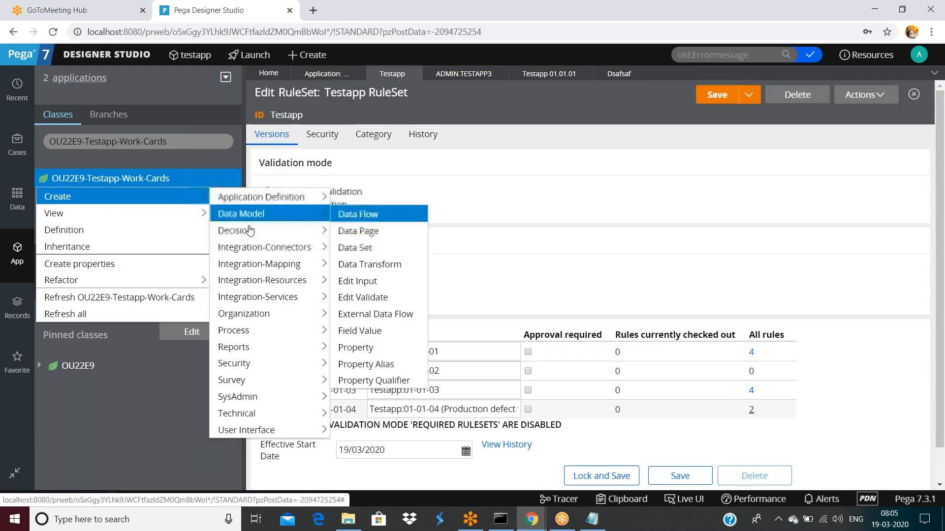
pyautogui.moveTo(231, 215)
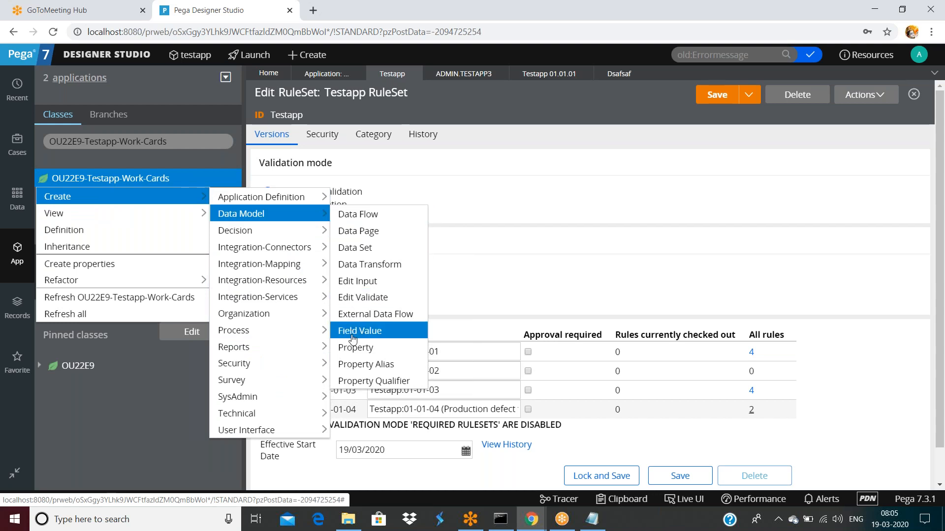
pyautogui.click(356, 348)
pyautogui.write('testp')
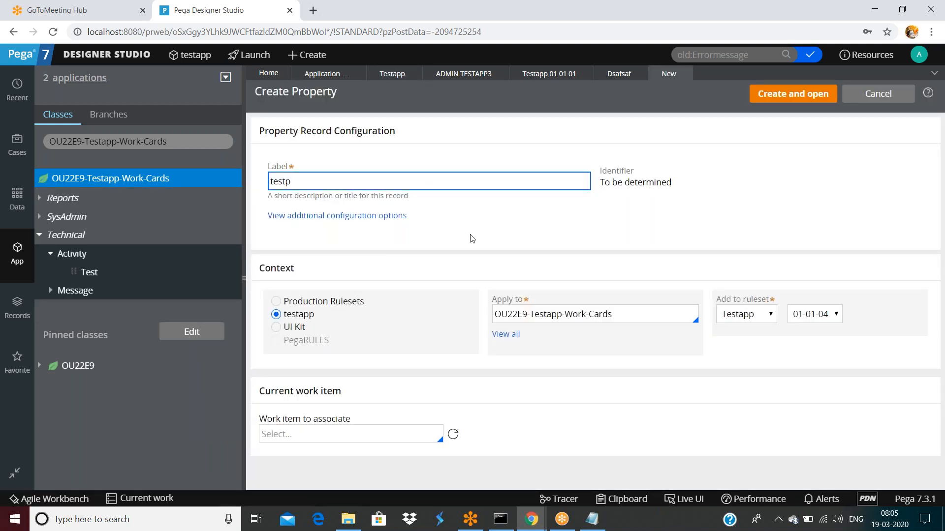
pyautogui.click(783, 99)
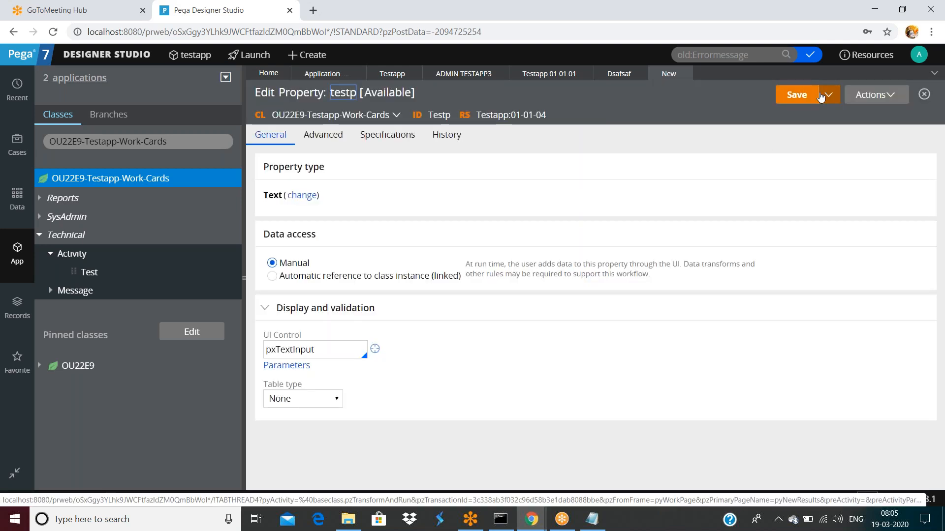
pyautogui.click(798, 95)
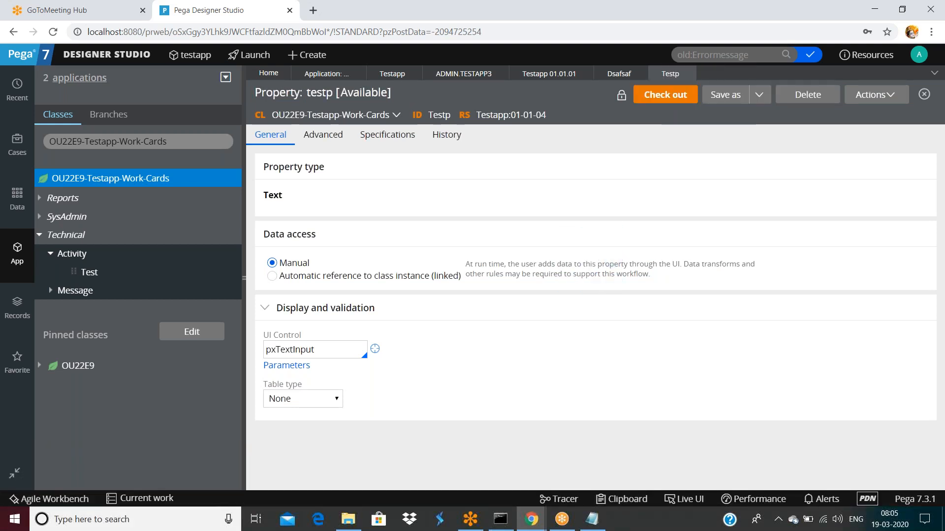
pyautogui.click(668, 97)
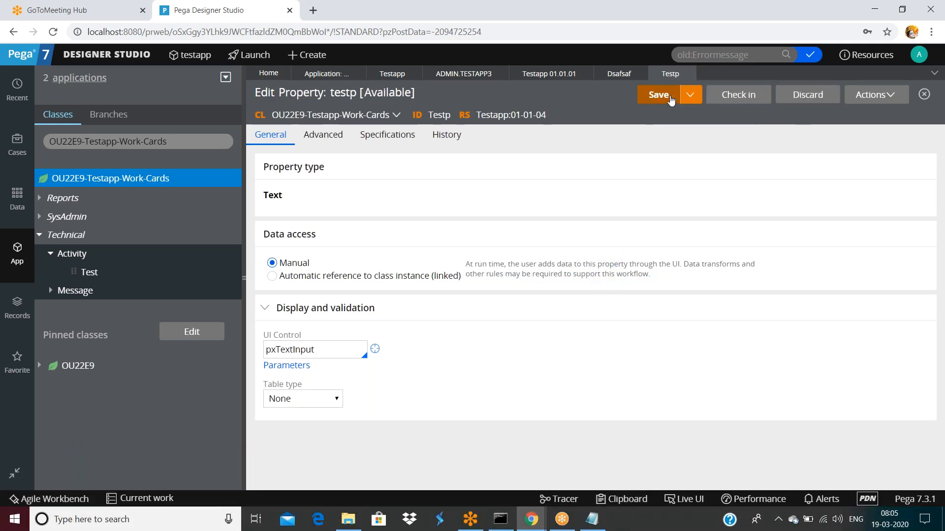
pyautogui.click(660, 94)
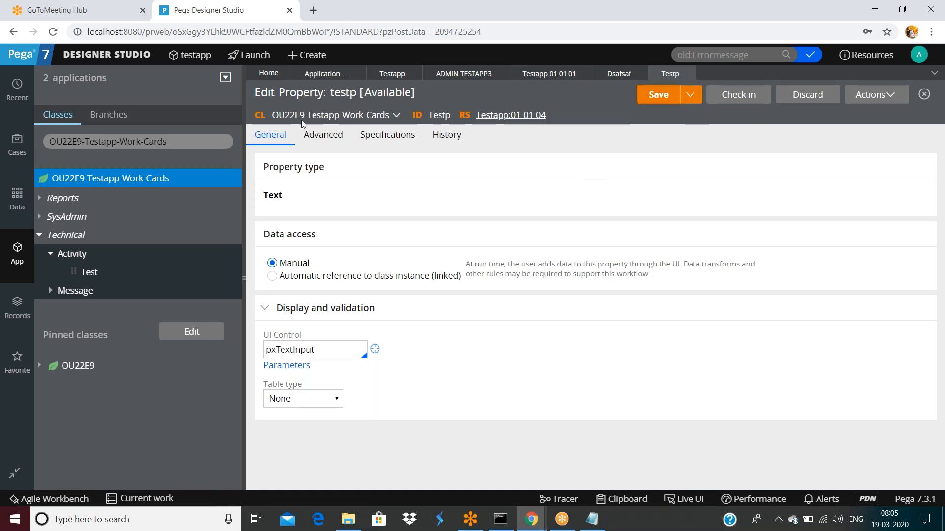
pyautogui.click(919, 54)
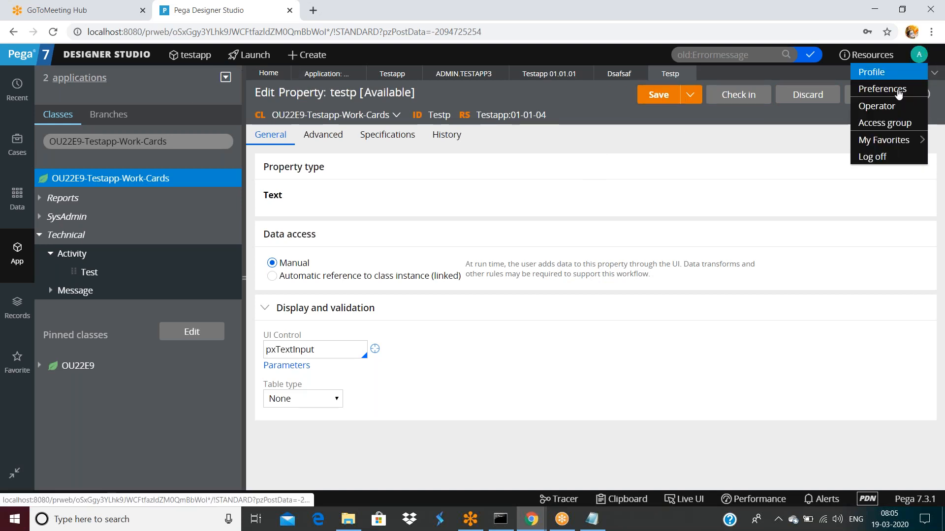
# Step: Log off, log back in with the saved login, and open testp from recent items
pyautogui.click(870, 154)
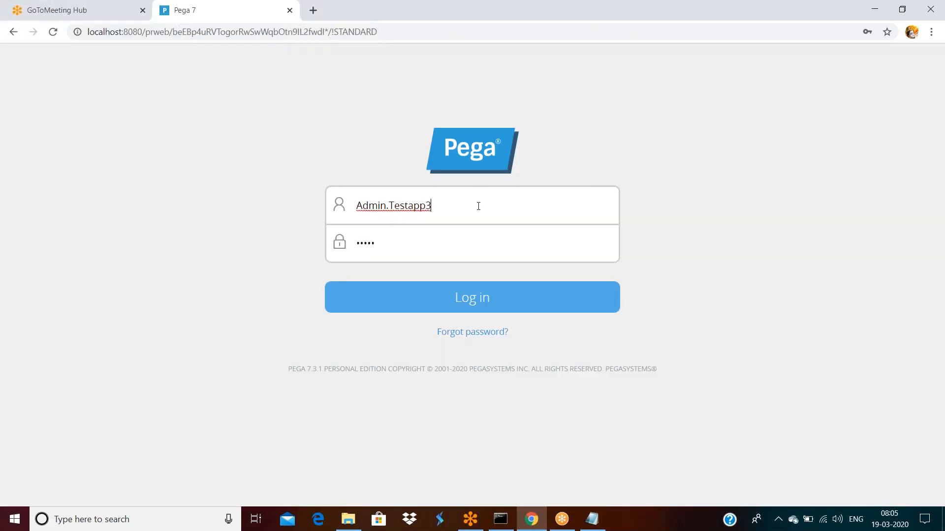
pyautogui.doubleClick(518, 206)
pyautogui.click(498, 298)
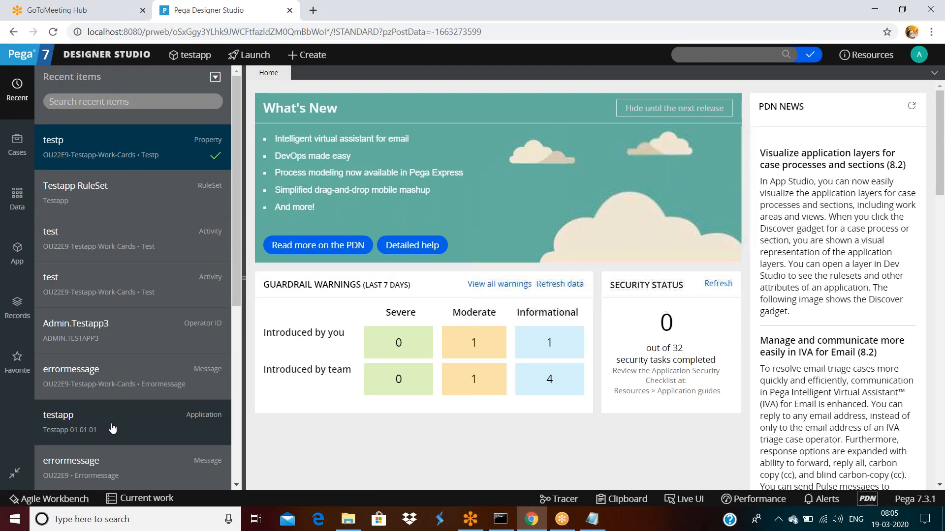
pyautogui.click(56, 144)
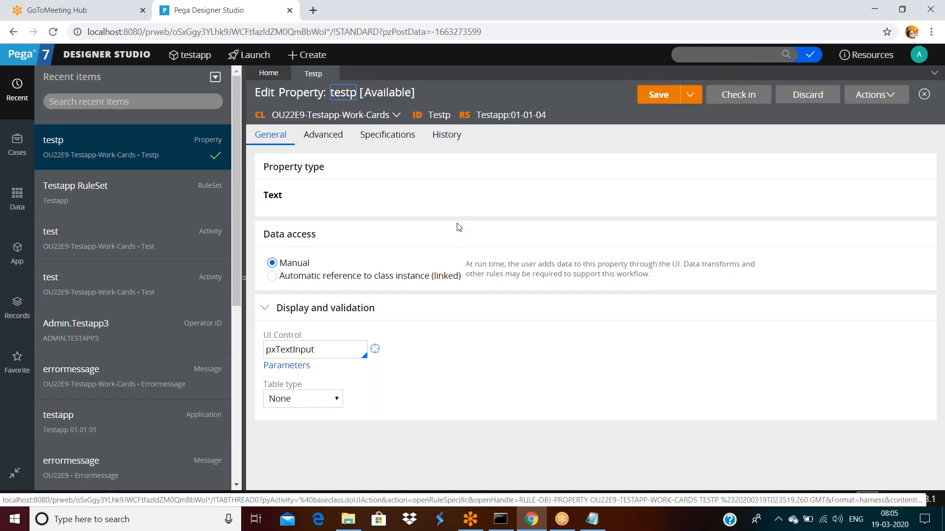
# Step: Log off again and log in as the other operator
pyautogui.click(918, 54)
pyautogui.click(869, 152)
pyautogui.click(431, 205)
pyautogui.press('BackSpace')
pyautogui.press('Return')
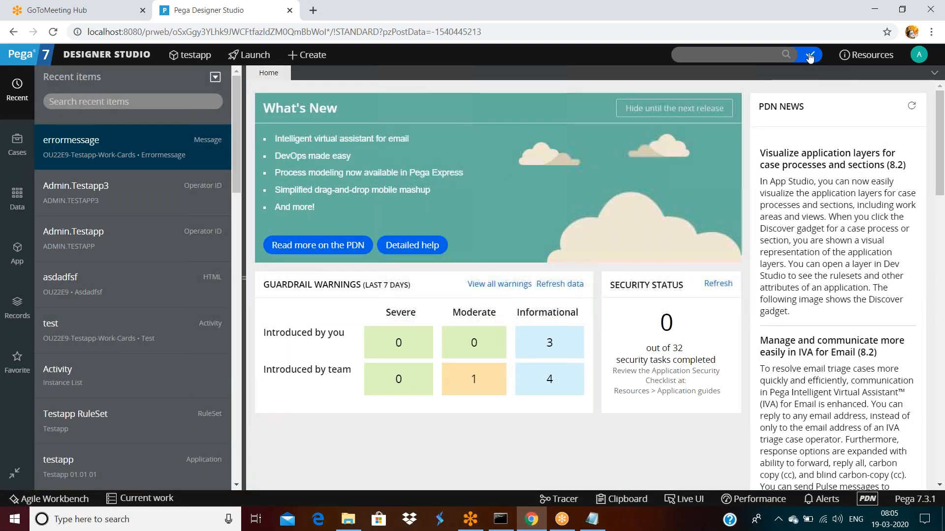
# Step: Search for 'old:testp', correcting the typo, and open the Testp property from the results
pyautogui.click(713, 53)
pyautogui.write('o')
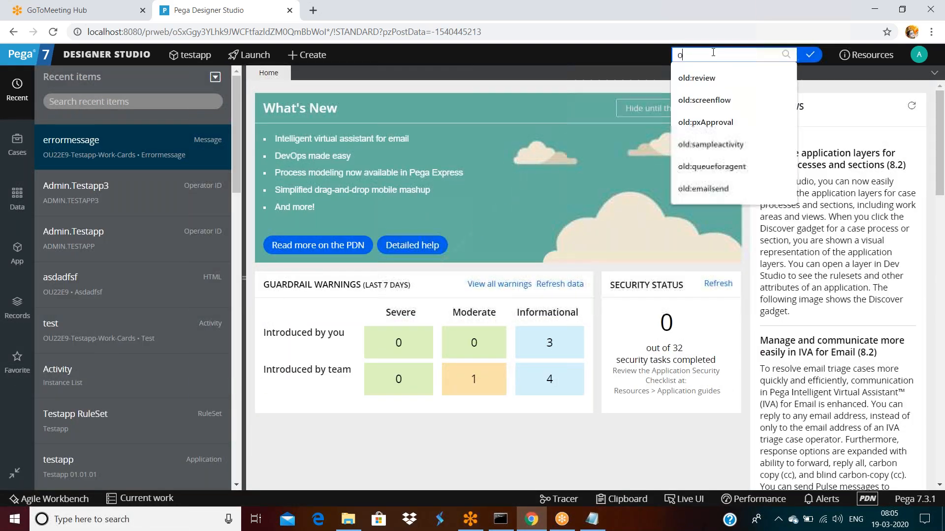
pyautogui.write('ld:tesp')
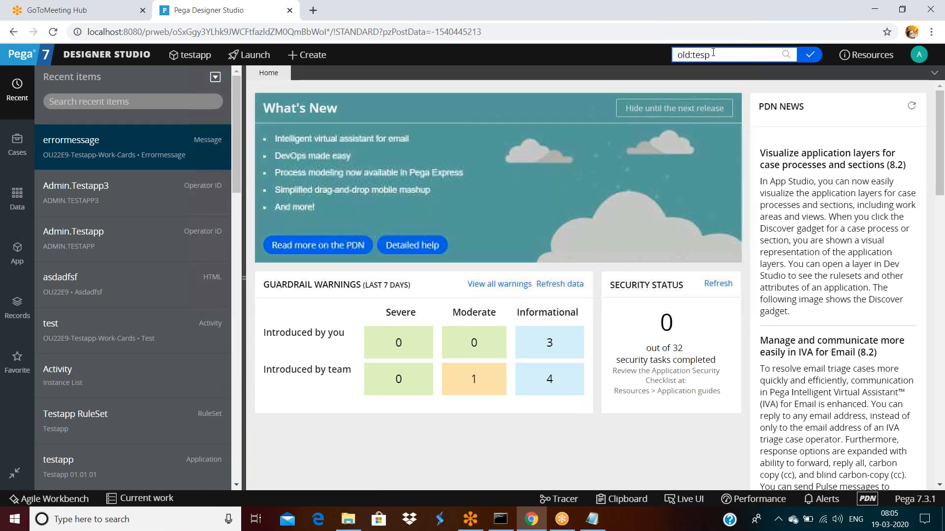
pyautogui.press('Return')
pyautogui.click(713, 52)
pyautogui.press('BackSpace')
pyautogui.write('tp')
pyautogui.press('Return')
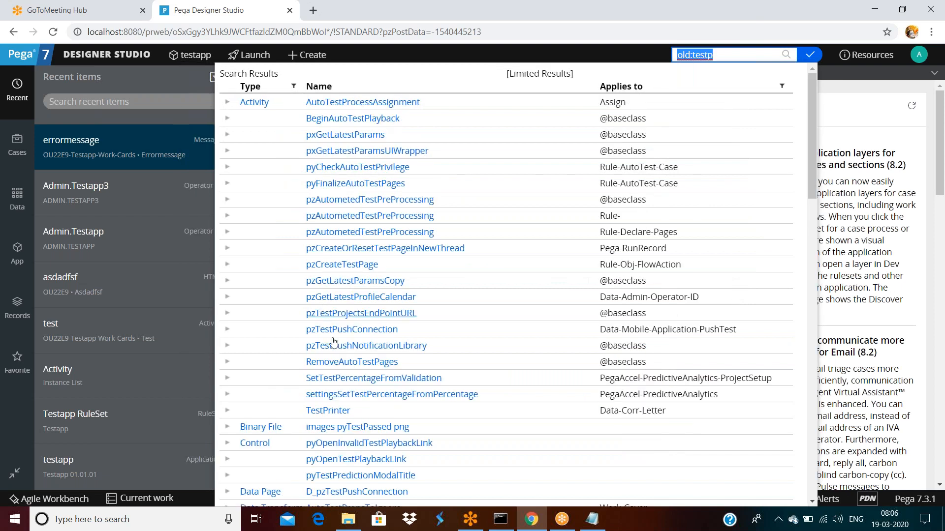
pyautogui.scroll(-5, 333, 343)
pyautogui.scroll(-5, 334, 343)
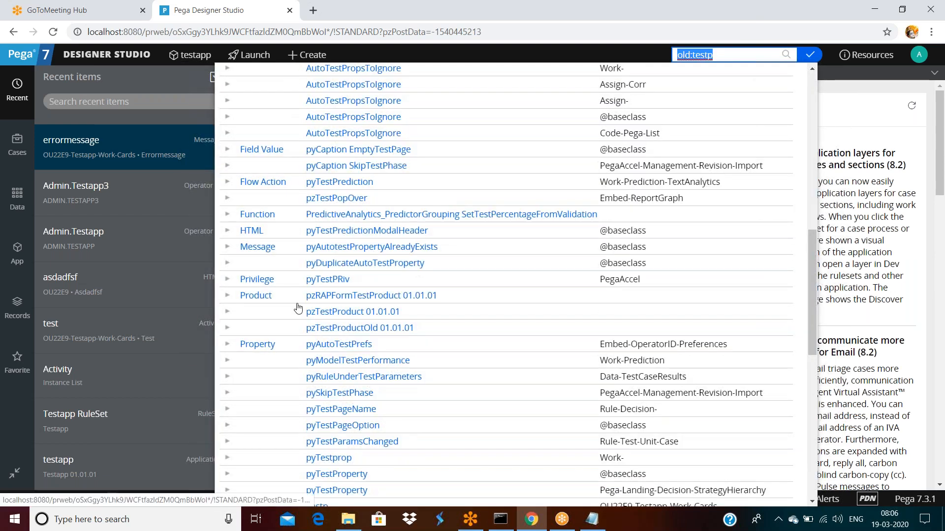
pyautogui.scroll(-3, 322, 351)
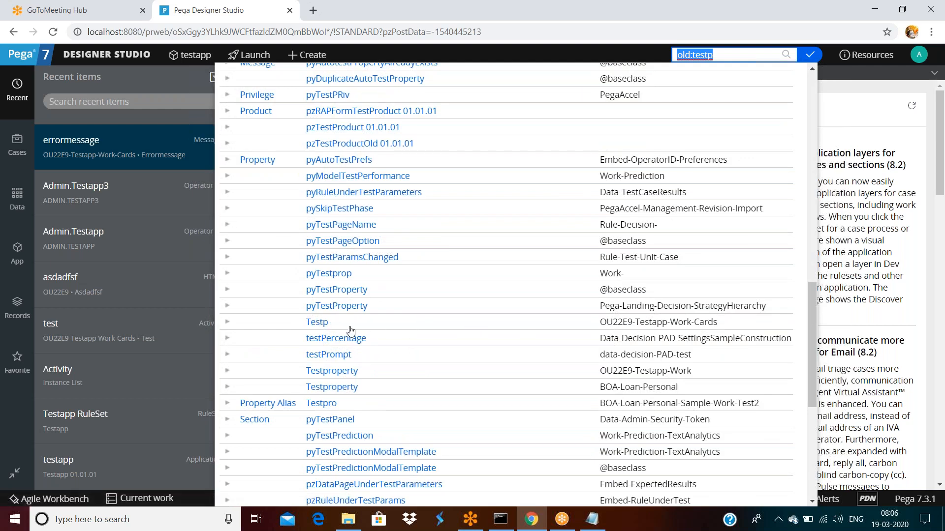
pyautogui.click(314, 322)
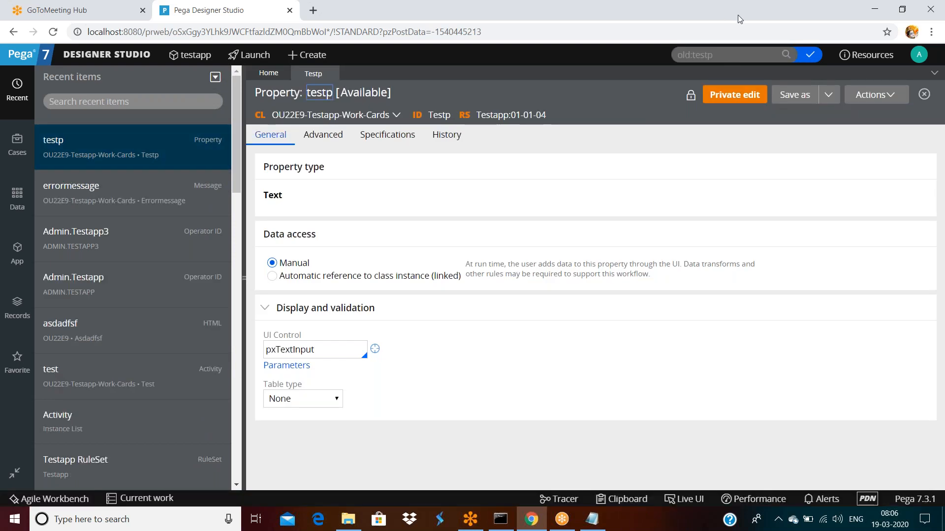
# Step: View who has testp checked out and its checked-out version, then close the duplicate tab
pyautogui.click(690, 97)
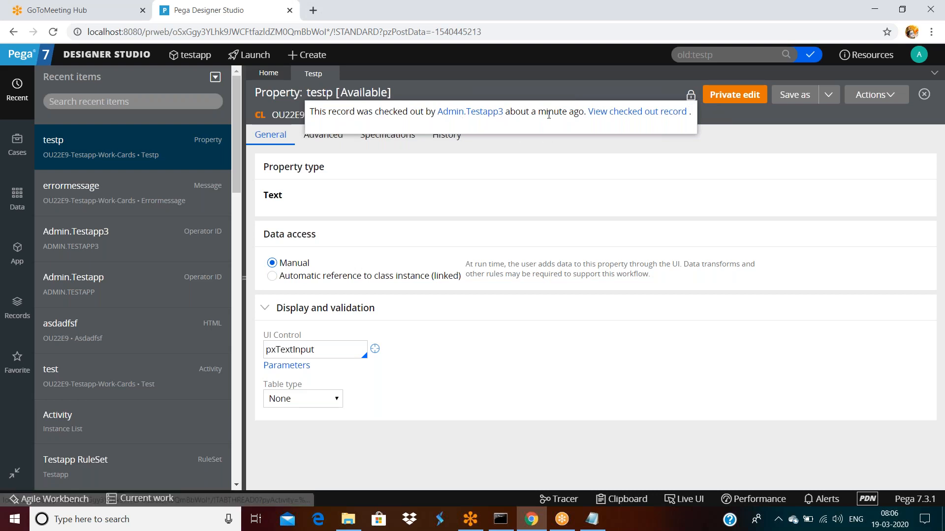
pyautogui.click(617, 112)
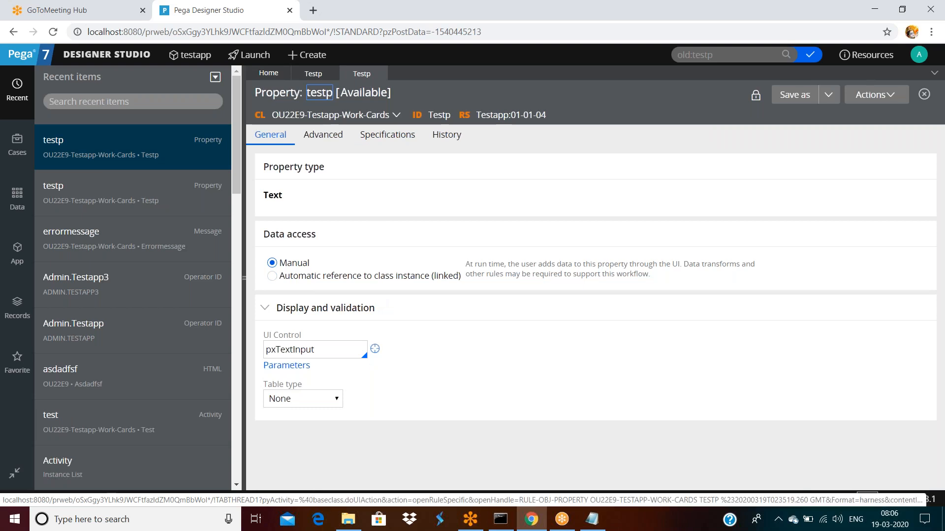
pyautogui.click(318, 75)
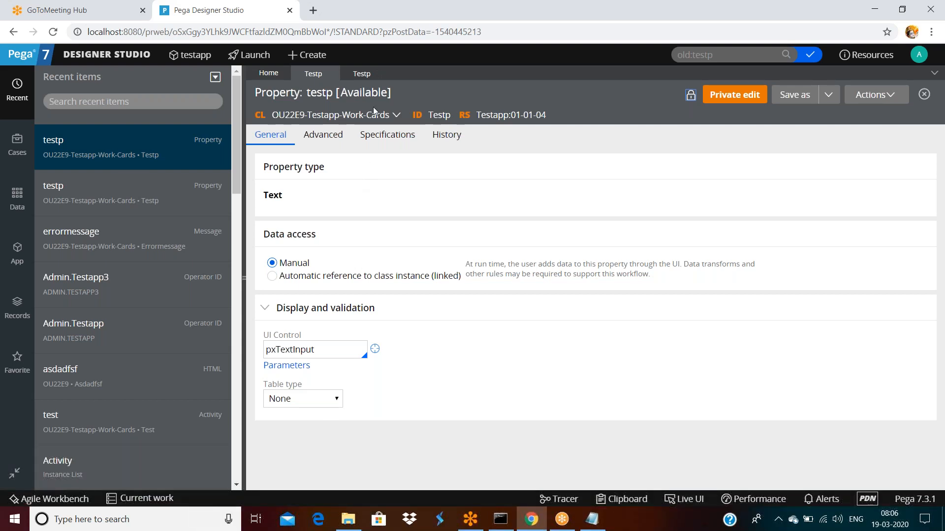
pyautogui.click(379, 74)
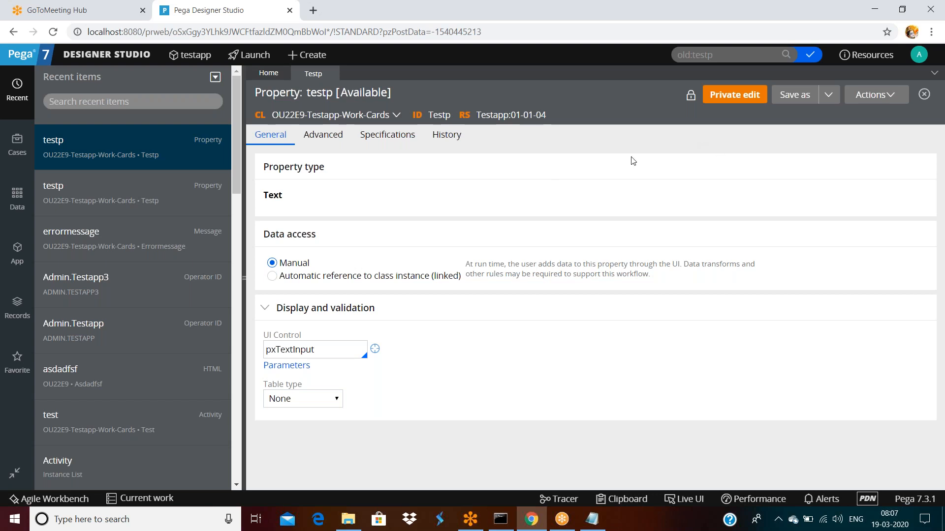
# Step: Log off and sign back in as the owning operator
pyautogui.click(918, 55)
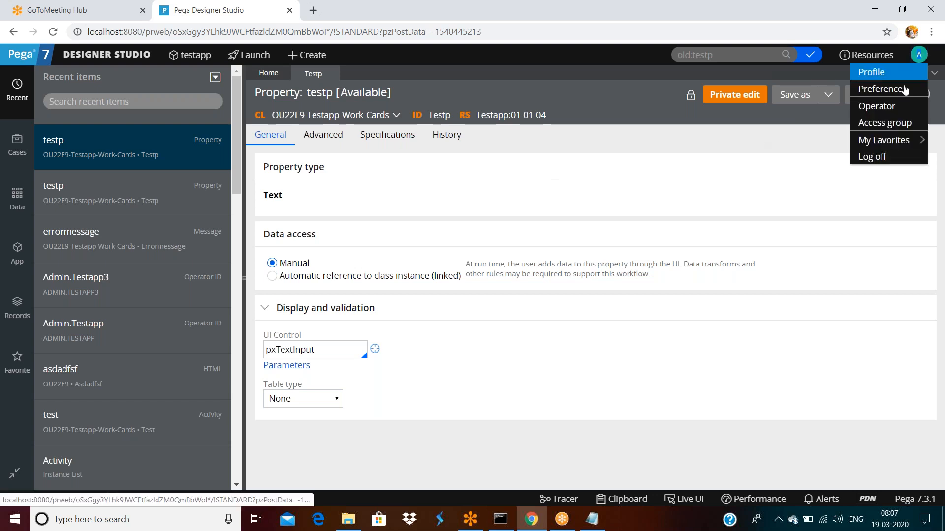
pyautogui.click(880, 155)
pyautogui.click(465, 212)
pyautogui.write('3')
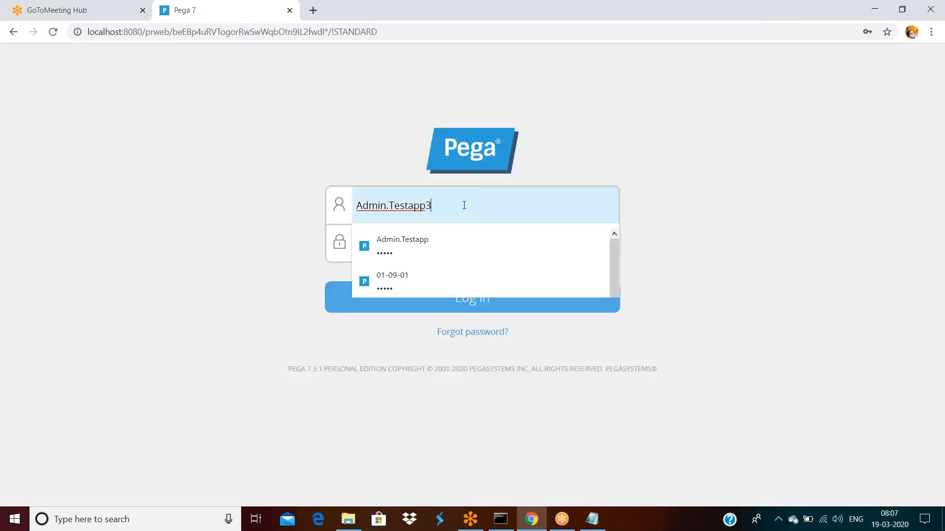
pyautogui.click(463, 306)
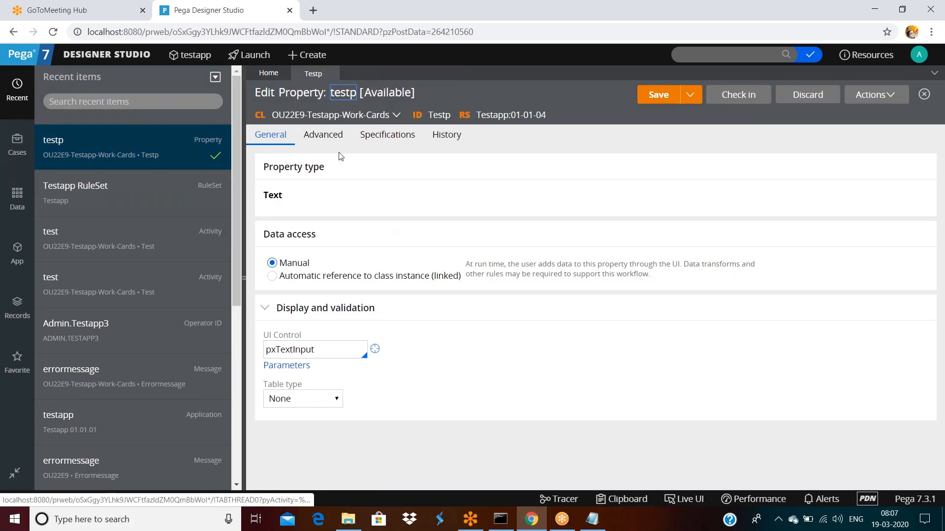
# Step: On testp's History tab, enter description 'fdsafdsaf' and usage 'asdfasf', then save
pyautogui.click(439, 138)
pyautogui.click(352, 224)
pyautogui.write('fdsafdsaf')
pyautogui.click(371, 291)
pyautogui.write('asdfasf')
pyautogui.click(658, 95)
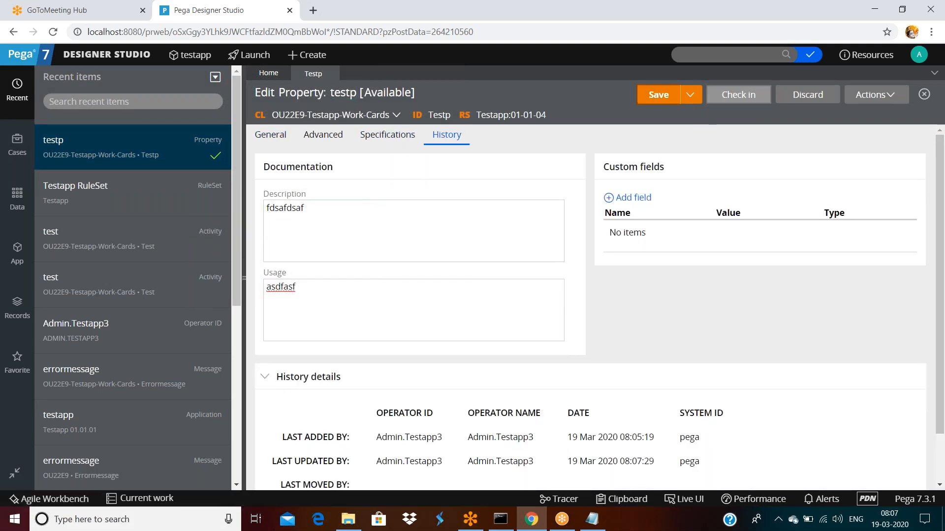
# Step: Log off and sign in again as the other operator
pyautogui.click(927, 56)
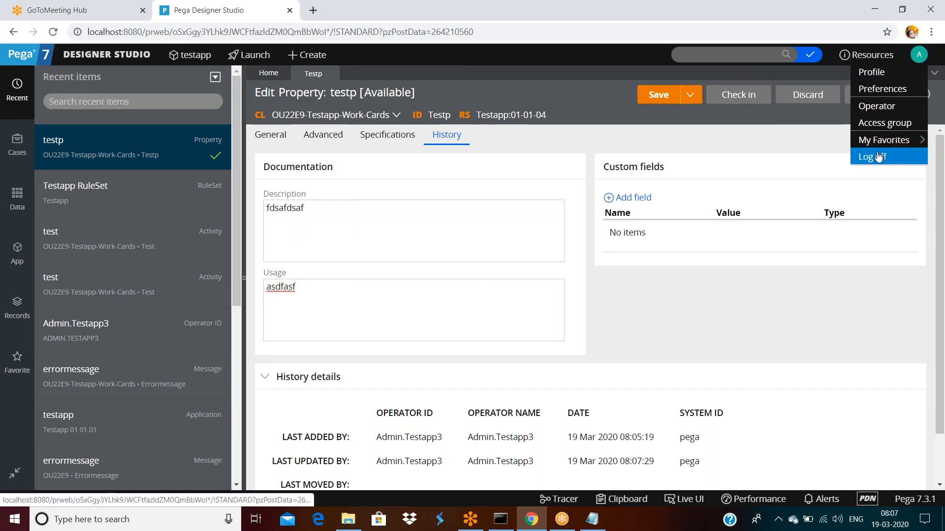
pyautogui.click(879, 156)
pyautogui.click(432, 206)
pyautogui.press('BackSpace')
pyautogui.press('Return')
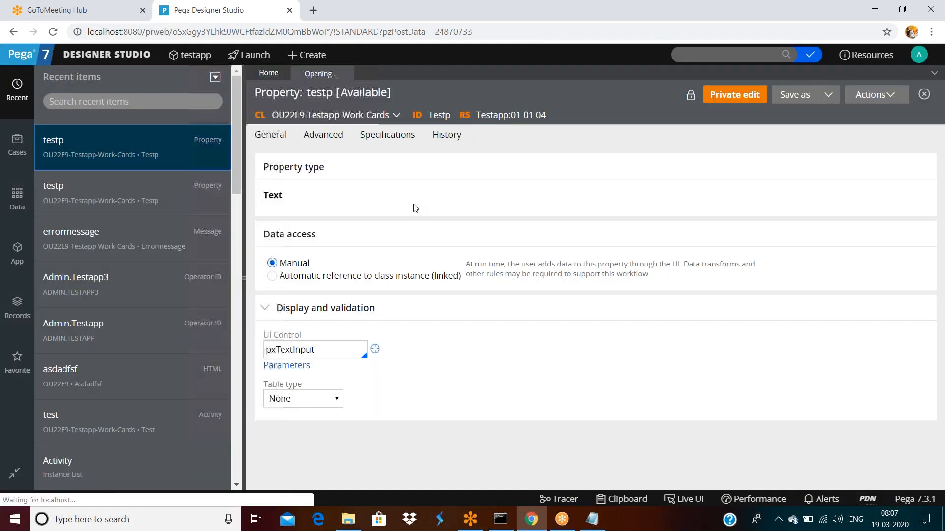
# Step: Open testp's History details, then return to its General settings
pyautogui.tripleClick(447, 135)
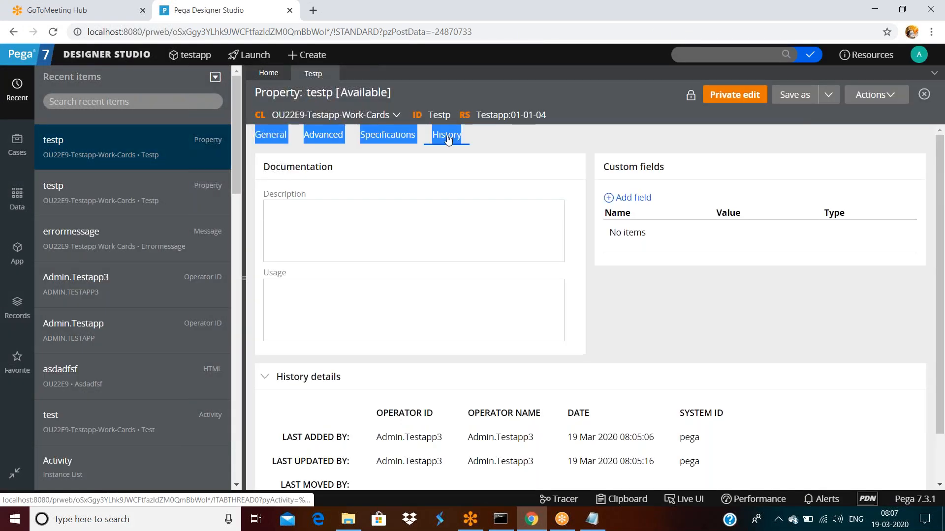
pyautogui.click(495, 154)
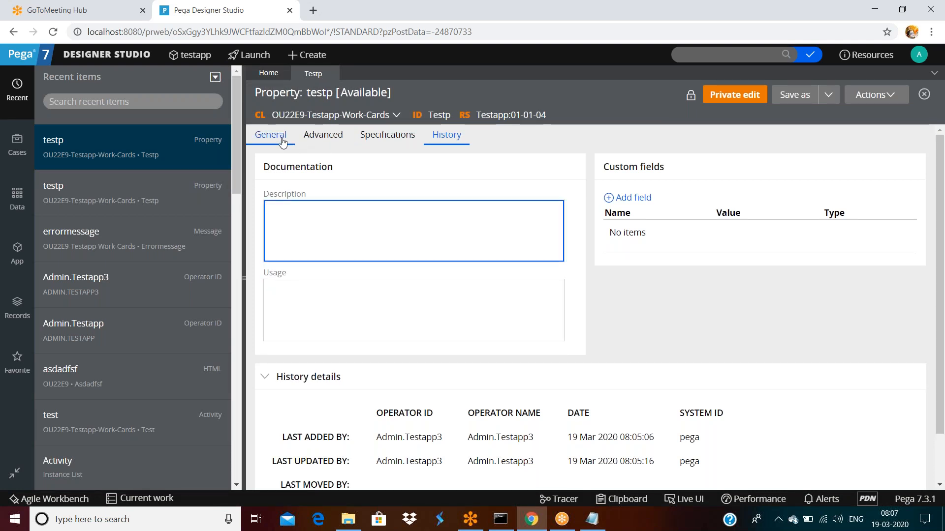
pyautogui.click(289, 144)
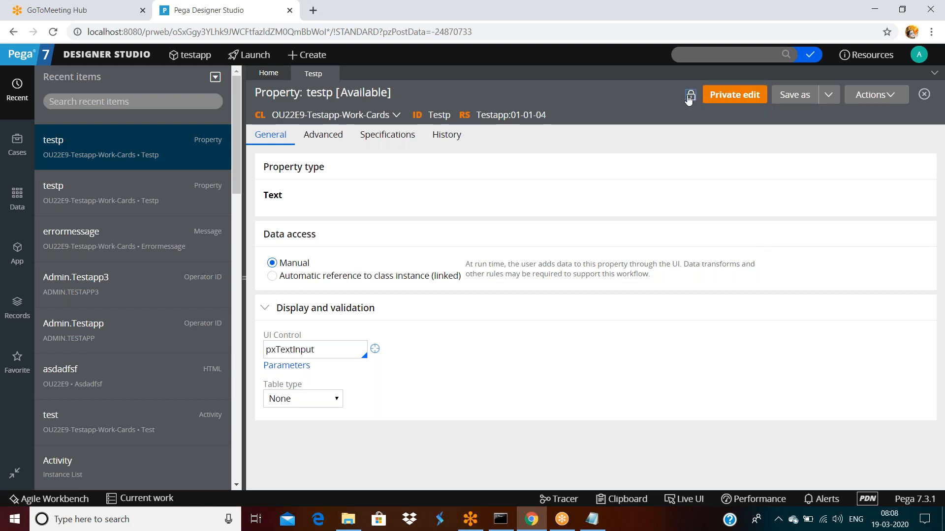
pyautogui.moveTo(689, 99)
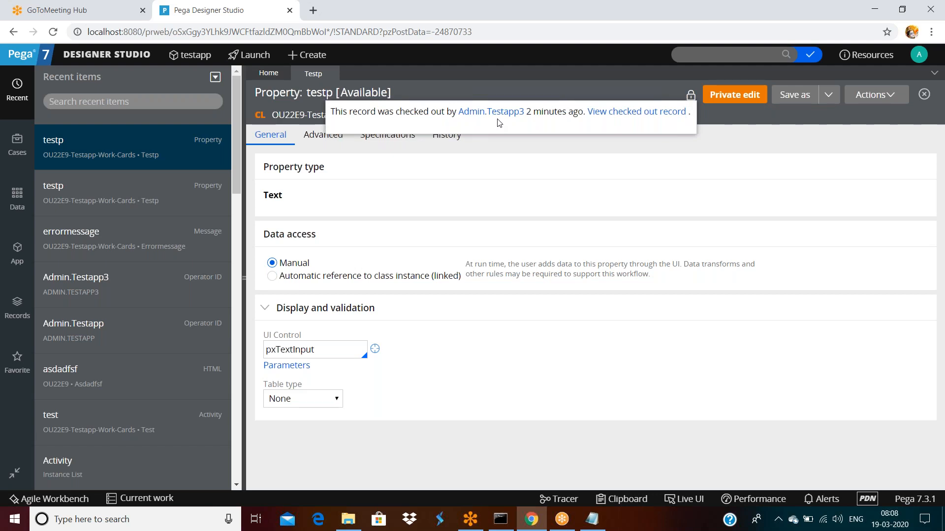
# Step: Start a private edit of testp, continuing past the other operator's checkout warning
pyautogui.click(734, 100)
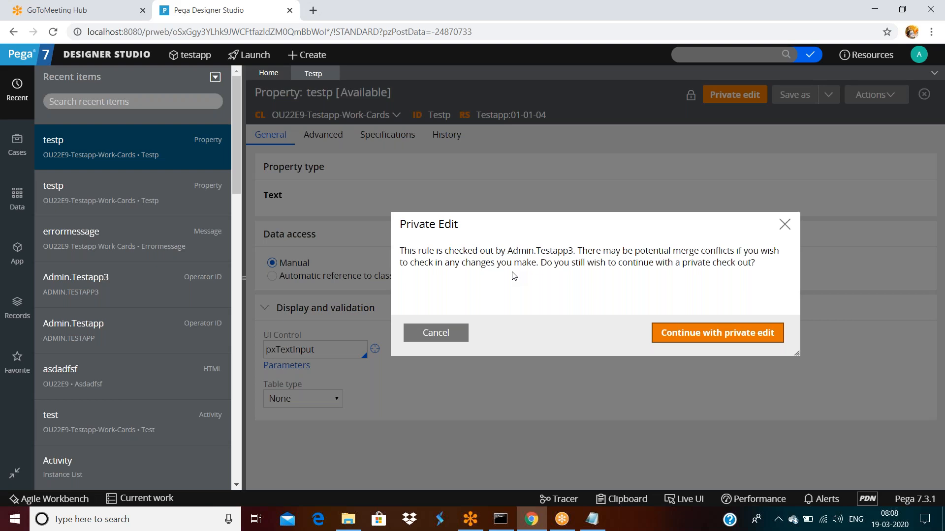
pyautogui.click(681, 337)
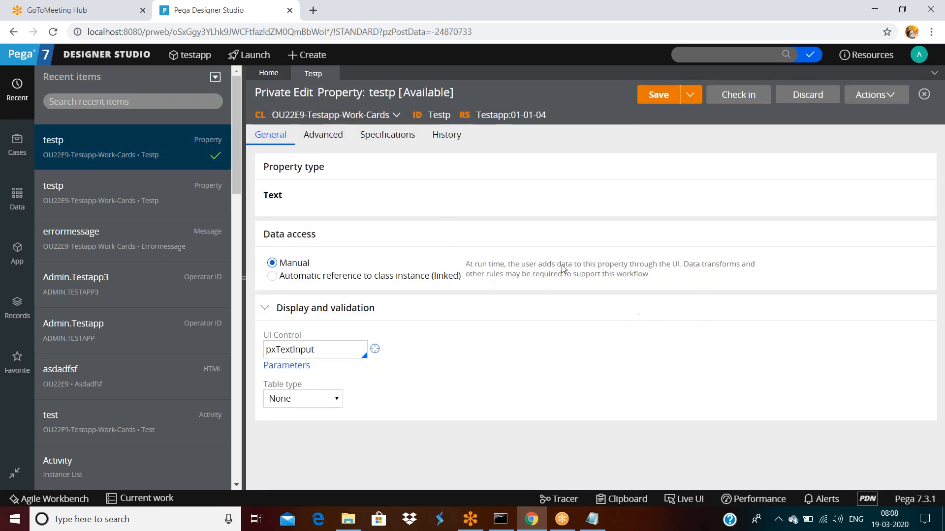
# Step: Set testp's Max length to 3 on the Advanced tab and save
pyautogui.click(321, 136)
pyautogui.click(291, 211)
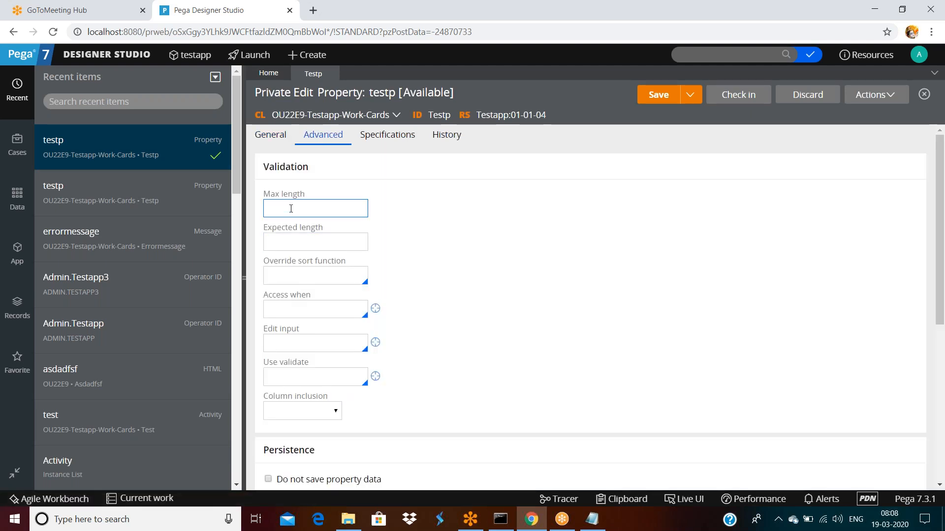
pyautogui.write('3')
pyautogui.click(516, 216)
pyautogui.click(665, 94)
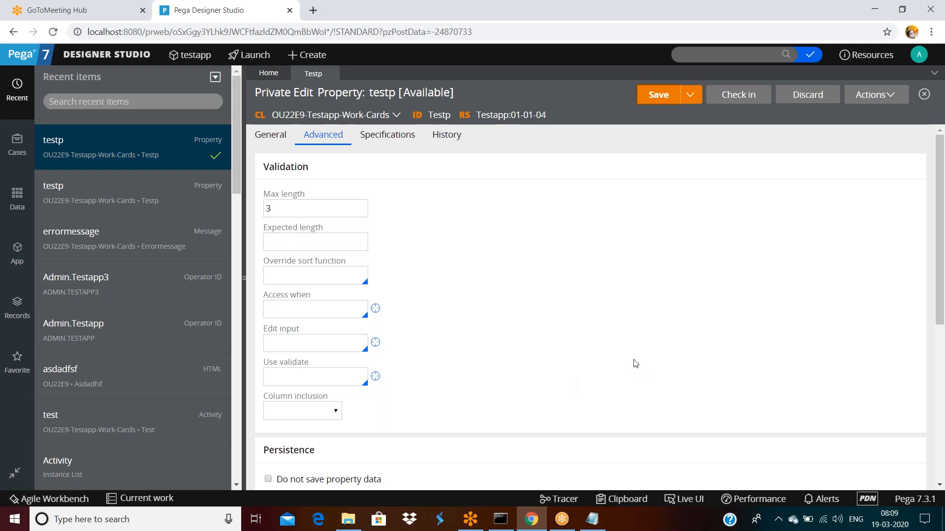
# Step: Attempt a check-in with comment 'asdfsaf', then cancel the resulting error
pyautogui.click(743, 100)
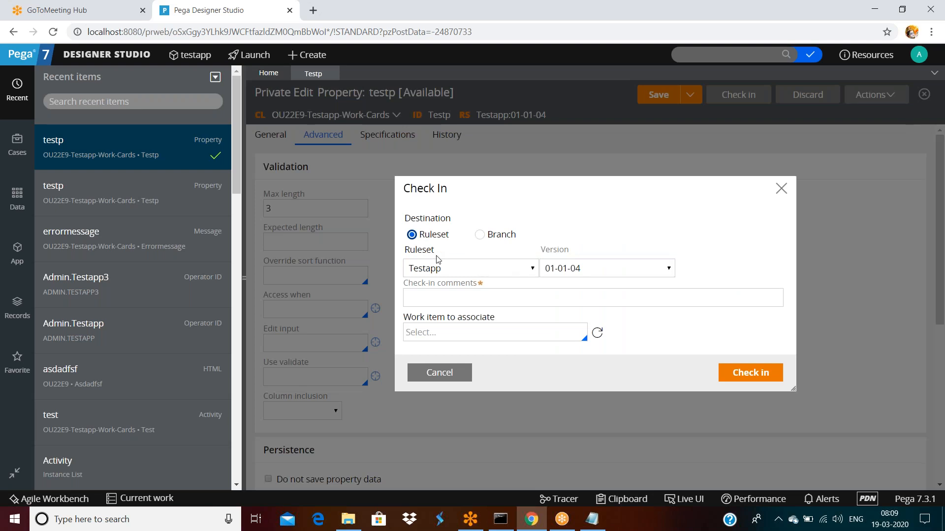
pyautogui.click(618, 273)
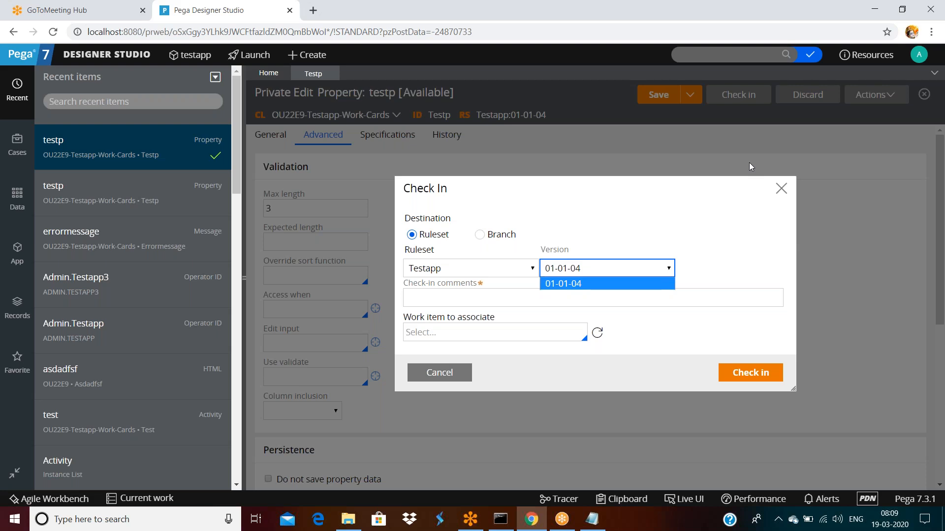
pyautogui.click(510, 297)
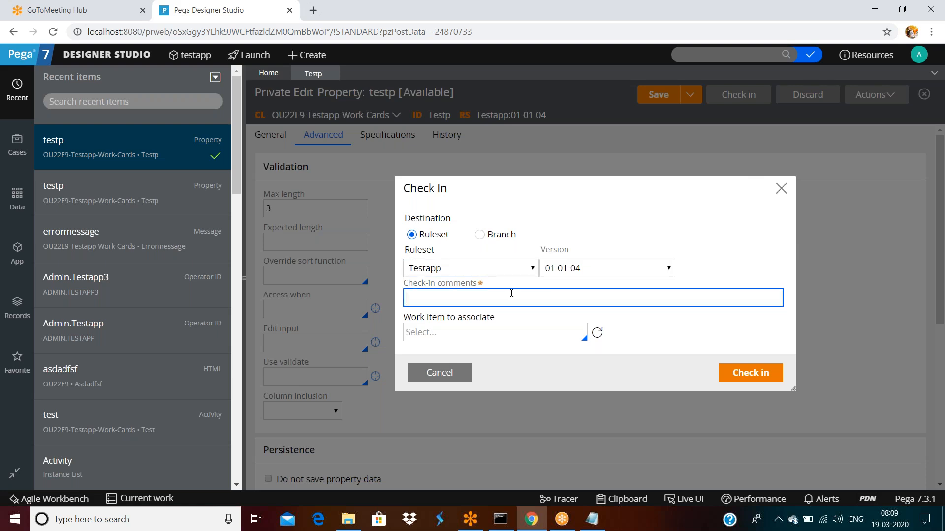
pyautogui.write('asdfsaf')
pyautogui.click(756, 378)
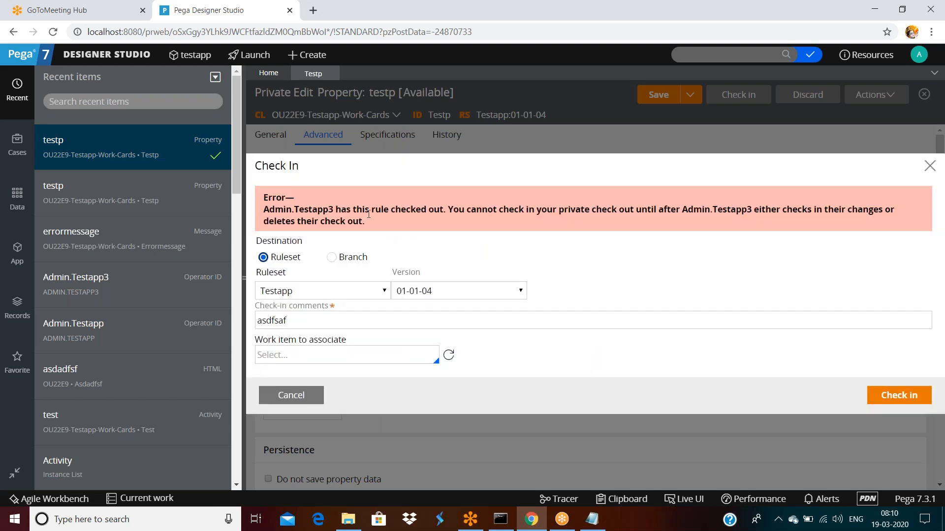
pyautogui.moveTo(329, 211); pyautogui.dragTo(335, 210)
pyautogui.click(278, 394)
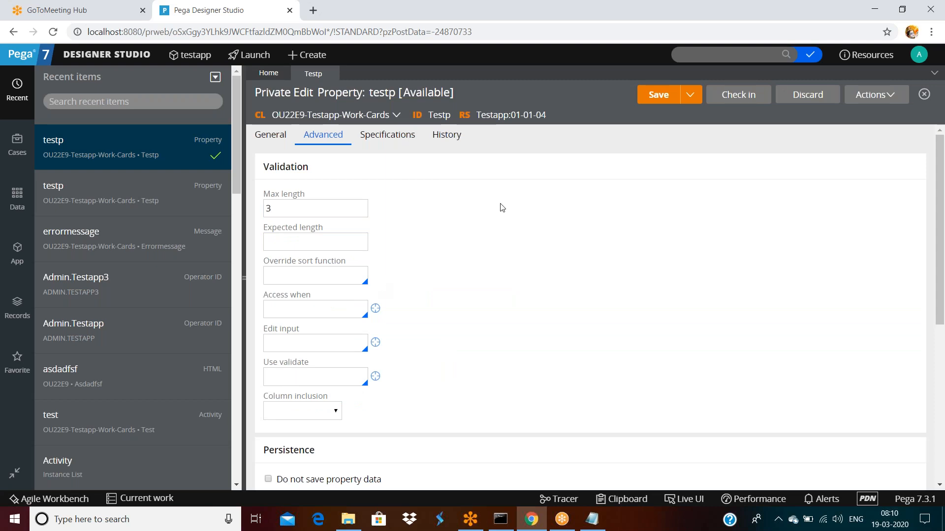
# Step: Add version 01-01-05 to the Testapp ruleset from the 01-01-04 row and save it
pyautogui.click(503, 115)
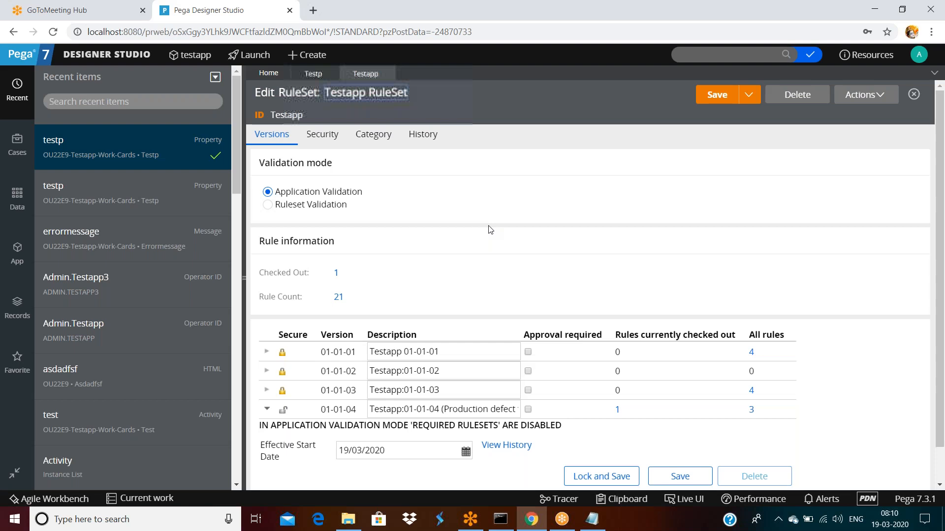
pyautogui.scroll(-1, 489, 295)
pyautogui.click(489, 372)
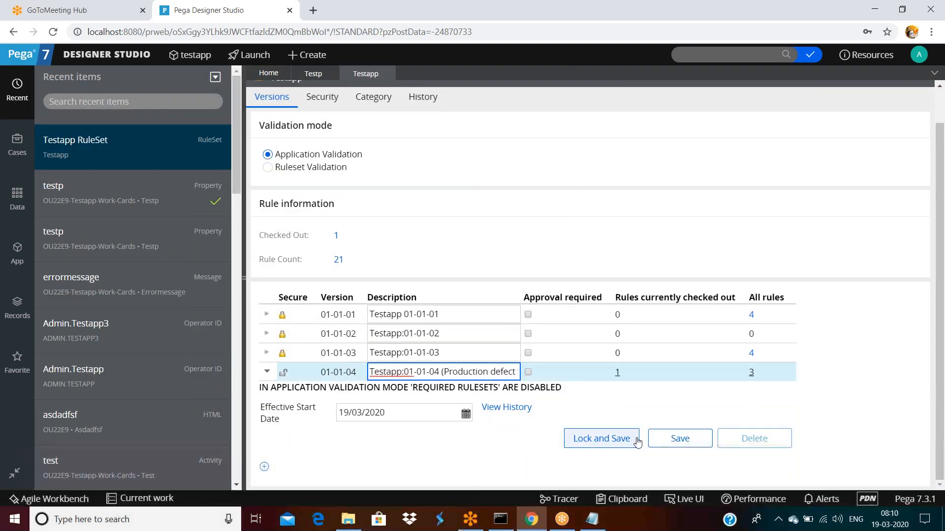
pyautogui.click(264, 466)
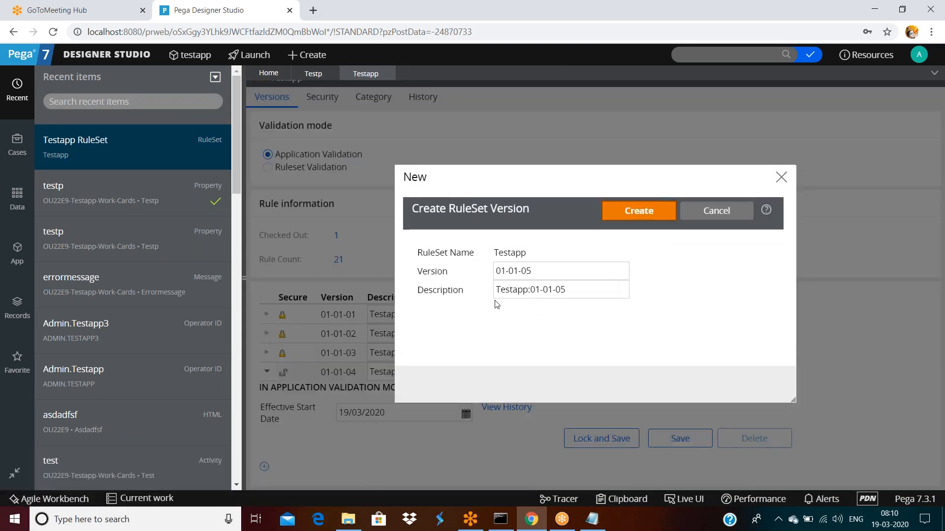
pyautogui.click(637, 212)
pyautogui.scroll(-2, 566, 275)
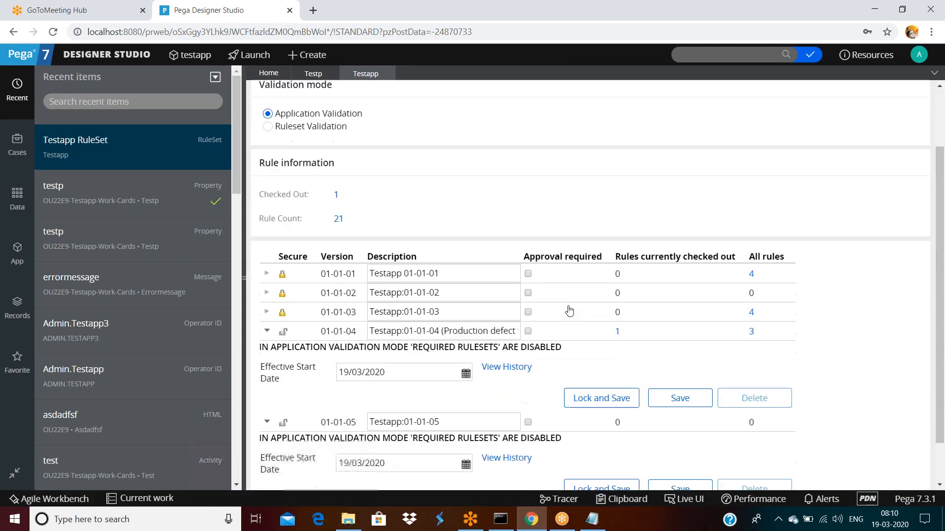
pyautogui.scroll(3, 632, 224)
pyautogui.click(715, 94)
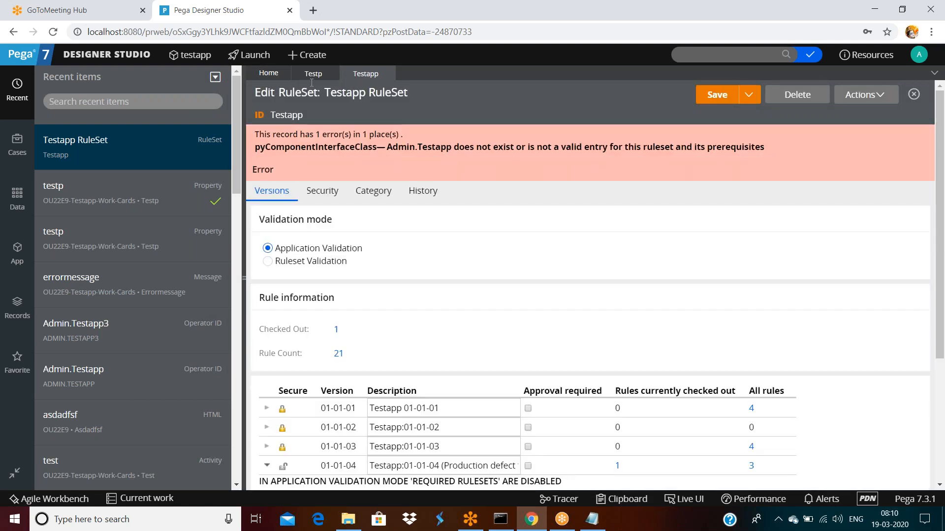
pyautogui.doubleClick(312, 75)
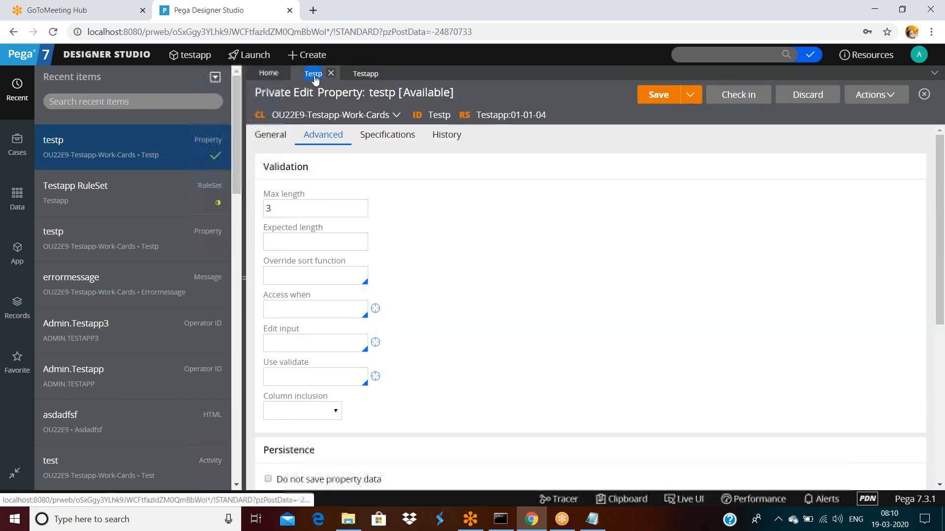
# Step: Back on testp, prepare a check-in to 01-01-05 with comment 'dsafsa', then cancel it
pyautogui.click(362, 79)
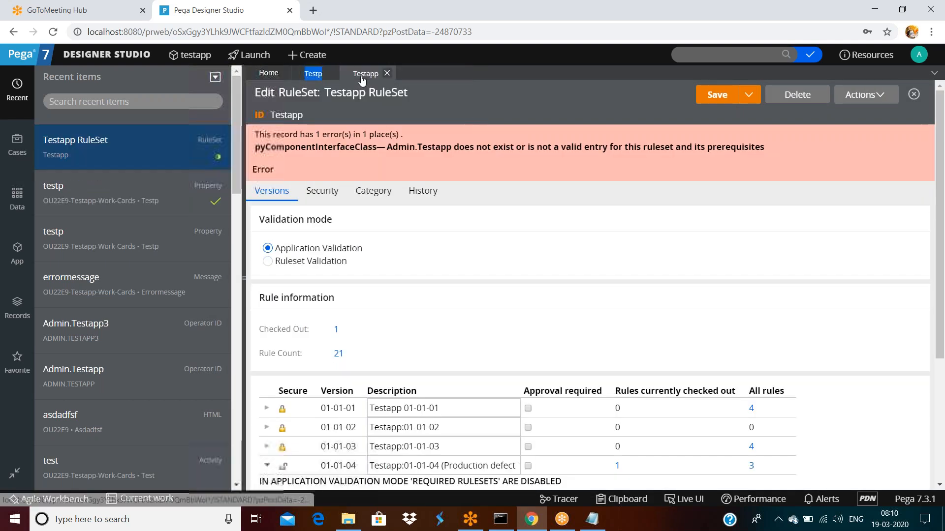
pyautogui.click(318, 80)
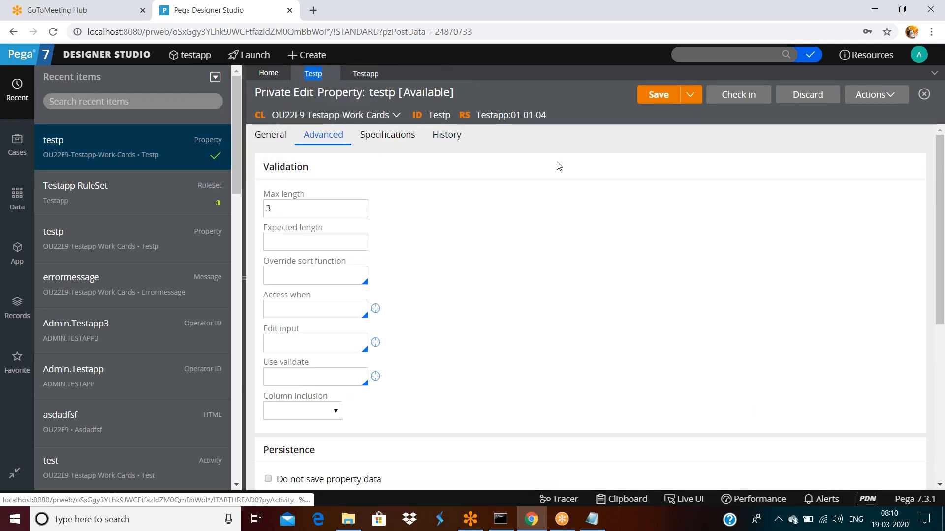
pyautogui.click(743, 95)
pyautogui.click(610, 270)
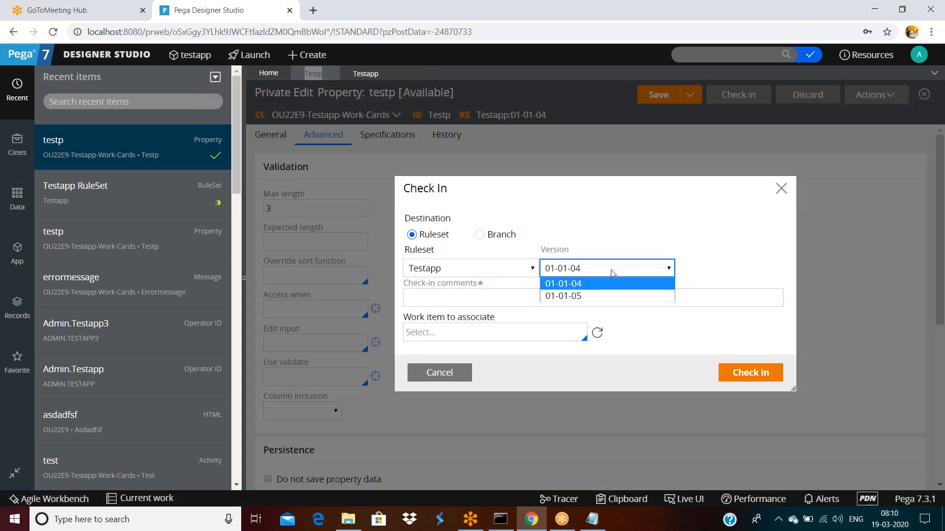
pyautogui.click(583, 296)
pyautogui.click(533, 297)
pyautogui.write('dsafsa')
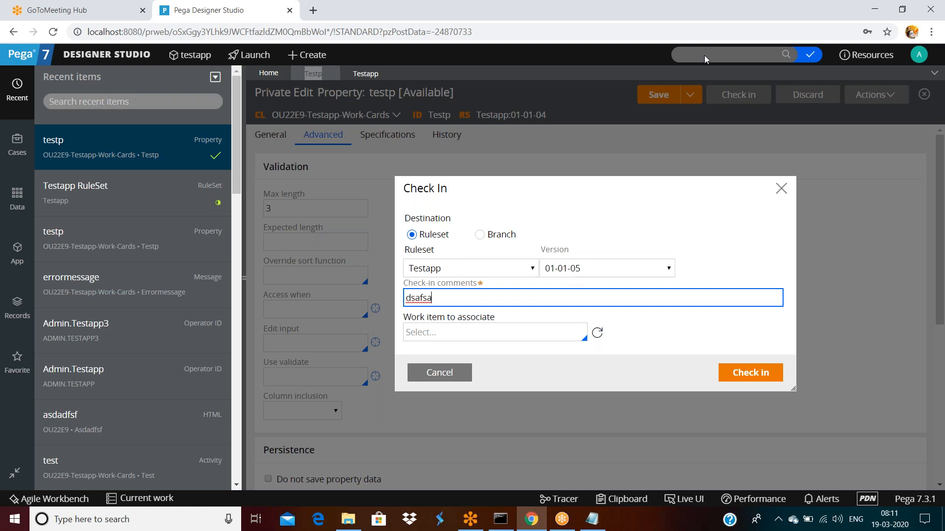
pyautogui.click(741, 24)
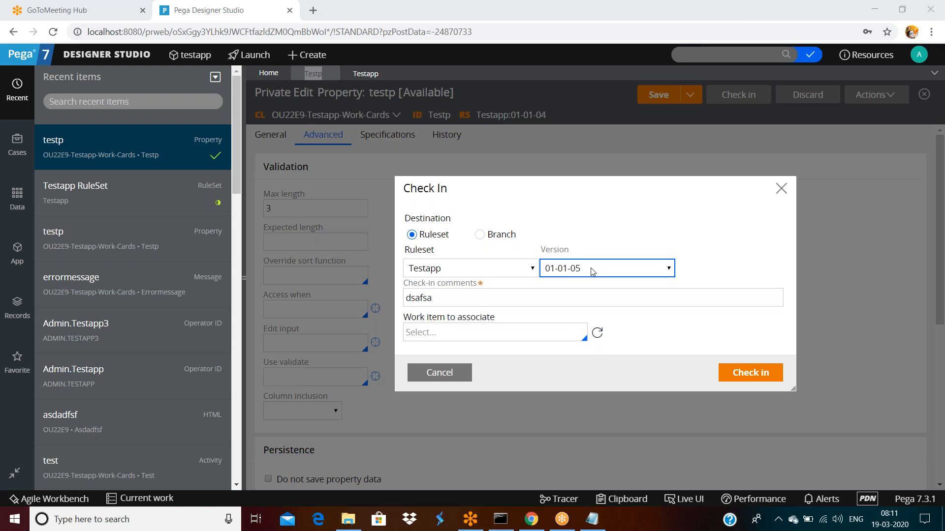
pyautogui.press('Tab')
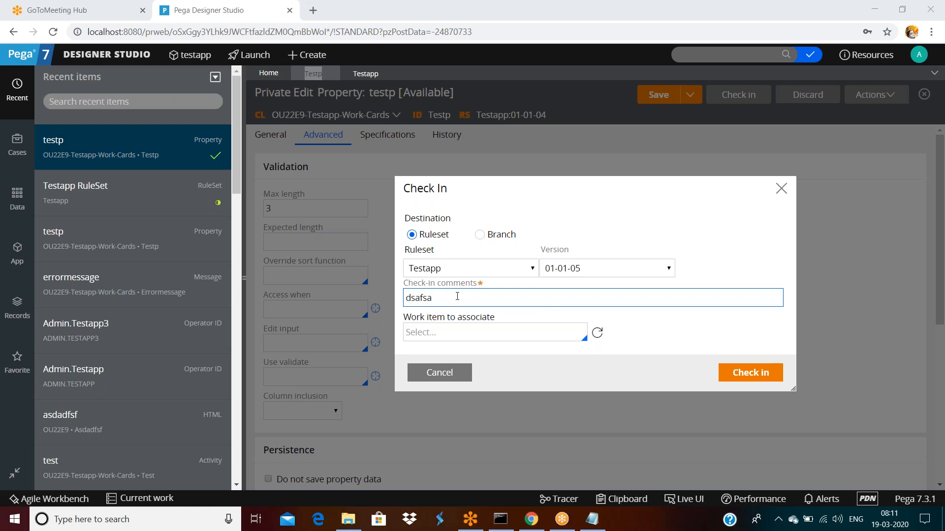
pyautogui.click(468, 319)
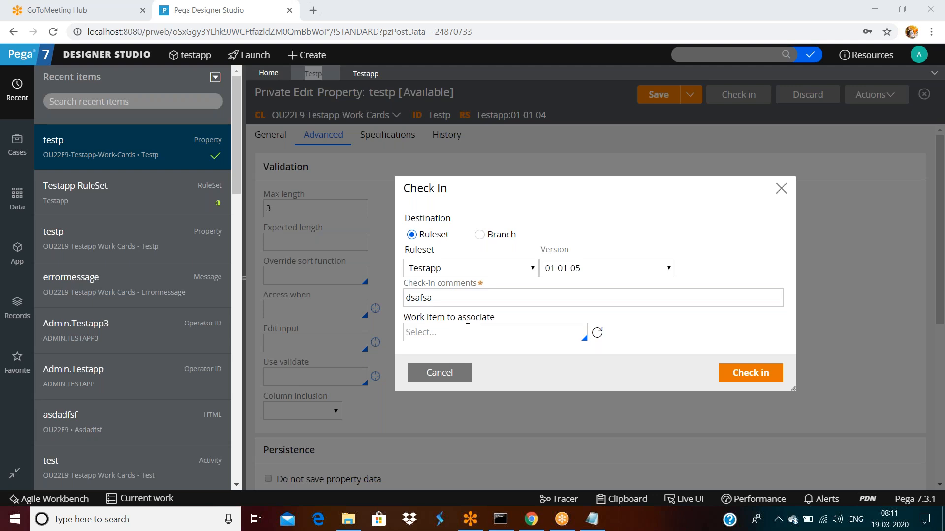
pyautogui.click(433, 373)
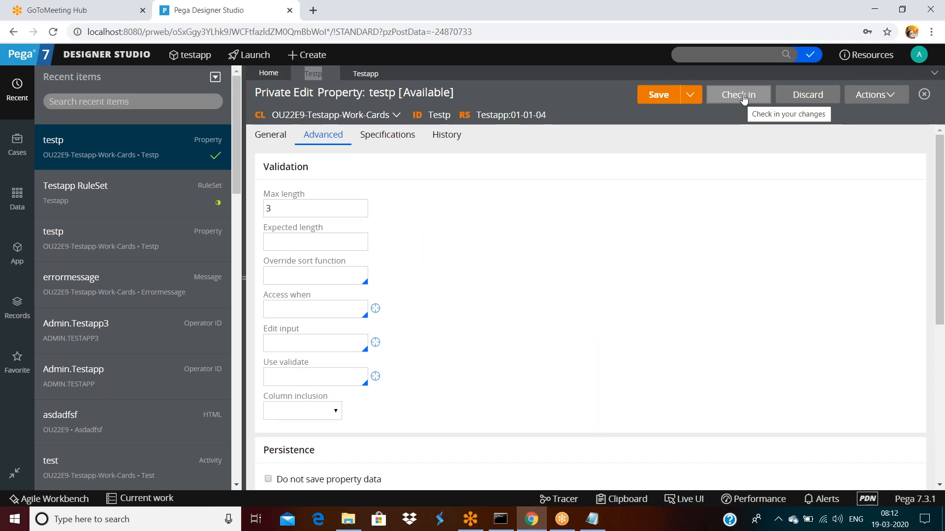
# Step: Discard testp's private edit, then view and dismiss its check-out details
pyautogui.click(808, 96)
pyautogui.click(749, 333)
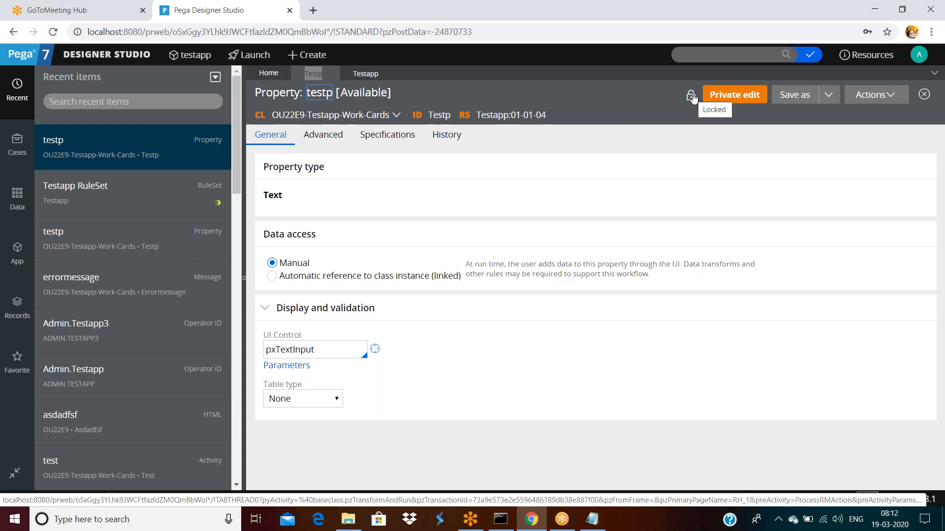
pyautogui.click(691, 98)
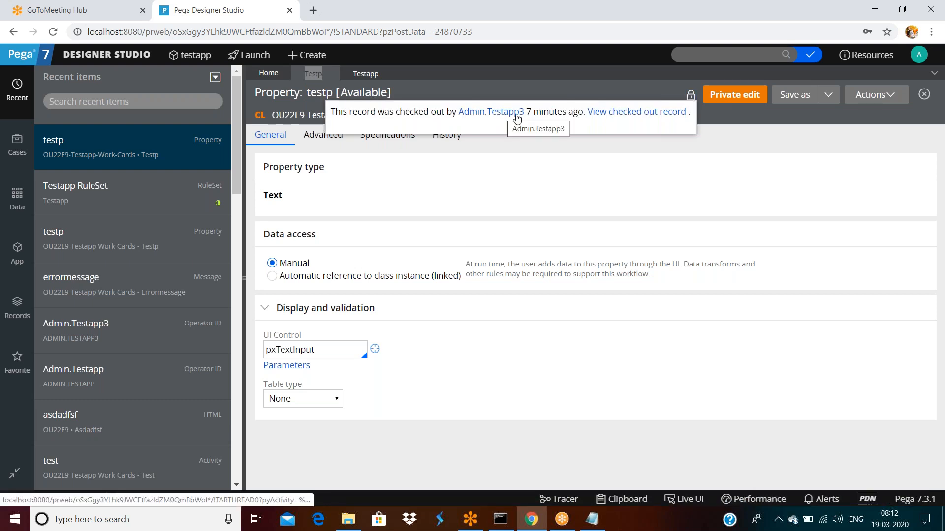
pyautogui.click(764, 153)
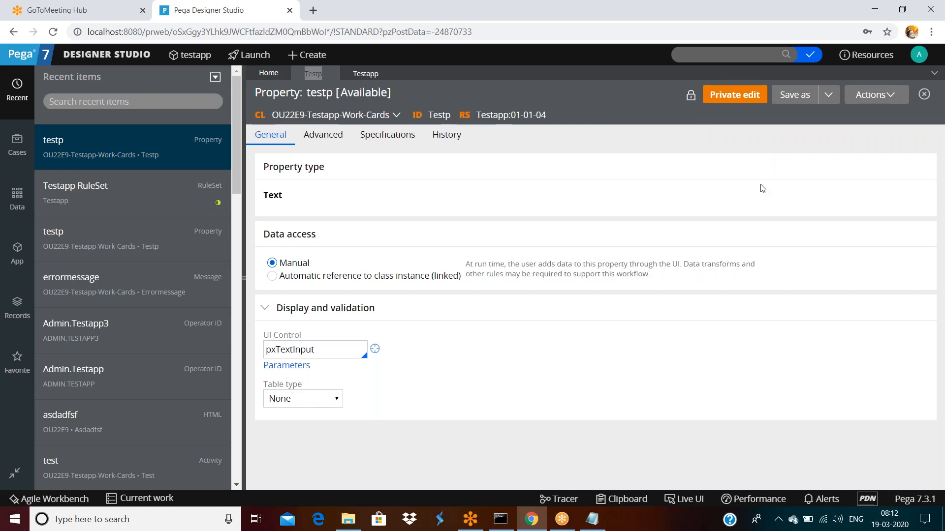
# Step: Start a fresh private edit of testp, set Max length to 3, and save
pyautogui.click(737, 97)
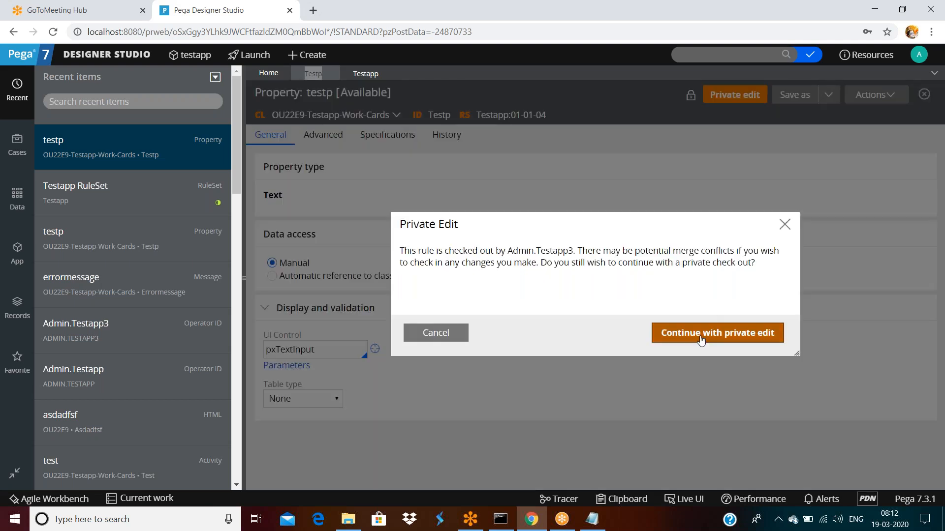
pyautogui.click(717, 333)
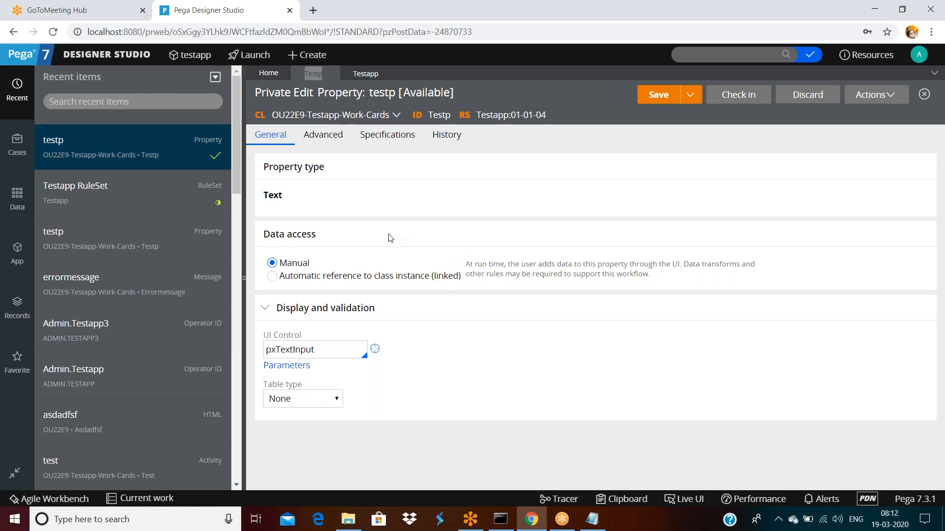
pyautogui.click(325, 134)
pyautogui.write('3')
pyautogui.click(647, 100)
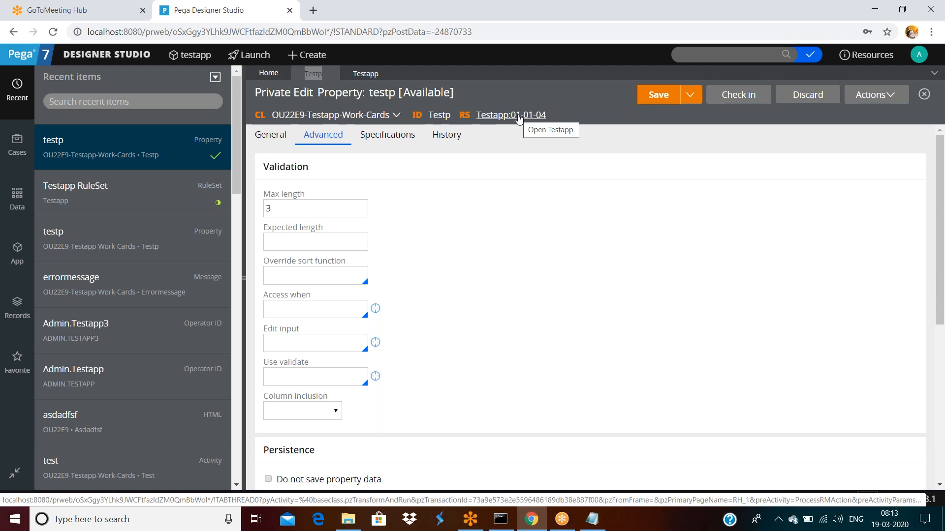
# Step: Check testp in to version 01-01-05 with comment 'afdsadfsf', then log off
pyautogui.click(738, 96)
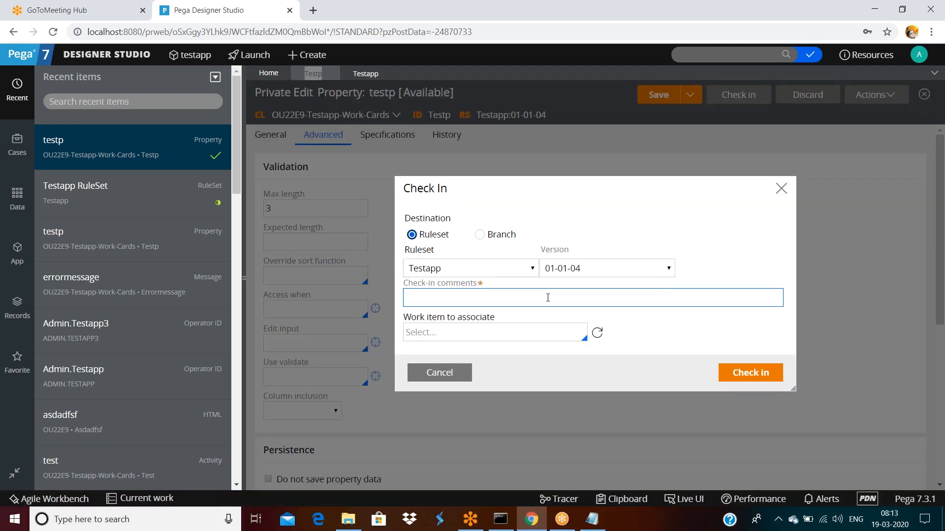
pyautogui.click(665, 269)
pyautogui.click(603, 297)
pyautogui.click(475, 301)
pyautogui.write('afdsadfsf')
pyautogui.click(758, 374)
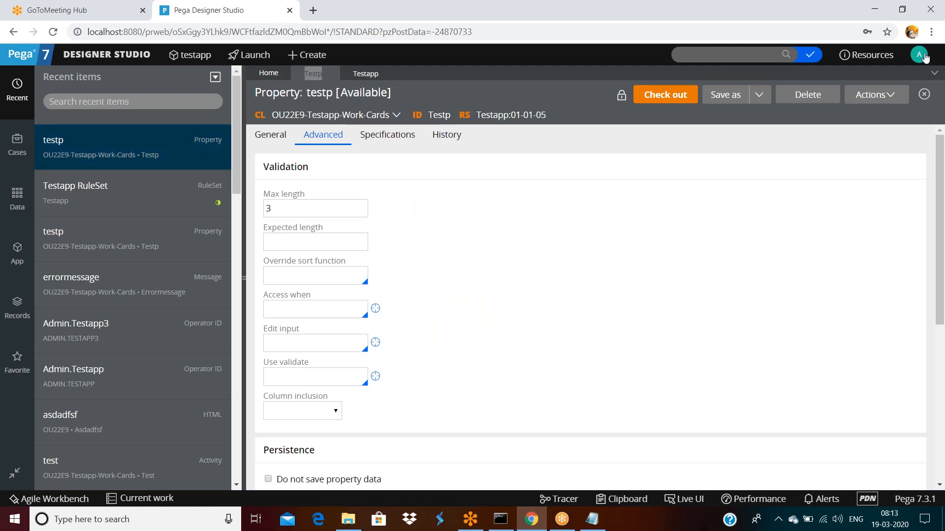
pyautogui.click(921, 56)
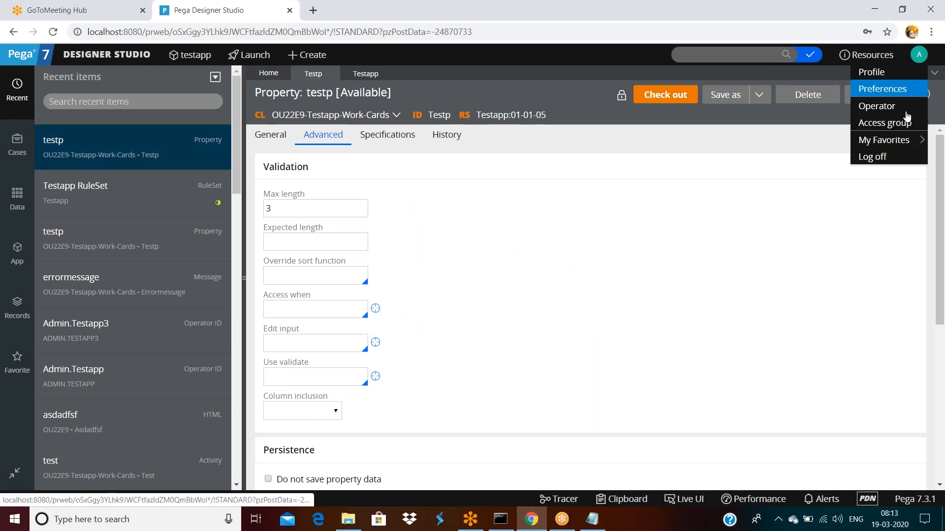
pyautogui.click(900, 154)
# Step: Sign in as the other operator with saved credentials and reopen testp from Recent items
pyautogui.click(431, 206)
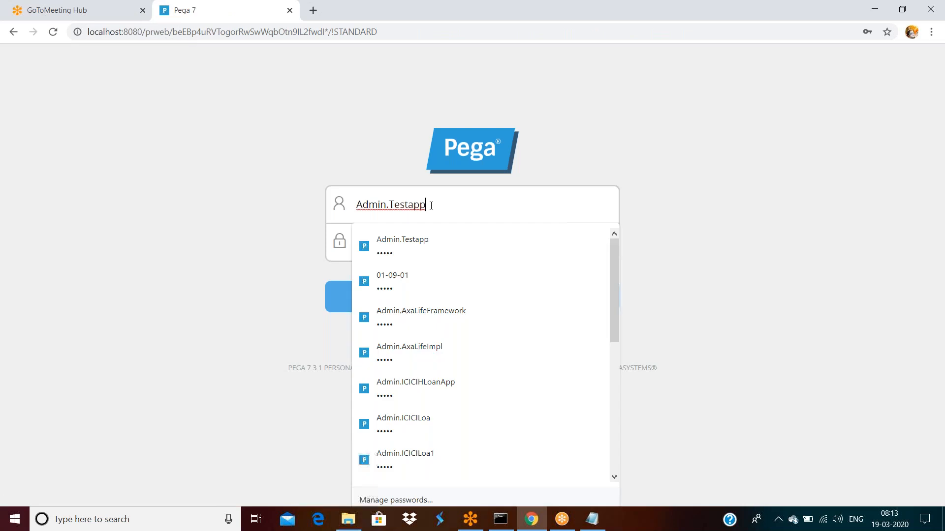
pyautogui.write('3')
pyautogui.click(476, 252)
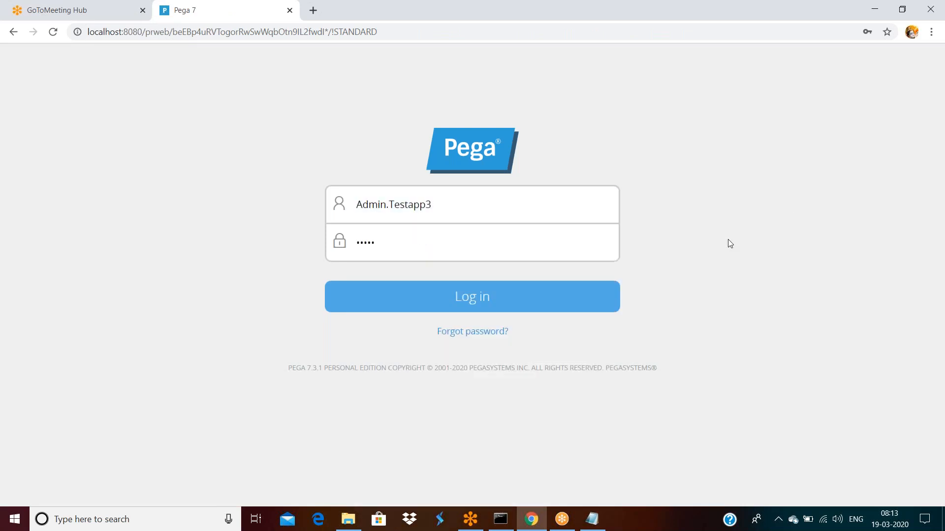
pyautogui.click(502, 298)
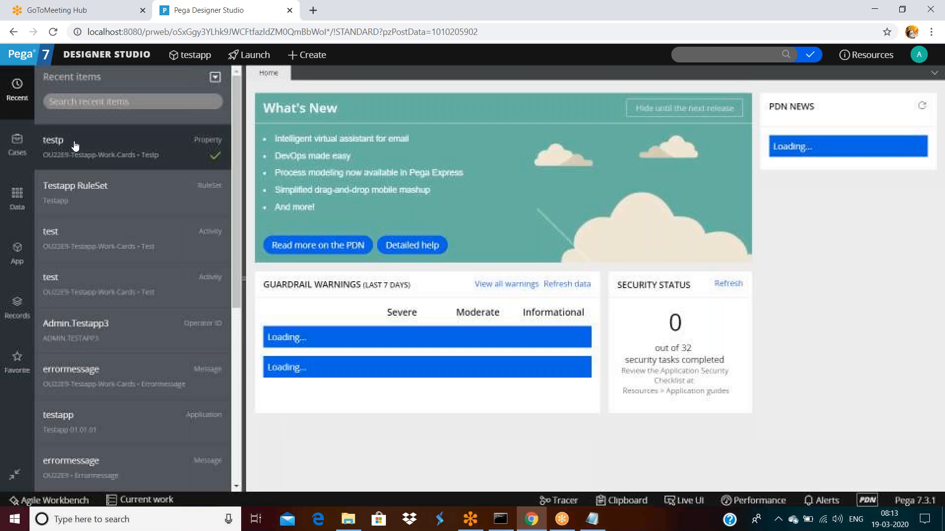
pyautogui.click(76, 143)
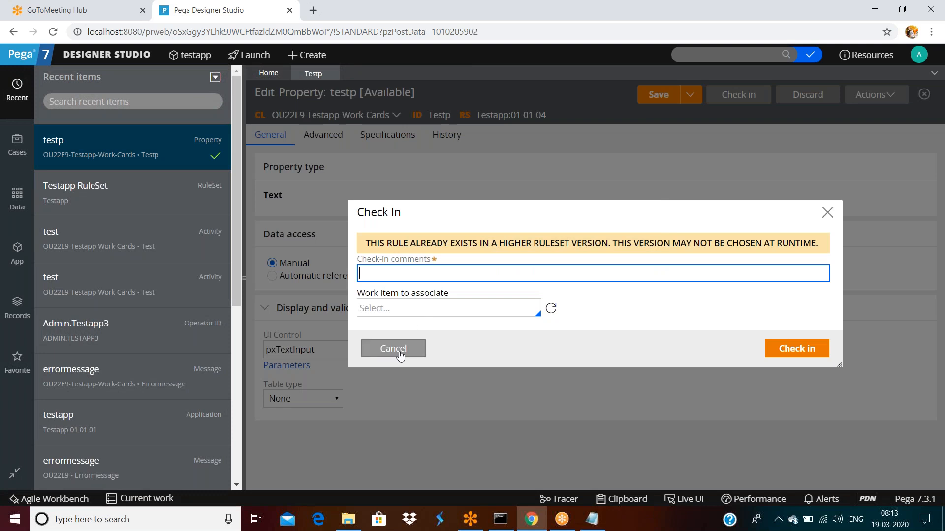
# Step: Give the testp property an Expected length of 2 in its advanced validation settings and save it
pyautogui.click(399, 351)
pyautogui.doubleClick(326, 140)
pyautogui.click(323, 279)
pyautogui.click(317, 233)
pyautogui.write('2')
pyautogui.click(659, 94)
# Step: Check in the testp property with the comment 'asdfasf'
pyautogui.click(740, 94)
pyautogui.write('asdfasf')
pyautogui.click(802, 353)
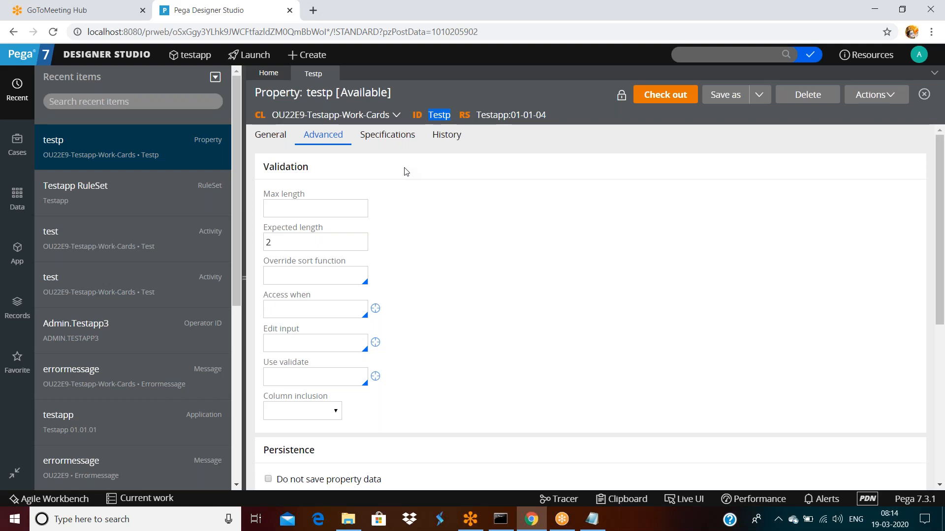
# Step: Open the Testapp RuleSet, try locking version 01-01-05 with a password, then cancel
pyautogui.click(545, 176)
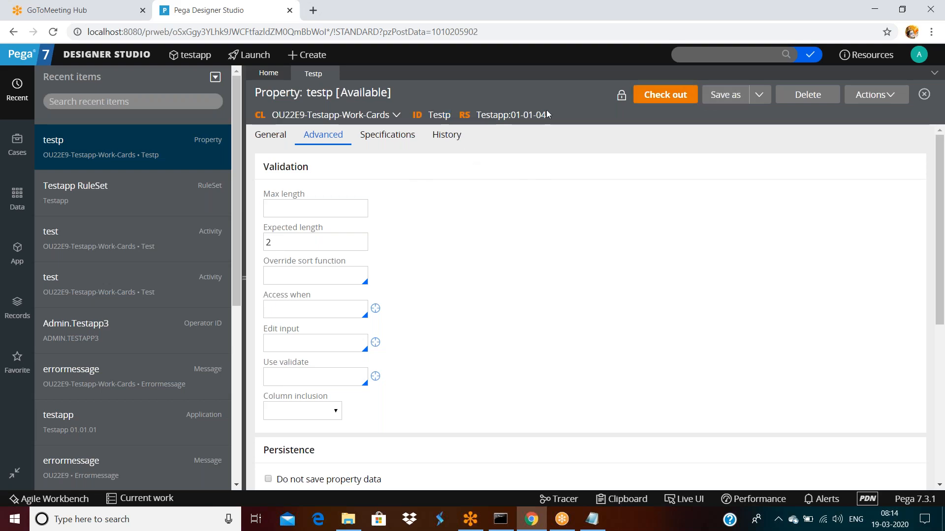
pyautogui.click(516, 116)
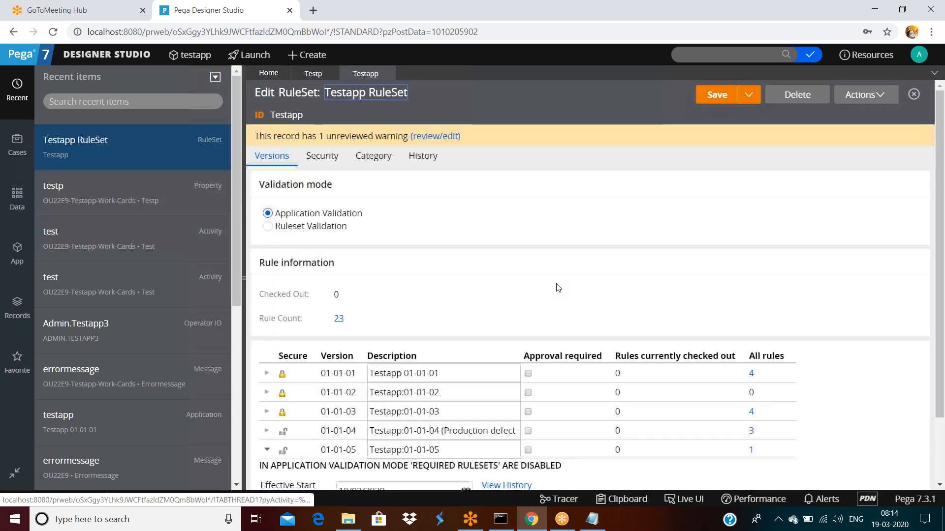
pyautogui.scroll(-3, 557, 285)
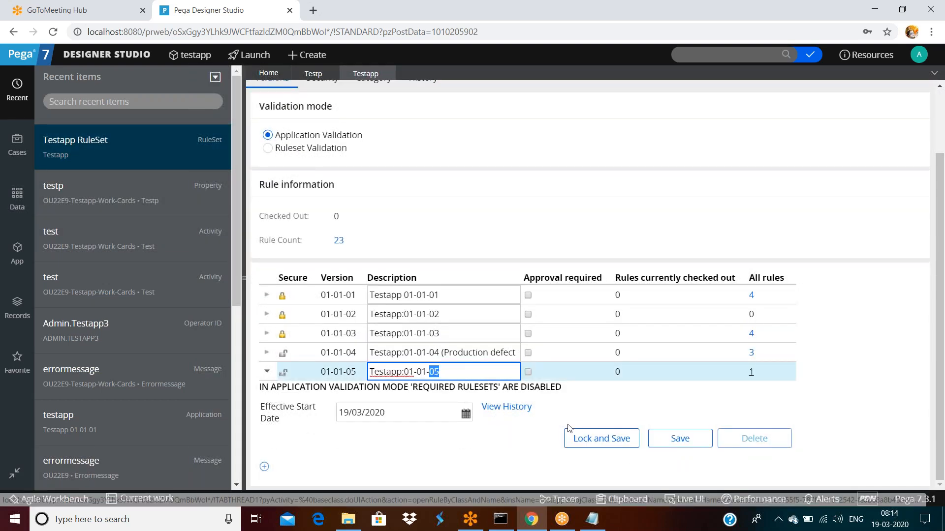
pyautogui.click(601, 439)
pyautogui.write('••••')
pyautogui.click(546, 292)
pyautogui.write('••••')
pyautogui.click(746, 346)
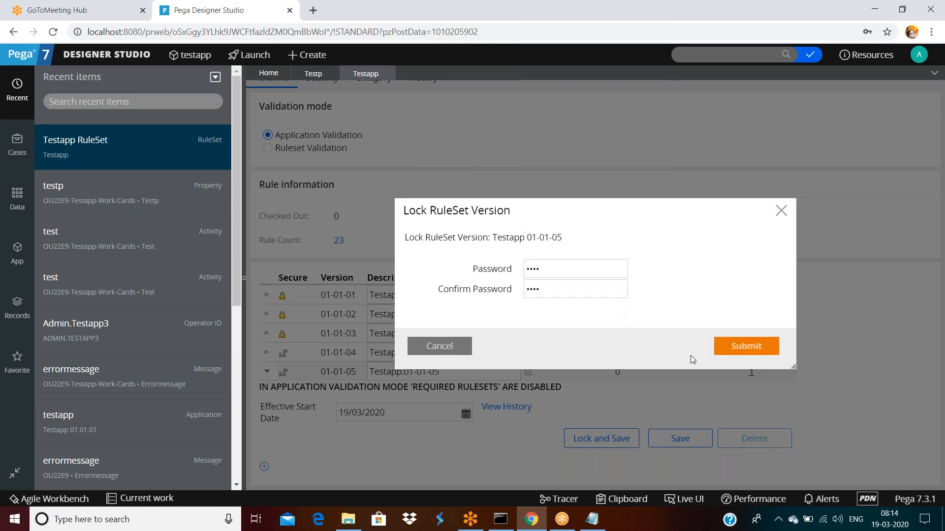
pyautogui.click(467, 375)
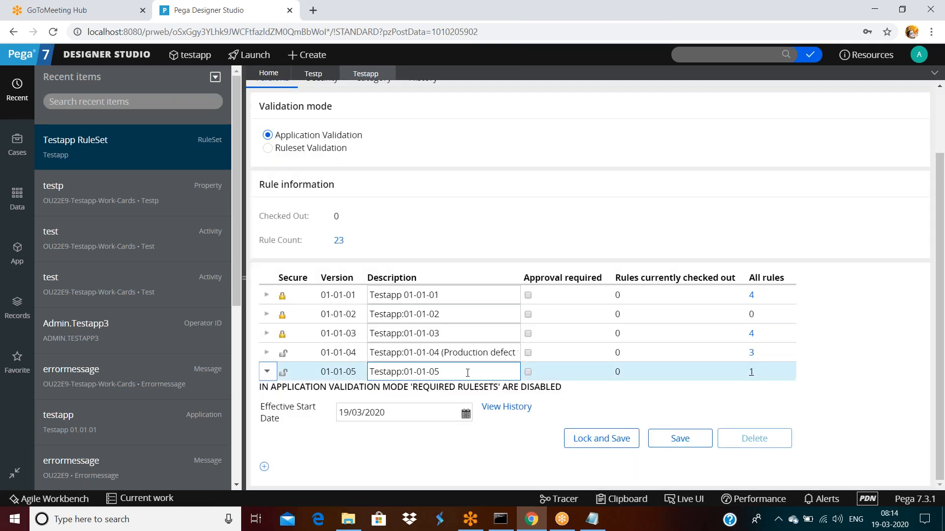
# Step: Select and expand the details of ruleset version 01-01-04
pyautogui.click(468, 353)
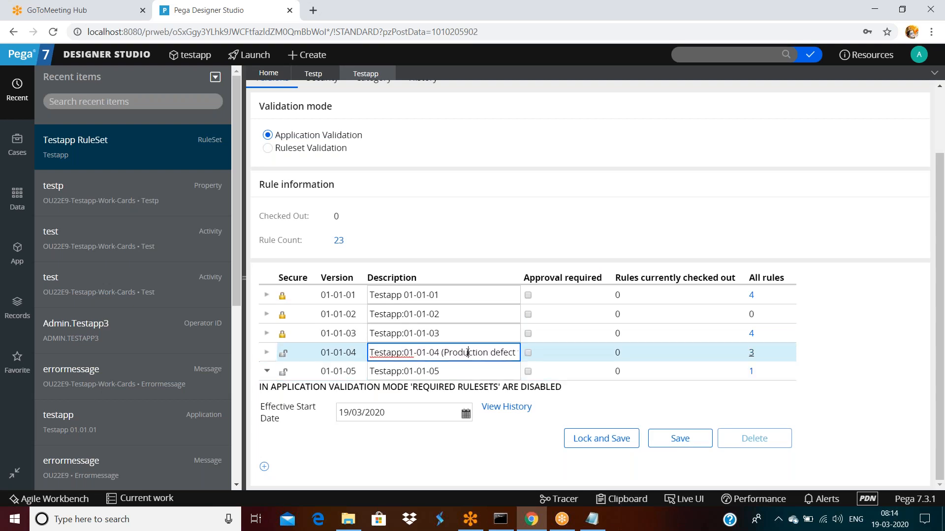
pyautogui.click(267, 353)
pyautogui.click(612, 422)
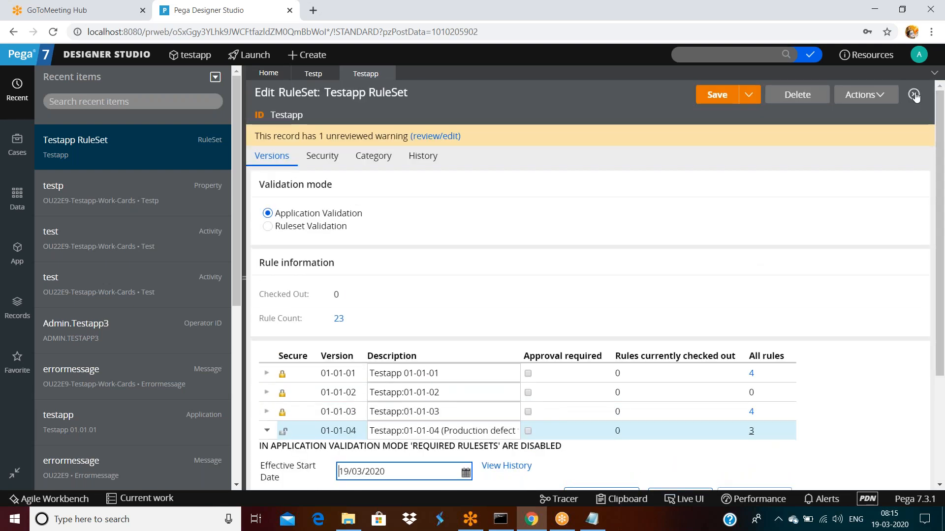
# Step: Log off and sign back in with the original operator's username, dismissing Chrome's password prompt
pyautogui.click(919, 54)
pyautogui.click(874, 155)
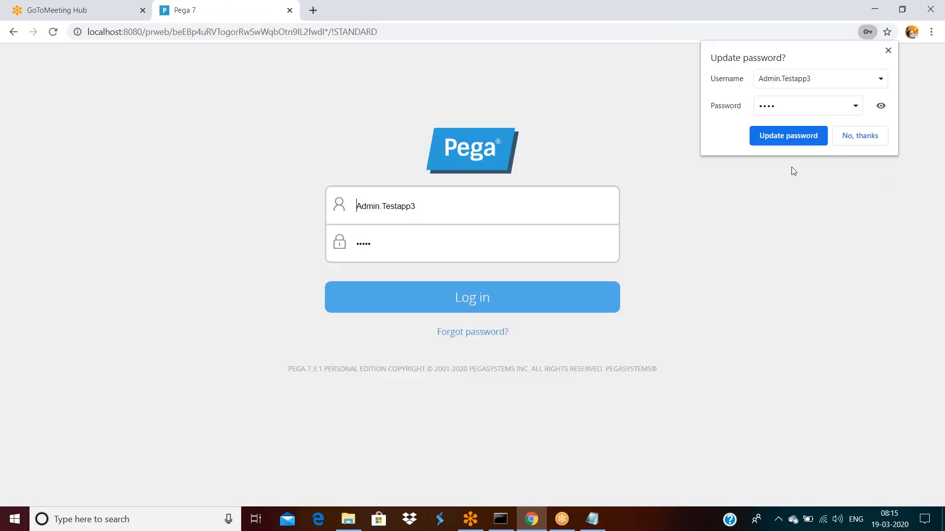
pyautogui.click(446, 214)
pyautogui.press('BackSpace')
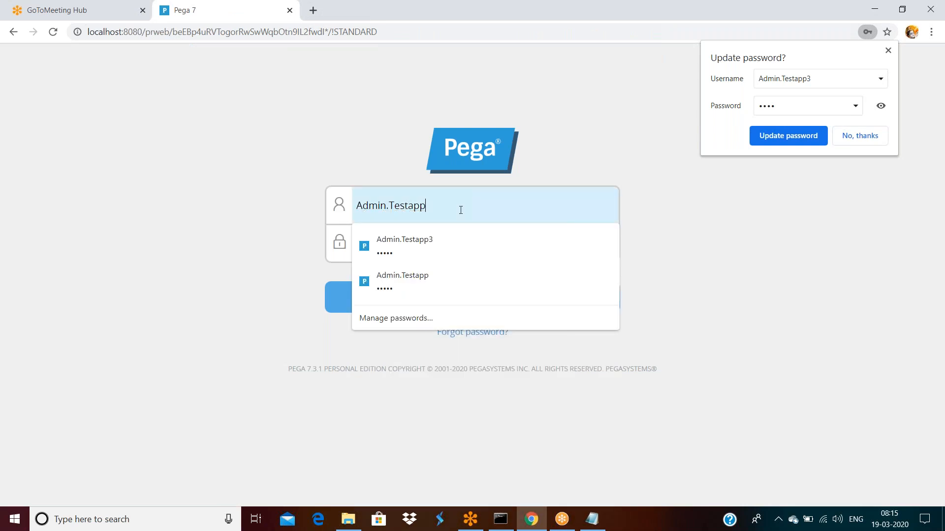
pyautogui.press('Return')
pyautogui.click(860, 135)
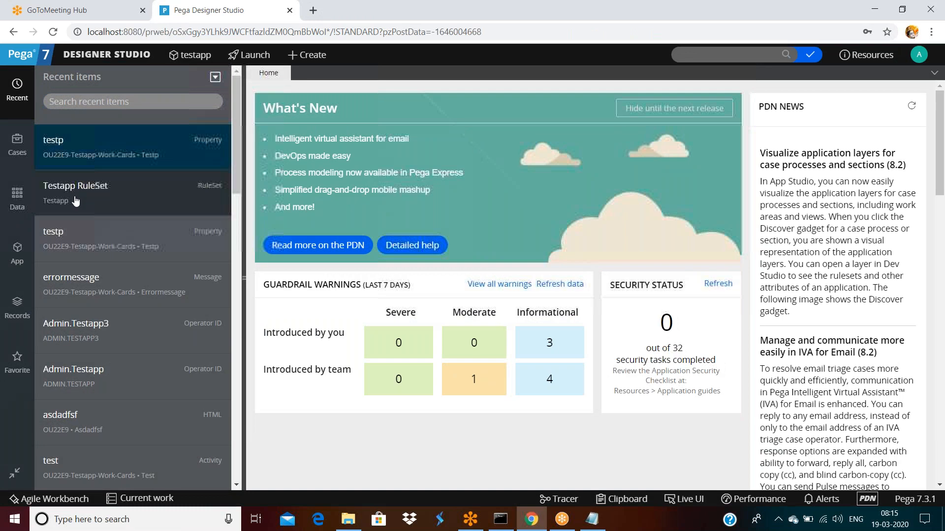
# Step: Reopen the Testapp RuleSet from Recent items and bring its versions list into view
pyautogui.click(77, 196)
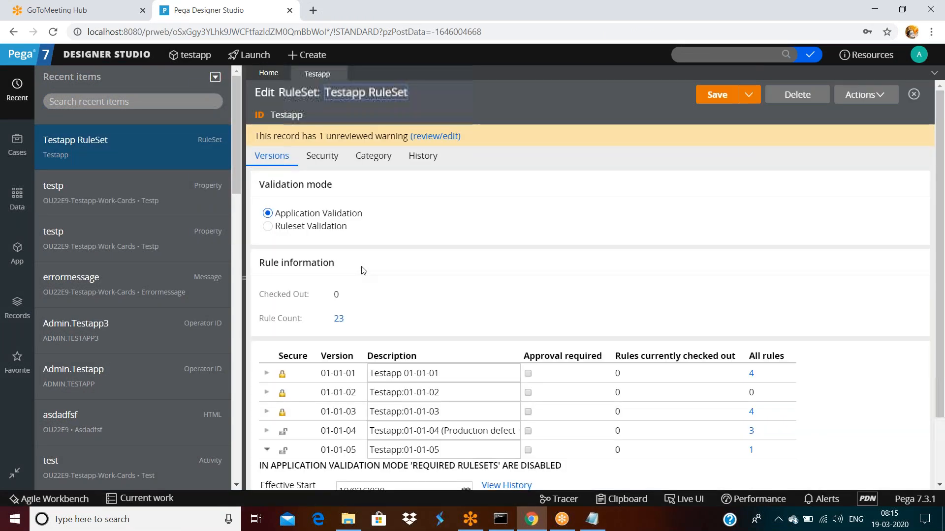
pyautogui.scroll(-2, 361, 270)
pyautogui.doubleClick(470, 354)
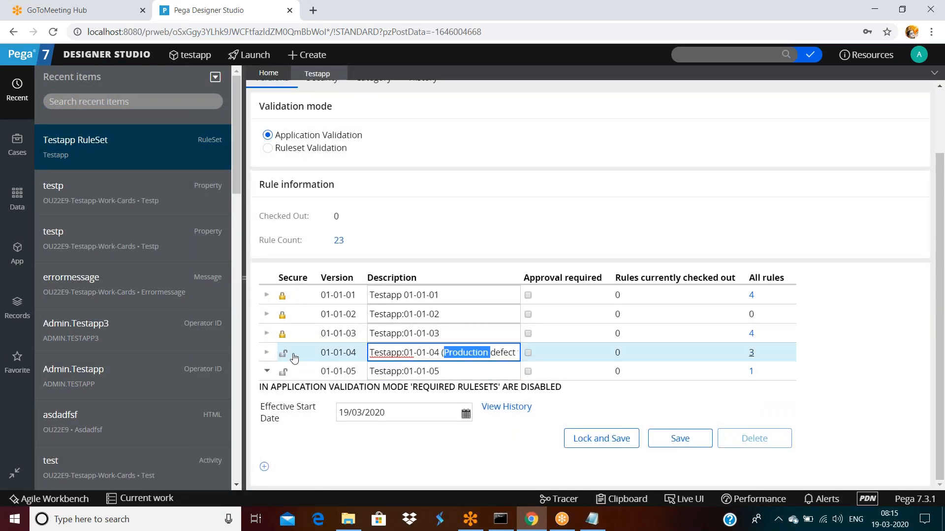
# Step: Expand version 01-01-04 and lock it with a confirmed password
pyautogui.click(265, 354)
pyautogui.scroll(-2, 393, 331)
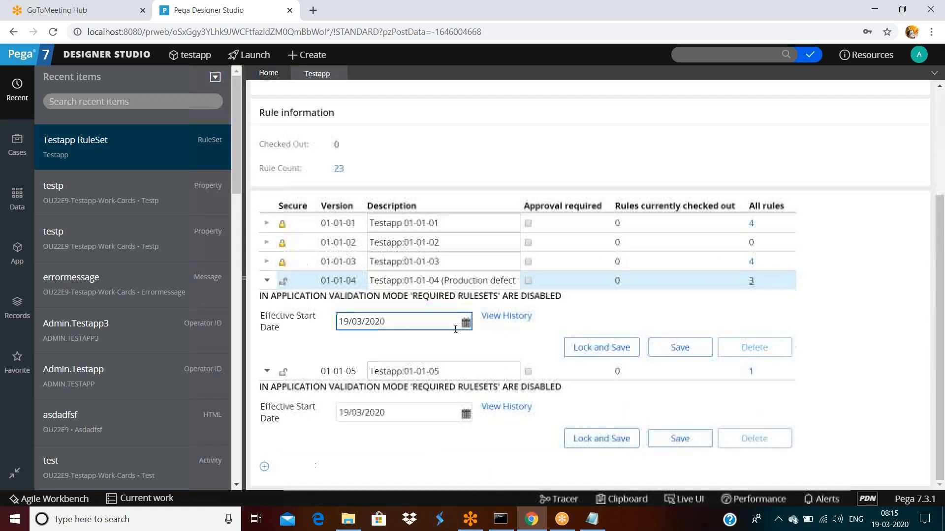
pyautogui.click(596, 354)
pyautogui.click(536, 271)
pyautogui.write('•••')
pyautogui.click(544, 291)
pyautogui.write('•••')
pyautogui.click(727, 345)
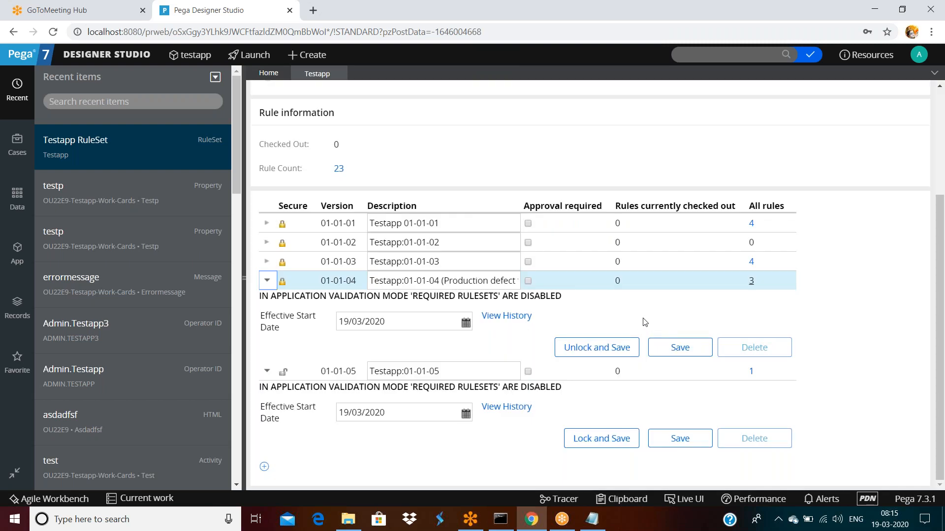
# Step: Try locking version 01-01-05 twice with a re-entered password, cancel, and collapse 01-01-04
pyautogui.click(602, 438)
pyautogui.write('••••')
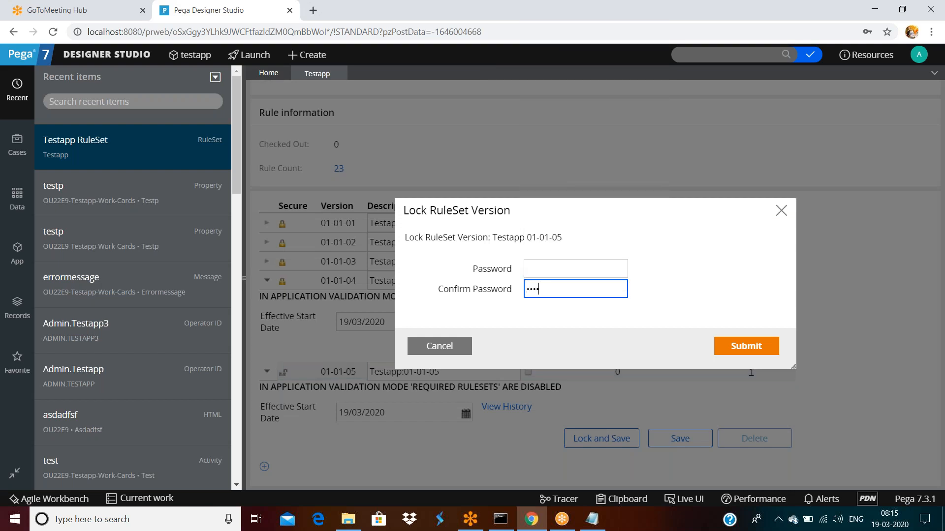
pyautogui.click(576, 268)
pyautogui.write('••••')
pyautogui.click(746, 346)
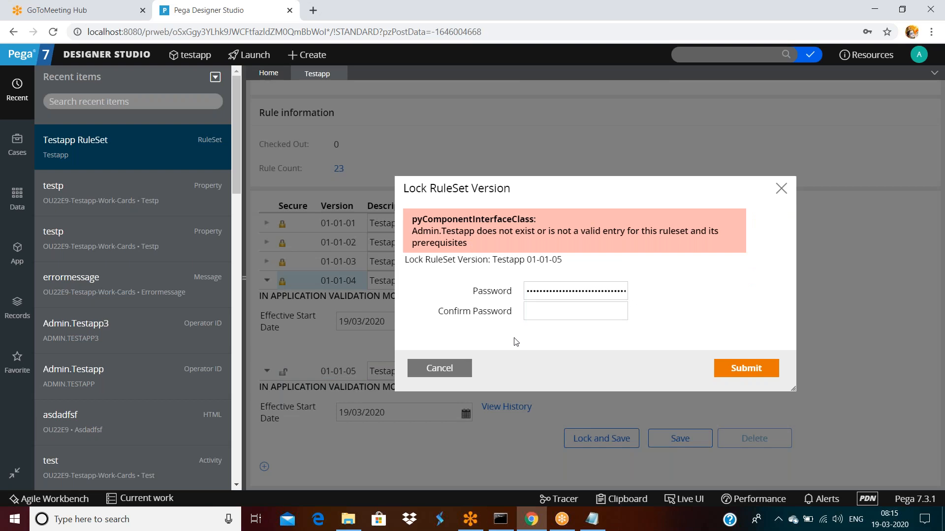
pyautogui.doubleClick(575, 291)
pyautogui.write('•')
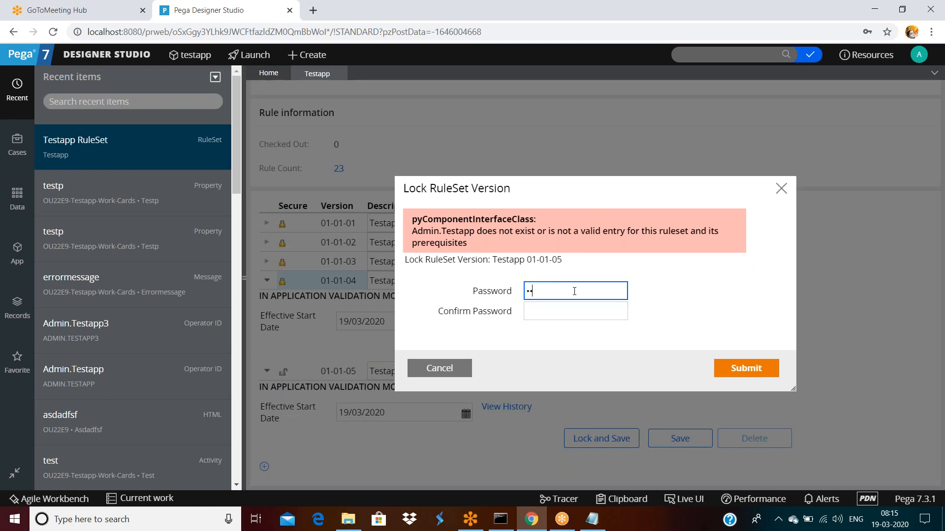
pyautogui.write('•••')
pyautogui.press('Tab')
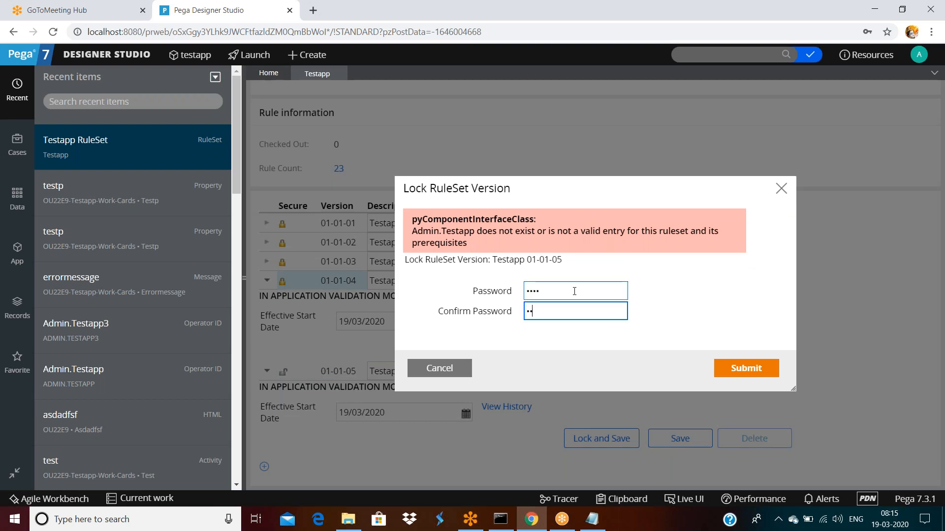
pyautogui.click(743, 368)
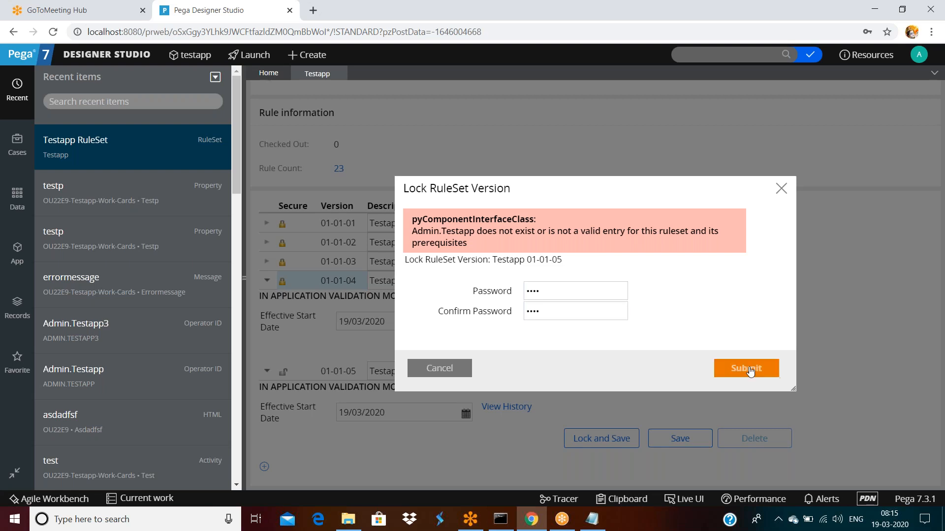
pyautogui.click(431, 372)
pyautogui.click(266, 281)
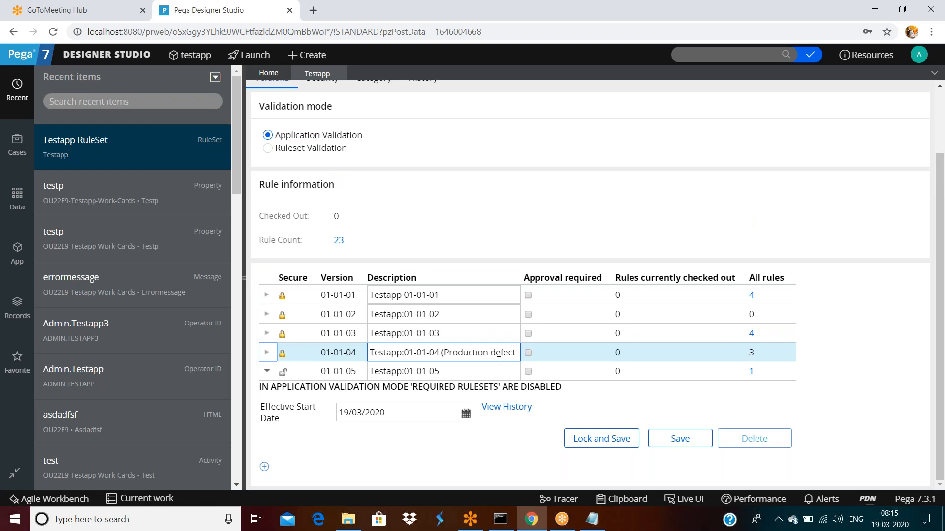
pyautogui.scroll(2, 681, 323)
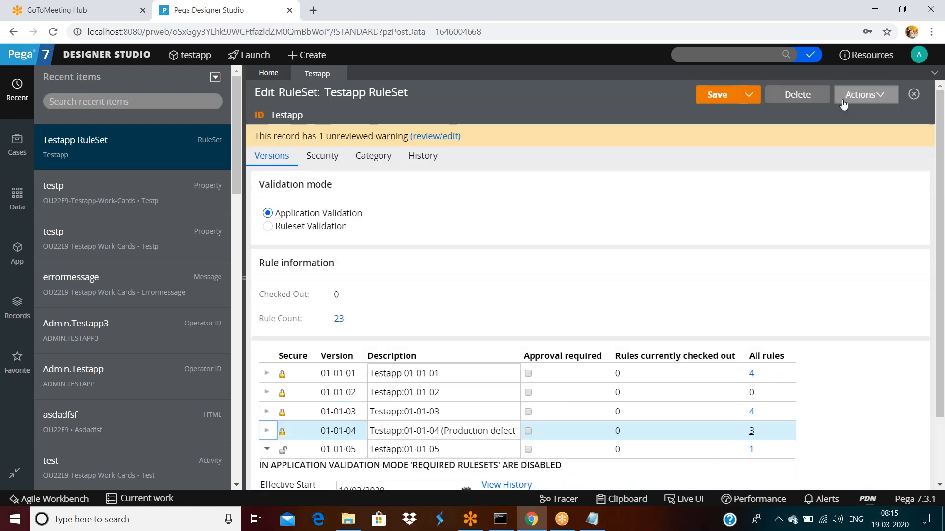
# Step: Save the Testapp RuleSet record and log off Designer Studio
pyautogui.click(728, 96)
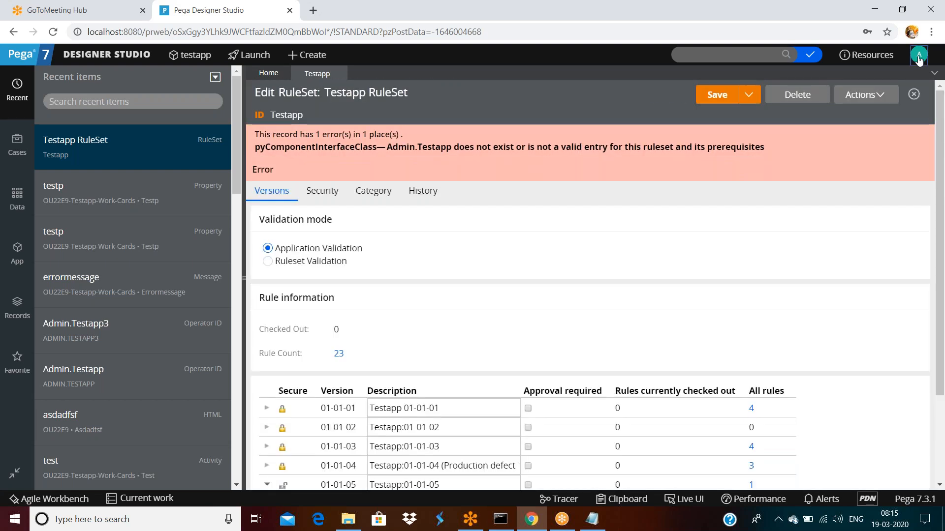
pyautogui.click(919, 55)
pyautogui.click(876, 164)
# Step: Sign in as the admin operator and reopen the Testapp RuleSet versions from Recent items
pyautogui.doubleClick(469, 217)
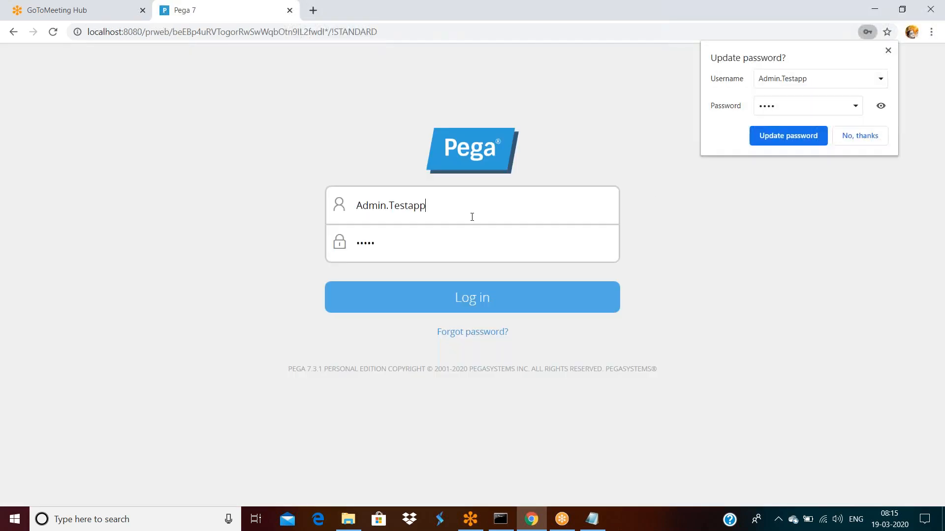
pyautogui.click(485, 215)
pyautogui.write('3')
pyautogui.press('Return')
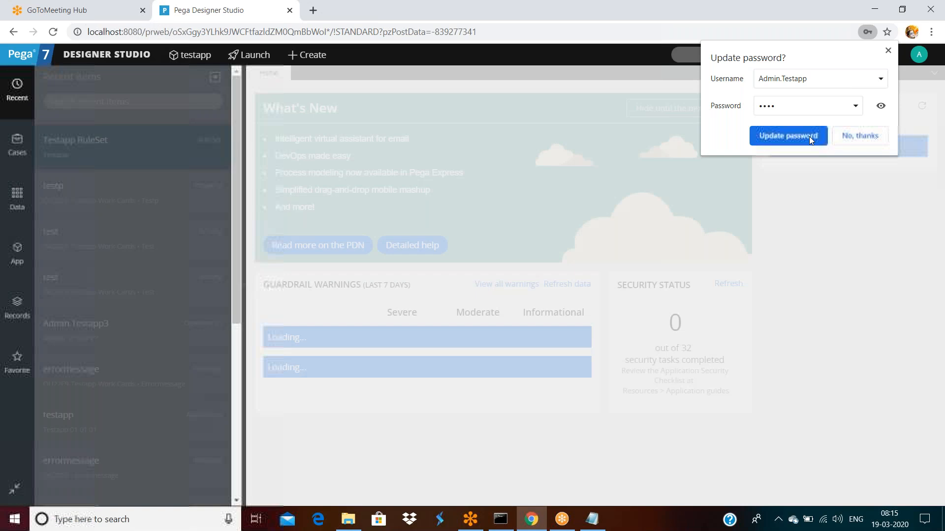
pyautogui.doubleClick(92, 140)
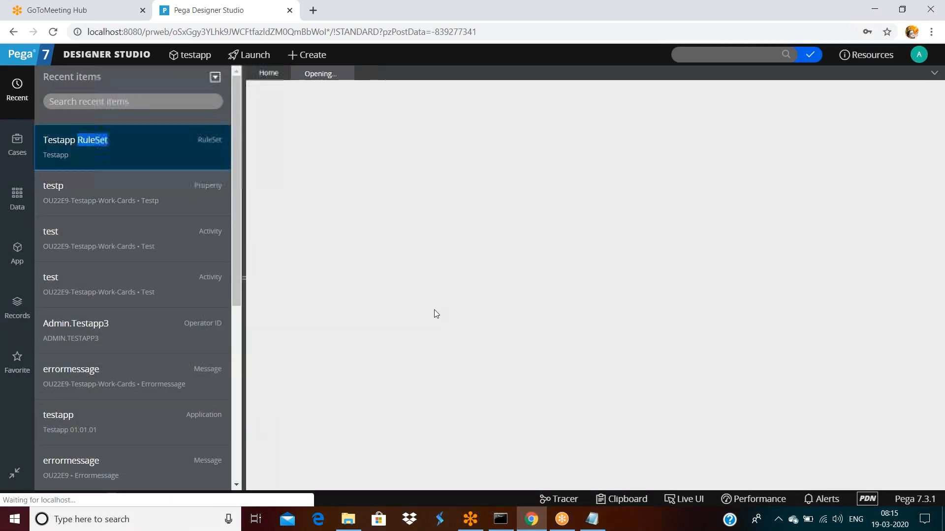
pyautogui.scroll(-2, 437, 314)
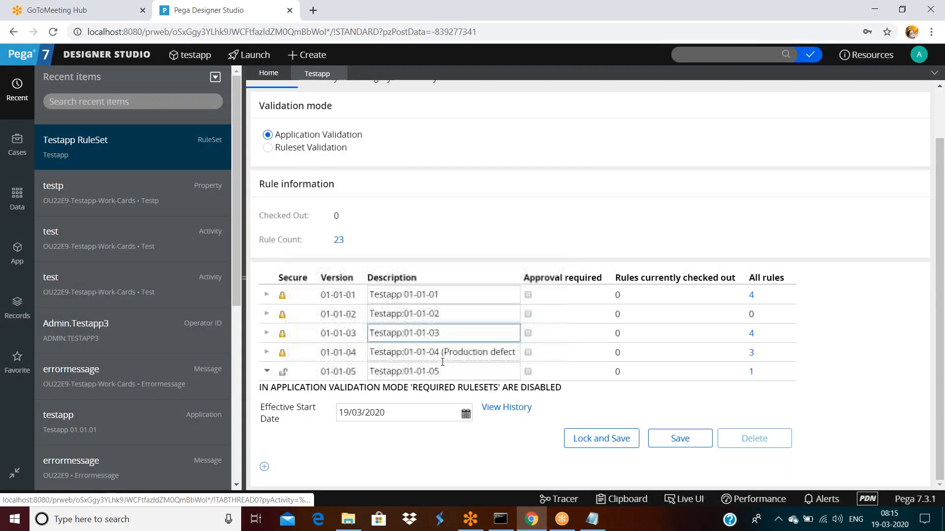
# Step: Try locking version 01-01-05 with a confirmed password, then close the dialog after the error
pyautogui.click(597, 444)
pyautogui.click(556, 273)
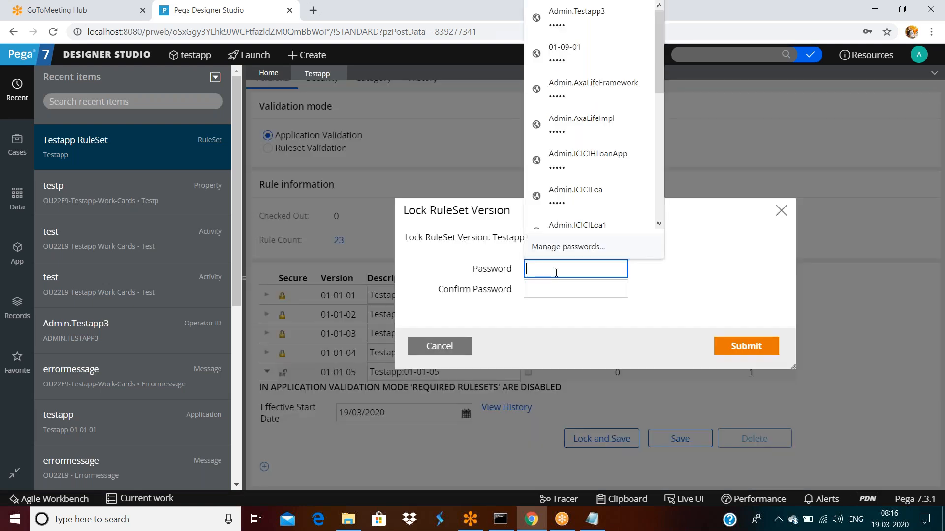
pyautogui.write('••••')
pyautogui.press('Tab')
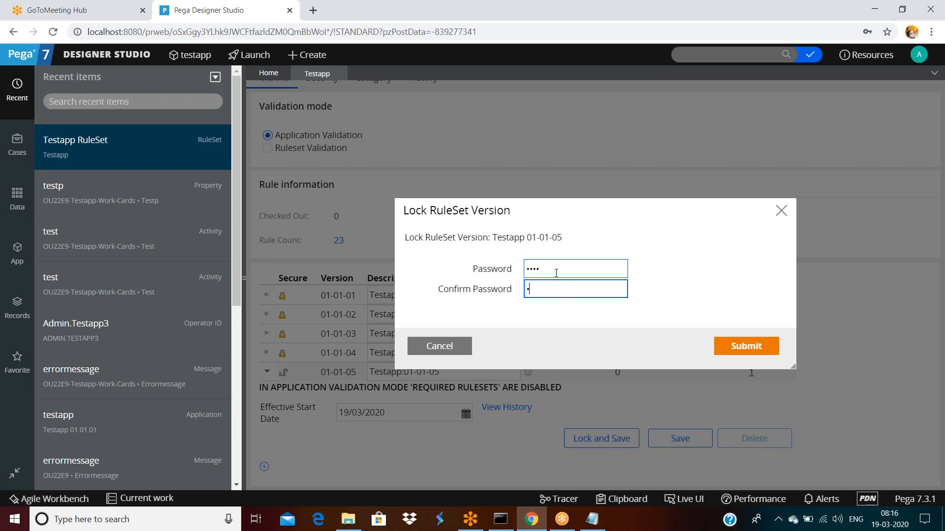
pyautogui.write('••••')
pyautogui.click(747, 346)
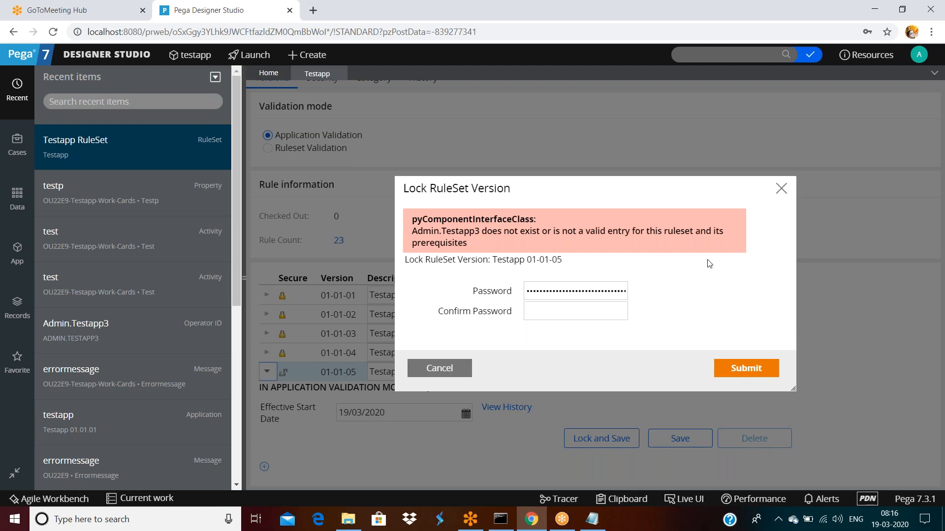
pyautogui.click(782, 188)
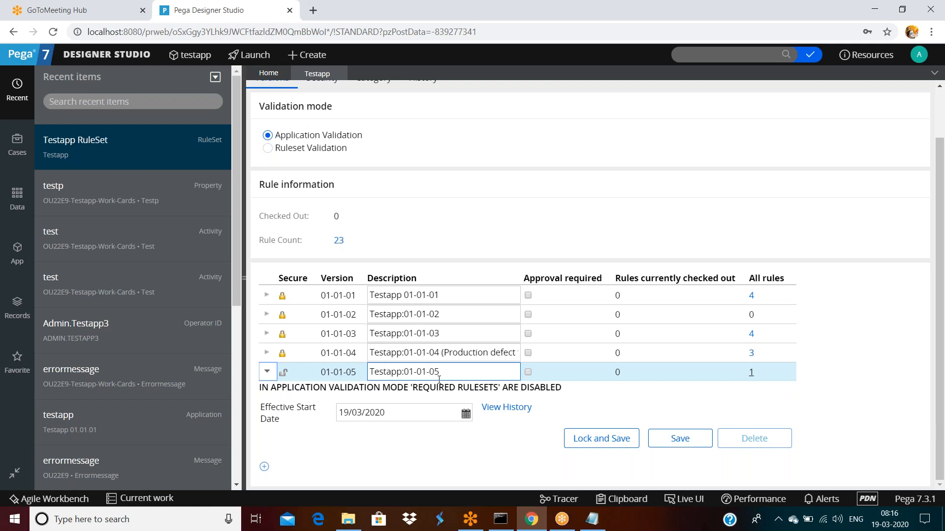
# Step: Retry the 01-01-05 lock with a new password, cancel it, and show the RuleSet's Security settings
pyautogui.click(600, 443)
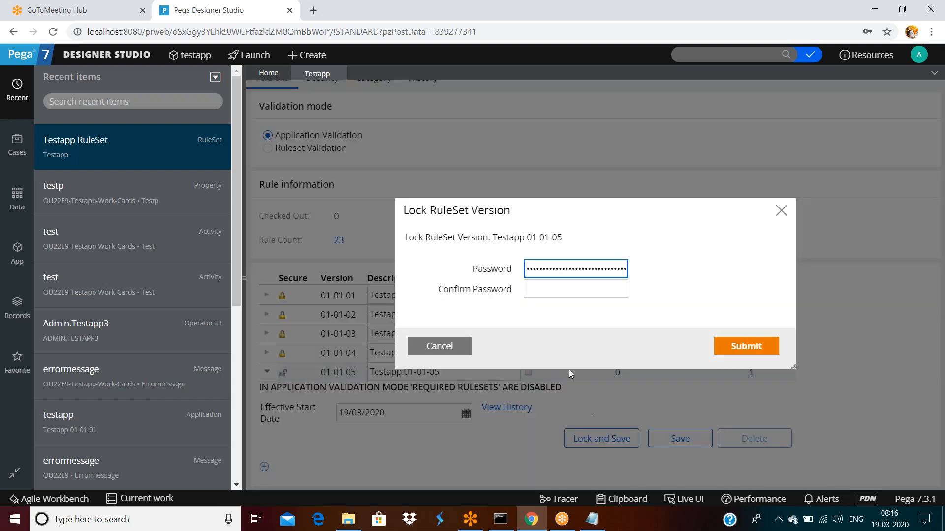
pyautogui.doubleClick(543, 270)
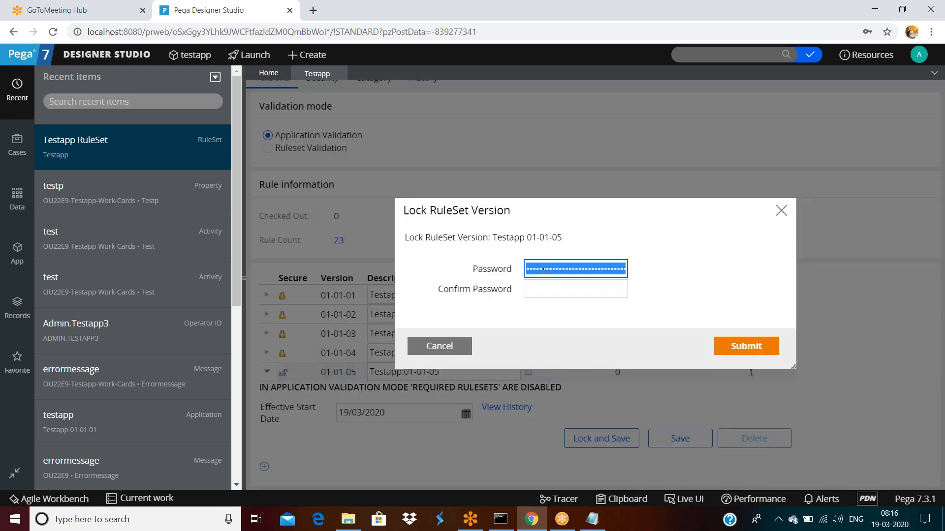
pyautogui.write('r')
pyautogui.press('Tab')
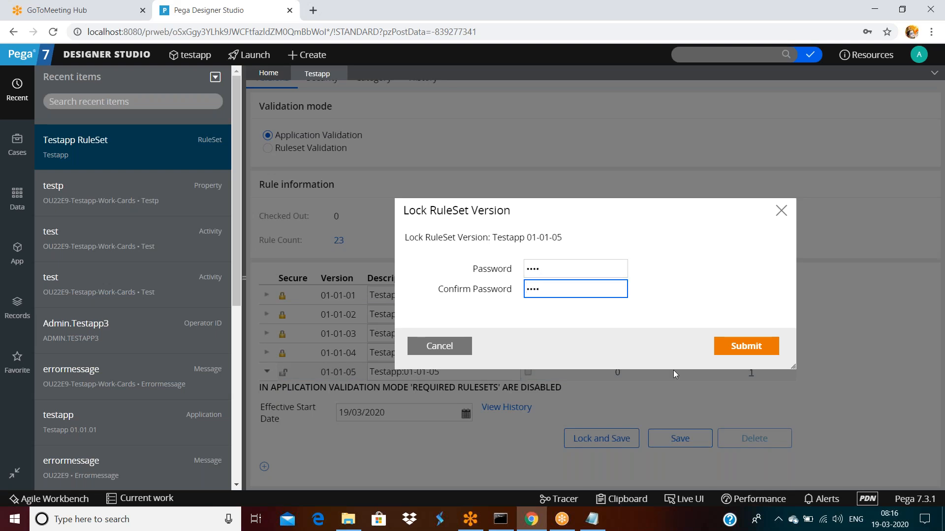
pyautogui.click(746, 346)
pyautogui.click(439, 368)
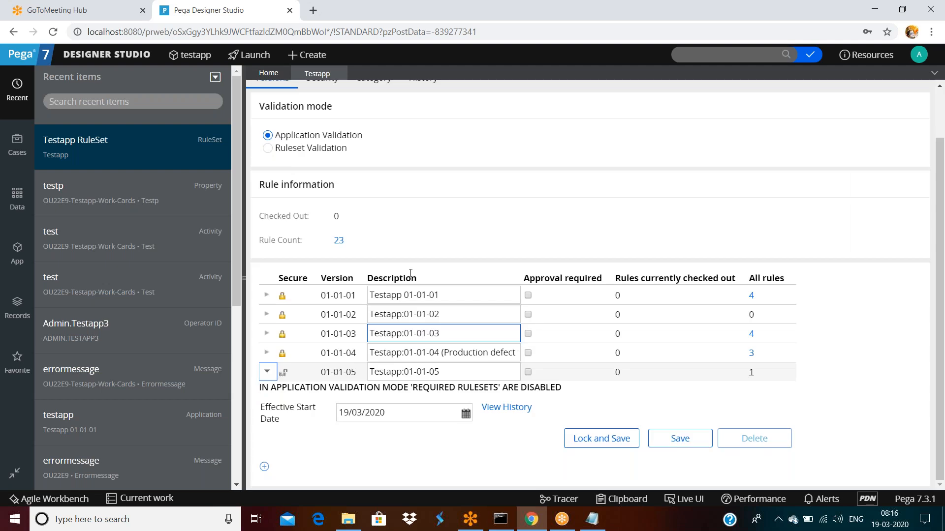
pyautogui.click(329, 138)
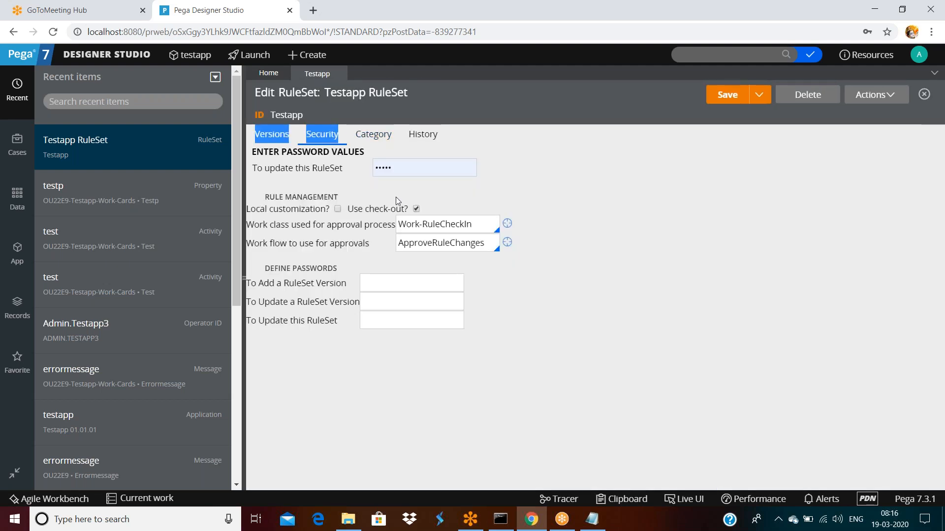
# Step: Clear the 'To update this RuleSet' password and save the RuleSet
pyautogui.click(397, 169)
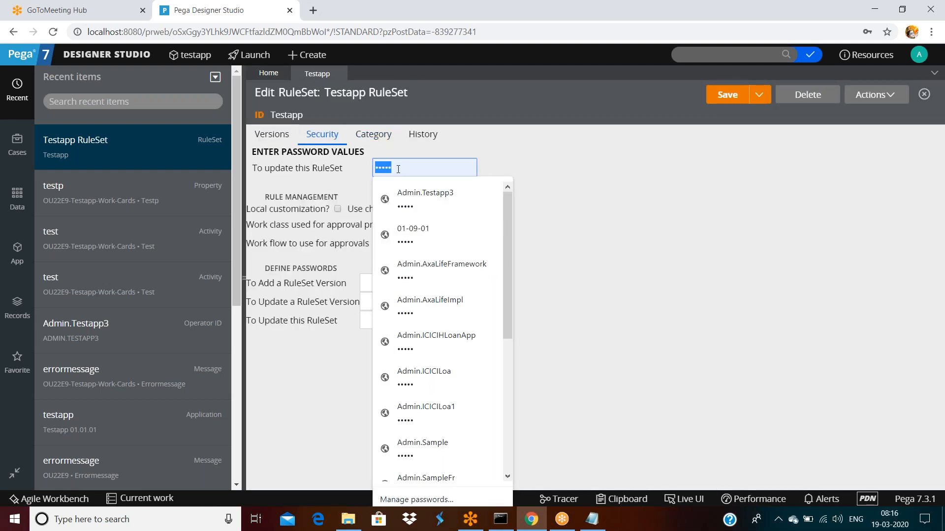
pyautogui.press('BackSpace')
pyautogui.click(707, 196)
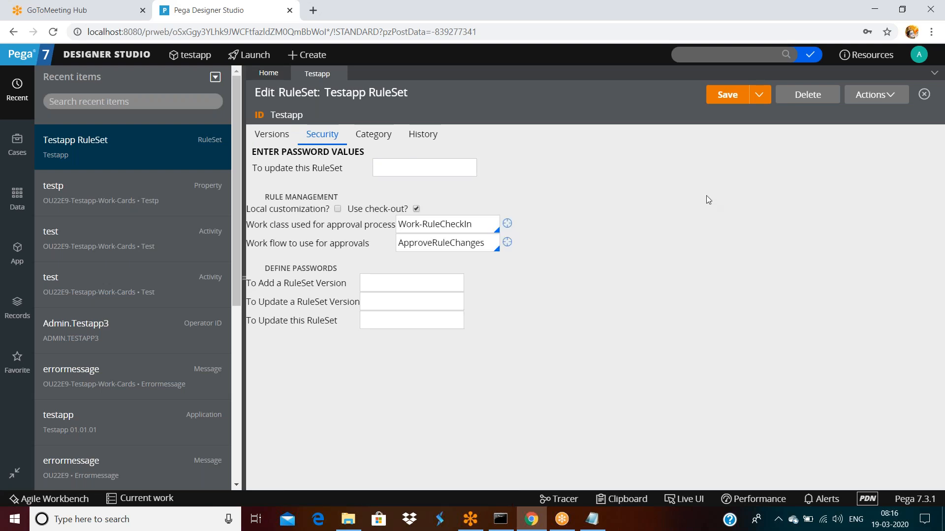
pyautogui.click(731, 96)
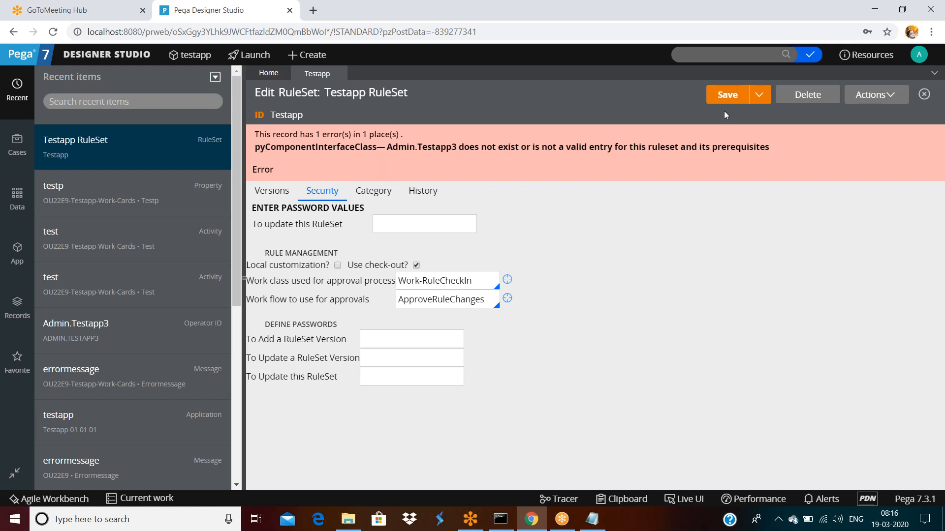
pyautogui.click(727, 101)
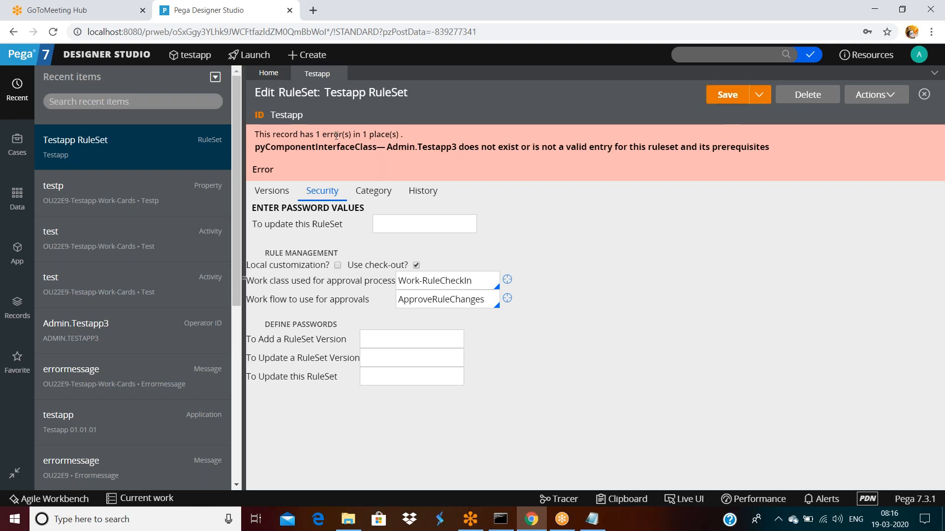
# Step: Retry locking version 01-01-05 with a re-entered password, then cancel after it fails
pyautogui.click(274, 191)
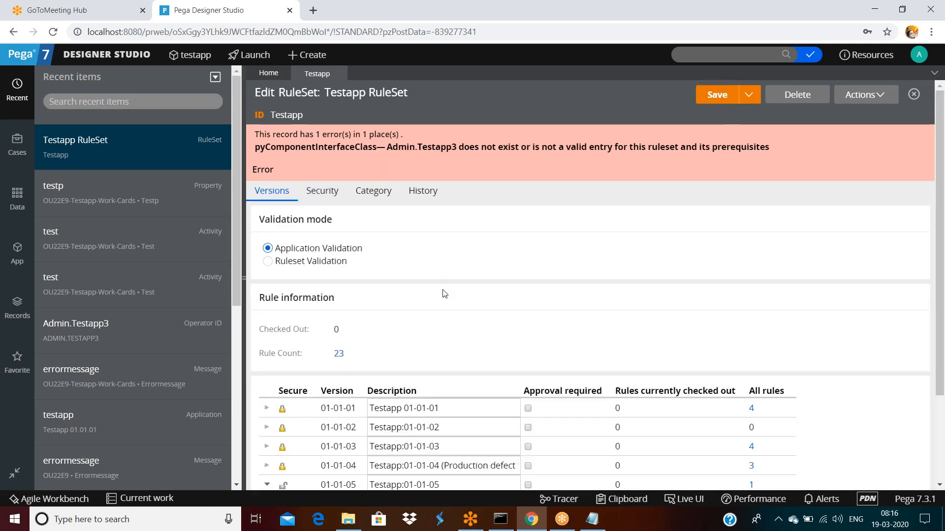
pyautogui.scroll(-2, 443, 291)
pyautogui.click(473, 376)
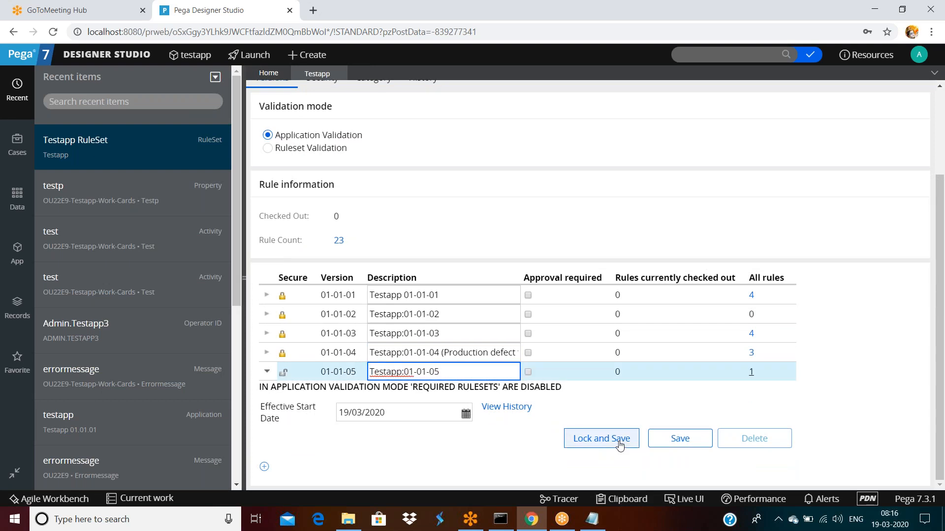
pyautogui.click(611, 439)
pyautogui.doubleClick(559, 268)
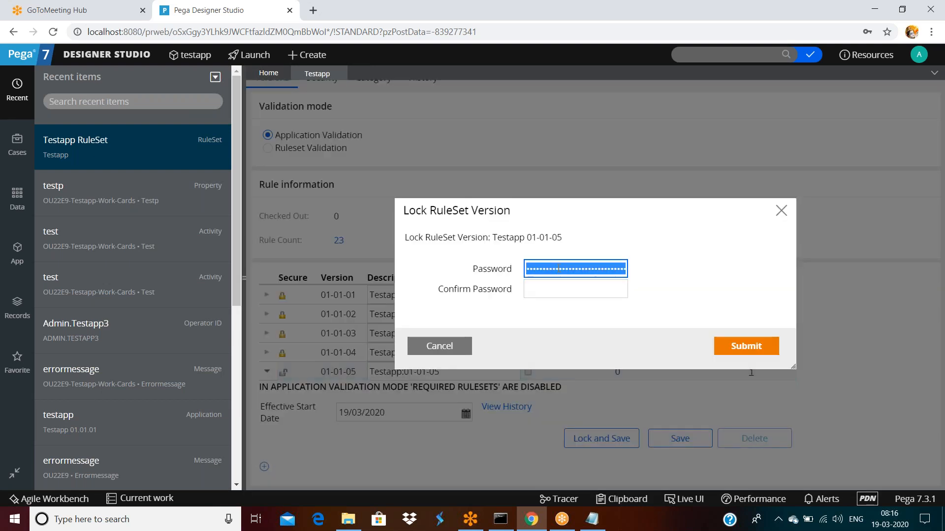
pyautogui.write('rule')
pyautogui.press('Tab')
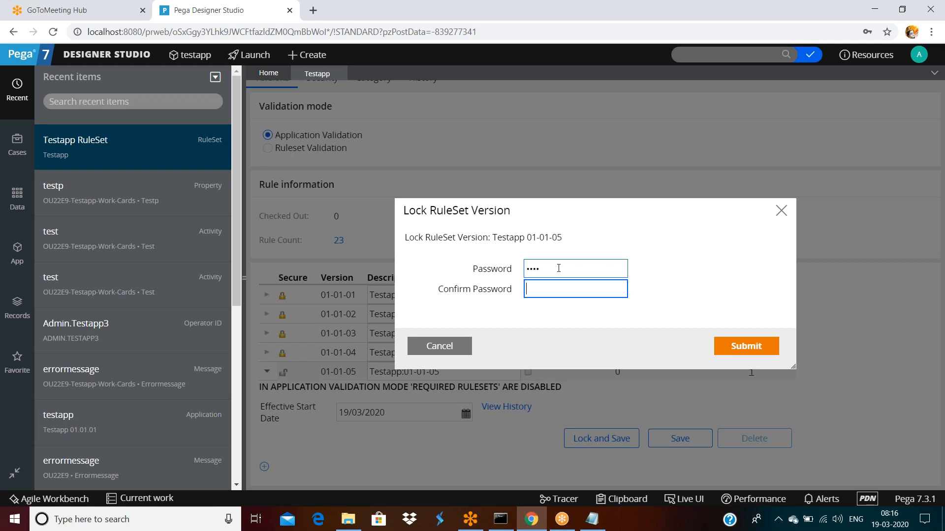
pyautogui.click(745, 345)
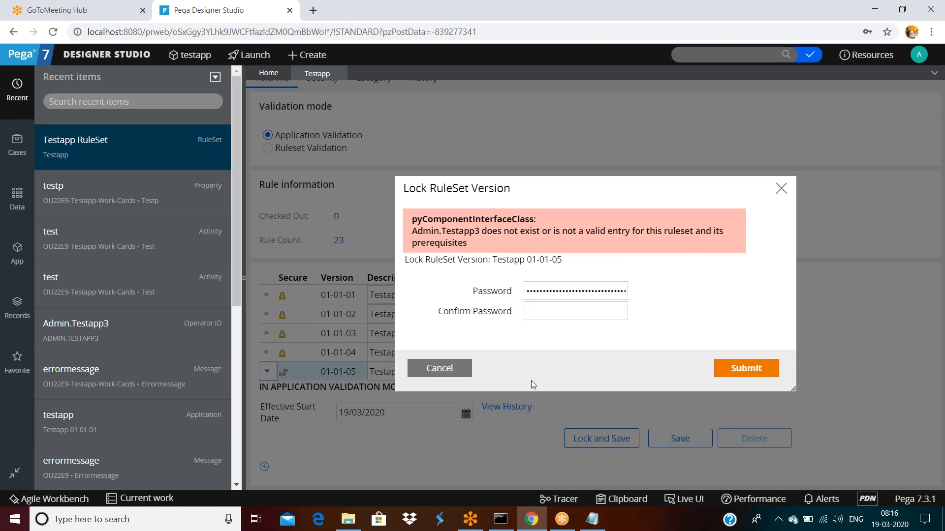
pyautogui.click(445, 369)
pyautogui.tripleClick(445, 370)
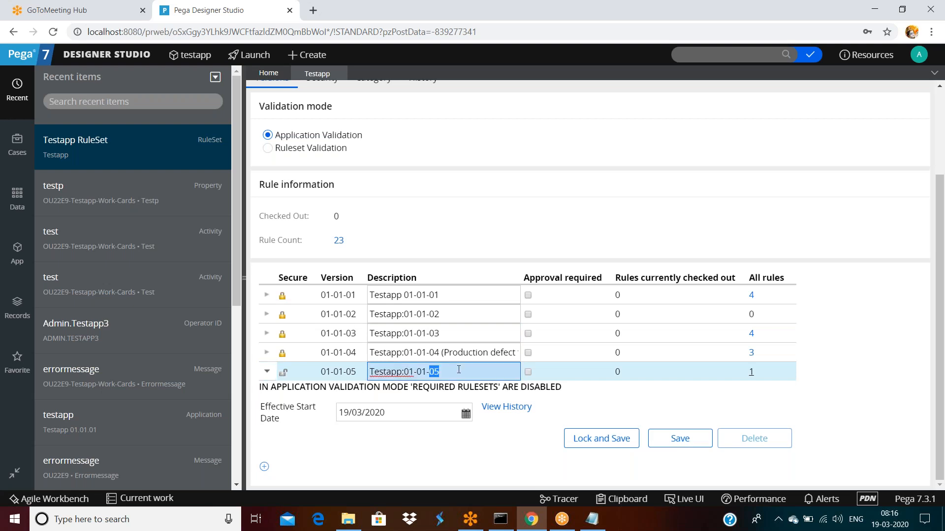
# Step: Collapse 01-01-05, cancel the new 01-01-06 version, discard unsaved changes, and reopen Testapp RuleSet
pyautogui.click(266, 372)
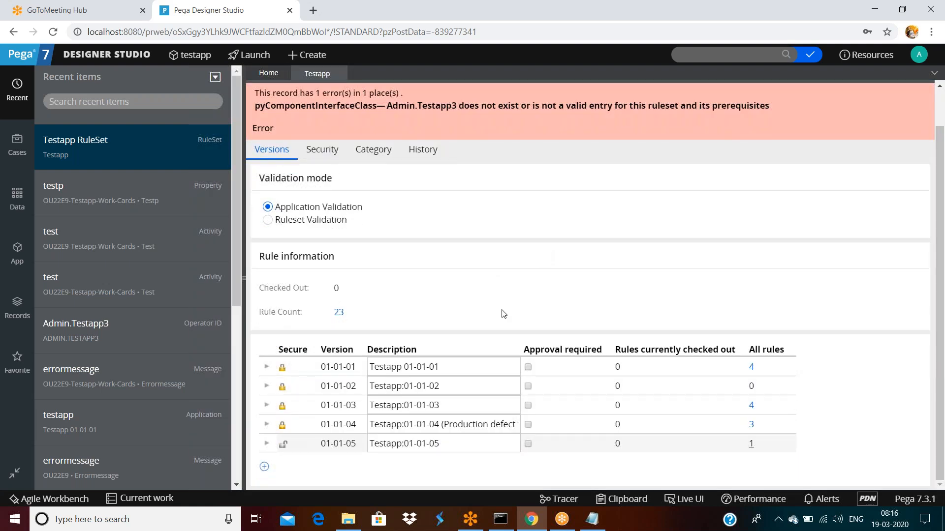
pyautogui.click(464, 444)
pyautogui.click(265, 468)
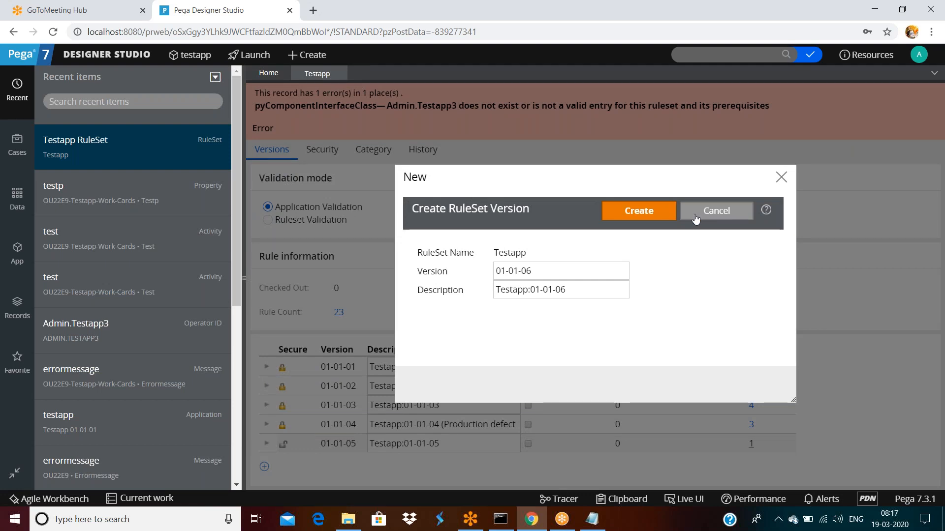
pyautogui.click(729, 218)
pyautogui.click(529, 95)
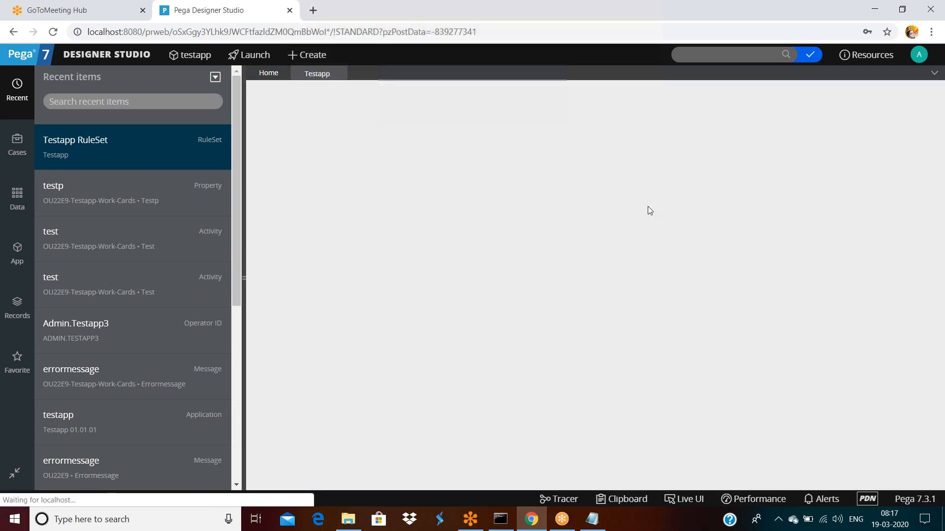
pyautogui.click(75, 141)
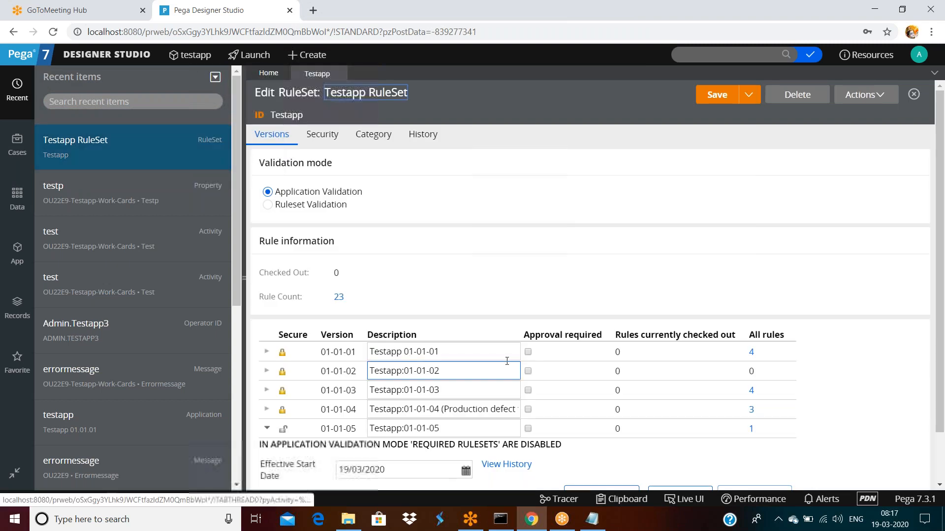
# Step: Create and save a new property labelled hellop in the OU22E9-Testapp-Work-Cards class
pyautogui.click(17, 254)
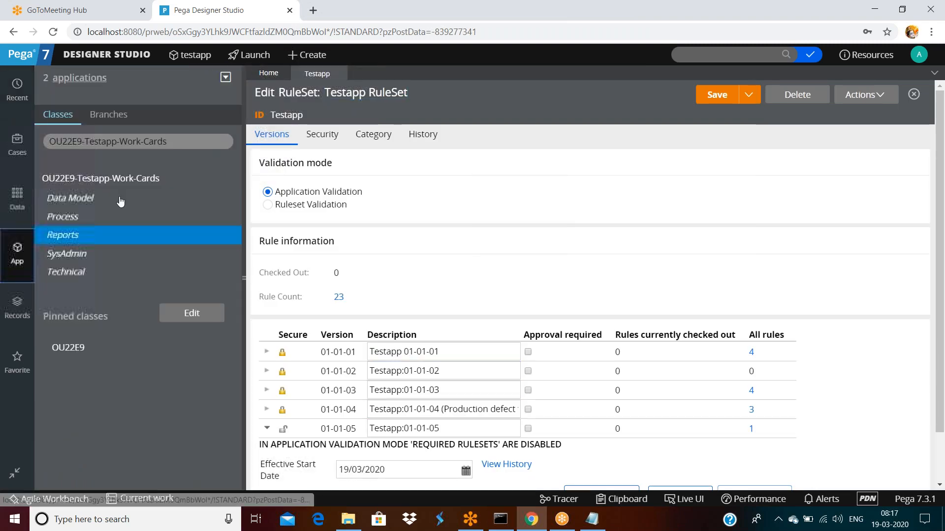
pyautogui.rightClick(114, 182)
pyautogui.moveTo(99, 197)
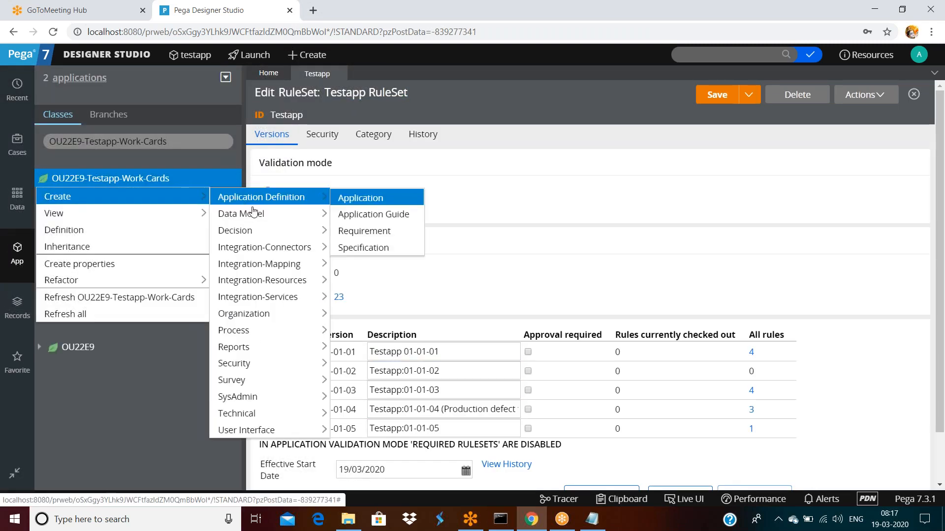
pyautogui.moveTo(242, 212)
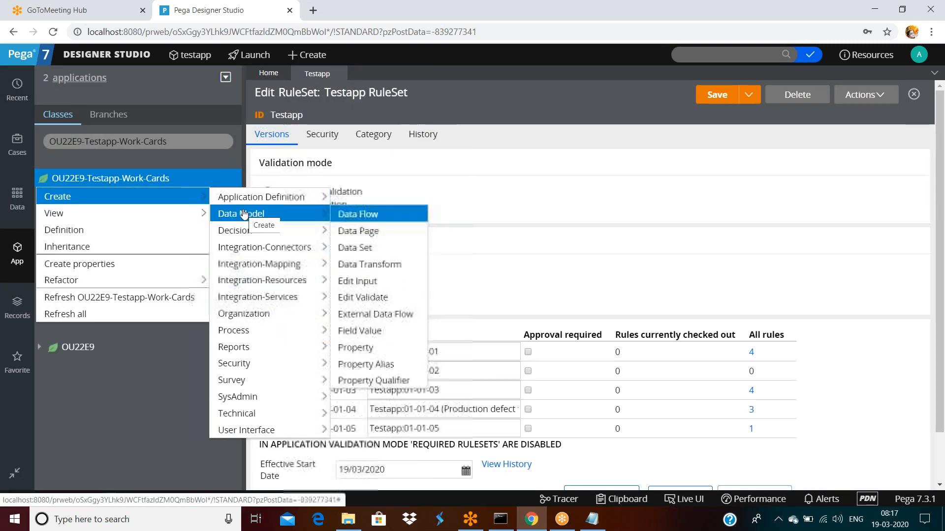
pyautogui.click(370, 349)
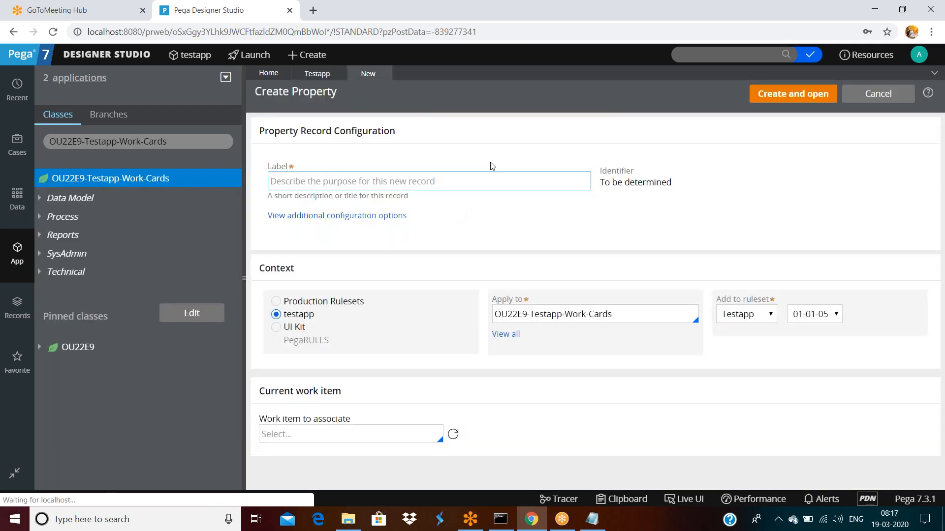
pyautogui.write('hellop')
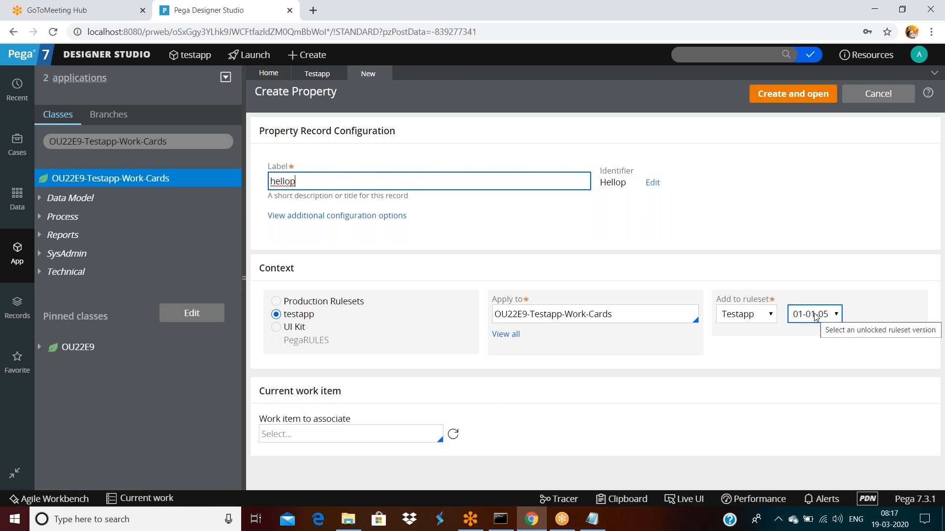
pyautogui.click(792, 98)
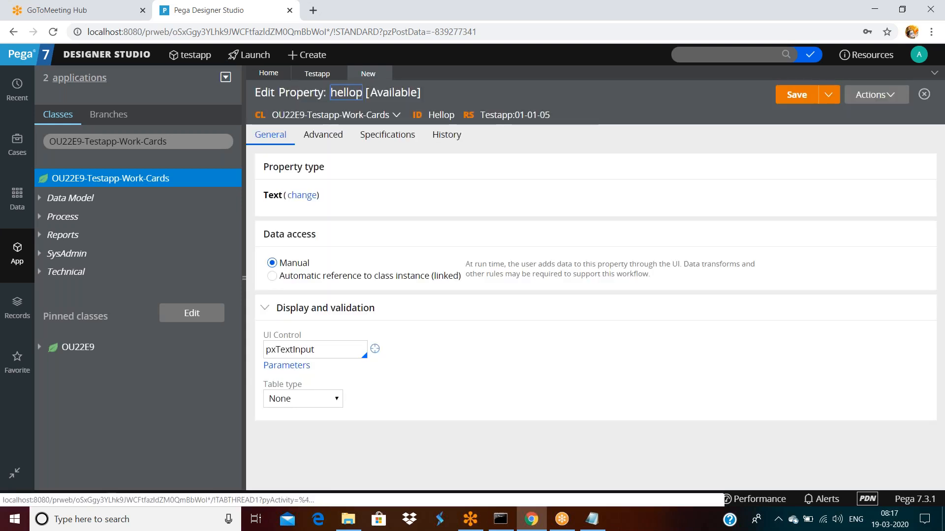
pyautogui.click(793, 97)
# Step: Check out hellop and set its Max length to 6, then save
pyautogui.click(323, 136)
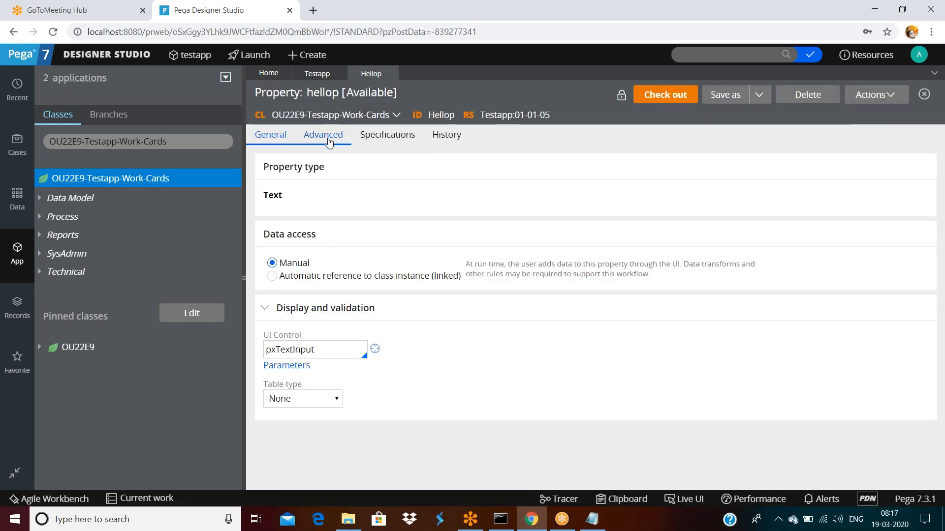
pyautogui.click(665, 94)
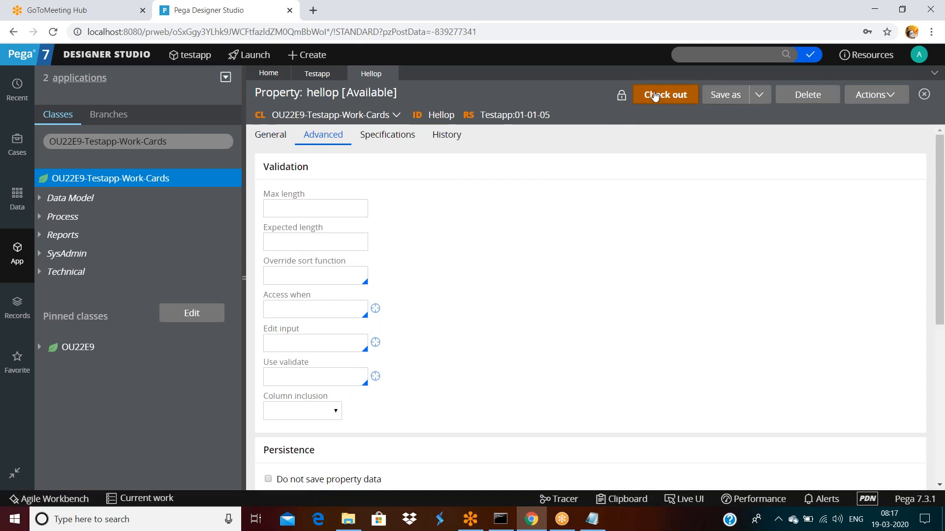
pyautogui.click(318, 230)
pyautogui.hotkey('shift', 'Tab')
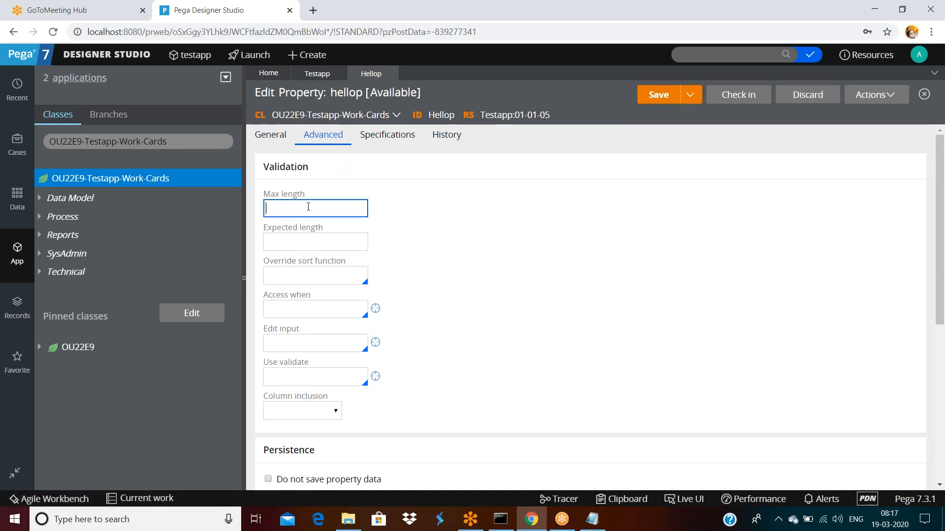
pyautogui.write('6')
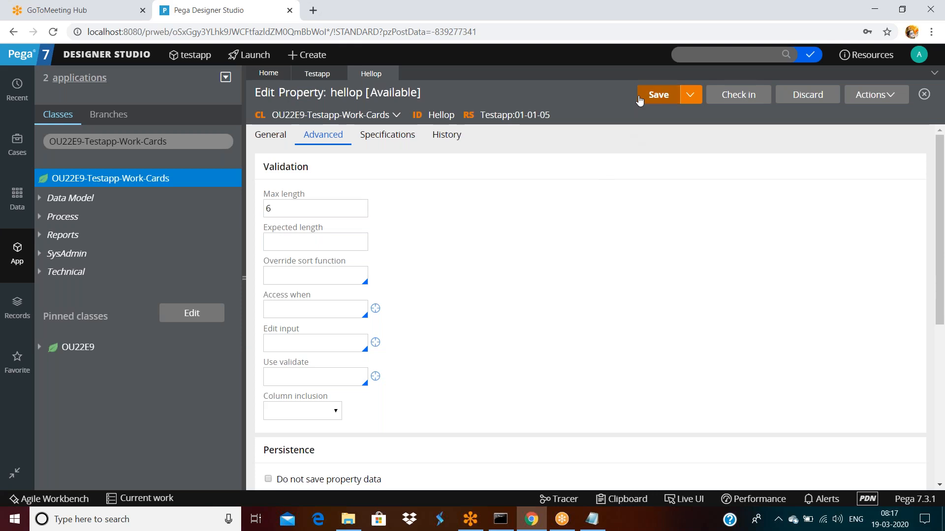
pyautogui.click(656, 96)
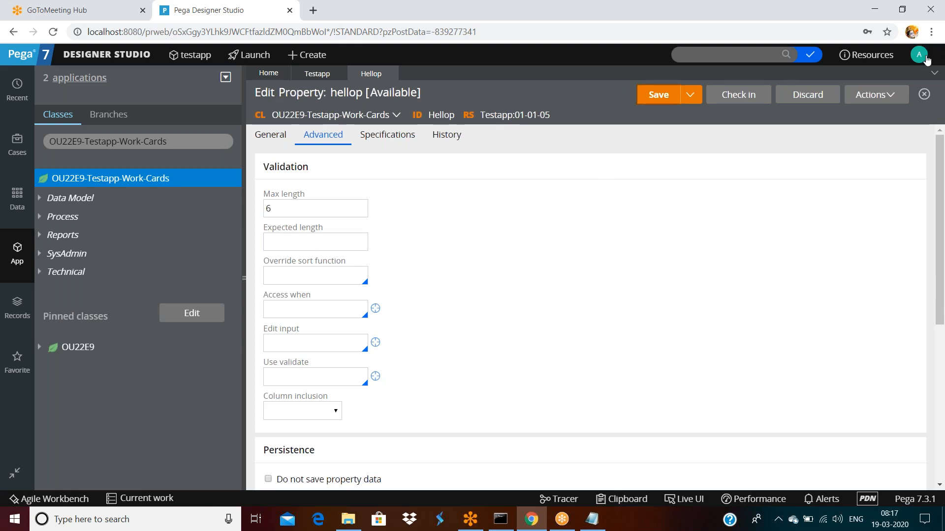
# Step: View the current operator's record from the account menu, then close it
pyautogui.click(920, 55)
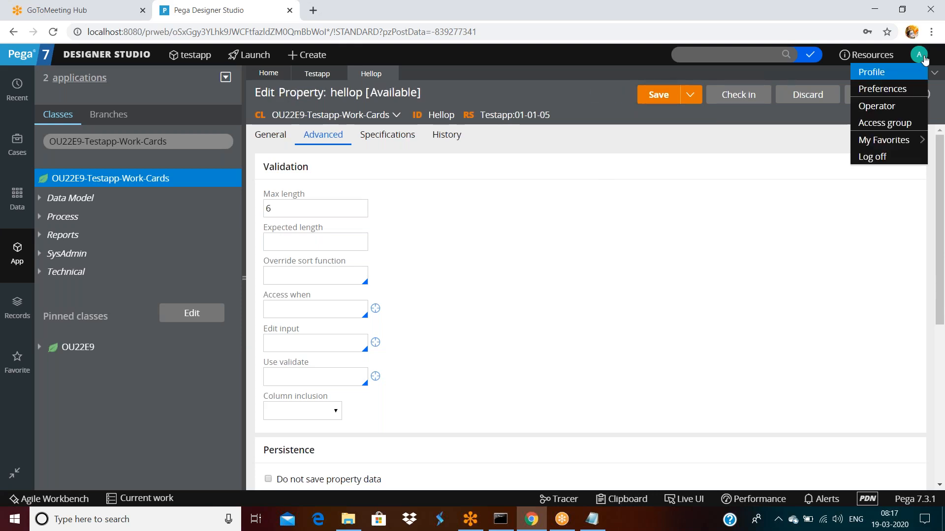
pyautogui.click(645, 299)
pyautogui.click(919, 55)
pyautogui.click(875, 105)
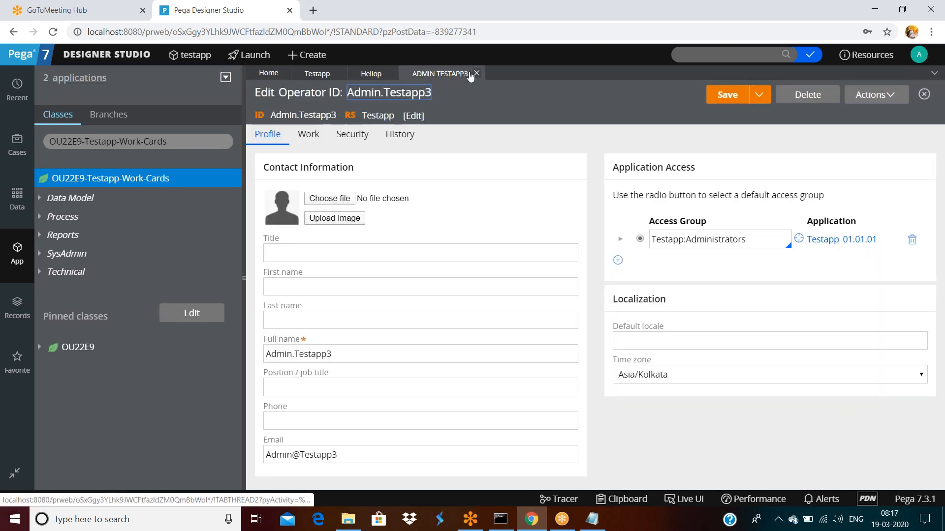
pyautogui.click(472, 73)
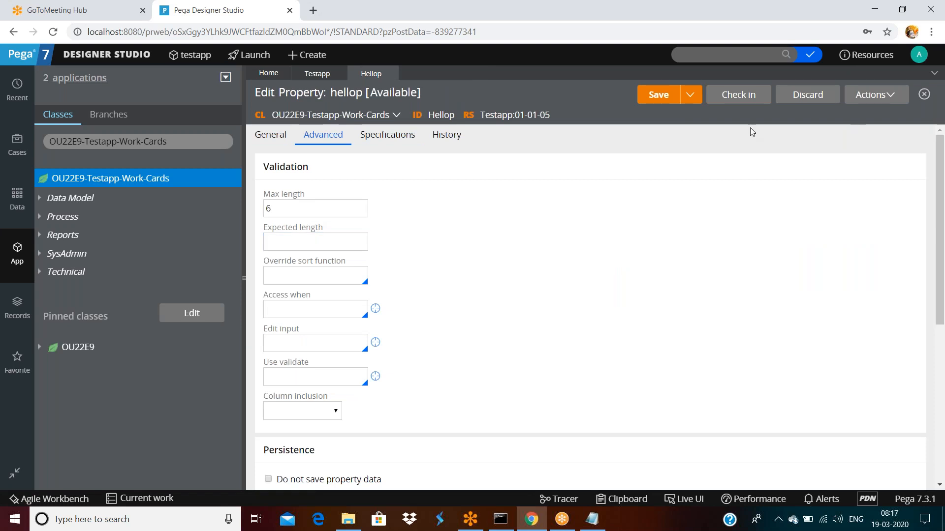
# Step: Log off and sign back in as the other operator, dismissing the browser's password prompt
pyautogui.click(919, 55)
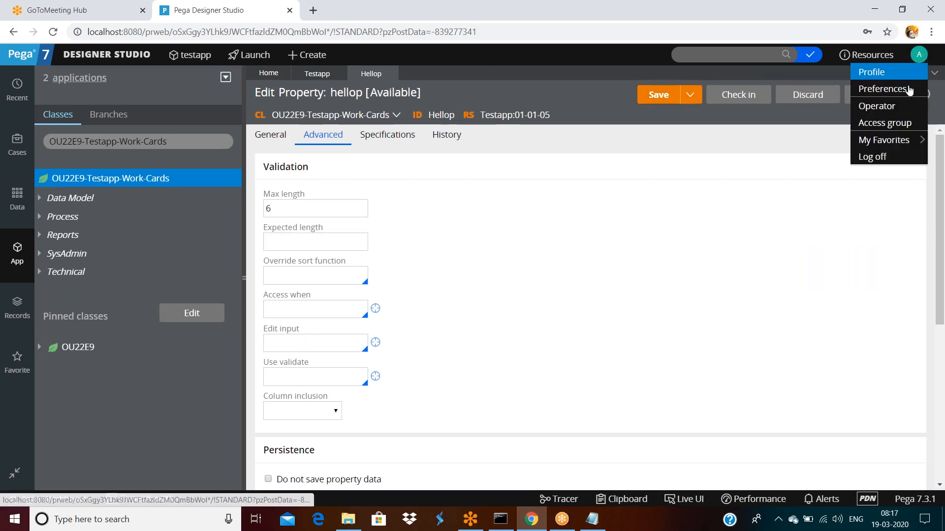
pyautogui.click(881, 156)
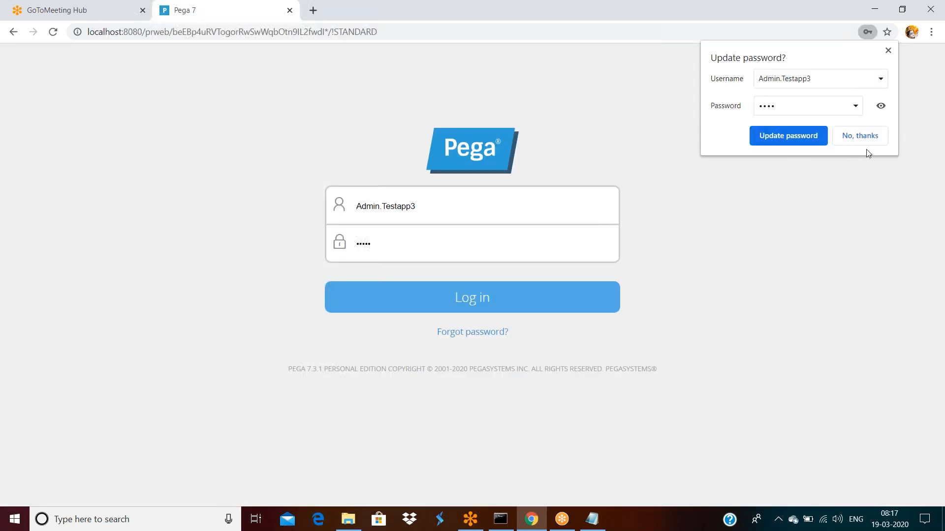
pyautogui.click(796, 173)
pyautogui.click(471, 215)
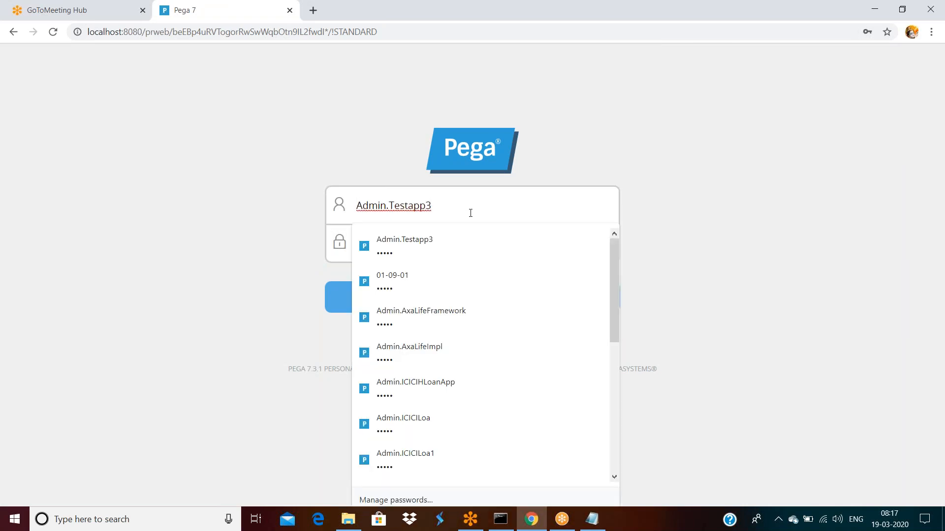
pyautogui.press('BackSpace')
pyautogui.press('Tab')
pyautogui.press('Return')
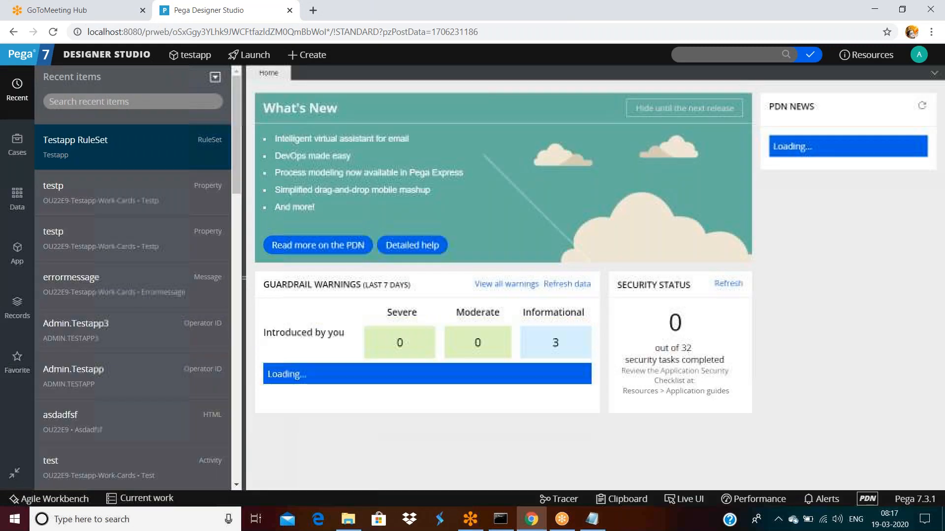
# Step: Search old:hellop and open a private editing copy of the Hellop property
pyautogui.click(702, 54)
pyautogui.write('old')
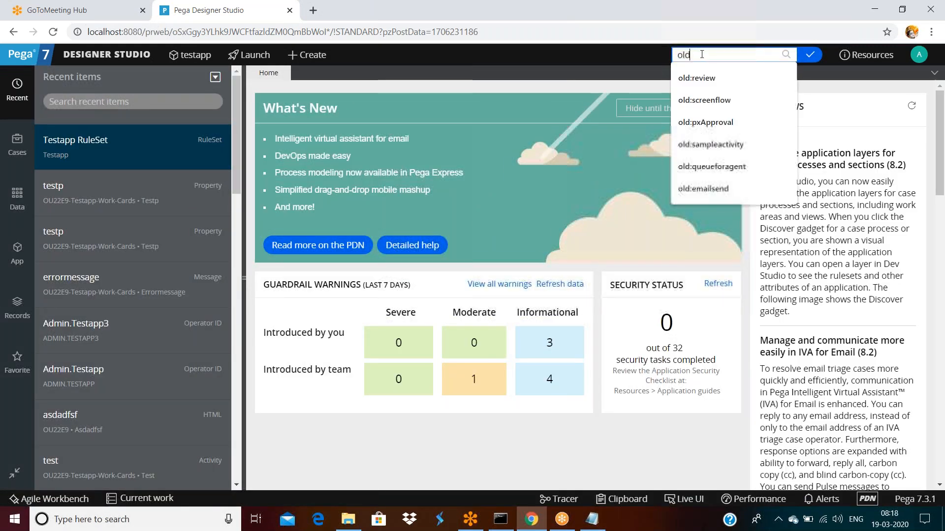
pyautogui.write(':hellop')
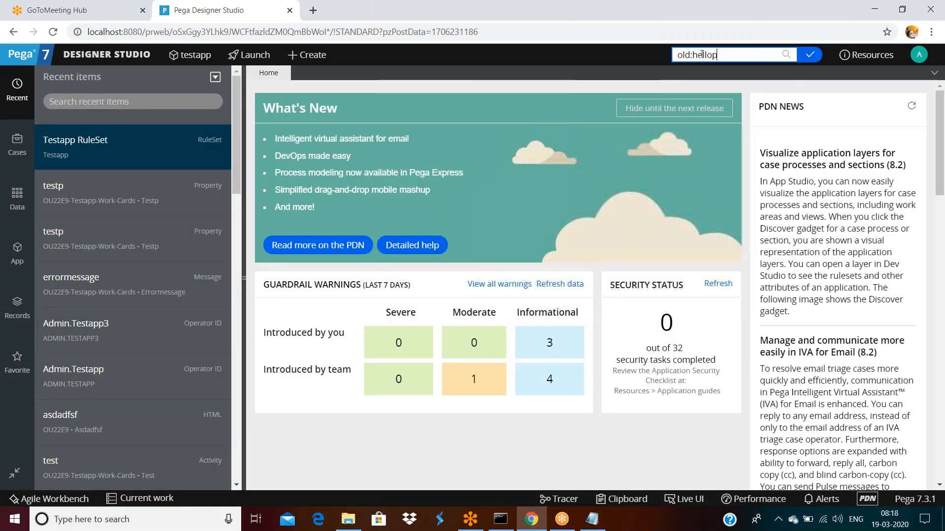
pyautogui.press('Return')
pyautogui.click(550, 102)
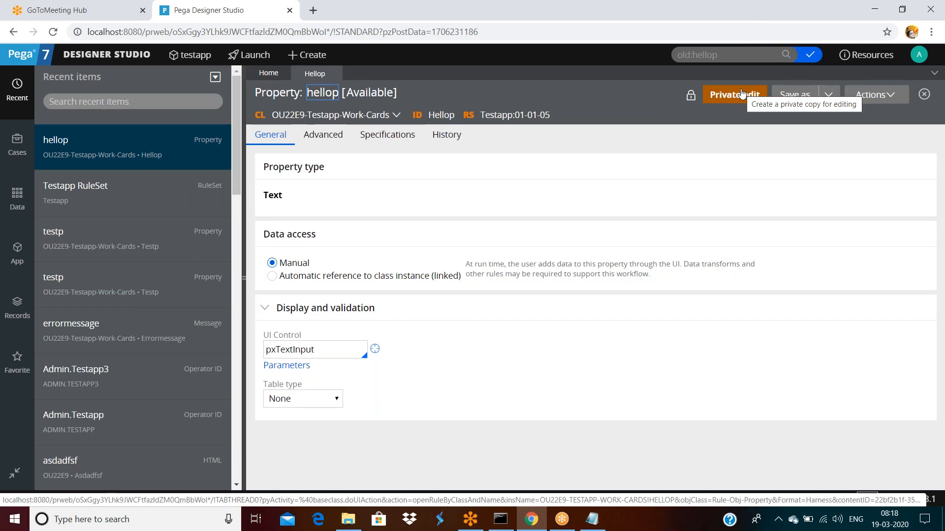
pyautogui.click(735, 95)
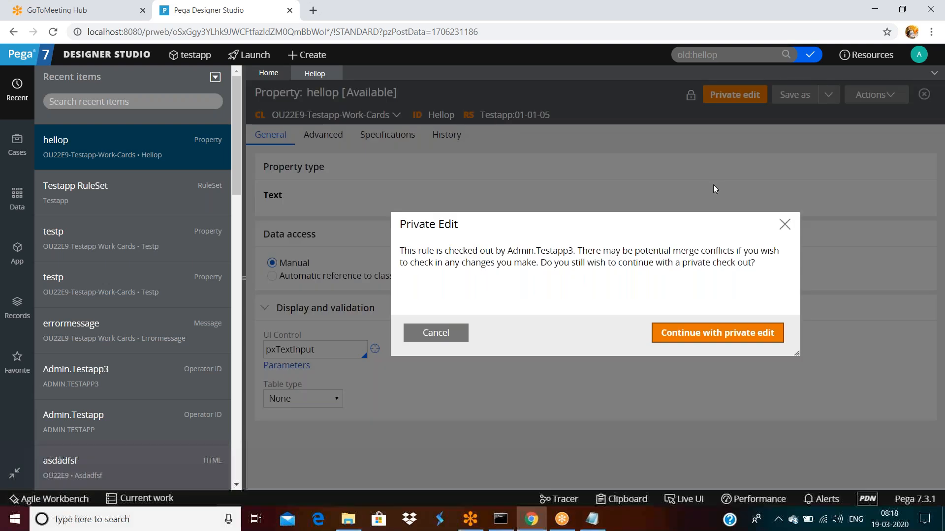
pyautogui.click(702, 333)
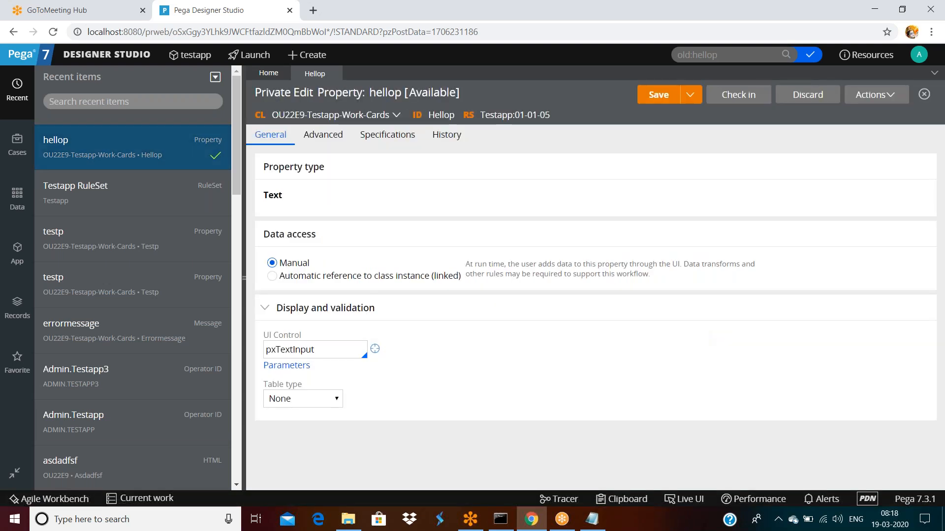
# Step: Set column inclusion to Required on the Advanced tab and save the private copy
pyautogui.click(320, 136)
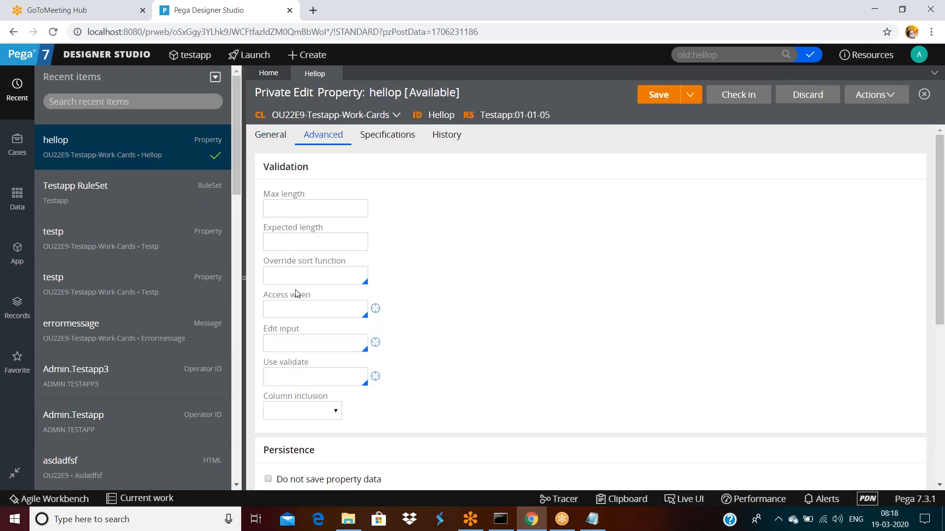
pyautogui.click(297, 242)
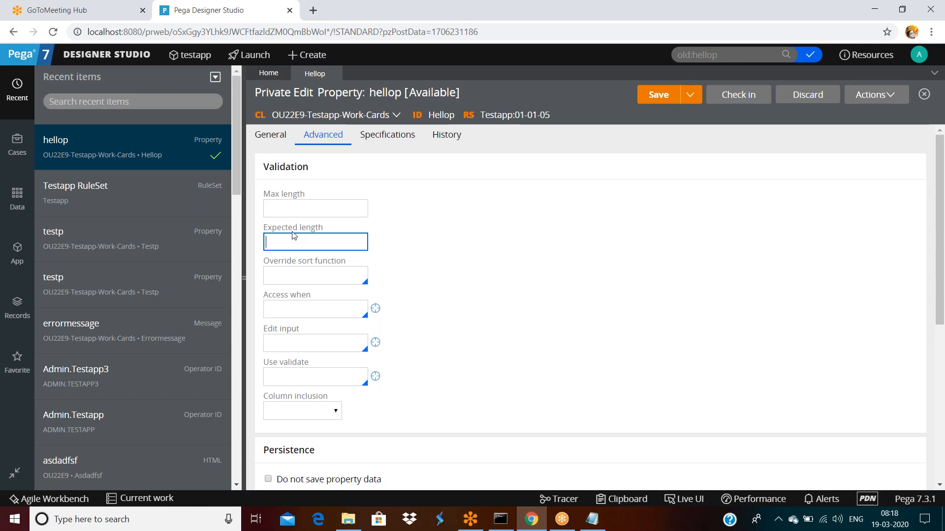
pyautogui.scroll(-5, 302, 381)
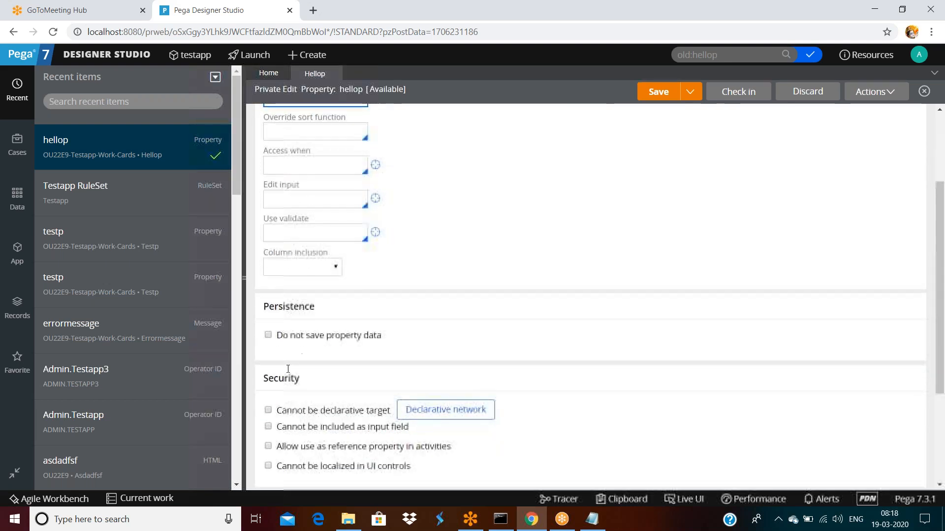
pyautogui.click(311, 142)
pyautogui.click(287, 167)
pyautogui.doubleClick(539, 183)
pyautogui.scroll(2, 563, 209)
pyautogui.scroll(5, 565, 209)
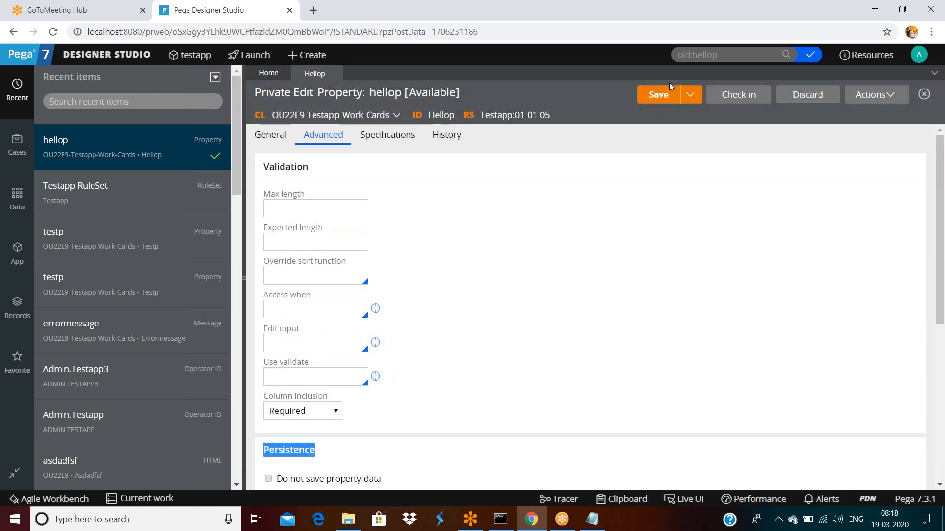
pyautogui.click(654, 98)
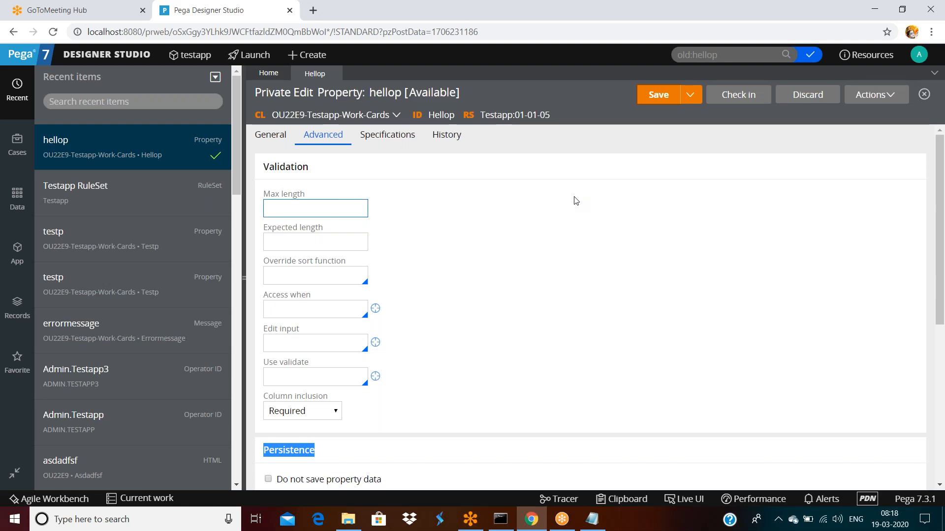
pyautogui.click(576, 200)
# Step: Log off and sign back in as the original operator
pyautogui.click(603, 192)
pyautogui.click(920, 55)
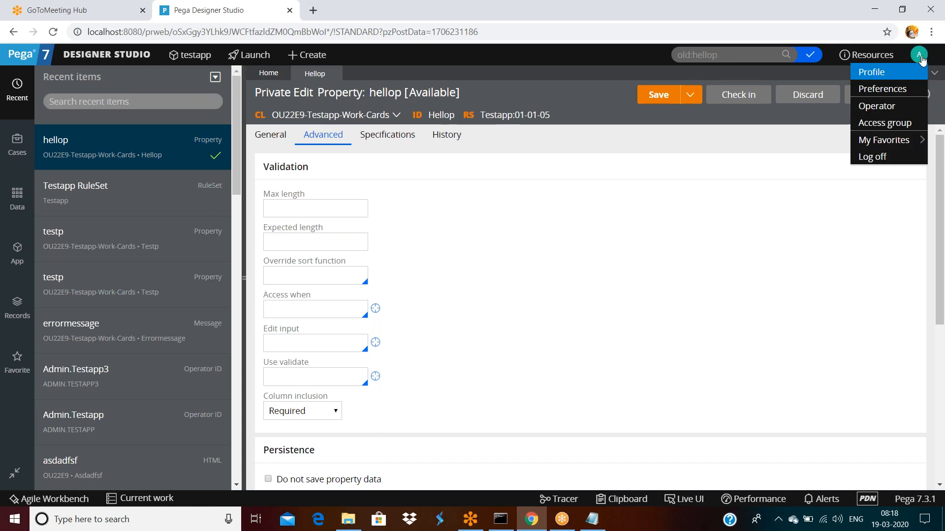
pyautogui.click(872, 156)
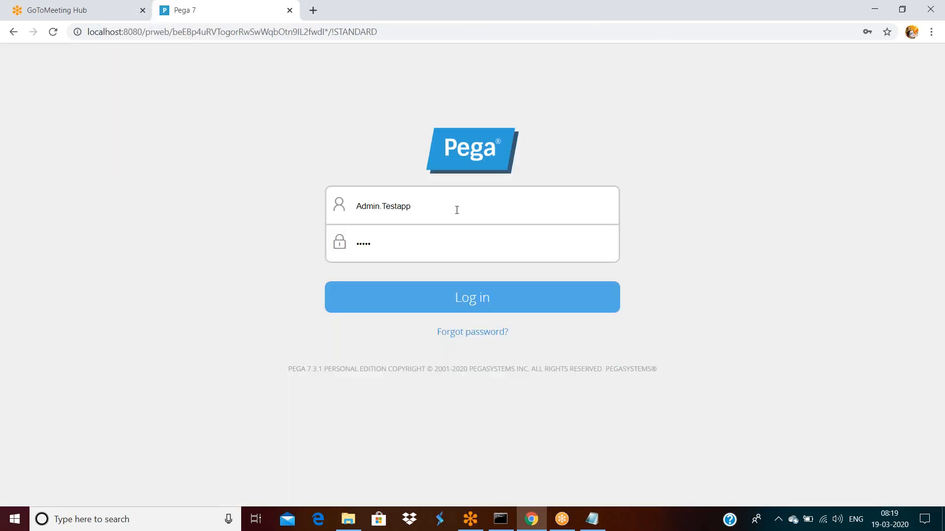
pyautogui.click(457, 210)
pyautogui.write('3')
pyautogui.click(708, 185)
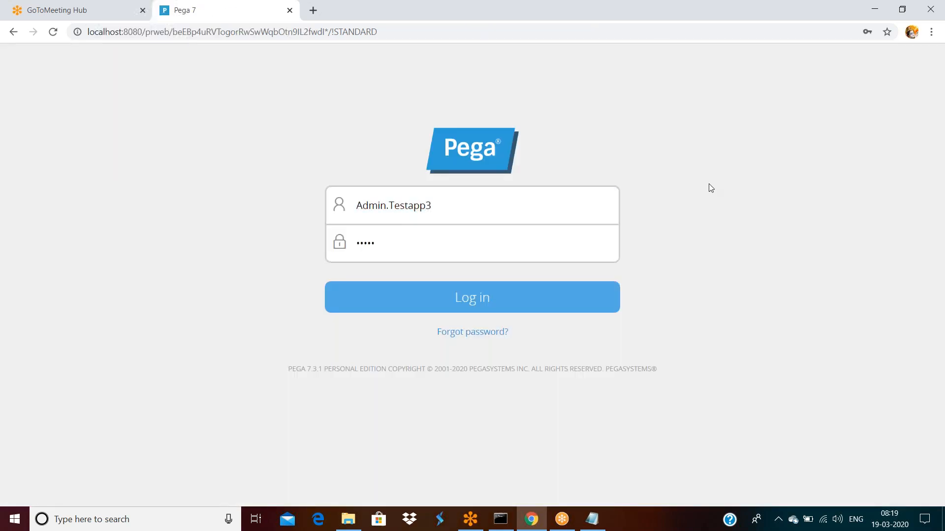
pyautogui.click(466, 316)
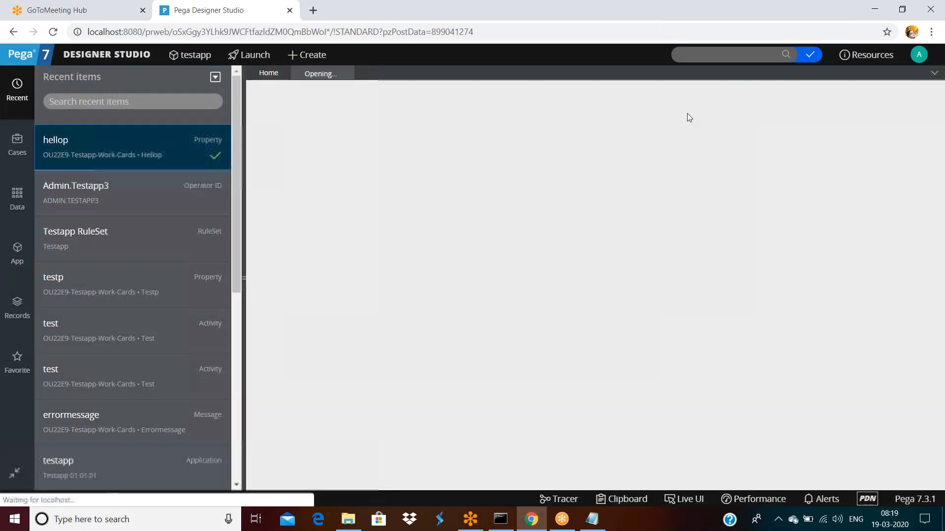
# Step: Reopen hellop, set Max length to 6, and check it in with comment 'dsafsaf'
pyautogui.click(63, 153)
pyautogui.click(322, 134)
pyautogui.click(317, 208)
pyautogui.write('6')
pyautogui.click(731, 96)
pyautogui.write('dsafsaf')
pyautogui.click(763, 345)
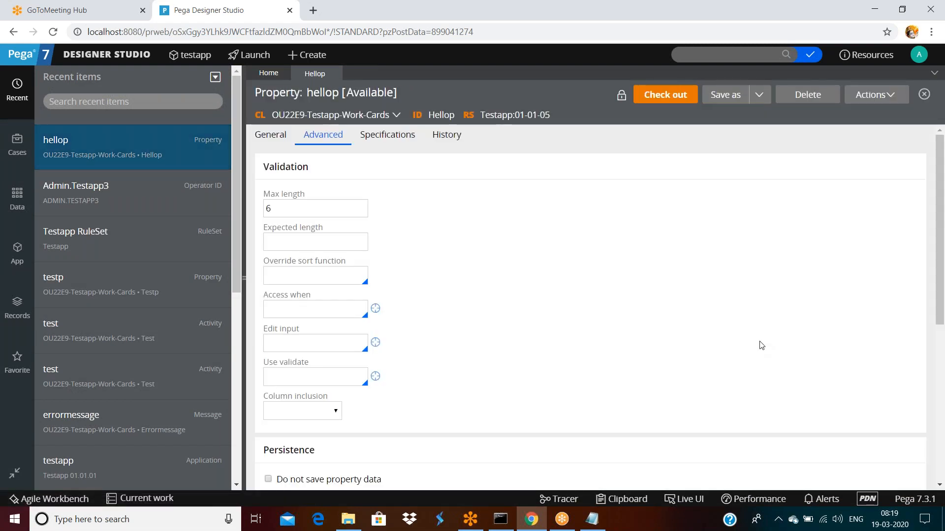
# Step: Log off again and sign in as the other saved operator
pyautogui.click(918, 56)
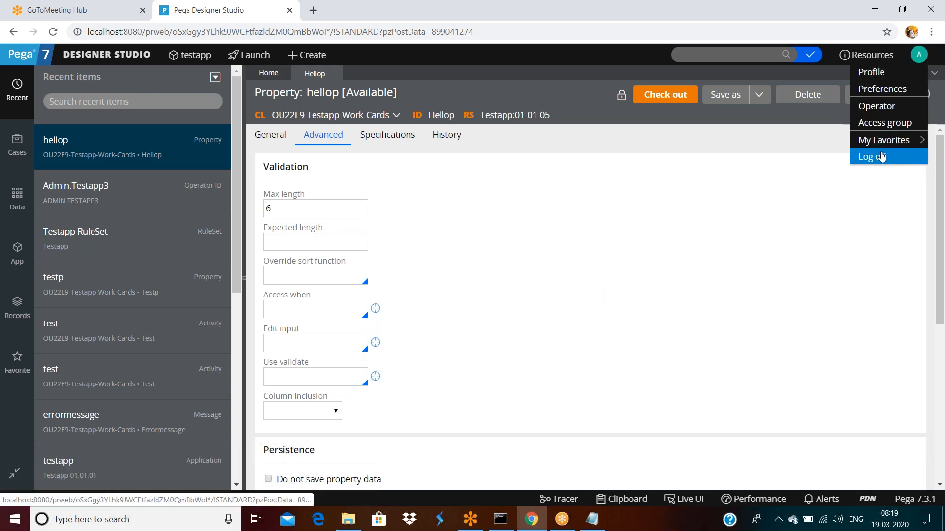
pyautogui.click(880, 156)
pyautogui.click(484, 211)
pyautogui.press('BackSpace')
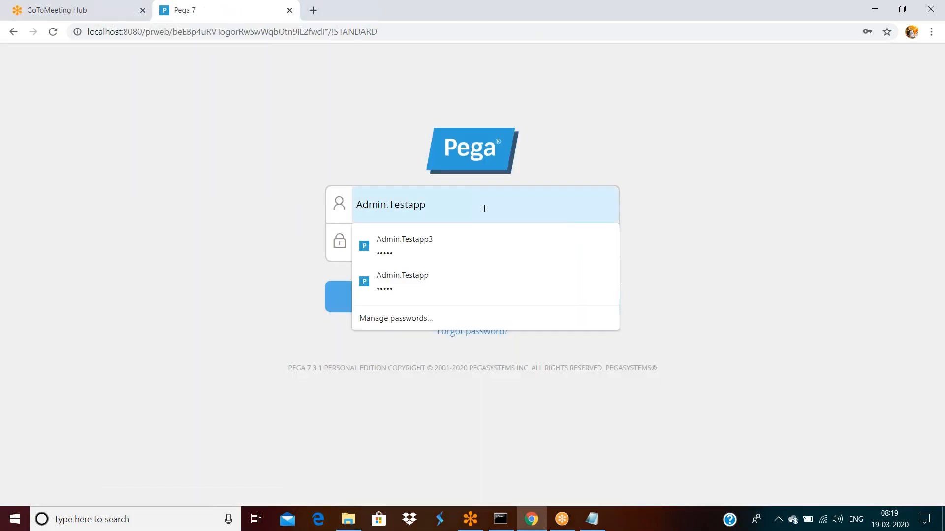
pyautogui.press('Return')
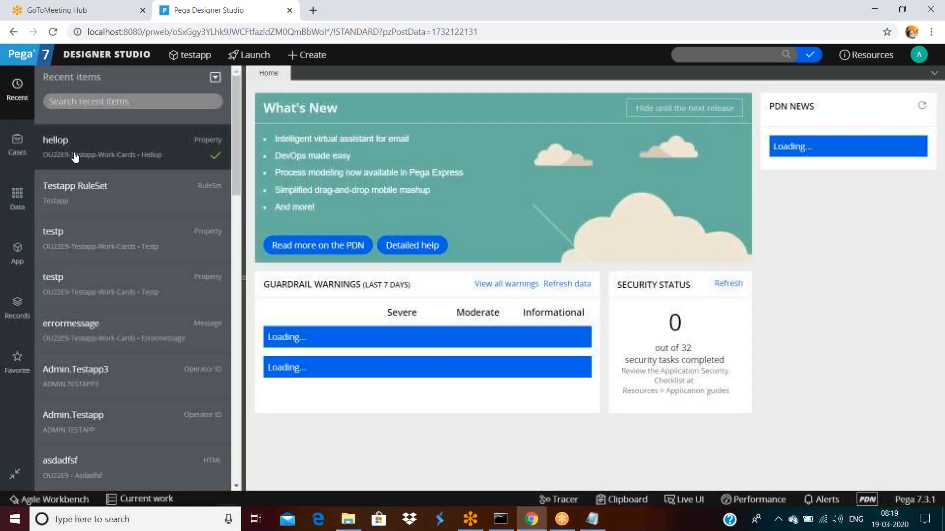
# Step: Reopen hellop from Recent, refresh the form, and discard the current check-out
pyautogui.click(75, 156)
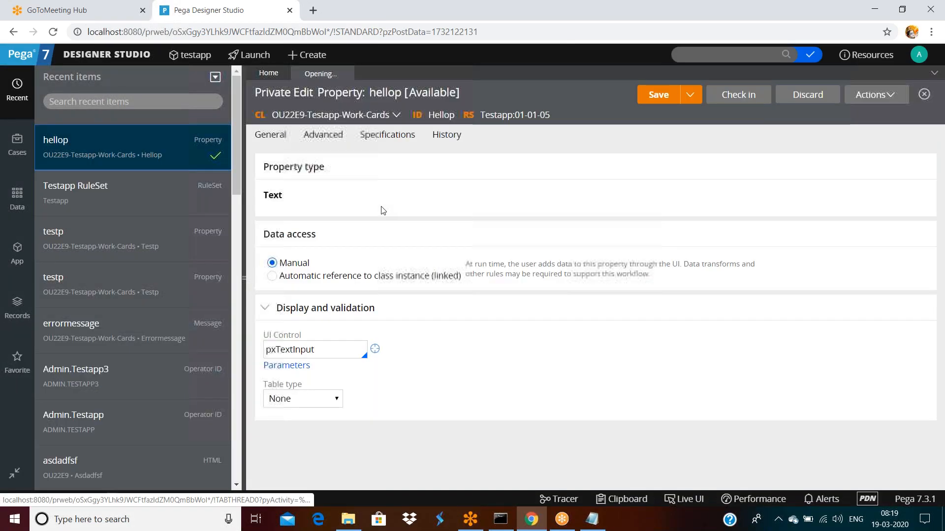
pyautogui.click(874, 95)
pyautogui.click(832, 130)
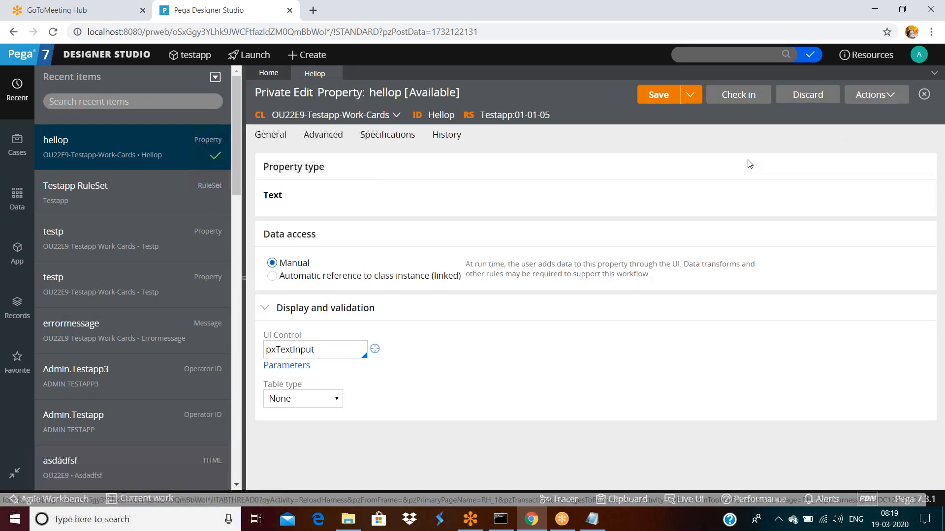
pyautogui.click(321, 135)
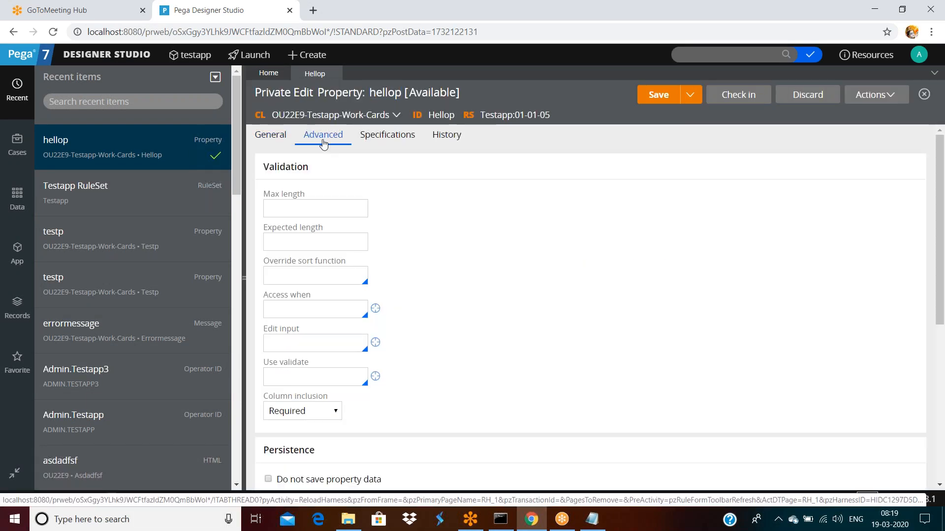
pyautogui.scroll(-6, 376, 337)
pyautogui.scroll(5, 379, 336)
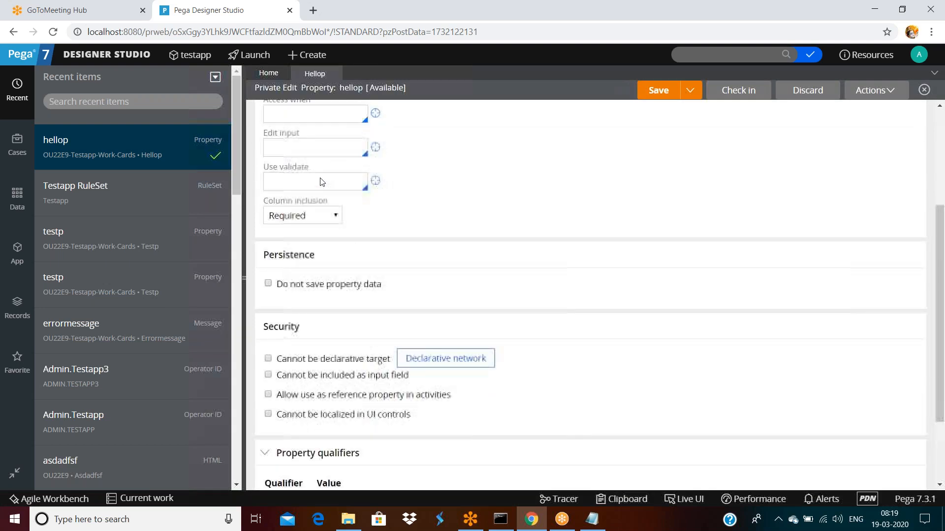
pyautogui.scroll(5, 671, 180)
pyautogui.click(808, 93)
pyautogui.click(745, 330)
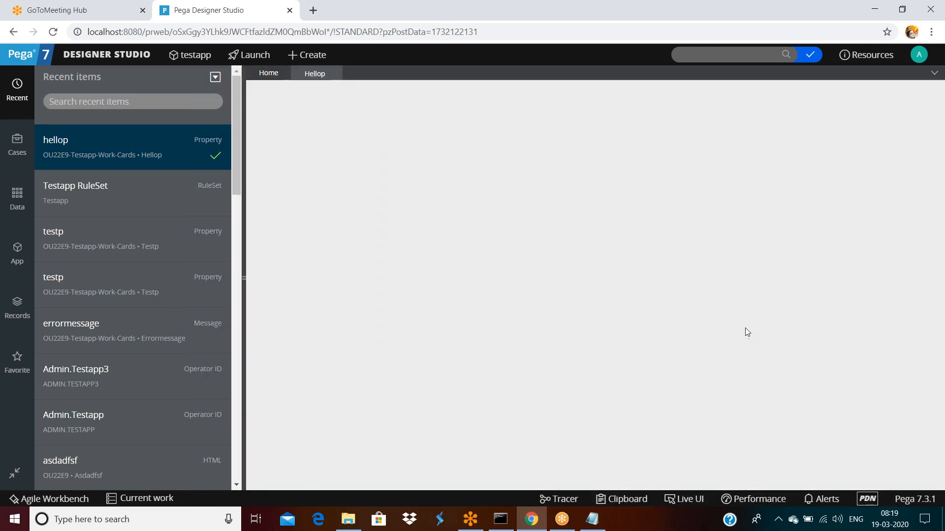
# Step: Set hellop's column inclusion to Required on the Advanced tab
pyautogui.click(326, 134)
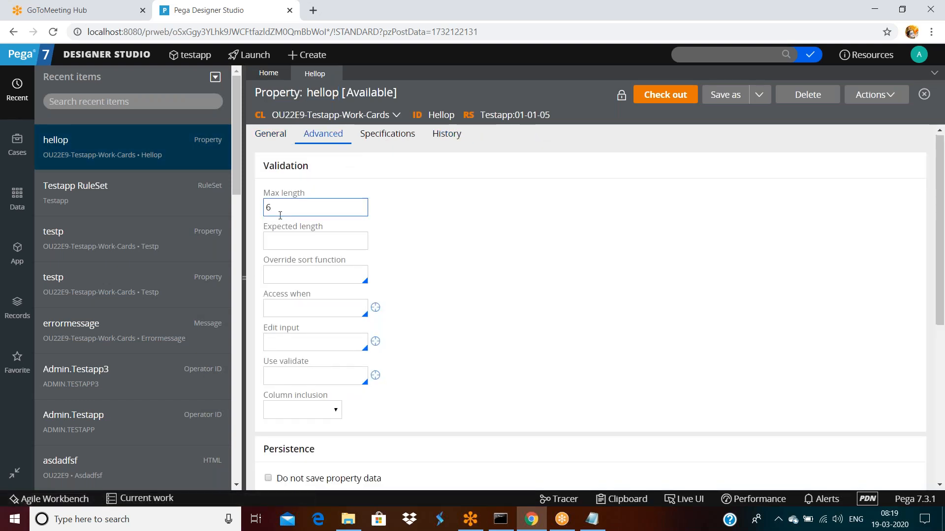
pyautogui.scroll(-6, 280, 216)
pyautogui.click(301, 140)
pyautogui.click(290, 167)
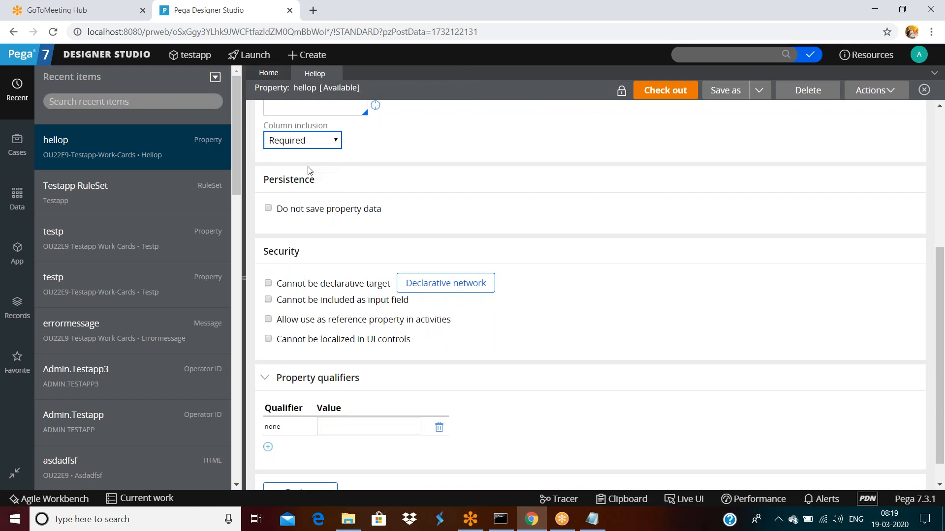
pyautogui.scroll(6, 568, 200)
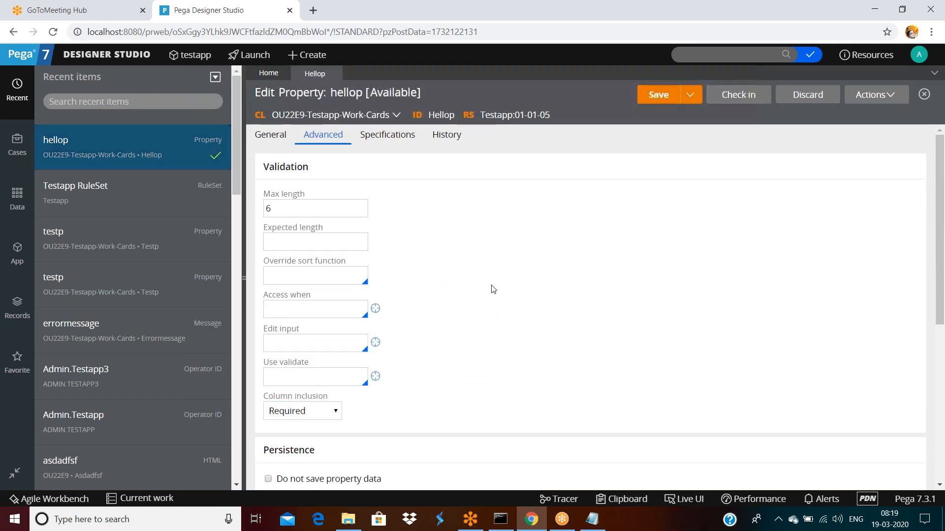
# Step: Save hellop and check it in with the comment 'asdfsafd'
pyautogui.scroll(-2, 495, 286)
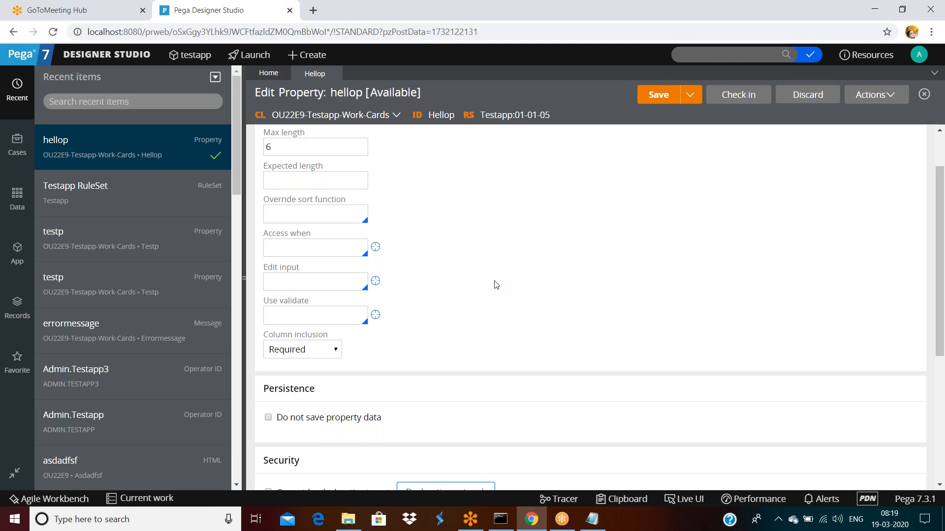
pyautogui.scroll(-3, 465, 295)
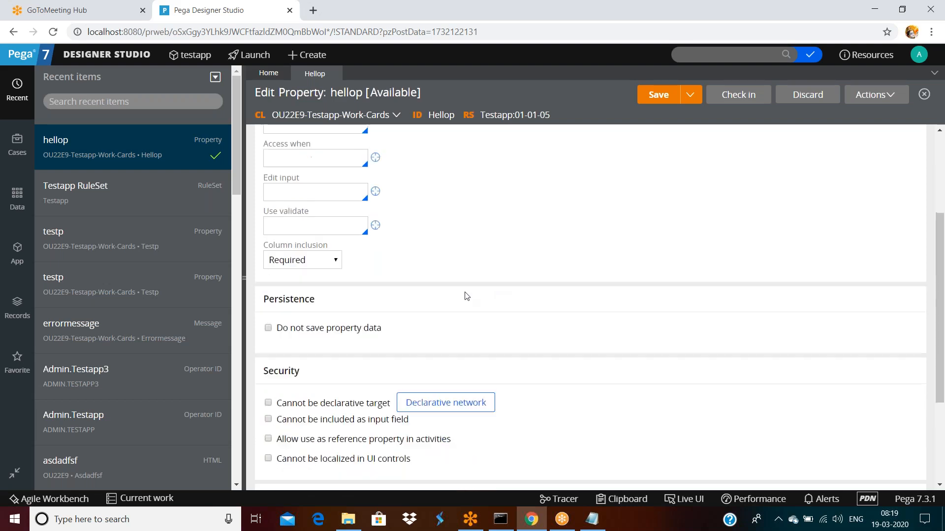
pyautogui.scroll(5, 727, 217)
pyautogui.click(660, 95)
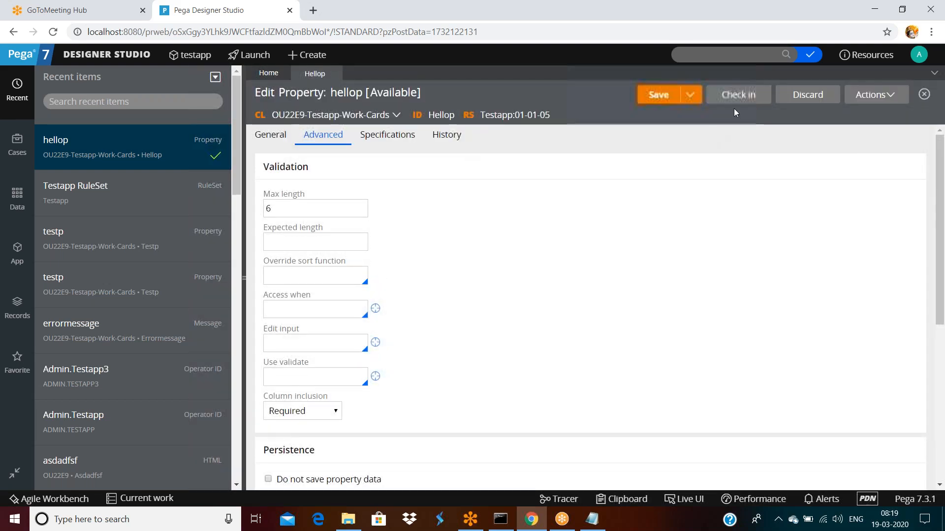
pyautogui.click(737, 95)
pyautogui.write('asdfsafd')
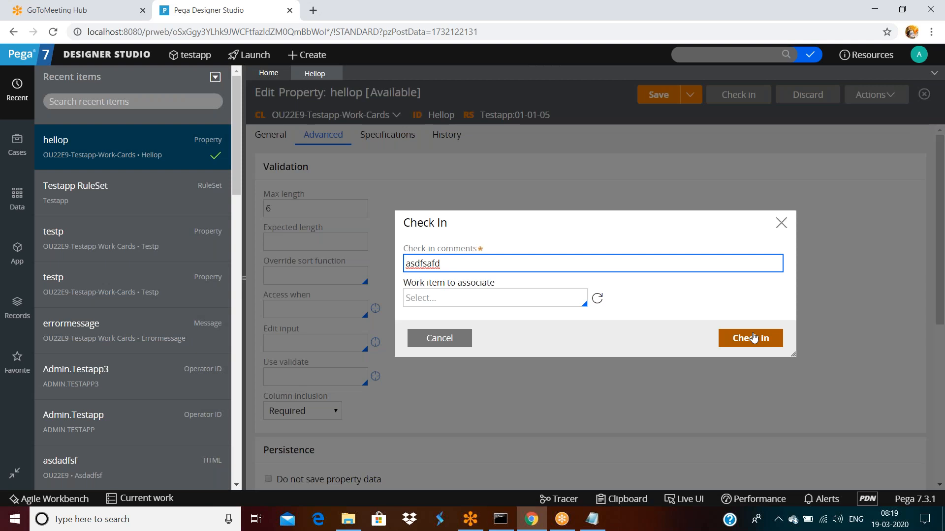
pyautogui.click(753, 338)
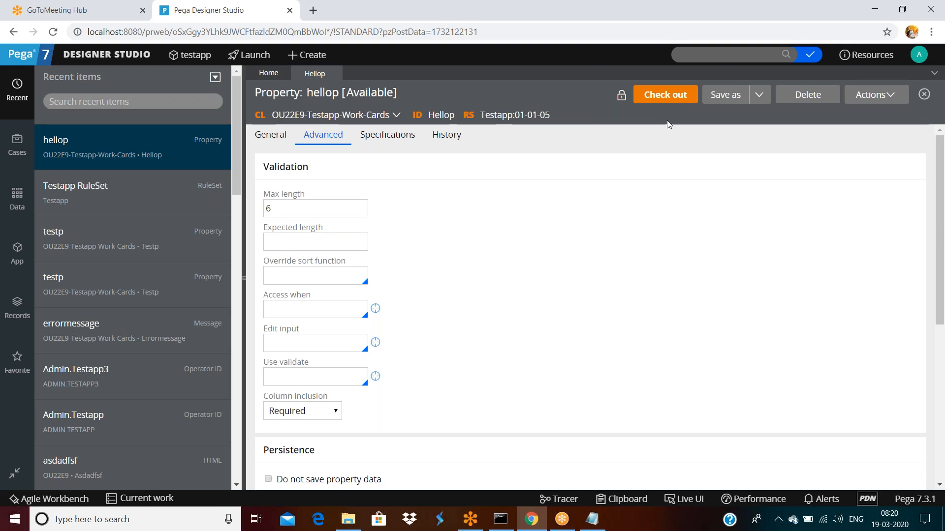
# Step: Review hellop's History tab and Actions > View versions, showing its added and updated times
pyautogui.click(455, 143)
pyautogui.scroll(-1, 533, 295)
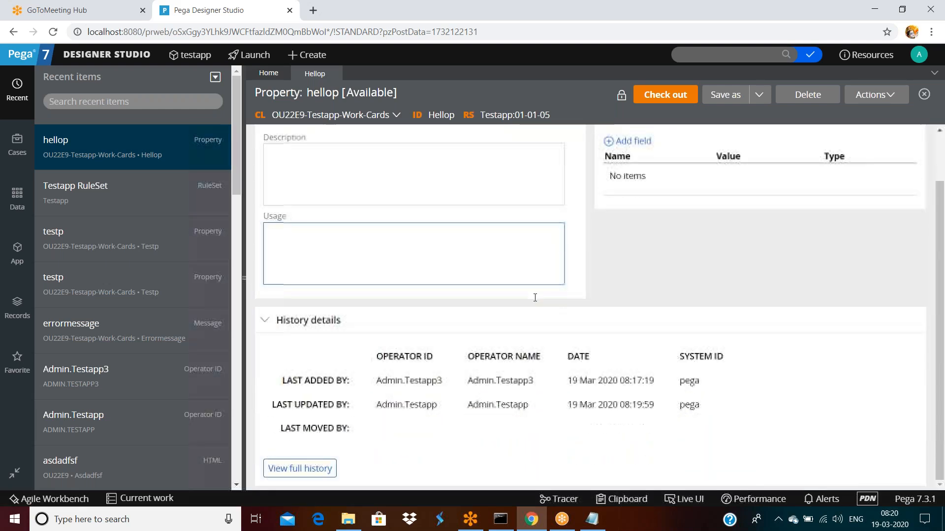
pyautogui.scroll(1, 533, 296)
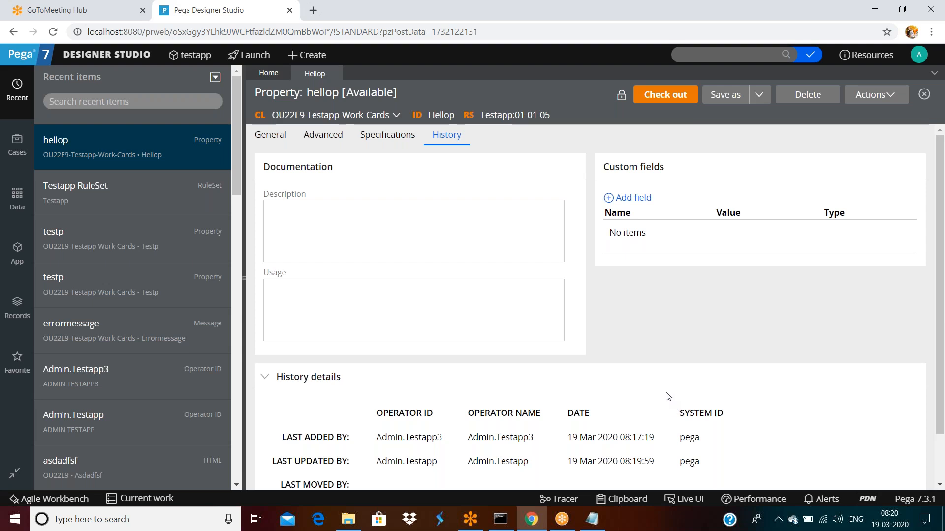
pyautogui.click(874, 94)
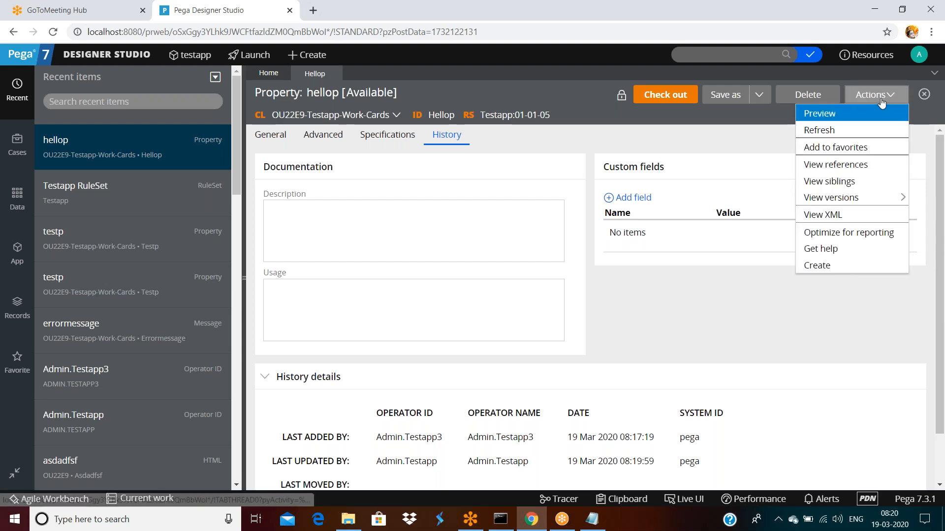
pyautogui.moveTo(855, 197)
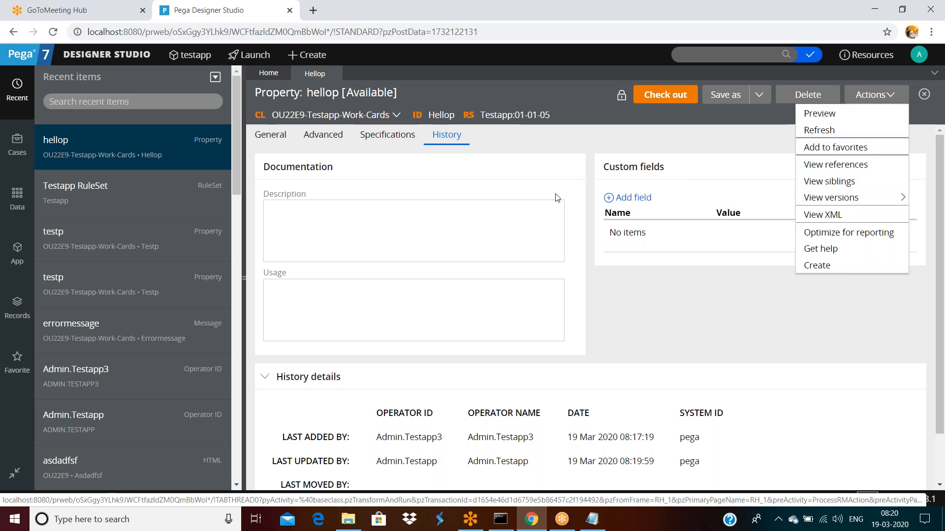
pyautogui.click(618, 308)
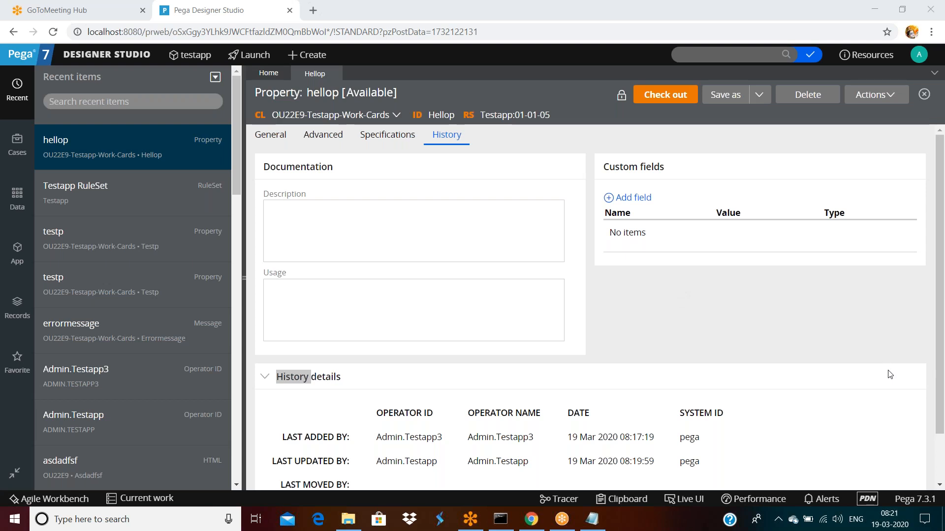
pyautogui.click(456, 274)
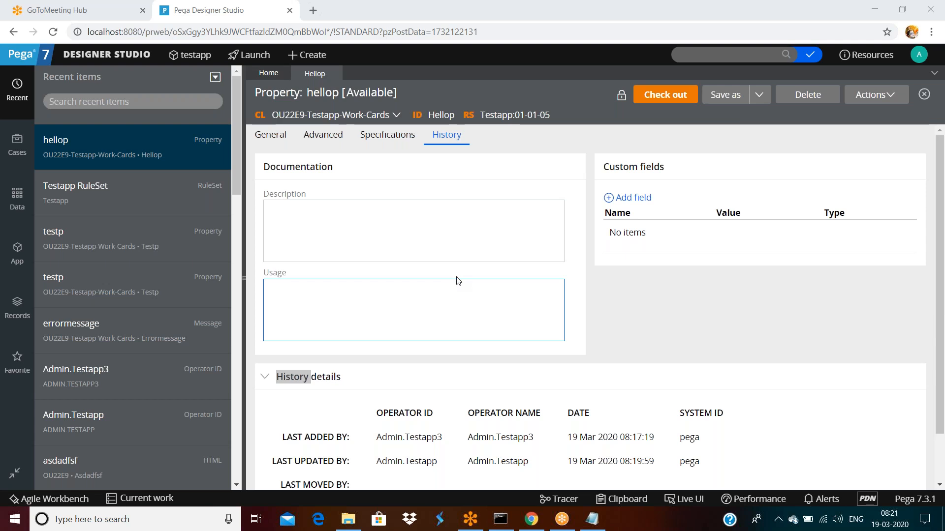
pyautogui.click(786, 288)
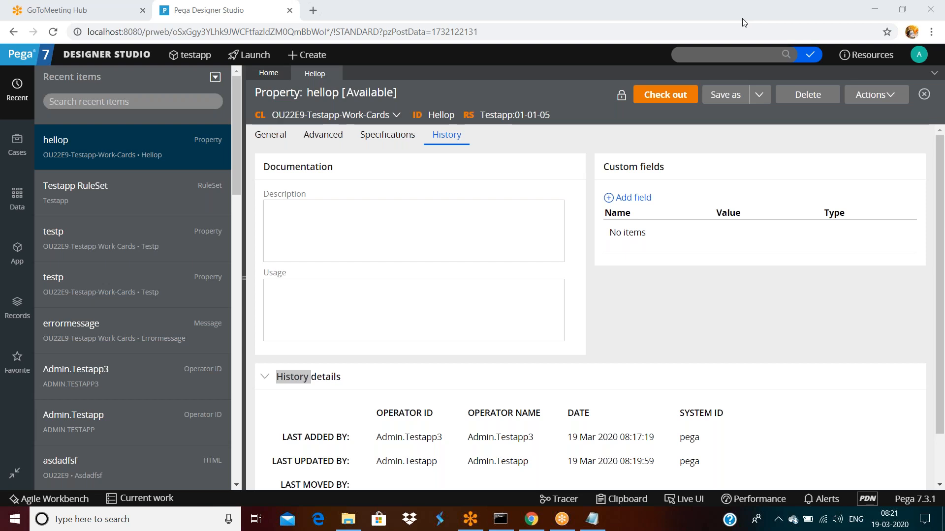
pyautogui.click(483, 289)
pyautogui.click(541, 205)
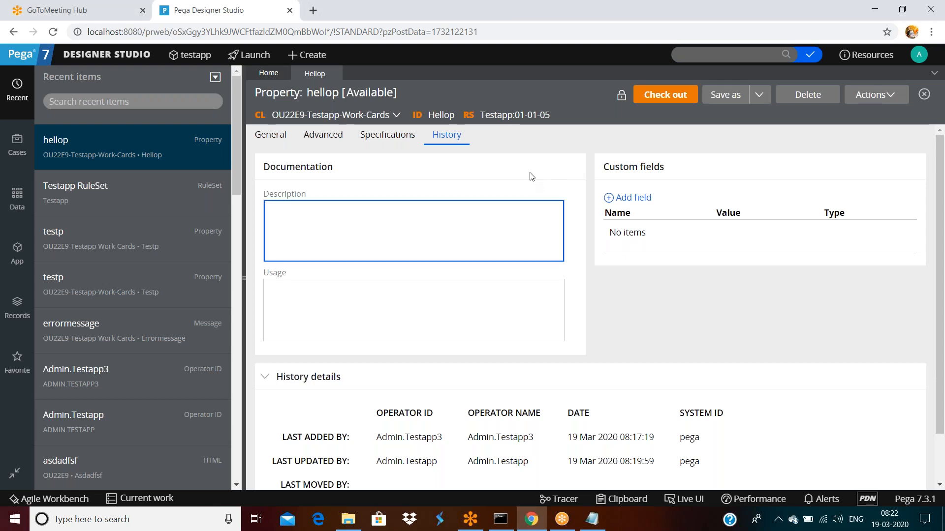
pyautogui.click(126, 56)
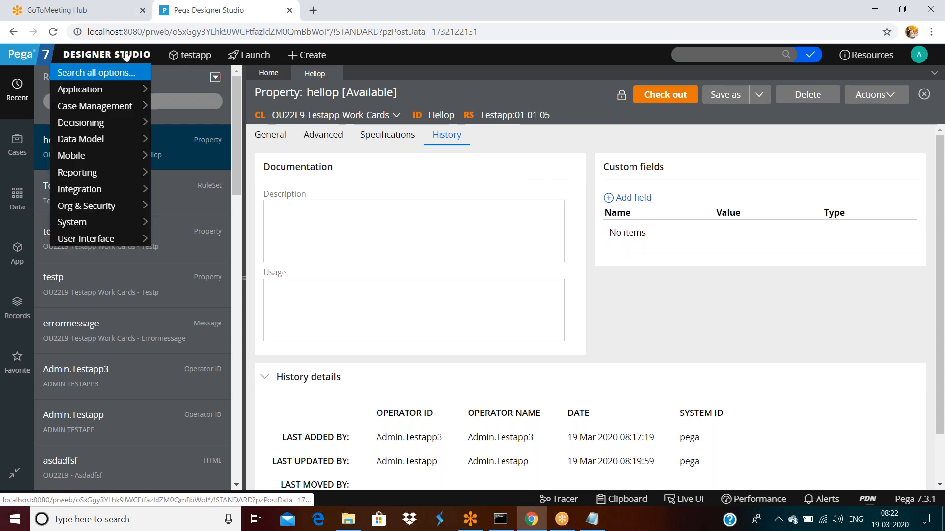
pyautogui.moveTo(119, 173)
pyautogui.moveTo(123, 196)
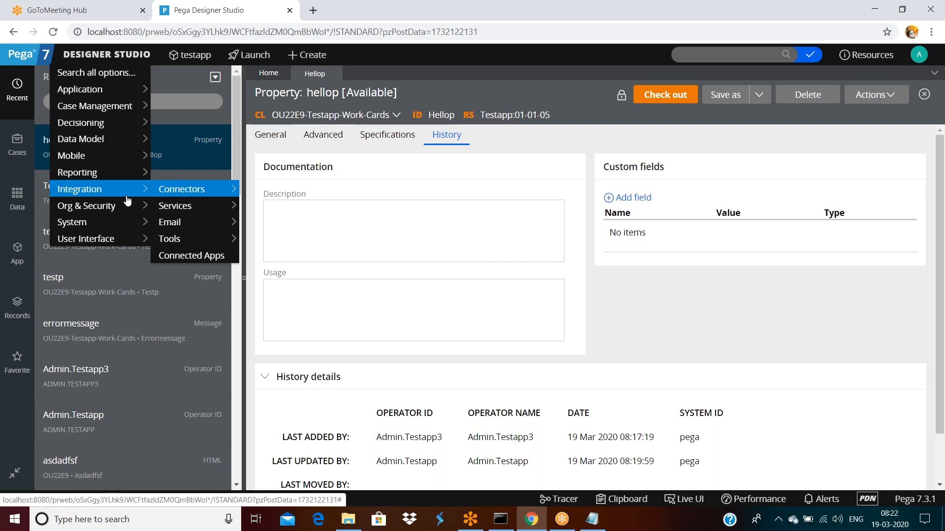
pyautogui.moveTo(187, 202)
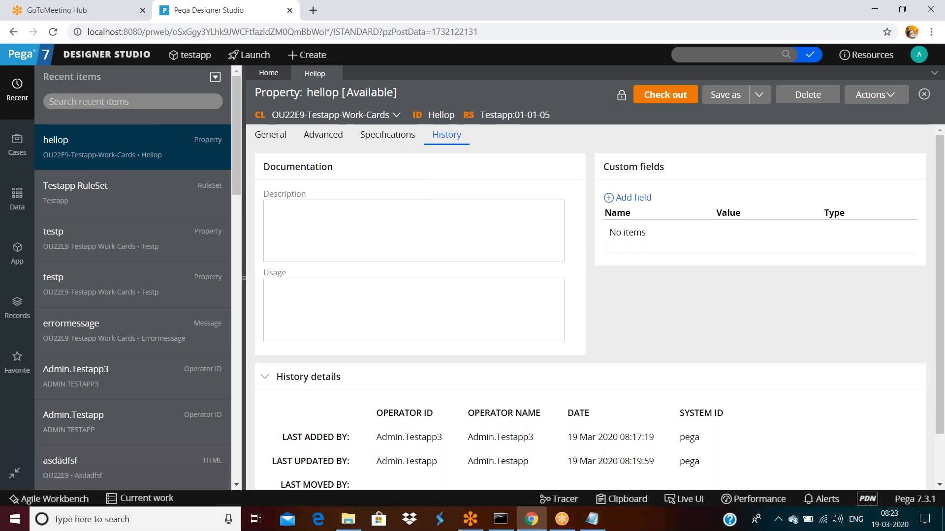
pyautogui.click(498, 207)
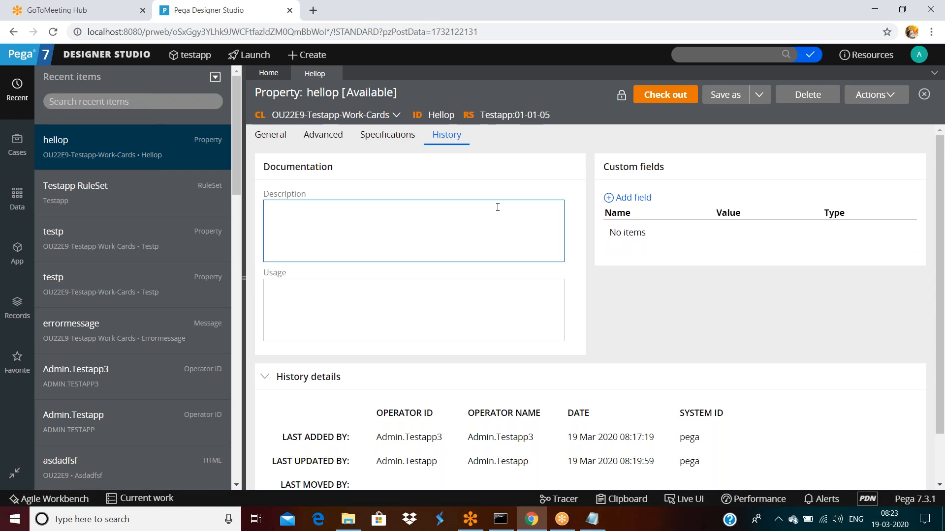